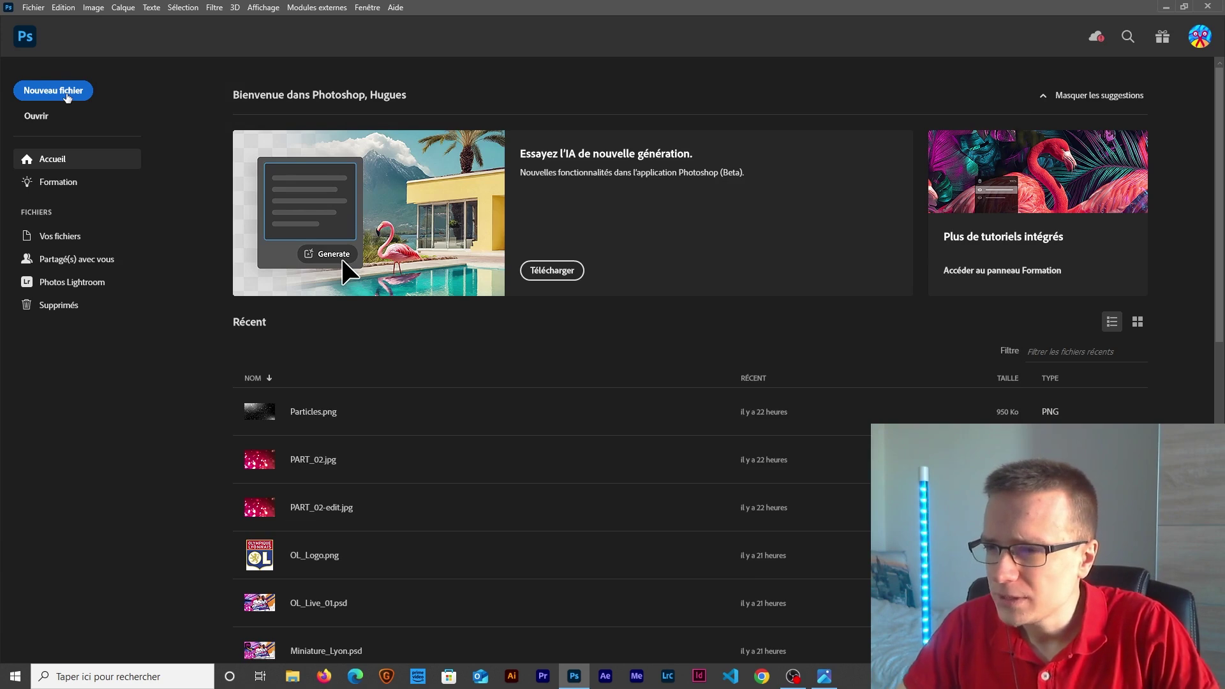
- Create a new blank 1920 x 1080 px document at 300 ppi
{"action": "left_click", "coordinate": [67, 94]}
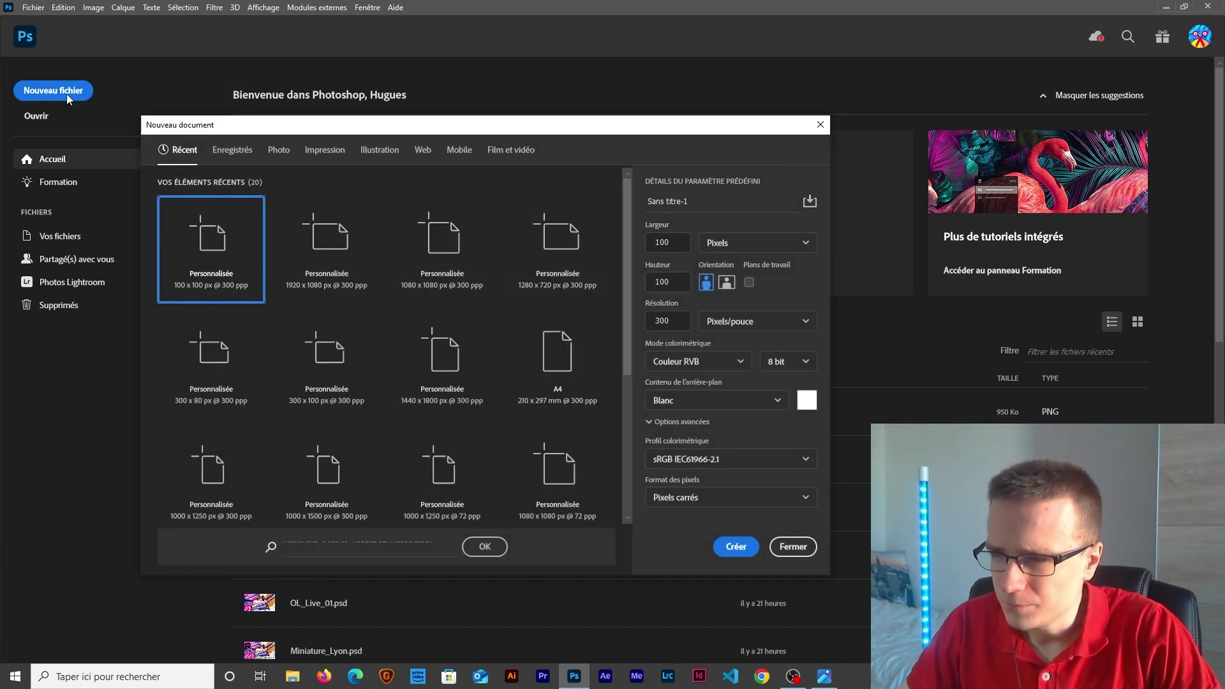
{"action": "left_click", "coordinate": [352, 273]}
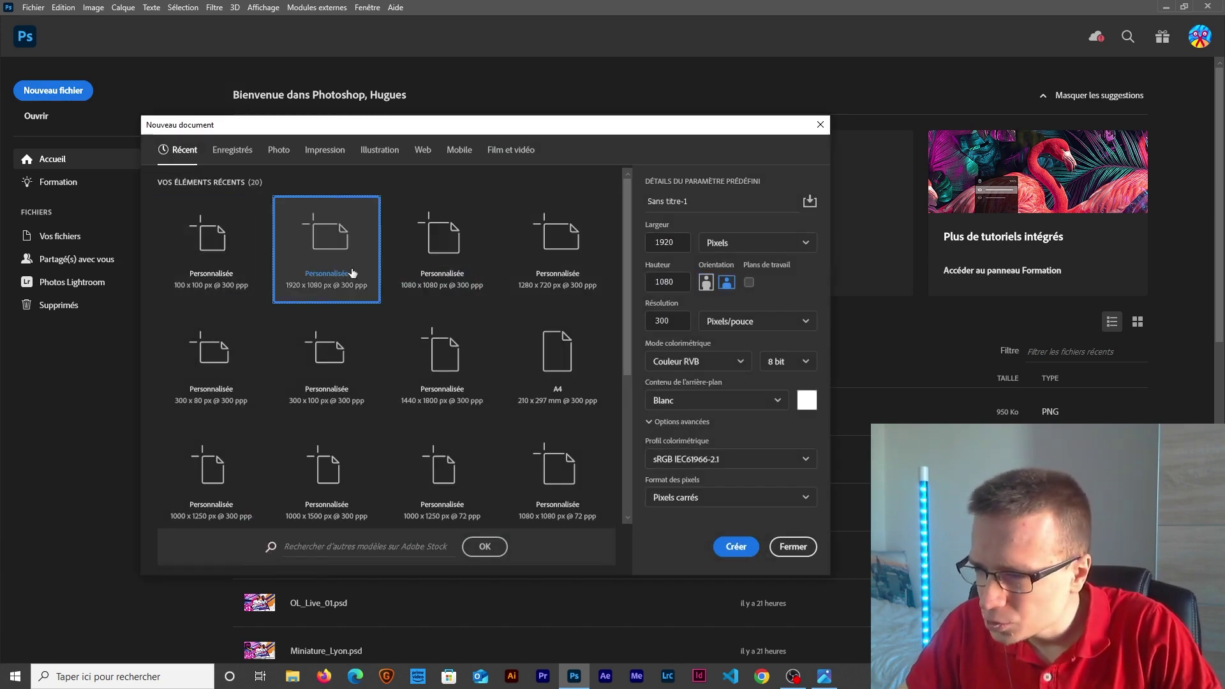
{"action": "left_click", "coordinate": [748, 551]}
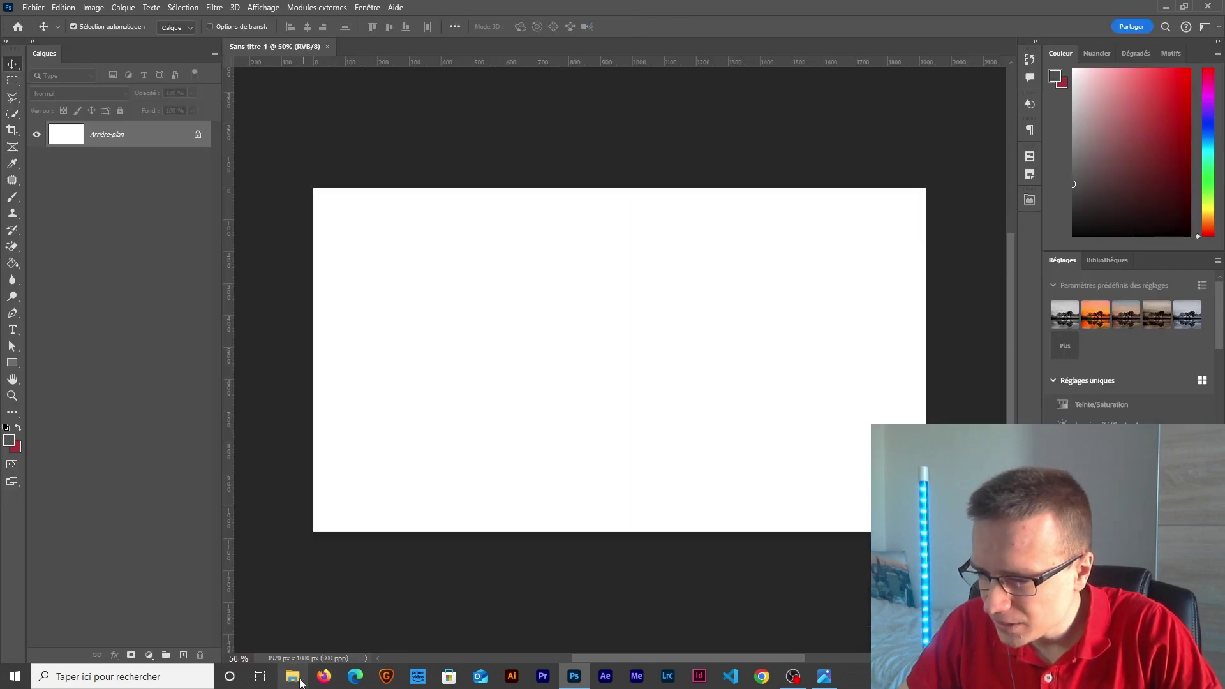
- Open Kadewere.jpg, Paqueta.jpg and Stade.jpg from the IMG folder as separate documents
{"action": "right_click", "coordinate": [292, 676]}
{"action": "left_click", "coordinate": [257, 518]}
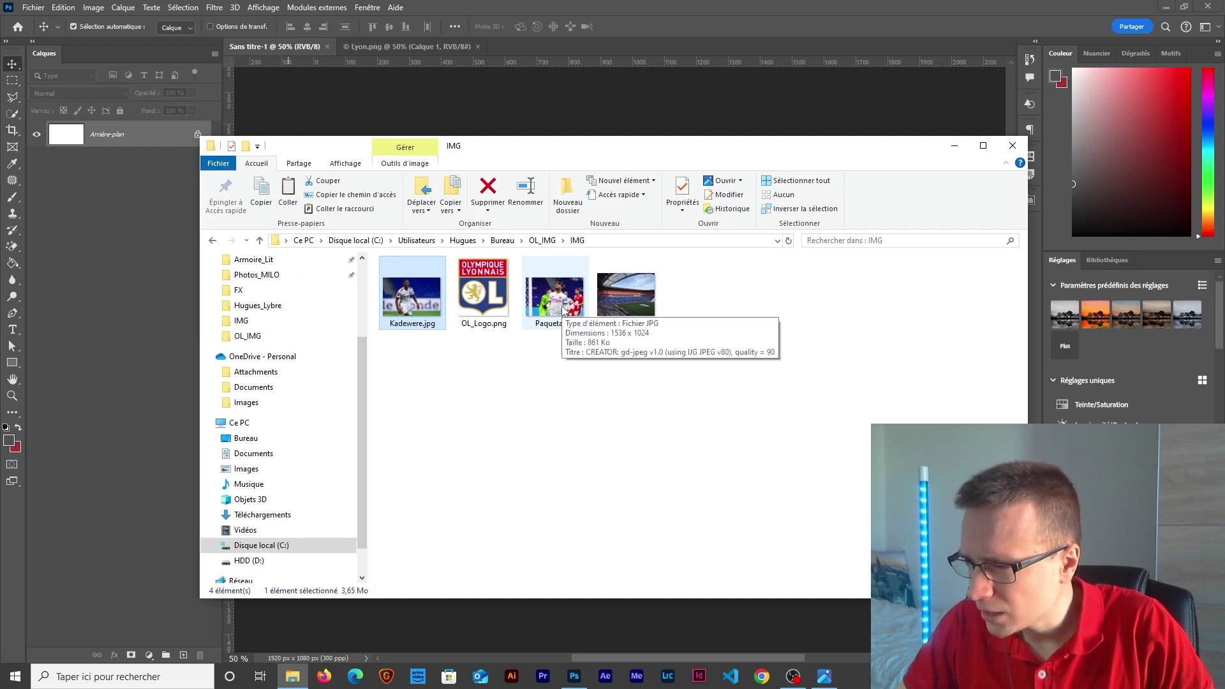
{"action": "left_click", "coordinate": [564, 311], "text": "ctrl"}
{"action": "left_click", "coordinate": [634, 297], "text": "ctrl"}
{"action": "left_click_drag", "start_coordinate": [552, 306], "coordinate": [510, 41]}
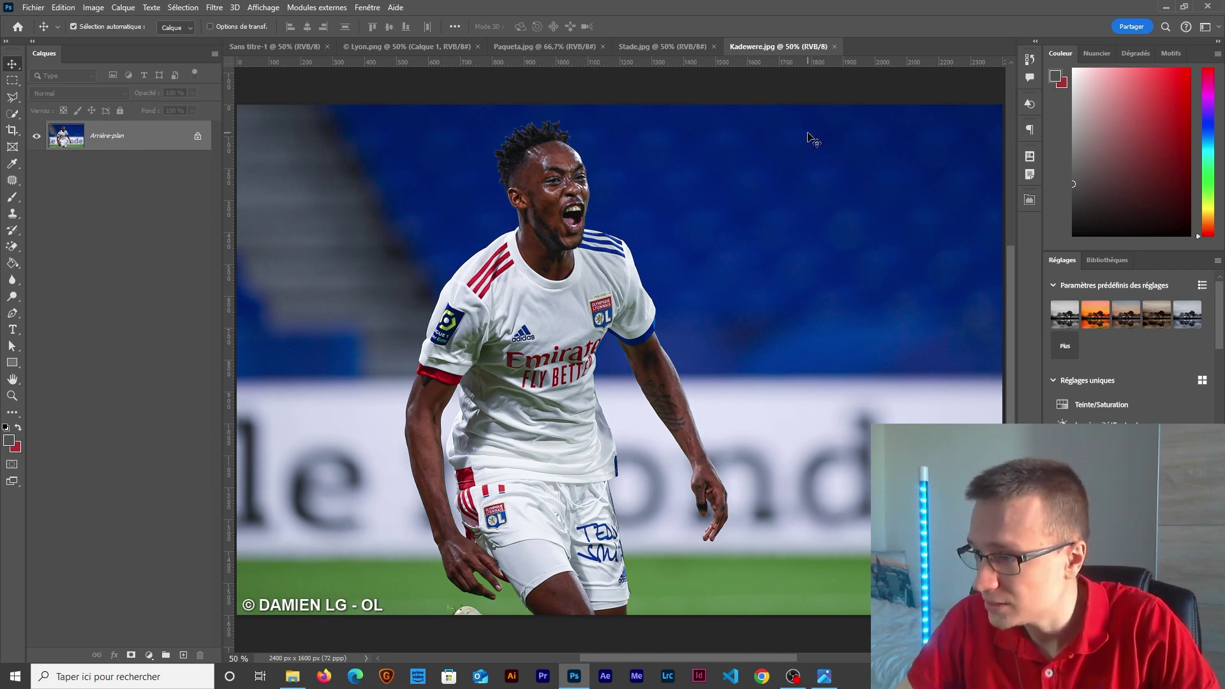
- Convert the locked background of Paqueta.jpg into a regular layer and activate the Quick Selection tool
{"action": "left_click", "coordinate": [662, 47]}
{"action": "scroll", "coordinate": [586, 448], "scroll_direction": "down", "scroll_amount": 3}
{"action": "scroll", "coordinate": [586, 449], "scroll_direction": "up", "scroll_amount": 1}
{"action": "scroll", "coordinate": [586, 449], "scroll_direction": "down", "scroll_amount": 1}
{"action": "scroll", "coordinate": [586, 449], "scroll_direction": "up", "scroll_amount": 2}
{"action": "scroll", "coordinate": [586, 448], "scroll_direction": "down", "scroll_amount": 1}
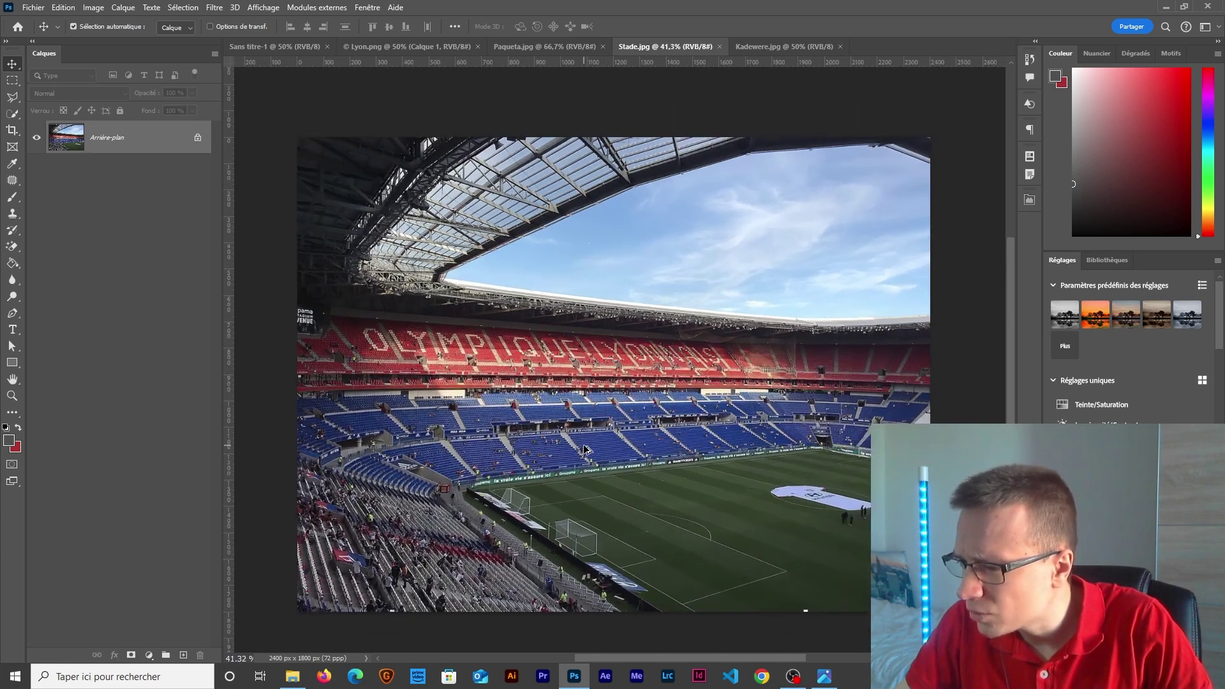
{"action": "key", "text": "ctrl+shift+Tab"}
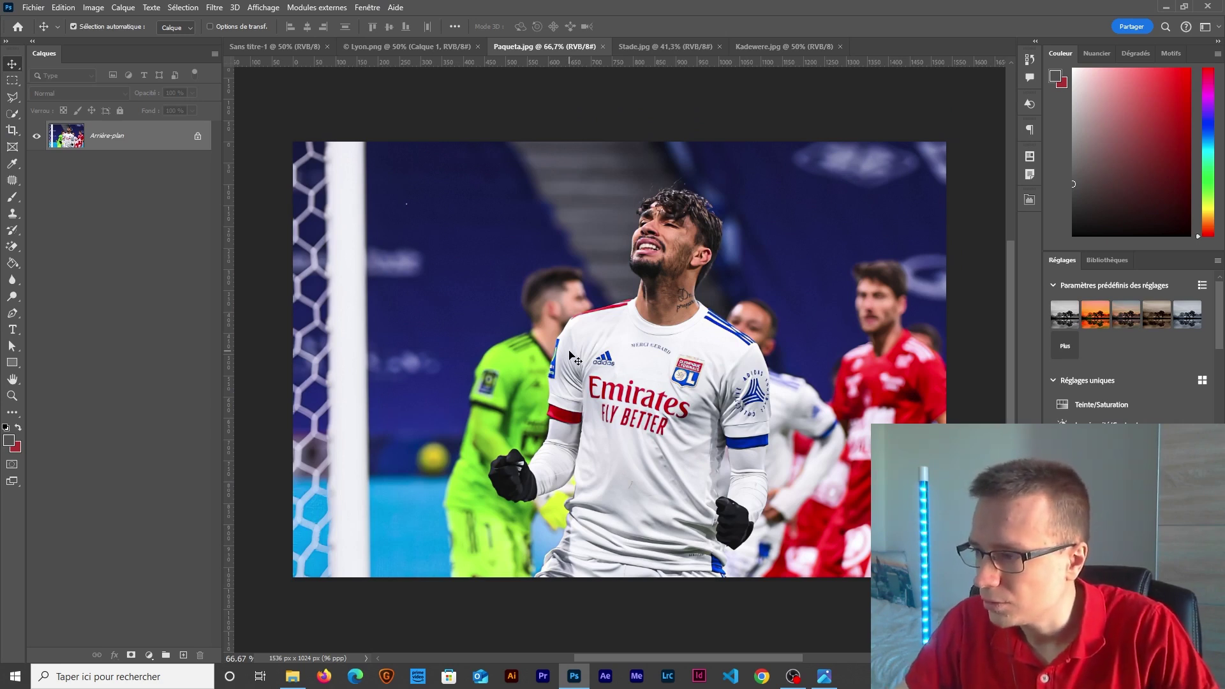
{"action": "double_click", "coordinate": [156, 140]}
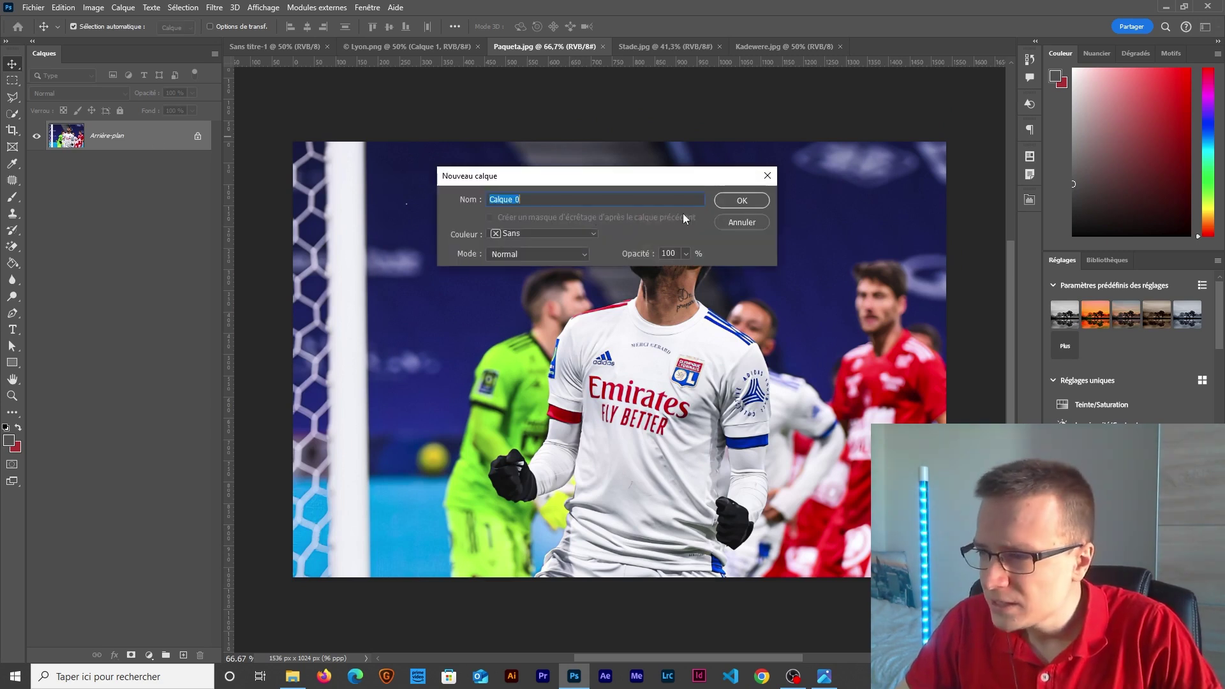
{"action": "left_click", "coordinate": [741, 202]}
{"action": "left_click_drag", "start_coordinate": [11, 116], "coordinate": [64, 131]}
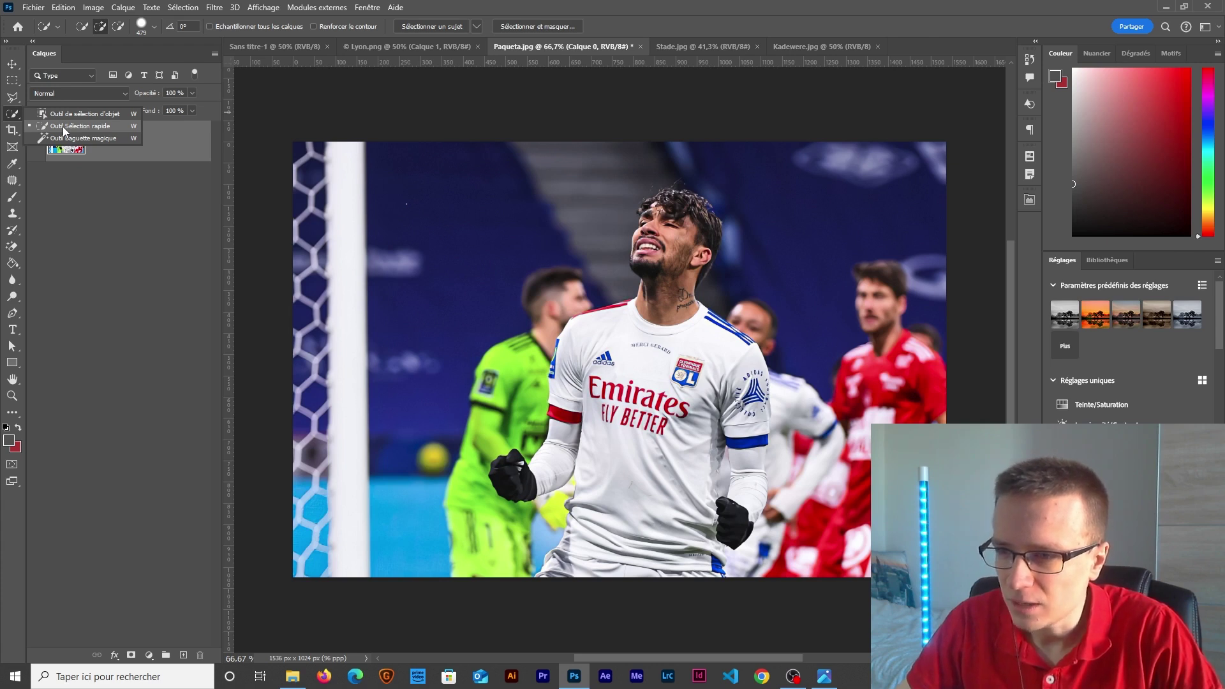
{"action": "left_click_drag", "start_coordinate": [64, 130], "coordinate": [64, 131]}
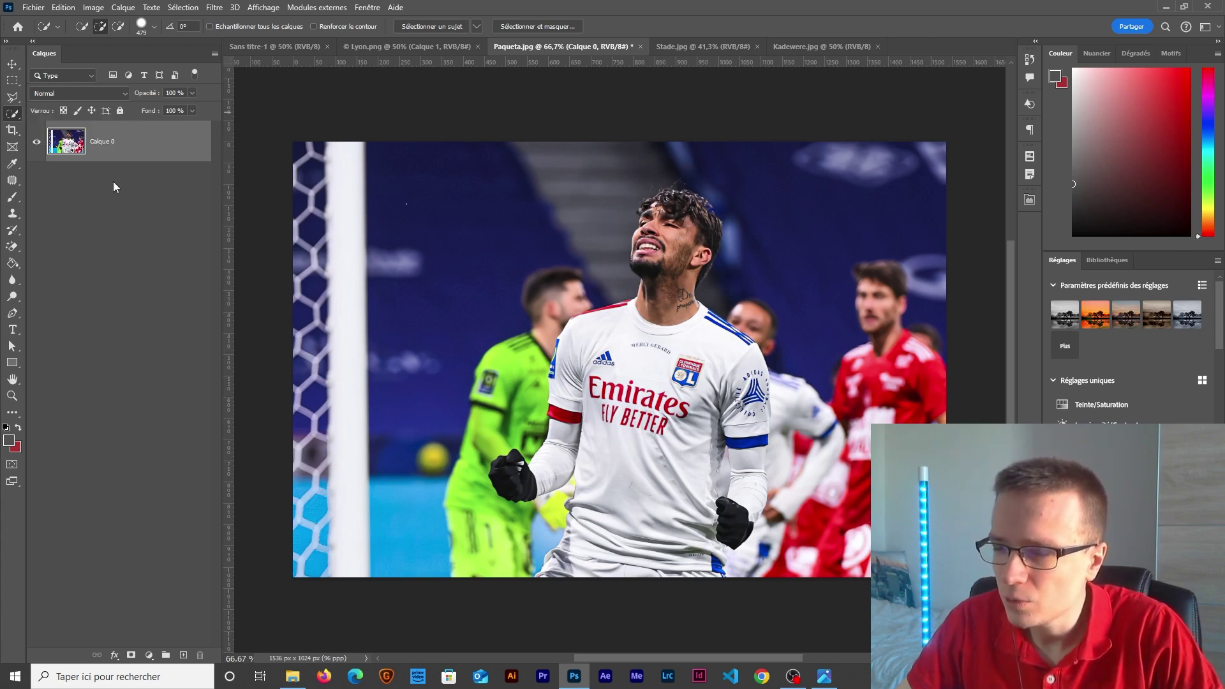
- Hide the tool options bar and display it again
{"action": "left_click", "coordinate": [367, 7]}
{"action": "left_click", "coordinate": [389, 515]}
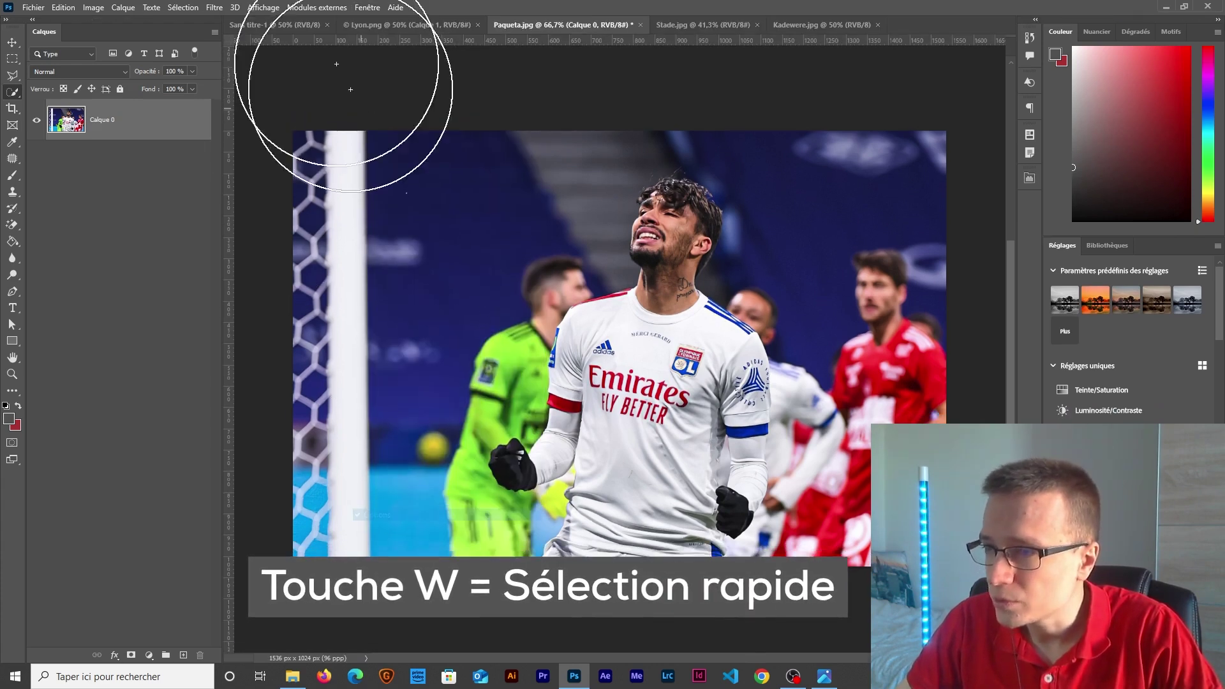
{"action": "left_click", "coordinate": [367, 7]}
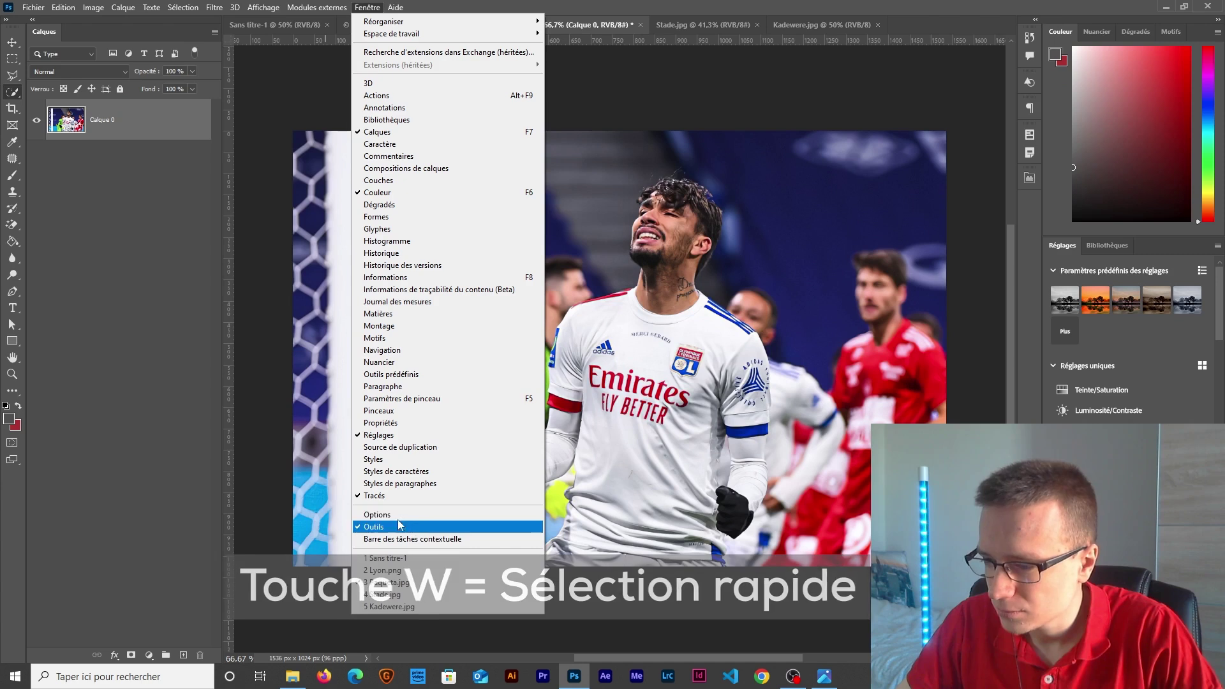
{"action": "left_click", "coordinate": [386, 514]}
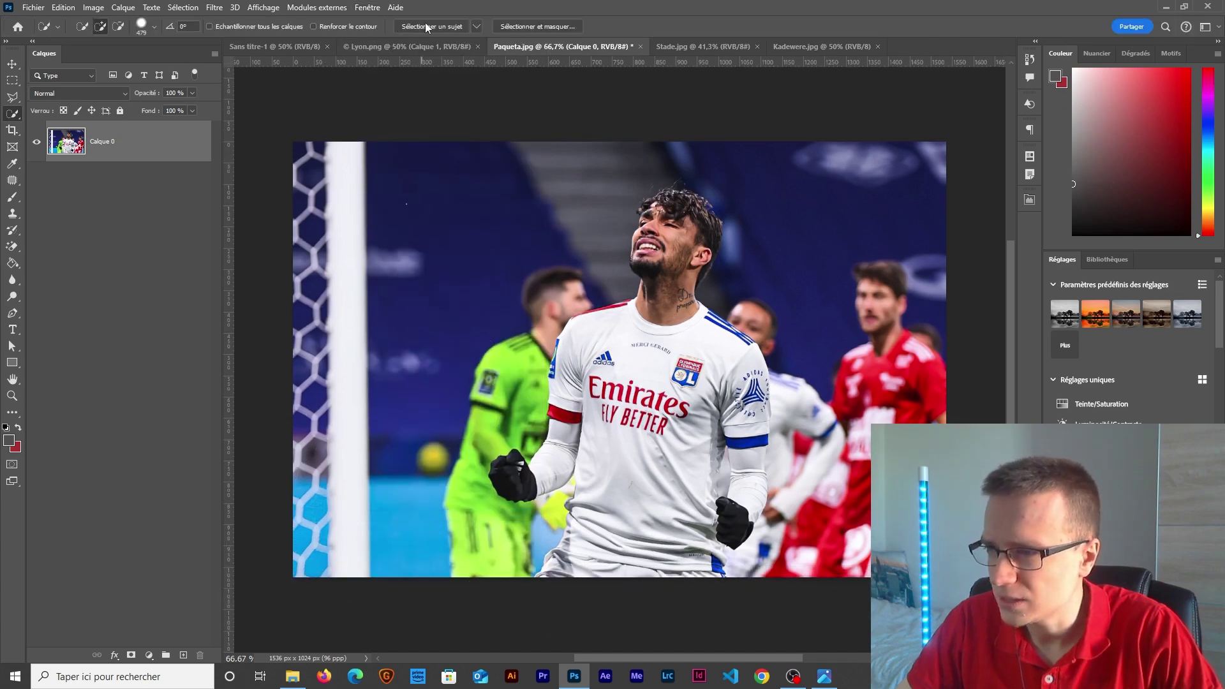
- Cut out the player in Paqueta.jpg by selecting the subject and adding a layer mask
{"action": "left_click", "coordinate": [428, 28]}
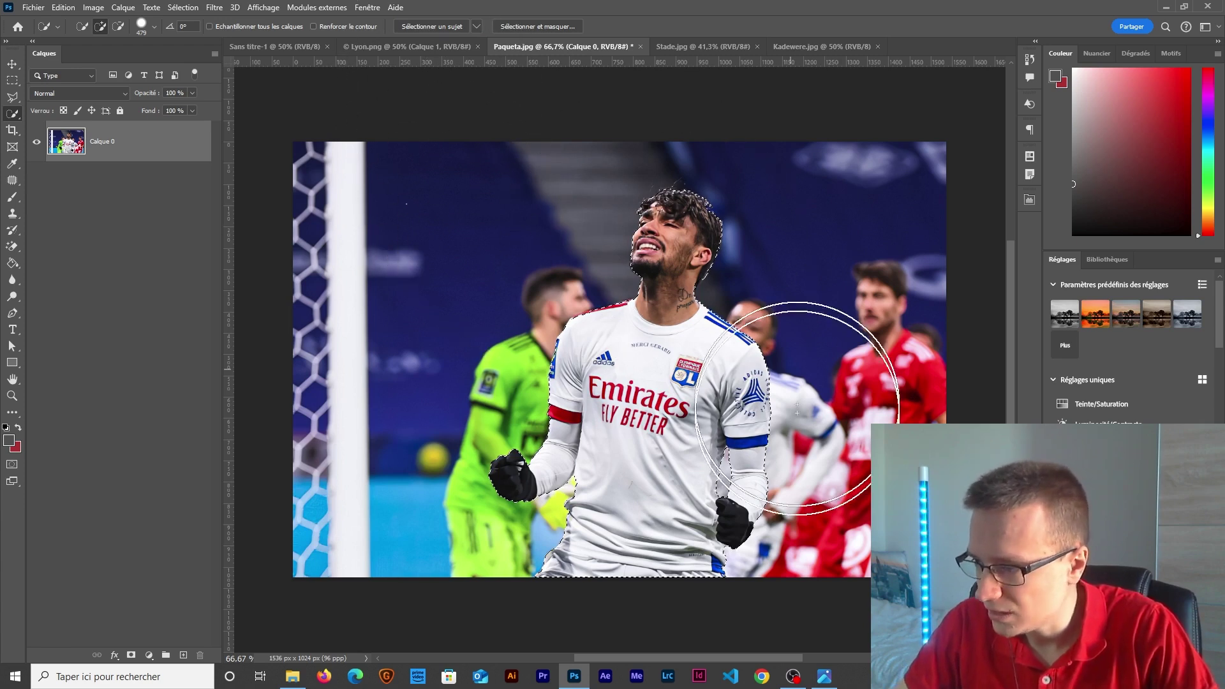
{"action": "left_click", "coordinate": [131, 656]}
- Convert the masked player layer to a smart object and rename it Paqueta
{"action": "right_click", "coordinate": [177, 143]}
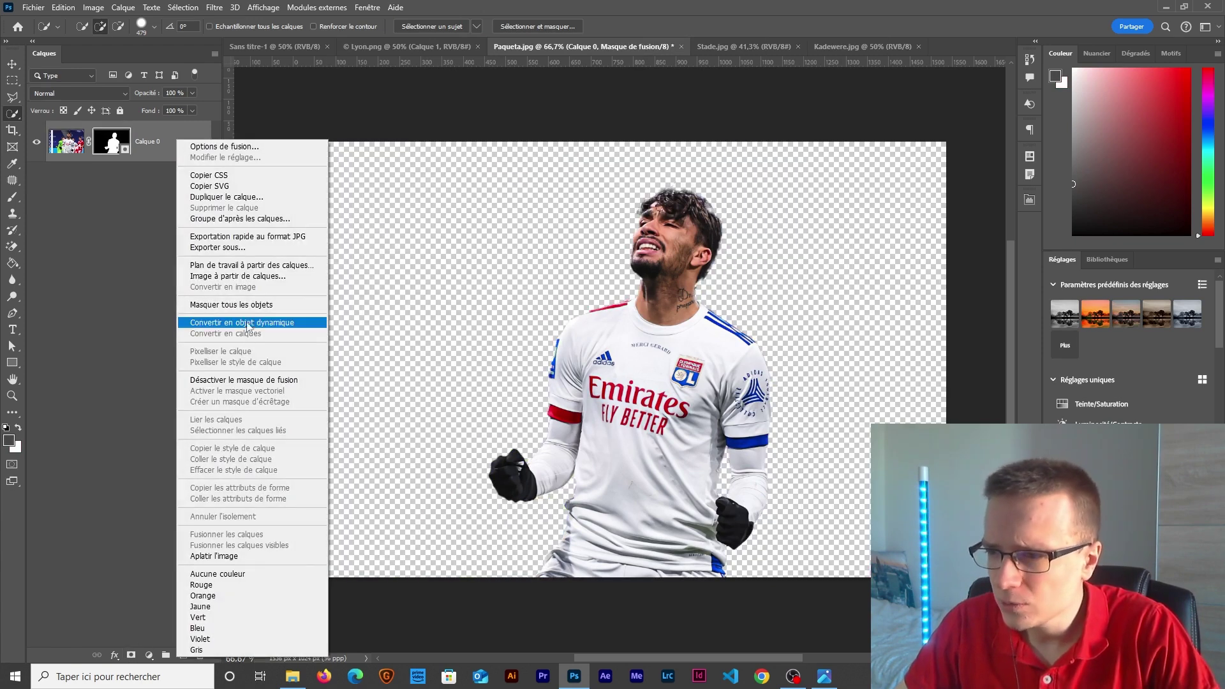
{"action": "left_click", "coordinate": [248, 324]}
{"action": "double_click", "coordinate": [97, 142]}
{"action": "type", "text": "Paqueta"}
{"action": "key", "text": "Return"}
- Copy the player cutout into the Sans titre-1 document and close Paqueta.jpg
{"action": "key", "text": "v"}
{"action": "left_click_drag", "start_coordinate": [694, 367], "coordinate": [608, 369]}
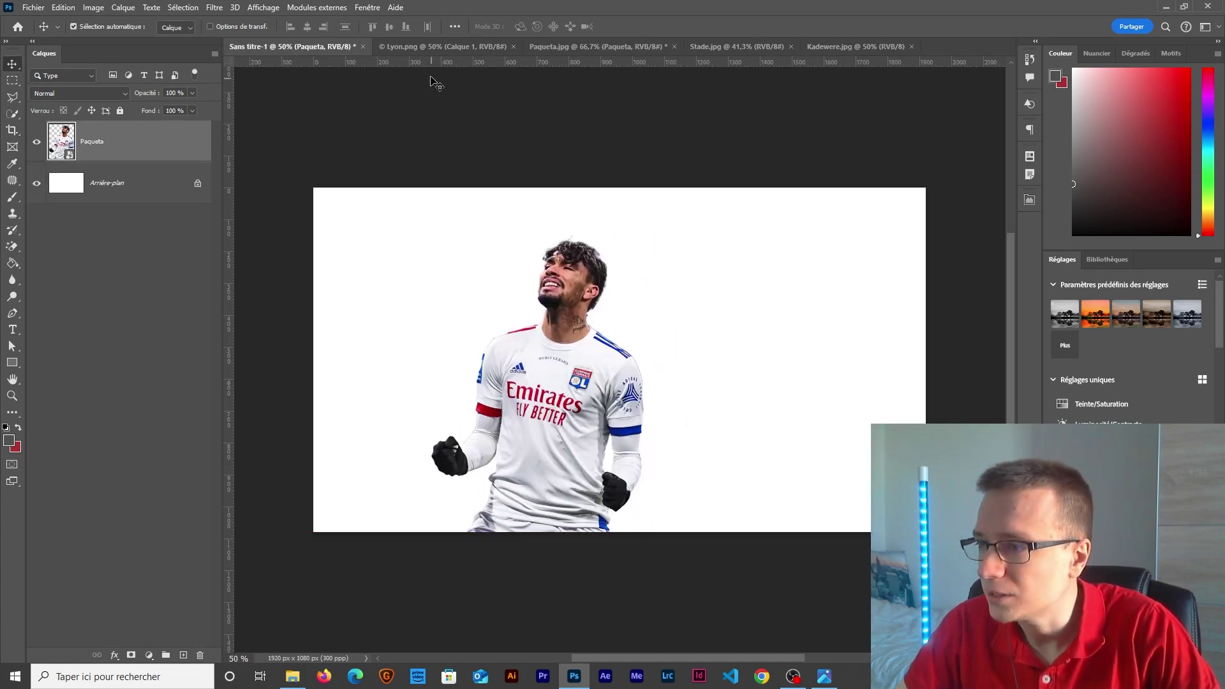
{"action": "left_click", "coordinate": [581, 51]}
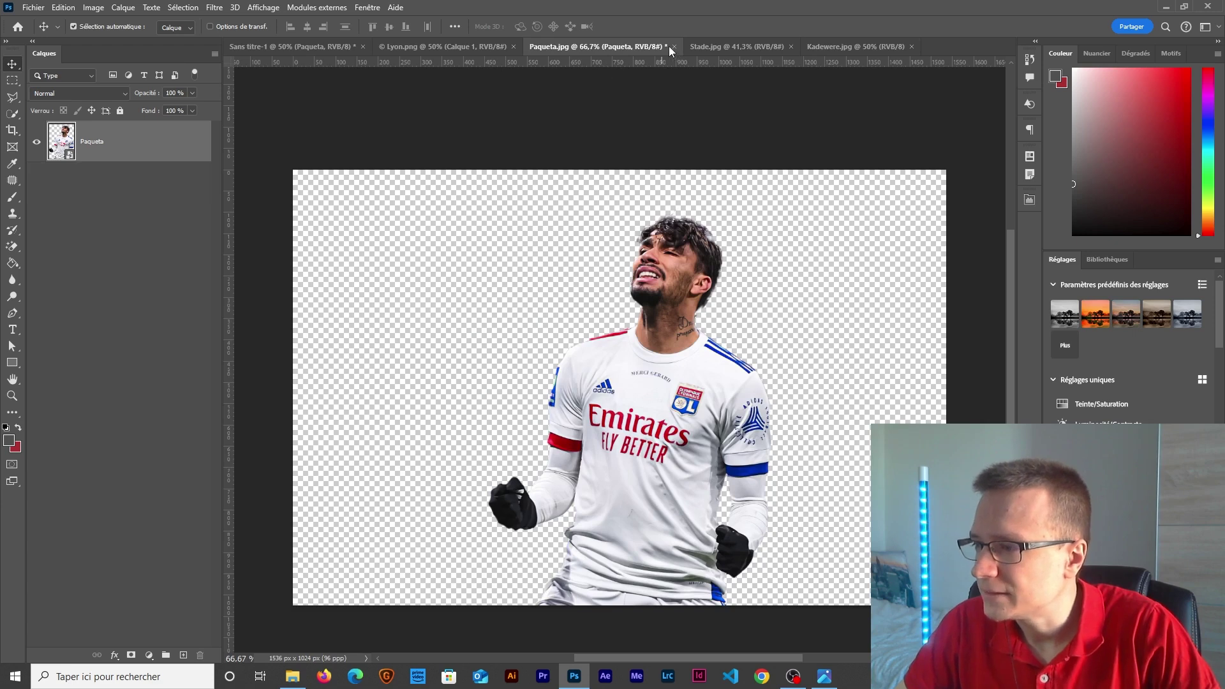
{"action": "left_click", "coordinate": [673, 46]}
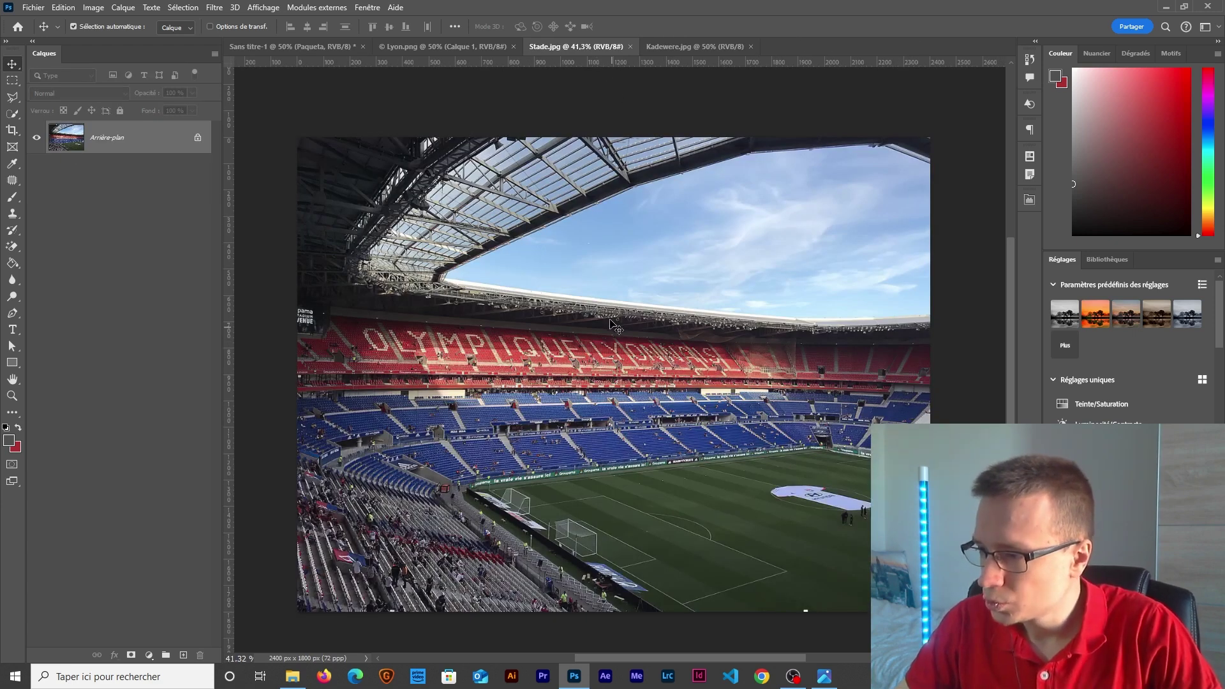
- Convert the locked background of Stade.jpg into a regular layer
{"action": "double_click", "coordinate": [153, 144]}
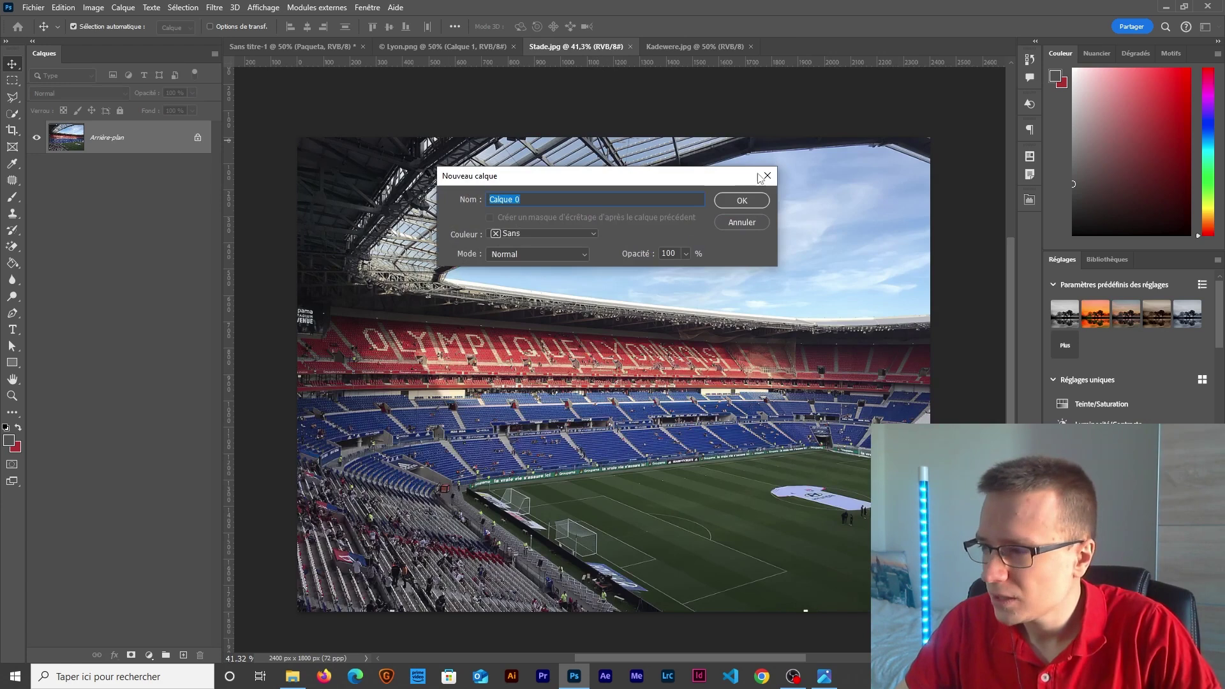
{"action": "left_click", "coordinate": [742, 200]}
- Try converting the stadium layer to a smart object
{"action": "right_click", "coordinate": [141, 144]}
{"action": "left_click", "coordinate": [202, 326]}
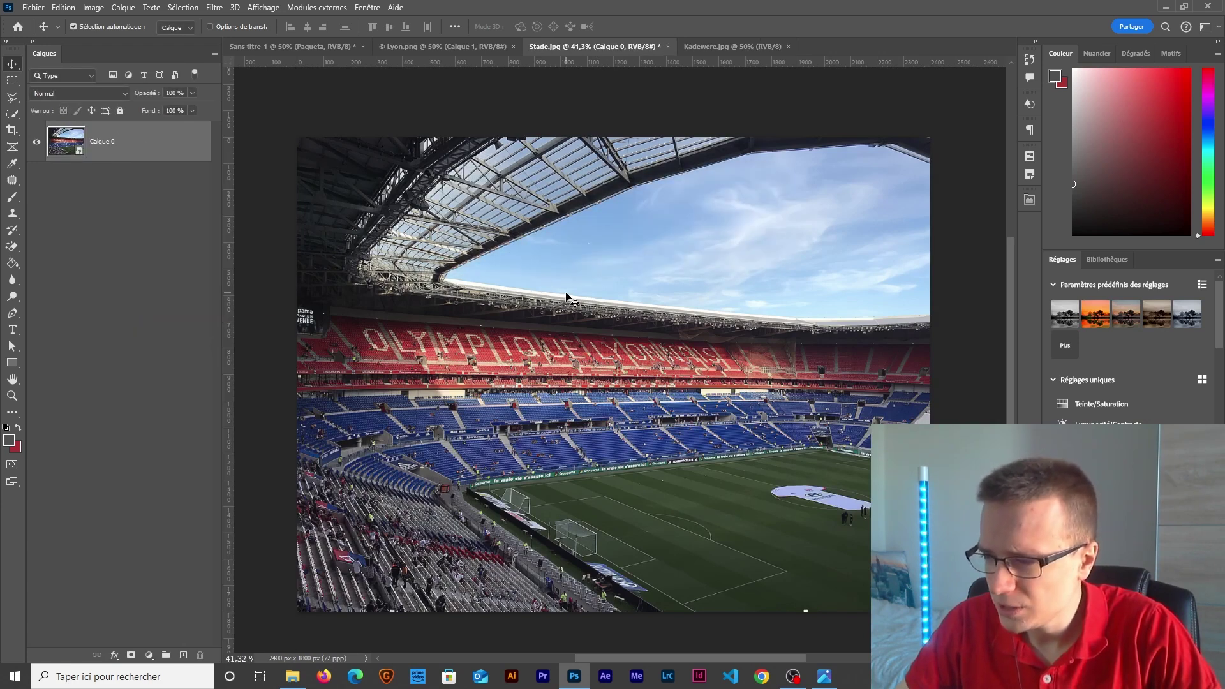
{"action": "key", "text": "ctrl"}
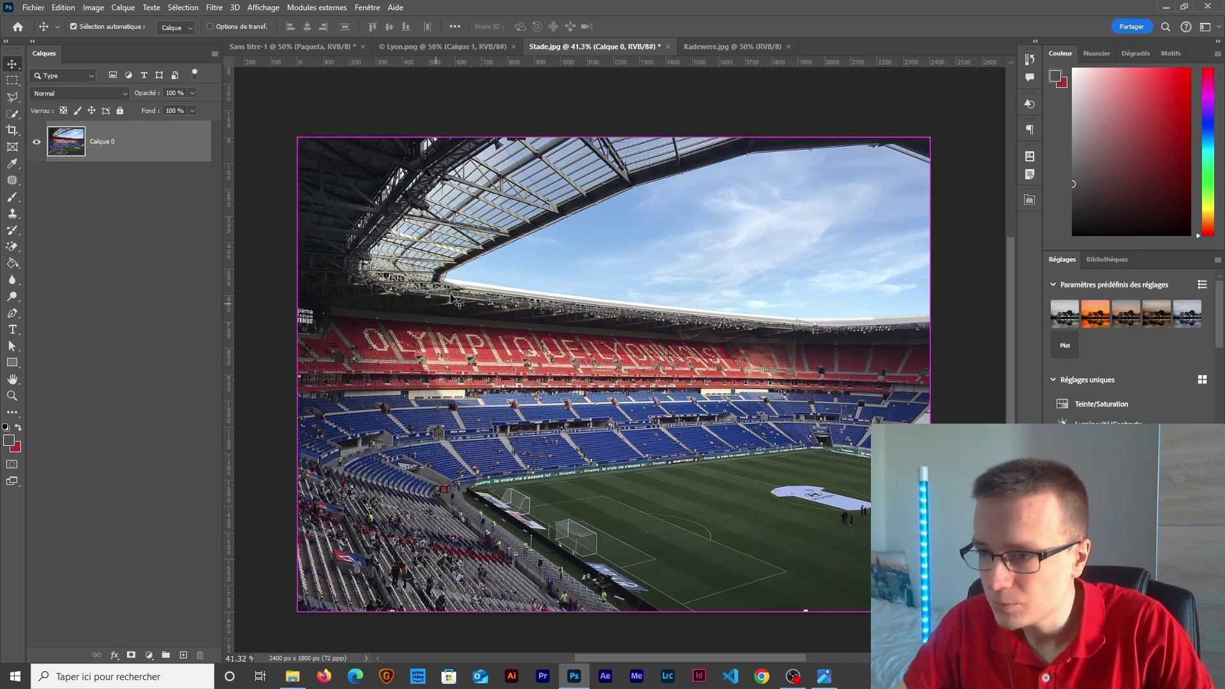
- Shrink the ordinary stadium layer to a tiny size and scale it back up to nearly fill the canvas
{"action": "key", "text": "ctrl+t"}
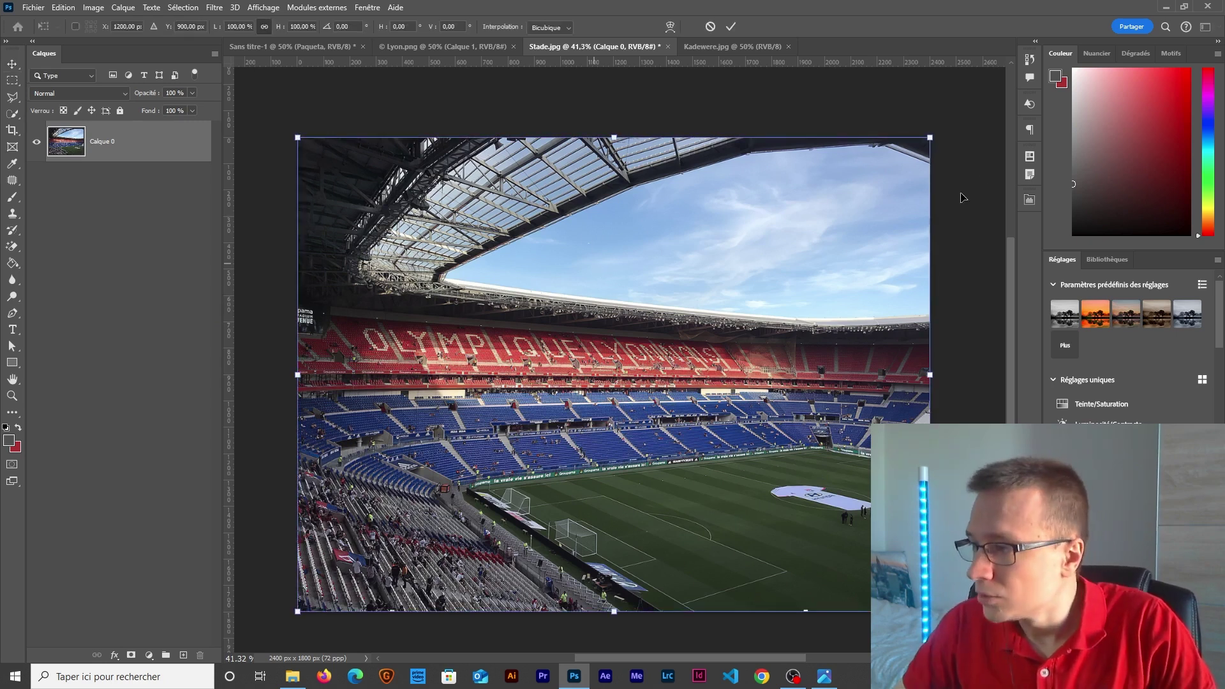
{"action": "left_click_drag", "start_coordinate": [932, 138], "coordinate": [354, 616]}
{"action": "key", "text": "Return"}
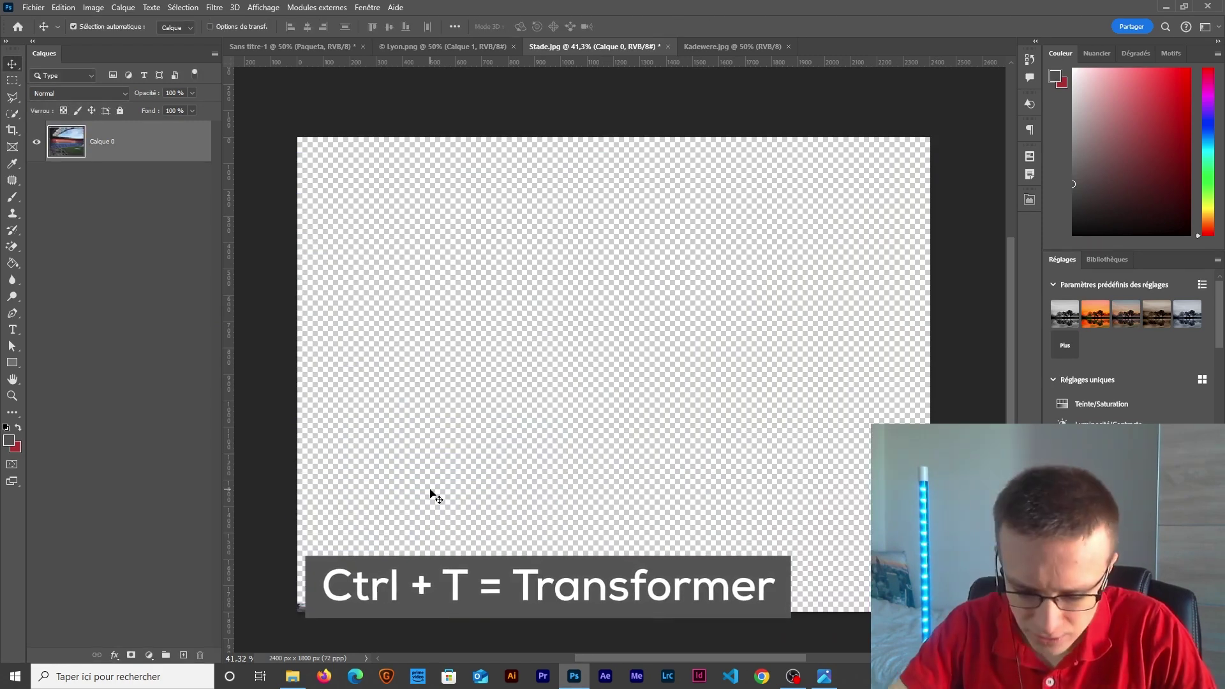
{"action": "key", "text": "ctrl+t"}
{"action": "left_click_drag", "start_coordinate": [311, 601], "coordinate": [885, 164]}
{"action": "key", "text": "Return"}
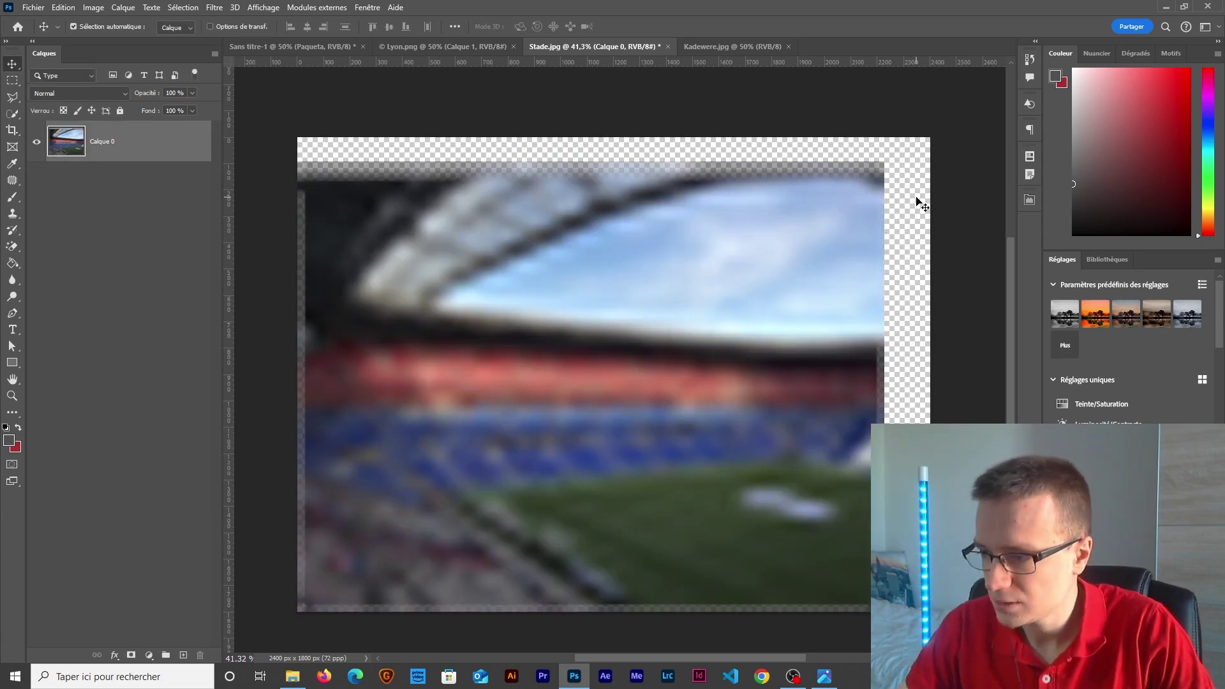
{"action": "left_click_drag", "start_coordinate": [510, 375], "coordinate": [533, 395]}
- Undo the move and both scaling changes on the stadium layer
{"action": "key", "text": "ctrl+z"}
{"action": "key", "text": "ctrl+z"}
{"action": "key", "text": "ctrl+z"}
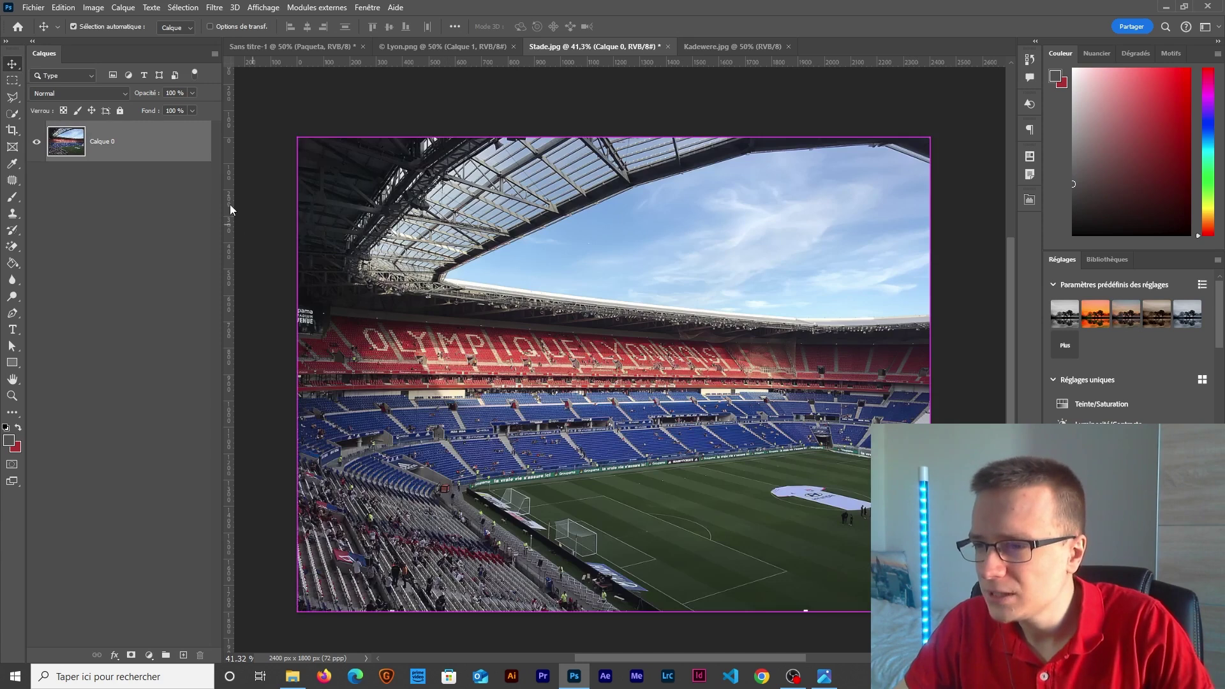
- Convert the full-size stadium layer to a smart object
{"action": "right_click", "coordinate": [160, 156]}
{"action": "left_click", "coordinate": [217, 330]}
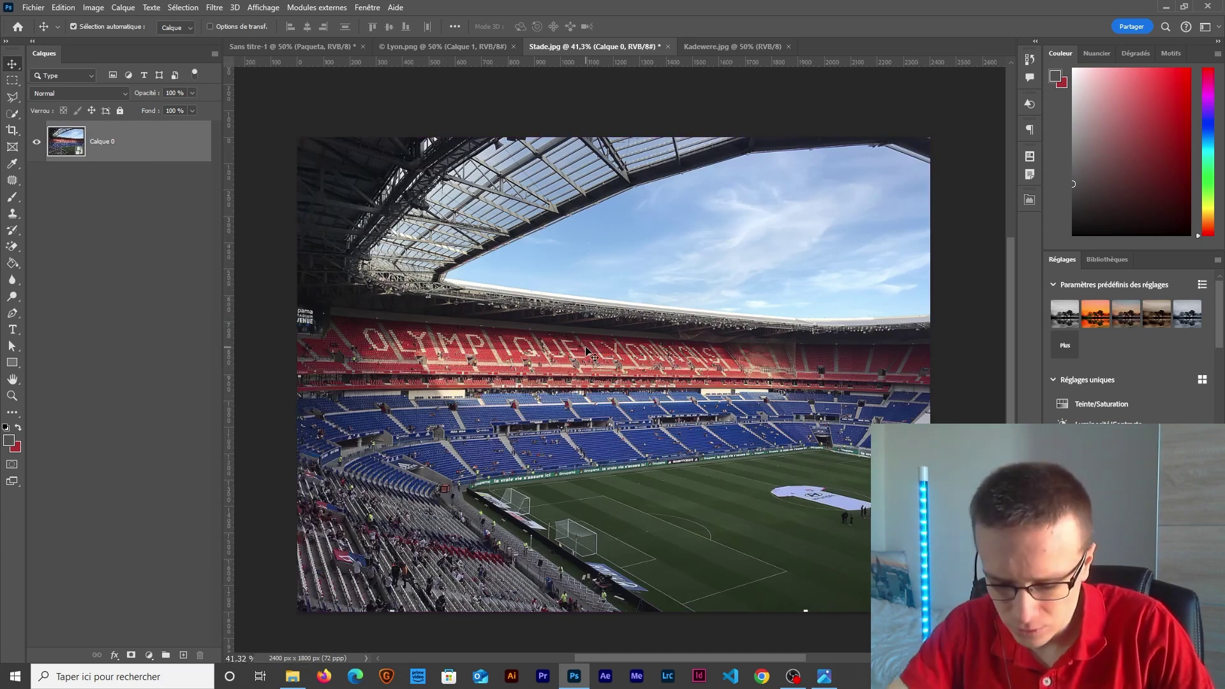
- Shrink the stadium smart object to a tiny size and scale it back up to cover the canvas
{"action": "key", "text": "ctrl+t"}
{"action": "left_click_drag", "start_coordinate": [930, 137], "coordinate": [323, 594]}
{"action": "key", "text": "Return"}
{"action": "key", "text": "ctrl+t"}
{"action": "left_click_drag", "start_coordinate": [324, 591], "coordinate": [988, 221]}
{"action": "key", "text": "Return"}
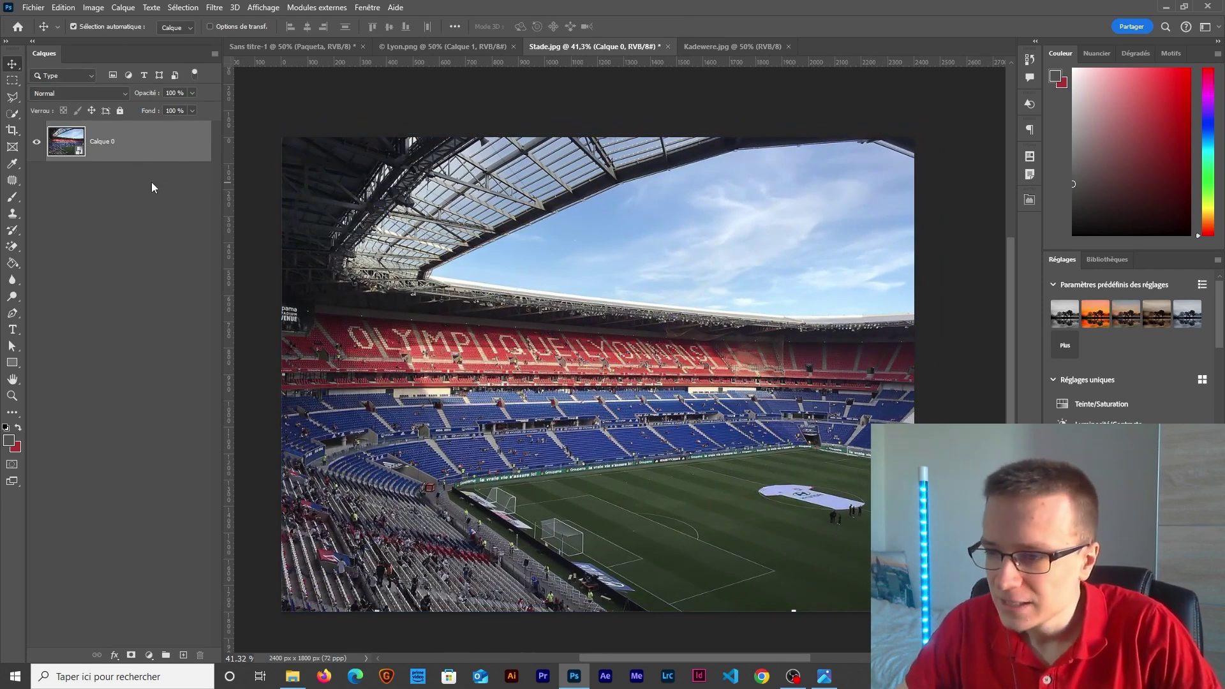
- Apply Brightness/Contrast with a brightness of 57 to the stadium smart object and delete its smart filters
{"action": "left_click", "coordinate": [89, 8]}
{"action": "mouse_move", "coordinate": [112, 41]}
{"action": "left_click", "coordinate": [291, 43]}
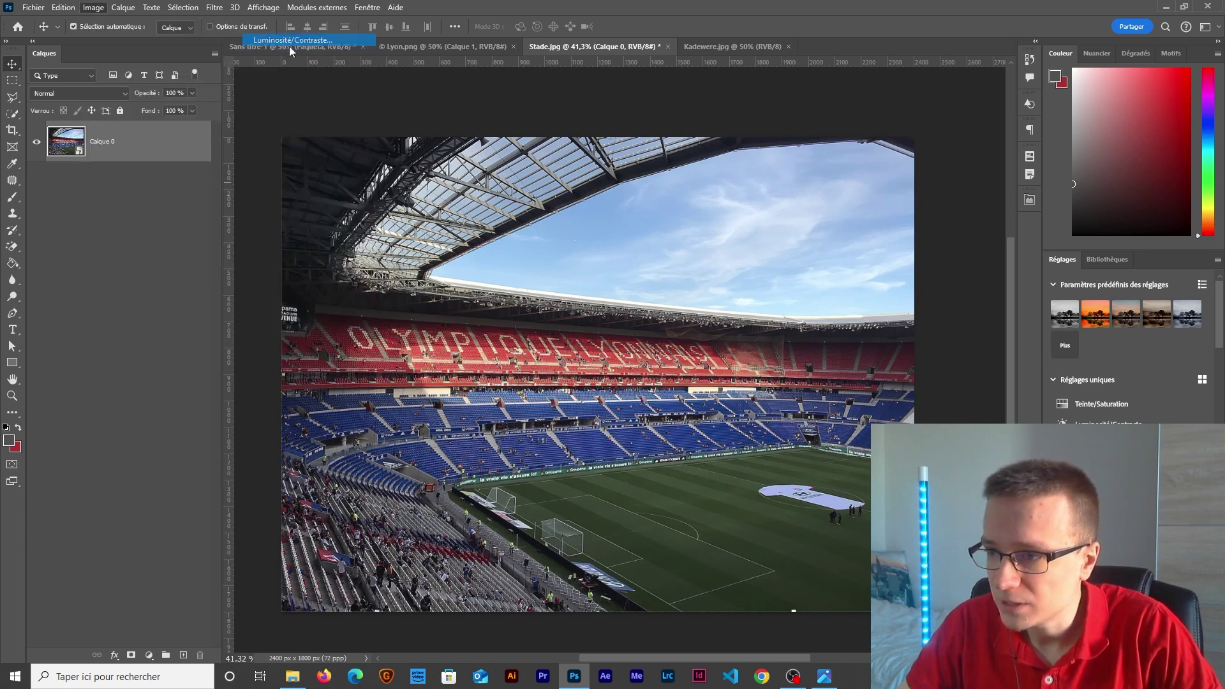
{"action": "left_click_drag", "start_coordinate": [578, 208], "coordinate": [598, 207]}
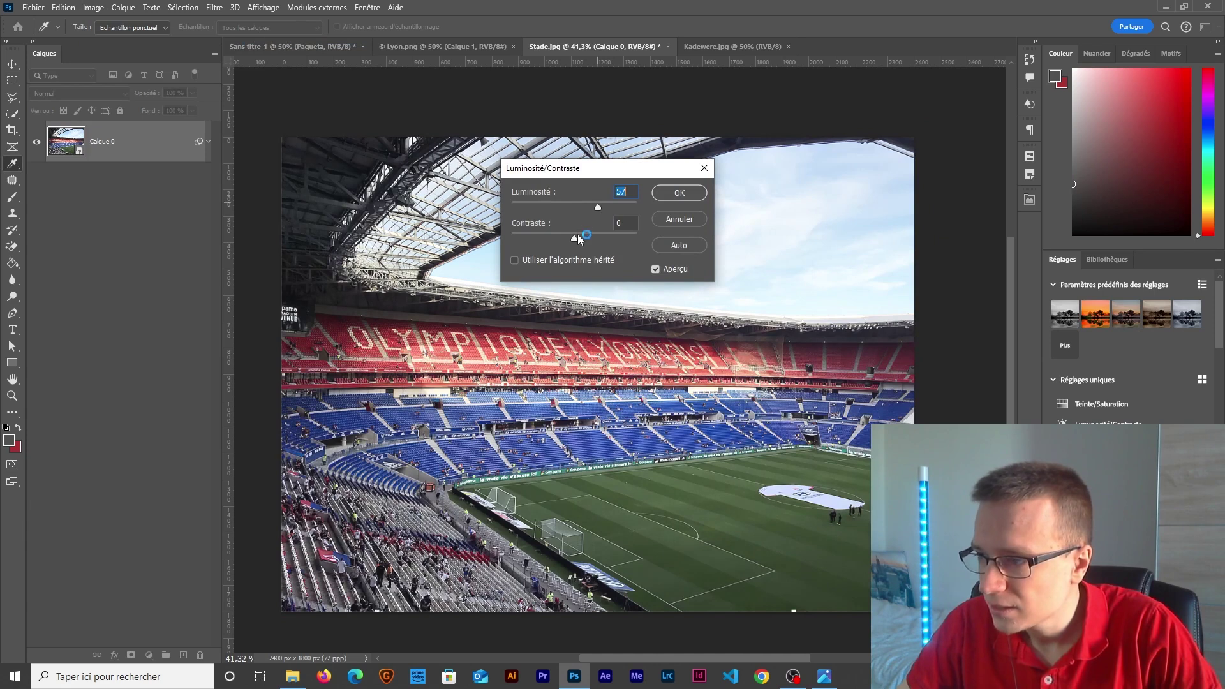
{"action": "left_click", "coordinate": [653, 193]}
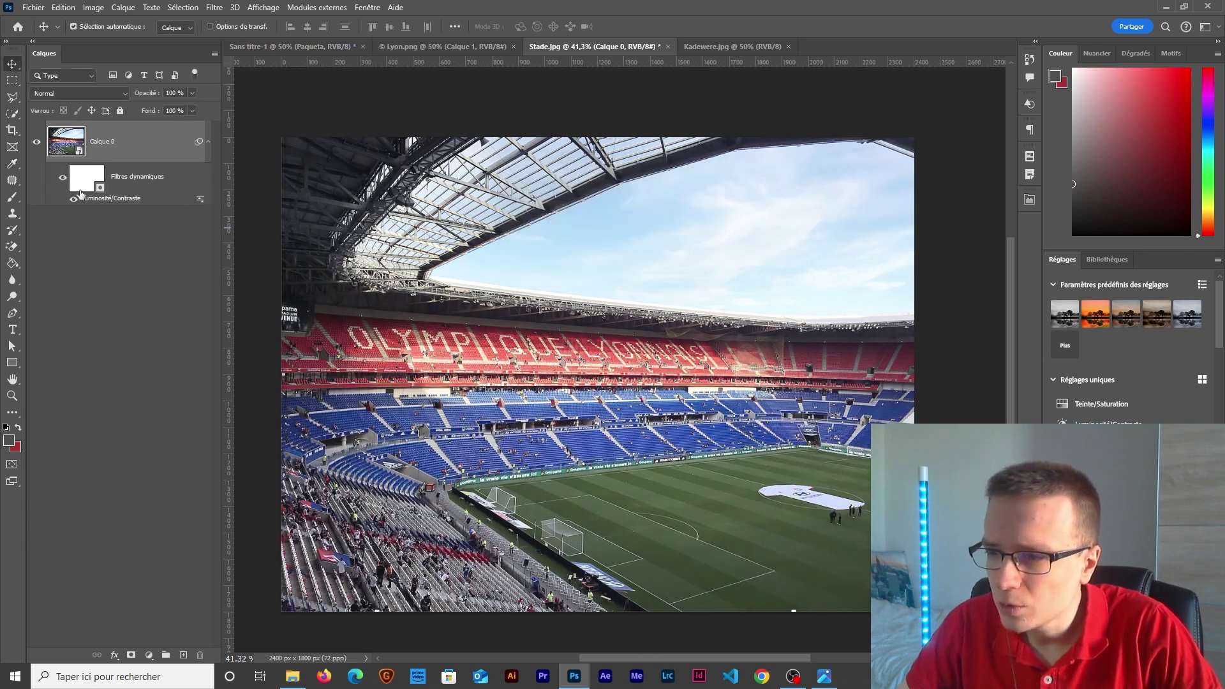
{"action": "right_click", "coordinate": [120, 176]}
{"action": "left_click", "coordinate": [159, 213]}
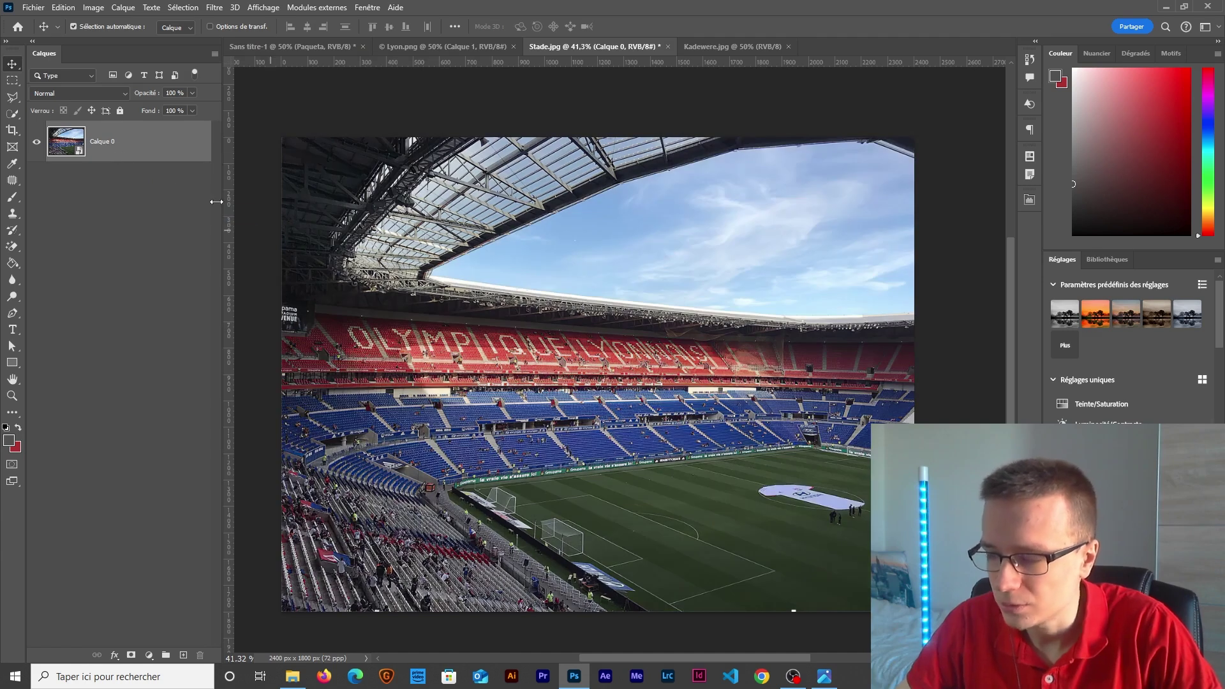
- Copy the stadium smart object into Sans titre-1 over the canvas's left side and place it beneath the Paqueta layer
{"action": "left_click_drag", "start_coordinate": [616, 352], "coordinate": [379, 89]}
{"action": "left_click", "coordinate": [295, 46]}
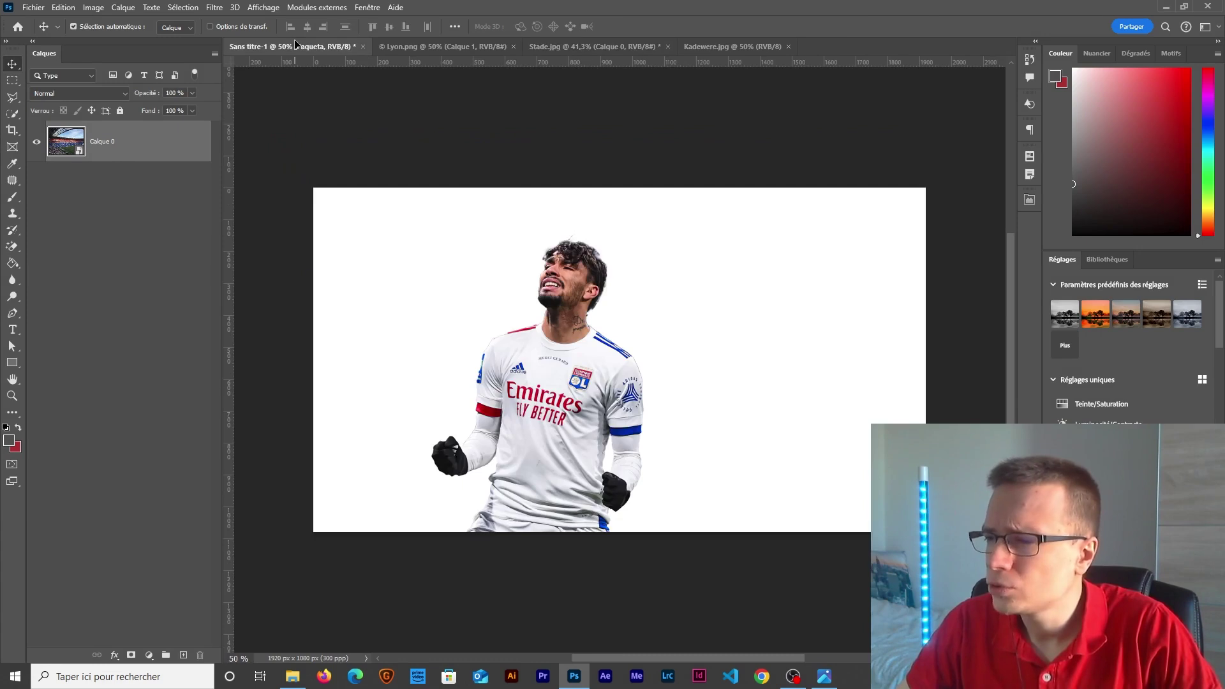
{"action": "left_click_drag", "start_coordinate": [455, 330], "coordinate": [544, 345]}
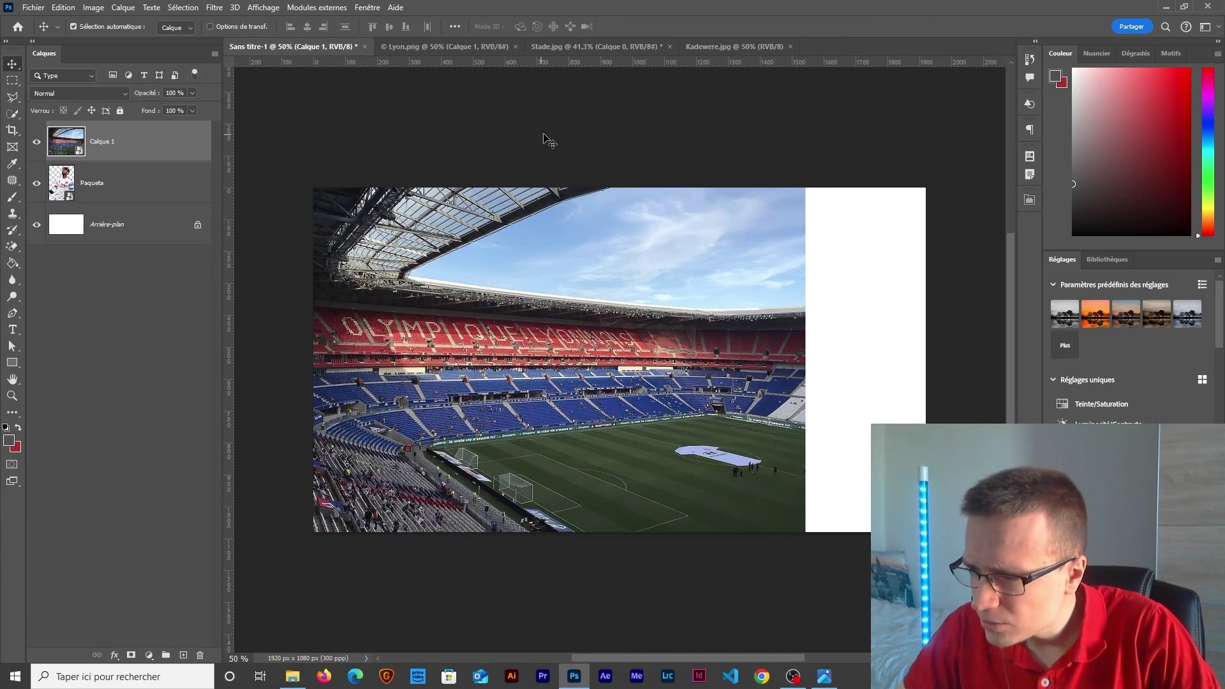
{"action": "left_click_drag", "start_coordinate": [146, 143], "coordinate": [137, 203]}
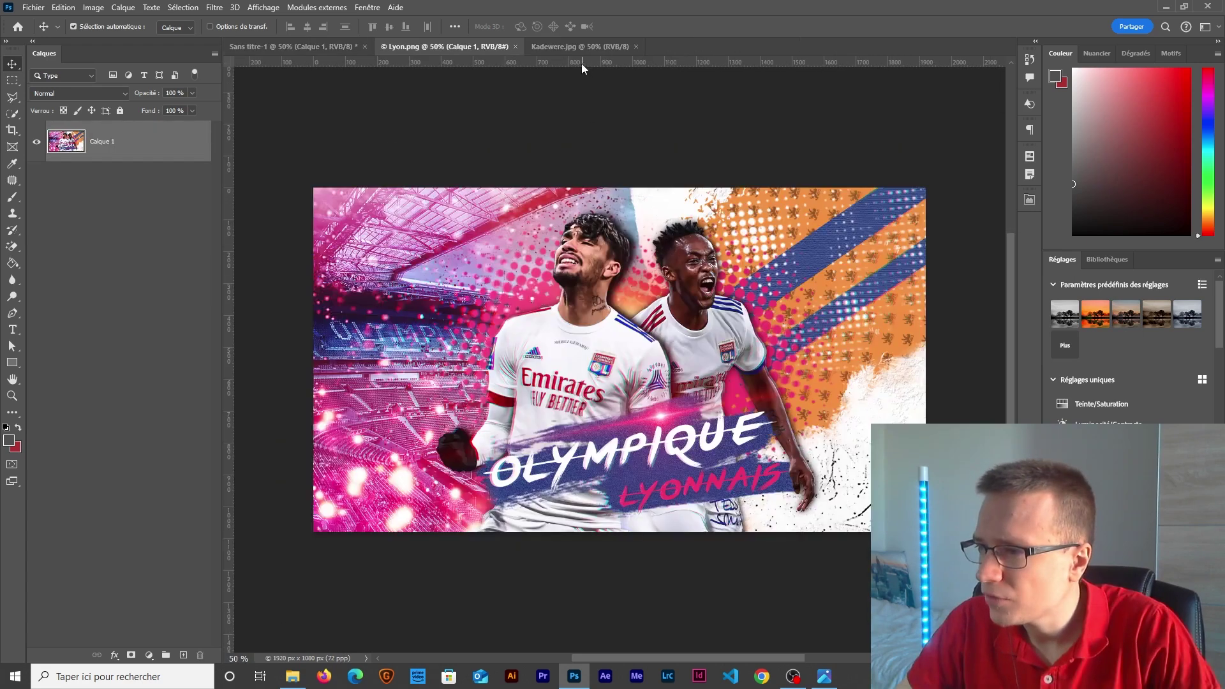
- In Kadewere.jpg, turn the background into a regular layer, select the player with Quick Selection and mask out everything around him
{"action": "left_click", "coordinate": [581, 47]}
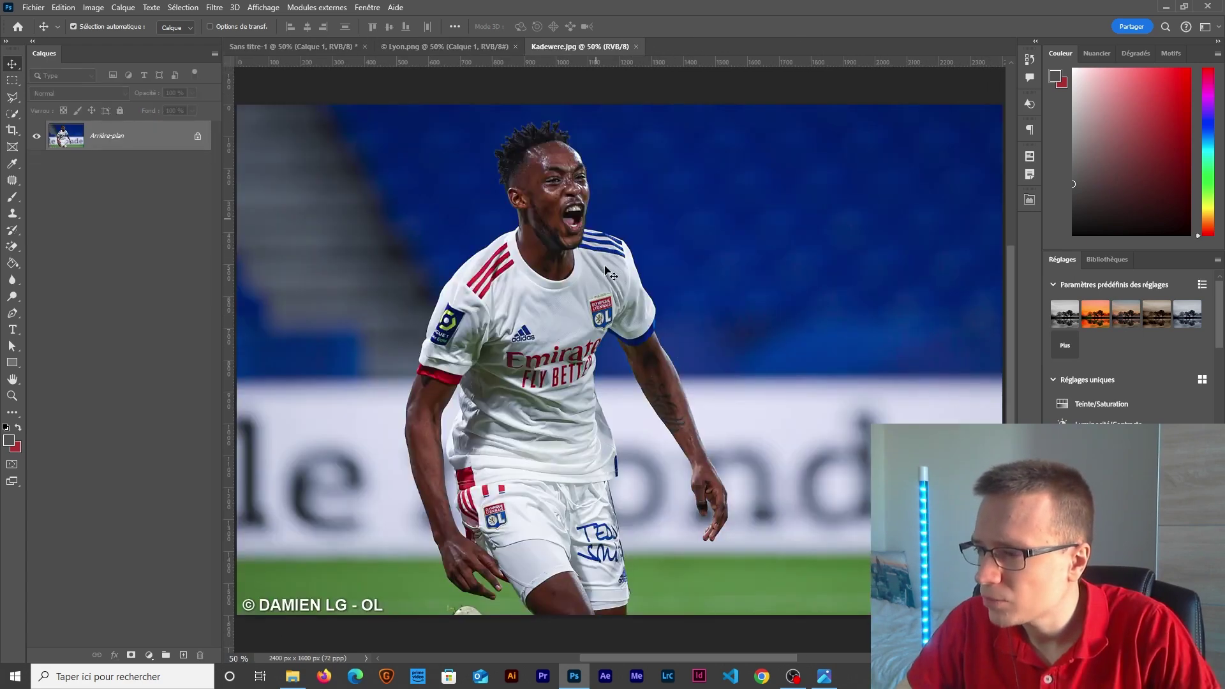
{"action": "double_click", "coordinate": [138, 143]}
{"action": "left_click", "coordinate": [730, 205]}
{"action": "left_click", "coordinate": [15, 114]}
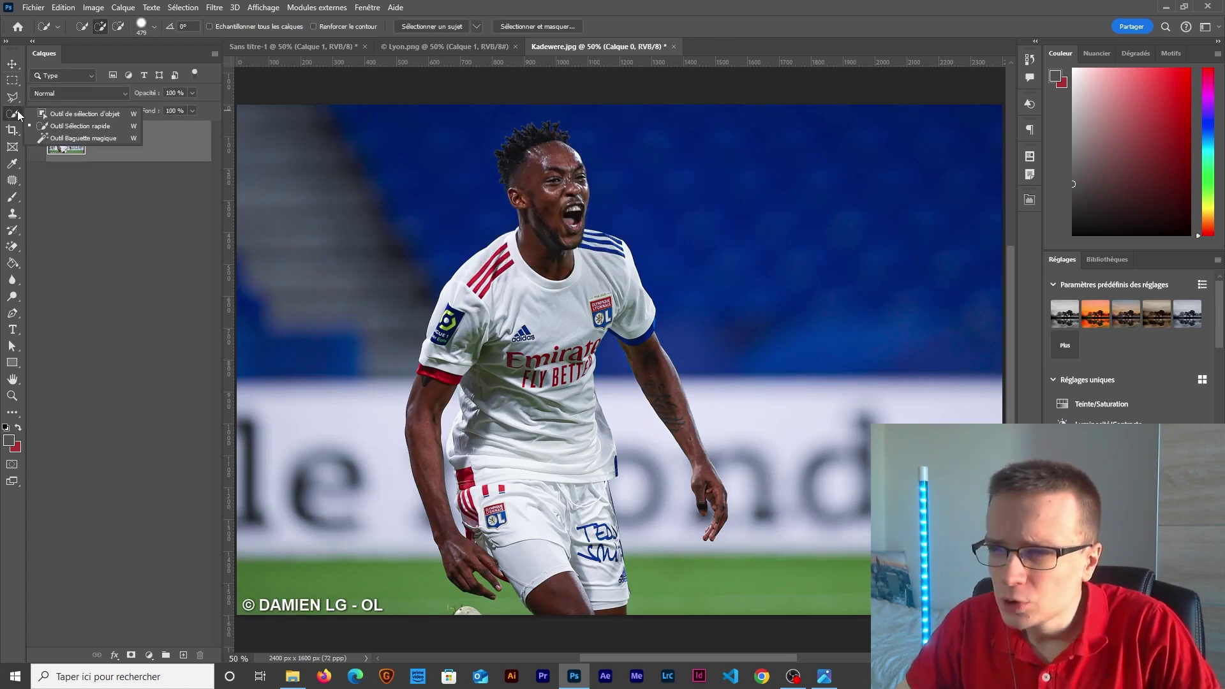
{"action": "left_click", "coordinate": [67, 125]}
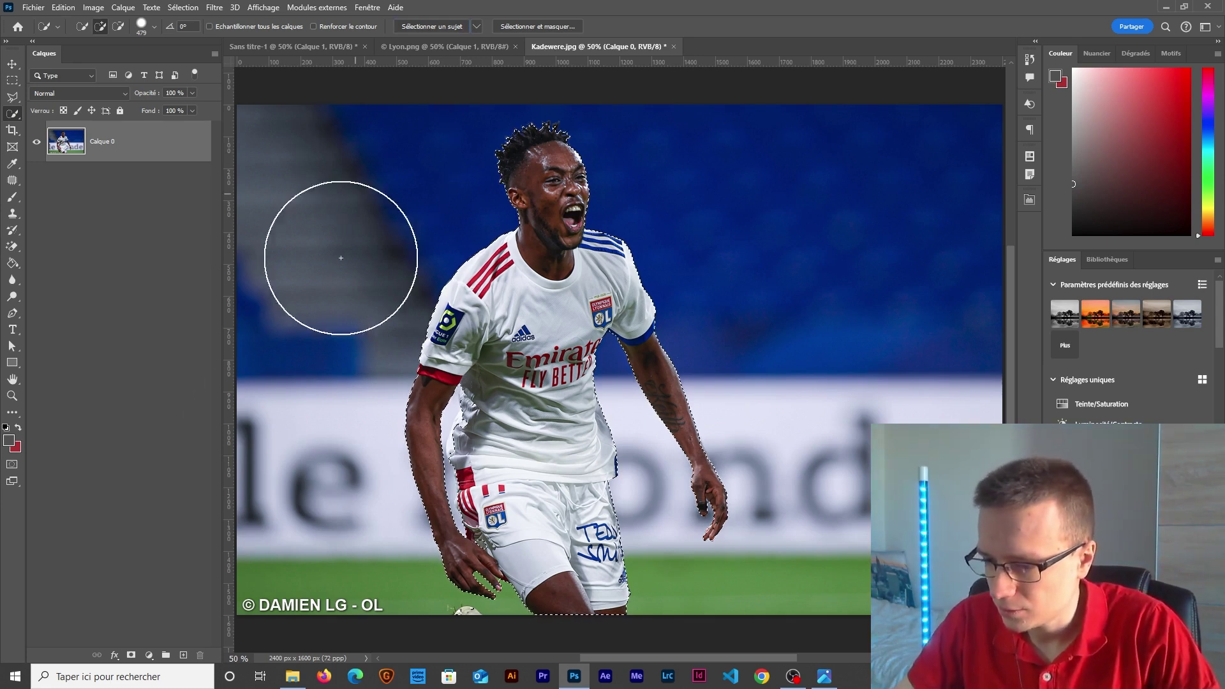
{"action": "left_click", "coordinate": [131, 655]}
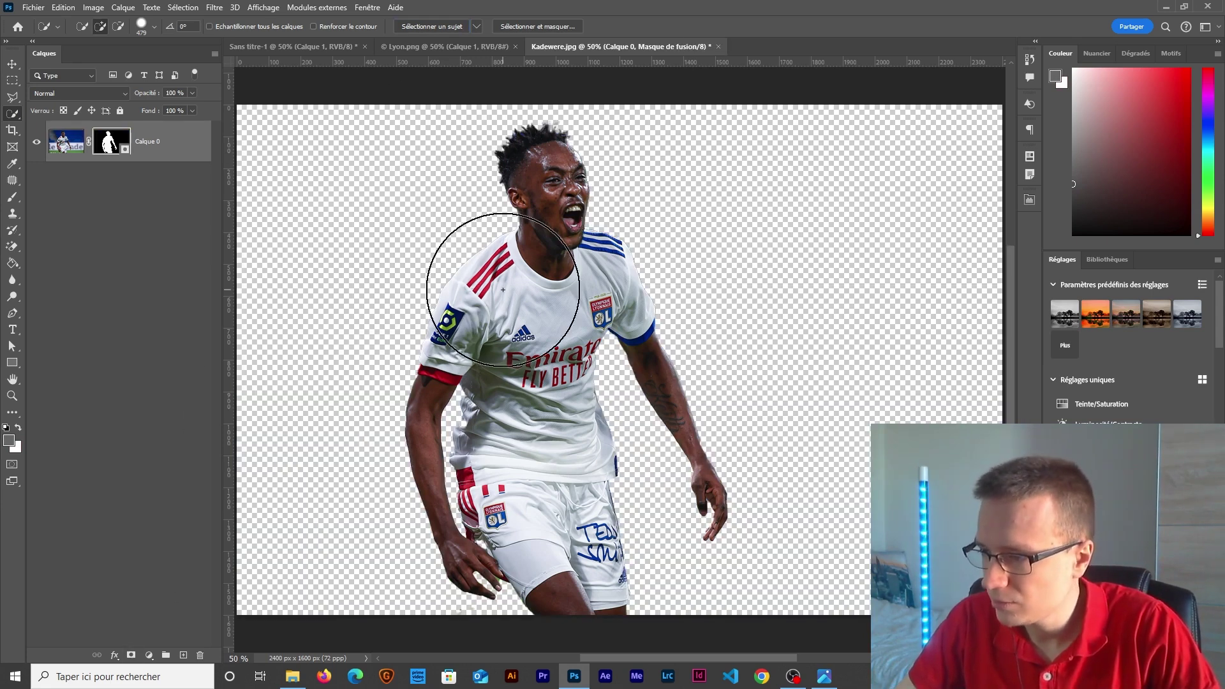
- Convert the masked player layer to a smart object and rename it Kadewere
{"action": "right_click", "coordinate": [172, 161]}
{"action": "left_click", "coordinate": [230, 330]}
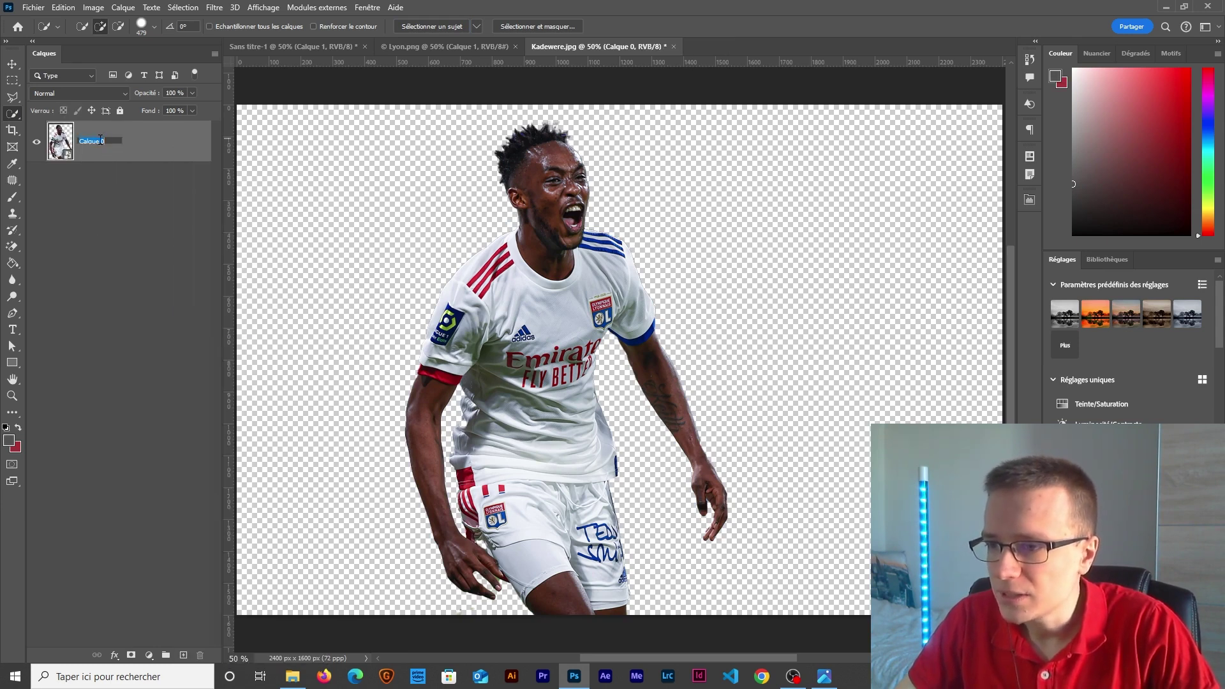
{"action": "type", "text": "Kadewere"}
{"action": "key", "text": "Return"}
- Copy the Kadewere smart object into Sans titre-1 behind Paqueta's shoulder and scale it to about 727 x 1116 px
{"action": "key", "text": "v"}
{"action": "left_click", "coordinate": [293, 47]}
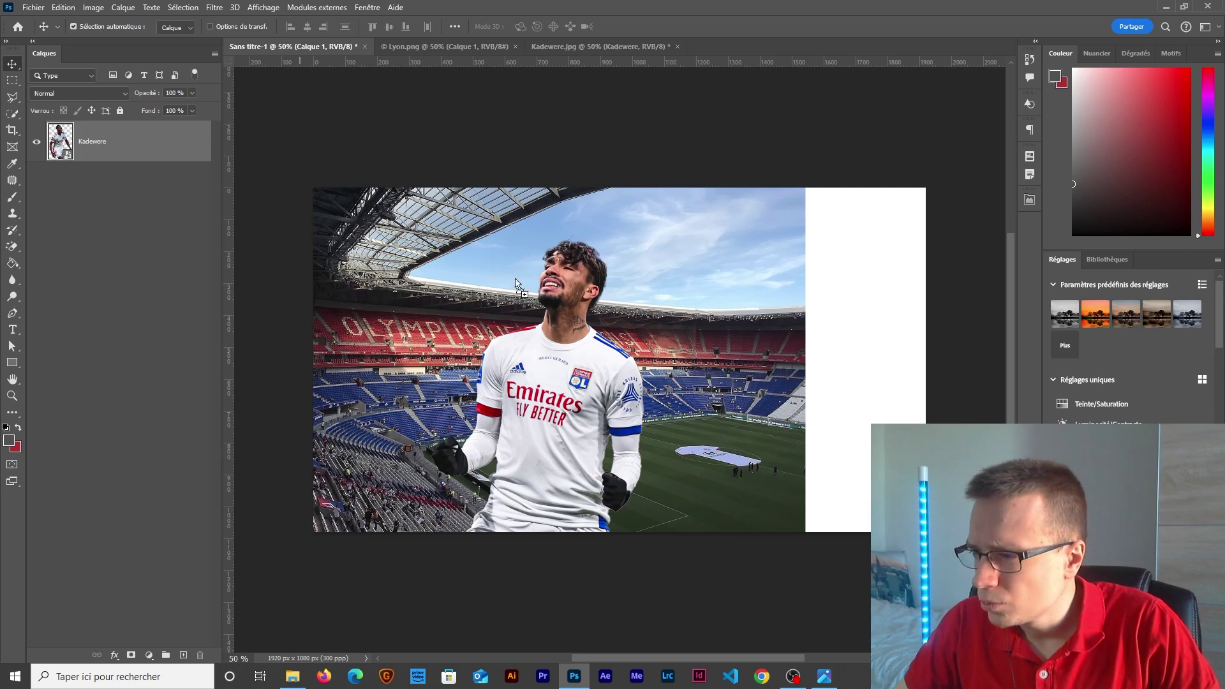
{"action": "left_click_drag", "start_coordinate": [422, 203], "coordinate": [611, 383]}
{"action": "key", "text": "ctrl+t"}
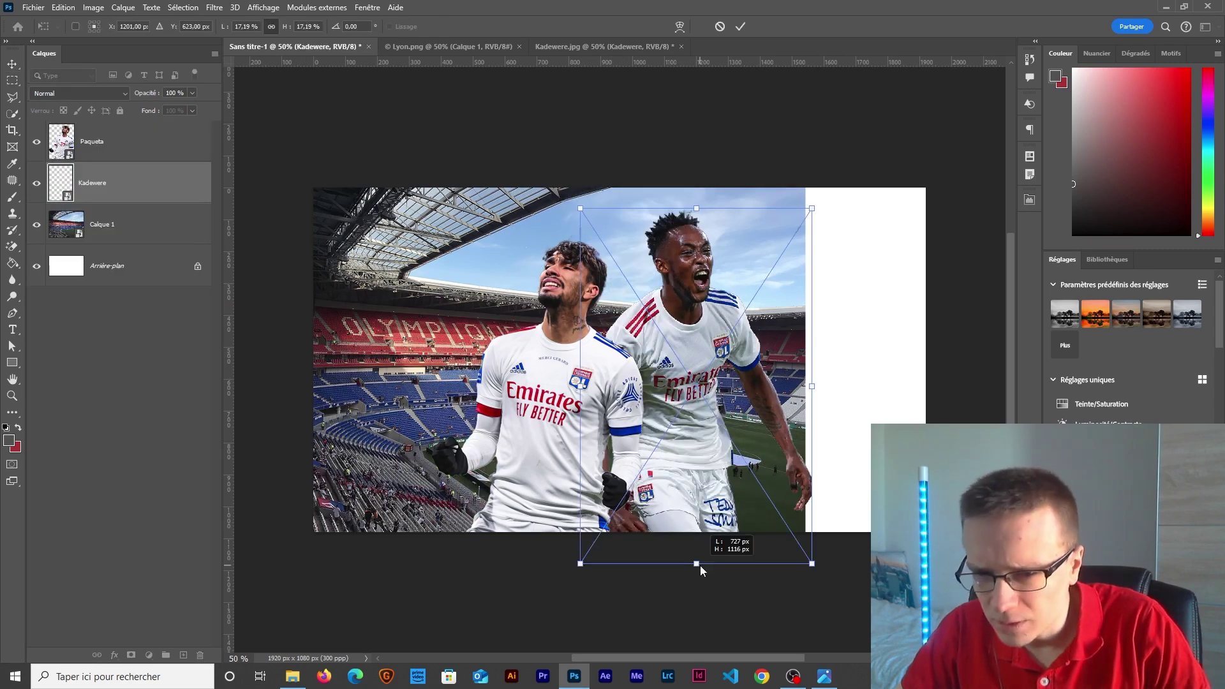
{"action": "key", "text": "Return"}
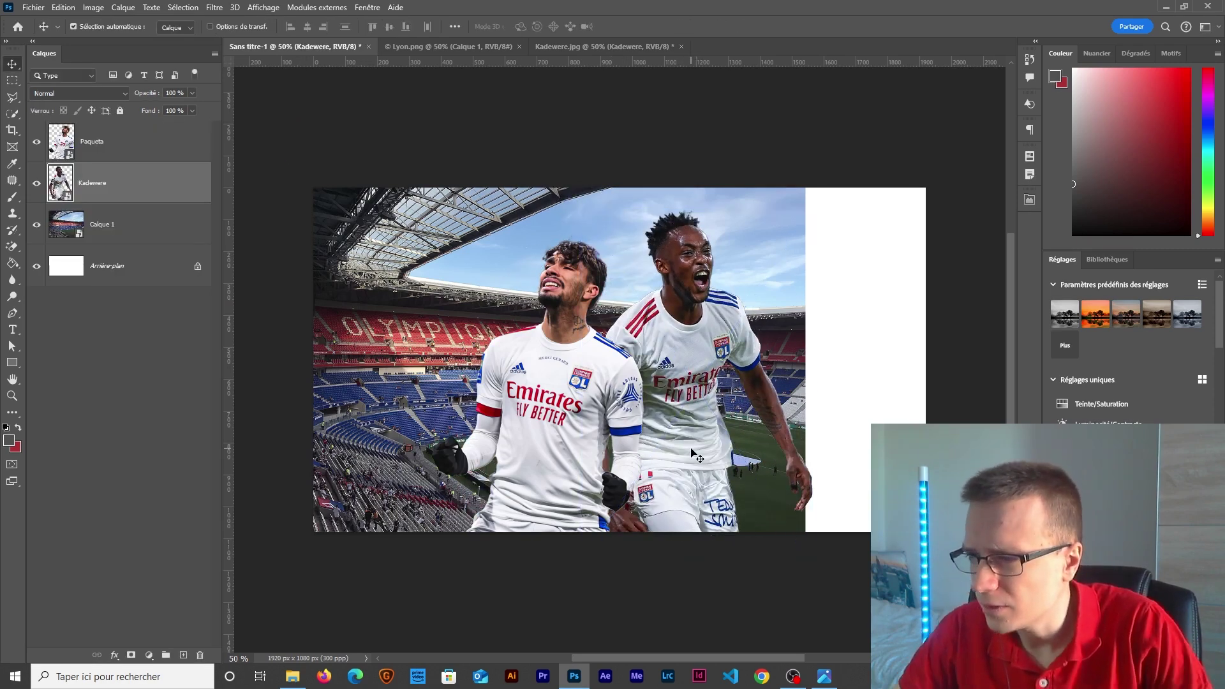
- Enlarge the Paqueta player slightly so his head rises to about the height of Kadewere's
{"action": "left_click", "coordinate": [576, 364]}
{"action": "key", "text": "ctrl+t"}
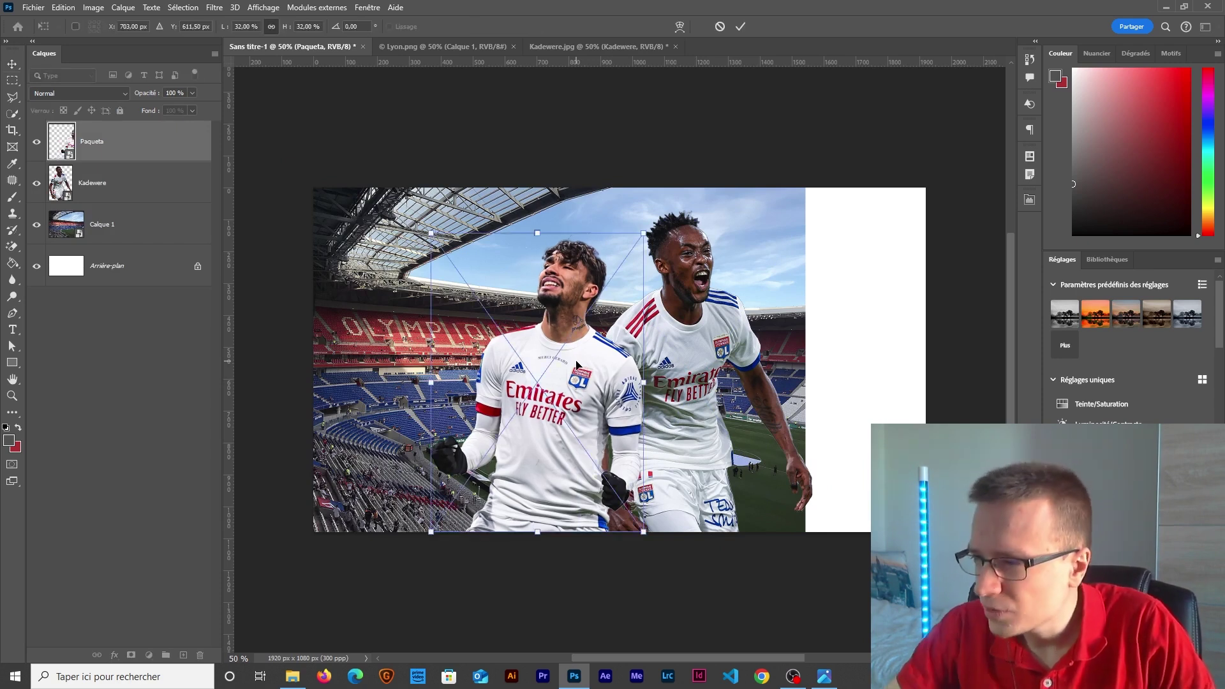
{"action": "left_click_drag", "start_coordinate": [533, 233], "coordinate": [537, 208]}
{"action": "key", "text": "Return"}
{"action": "left_click", "coordinate": [539, 207]}
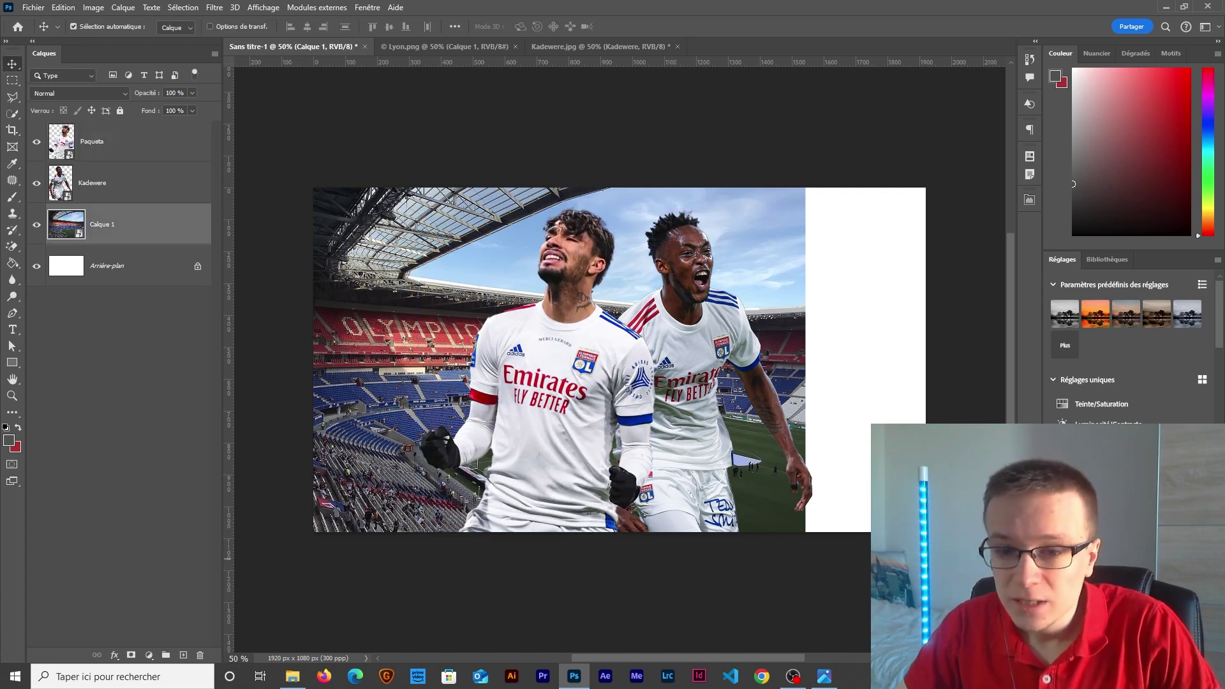
- Check the Lyon.png reference, open Ruban.png from the FX folder as its own document and close Kadewere.jpg
{"action": "left_click", "coordinate": [447, 47]}
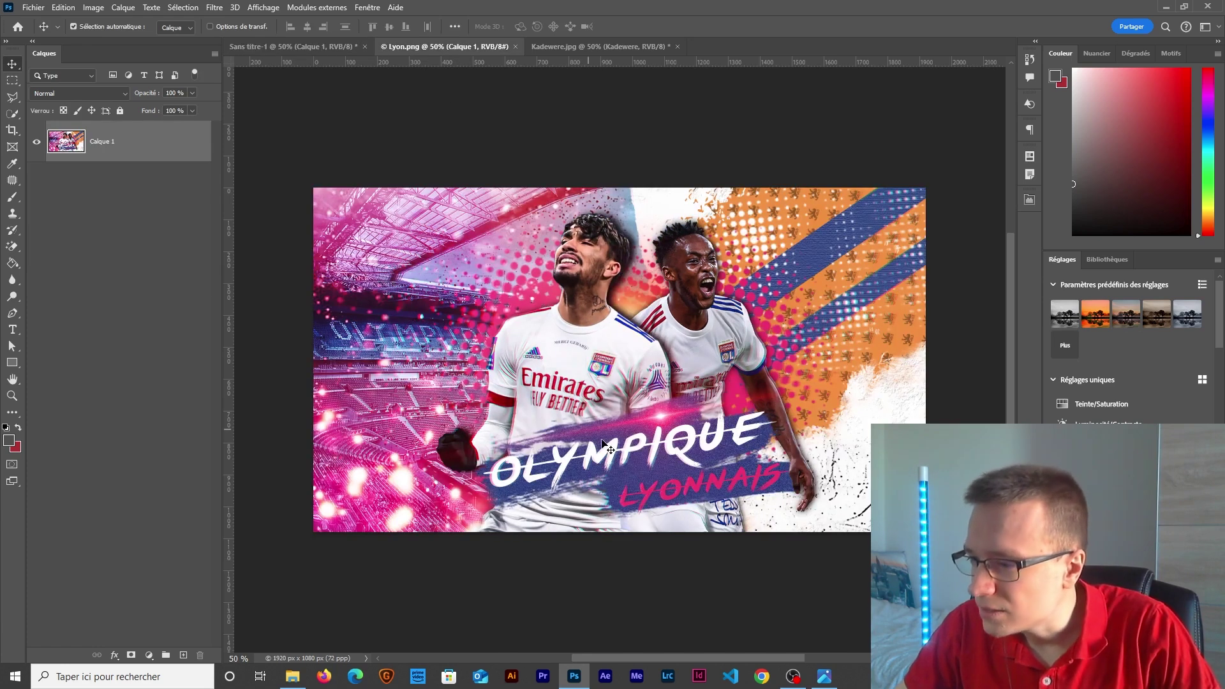
{"action": "left_click", "coordinate": [308, 53]}
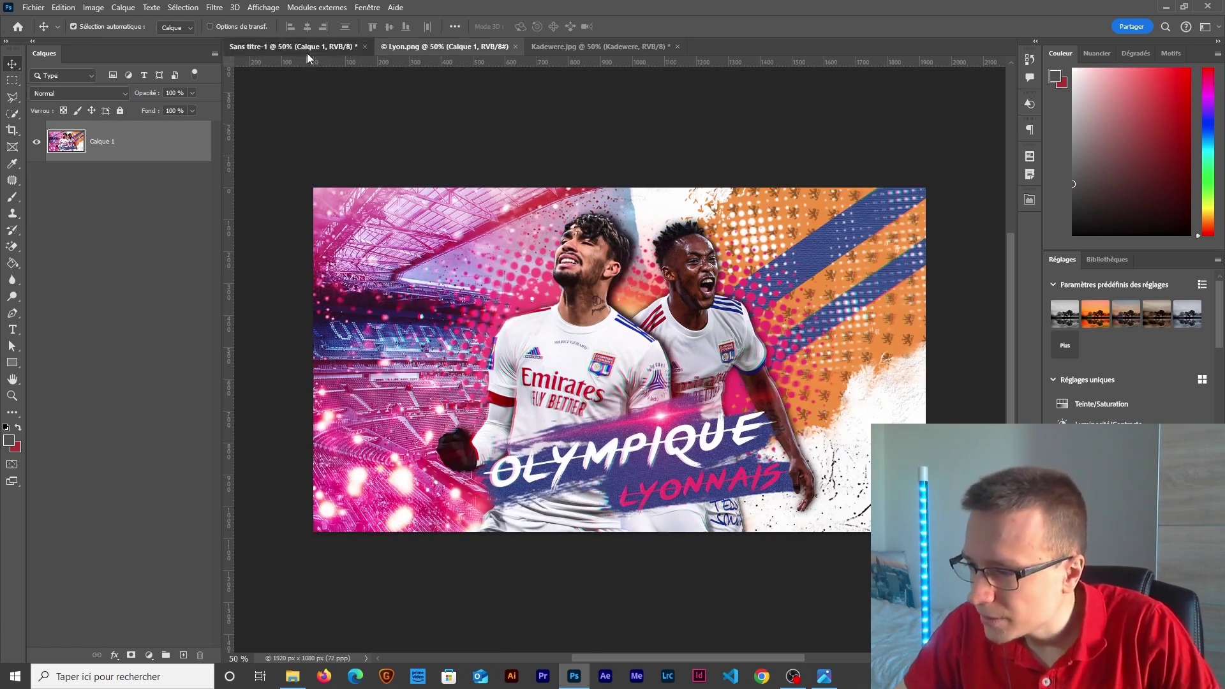
{"action": "key", "text": "alt+Tab"}
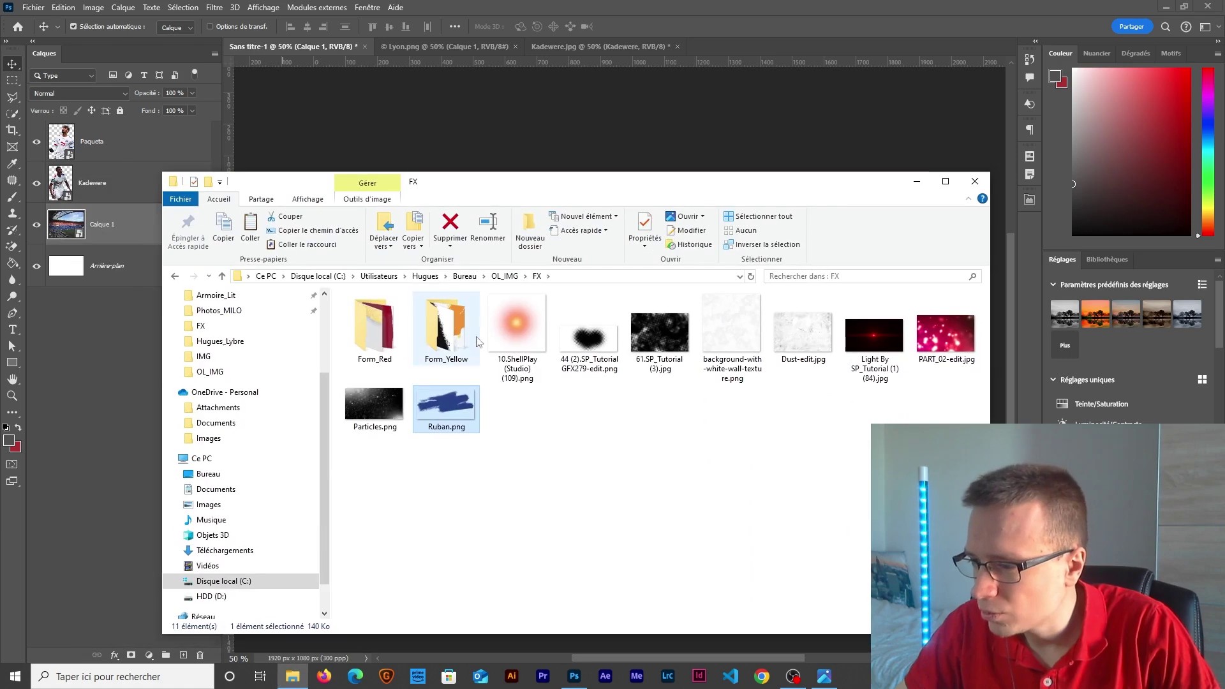
{"action": "left_click_drag", "start_coordinate": [561, 187], "coordinate": [373, 196]}
{"action": "key", "text": "alt+Tab"}
{"action": "left_click_drag", "start_coordinate": [219, 203], "coordinate": [725, 42]}
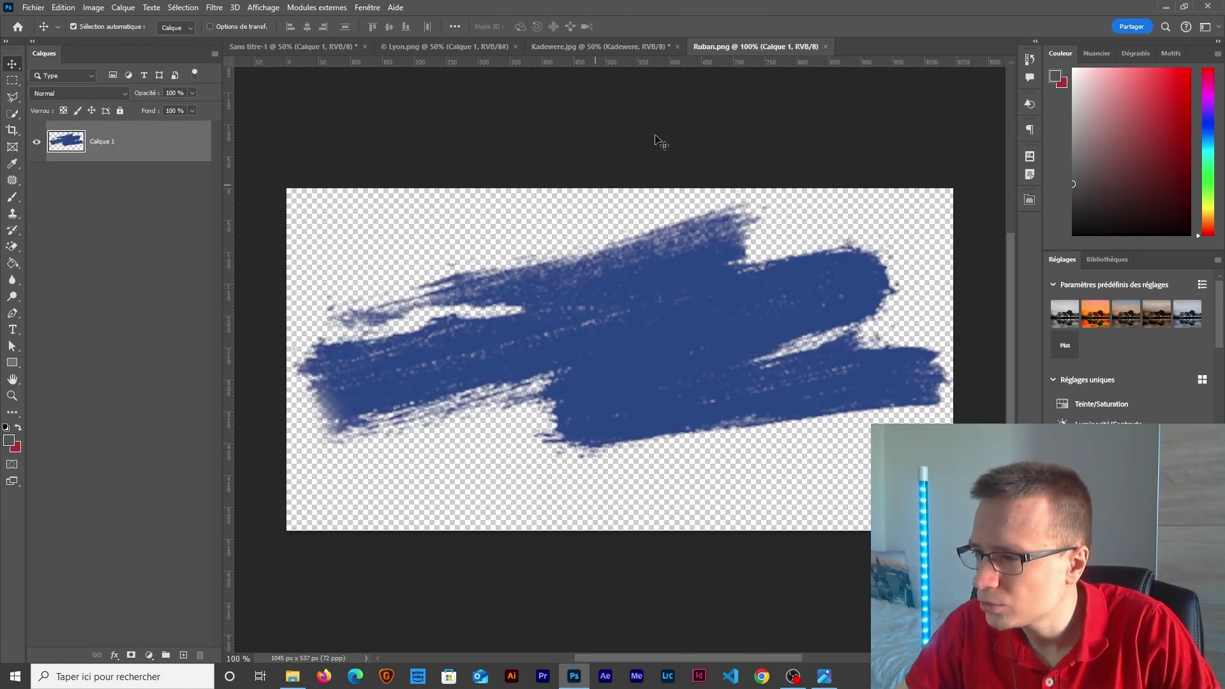
{"action": "left_click", "coordinate": [678, 47]}
{"action": "left_click", "coordinate": [626, 249]}
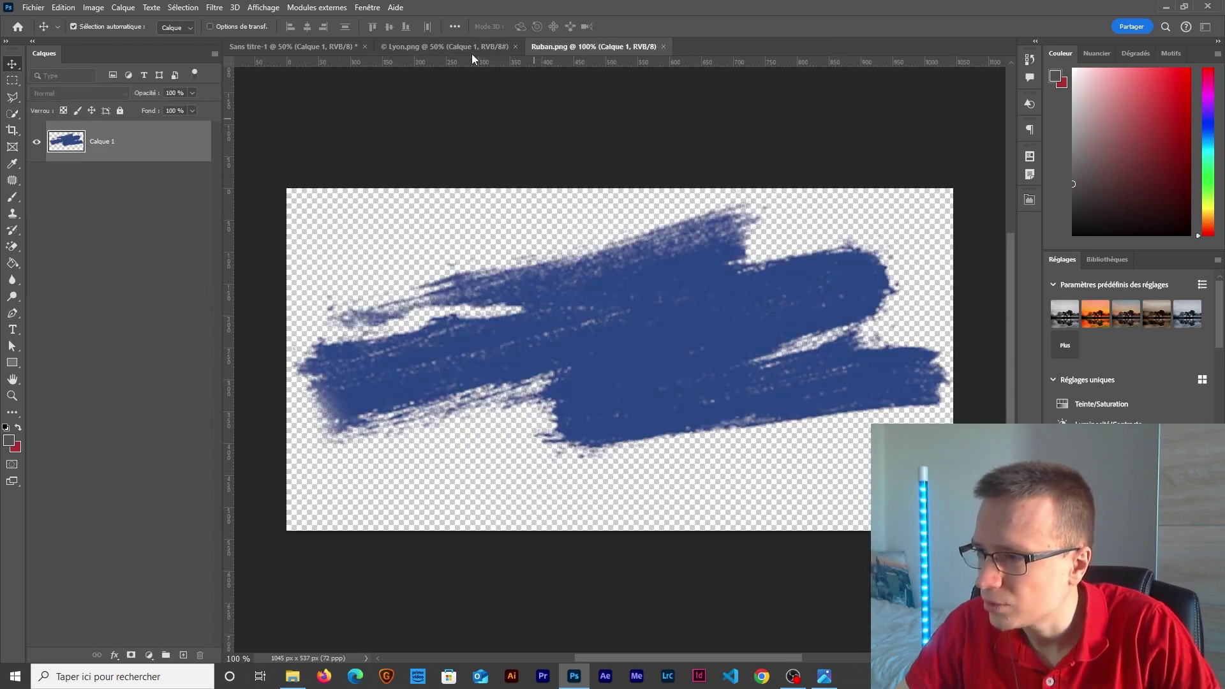
- Convert the blue brush-stroke layer to a smart object and rename it Ruban
{"action": "right_click", "coordinate": [185, 150]}
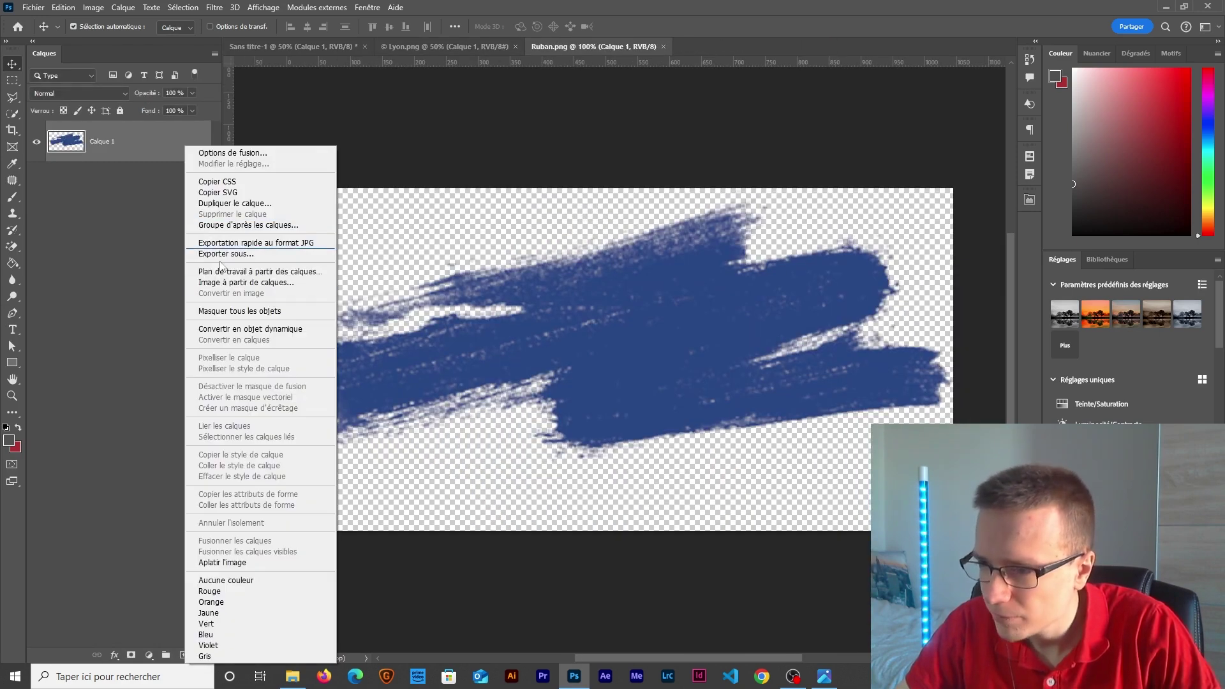
{"action": "left_click", "coordinate": [229, 318]}
{"action": "type", "text": "Ruban"}
{"action": "key", "text": "Return"}
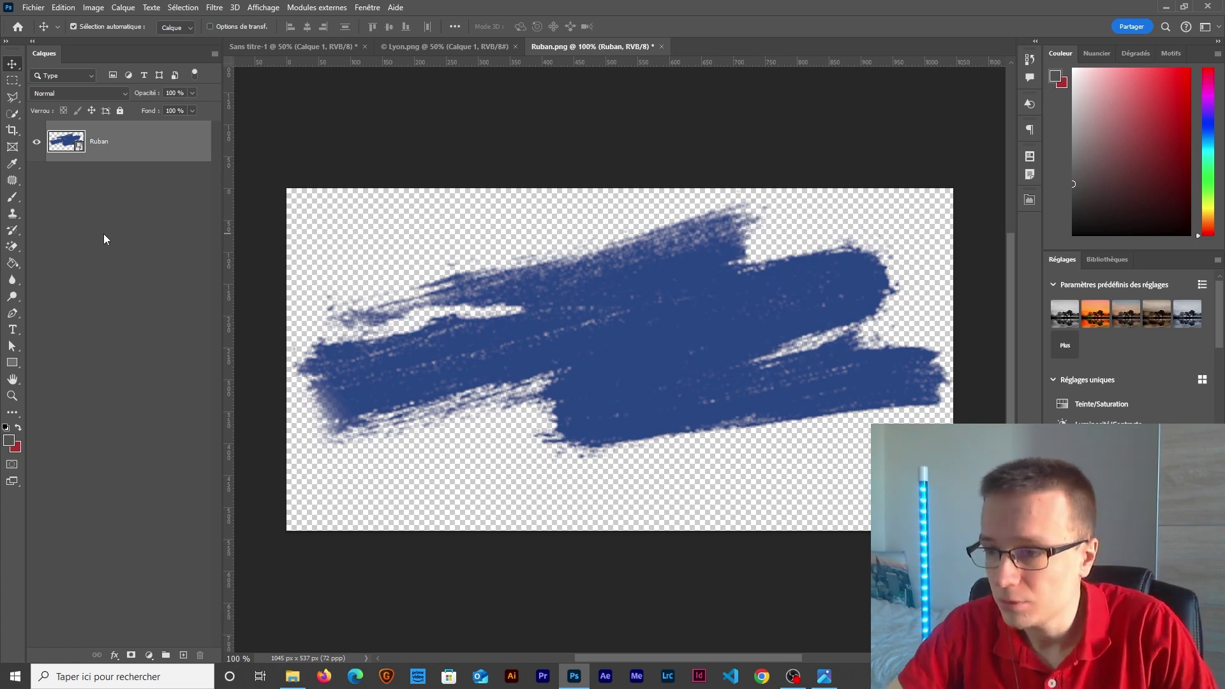
- Copy the Ruban smart object into Sans titre-1, stack it above all layers and position it across both players' lower shirts
{"action": "left_click_drag", "start_coordinate": [623, 345], "coordinate": [396, 162]}
{"action": "left_click_drag", "start_coordinate": [129, 213], "coordinate": [122, 128]}
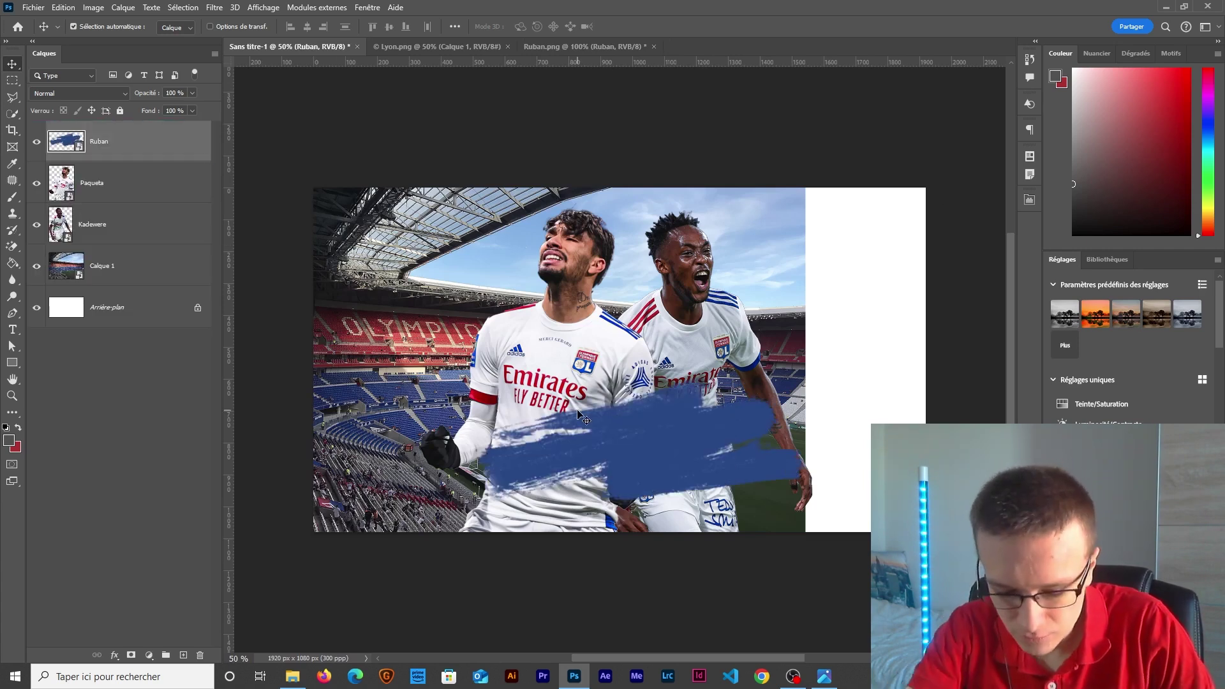
{"action": "key", "text": "ctrl+t"}
{"action": "left_click_drag", "start_coordinate": [700, 478], "coordinate": [680, 476]}
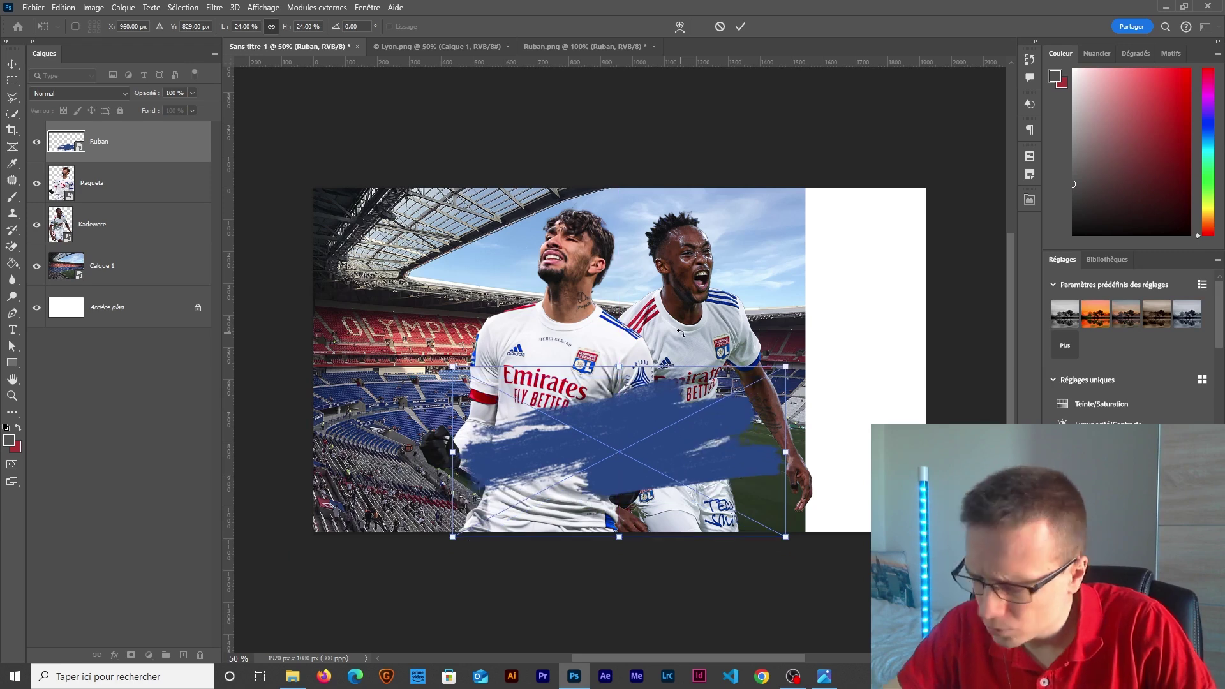
{"action": "key", "text": "Return"}
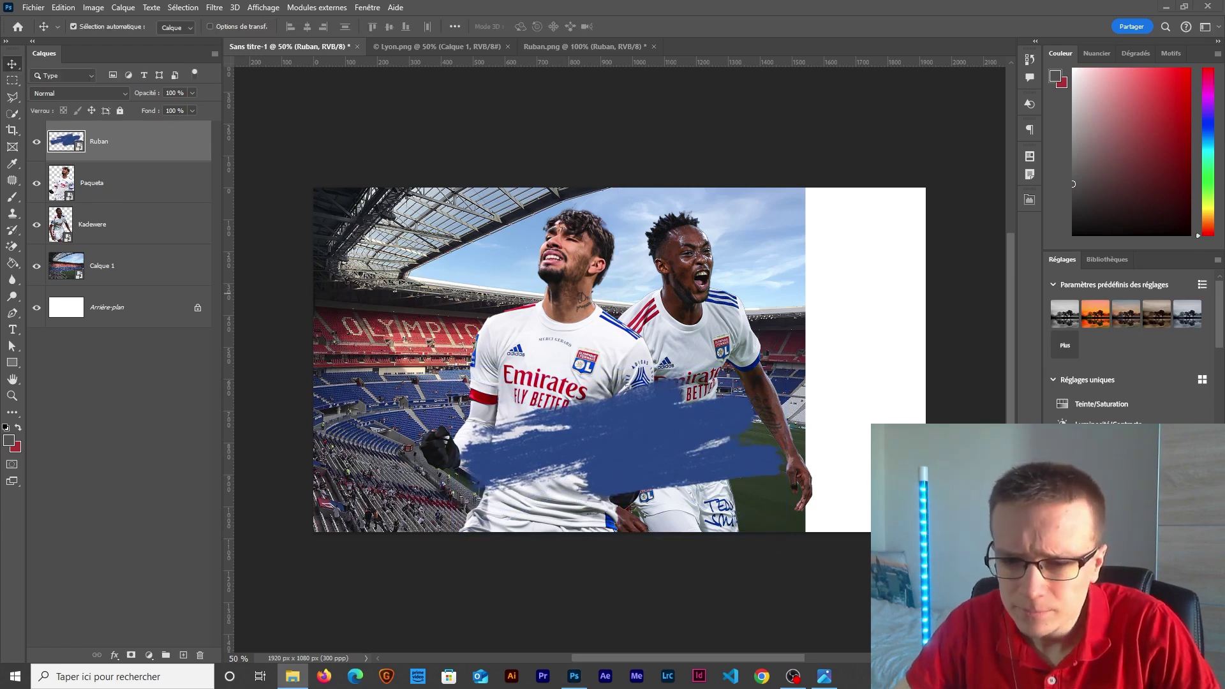
- Open Light By SP_Tutorial (1) (84).jpg as a separate document
{"action": "left_click_drag", "start_coordinate": [66, 141], "coordinate": [587, 335]}
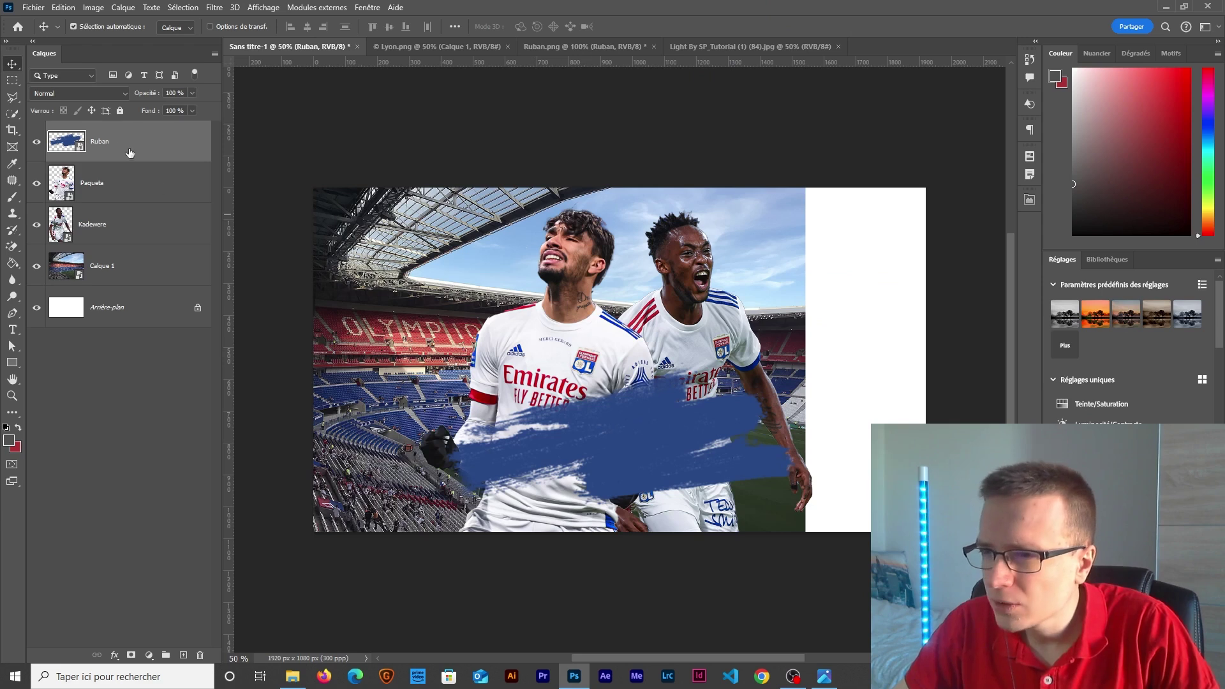
- Add the text "olympique" in the Brushstrike font at 24 pt and move it onto the blue ribbon
{"action": "left_click", "coordinate": [12, 330]}
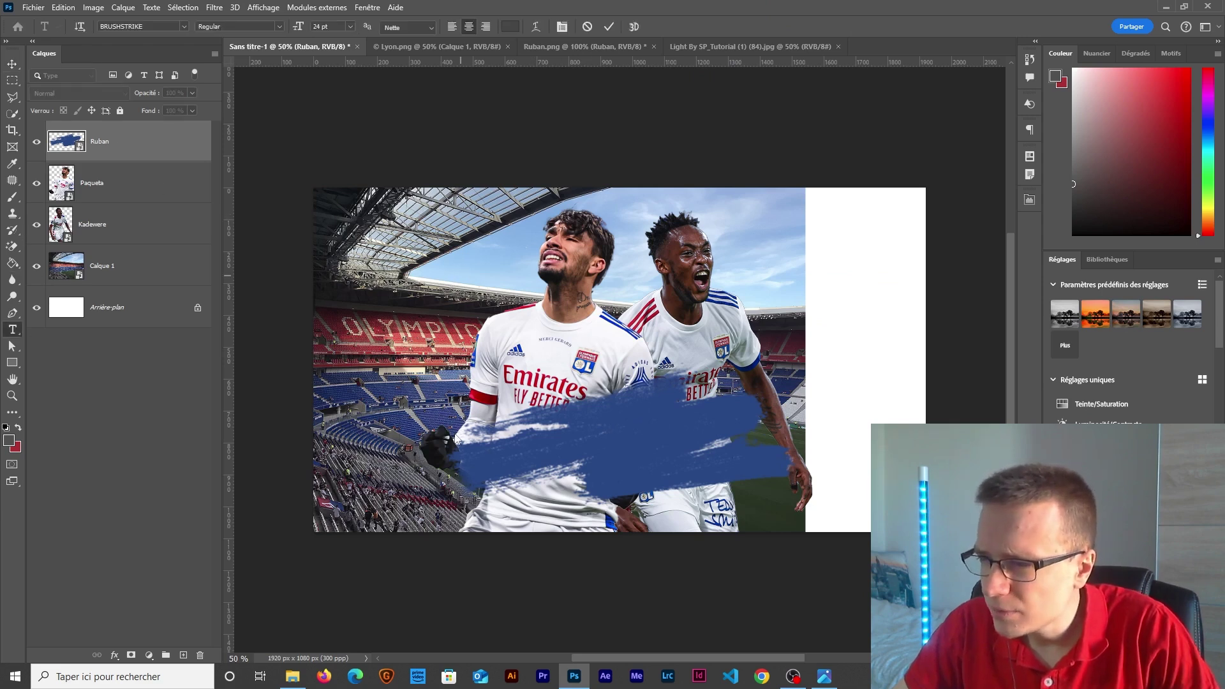
{"action": "left_click", "coordinate": [460, 275]}
{"action": "type", "text": "olympique"}
{"action": "key", "text": "Escape"}
{"action": "key", "text": "v"}
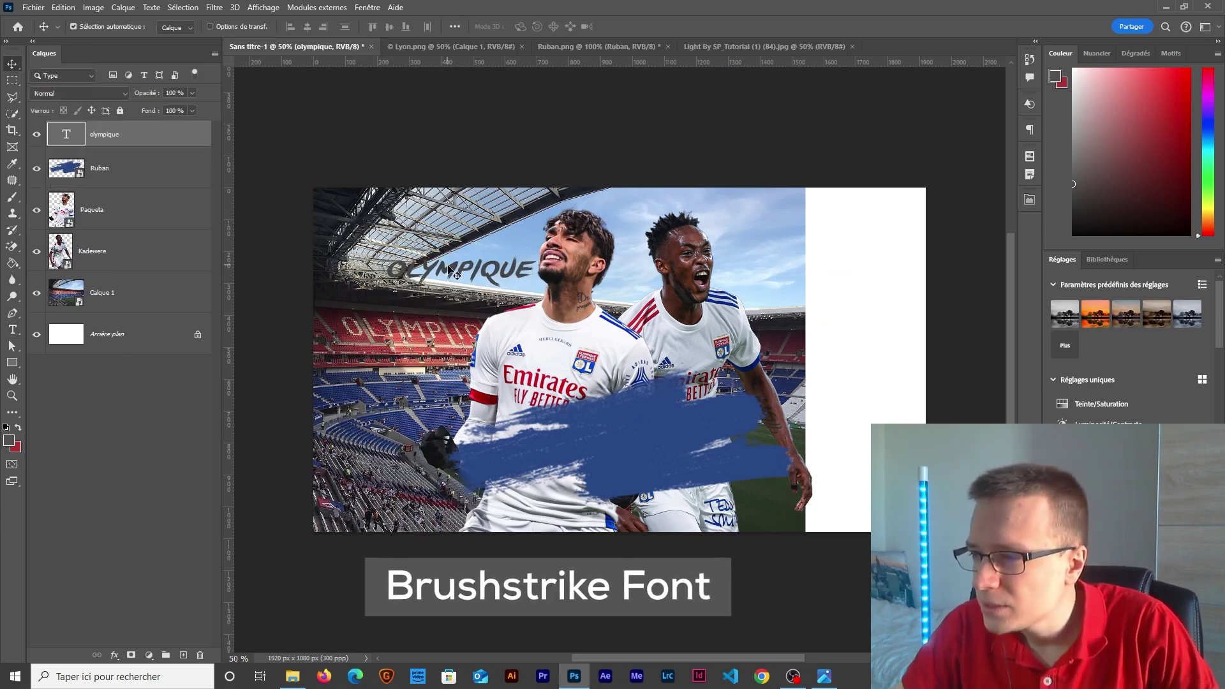
{"action": "left_click_drag", "start_coordinate": [469, 275], "coordinate": [592, 450]}
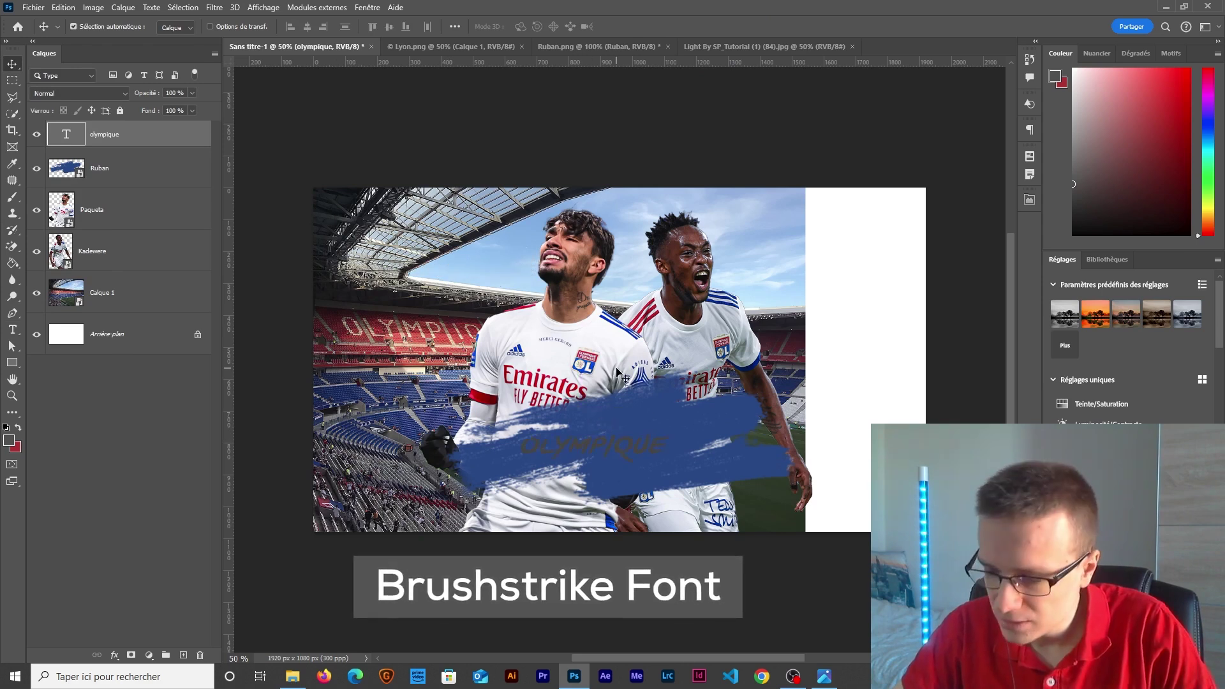
- Set the colour of the "olympique" text to #ffffff
{"action": "double_click", "coordinate": [69, 136]}
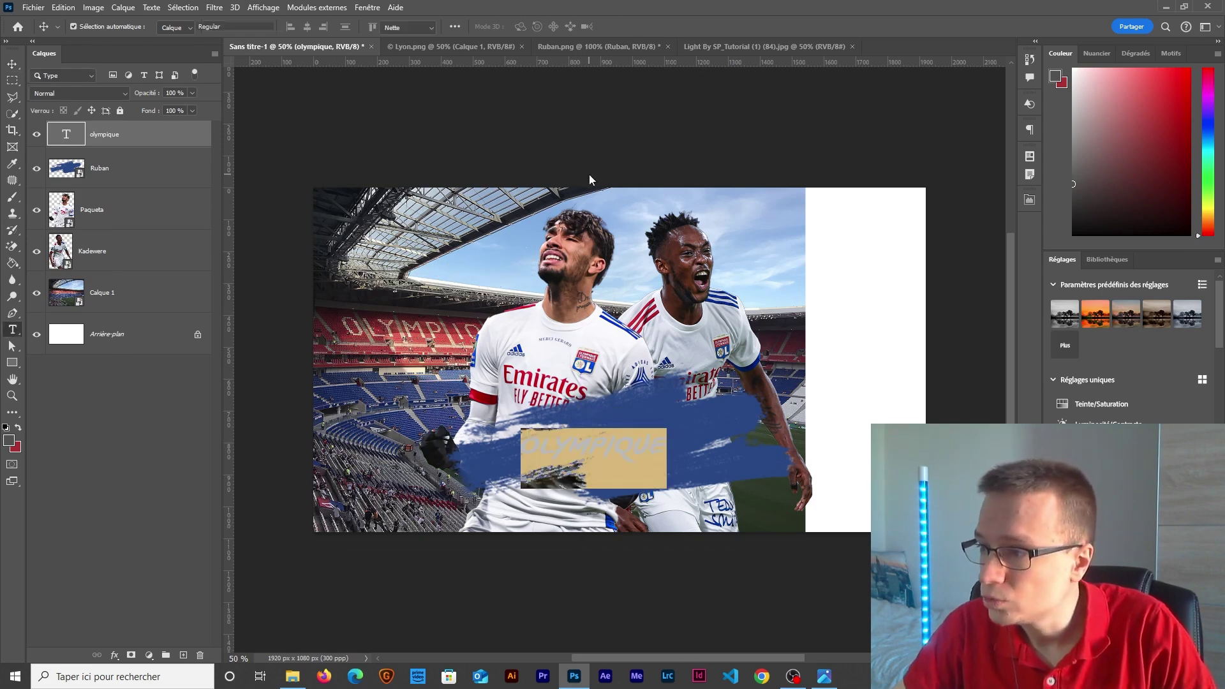
{"action": "left_click", "coordinate": [512, 29]}
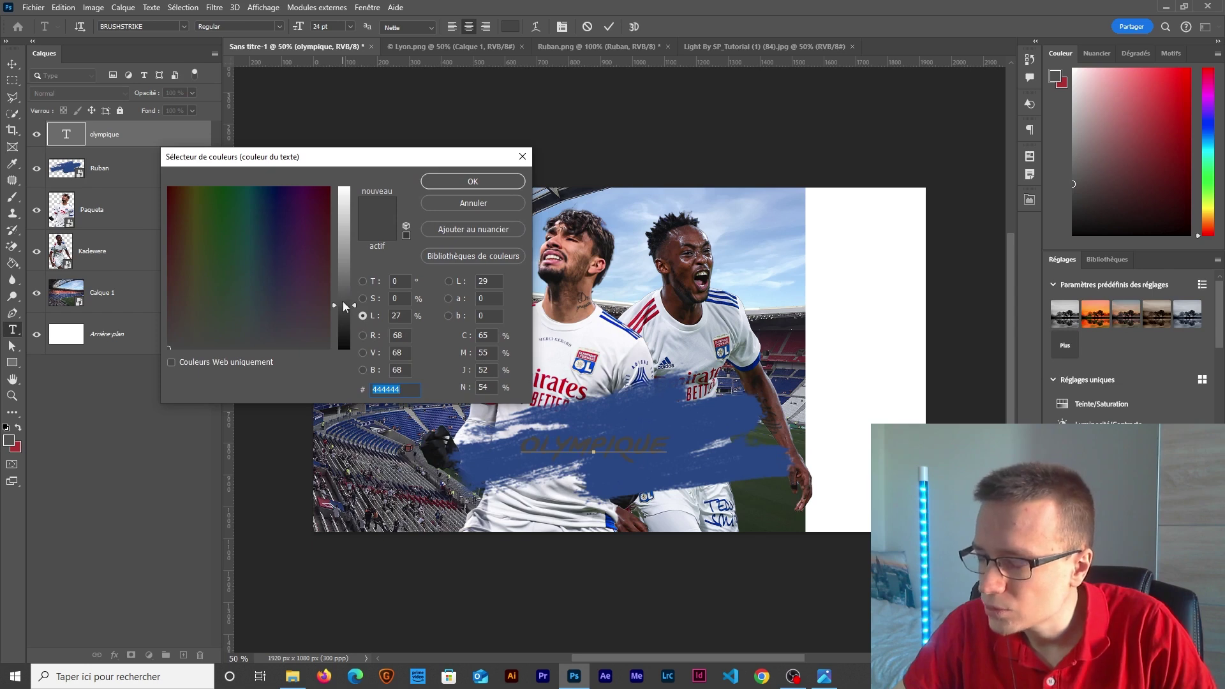
{"action": "type", "text": "ffffff"}
{"action": "left_click", "coordinate": [477, 181]}
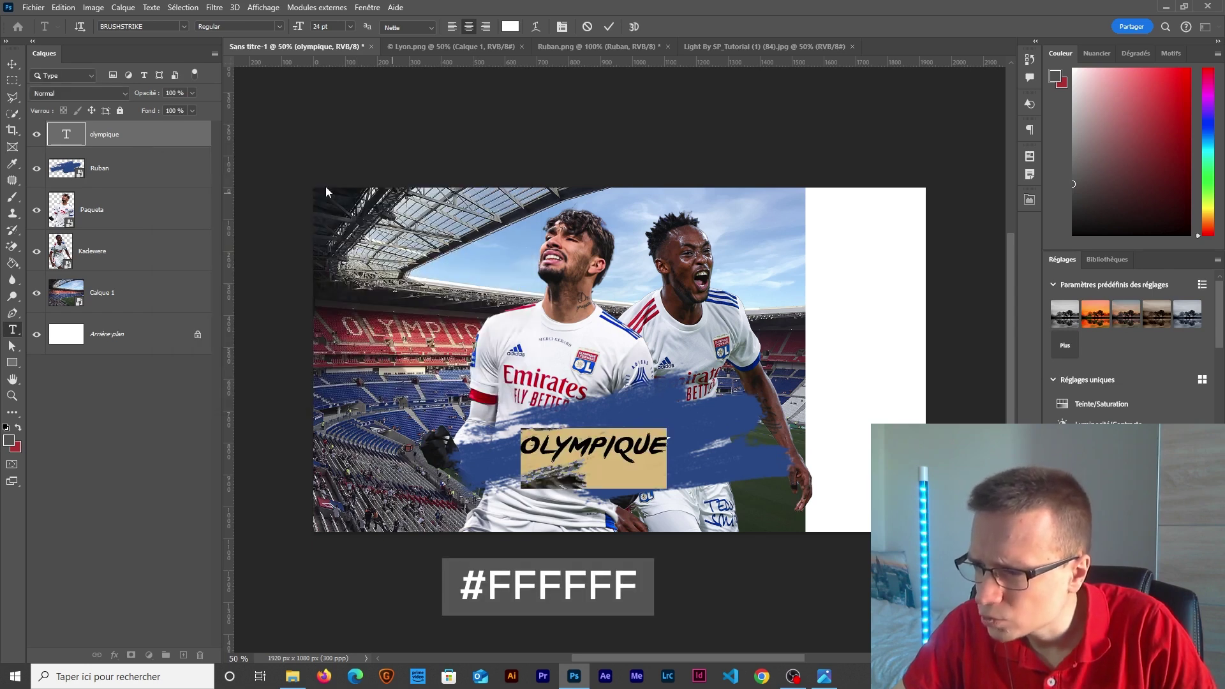
{"action": "left_click", "coordinate": [12, 64]}
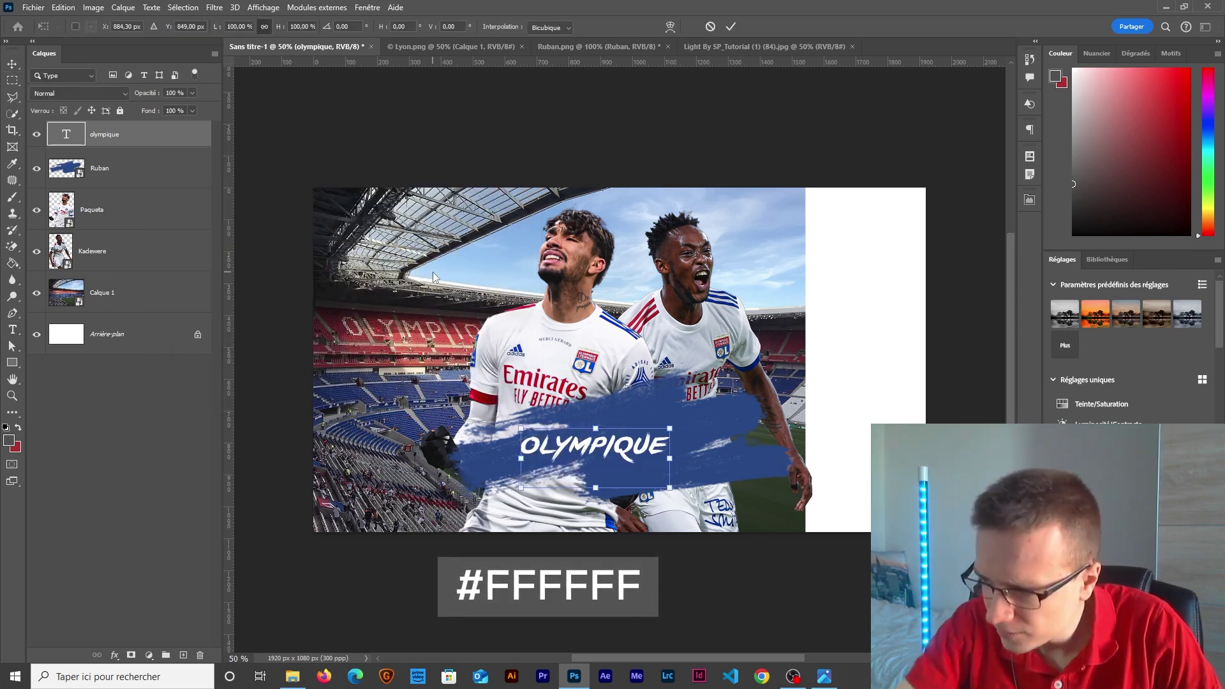
- Scale the "olympique" text to about 186% and rotate it about -10.3° so it follows the slope of the ribbon
{"action": "key", "text": "ctrl+t"}
{"action": "left_click_drag", "start_coordinate": [670, 458], "coordinate": [754, 450]}
{"action": "left_click_drag", "start_coordinate": [782, 408], "coordinate": [784, 370]}
{"action": "left_click_drag", "start_coordinate": [521, 480], "coordinate": [486, 483]}
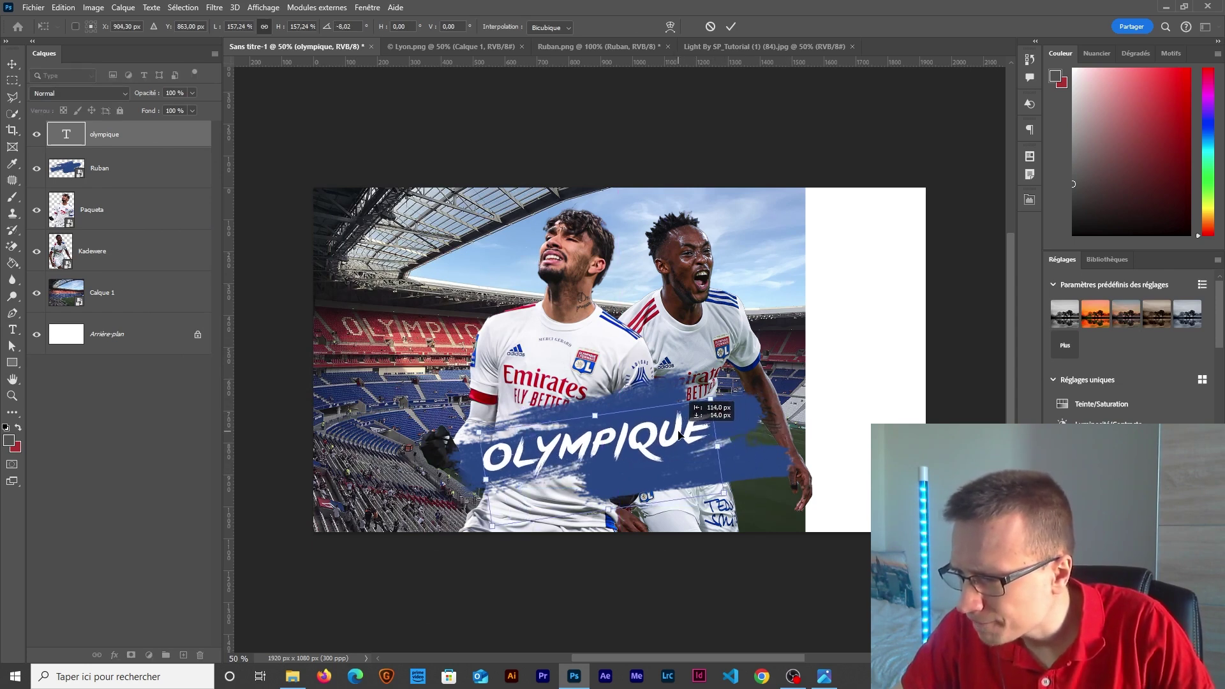
{"action": "left_click_drag", "start_coordinate": [744, 437], "coordinate": [746, 435]}
{"action": "left_click_drag", "start_coordinate": [488, 478], "coordinate": [480, 481]}
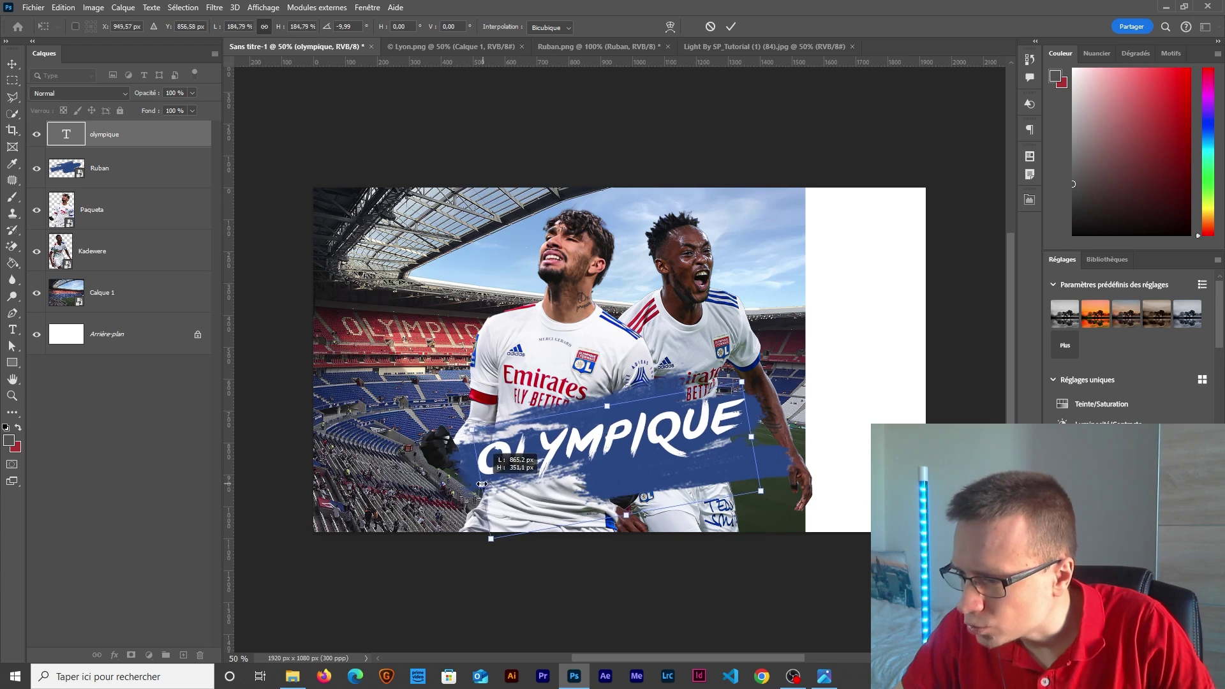
{"action": "left_click_drag", "start_coordinate": [758, 368], "coordinate": [762, 364]}
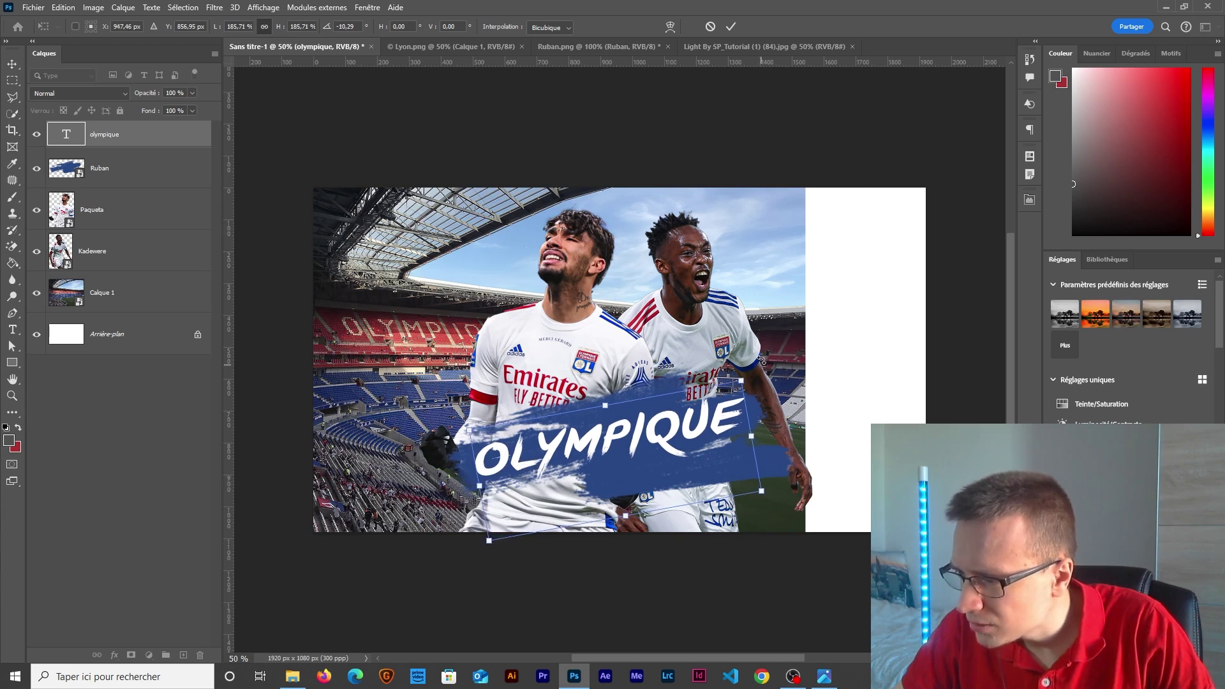
{"action": "key", "text": "Return"}
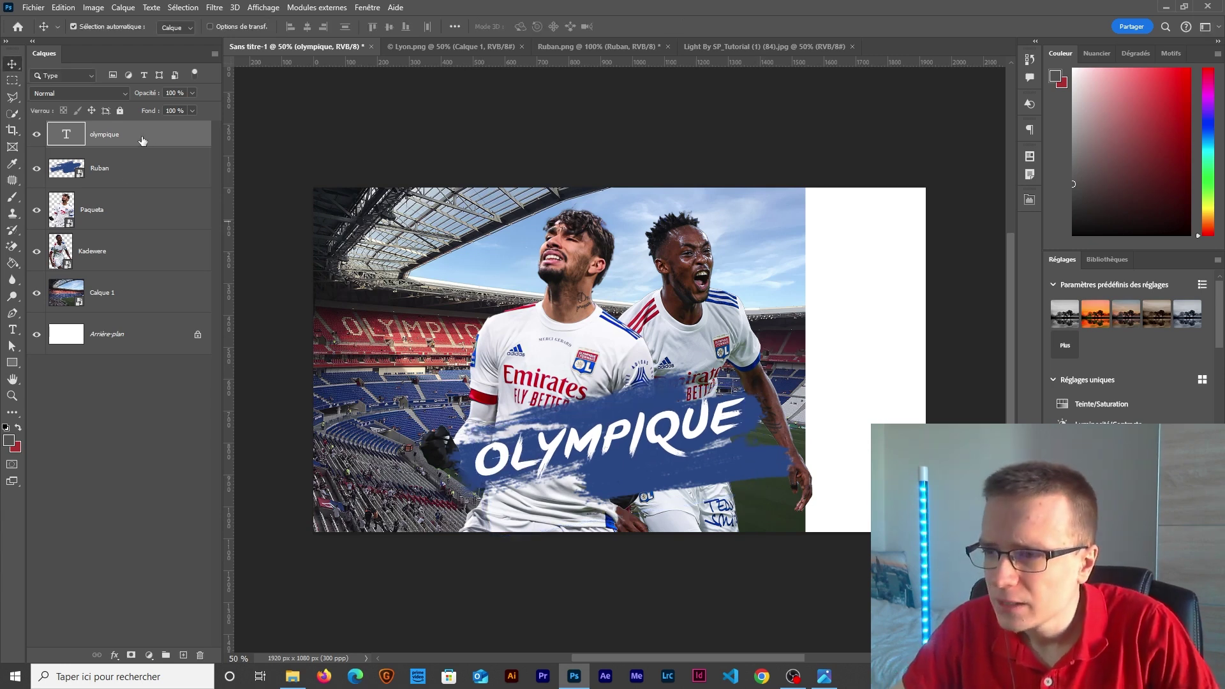
- Add the text "lyonnais" on the ribbon below "olympique", scaled to about 123% and rotated about -7.4°
{"action": "left_click", "coordinate": [13, 330]}
{"action": "left_click", "coordinate": [511, 315]}
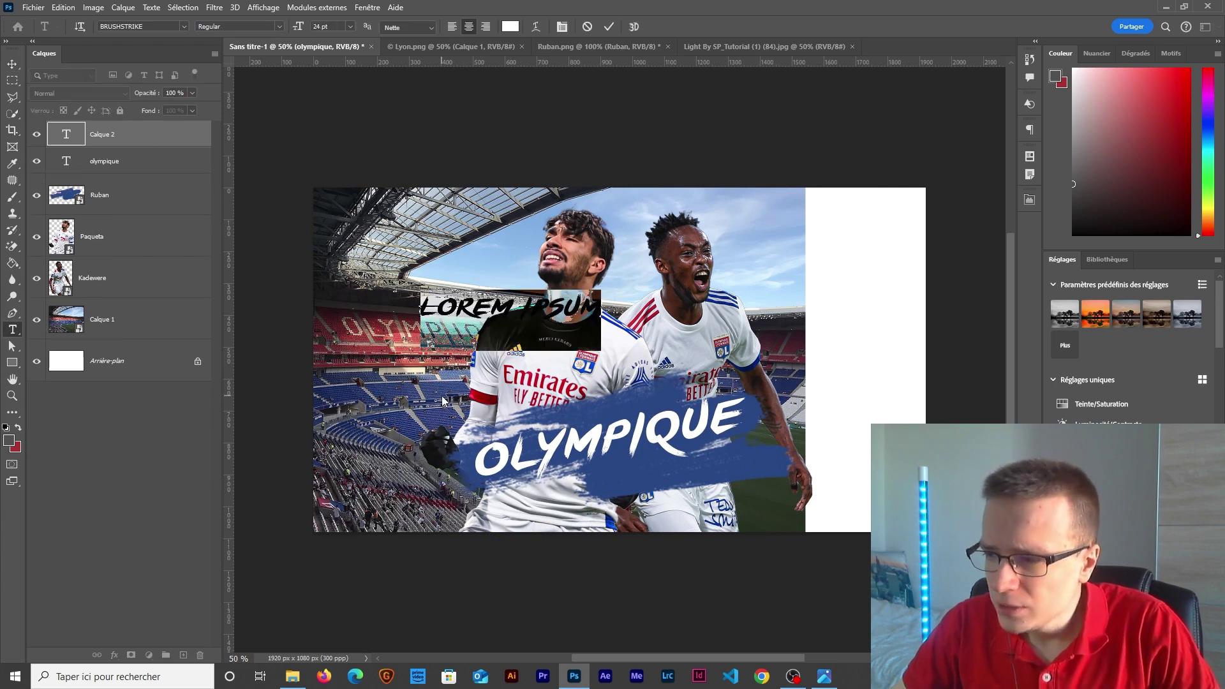
{"action": "key", "text": "BackSpace"}
{"action": "type", "text": "LYON"}
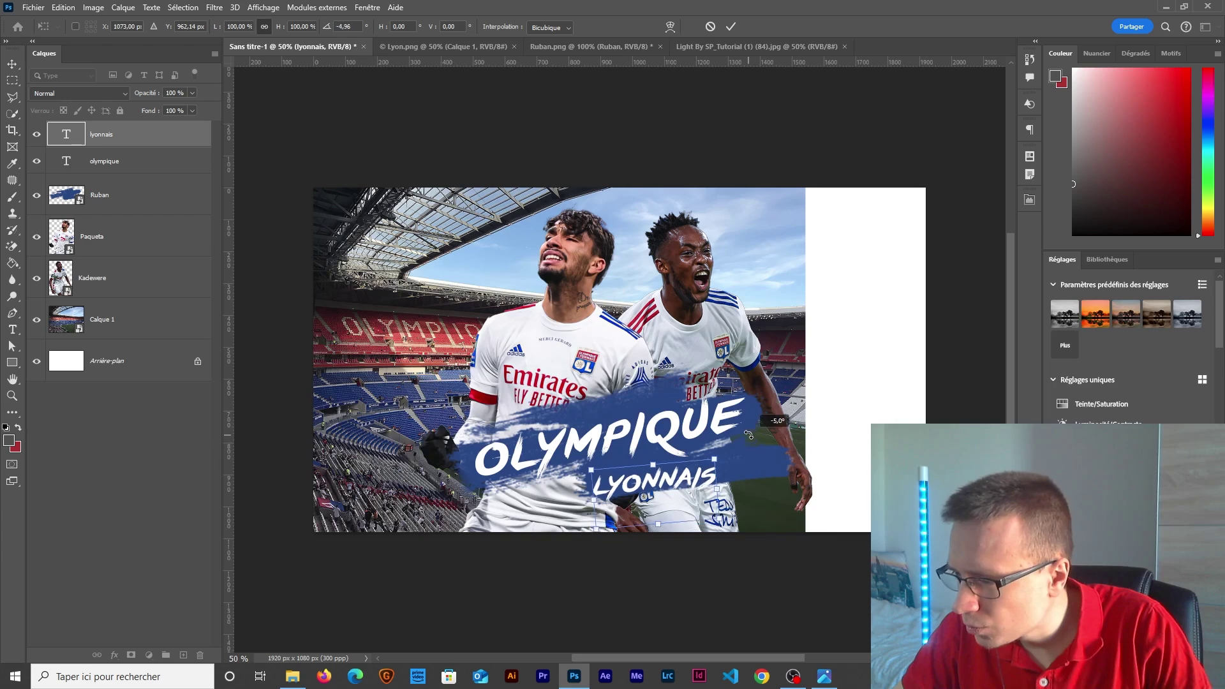
{"action": "left_click_drag", "start_coordinate": [740, 447], "coordinate": [741, 474]}
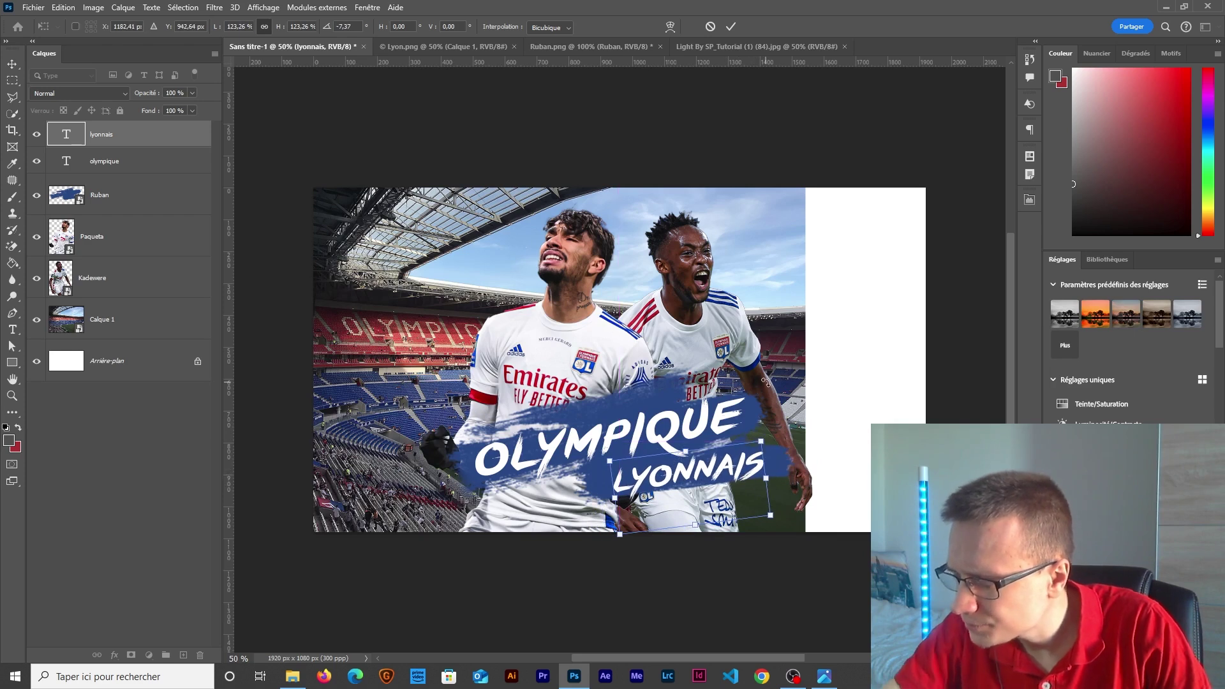
{"action": "key", "text": "Return"}
- Scale the "olympique" text down to about 93%
{"action": "left_click", "coordinate": [668, 434]}
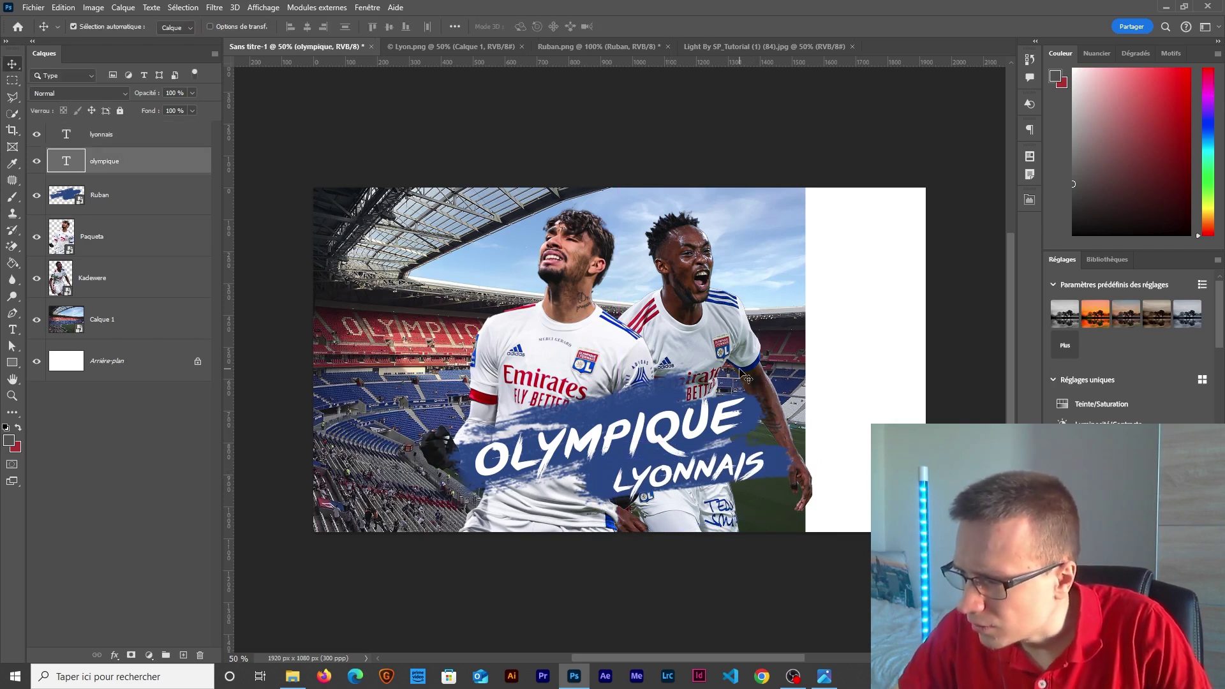
{"action": "key", "text": "ctrl+t"}
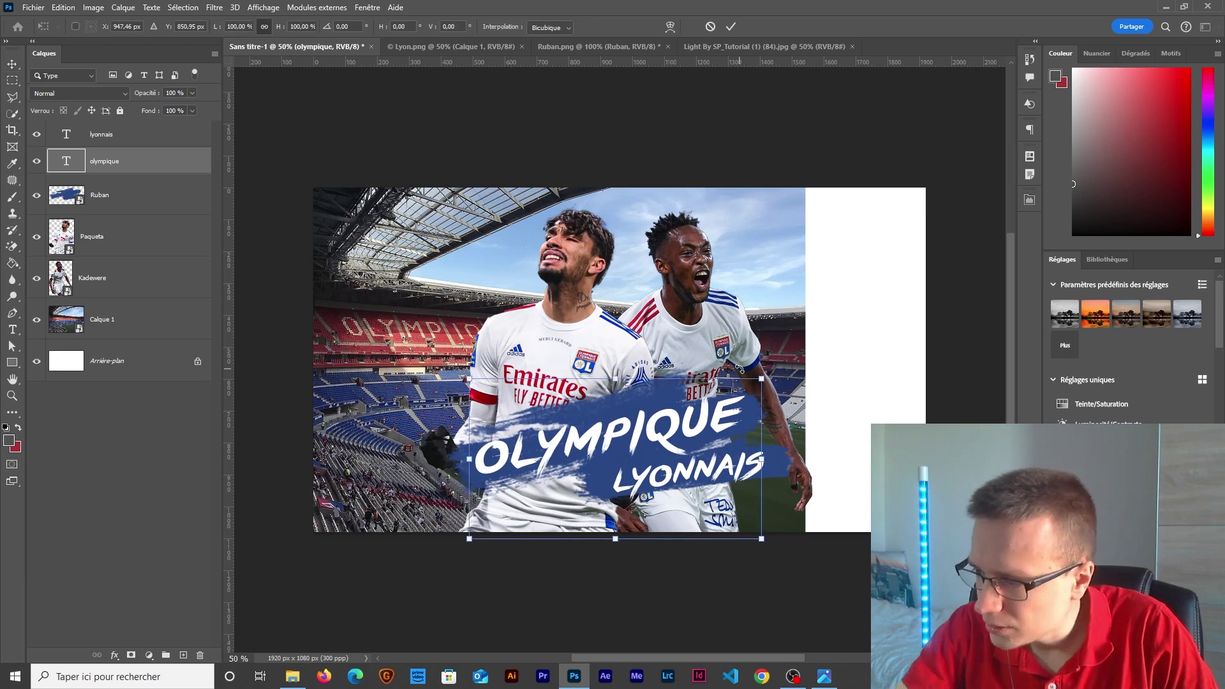
{"action": "left_click_drag", "start_coordinate": [763, 461], "coordinate": [752, 460]}
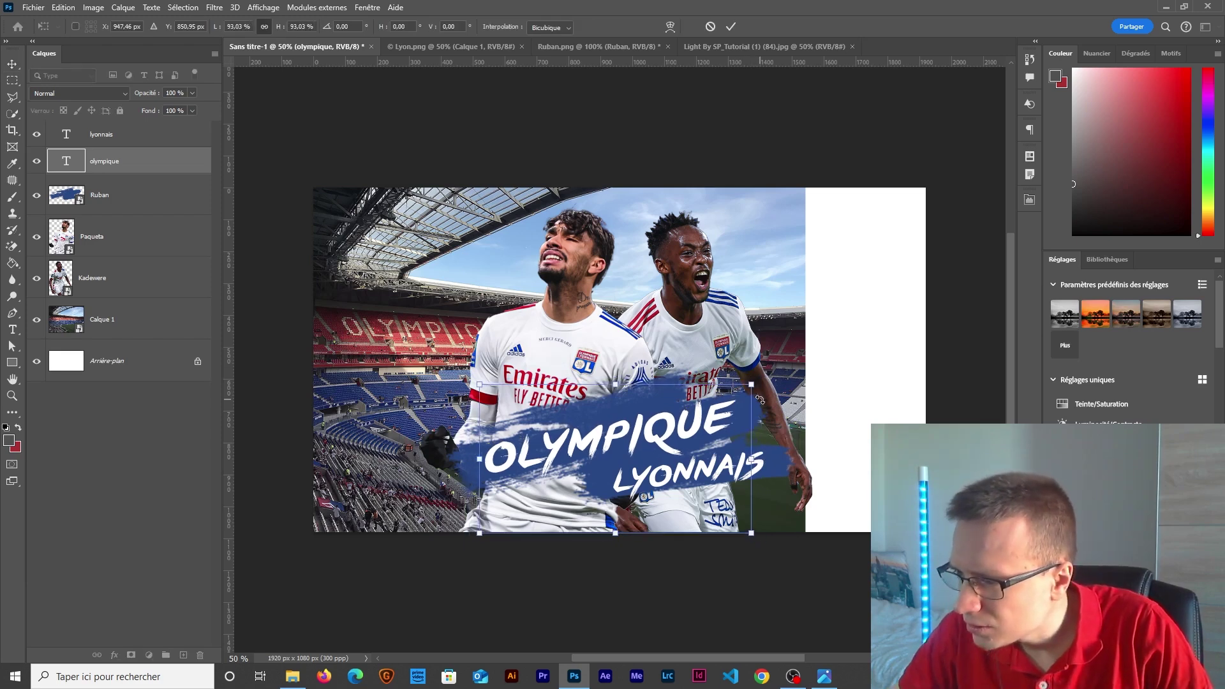
{"action": "key", "text": "Return"}
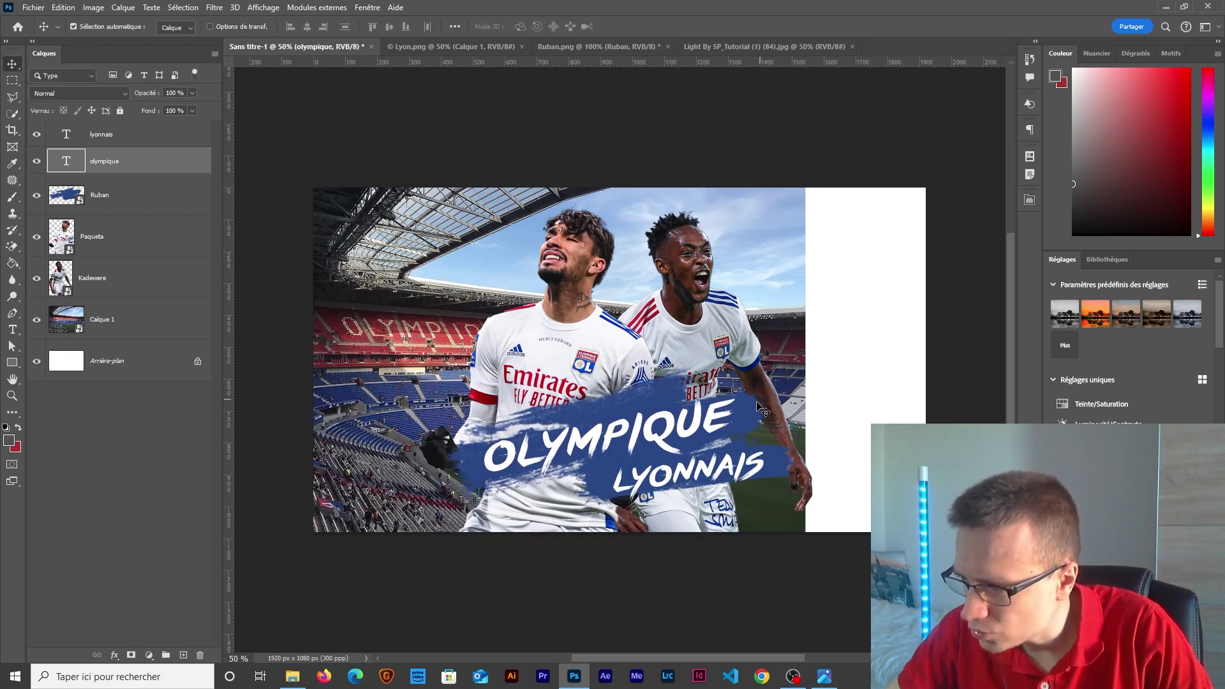
- Sample the pink of the "LYONNAIS" lettering in Lyon.png as the foreground colour with the Eyedropper
{"action": "left_click", "coordinate": [725, 475]}
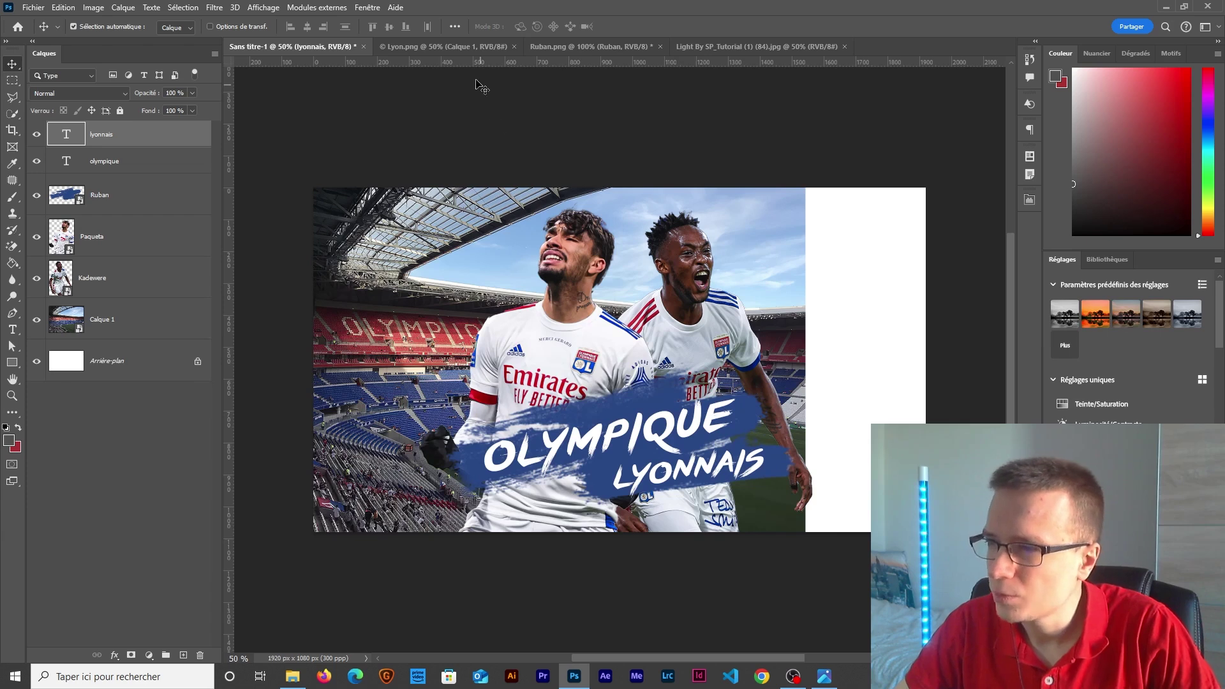
{"action": "left_click", "coordinate": [453, 48]}
{"action": "key", "text": "i"}
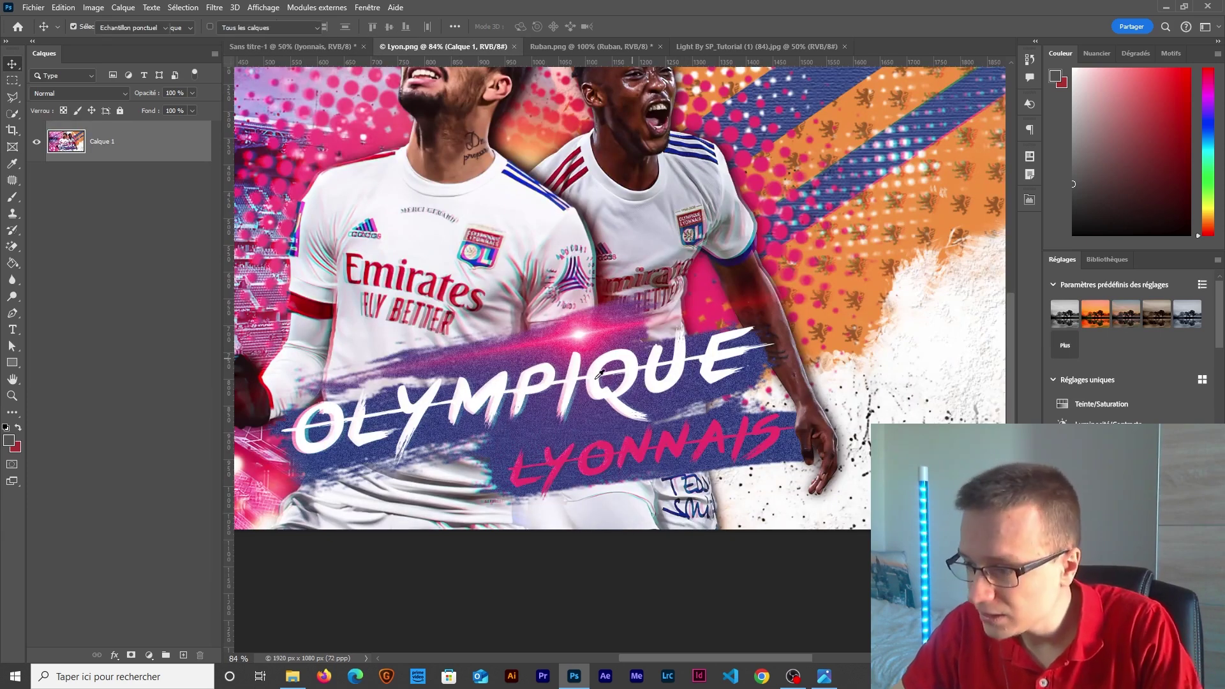
{"action": "right_click", "coordinate": [21, 166]}
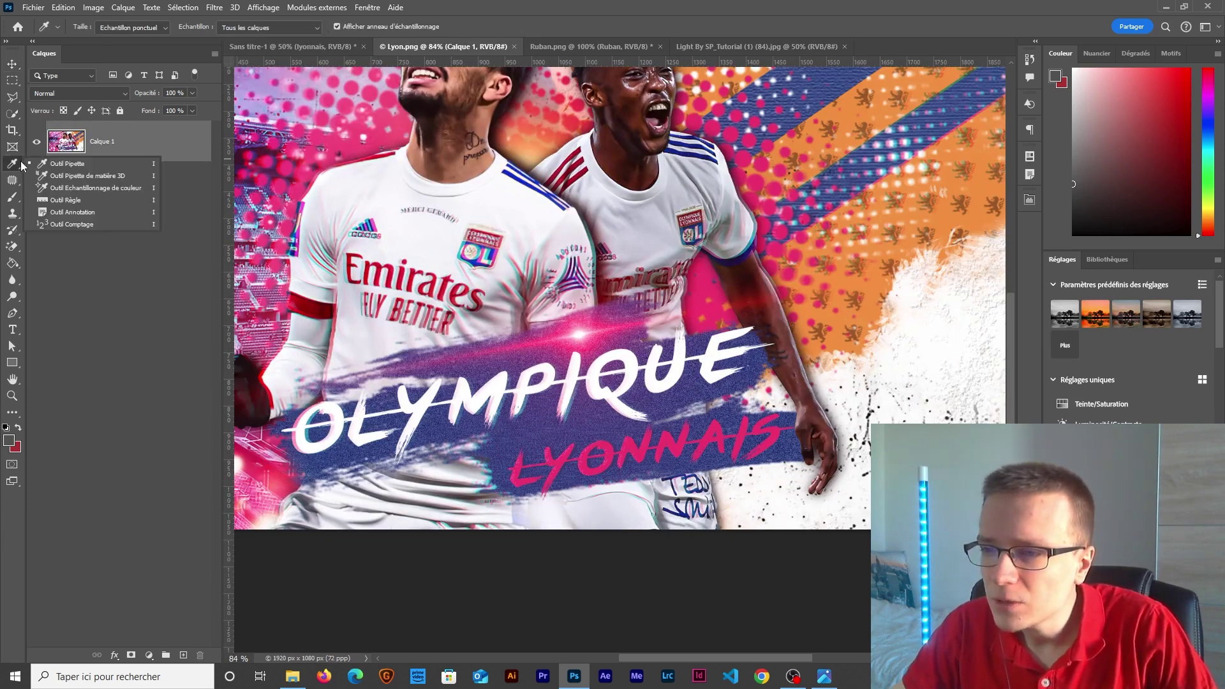
{"action": "left_click", "coordinate": [64, 168]}
{"action": "left_click", "coordinate": [568, 461]}
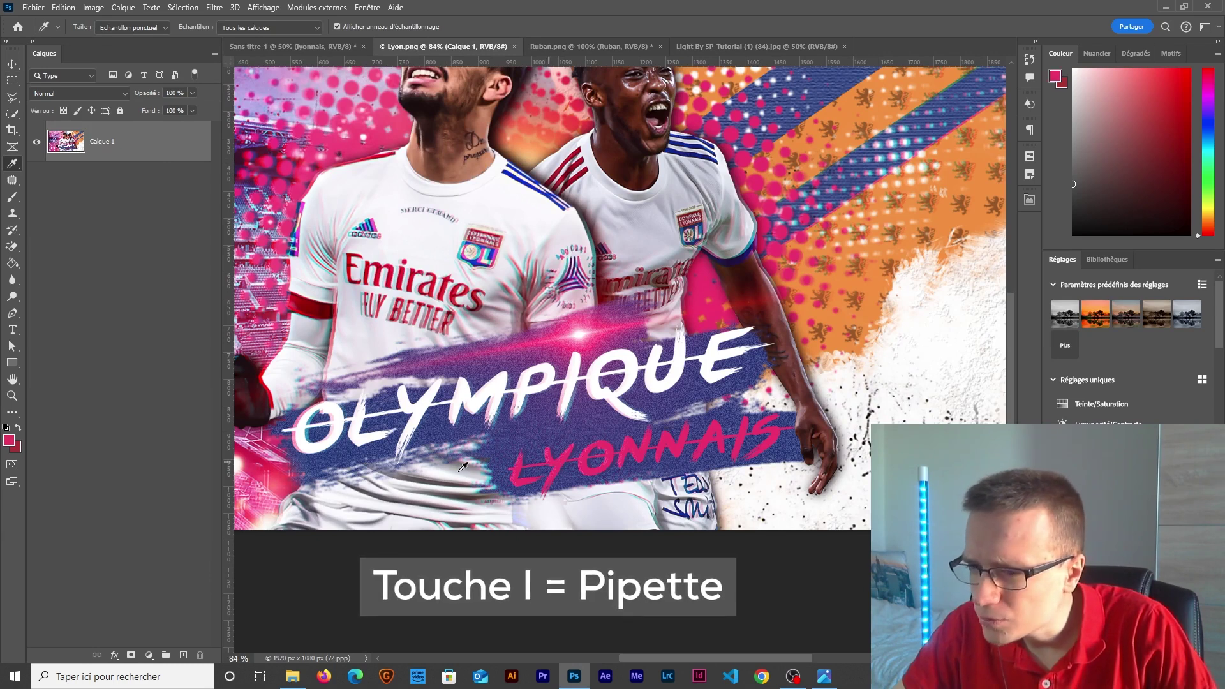
- Copy the hex code ee3470 of the foreground colour
{"action": "left_click", "coordinate": [9, 440]}
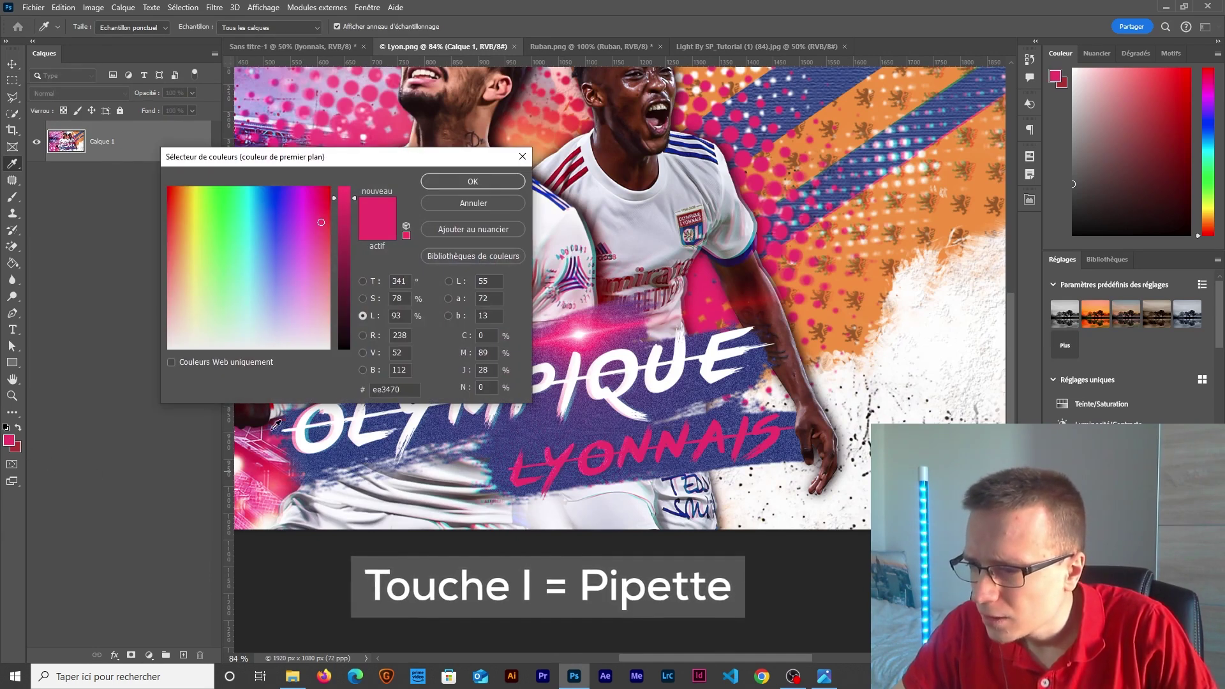
{"action": "double_click", "coordinate": [380, 389]}
{"action": "key", "text": "ctrl+c"}
{"action": "left_click_drag", "start_coordinate": [358, 162], "coordinate": [532, 123]}
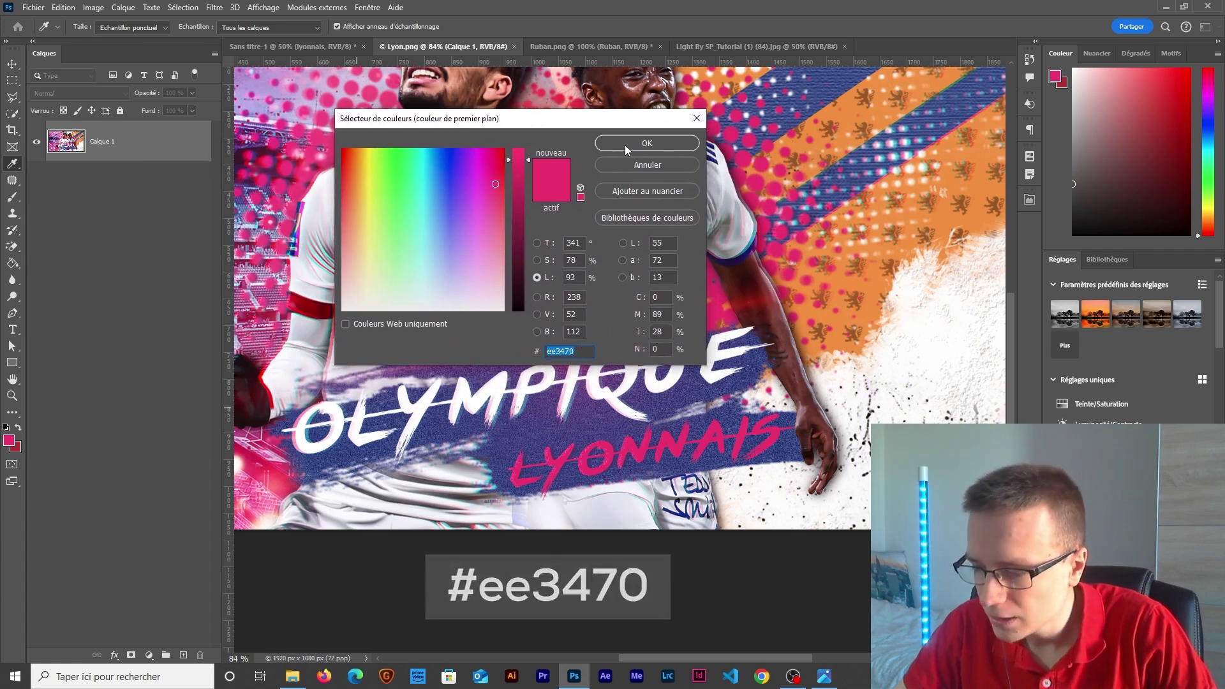
{"action": "right_click", "coordinate": [567, 353]}
{"action": "left_click", "coordinate": [600, 393]}
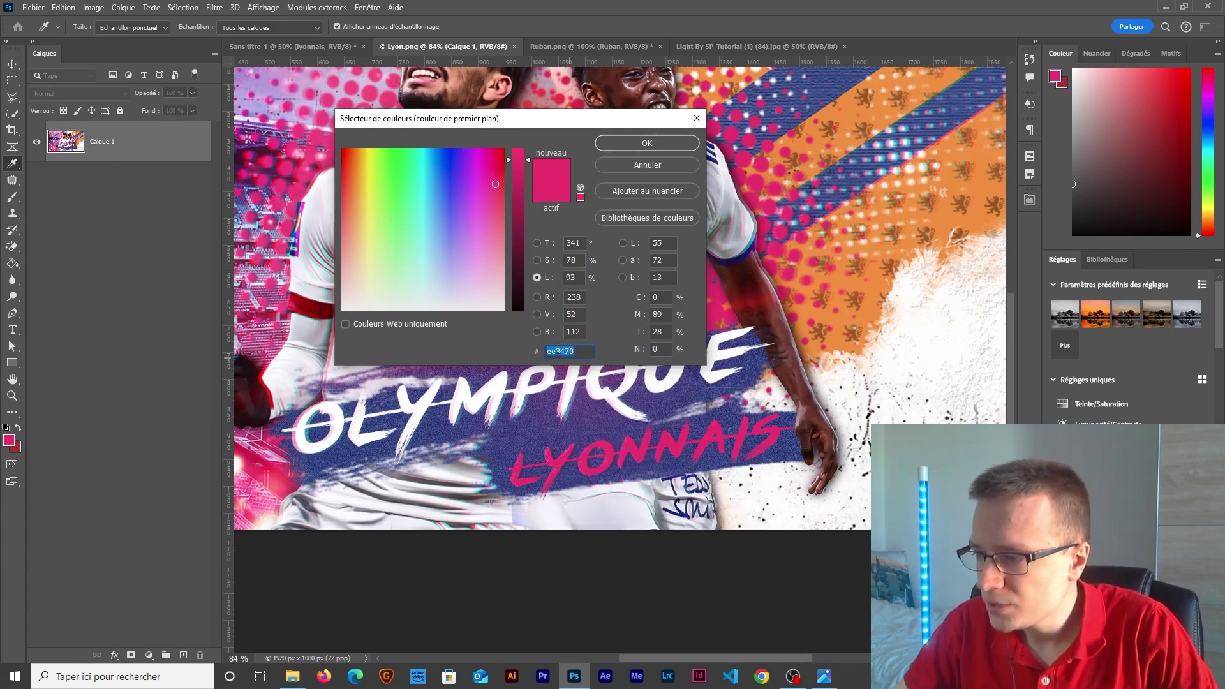
{"action": "left_click", "coordinate": [646, 143]}
- Set the colour of the "lyonnais" text in Sans titre-1 to #ee3470
{"action": "left_click", "coordinate": [294, 47]}
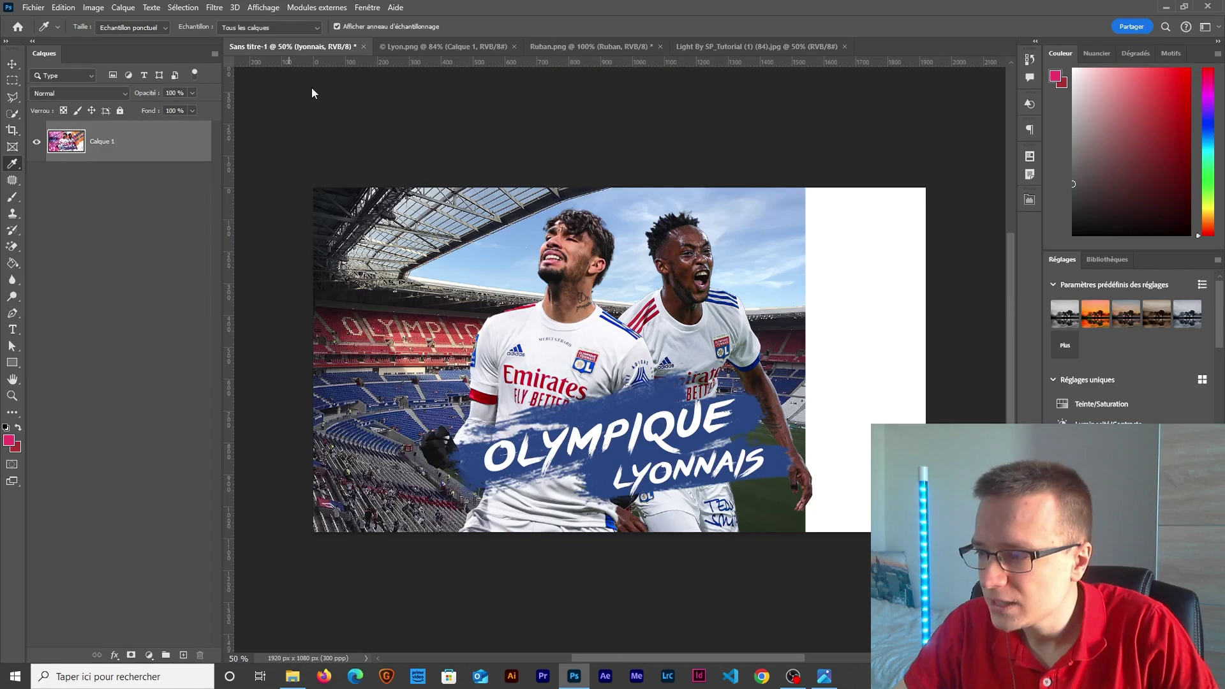
{"action": "double_click", "coordinate": [62, 132]}
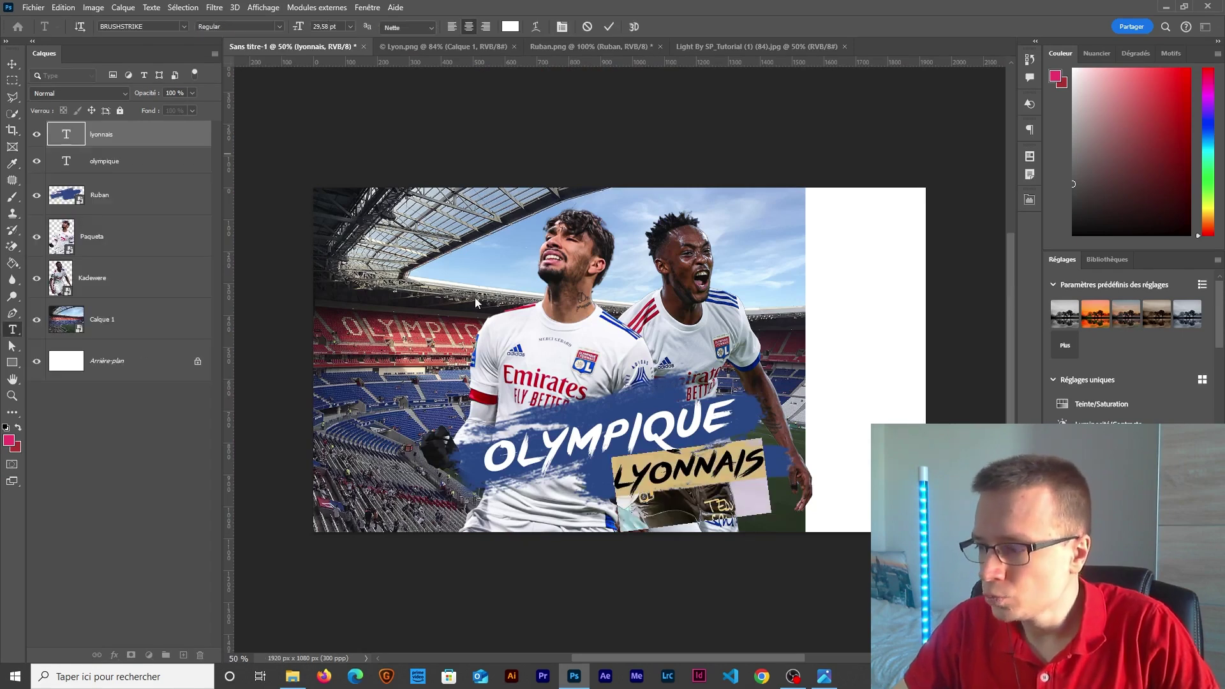
{"action": "left_click", "coordinate": [511, 26]}
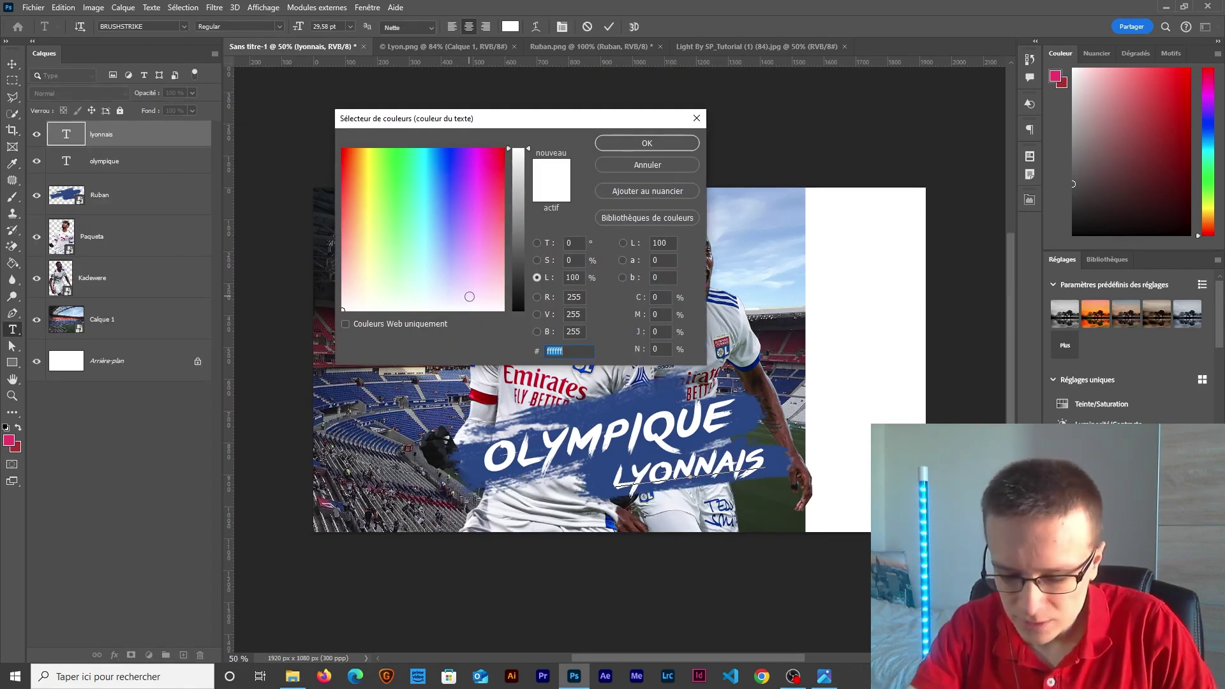
{"action": "key", "text": "ctrl+v"}
{"action": "left_click", "coordinate": [649, 143]}
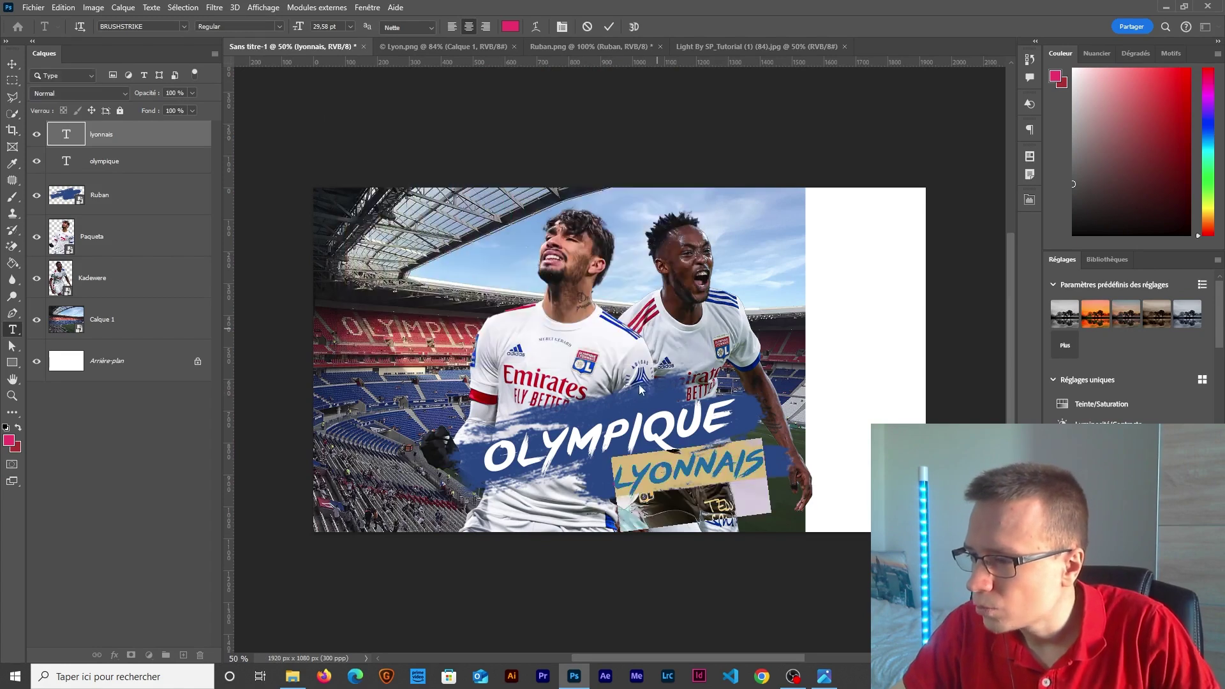
{"action": "left_click", "coordinate": [18, 64]}
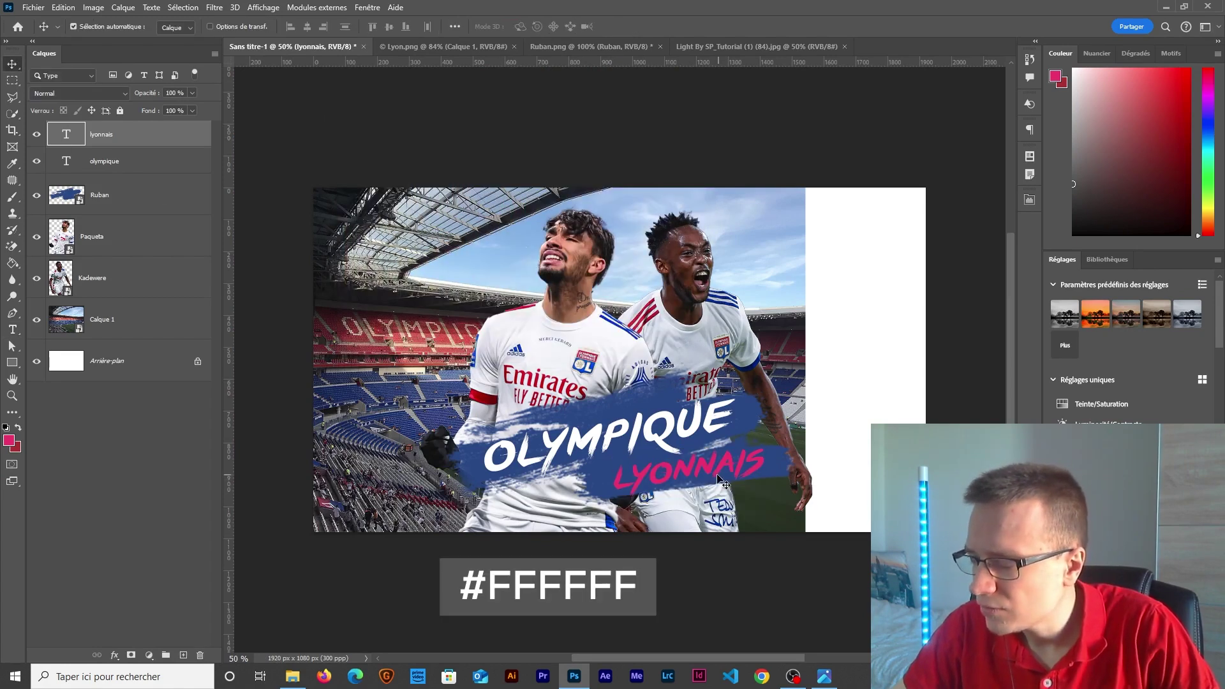
- Convert the background layer of Light By SP_Tutorial (1) (84).jpg into a smart object
{"action": "left_click", "coordinate": [726, 45]}
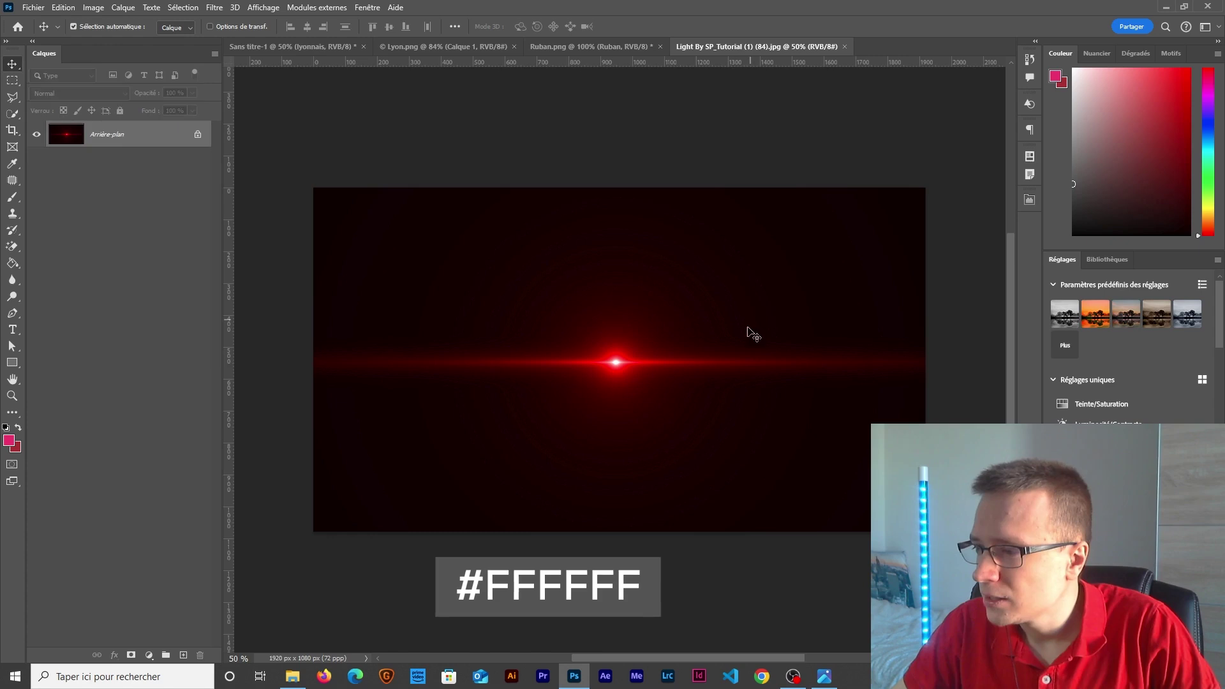
{"action": "right_click", "coordinate": [167, 143]}
{"action": "left_click", "coordinate": [191, 242]}
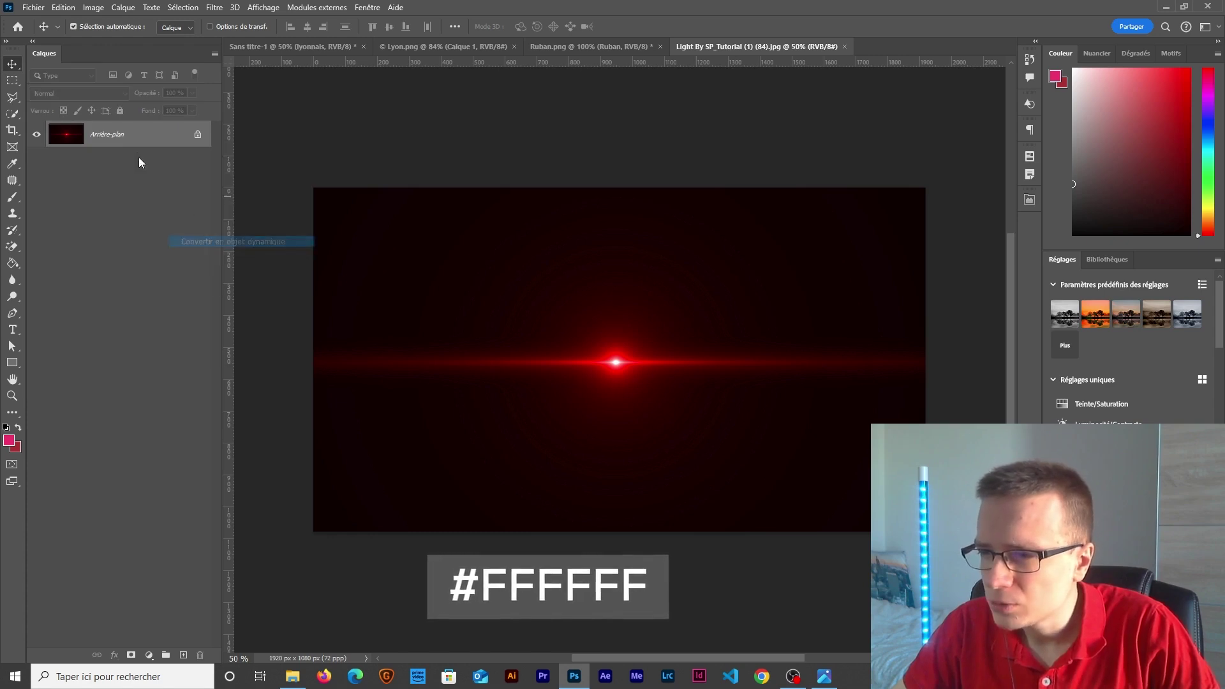
- Apply Levels to the light image, raising the black input level until the area around the glow is pure black
{"action": "key", "text": "ctrl+l"}
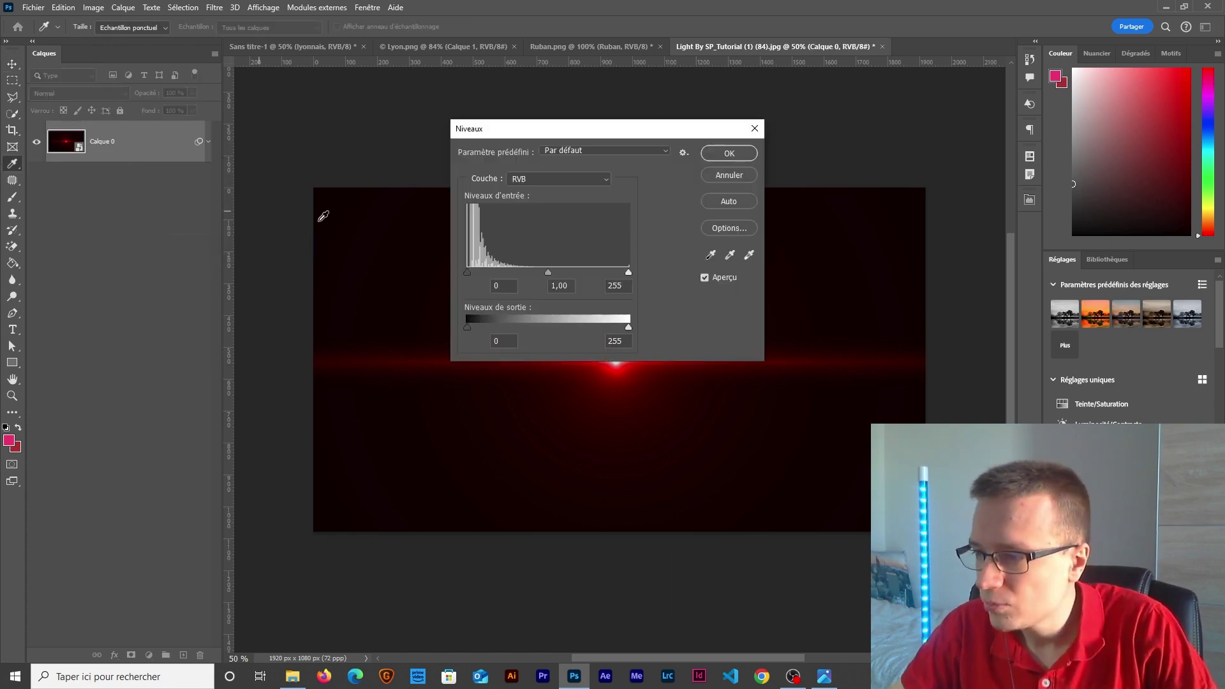
{"action": "key", "text": "Escape"}
{"action": "left_click", "coordinate": [93, 7]}
{"action": "mouse_move", "coordinate": [106, 40]}
{"action": "left_click", "coordinate": [275, 52]}
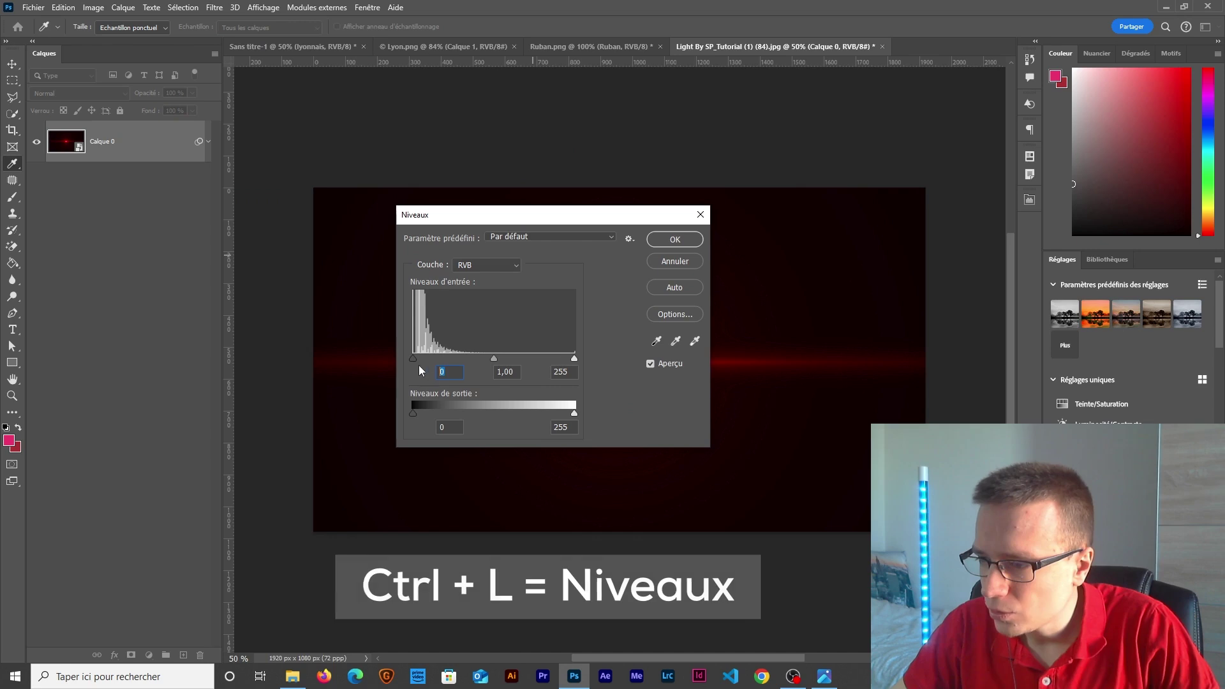
{"action": "left_click_drag", "start_coordinate": [412, 358], "coordinate": [440, 358]}
{"action": "left_click_drag", "start_coordinate": [500, 222], "coordinate": [207, 267]}
{"action": "mouse_move", "coordinate": [150, 405]}
{"action": "left_mouse_down"}
{"action": "mouse_move", "coordinate": [105, 399]}
{"action": "mouse_move", "coordinate": [150, 404]}
{"action": "left_mouse_up"}
{"action": "left_click", "coordinate": [381, 285]}
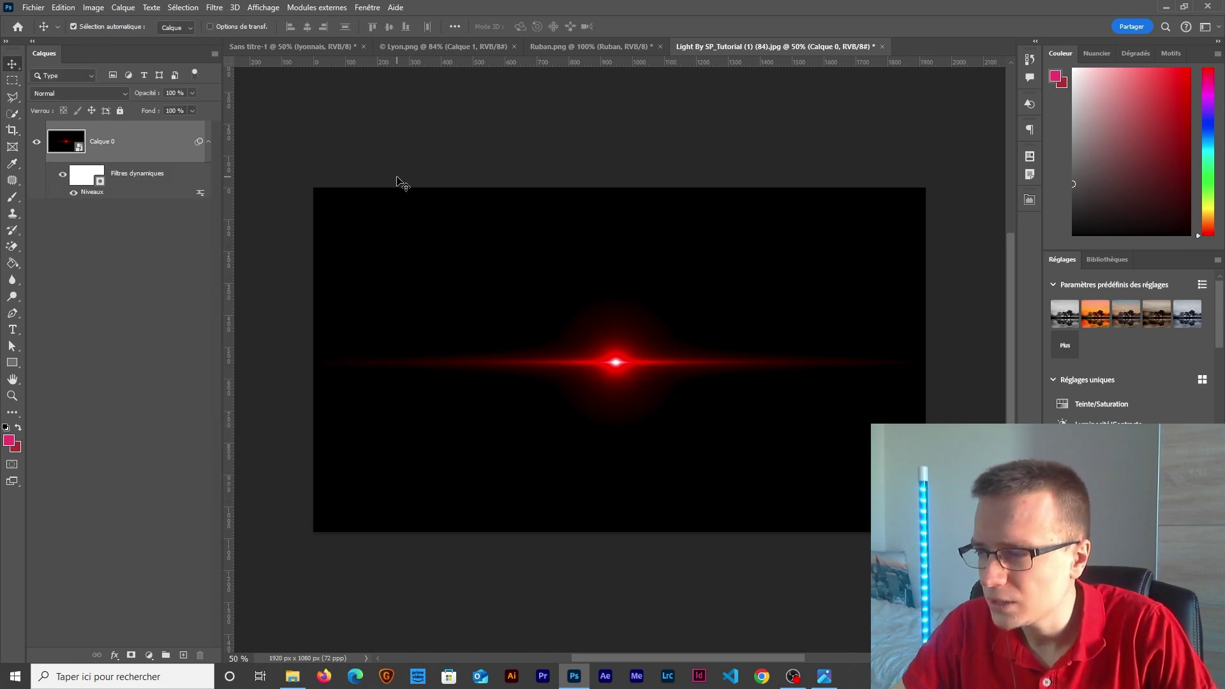
- Rename the light layer "Flare" and bring it into the Sans titre-1 composition above the title text
{"action": "double_click", "coordinate": [102, 141]}
{"action": "type", "text": "Flare"}
{"action": "key", "text": "Return"}
{"action": "left_click", "coordinate": [351, 45]}
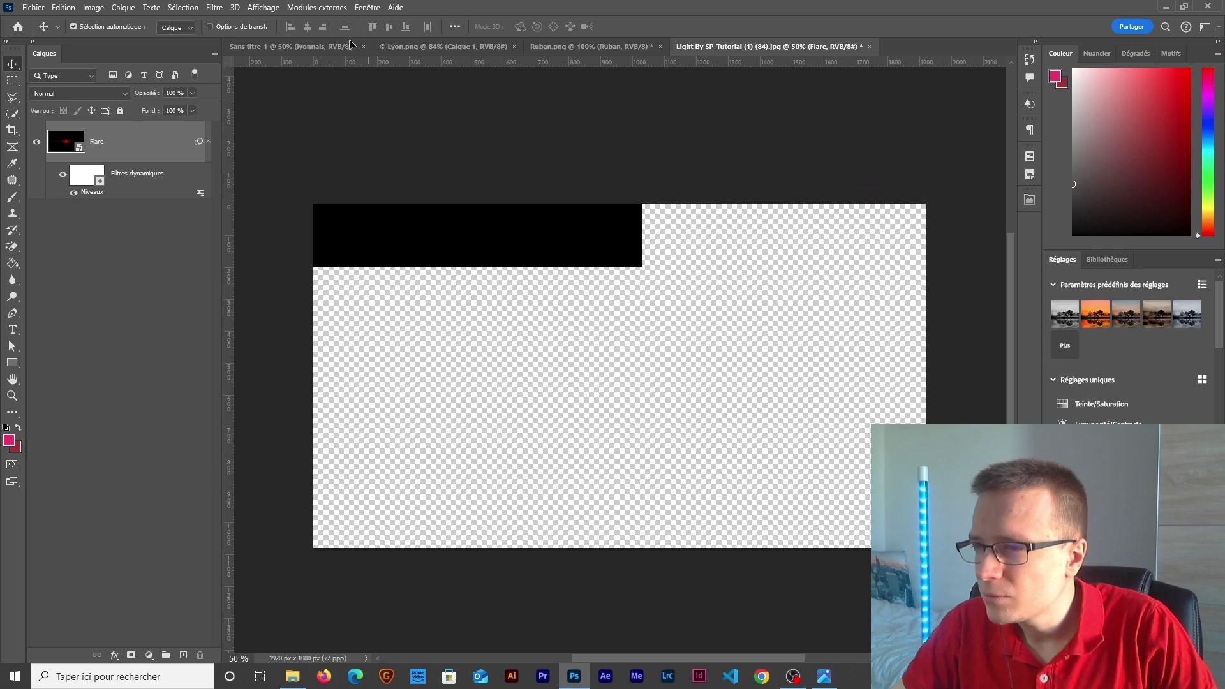
{"action": "left_click_drag", "start_coordinate": [598, 403], "coordinate": [600, 402]}
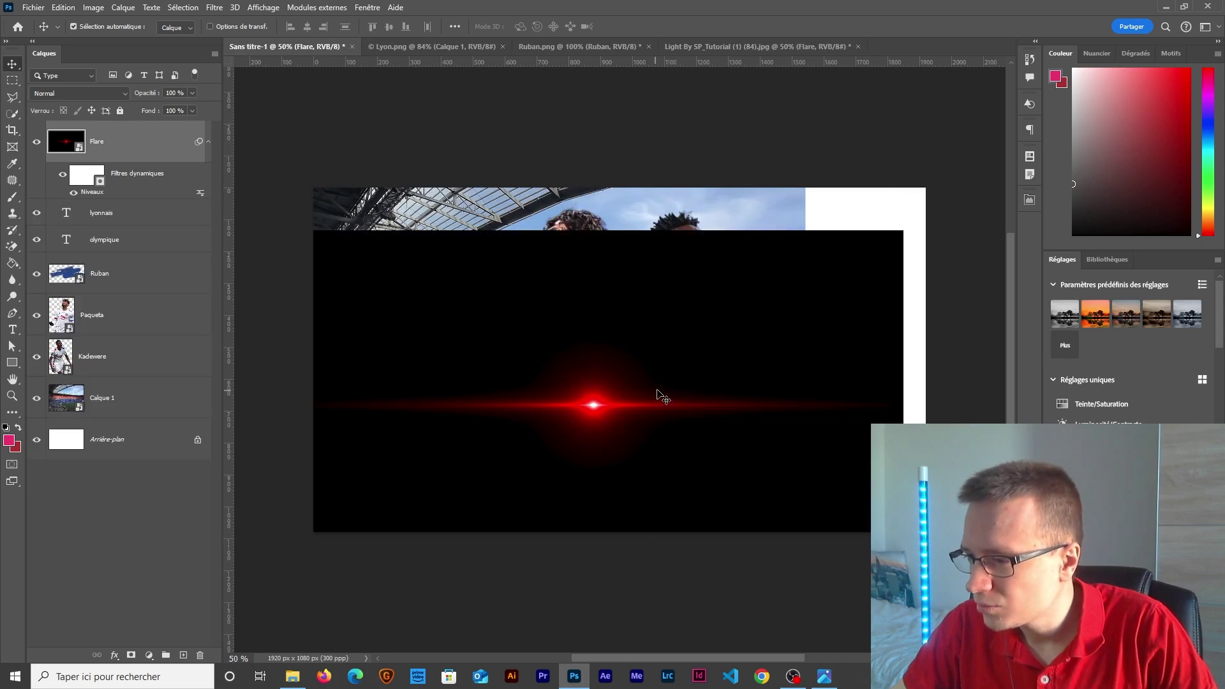
- Set the Flare layer's blend mode to Superposition, then rotate it about -8.6° and position it along the ribbon's upper edge
{"action": "left_click", "coordinate": [78, 94]}
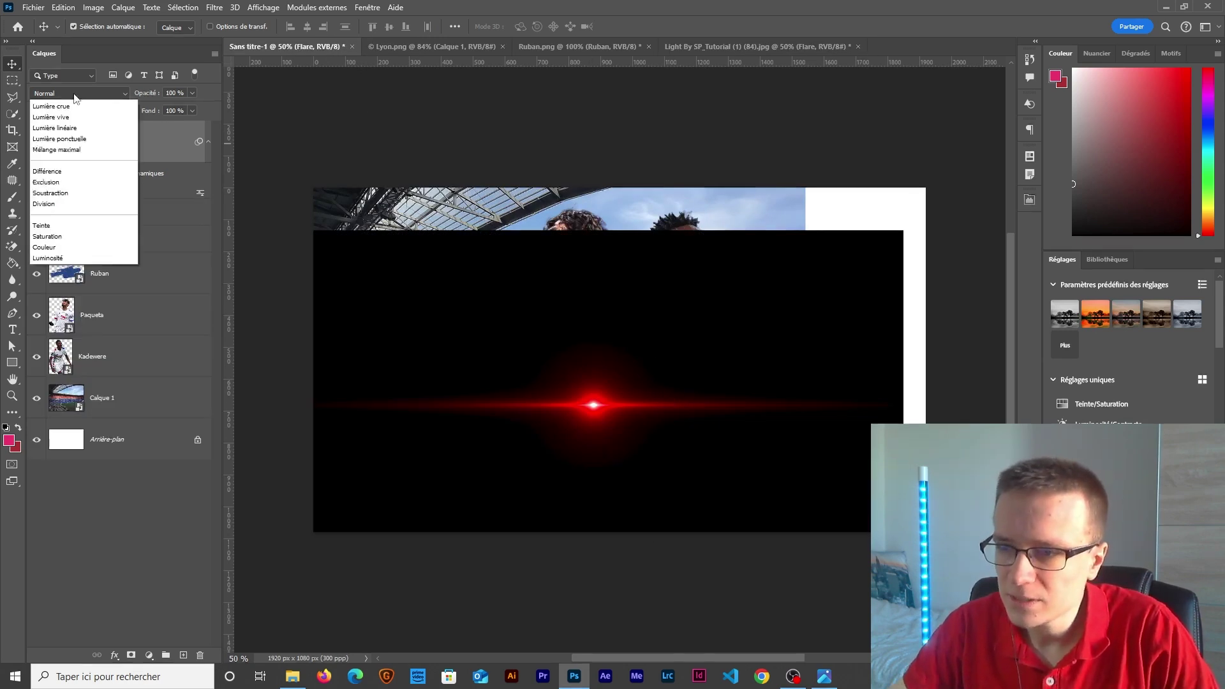
{"action": "left_click", "coordinate": [75, 206]}
{"action": "key", "text": "ctrl+t"}
{"action": "left_click", "coordinate": [623, 274]}
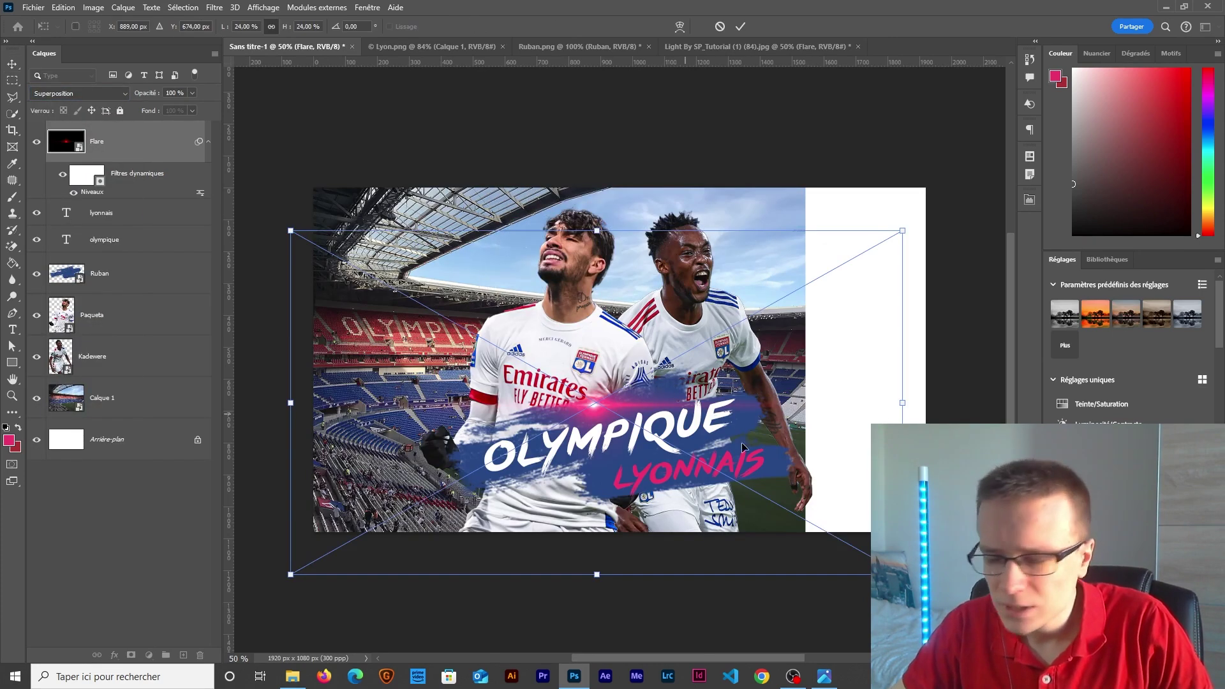
{"action": "left_click_drag", "start_coordinate": [937, 208], "coordinate": [905, 160]}
{"action": "left_click_drag", "start_coordinate": [717, 424], "coordinate": [761, 418]}
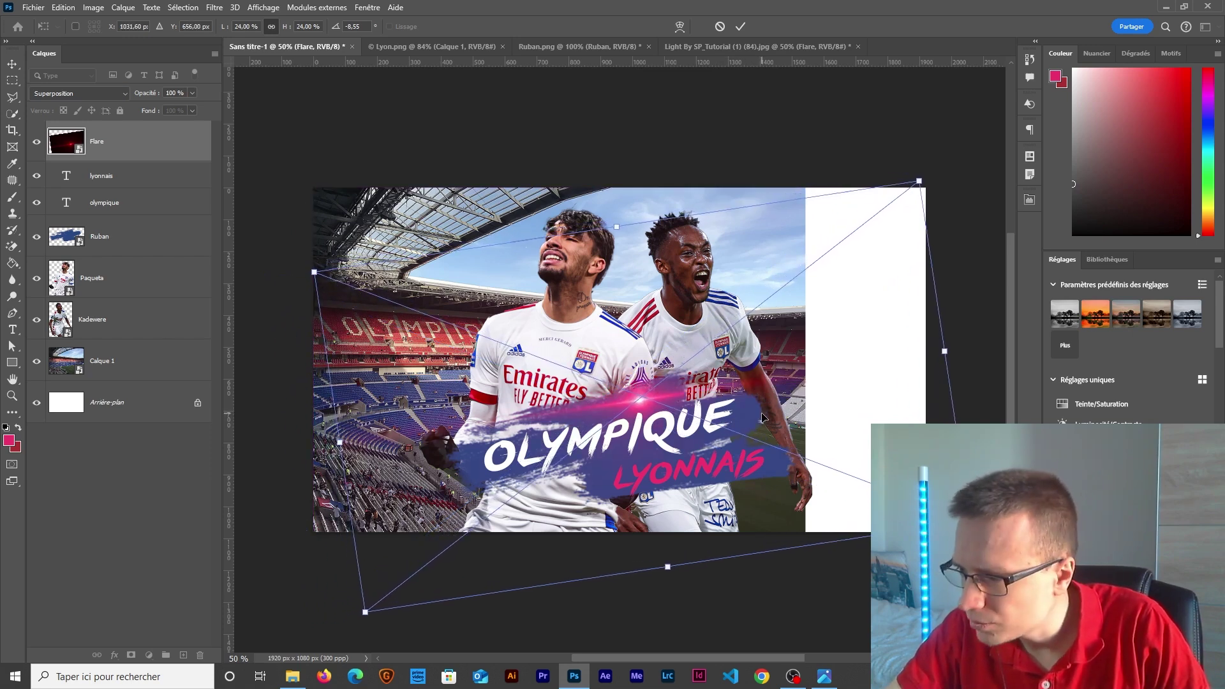
{"action": "key", "text": "Return"}
- Apply the Add Noise filter to the Ruban layer with amount 10%, Gaussian distribution and Monochromatic enabled
{"action": "left_click", "coordinate": [147, 274]}
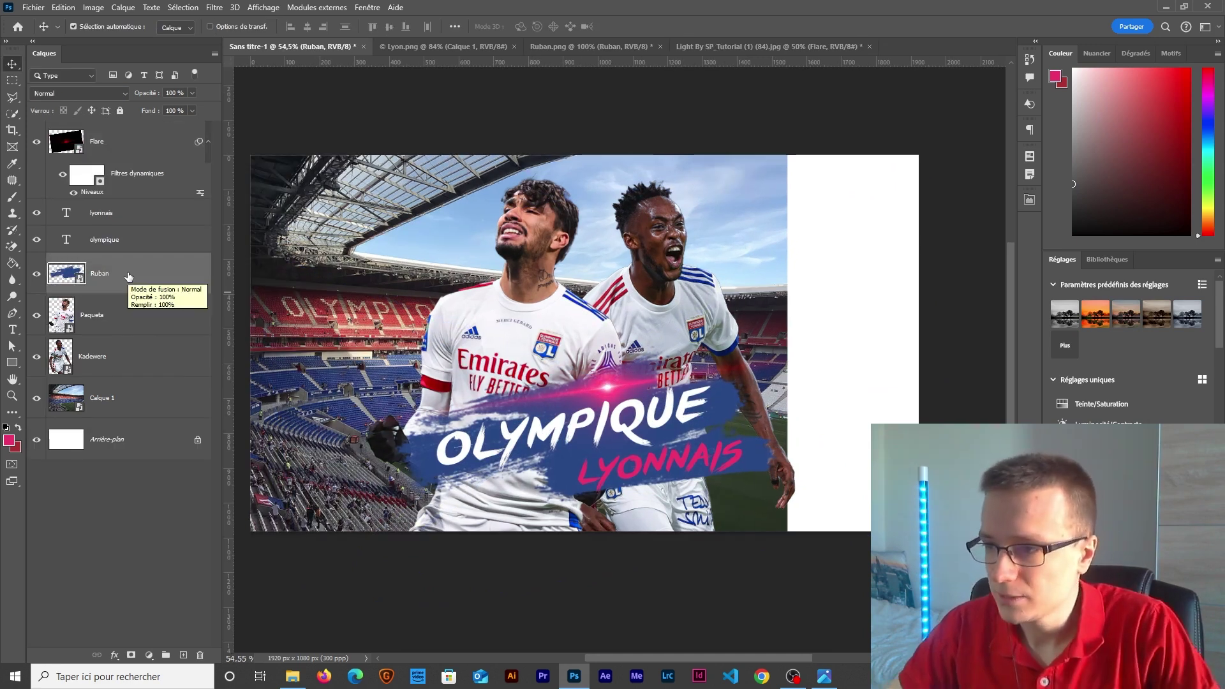
{"action": "left_click", "coordinate": [215, 7]}
{"action": "mouse_move", "coordinate": [345, 170]}
{"action": "left_click", "coordinate": [404, 170]}
{"action": "left_click_drag", "start_coordinate": [575, 112], "coordinate": [279, 92]}
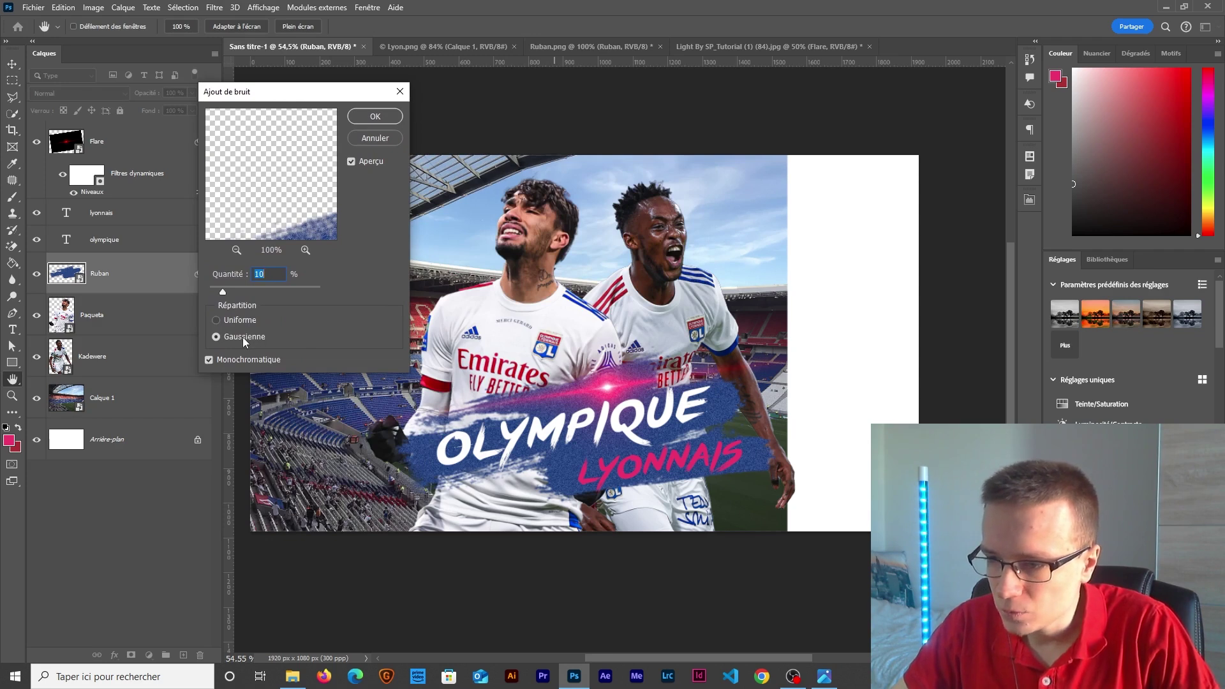
{"action": "left_click", "coordinate": [210, 360]}
{"action": "left_click", "coordinate": [209, 359]}
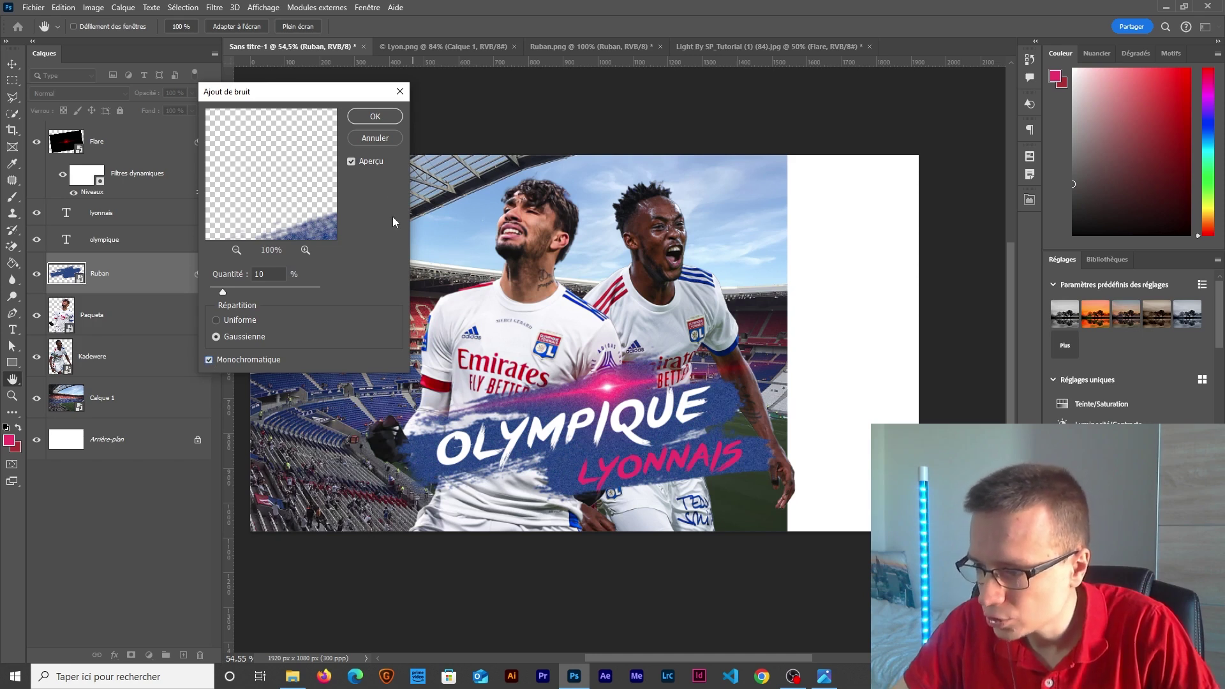
{"action": "left_click", "coordinate": [376, 125]}
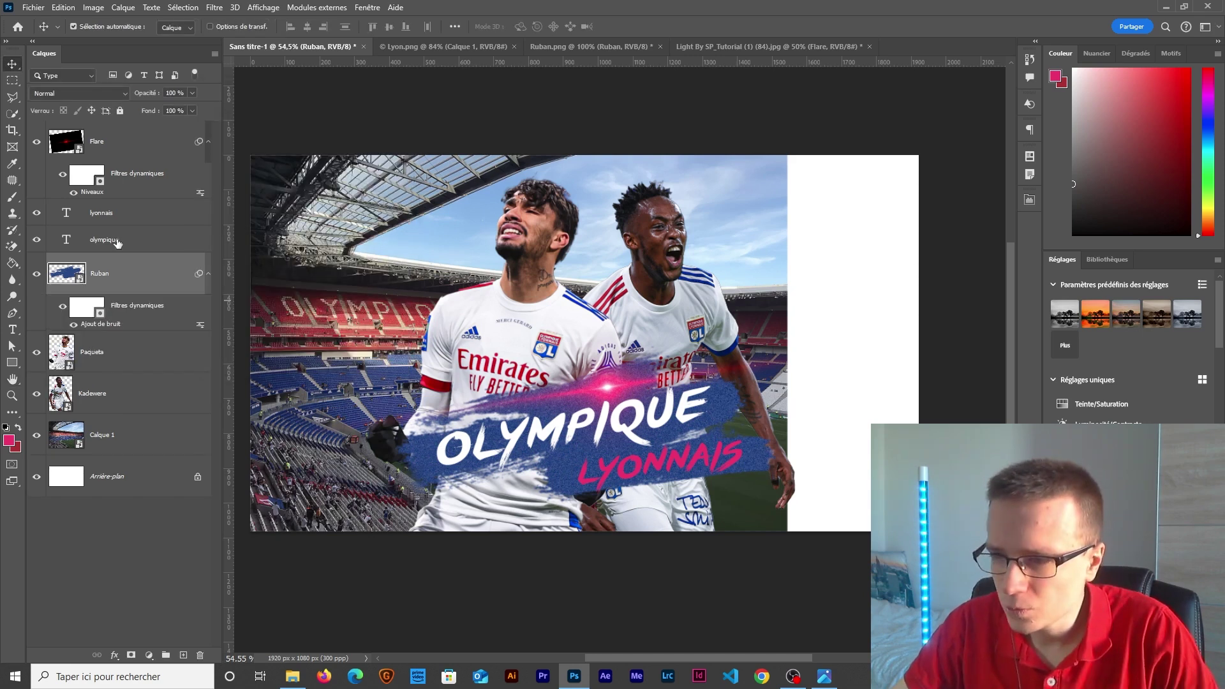
- Group the Ruban, olympique, lyonnais and Flare layers
{"action": "left_click", "coordinate": [133, 243], "text": "shift"}
{"action": "left_click", "coordinate": [125, 214], "text": "shift"}
{"action": "left_click", "coordinate": [126, 150], "text": "shift"}
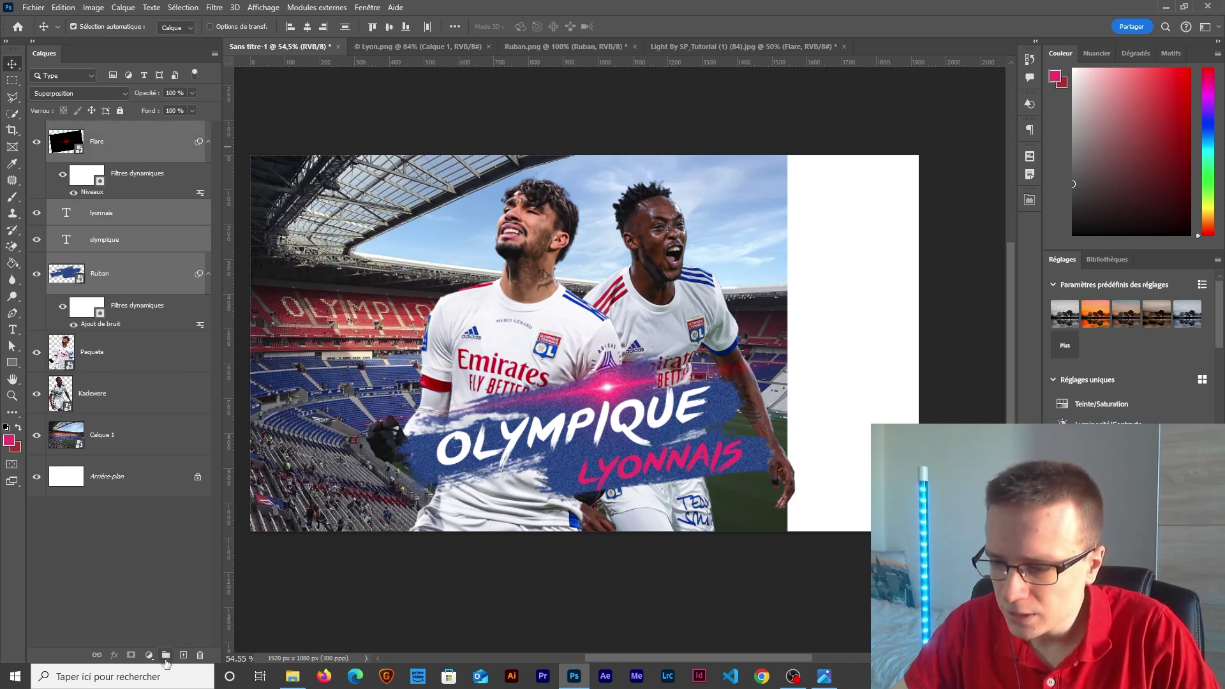
{"action": "key", "text": "ctrl+g"}
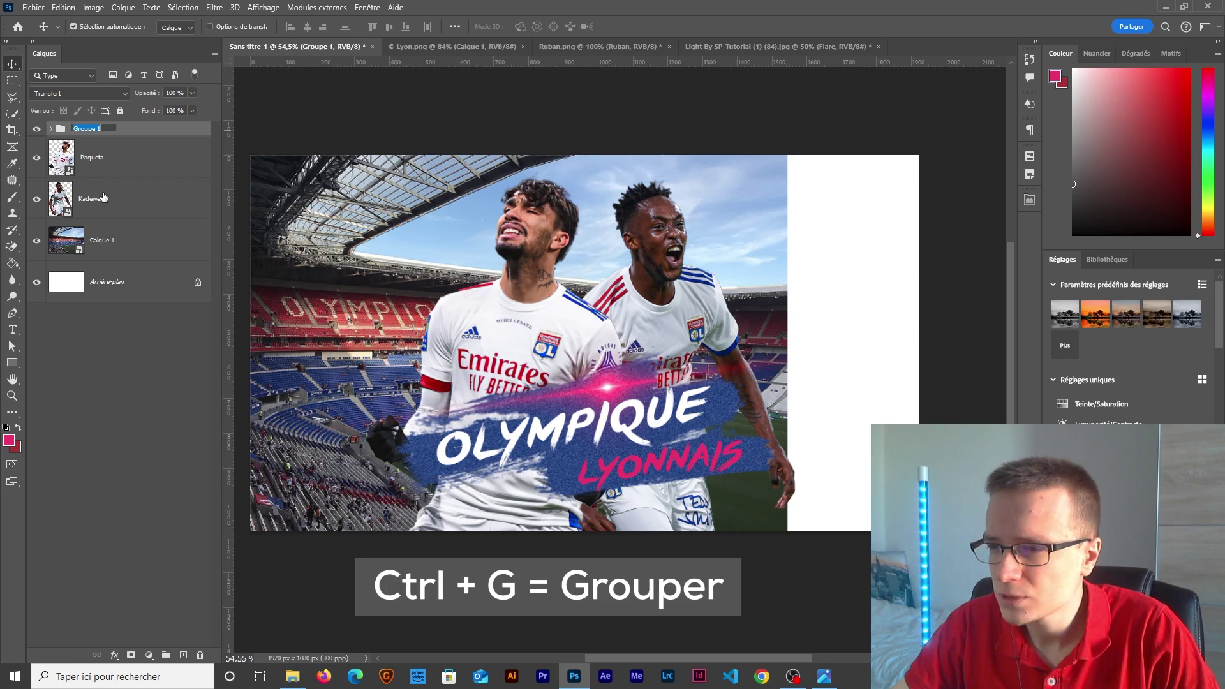
- Name the new layer group "Ruban"
{"action": "key", "text": "BackSpace"}
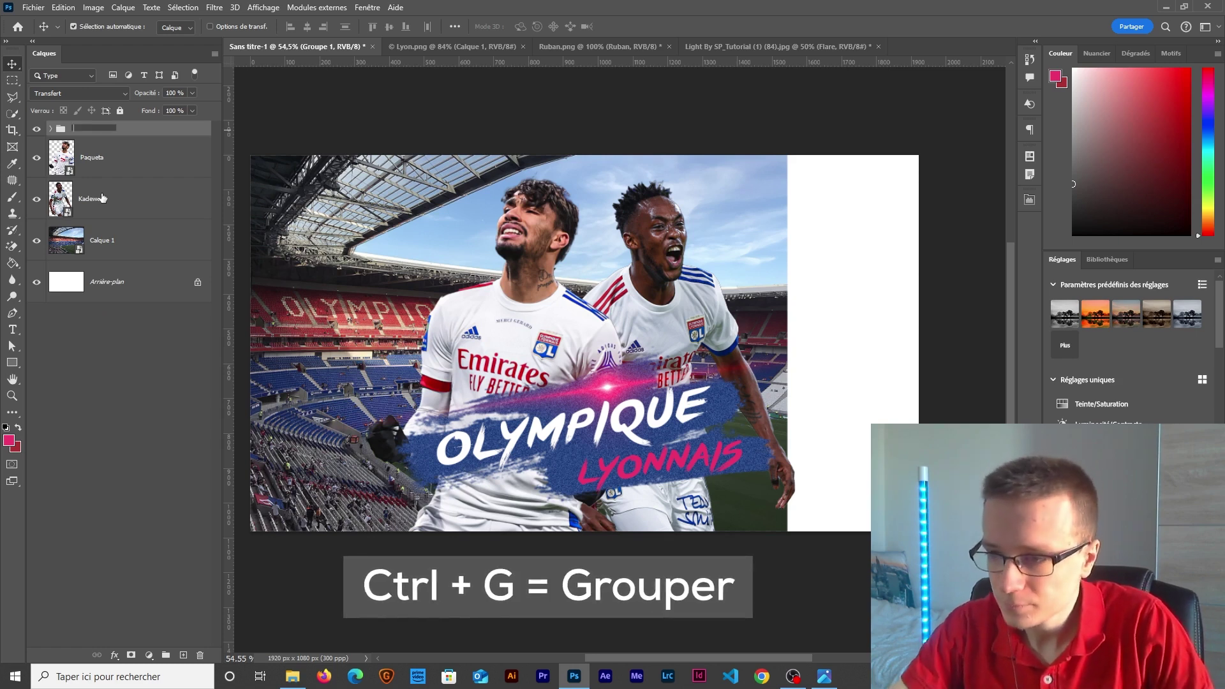
{"action": "type", "text": "Ruban"}
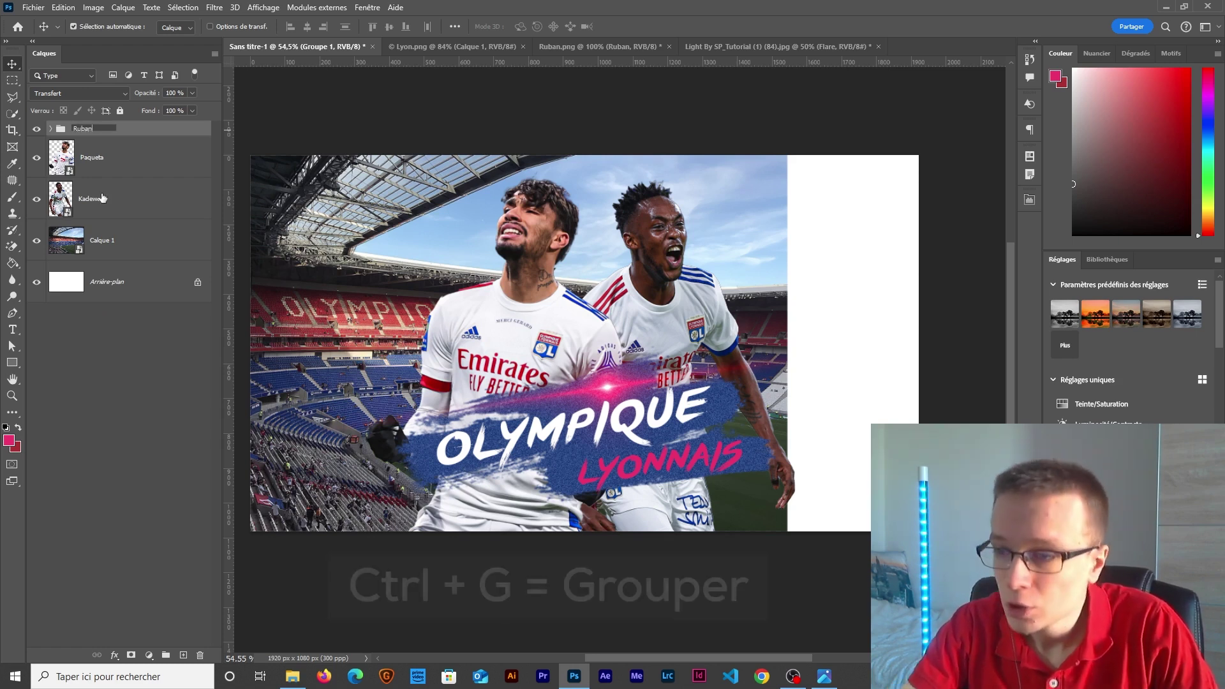
{"action": "key", "text": "Return"}
{"action": "left_click", "coordinate": [37, 130]}
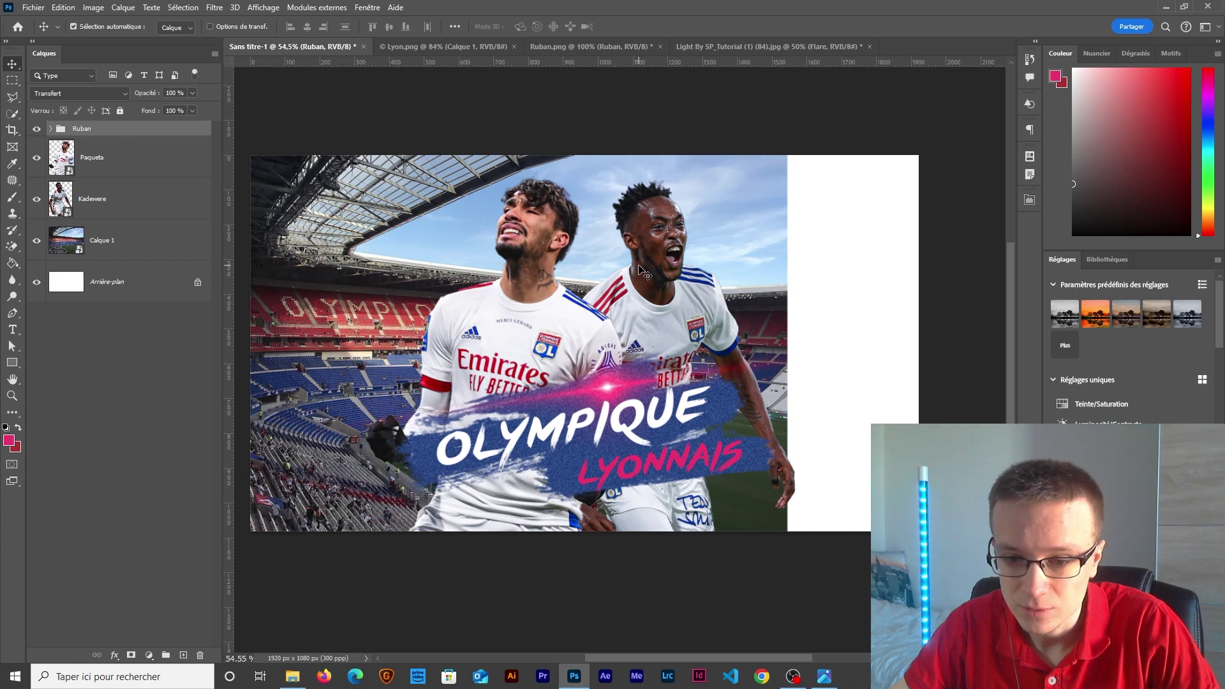
- Open the 44 (2).SP_Tutorial GFX279-edit.png dot pattern as a document, close the light image, and convert the pattern layer to a smart object
{"action": "key", "text": "alt+Tab"}
{"action": "left_click_drag", "start_coordinate": [276, 484], "coordinate": [907, 46]}
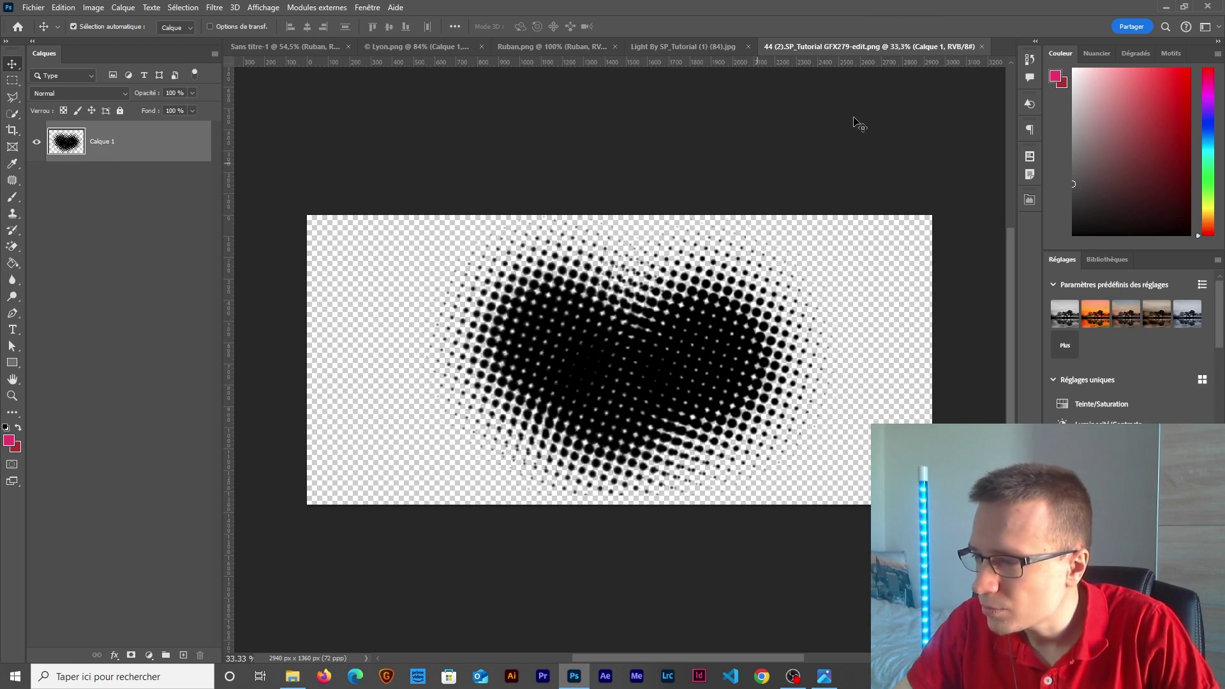
{"action": "left_click", "coordinate": [748, 46]}
{"action": "left_click", "coordinate": [622, 251]}
{"action": "right_click", "coordinate": [137, 156]}
{"action": "left_click", "coordinate": [192, 329]}
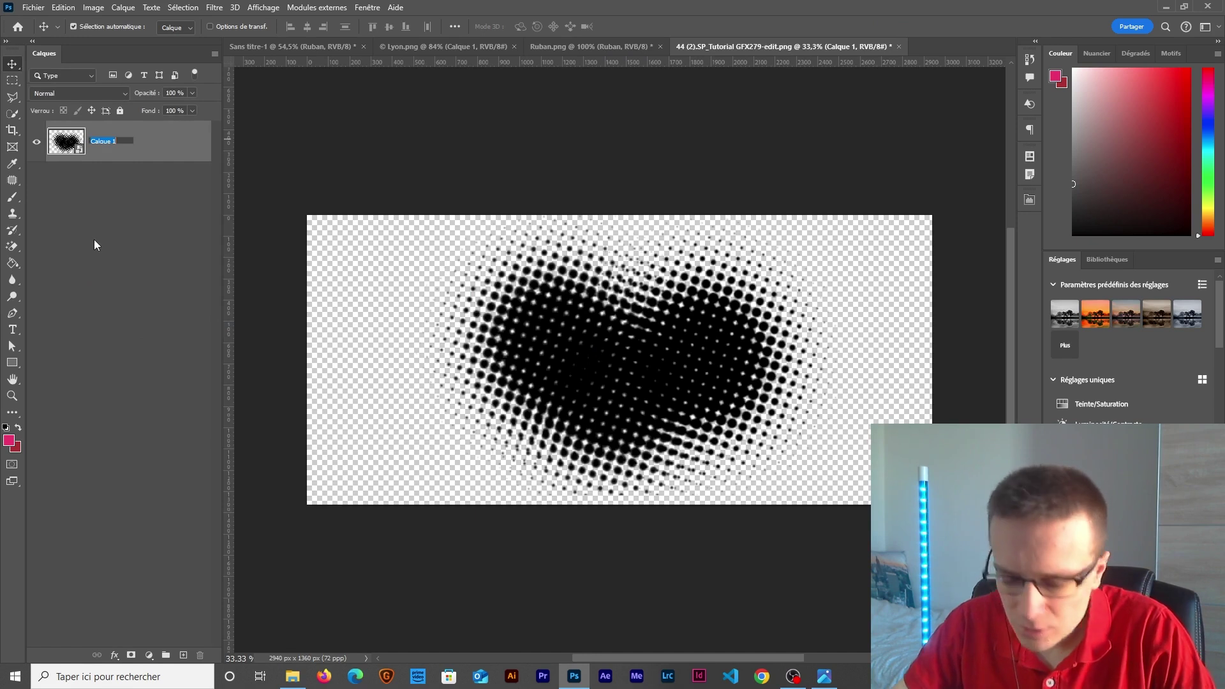
- Rename the dot pattern layer "Halftone" and bring it into the Sans titre-1 composition
{"action": "type", "text": "Halfto"}
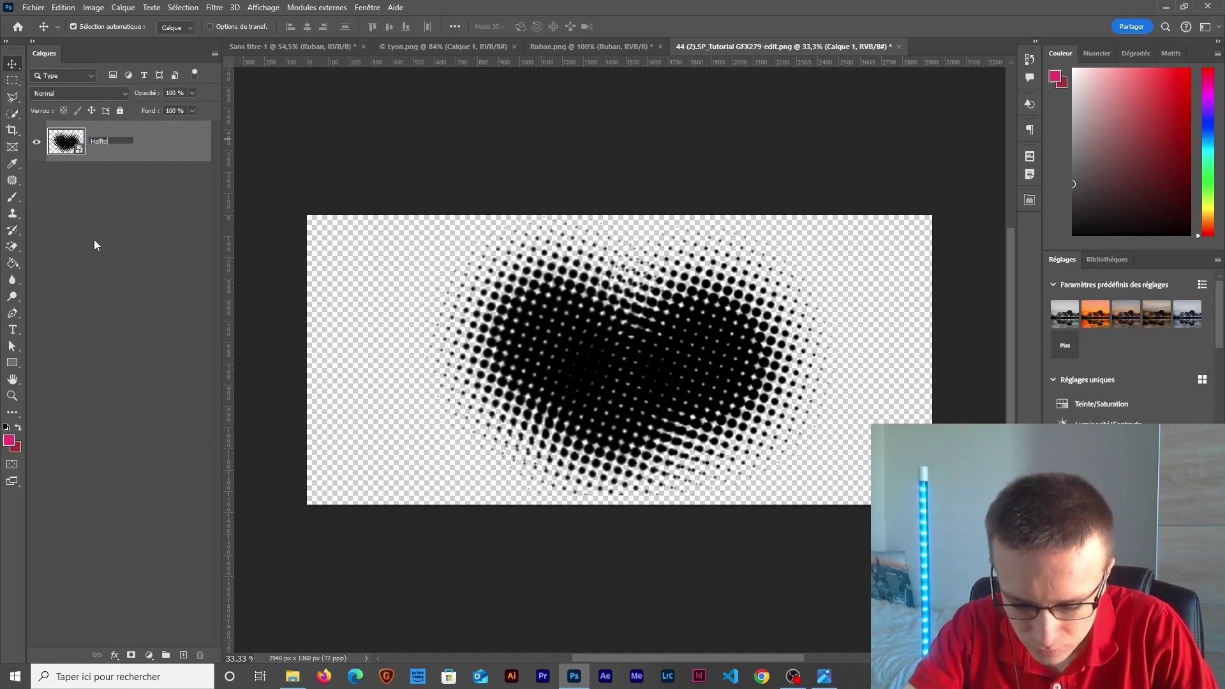
{"action": "type", "text": "ne"}
{"action": "key", "text": "Return"}
{"action": "left_click_drag", "start_coordinate": [577, 362], "coordinate": [619, 380]}
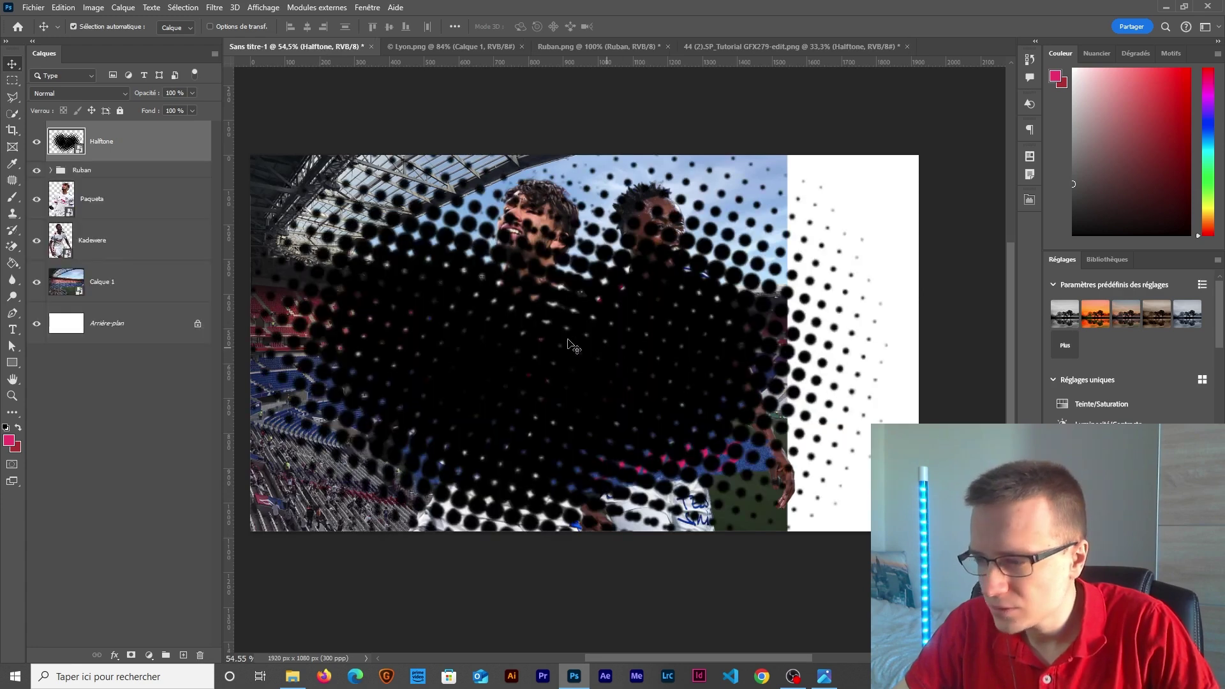
- Scale the Halftone layer to about 16.35% and centre it over the two players
{"action": "key", "text": "ctrl+t"}
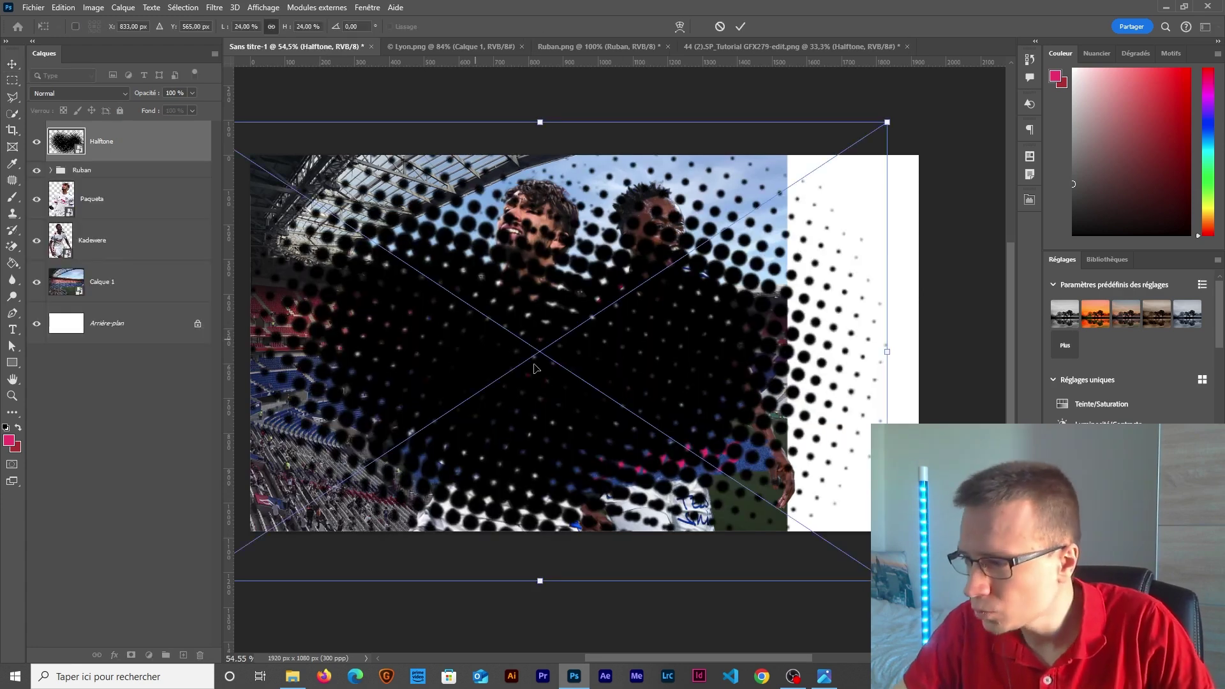
{"action": "left_click_drag", "start_coordinate": [886, 352], "coordinate": [783, 348]}
{"action": "left_click_drag", "start_coordinate": [621, 407], "coordinate": [582, 364]}
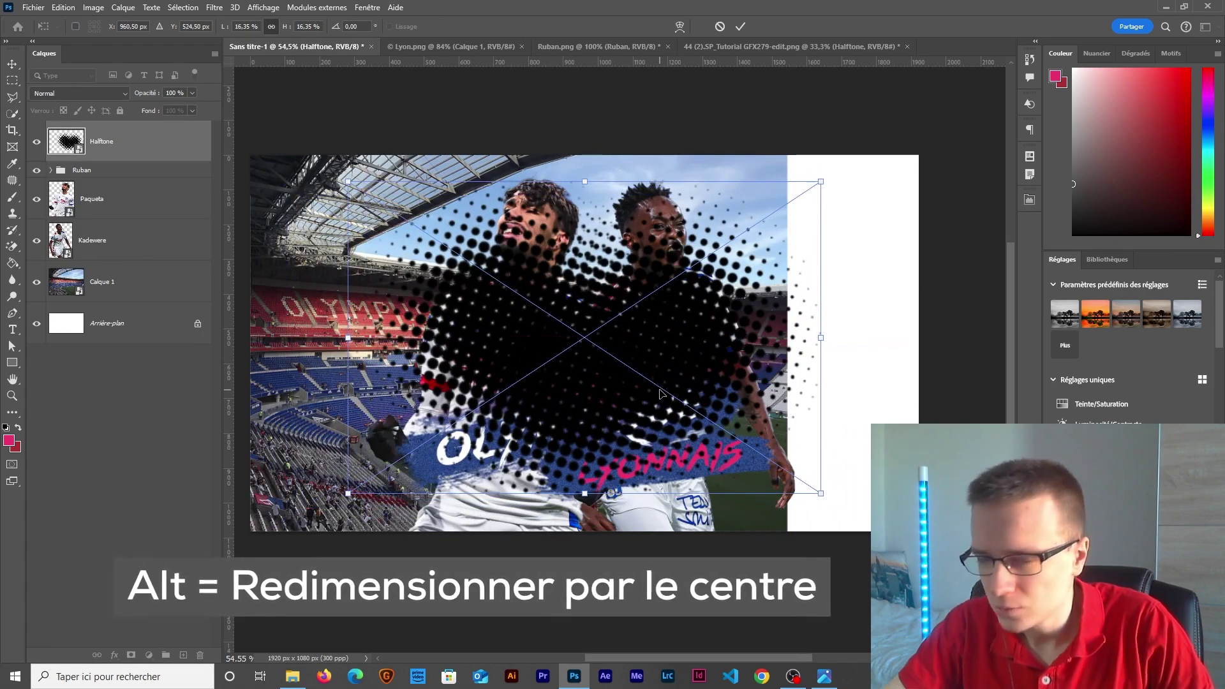
{"action": "key", "text": "Return"}
- Move the Halftone layer beneath both player layers and enlarge it from its centre to about 17.76%
{"action": "key", "text": "ctrl+bracketleft"}
{"action": "key", "text": "ctrl+bracketleft"}
{"action": "key", "text": "ctrl+bracketleft"}
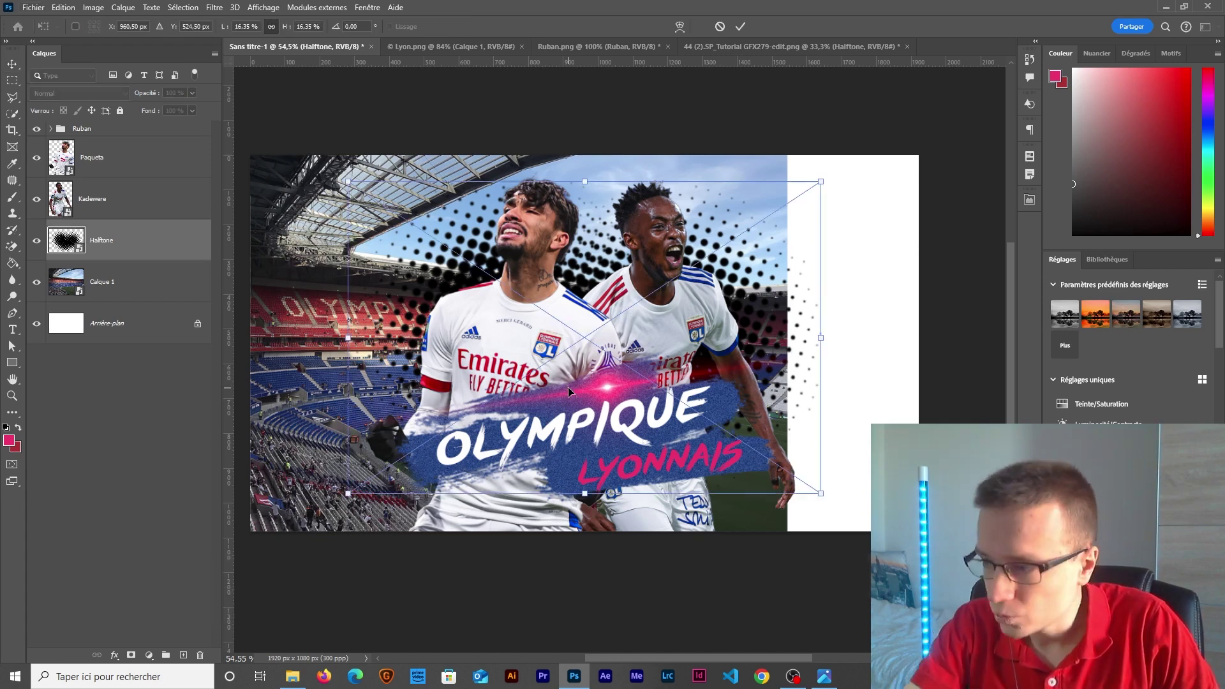
{"action": "key", "text": "ctrl+t"}
{"action": "left_click_drag", "start_coordinate": [823, 346], "coordinate": [840, 347]}
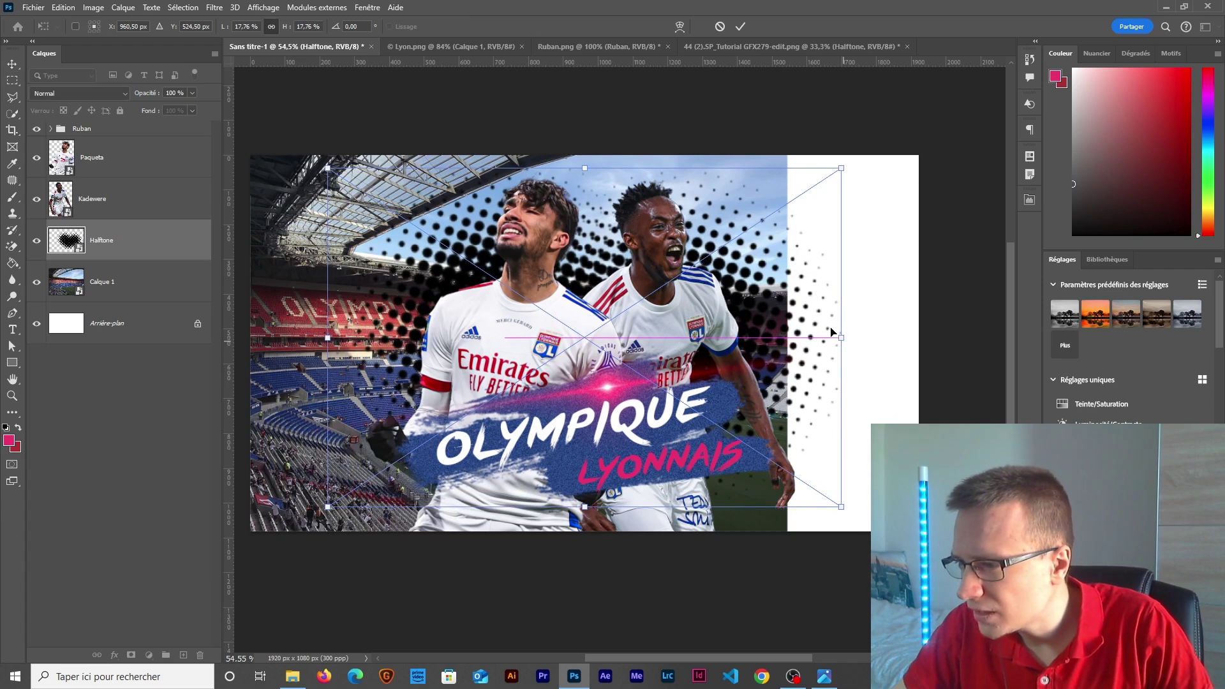
{"action": "key", "text": "Return"}
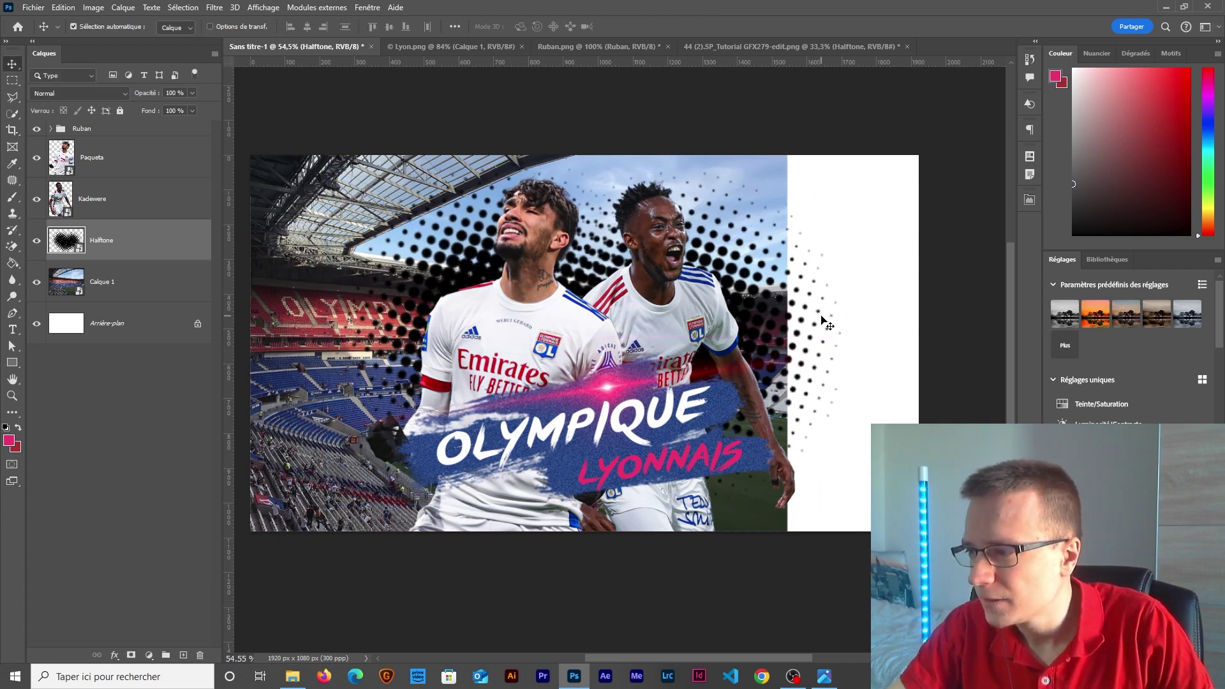
- Add a Color Overlay layer style to Halftone using pink #ee3470 in Normal mode at 100% opacity
{"action": "right_click", "coordinate": [175, 240]}
{"action": "left_click", "coordinate": [210, 138]}
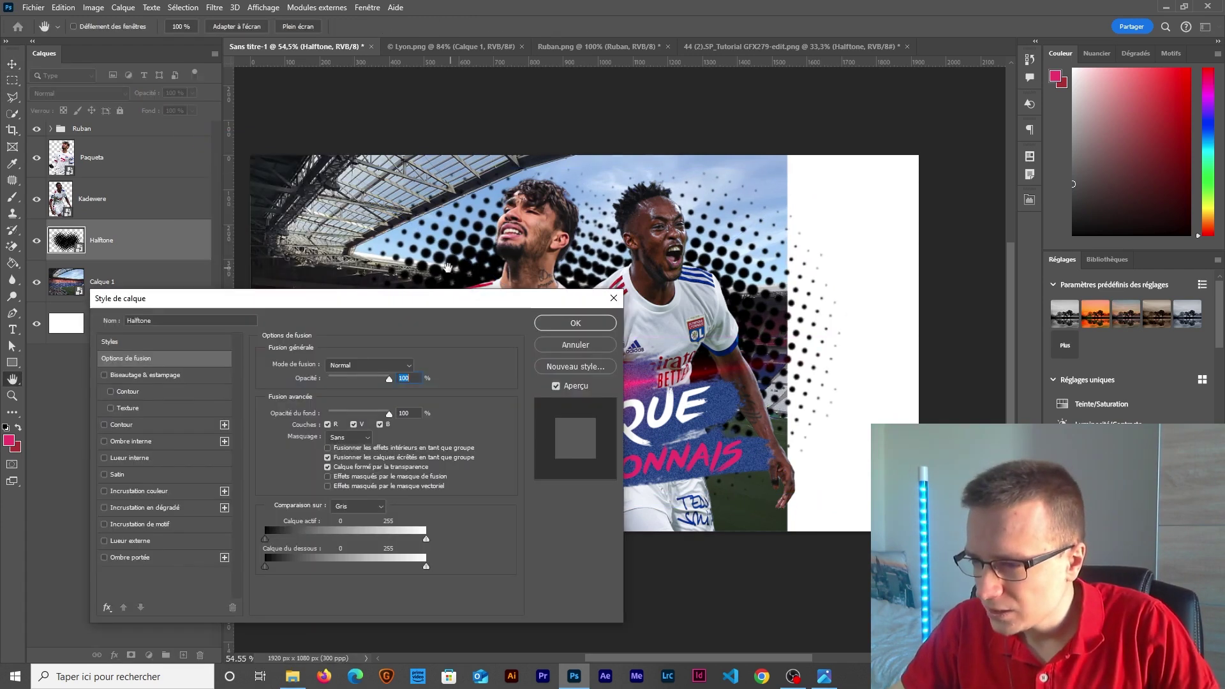
{"action": "left_click_drag", "start_coordinate": [421, 299], "coordinate": [866, 246]}
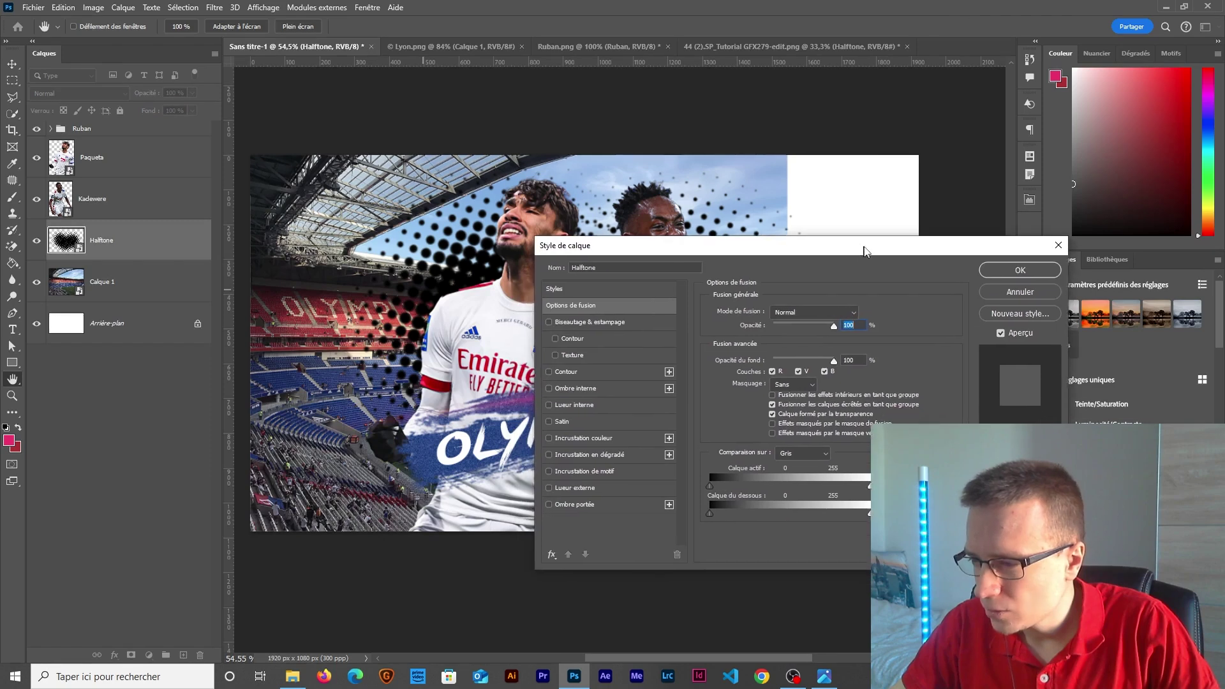
{"action": "left_click", "coordinate": [586, 439]}
{"action": "left_click", "coordinate": [865, 313]}
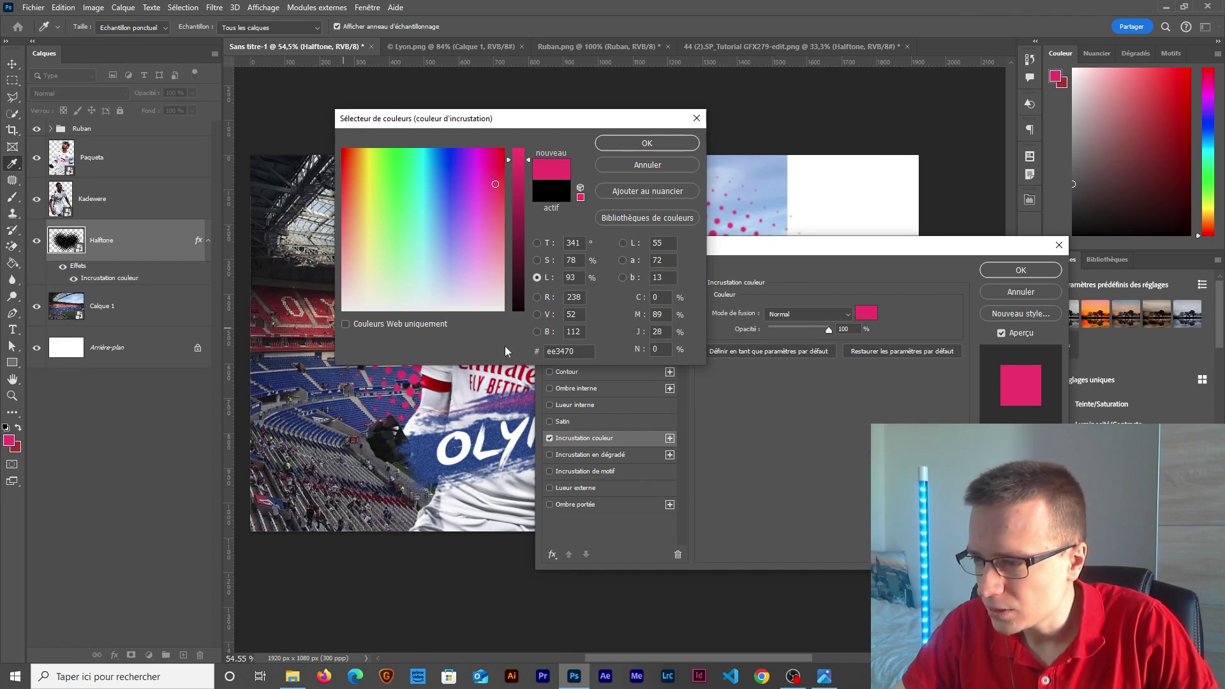
{"action": "left_click", "coordinate": [647, 142]}
{"action": "left_click", "coordinate": [1021, 270]}
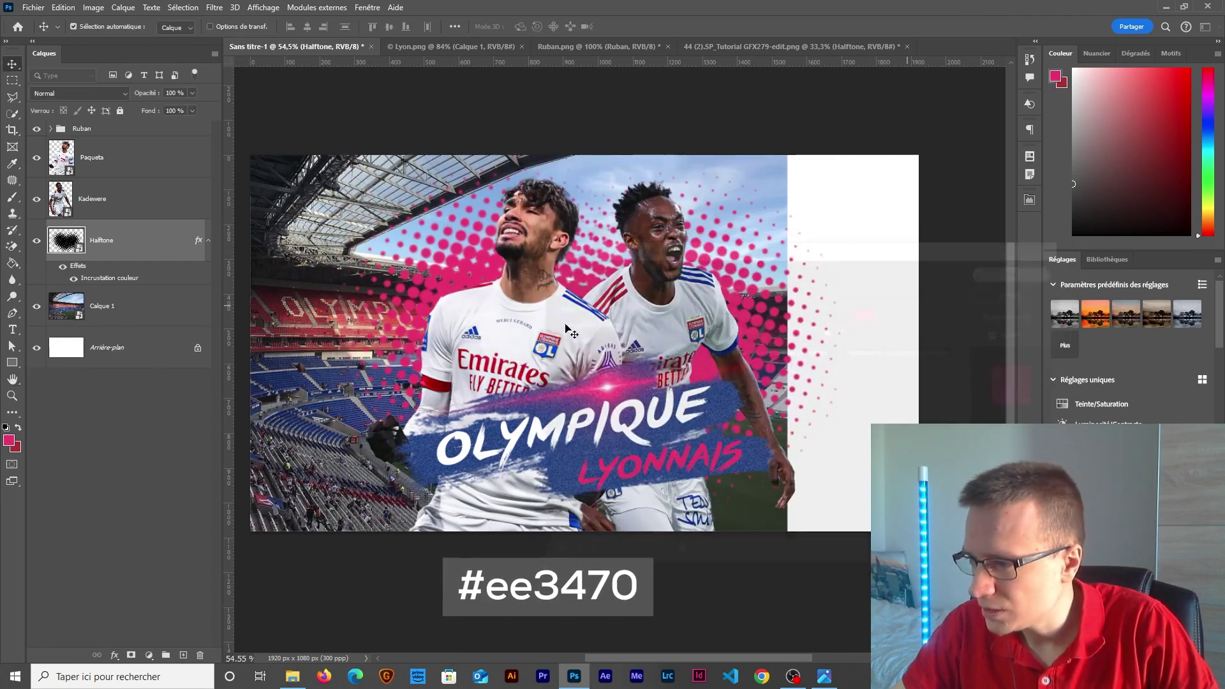
{"action": "scroll", "coordinate": [534, 372], "scroll_direction": "down", "scroll_amount": 2}
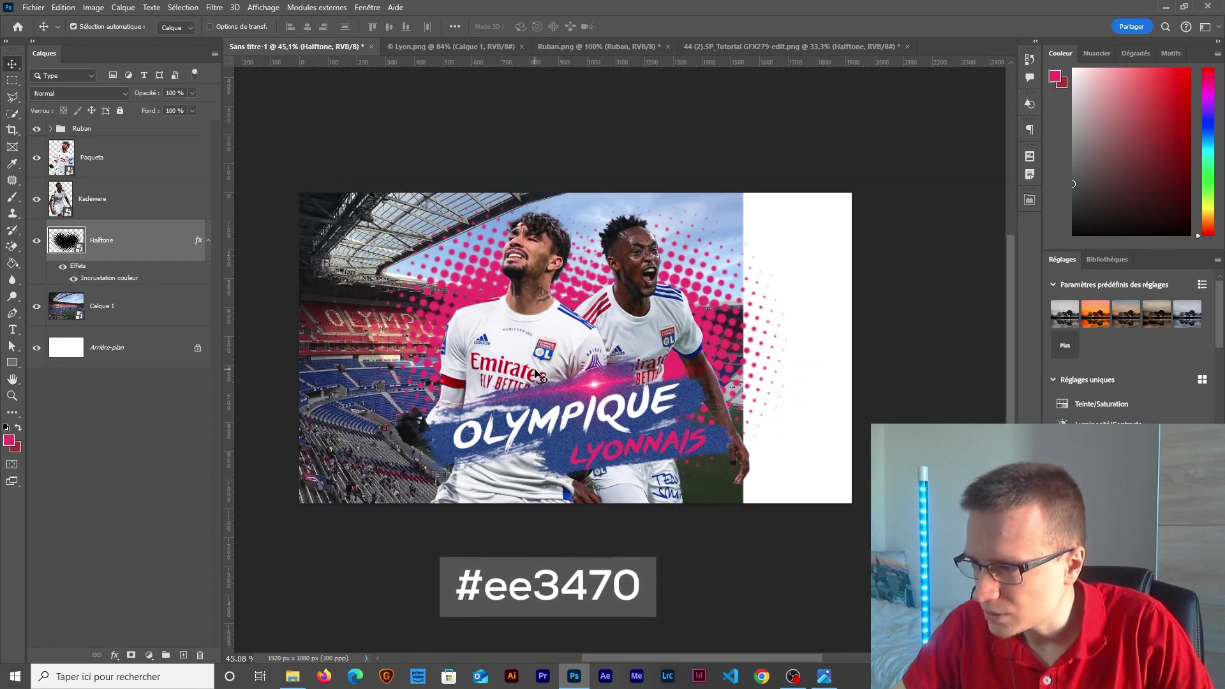
{"action": "left_click", "coordinate": [37, 242], "text": "alt"}
{"action": "left_click", "coordinate": [37, 241], "text": "alt"}
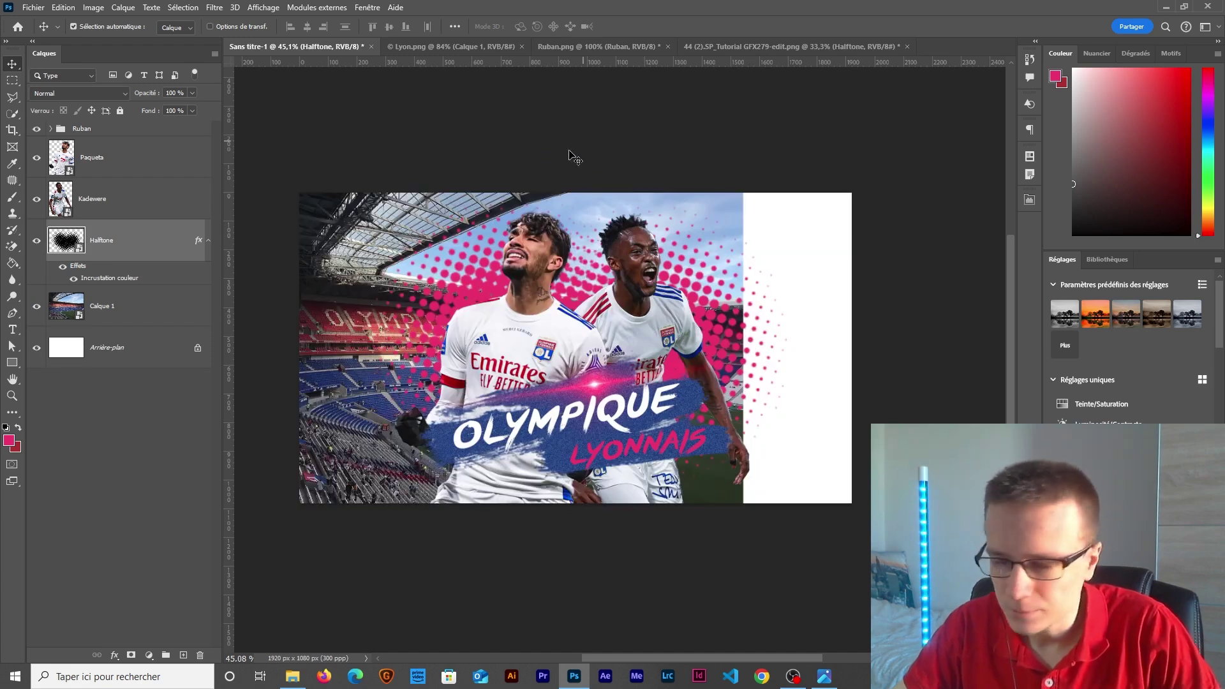
- Enlarge the stadium layer Calque 1 to about 16.87% and reposition it over the left part of the canvas
{"action": "key", "text": "alt+bracketleft"}
{"action": "key", "text": "ctrl+t"}
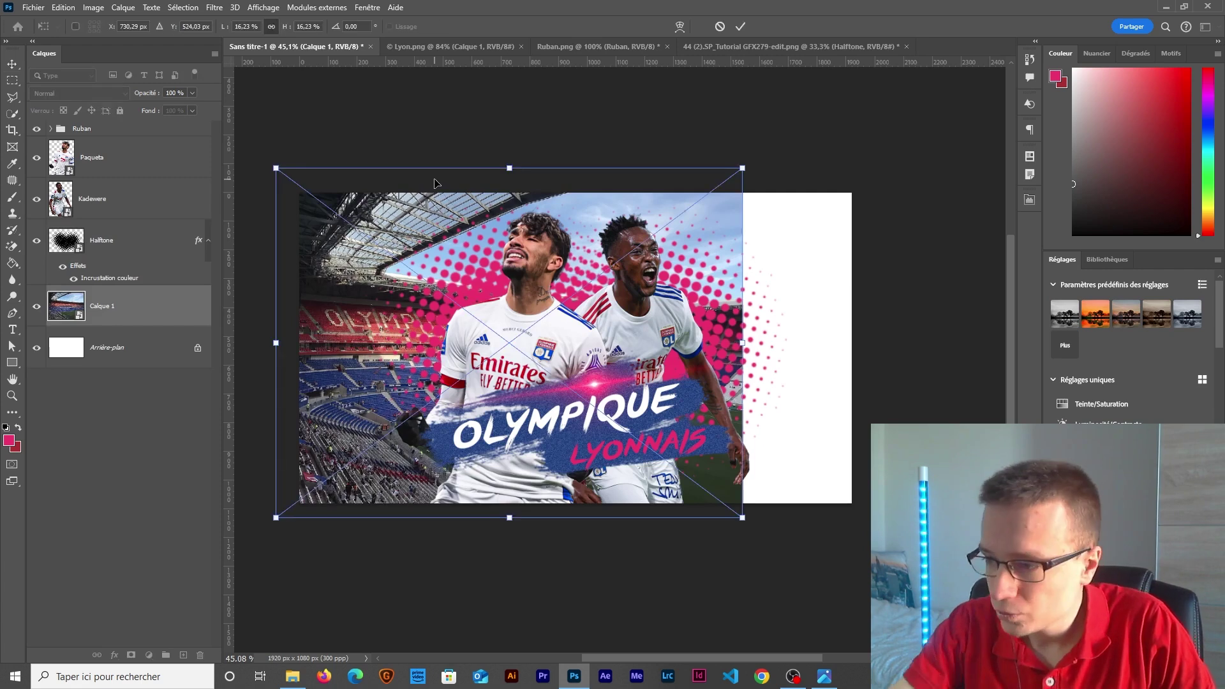
{"action": "key", "text": "shift+Left"}
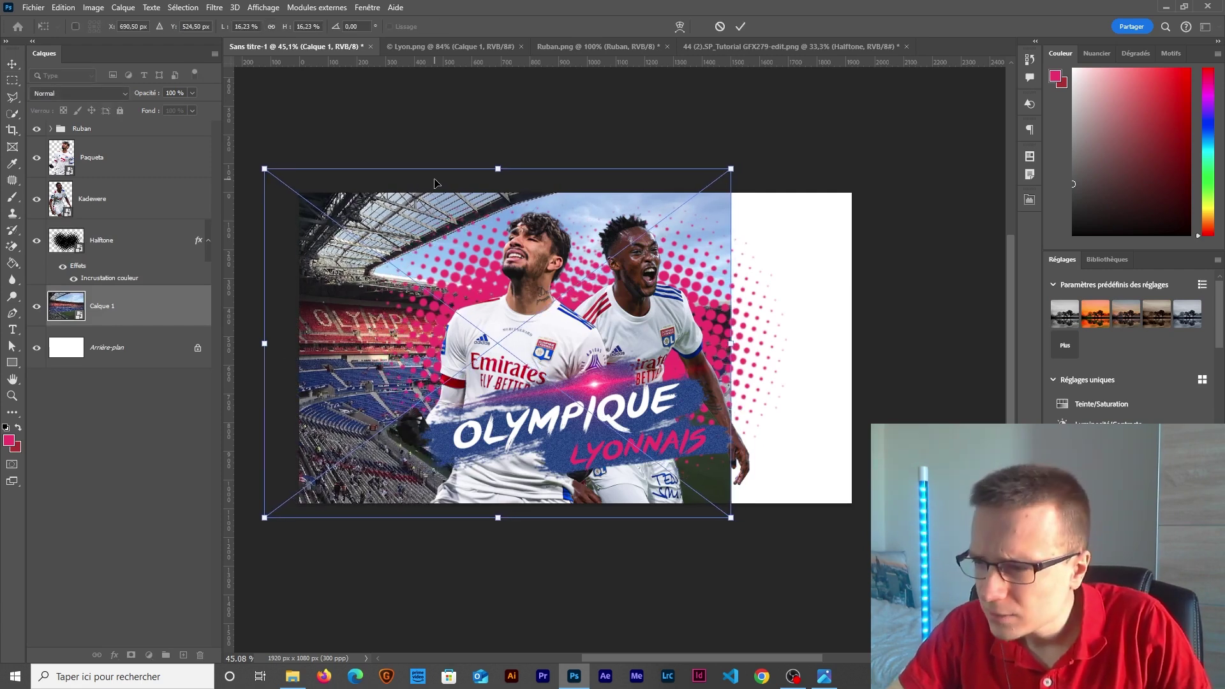
{"action": "key", "text": "shift+Left"}
{"action": "mouse_move", "coordinate": [493, 520]}
{"action": "left_mouse_down"}
{"action": "mouse_move", "coordinate": [492, 545]}
{"action": "mouse_move", "coordinate": [494, 532]}
{"action": "left_mouse_up"}
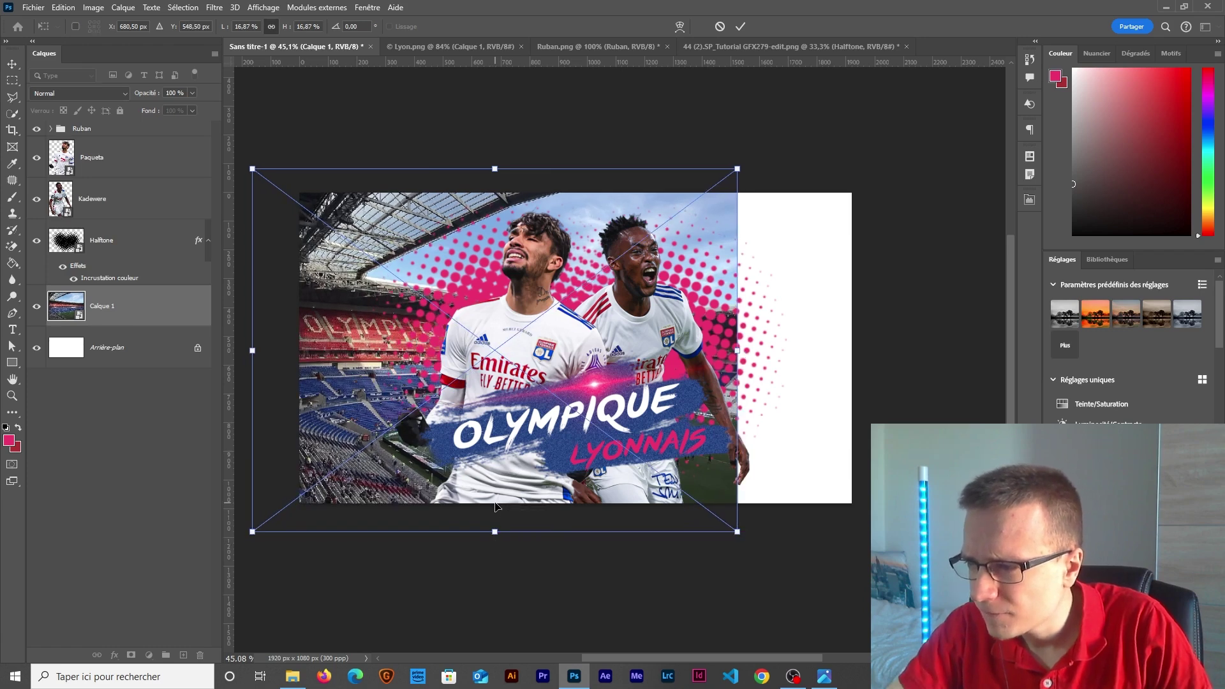
{"action": "key", "text": "shift+Right"}
{"action": "key", "text": "shift+Right"}
{"action": "key", "text": "Return"}
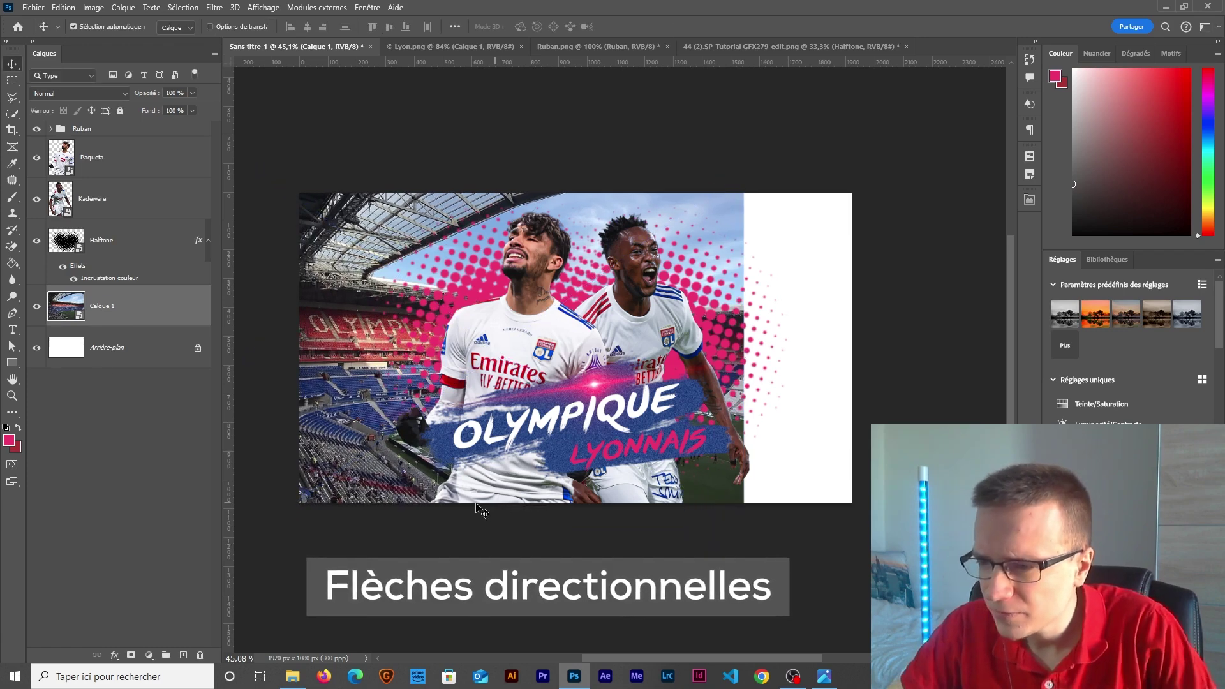
- Rename the stadium layer "Stade"
{"action": "double_click", "coordinate": [102, 306]}
{"action": "type", "text": "Stade"}
{"action": "key", "text": "Return"}
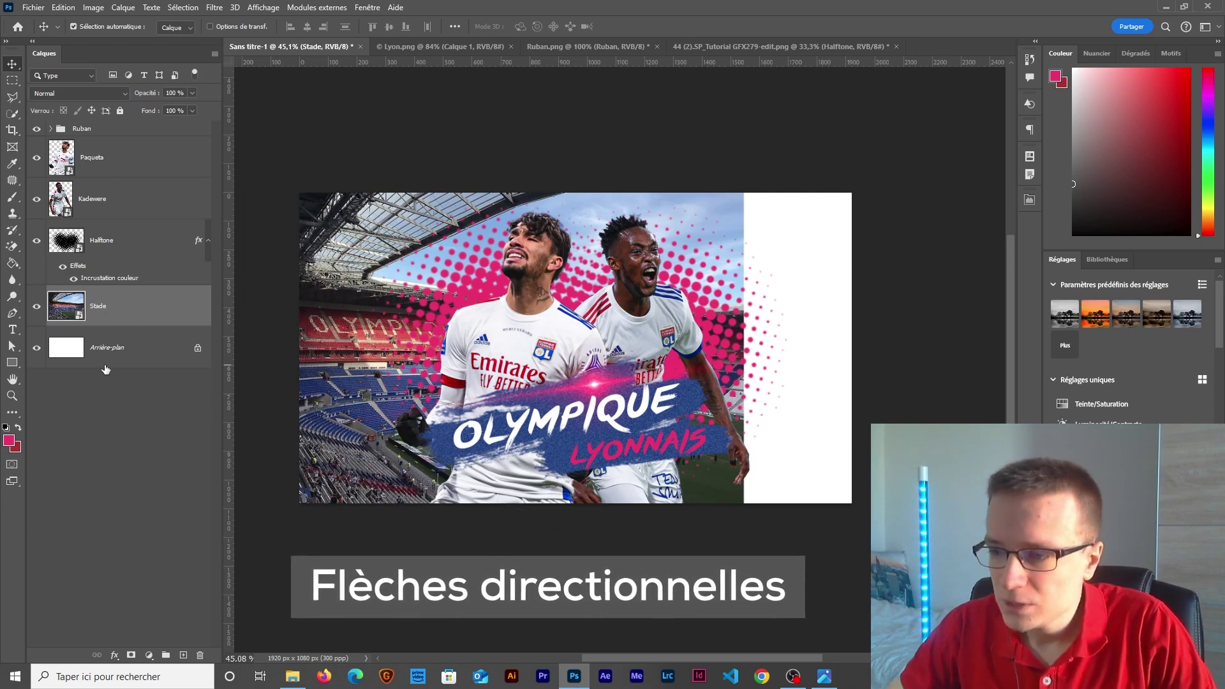
- Colorize the Stade layer blue with a Hue/Saturation adjustment set to hue 224 and saturation 60
{"action": "left_click", "coordinate": [93, 8]}
{"action": "mouse_move", "coordinate": [107, 41]}
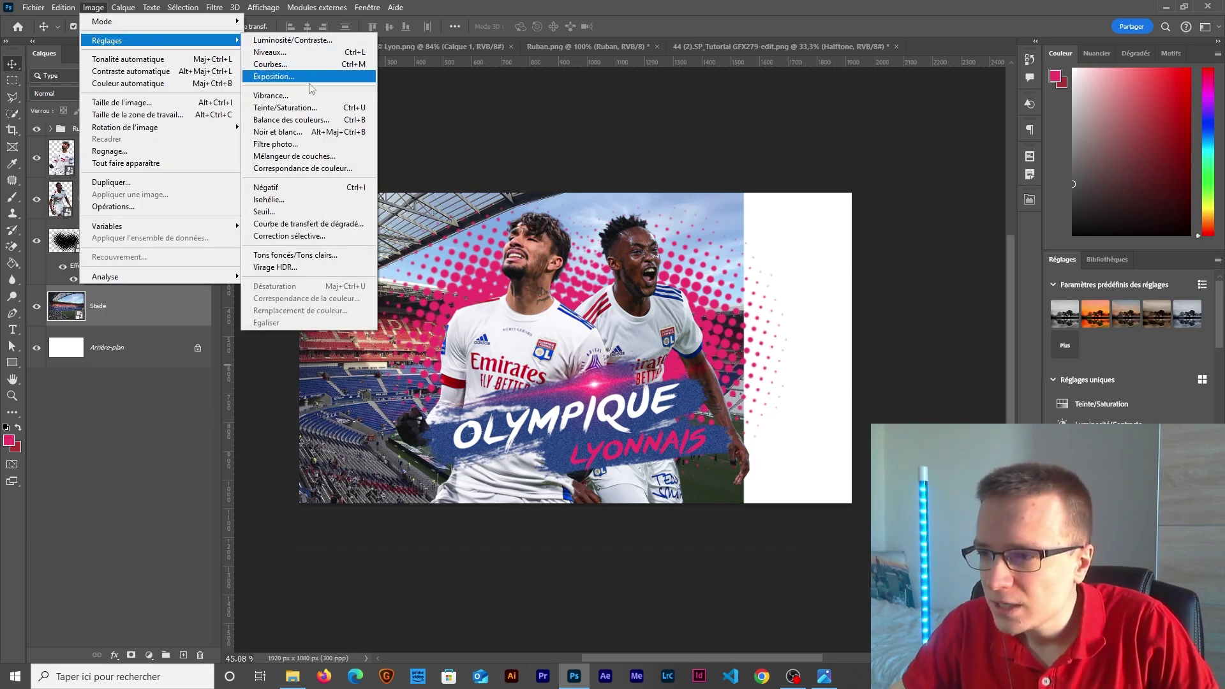
{"action": "left_click", "coordinate": [290, 107]}
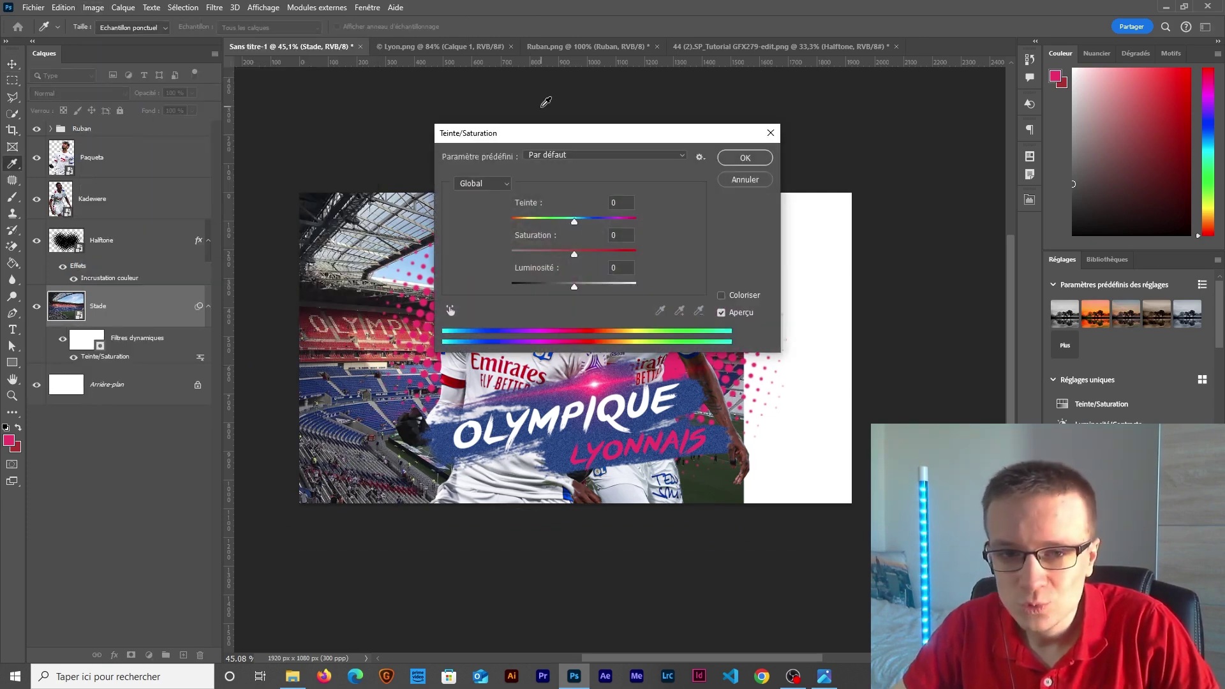
{"action": "left_click", "coordinate": [721, 295]}
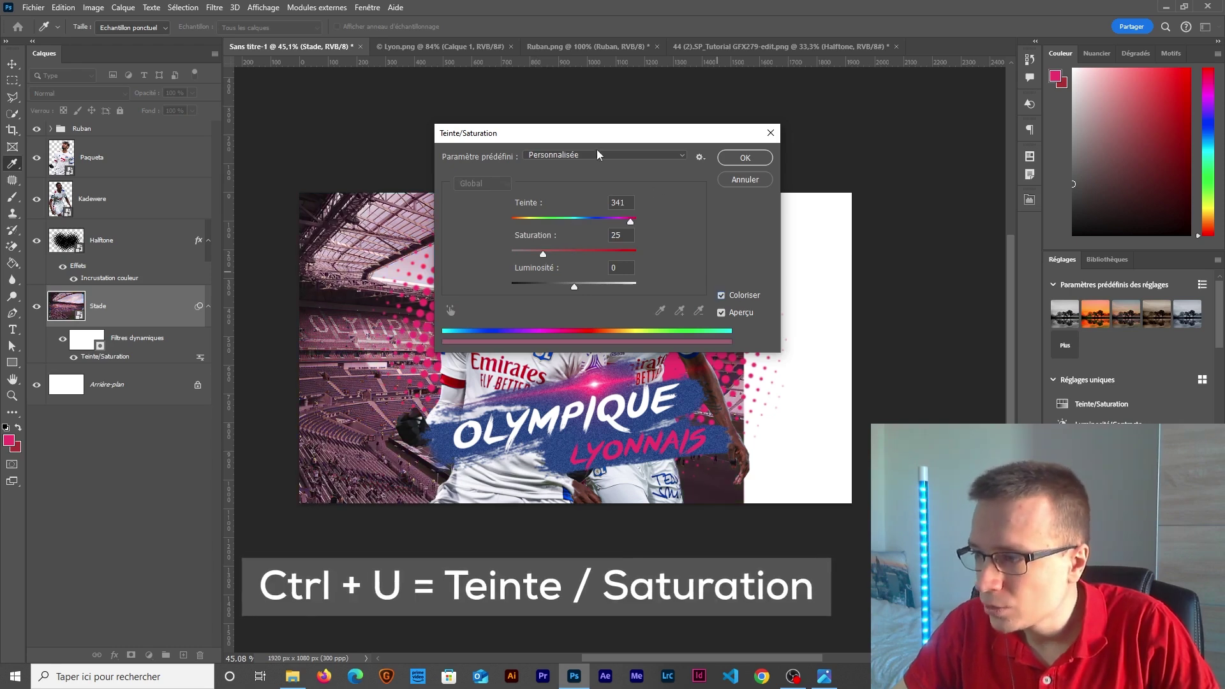
{"action": "left_click_drag", "start_coordinate": [584, 141], "coordinate": [605, 185]}
{"action": "left_click_drag", "start_coordinate": [652, 263], "coordinate": [610, 266]}
{"action": "left_click_drag", "start_coordinate": [564, 298], "coordinate": [604, 300]}
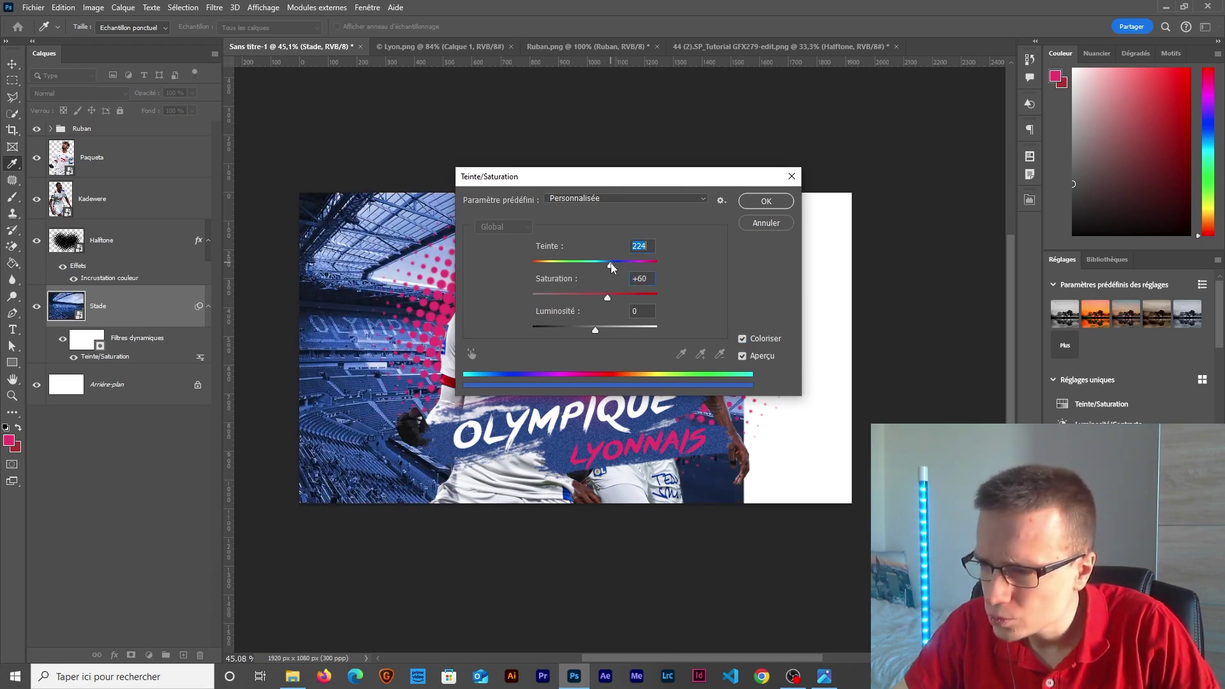
{"action": "left_click", "coordinate": [751, 208]}
- Place the background-with-white-wall-texture image at 56.25% above the Stade layer, covering the right part of the canvas
{"action": "key", "text": "alt+Tab"}
{"action": "left_click_drag", "start_coordinate": [475, 418], "coordinate": [810, 222]}
{"action": "key", "text": "Return"}
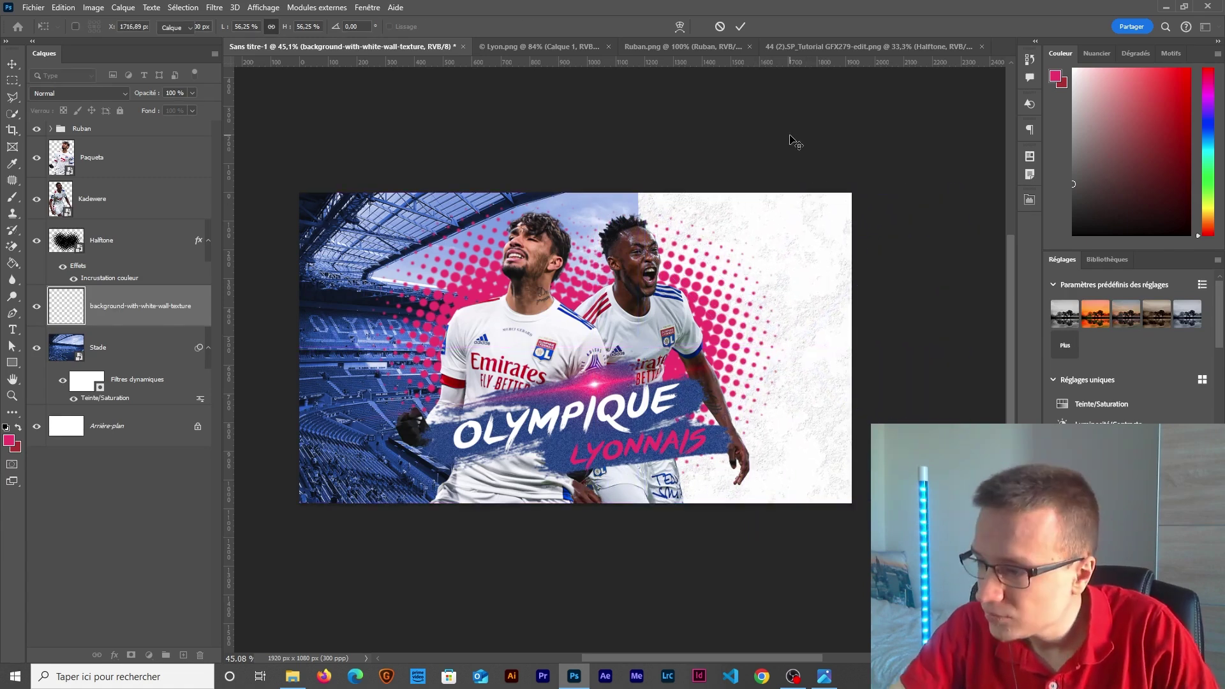
{"action": "scroll", "coordinate": [722, 266], "scroll_direction": "up", "scroll_amount": 2}
{"action": "scroll", "coordinate": [718, 261], "scroll_direction": "up", "scroll_amount": 3}
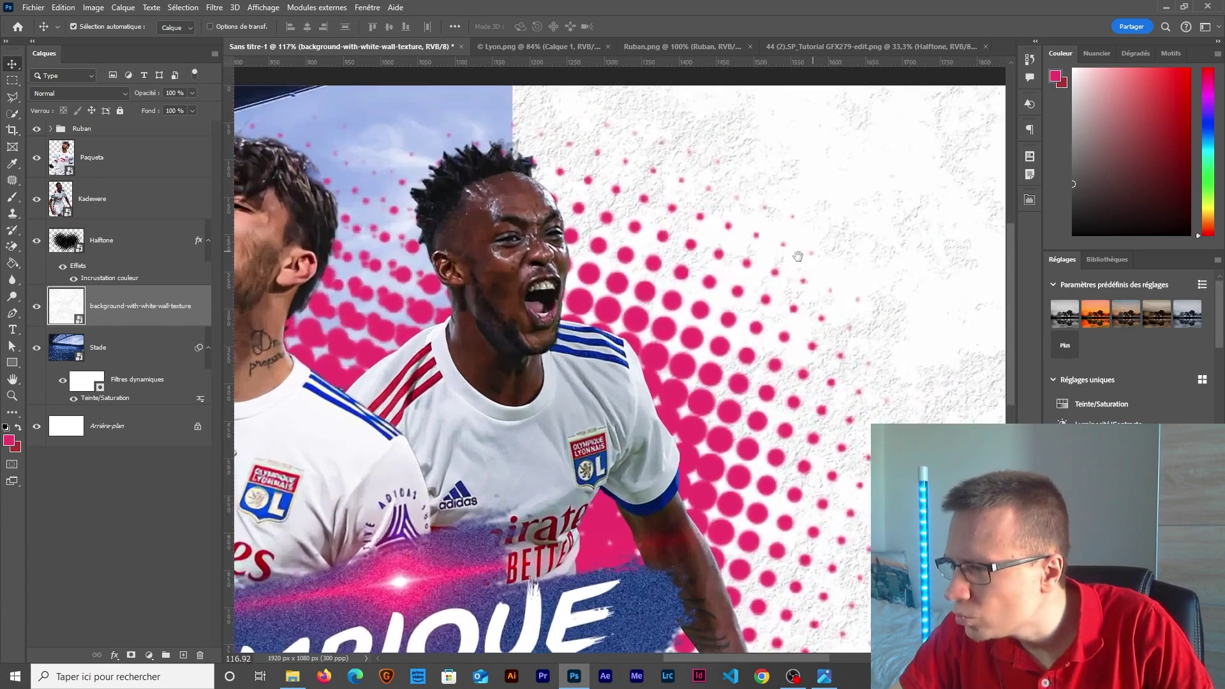
{"action": "scroll", "coordinate": [584, 257], "scroll_direction": "down", "scroll_amount": 5}
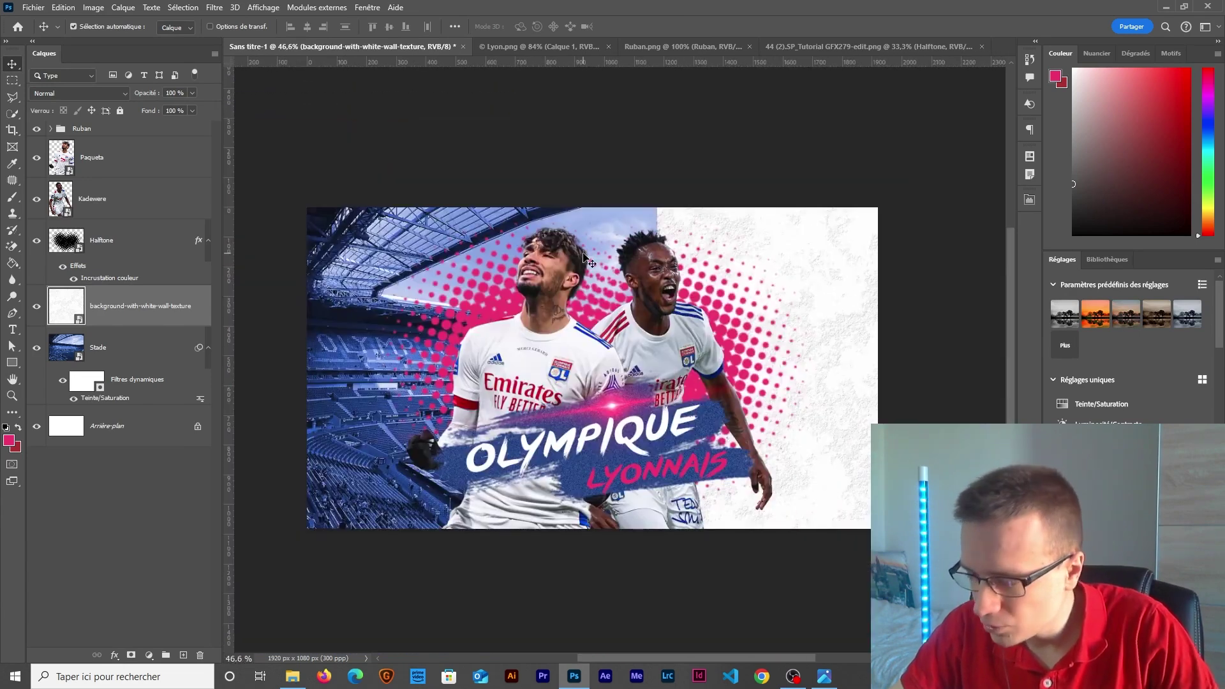
- Examine the finished Lyon.png reference design and return to the Sans titre-1 composition
{"action": "left_click", "coordinate": [505, 46]}
{"action": "scroll", "coordinate": [572, 264], "scroll_direction": "down", "scroll_amount": 2}
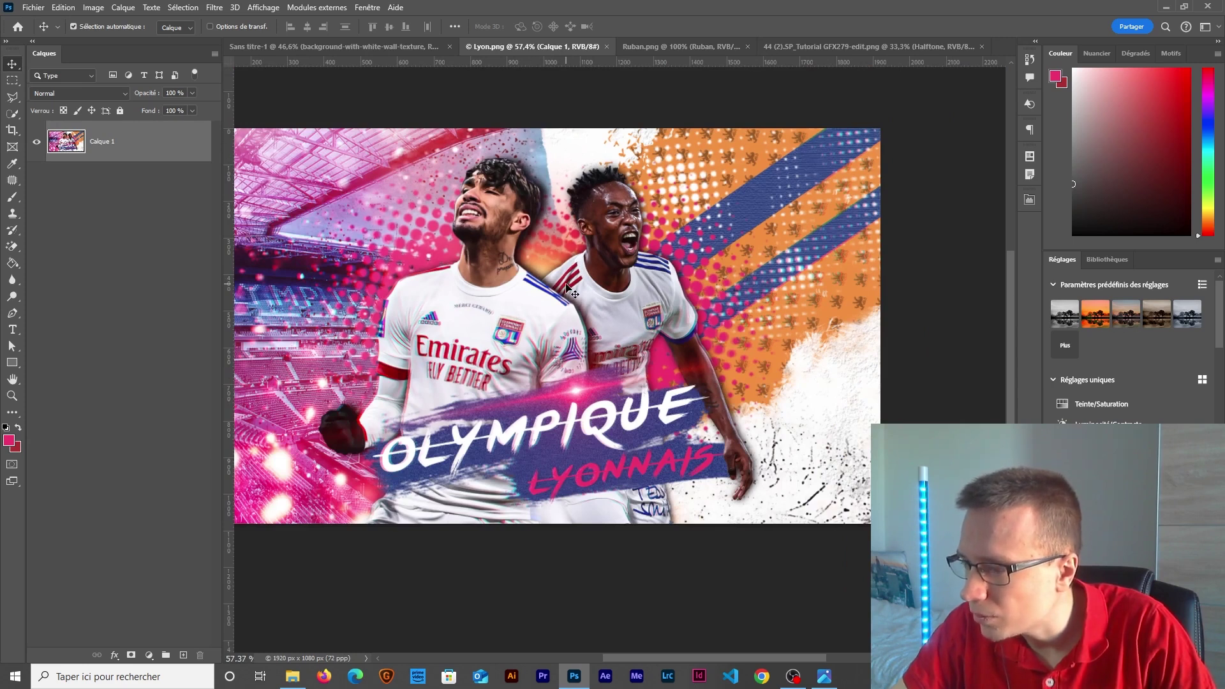
{"action": "scroll", "coordinate": [570, 290], "scroll_direction": "up", "scroll_amount": 1}
{"action": "scroll", "coordinate": [567, 291], "scroll_direction": "down", "scroll_amount": 2}
{"action": "key", "text": "ctrl+shift+Tab"}
- Open Brush Paper (5).png from the Form_Red folder as a separate Photoshop document, closing its image preview
{"action": "key", "text": "alt+Tab"}
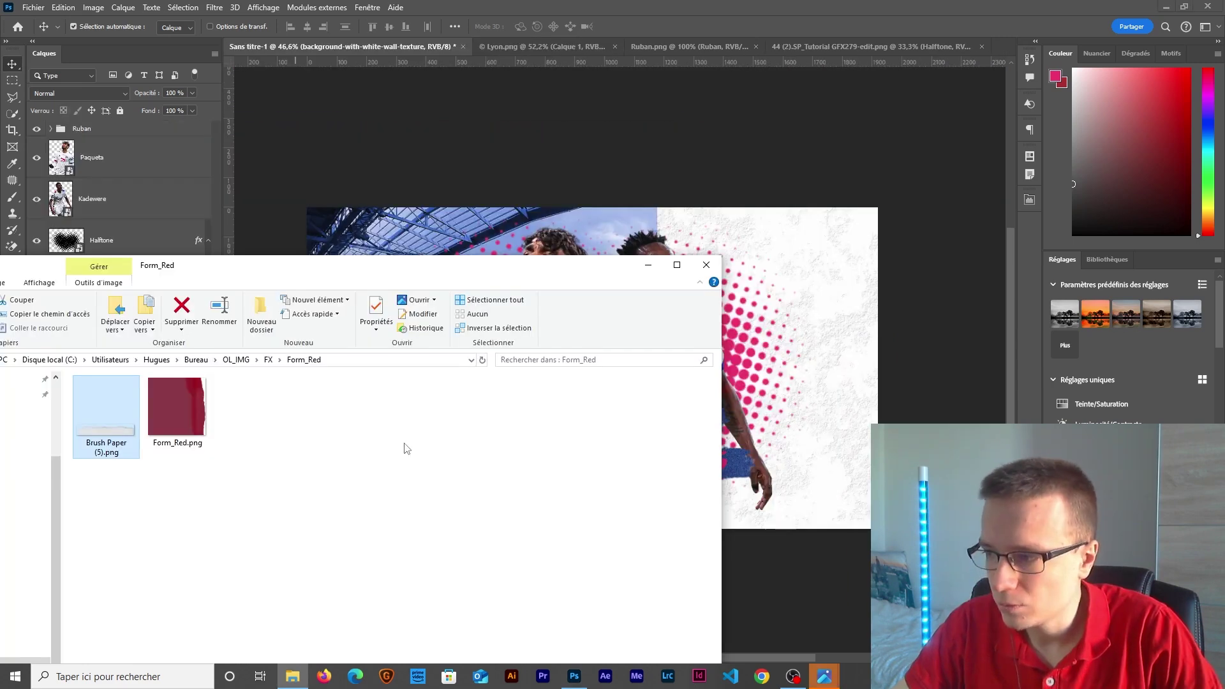
{"action": "mouse_move", "coordinate": [824, 675]}
{"action": "left_click", "coordinate": [863, 621]}
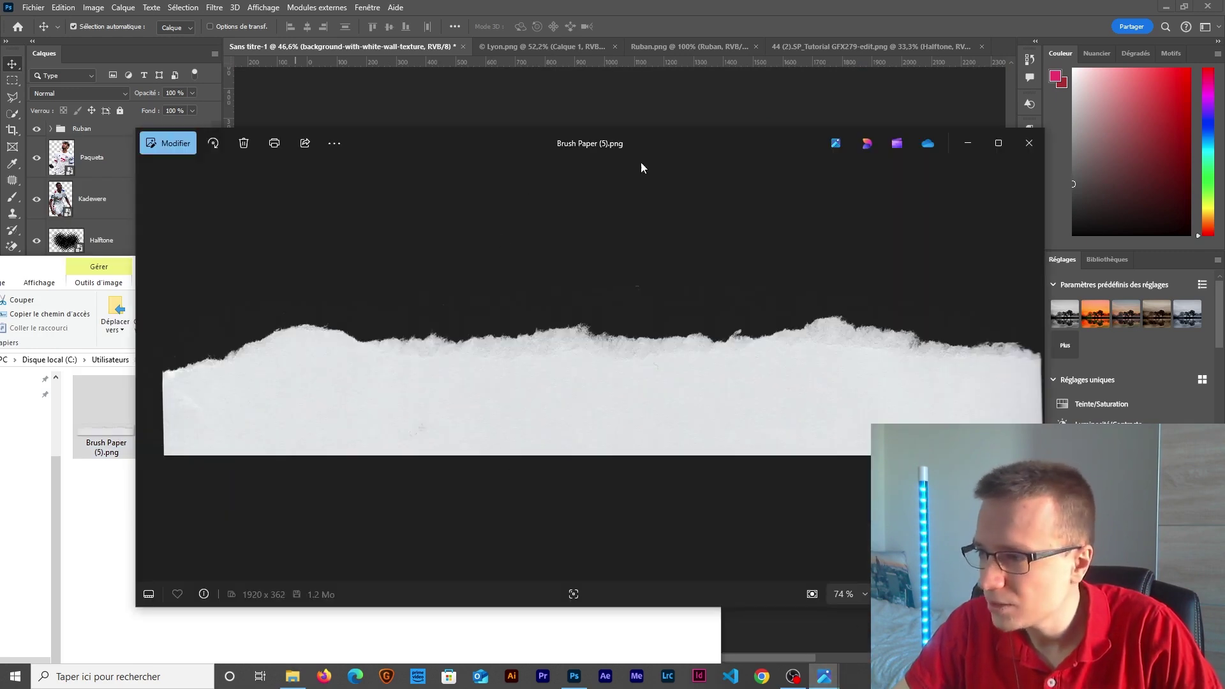
{"action": "left_click", "coordinate": [1030, 143]}
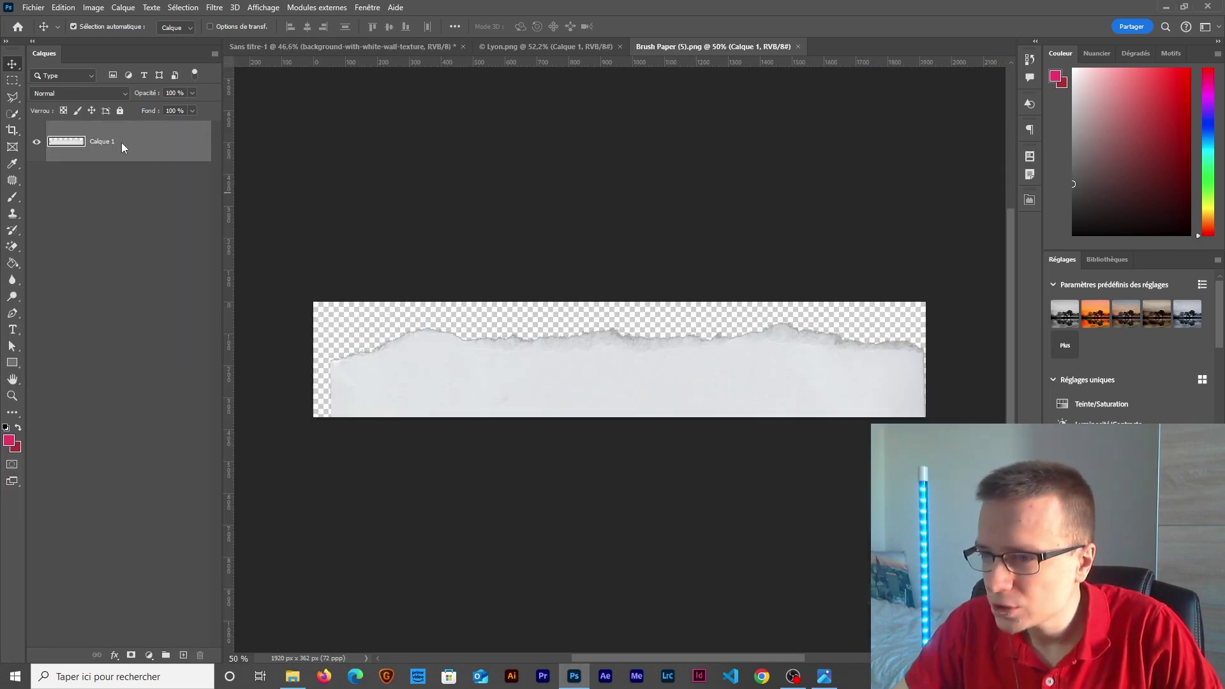
- Convert the torn paper layer to a smart object and rename it "Paper"
{"action": "right_click", "coordinate": [121, 143]}
{"action": "left_click", "coordinate": [160, 323]}
{"action": "double_click", "coordinate": [102, 141]}
{"action": "type", "text": "Paper"}
{"action": "key", "text": "Return"}
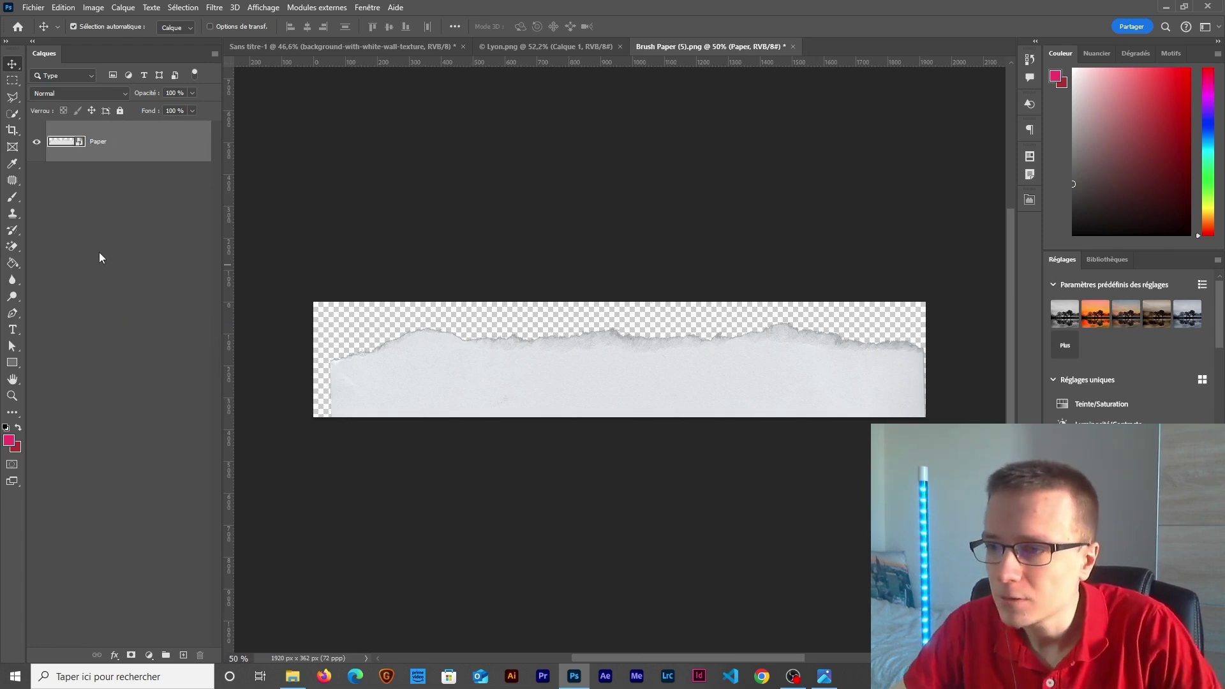
- Bring the Paper layer into the Sans titre-1 composition and rotate it to run vertically over the stadium
{"action": "left_click_drag", "start_coordinate": [574, 363], "coordinate": [471, 359]}
{"action": "key", "text": "ctrl+t"}
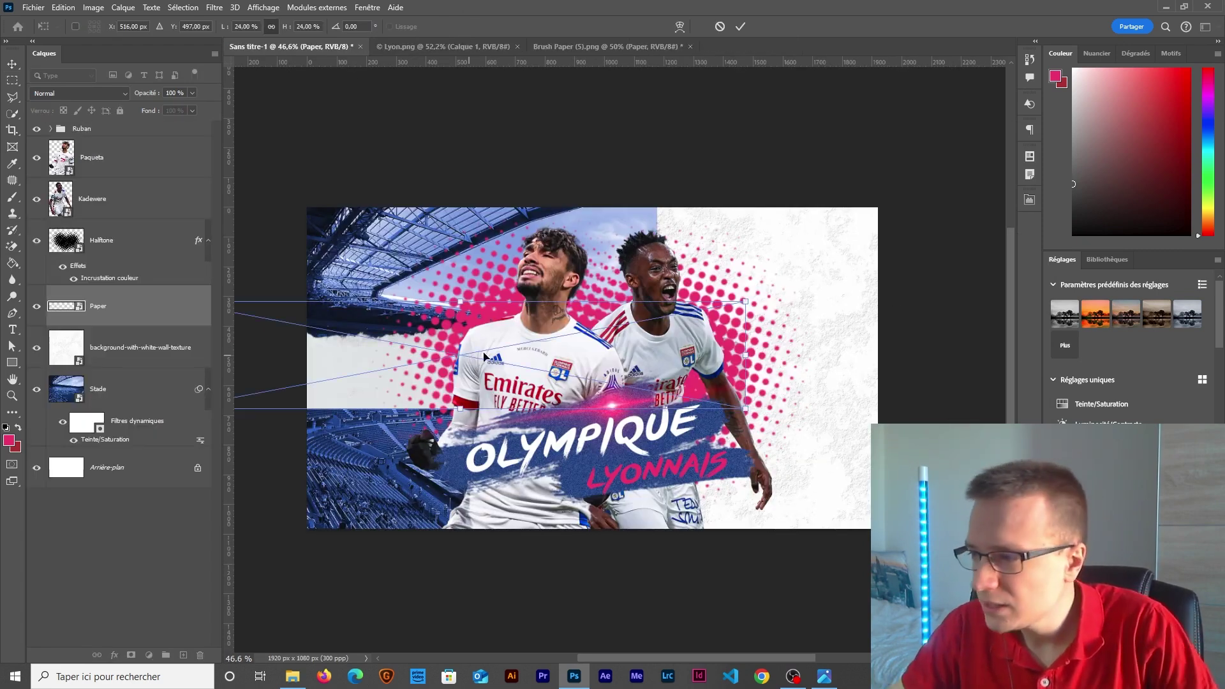
{"action": "left_click_drag", "start_coordinate": [791, 285], "coordinate": [447, 205]}
{"action": "key", "text": "Return"}
- Group the two player layers and name the group "Joueurs"
{"action": "left_click", "coordinate": [121, 157]}
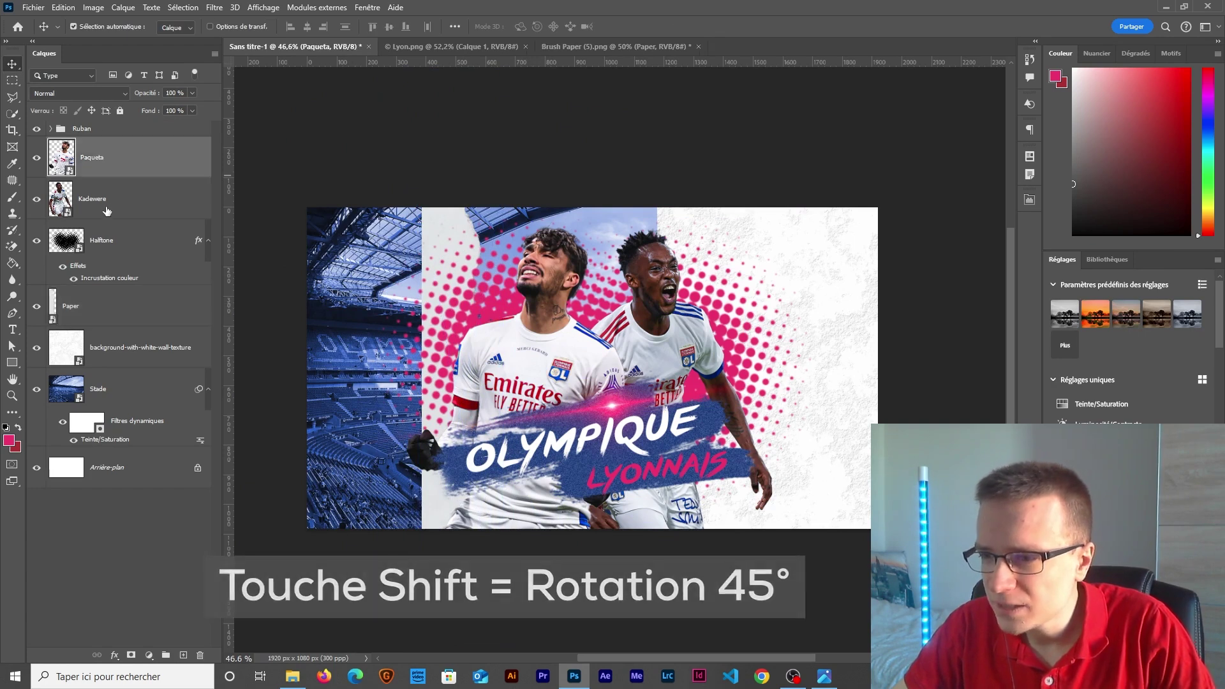
{"action": "left_click", "coordinate": [127, 211], "text": "shift"}
{"action": "key", "text": "ctrl+g"}
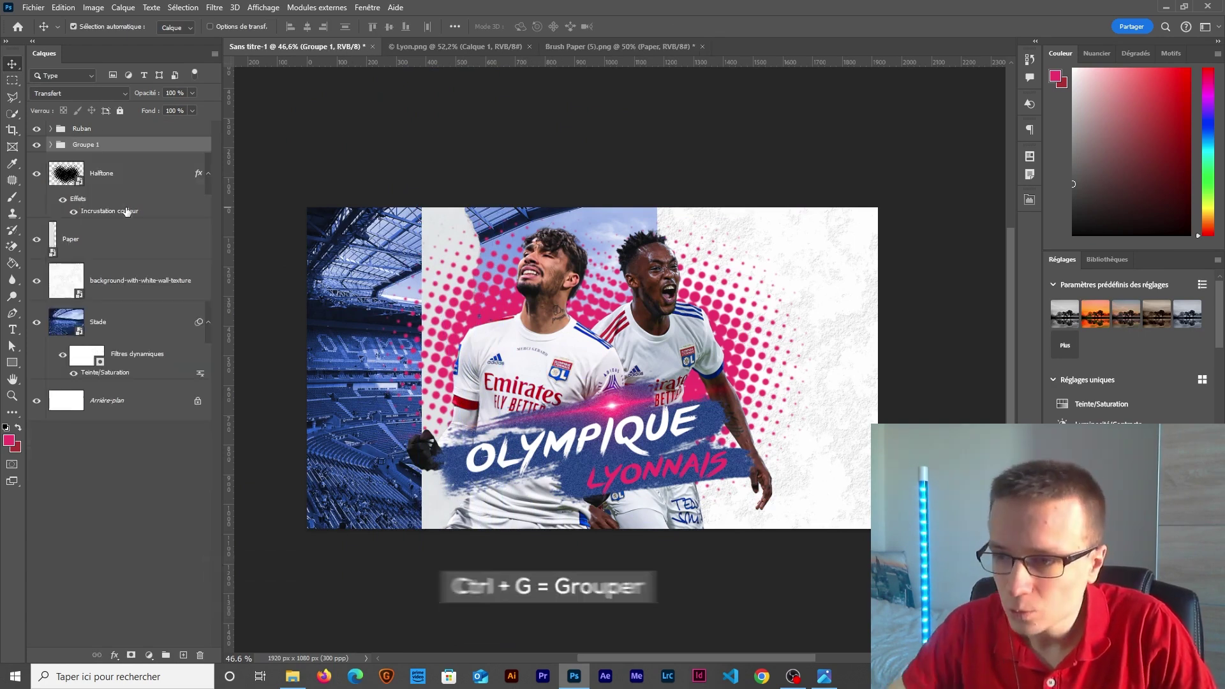
{"action": "double_click", "coordinate": [86, 144]}
{"action": "type", "text": "Jou"}
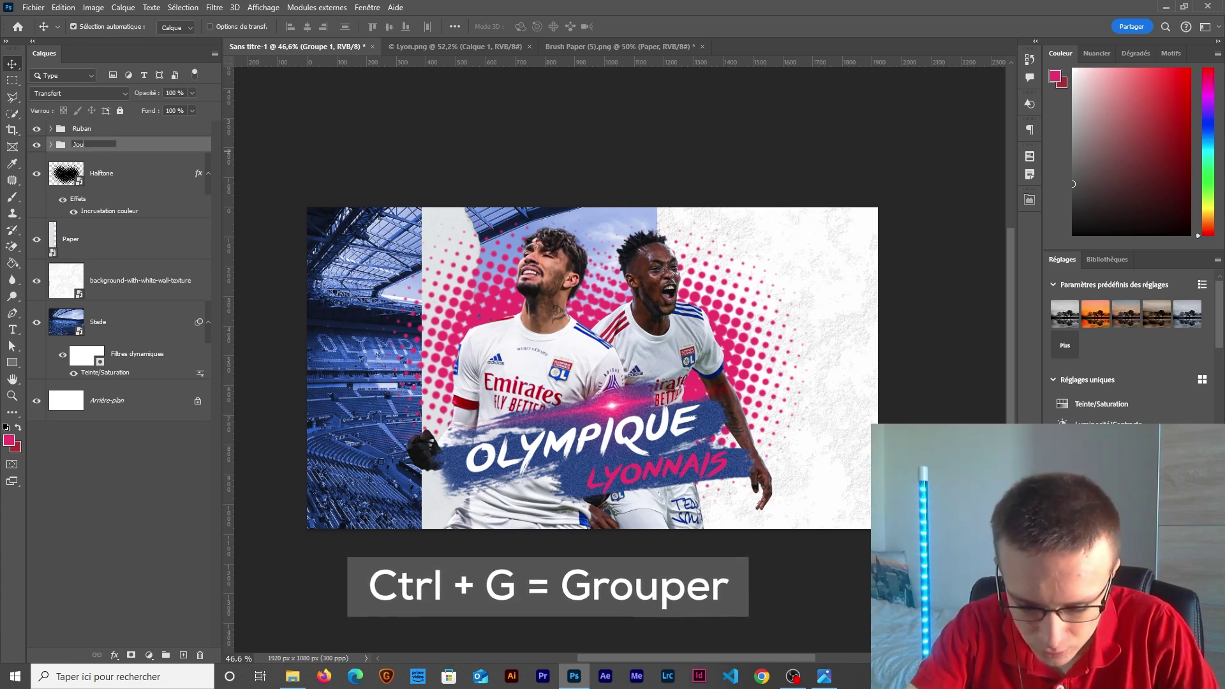
{"action": "type", "text": "eurs"}
{"action": "key", "text": "Return"}
- Hide the Ruban, Joueurs and Halftone layers and move the torn paper strip over the seam between stadium and wall texture
{"action": "left_click", "coordinate": [36, 143]}
{"action": "left_click", "coordinate": [36, 129]}
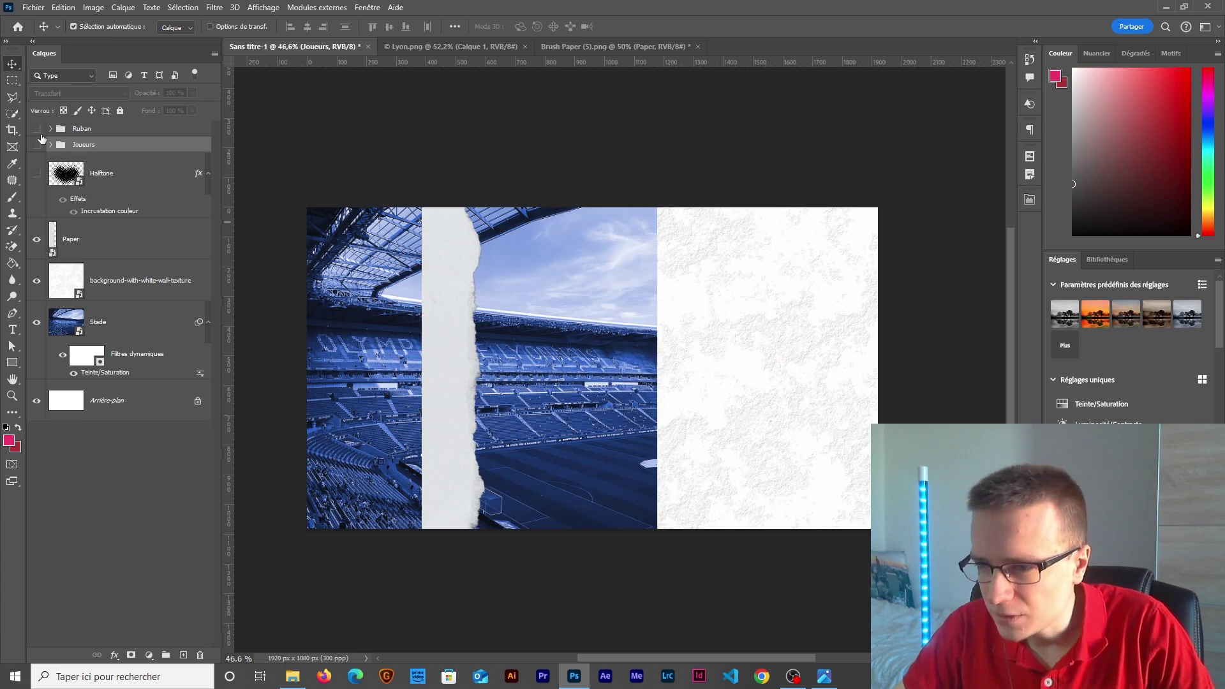
{"action": "left_click_drag", "start_coordinate": [471, 369], "coordinate": [661, 356]}
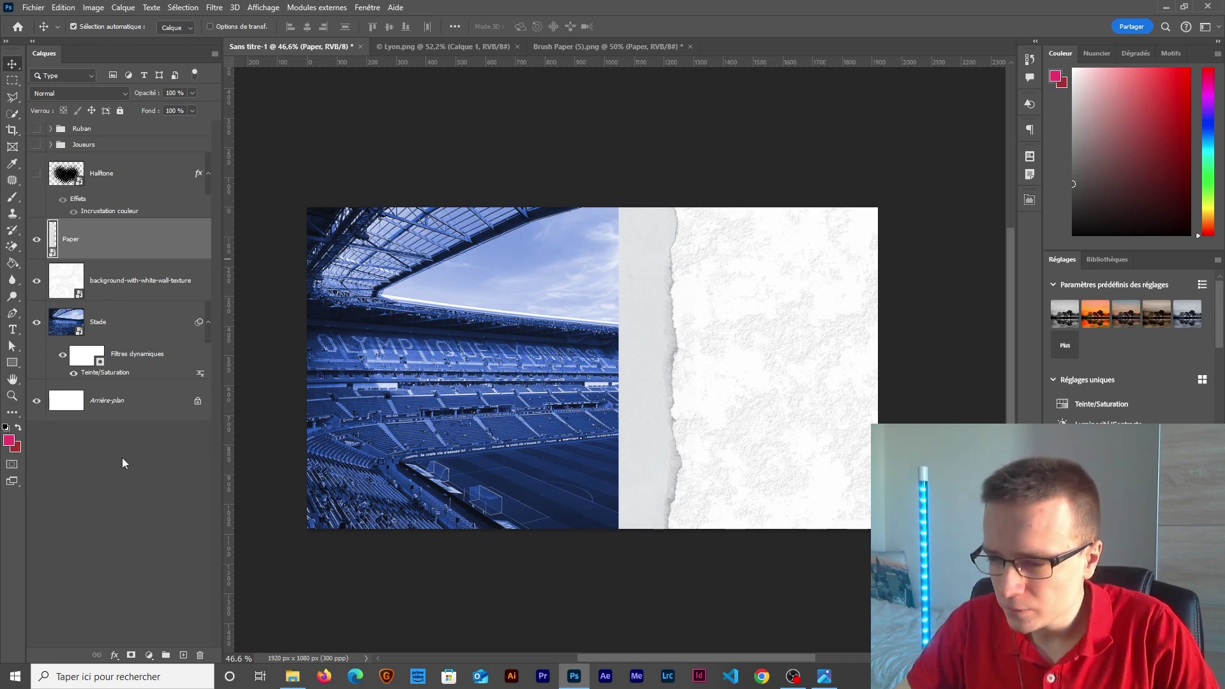
- Load the Paper layer's outline as a selection and add a new empty layer above it named "Form_Paper"
{"action": "left_click", "coordinate": [53, 248], "text": "ctrl"}
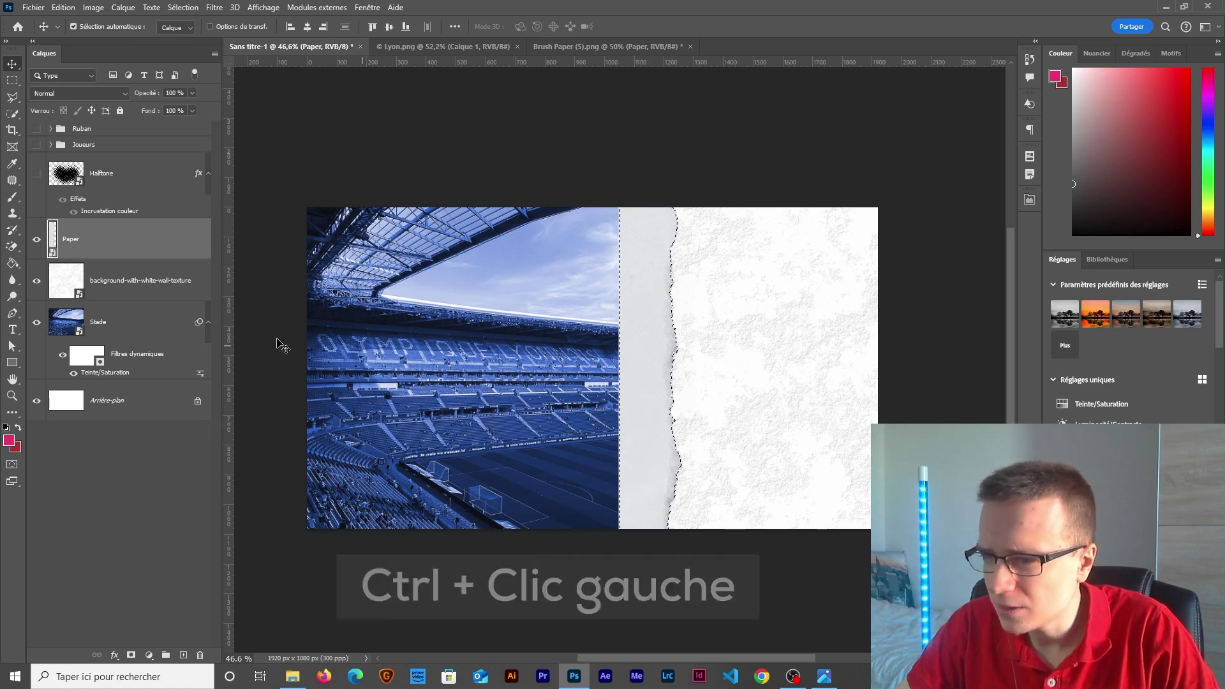
{"action": "left_click", "coordinate": [183, 655]}
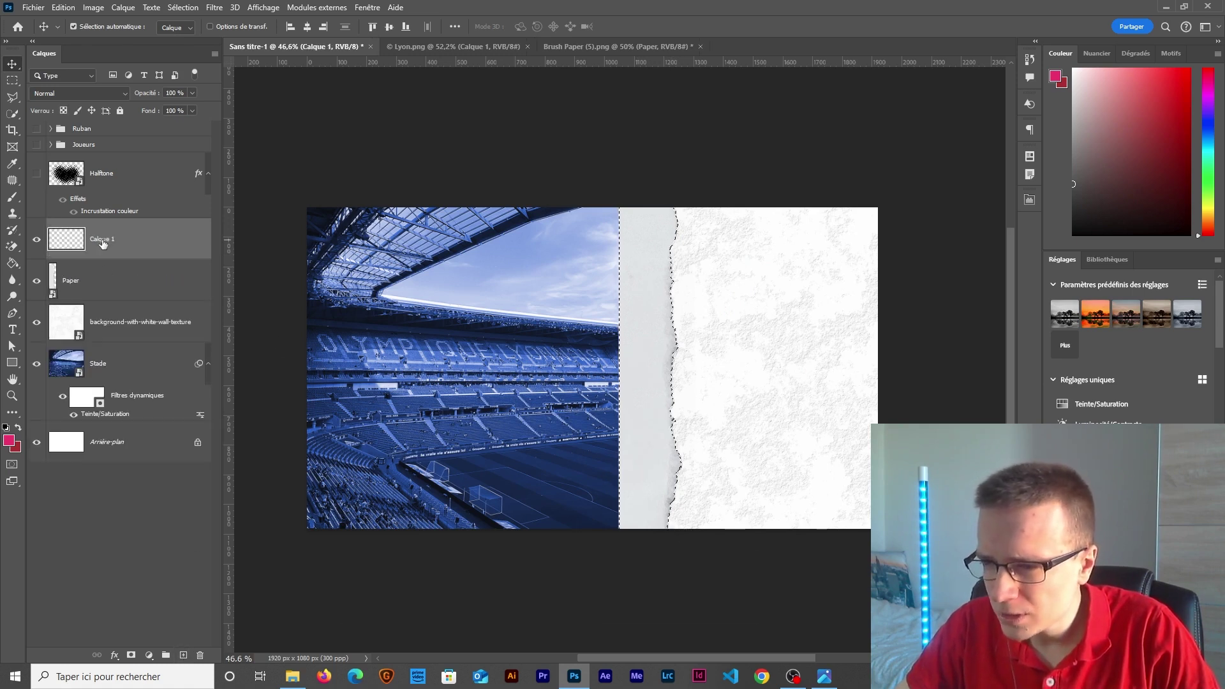
{"action": "type", "text": "Form Paper"}
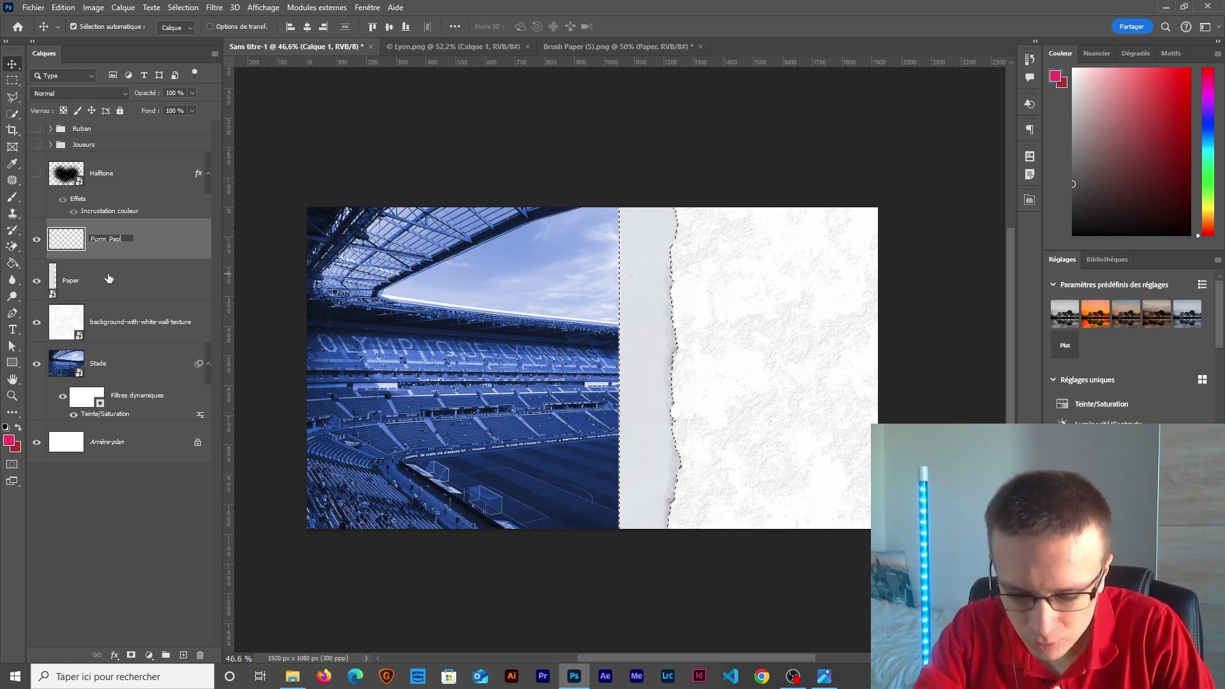
{"action": "key", "text": "Return"}
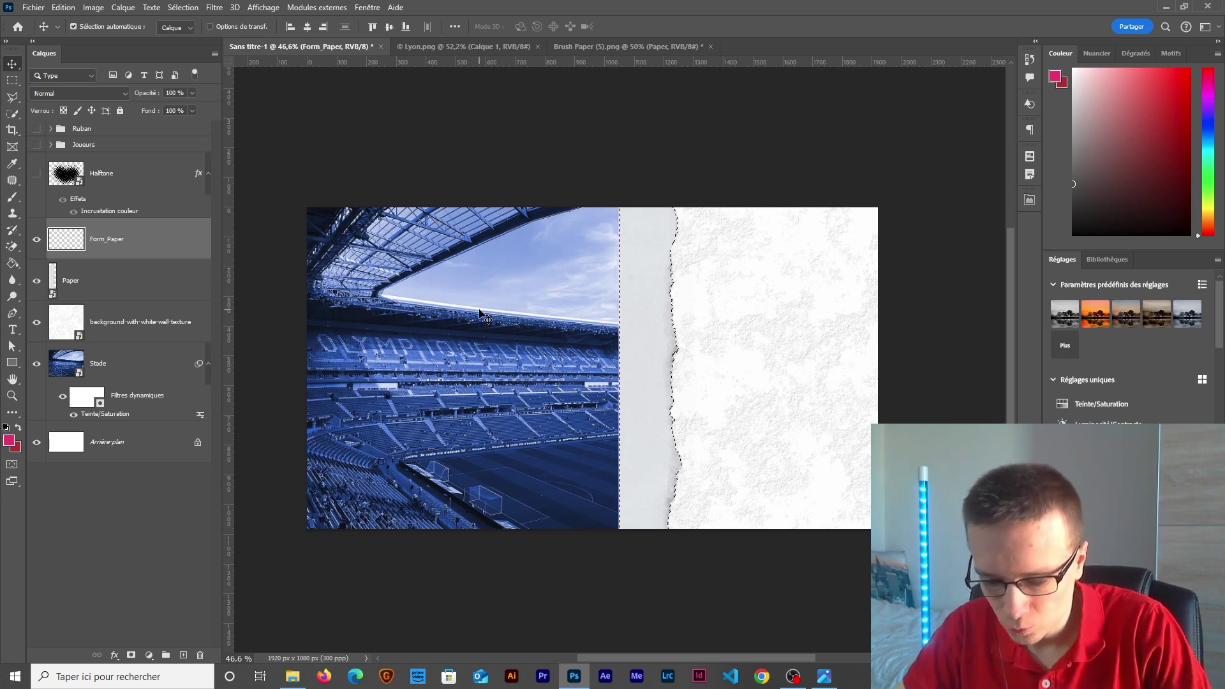
- Fill the paper-shaped selection on Form_Paper with the pink foreground colour using the Paint Bucket and deselect
{"action": "key", "text": "g"}
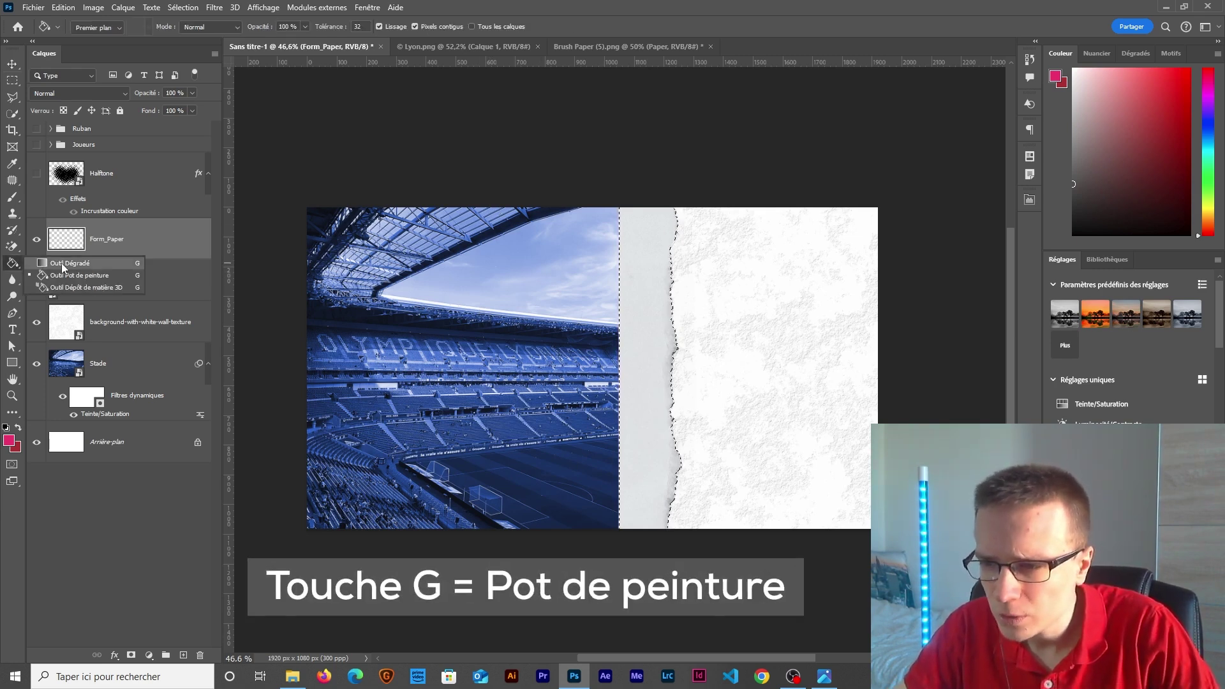
{"action": "left_click", "coordinate": [648, 320]}
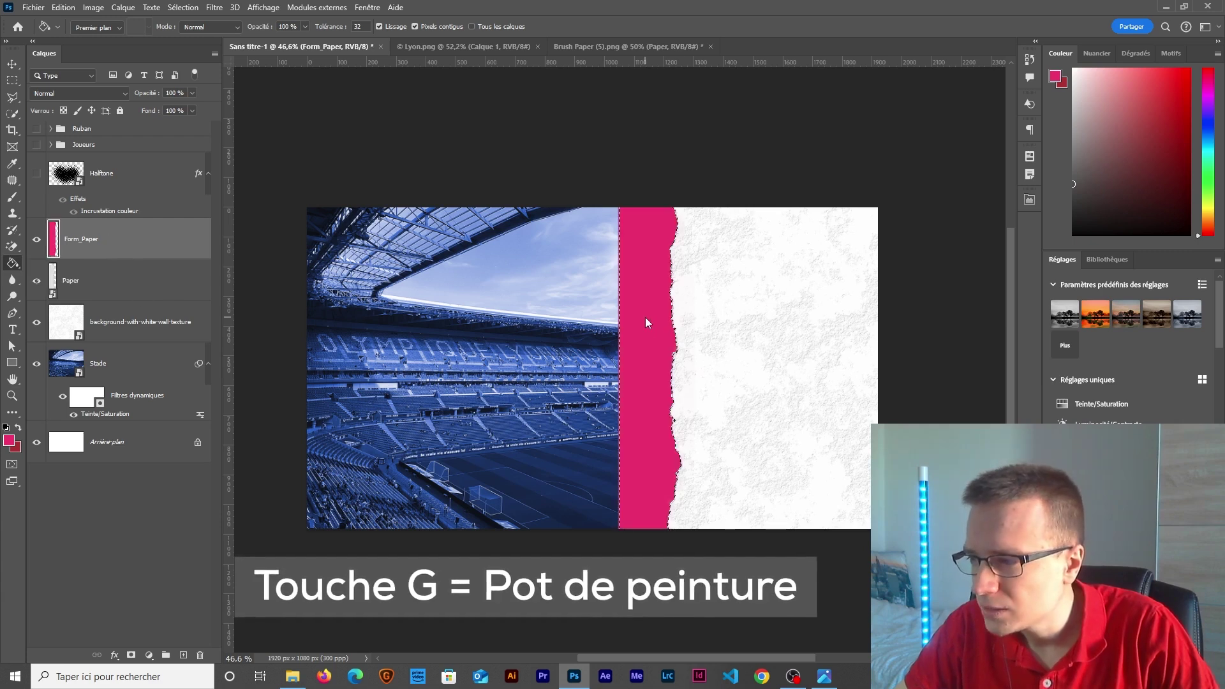
{"action": "key", "text": "ctrl+d"}
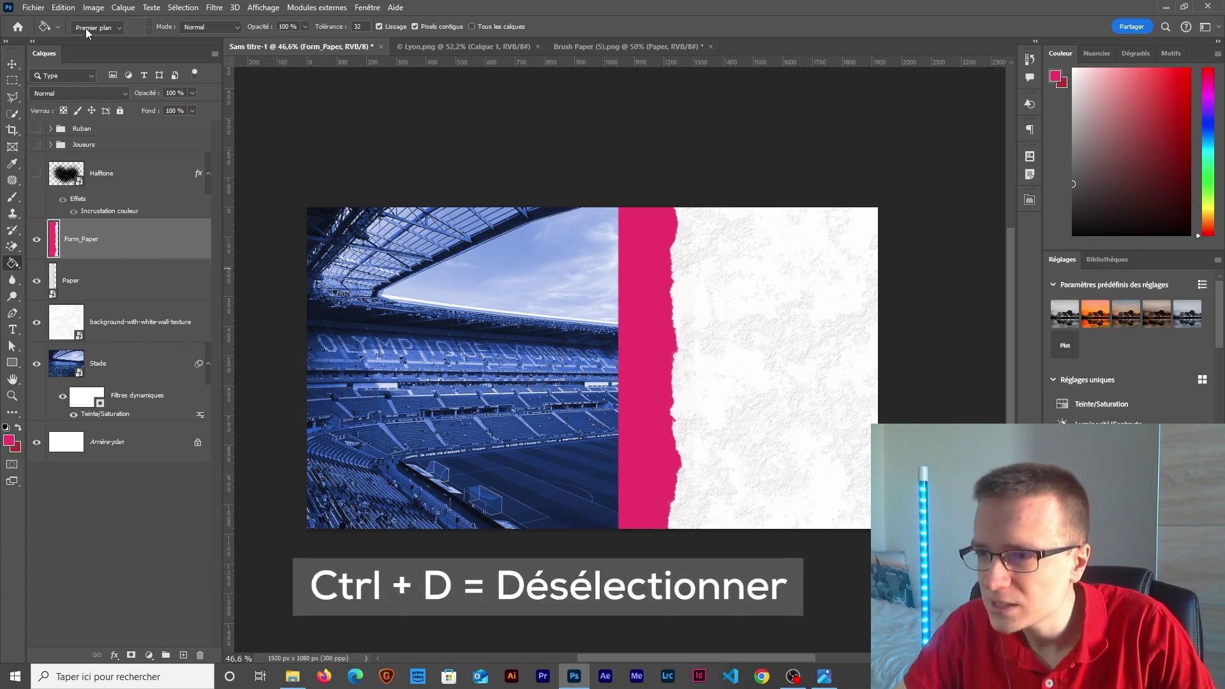
{"action": "left_click", "coordinate": [182, 8]}
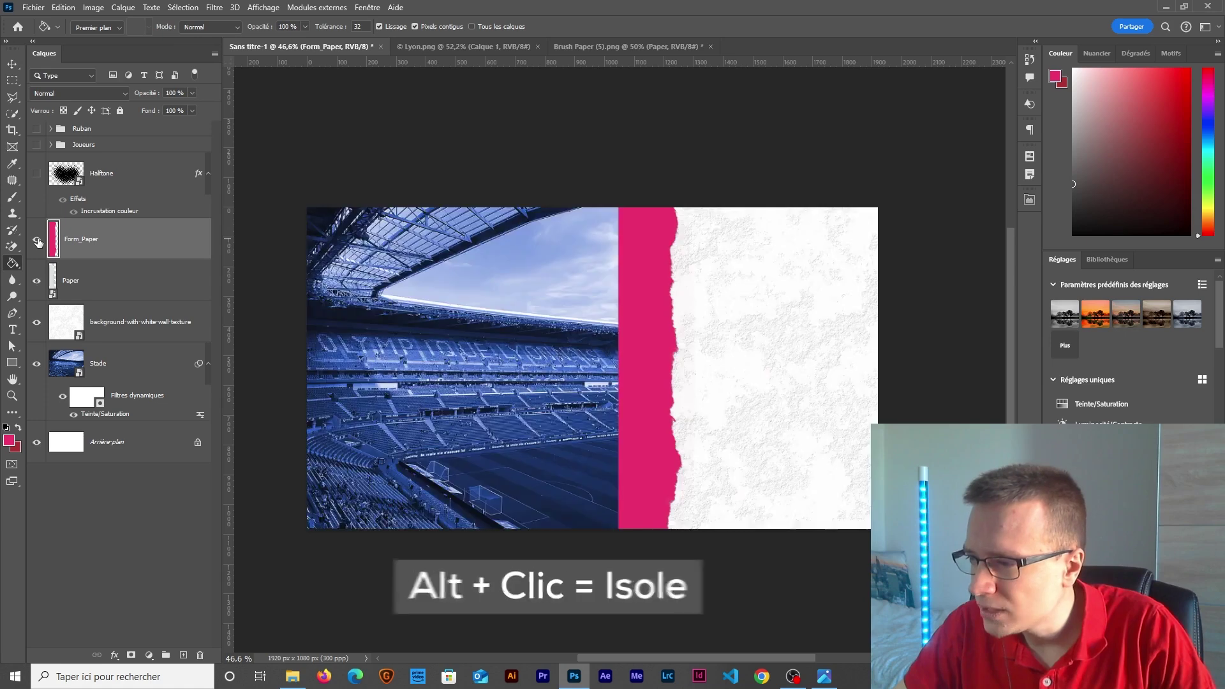
- Isolate Form_Paper, brush pink over the whole canvas area left of the torn strip, and show the other layers again
{"action": "left_click", "coordinate": [37, 239], "text": "alt"}
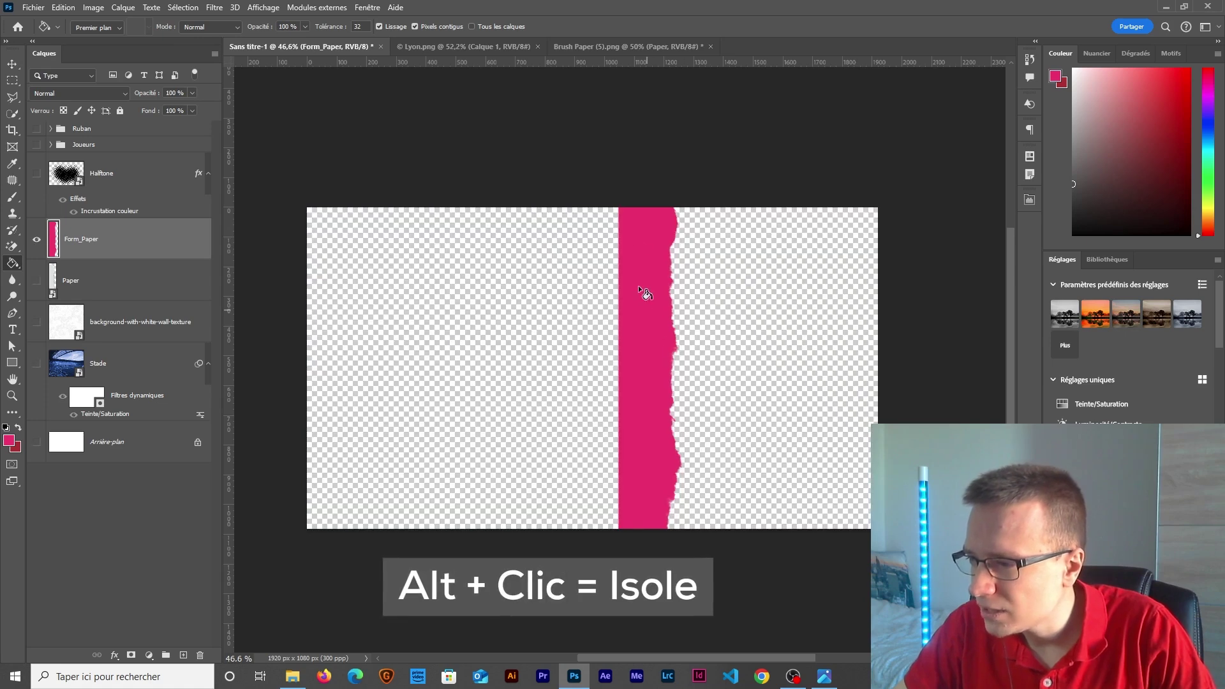
{"action": "key", "text": "i"}
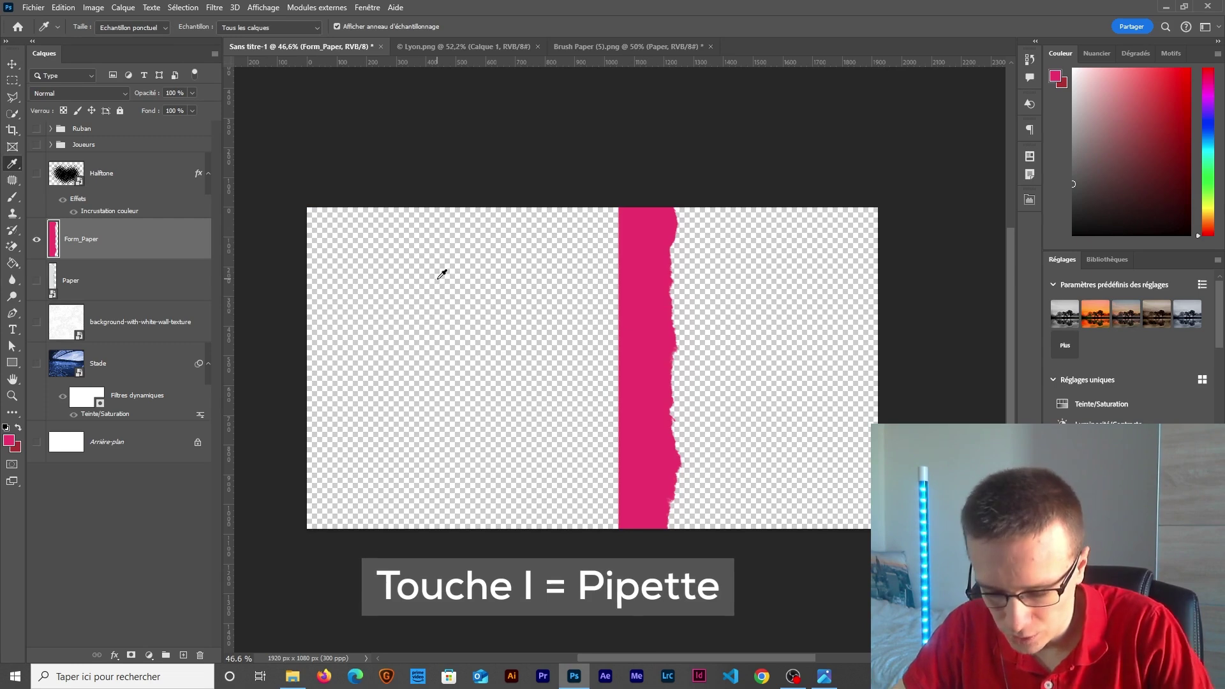
{"action": "key", "text": "b"}
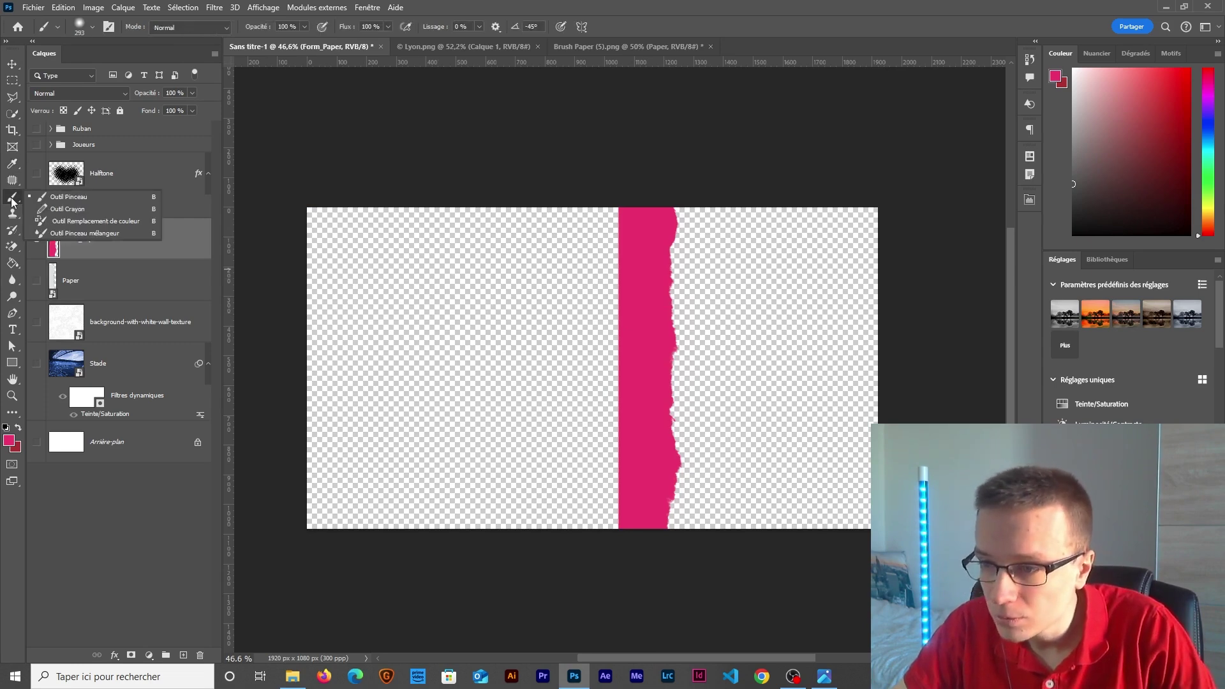
{"action": "mouse_move", "coordinate": [459, 342]}
{"action": "left_mouse_down"}
{"action": "mouse_move", "coordinate": [474, 474]}
{"action": "mouse_move", "coordinate": [511, 348]}
{"action": "mouse_move", "coordinate": [482, 348]}
{"action": "mouse_move", "coordinate": [503, 350]}
{"action": "mouse_move", "coordinate": [492, 307]}
{"action": "left_mouse_up"}
{"action": "mouse_move", "coordinate": [616, 225]}
{"action": "left_mouse_down"}
{"action": "mouse_move", "coordinate": [328, 217]}
{"action": "mouse_move", "coordinate": [301, 240]}
{"action": "mouse_move", "coordinate": [330, 566]}
{"action": "mouse_move", "coordinate": [372, 247]}
{"action": "mouse_move", "coordinate": [377, 386]}
{"action": "mouse_move", "coordinate": [356, 231]}
{"action": "mouse_move", "coordinate": [348, 336]}
{"action": "mouse_move", "coordinate": [384, 333]}
{"action": "mouse_move", "coordinate": [427, 280]}
{"action": "mouse_move", "coordinate": [412, 239]}
{"action": "mouse_move", "coordinate": [590, 245]}
{"action": "mouse_move", "coordinate": [596, 291]}
{"action": "mouse_move", "coordinate": [591, 458]}
{"action": "mouse_move", "coordinate": [565, 516]}
{"action": "mouse_move", "coordinate": [371, 524]}
{"action": "mouse_move", "coordinate": [451, 414]}
{"action": "mouse_move", "coordinate": [491, 256]}
{"action": "mouse_move", "coordinate": [386, 483]}
{"action": "mouse_move", "coordinate": [465, 307]}
{"action": "mouse_move", "coordinate": [530, 380]}
{"action": "mouse_move", "coordinate": [568, 337]}
{"action": "mouse_move", "coordinate": [542, 503]}
{"action": "mouse_move", "coordinate": [426, 490]}
{"action": "mouse_move", "coordinate": [583, 474]}
{"action": "mouse_move", "coordinate": [631, 419]}
{"action": "mouse_move", "coordinate": [596, 500]}
{"action": "left_mouse_up"}
{"action": "key", "text": "v"}
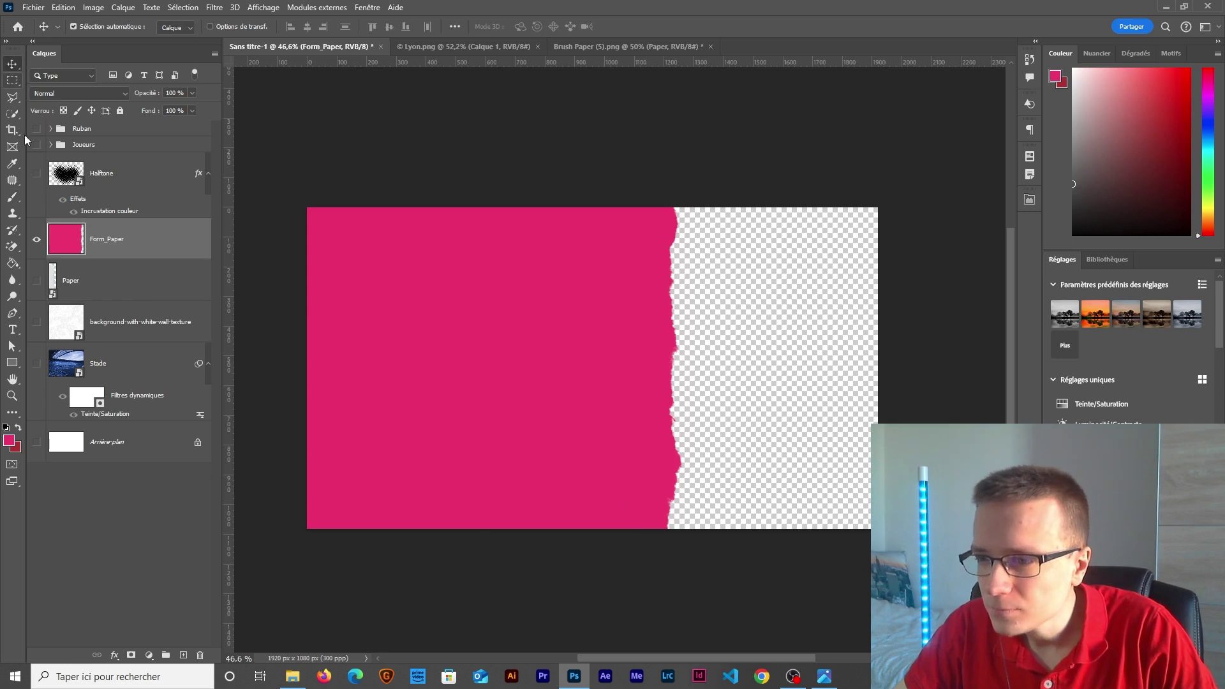
{"action": "left_click", "coordinate": [37, 241], "text": "alt"}
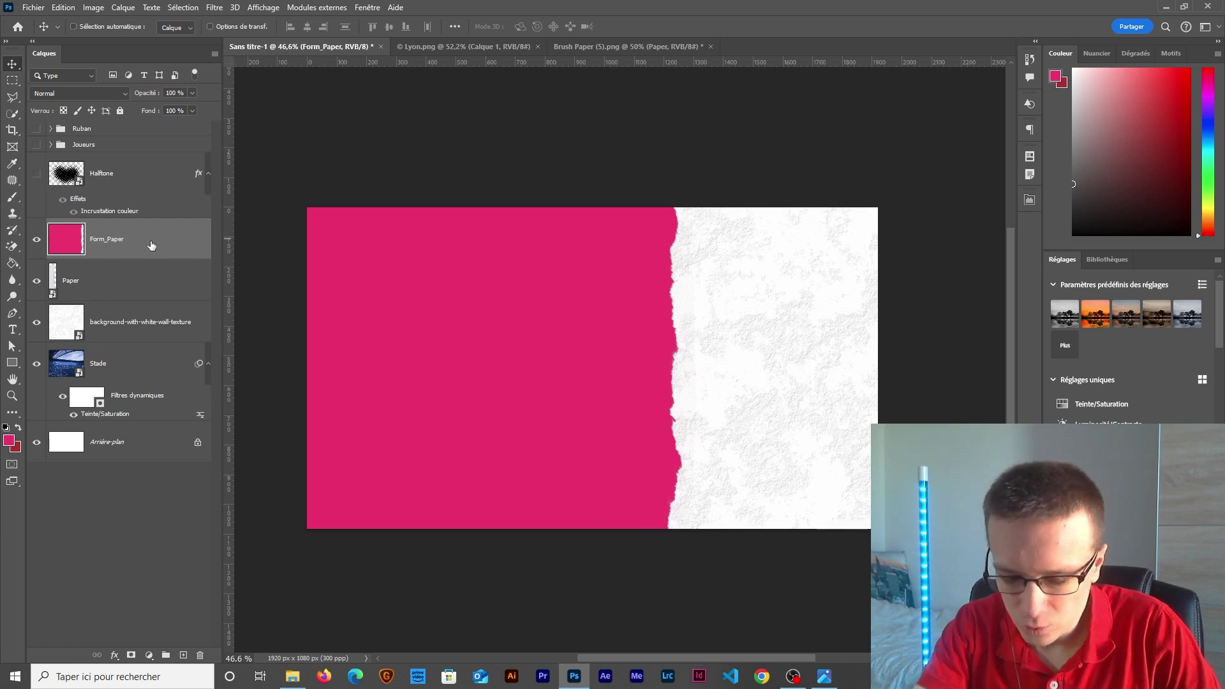
- Tilt Form_Paper slightly counterclockwise, checking against the Lyon.png reference, and paint its uncovered upper-left corner pink with the Paper layer hidden
{"action": "key", "text": "ctrl+t"}
{"action": "left_click_drag", "start_coordinate": [504, 536], "coordinate": [514, 541]}
{"action": "left_click_drag", "start_coordinate": [780, 178], "coordinate": [785, 135]}
{"action": "left_click_drag", "start_coordinate": [654, 395], "coordinate": [658, 487]}
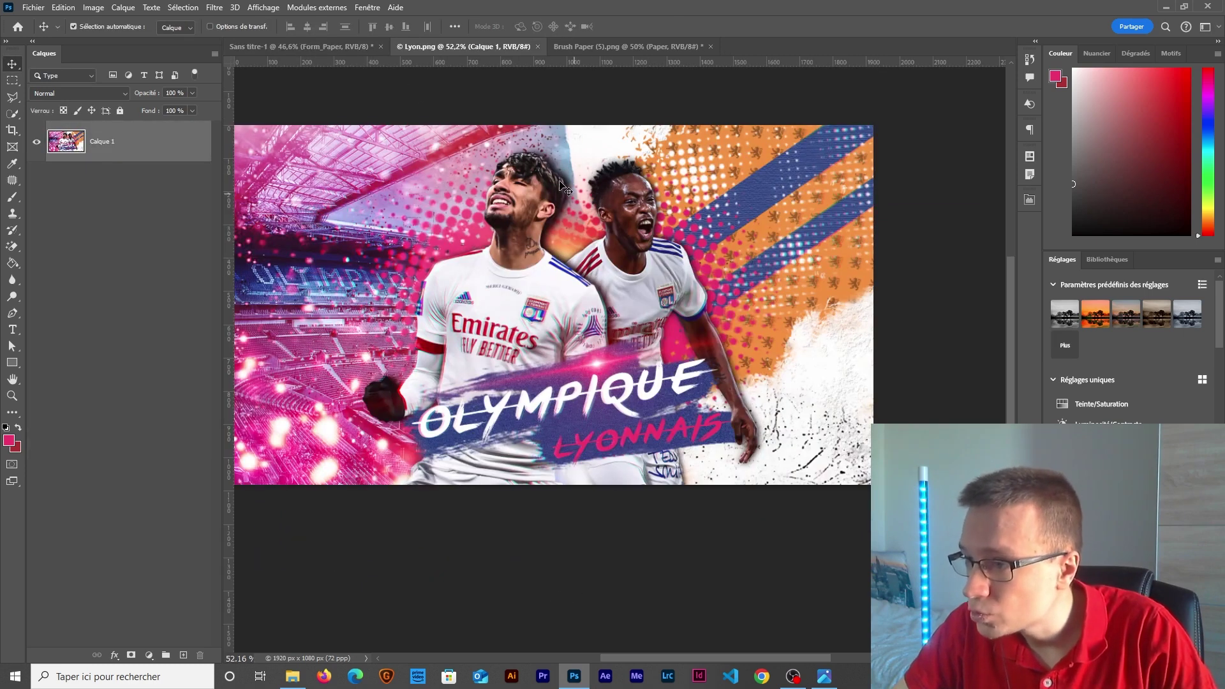
{"action": "left_click", "coordinate": [300, 46]}
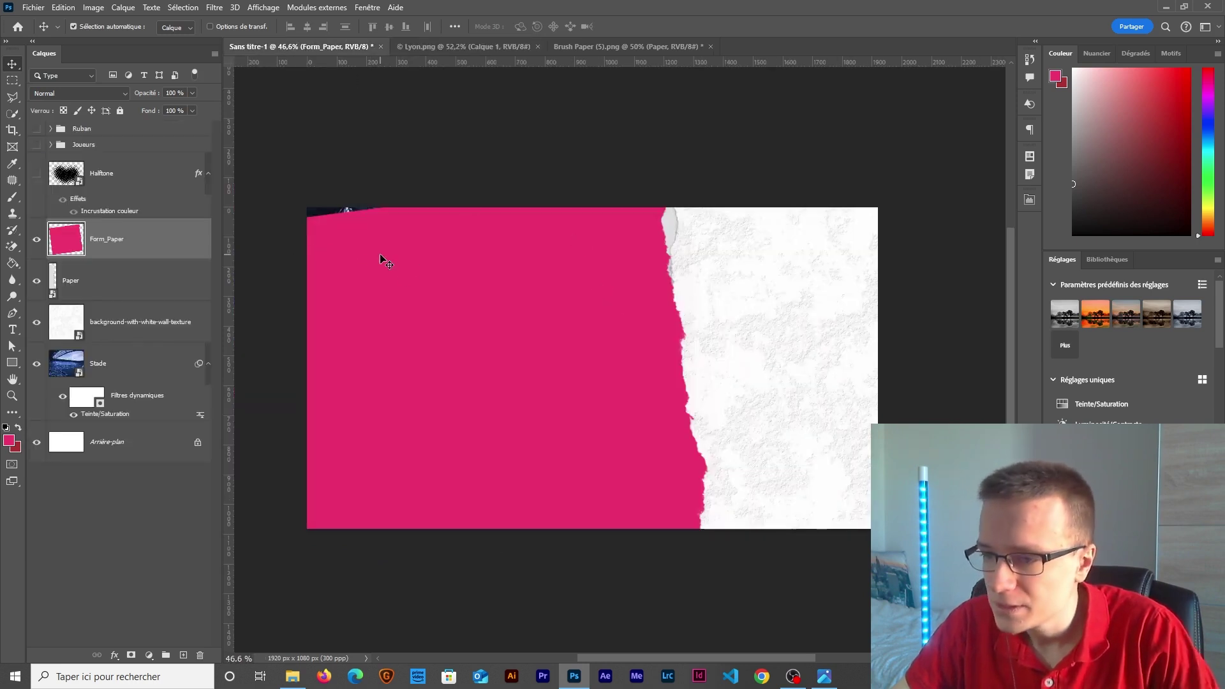
{"action": "key", "text": "i"}
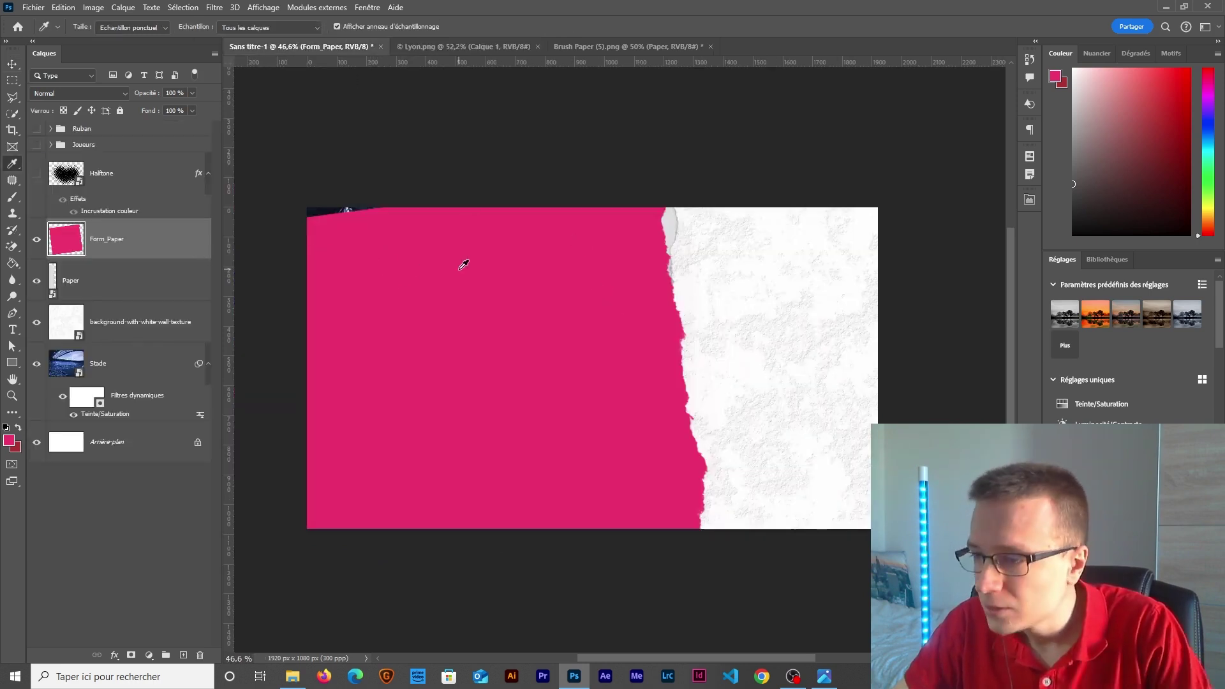
{"action": "key", "text": "b"}
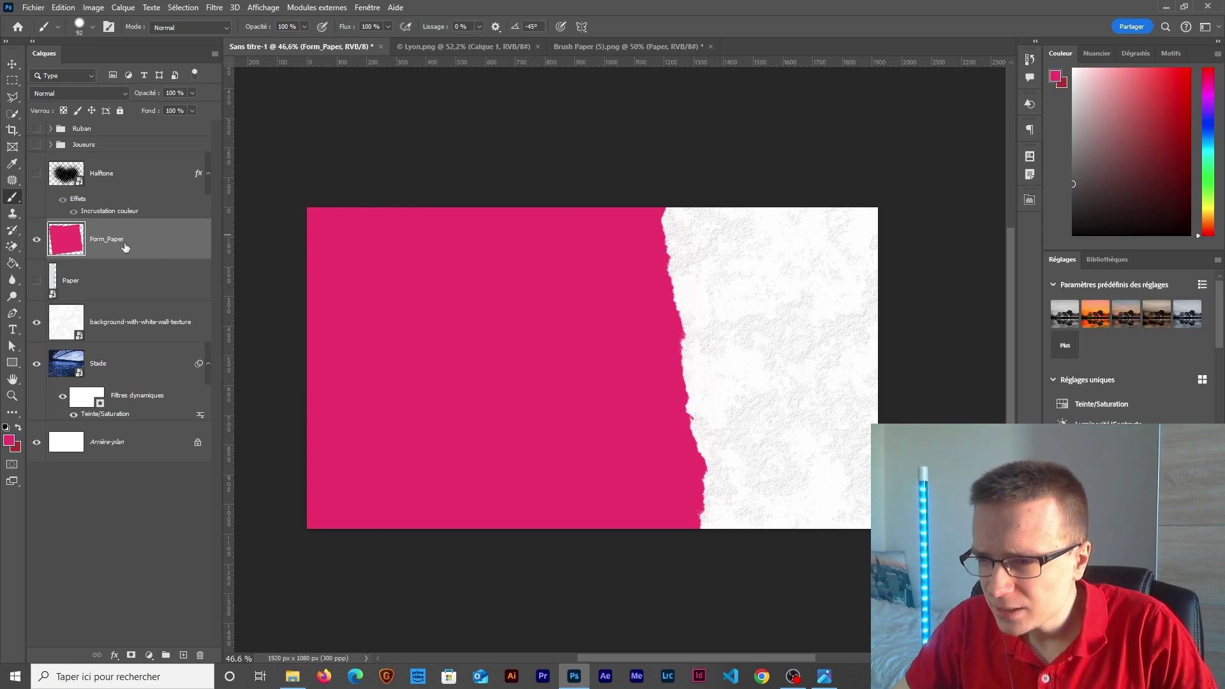
- Move Form_Paper beneath the Stade layer and make Stade a clipping mask on it
{"action": "left_click_drag", "start_coordinate": [126, 247], "coordinate": [96, 426]}
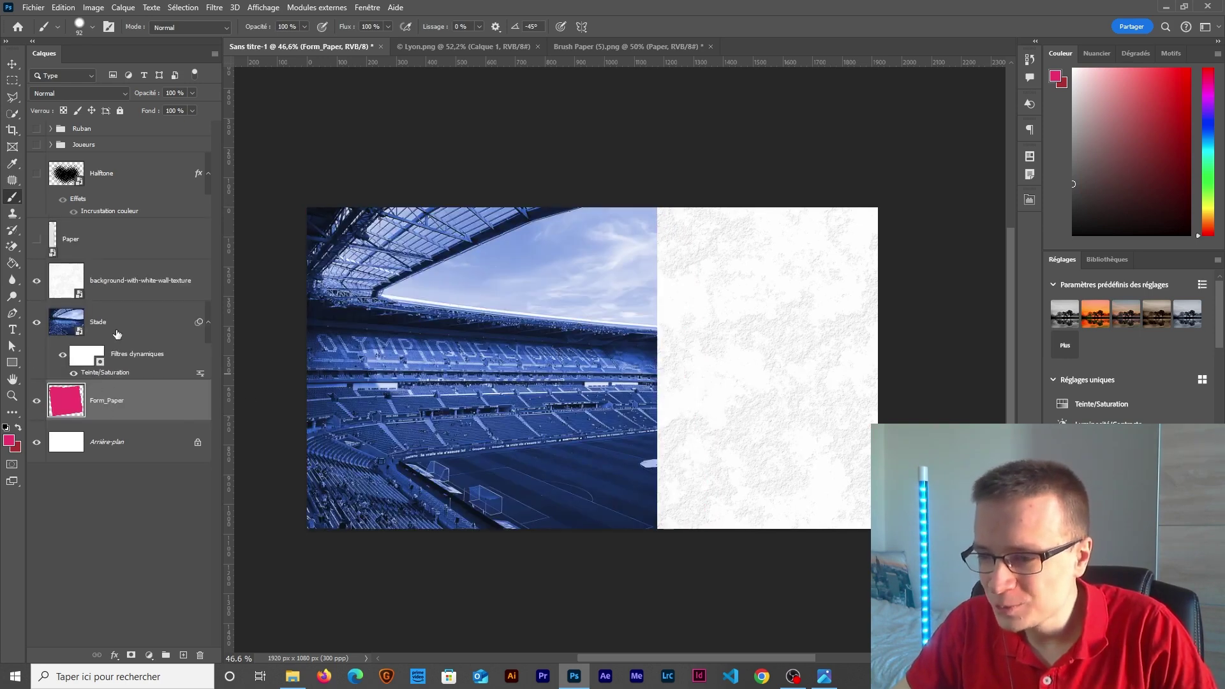
{"action": "left_click", "coordinate": [124, 332]}
{"action": "right_click", "coordinate": [134, 331]}
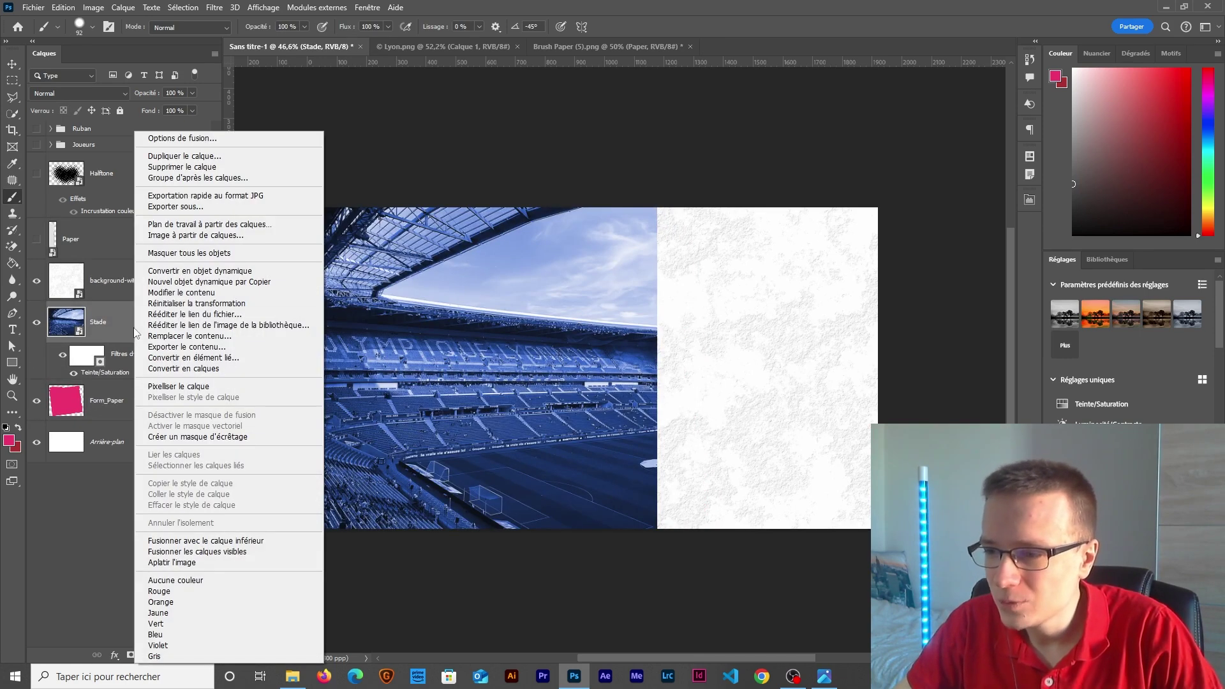
{"action": "left_click", "coordinate": [186, 437]}
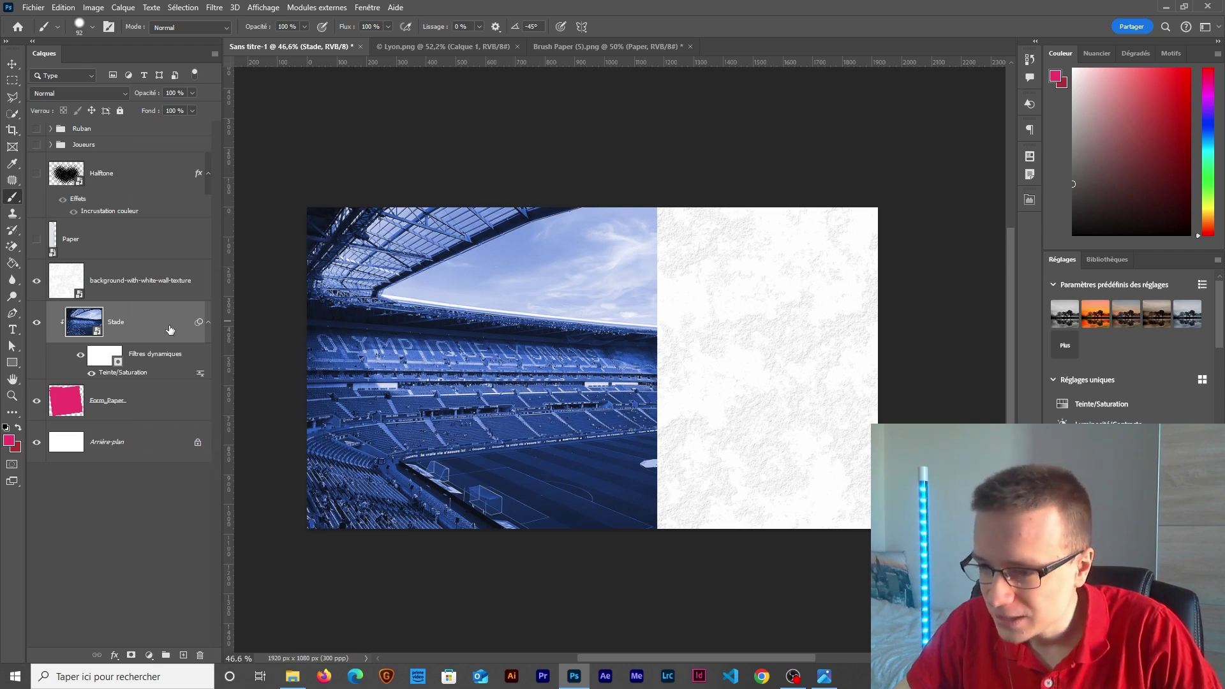
- Move the white wall texture layer below Form_Paper and rename it "Texture"
{"action": "left_click_drag", "start_coordinate": [141, 280], "coordinate": [128, 426]}
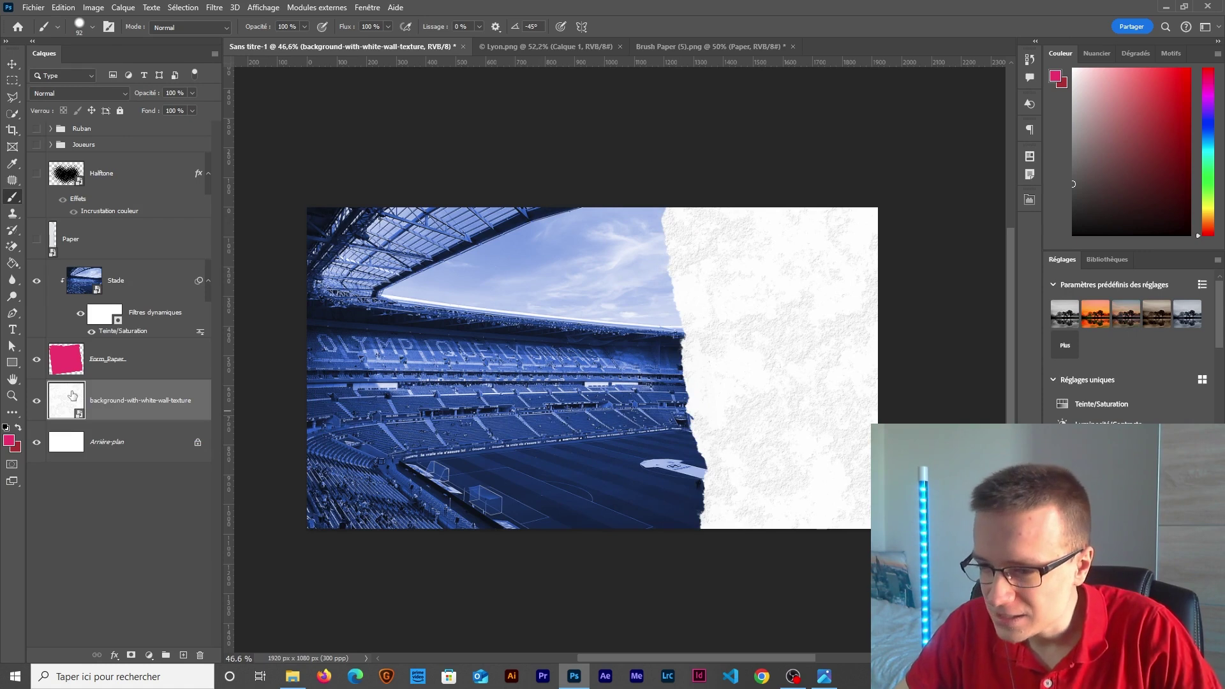
{"action": "type", "text": "T"}
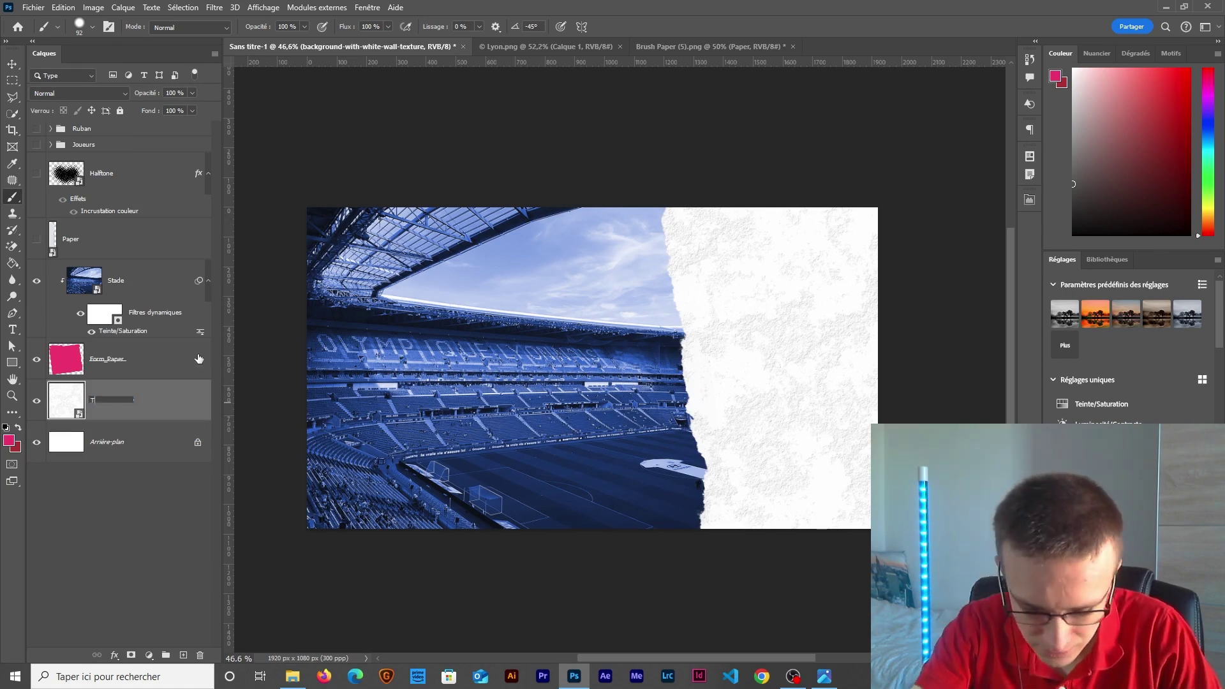
{"action": "type", "text": "exture"}
{"action": "key", "text": "Return"}
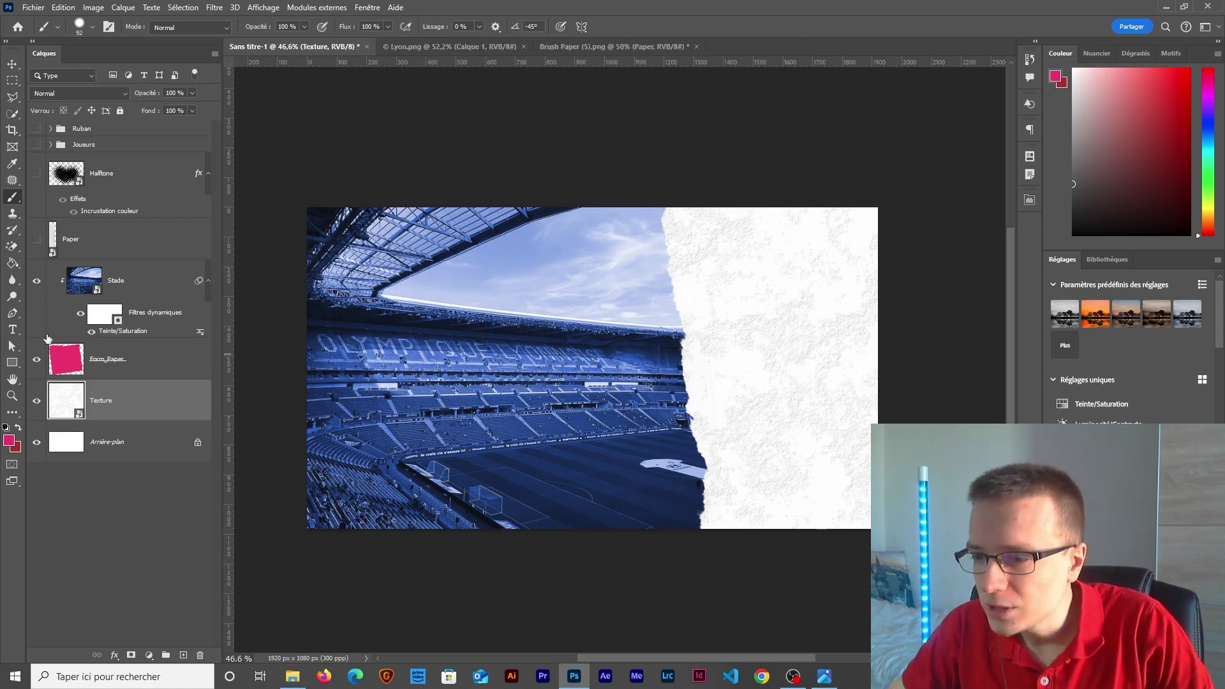
- View Form_Paper in isolation, and release and recreate Stade's clipping mask to compare the effect
{"action": "left_click", "coordinate": [36, 360], "text": "alt"}
{"action": "left_click", "coordinate": [35, 360], "text": "alt"}
{"action": "left_click", "coordinate": [120, 293]}
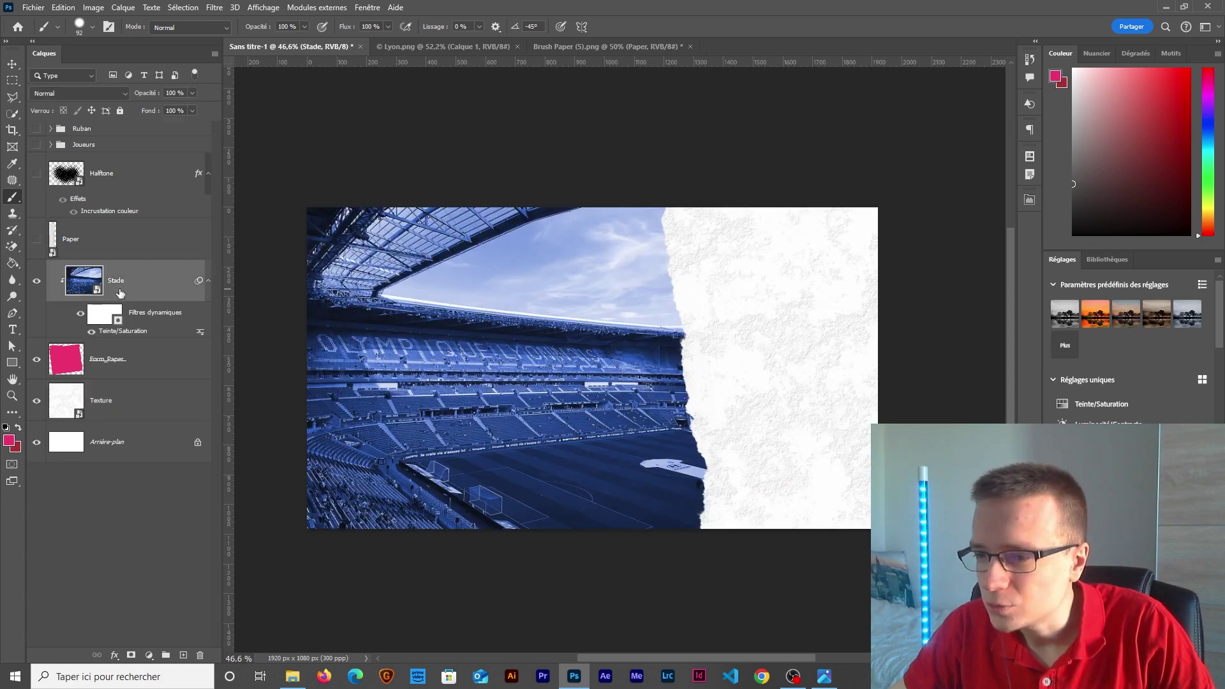
{"action": "left_click", "coordinate": [130, 336], "text": "alt"}
{"action": "right_click", "coordinate": [131, 285]}
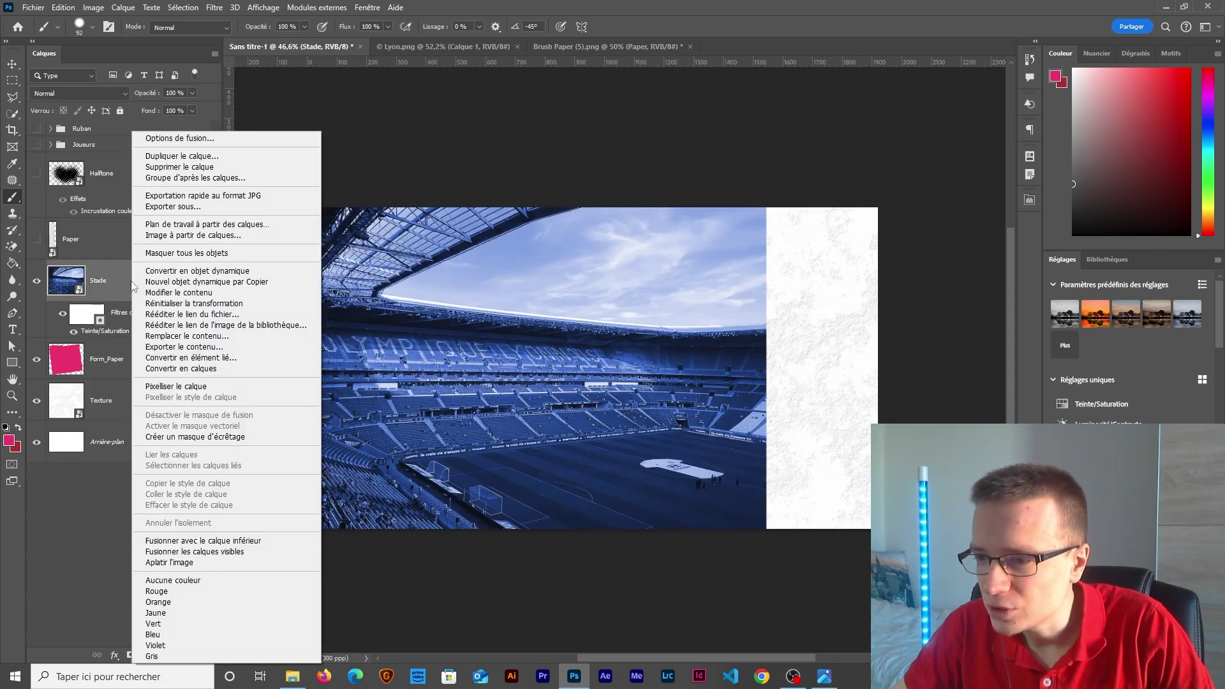
{"action": "left_click", "coordinate": [191, 438]}
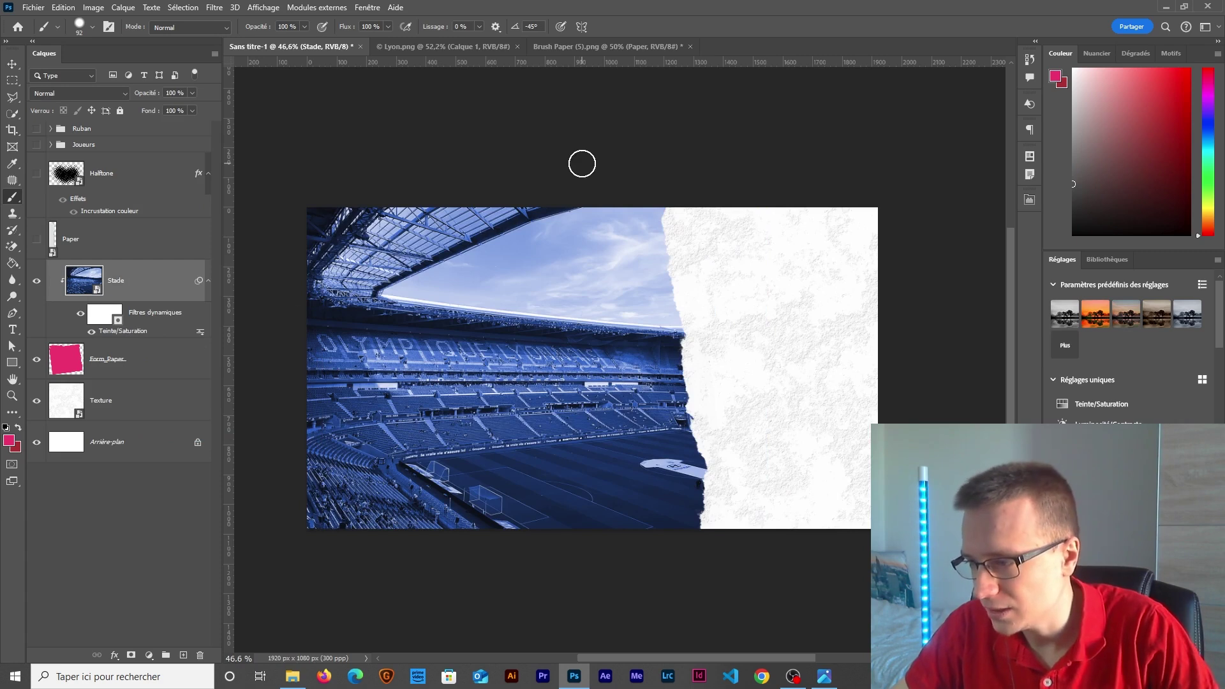
- Delete the unneeded Paper layer and show the Ruban, Joueurs and Halftone layers again
{"action": "left_click", "coordinate": [147, 254]}
{"action": "key", "text": "Delete"}
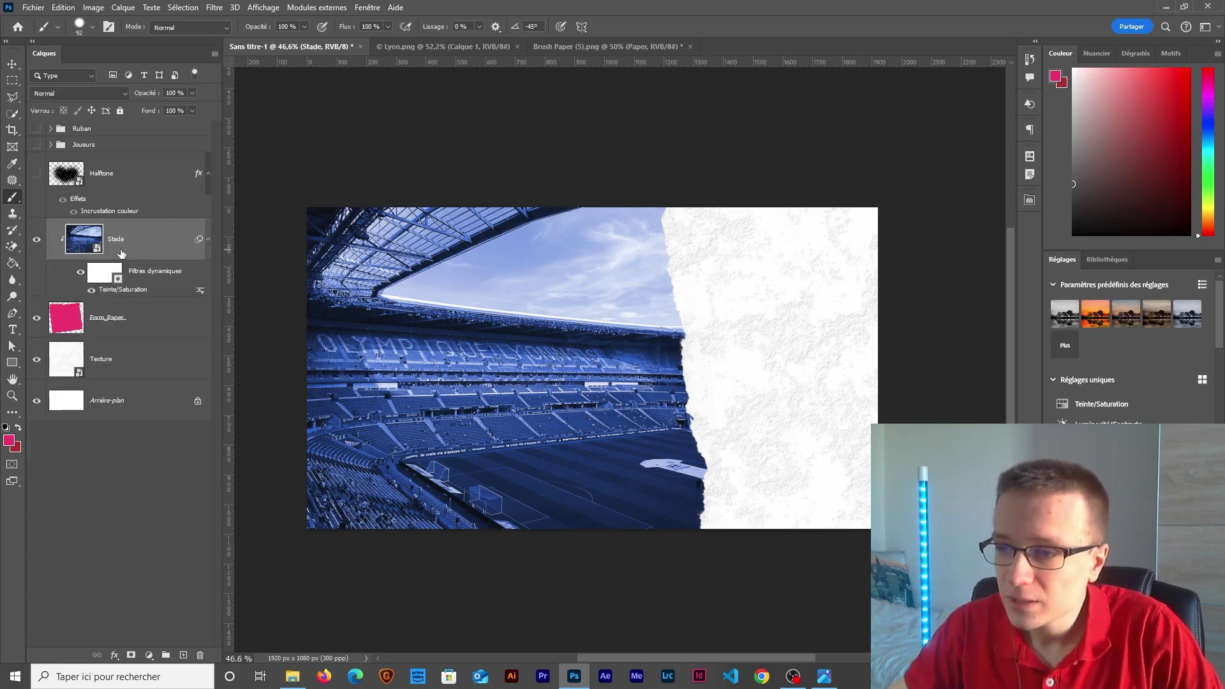
{"action": "left_click", "coordinate": [37, 128]}
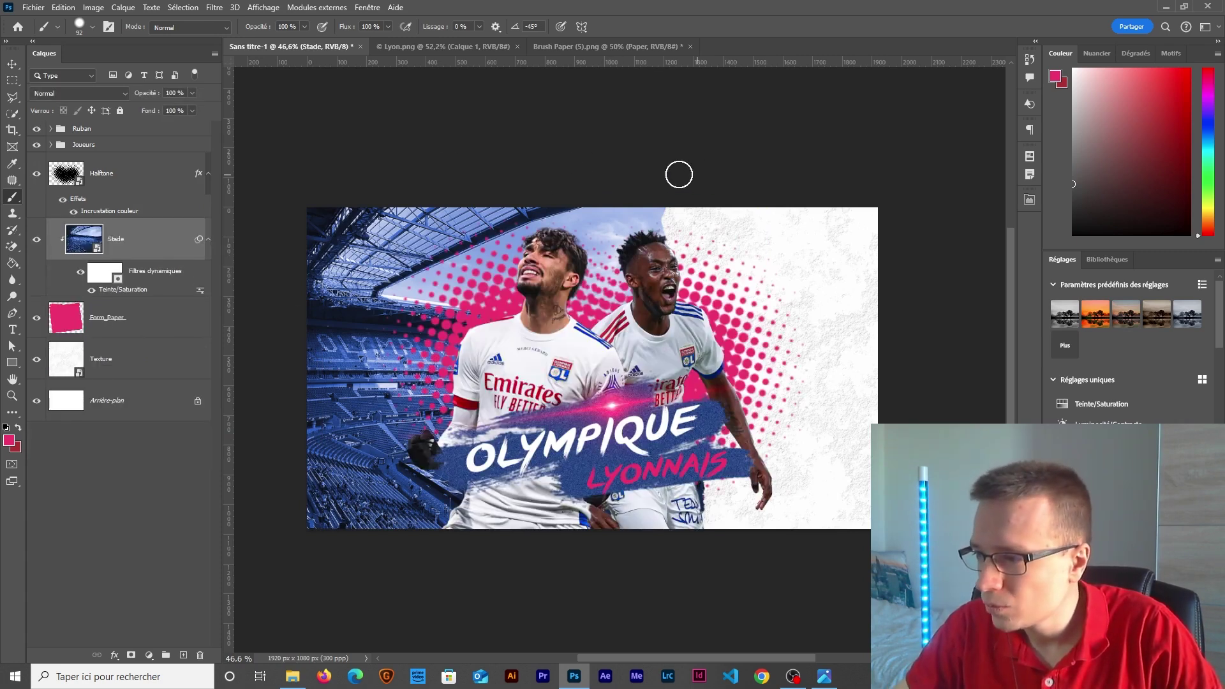
- Group the Stade and Form_Paper layers together and name the group "Stade"
{"action": "left_click", "coordinate": [118, 322], "text": "ctrl"}
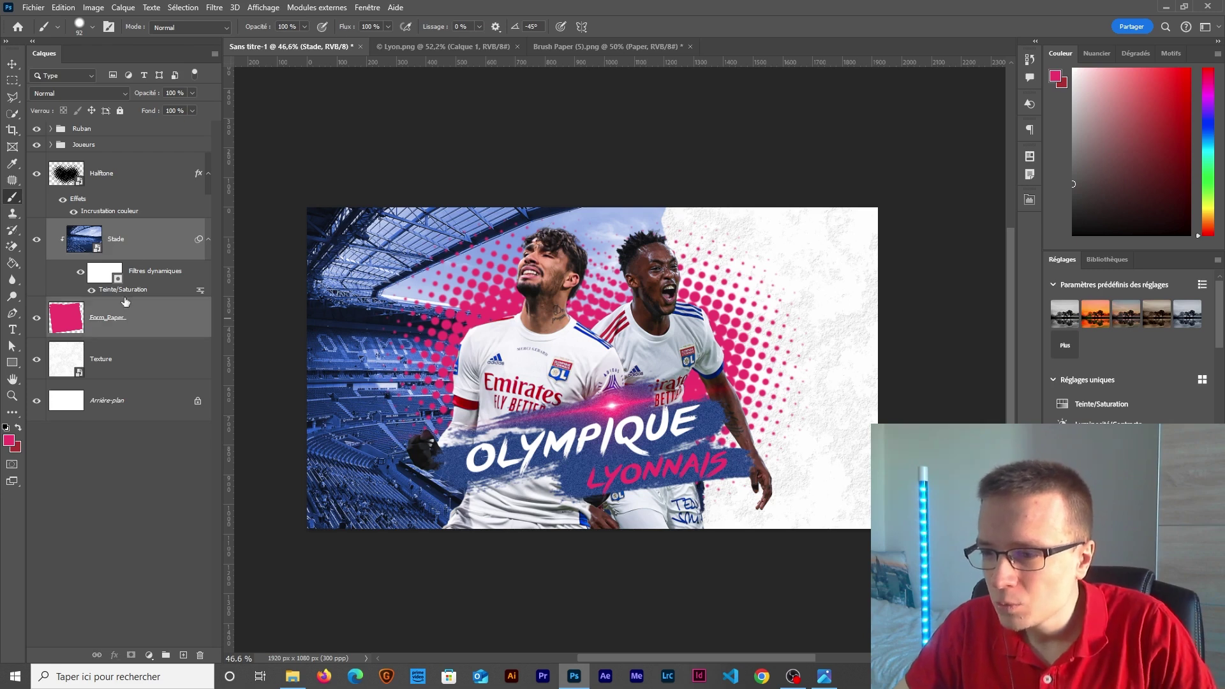
{"action": "key", "text": "ctrl+g"}
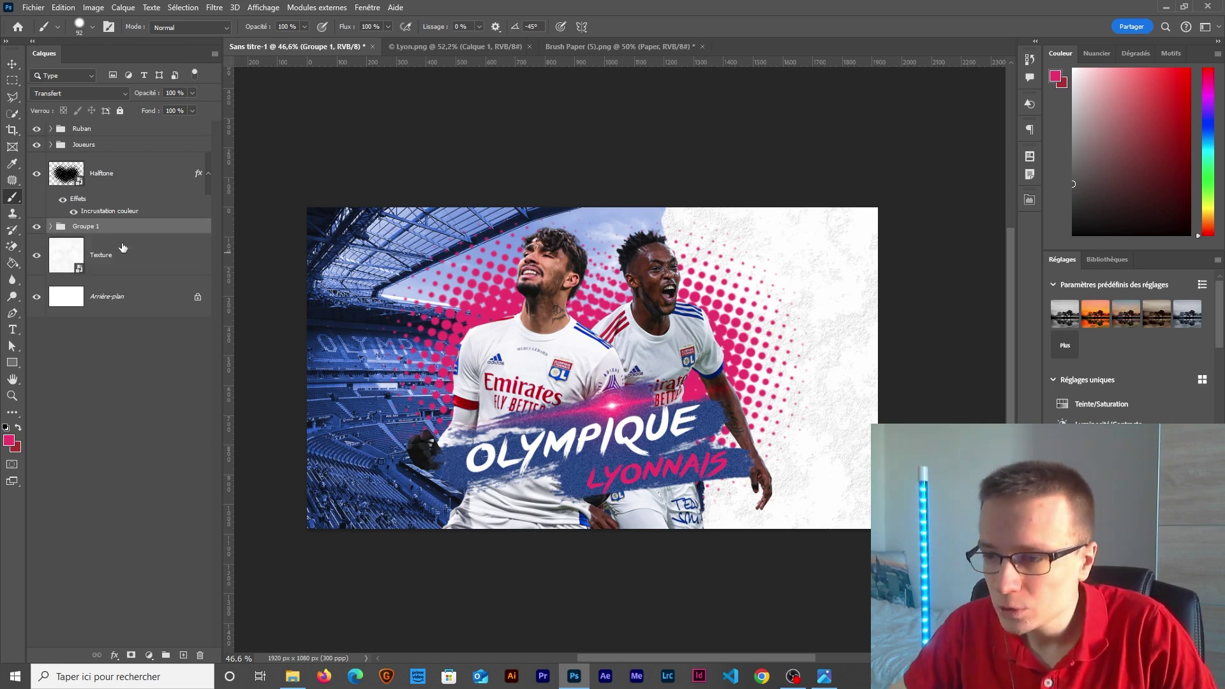
{"action": "type", "text": "Stad"}
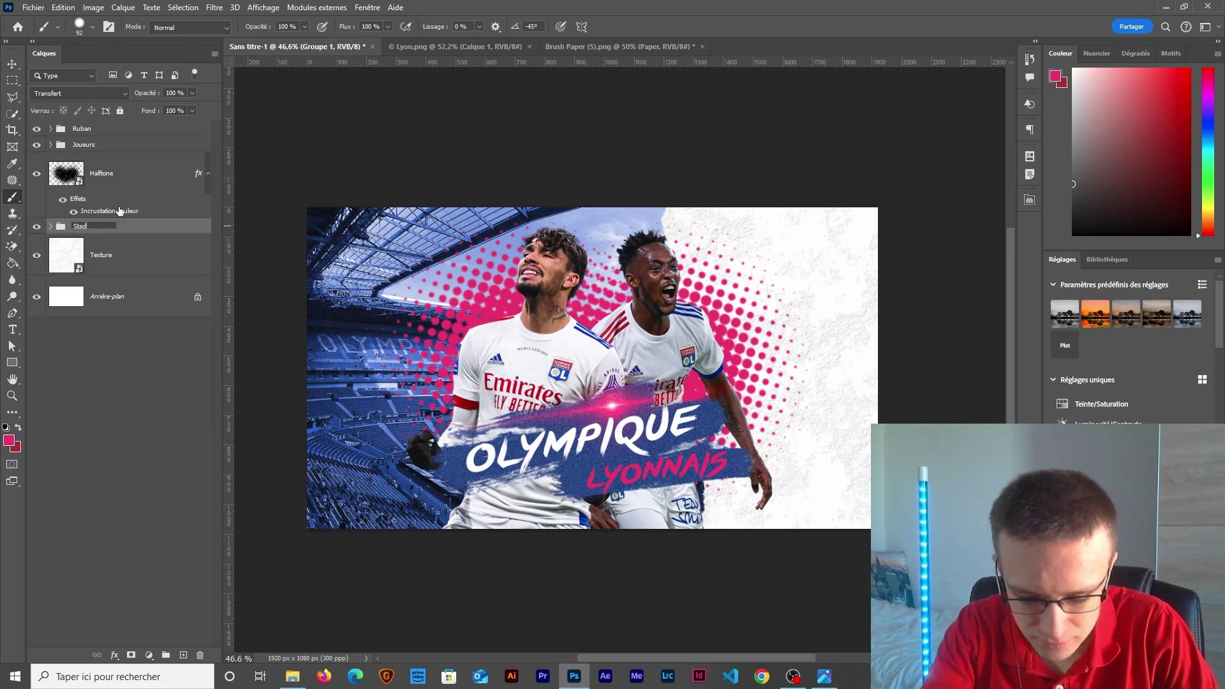
{"action": "type", "text": "e"}
{"action": "key", "text": "Return"}
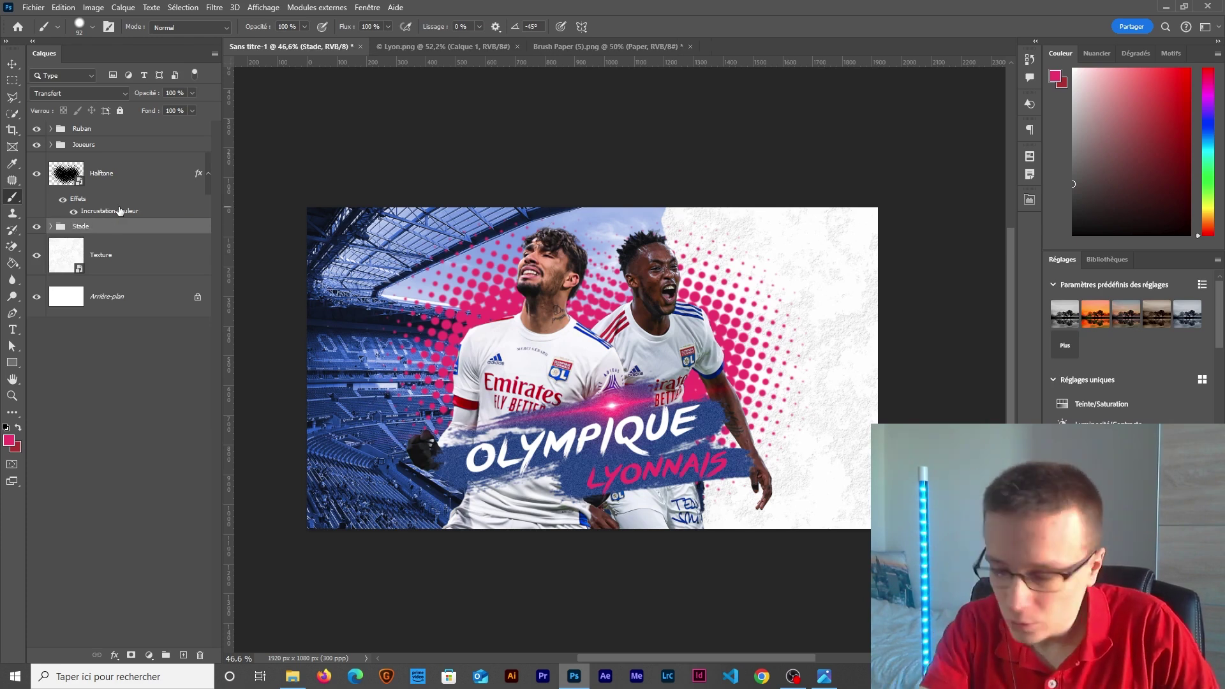
- Transform the Stade group to shift it horizontally left to X 449 px
{"action": "key", "text": "ctrl+t"}
{"action": "key", "text": "shift+Left"}
{"action": "key", "text": "shift+Left"}
{"action": "key", "text": "shift+Left"}
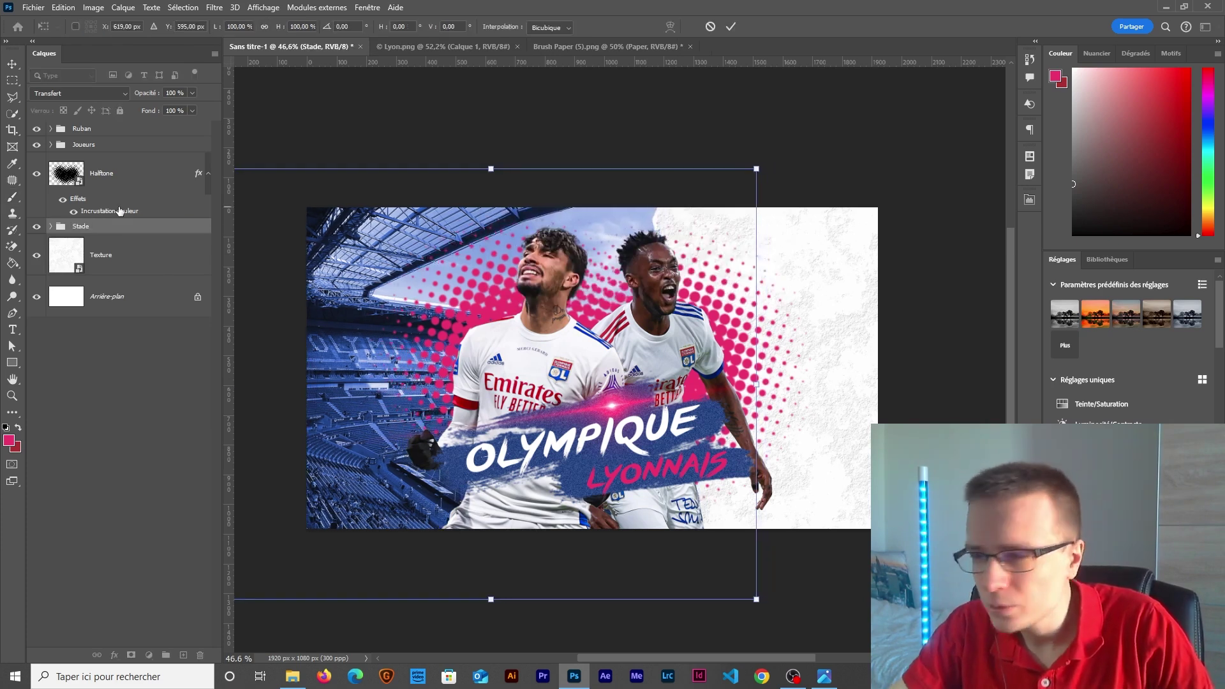
{"action": "key", "text": "shift+Left"}
{"action": "key", "text": "shift+Left"}
{"action": "key", "text": "shift+Left"}
{"action": "key", "text": "shift+Left"}
{"action": "key", "text": "shift+Left"}
{"action": "key", "text": "shift+Left"}
{"action": "key", "text": "shift+Left"}
{"action": "key", "text": "shift+Left"}
{"action": "key", "text": "shift+Left"}
{"action": "key", "text": "shift+Left"}
{"action": "key", "text": "shift+Left"}
{"action": "key", "text": "shift+Left"}
{"action": "key", "text": "shift+Left"}
{"action": "key", "text": "shift+Left"}
{"action": "key", "text": "shift+Left"}
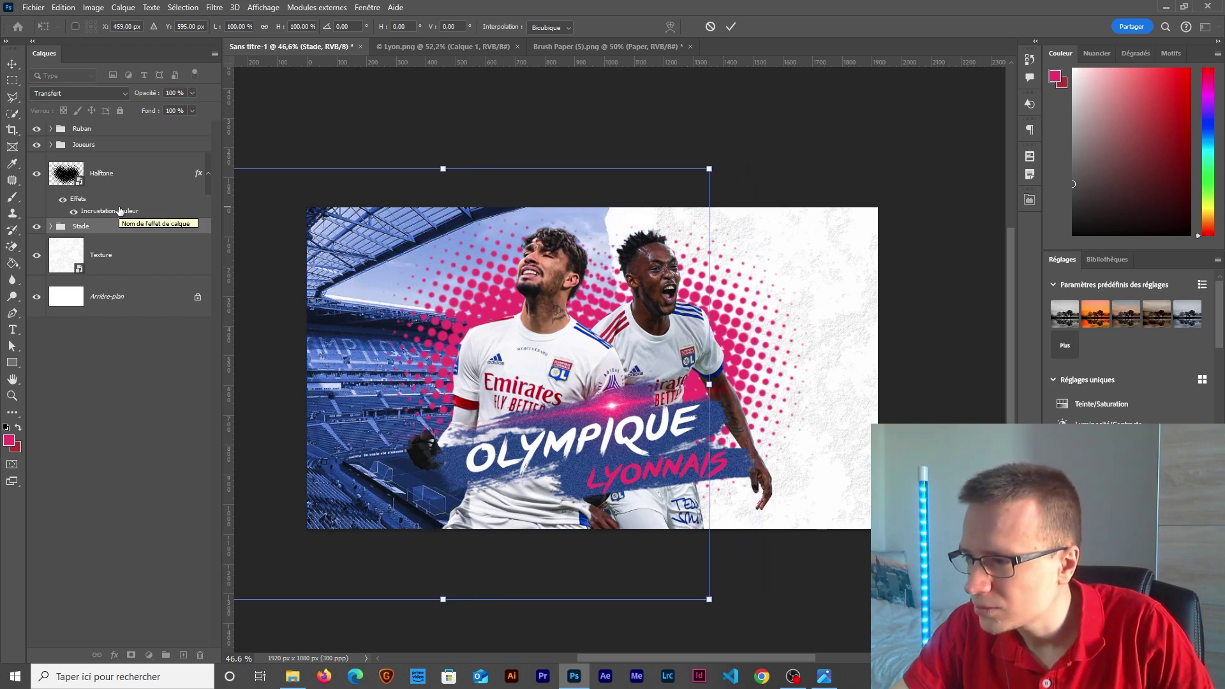
{"action": "key", "text": "shift+Left"}
{"action": "key", "text": "shift+Left"}
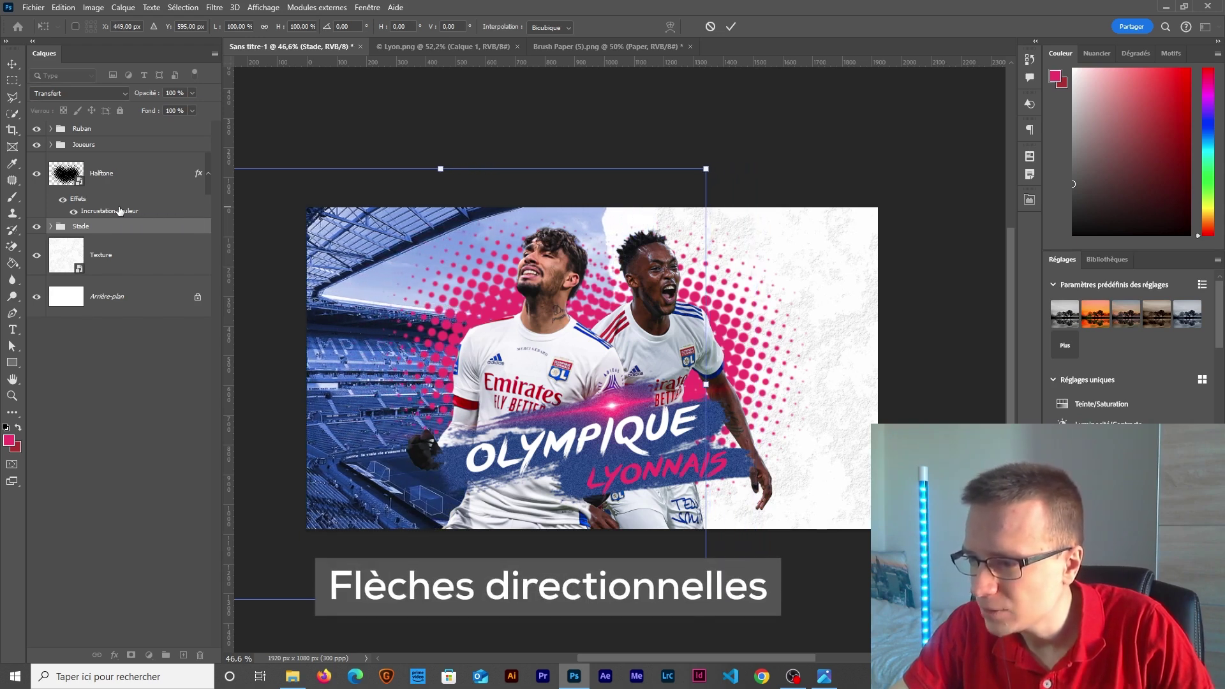
{"action": "key", "text": "Return"}
- Shift only the clipped Stade photo back to the right inside the torn-paper shape of its group
{"action": "left_click", "coordinate": [50, 226]}
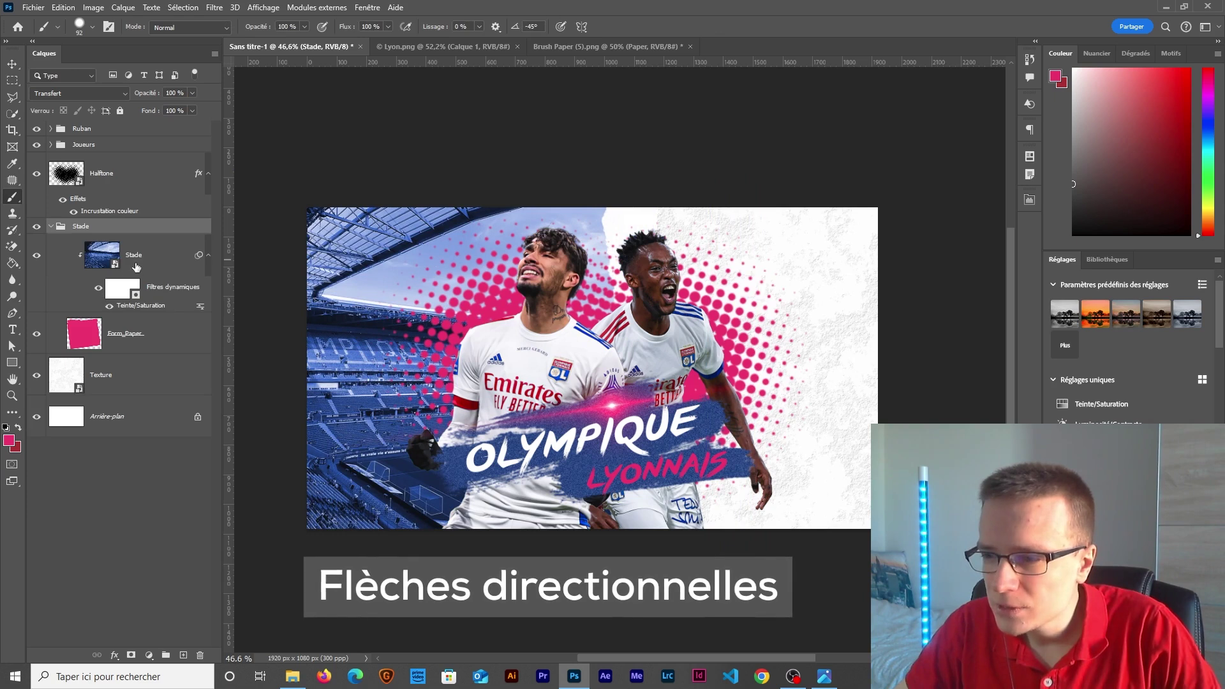
{"action": "left_click", "coordinate": [136, 267]}
{"action": "key", "text": "ctrl+t"}
{"action": "key", "text": "Return"}
{"action": "key", "text": "shift+Right"}
{"action": "key", "text": "shift+Right"}
{"action": "key", "text": "shift+Right"}
{"action": "key", "text": "shift+Right"}
{"action": "key", "text": "shift+Right"}
{"action": "key", "text": "shift+Right"}
{"action": "key", "text": "shift+Right"}
{"action": "key", "text": "shift+Right"}
{"action": "key", "text": "shift+Right"}
{"action": "key", "text": "shift+Right"}
{"action": "key", "text": "shift+Right"}
{"action": "key", "text": "shift+Right"}
{"action": "key", "text": "shift+Right"}
{"action": "key", "text": "shift+Right"}
{"action": "key", "text": "shift+Right"}
{"action": "key", "text": "shift+Right"}
{"action": "key", "text": "shift+Right"}
{"action": "key", "text": "shift+Right"}
{"action": "key", "text": "shift+Right"}
{"action": "key", "text": "shift+Right"}
{"action": "key", "text": "Return"}
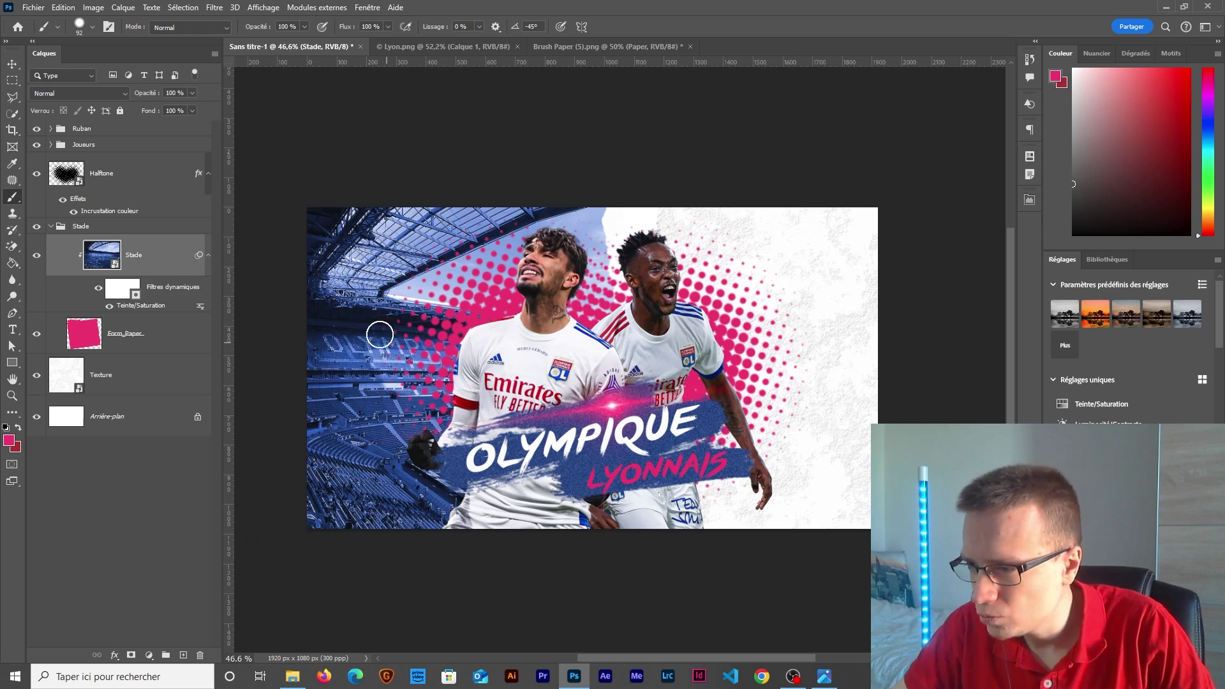
- Transform the Texture layer to shift it horizontally left to X 1447 px
{"action": "key", "text": "alt+bracketleft"}
{"action": "key", "text": "alt+bracketleft"}
{"action": "key", "text": "ctrl+t"}
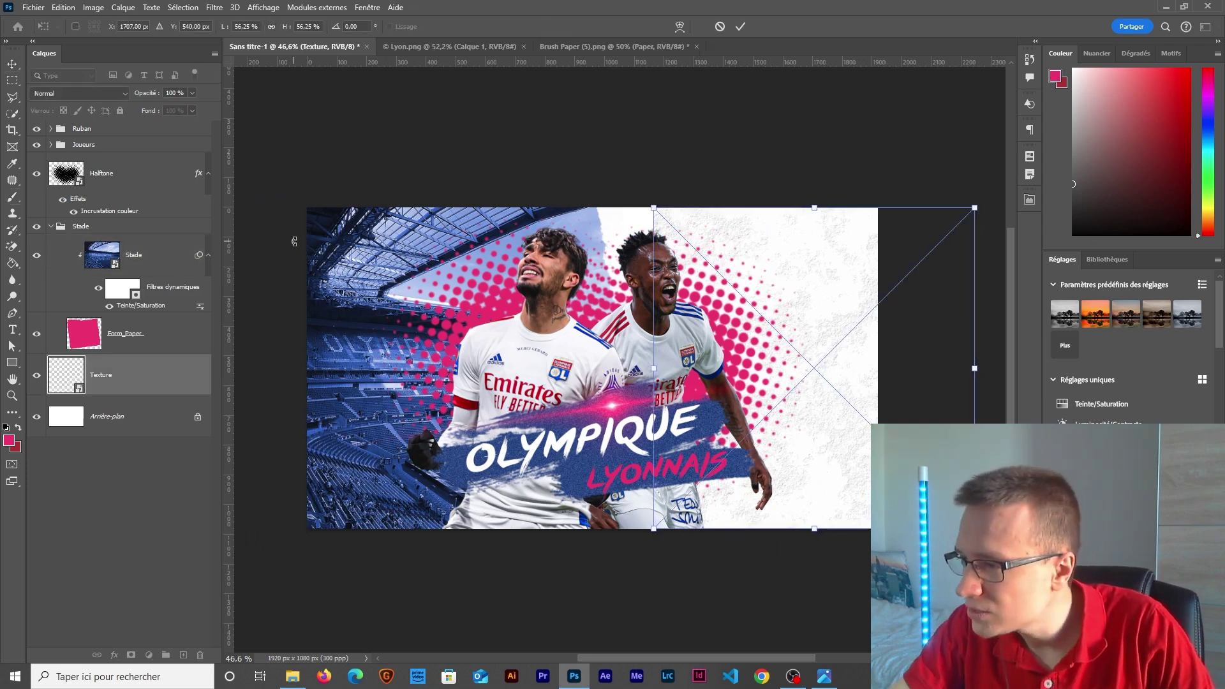
{"action": "key", "text": "shift+Left"}
{"action": "key", "text": "shift+Left"}
{"action": "key", "text": "shift+Left"}
{"action": "key", "text": "shift+Left"}
{"action": "key", "text": "shift+Left"}
{"action": "key", "text": "shift+Left"}
{"action": "key", "text": "shift+Left"}
{"action": "key", "text": "shift+Left"}
{"action": "key", "text": "shift+Left"}
{"action": "key", "text": "shift+Left"}
{"action": "key", "text": "shift+Left"}
{"action": "key", "text": "shift+Left"}
{"action": "key", "text": "shift+Left"}
{"action": "key", "text": "shift+Left"}
{"action": "key", "text": "shift+Left"}
{"action": "key", "text": "shift+Left"}
{"action": "key", "text": "shift+Left"}
{"action": "key", "text": "shift+Left"}
{"action": "key", "text": "shift+Left"}
{"action": "key", "text": "shift+Left"}
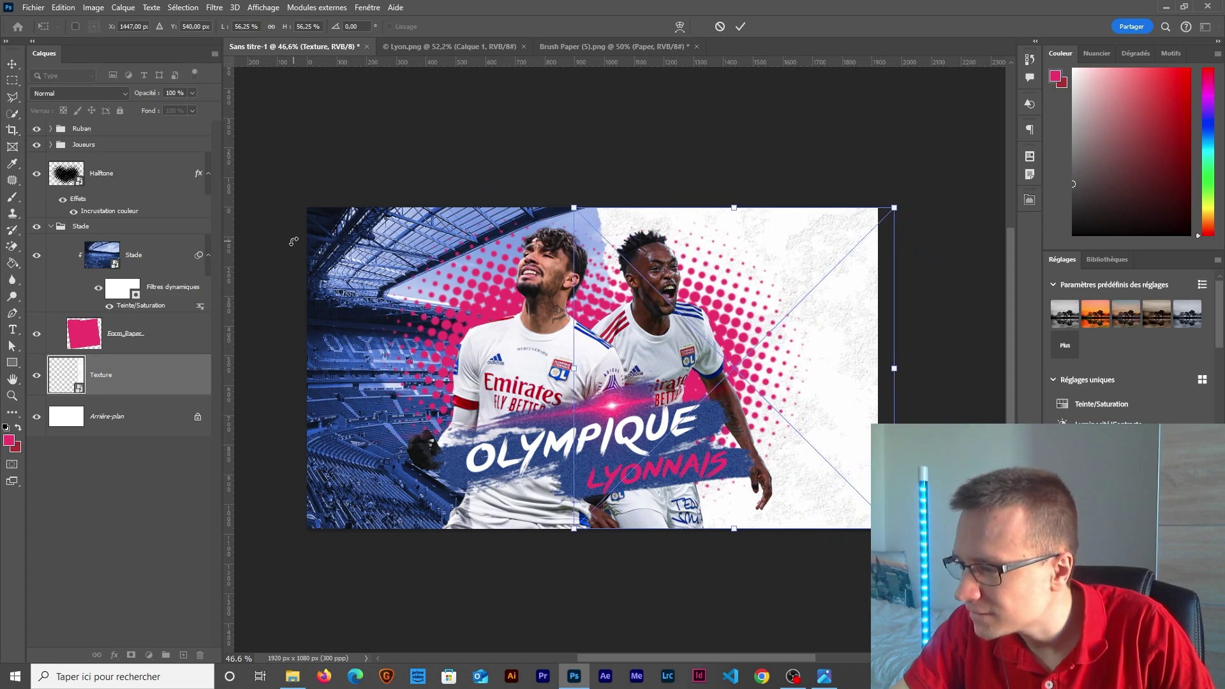
{"action": "key", "text": "Return"}
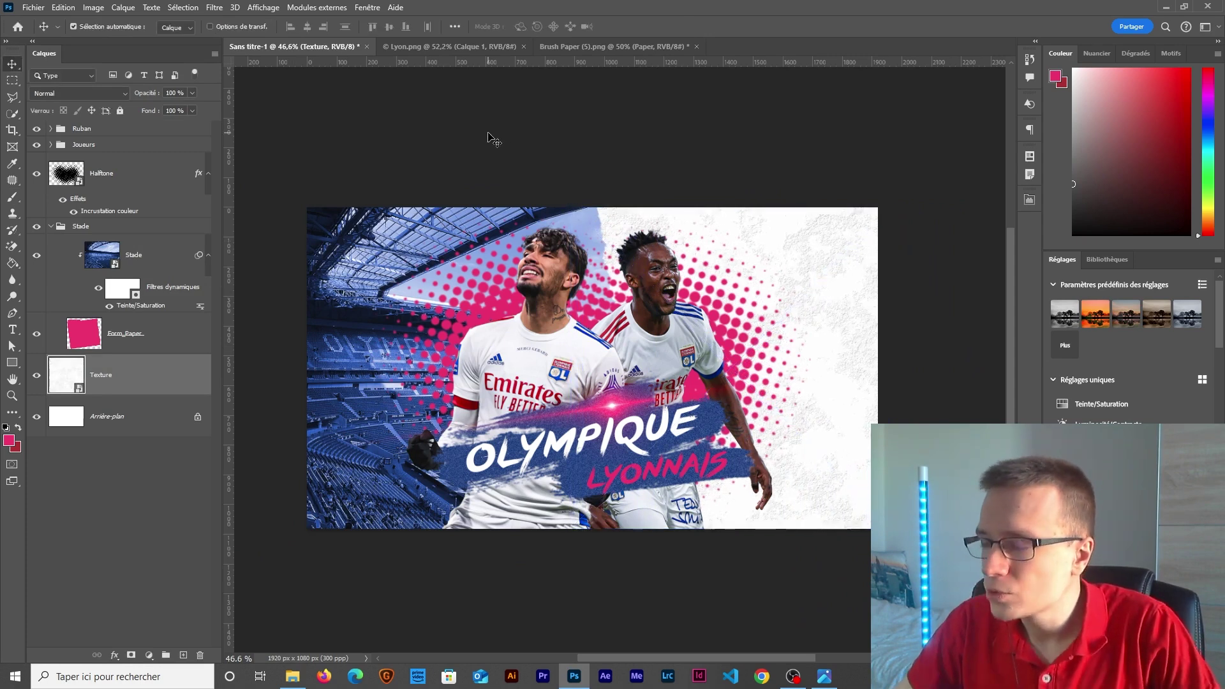
- Open 10.ShellPlay (Studio) (109).png, convert its layer to a smart object and rename it "Light"
{"action": "left_click", "coordinate": [292, 675]}
{"action": "left_click", "coordinate": [104, 404]}
{"action": "key", "text": "alt+Up"}
{"action": "left_click_drag", "start_coordinate": [295, 410], "coordinate": [648, 223]}
{"action": "right_click", "coordinate": [177, 152]}
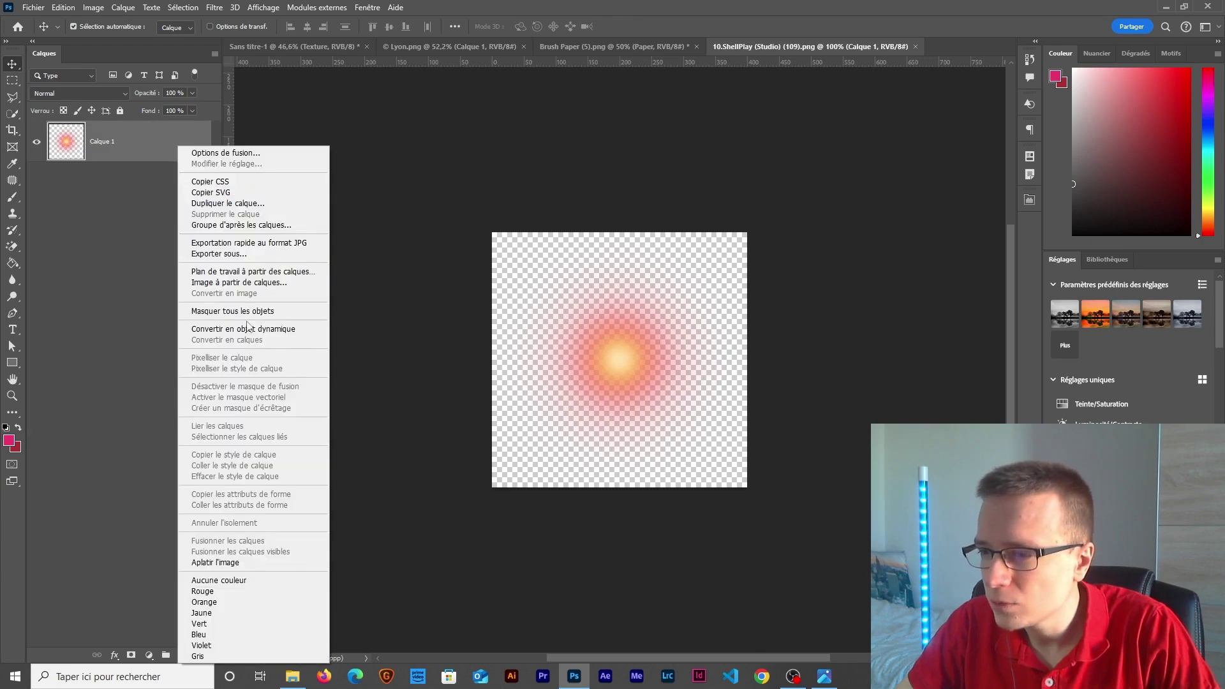
{"action": "left_click", "coordinate": [248, 329]}
{"action": "double_click", "coordinate": [110, 146]}
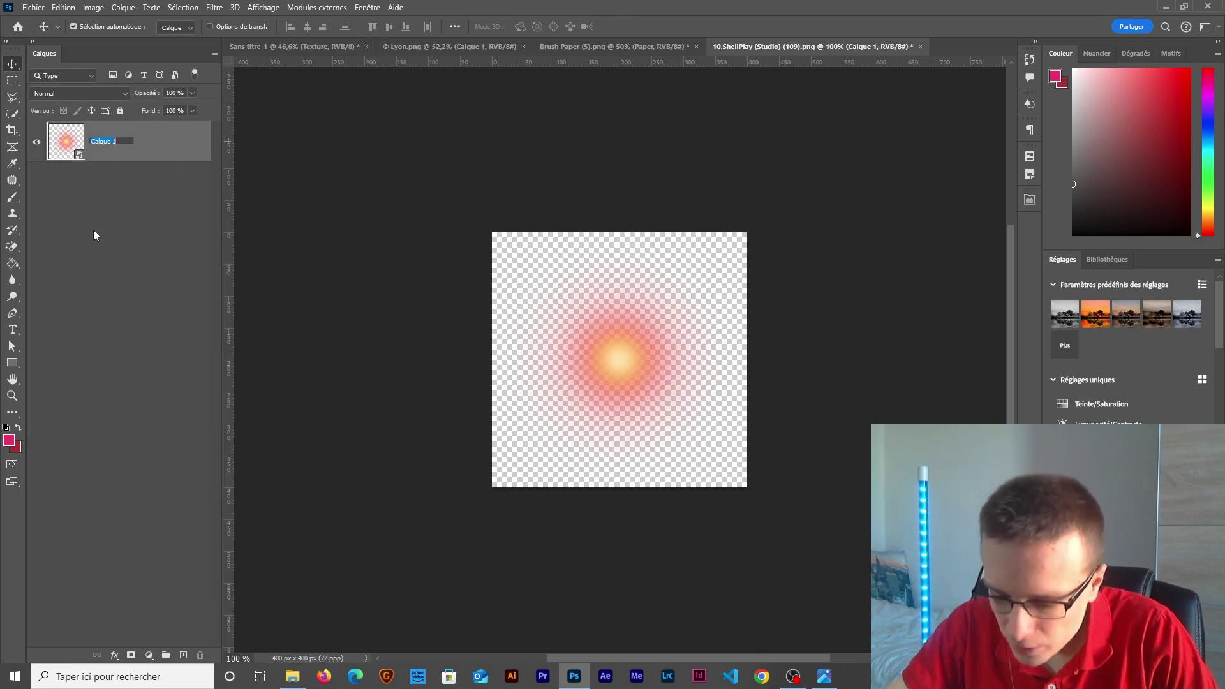
{"action": "type", "text": "Licht"}
{"action": "key", "text": "Return"}
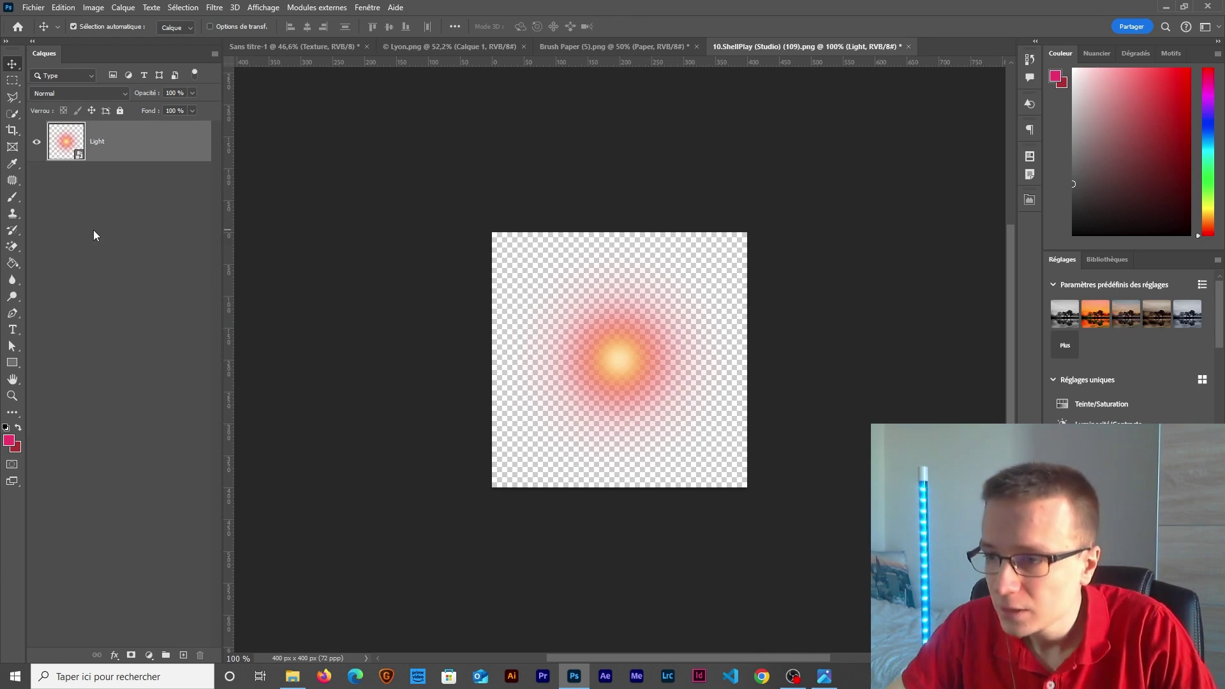
- Bring the Light layer into the Sans titre-1 composition and place it directly above Halftone
{"action": "left_click", "coordinate": [324, 44]}
{"action": "left_click_drag", "start_coordinate": [590, 290], "coordinate": [594, 293]}
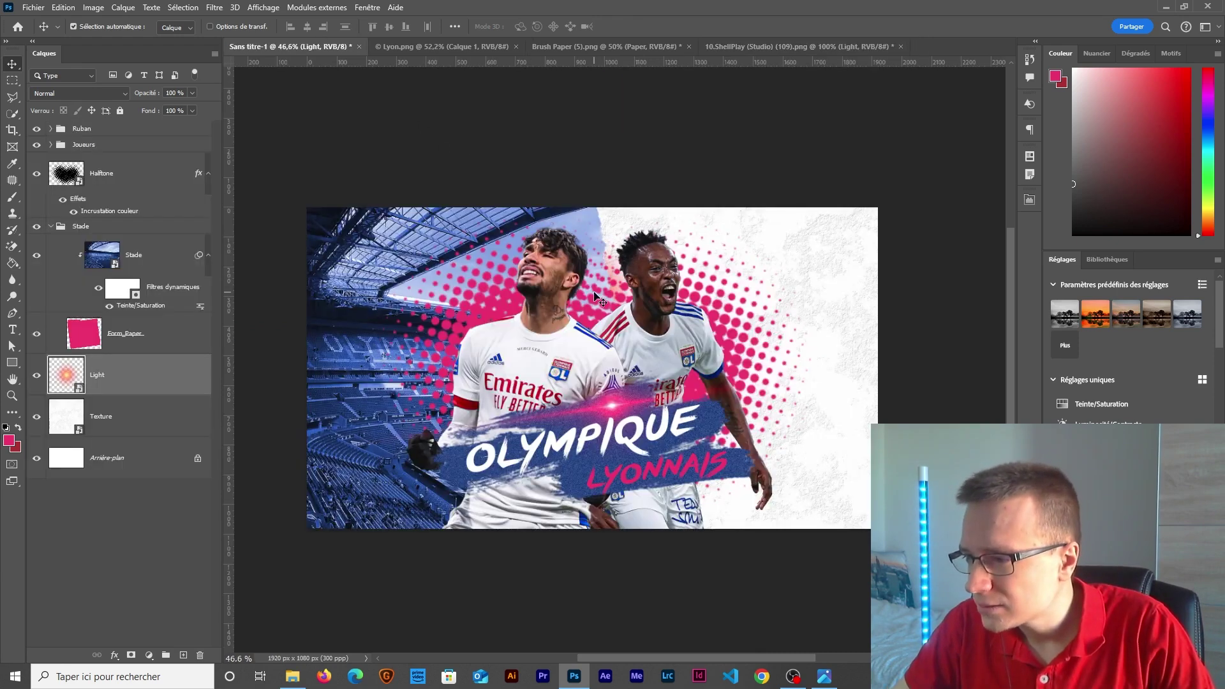
{"action": "left_click_drag", "start_coordinate": [118, 358], "coordinate": [116, 157]}
- Scale the Light glow to about 44% and position it between the two players
{"action": "key", "text": "ctrl+t"}
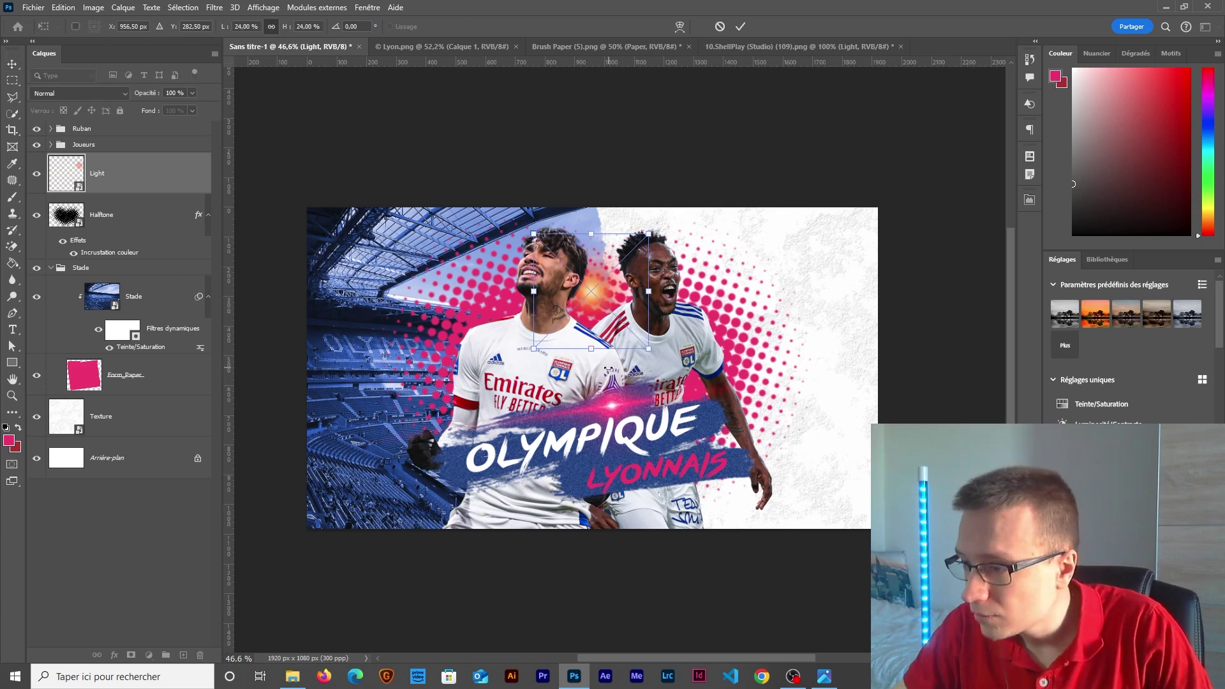
{"action": "left_click_drag", "start_coordinate": [597, 378], "coordinate": [595, 399]}
{"action": "left_click_drag", "start_coordinate": [624, 325], "coordinate": [624, 332]}
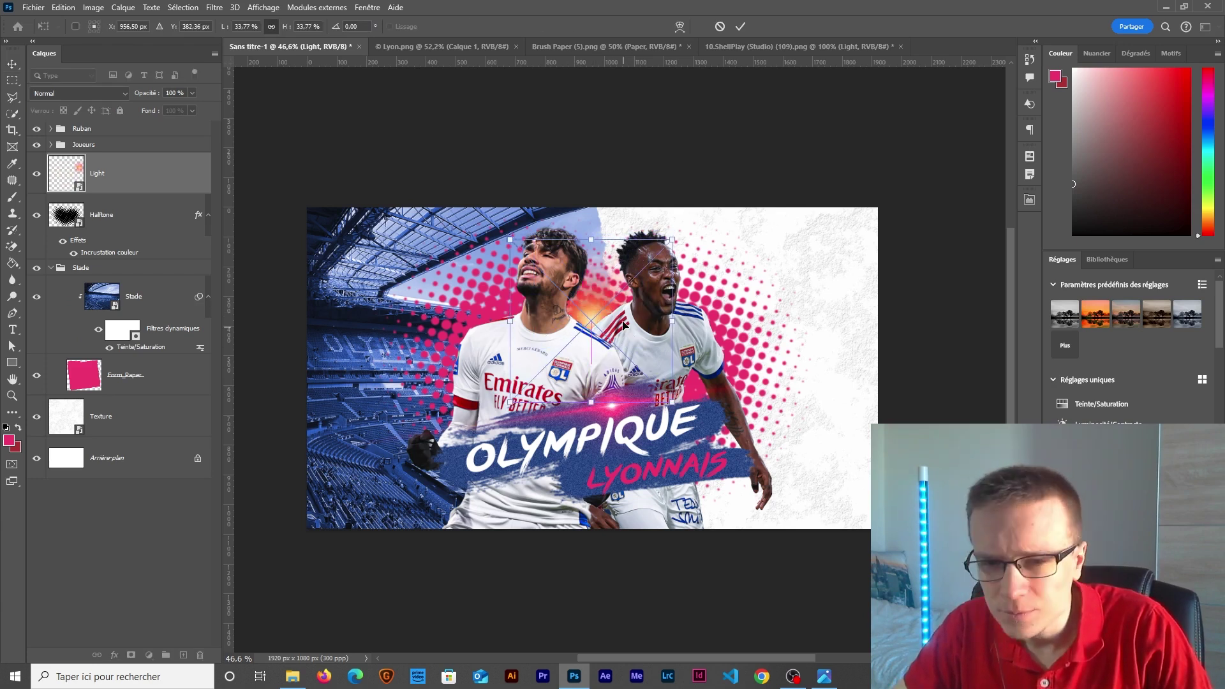
{"action": "left_click_drag", "start_coordinate": [591, 240], "coordinate": [589, 191]}
{"action": "left_click_drag", "start_coordinate": [611, 311], "coordinate": [609, 334]}
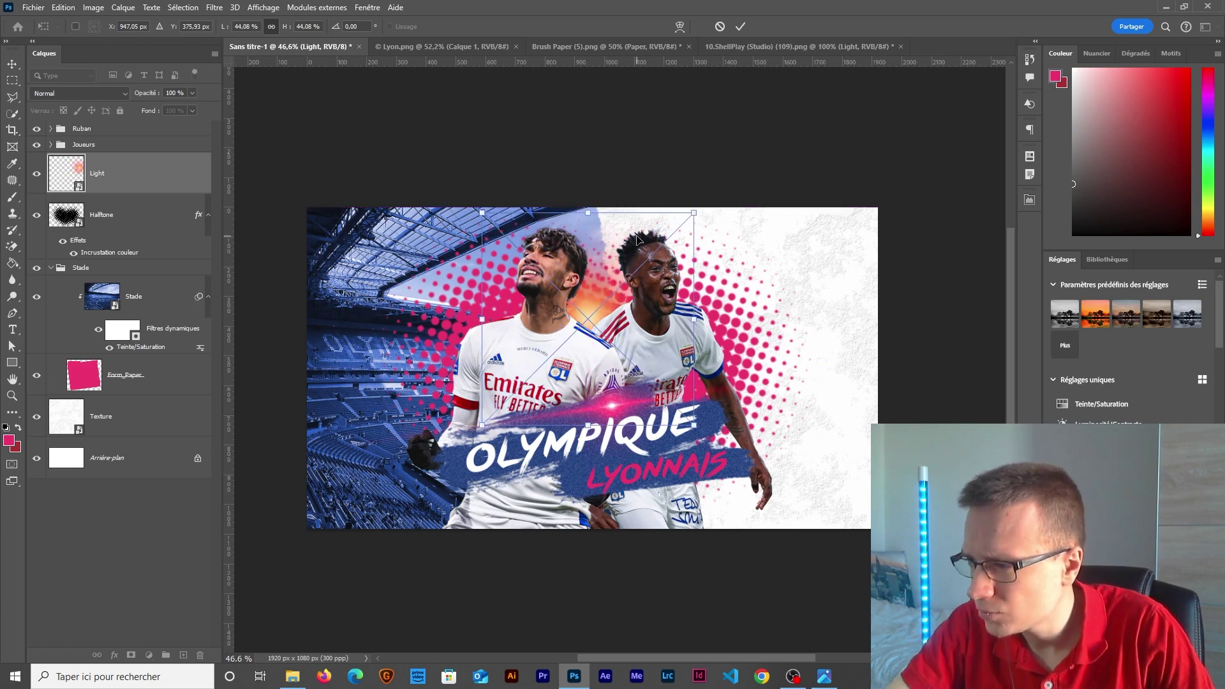
{"action": "key", "text": "Return"}
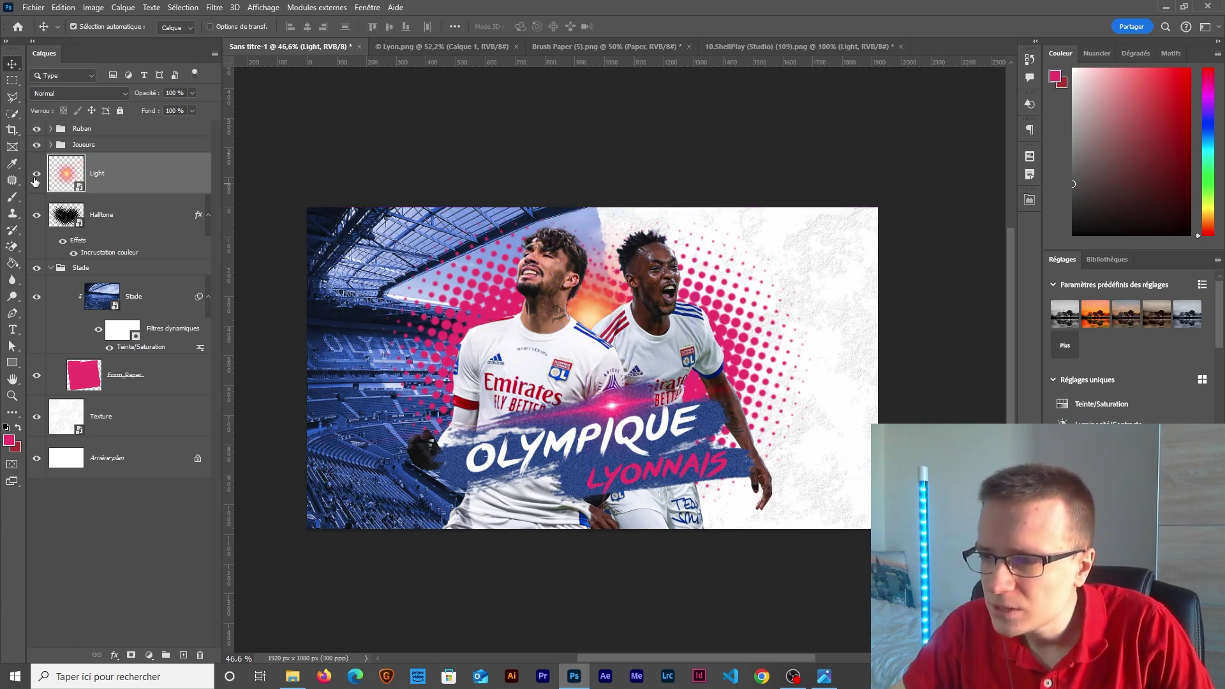
- Compare the composition with and without the Light glow, and enlarge the glow slightly
{"action": "left_click", "coordinate": [37, 174]}
{"action": "left_click", "coordinate": [36, 174]}
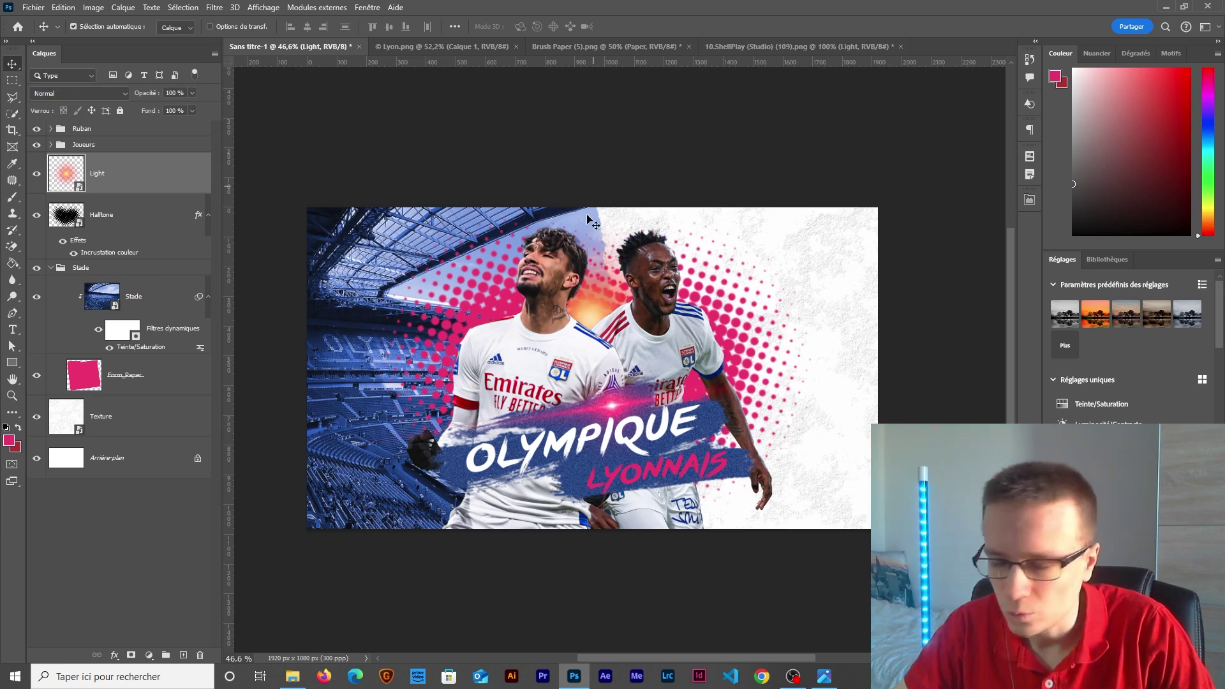
{"action": "key", "text": "ctrl+t"}
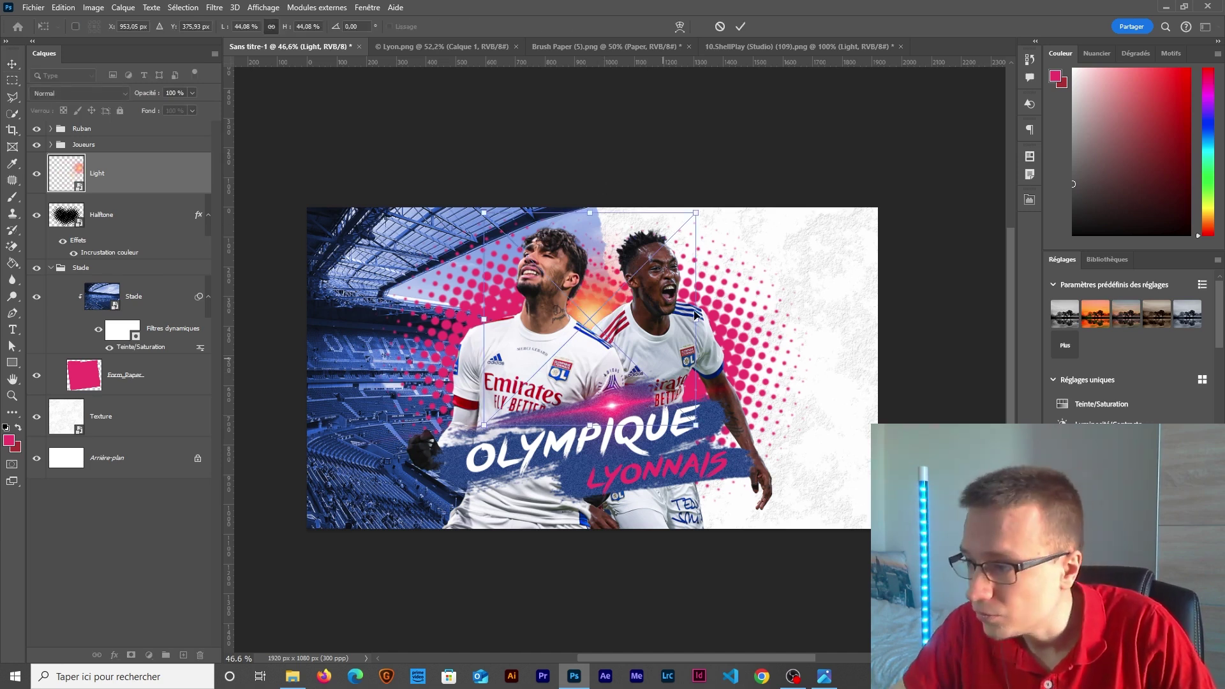
{"action": "left_click_drag", "start_coordinate": [705, 217], "coordinate": [717, 191]}
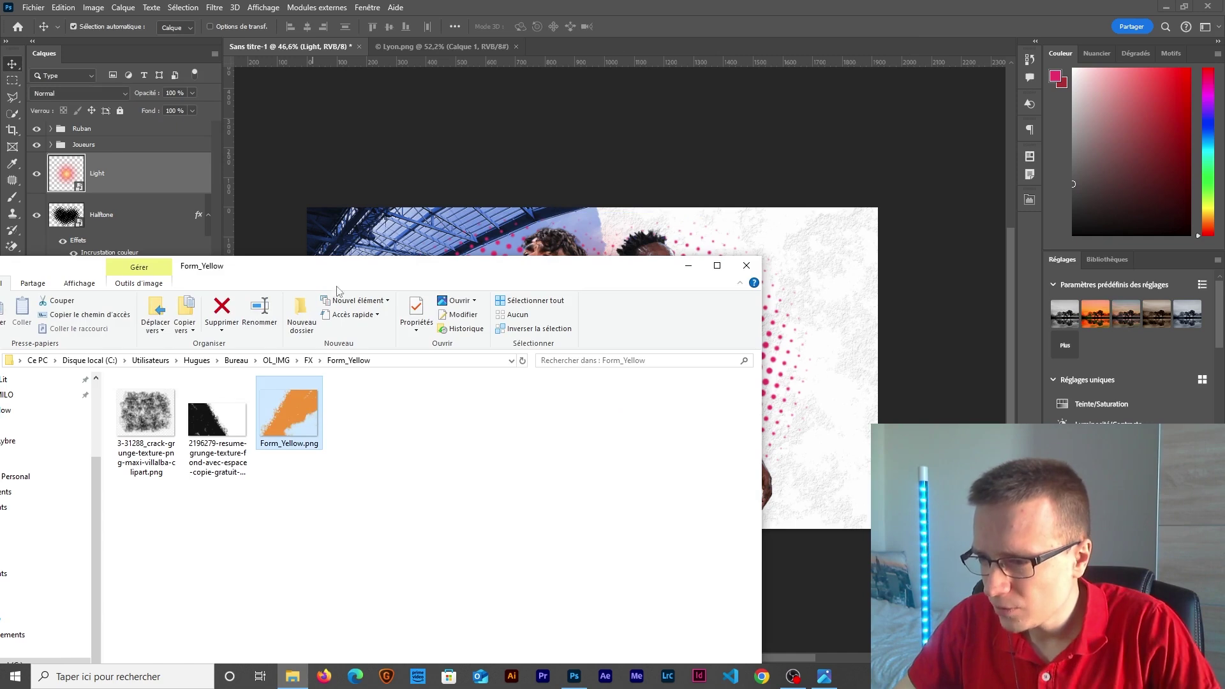
- Open Form_Yellow.png and try it as an orange grunge shape beneath the Joueurs group on the composition's right side
{"action": "left_click_drag", "start_coordinate": [344, 383], "coordinate": [557, 39]}
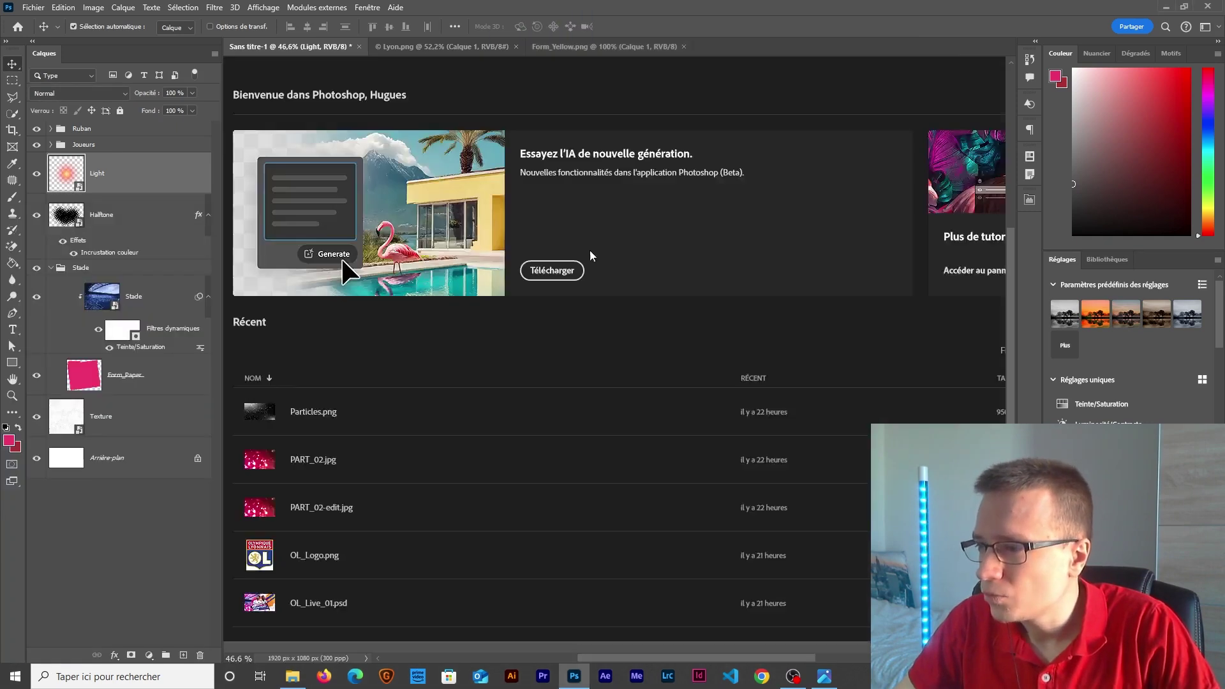
{"action": "left_click_drag", "start_coordinate": [654, 295], "coordinate": [771, 347]}
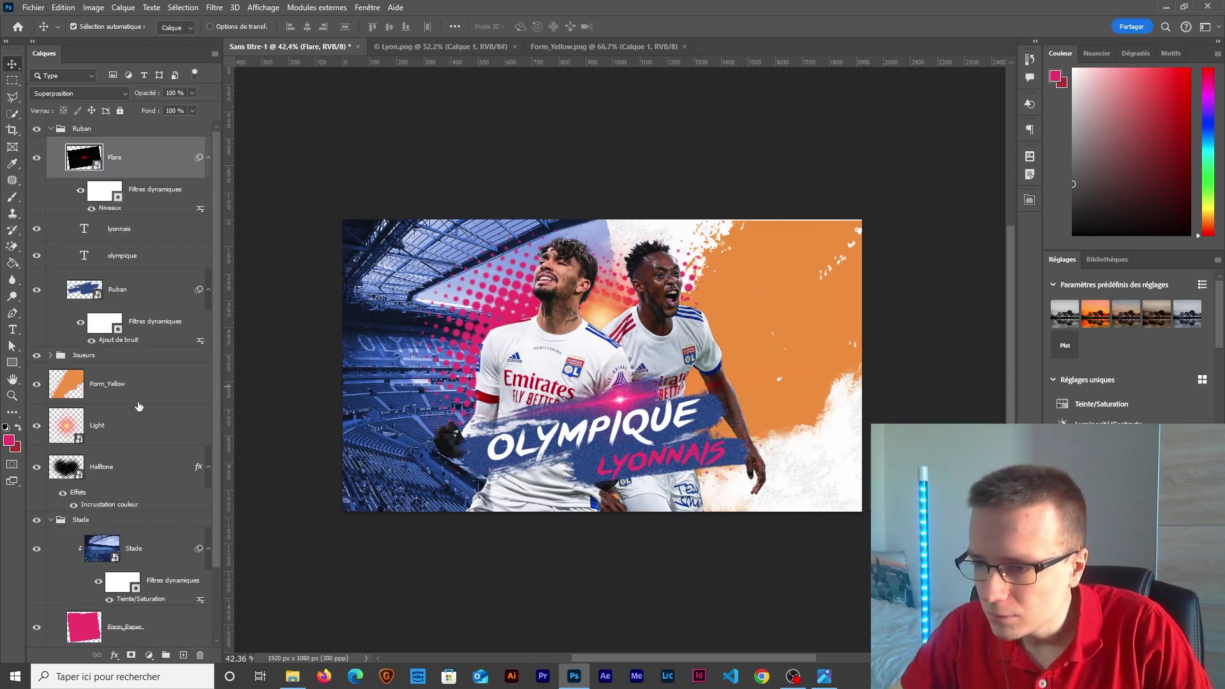
{"action": "left_click", "coordinate": [138, 402]}
{"action": "key", "text": "ctrl+t"}
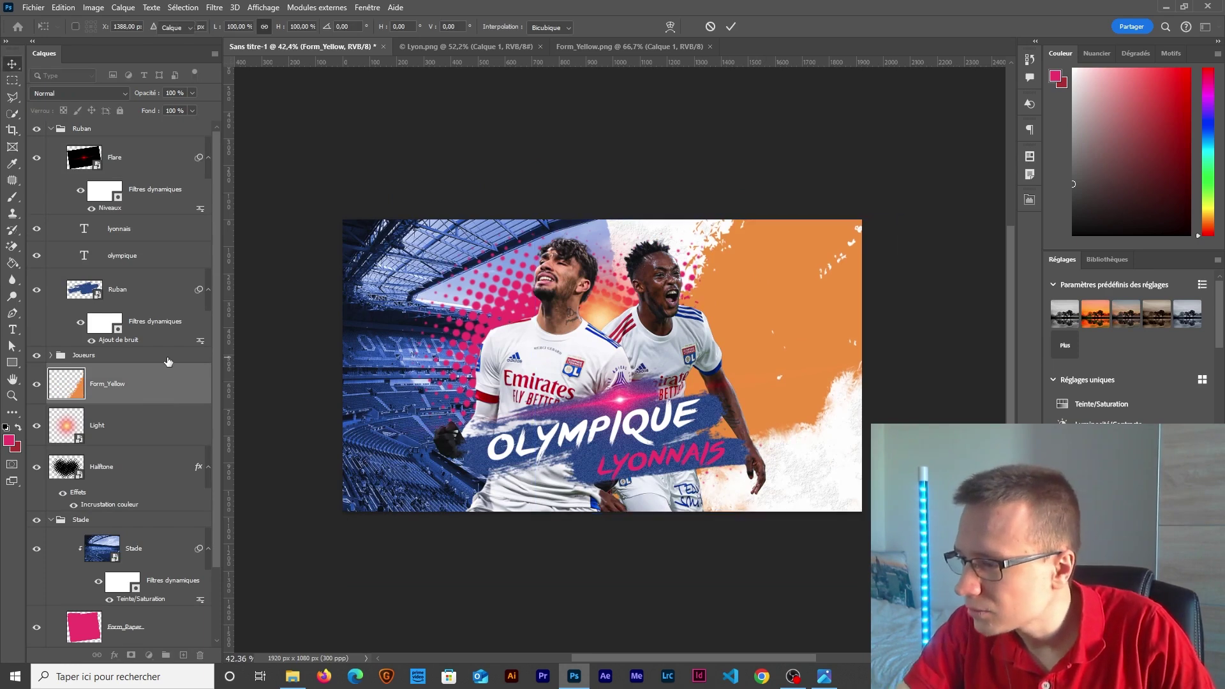
{"action": "key", "text": "Return"}
{"action": "scroll", "coordinate": [641, 418], "scroll_direction": "up", "scroll_amount": 1}
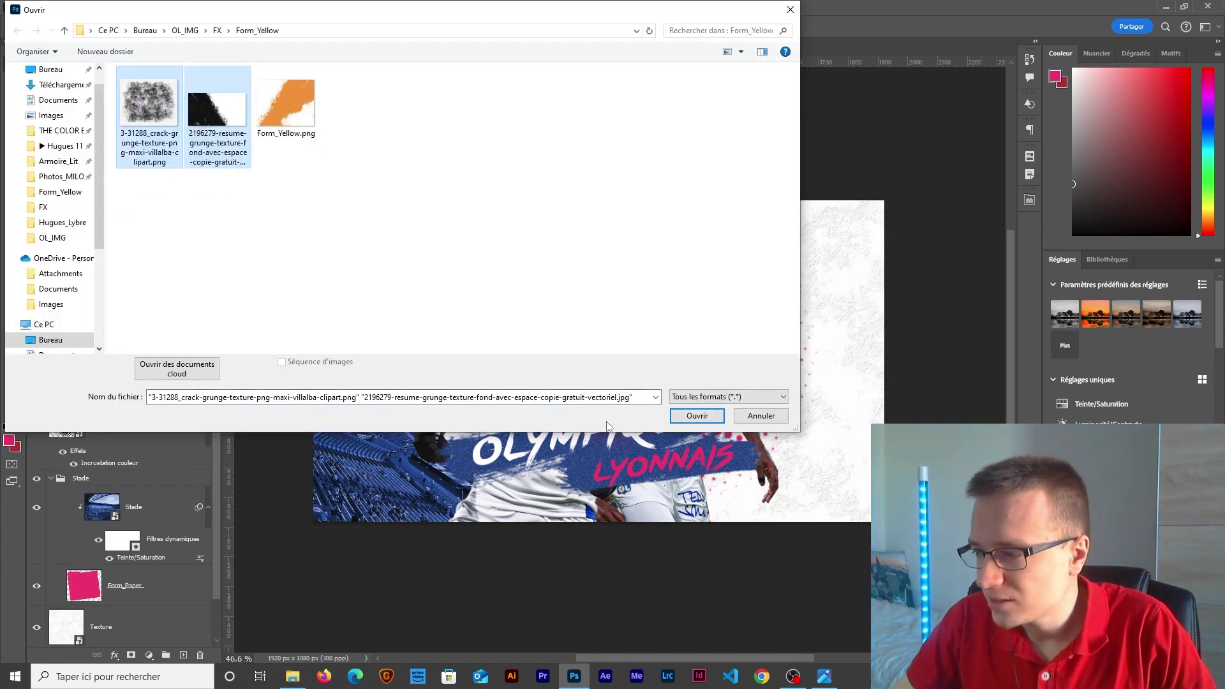
- Open the two grunge texture files from the Form_Yellow folder and convert the 2196279 image's background to a regular layer
{"action": "left_click", "coordinate": [698, 421]}
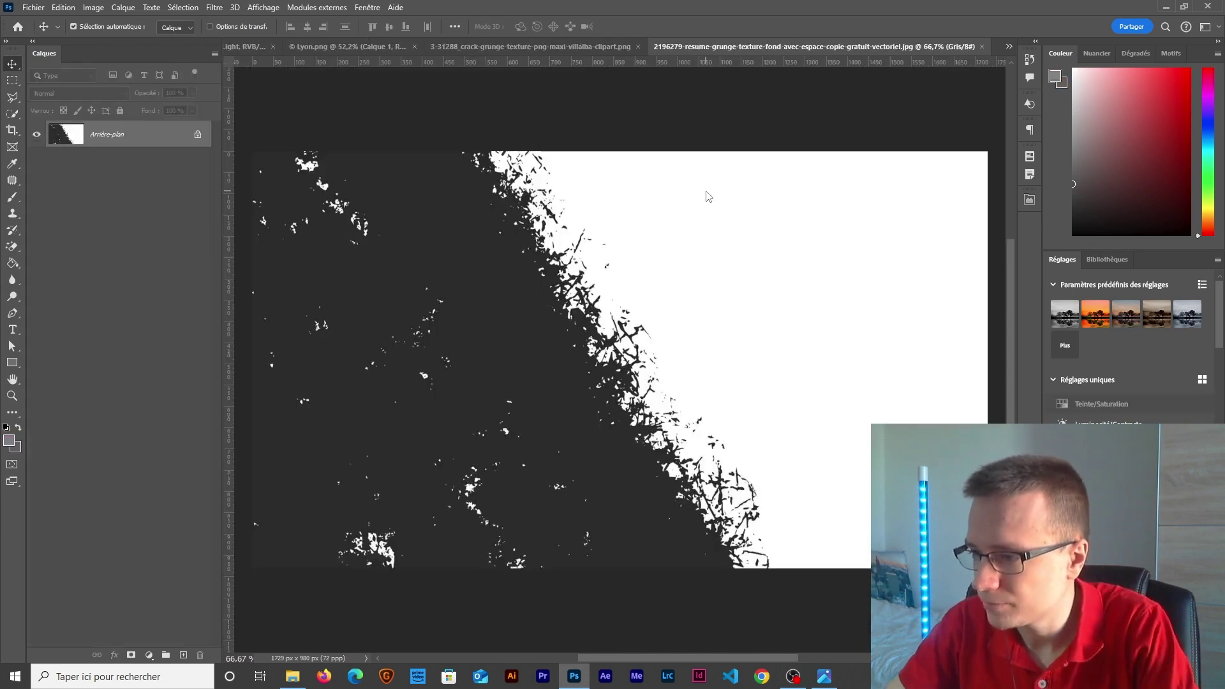
{"action": "left_click", "coordinate": [519, 48]}
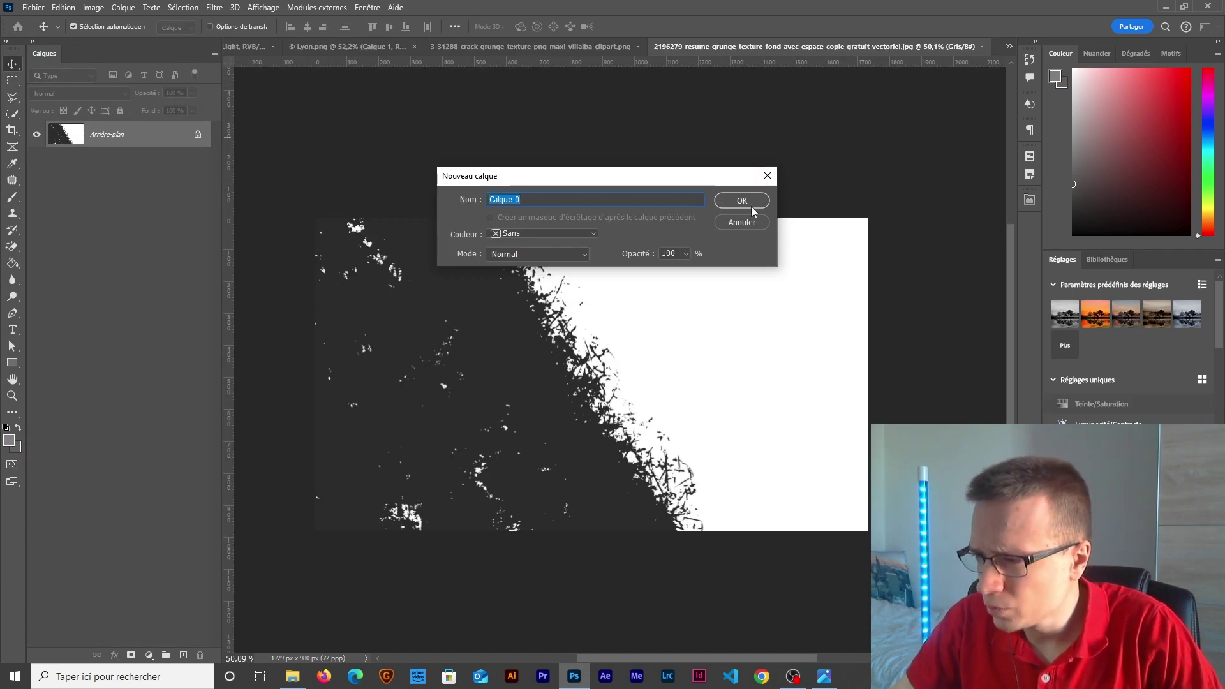
{"action": "left_click", "coordinate": [752, 206]}
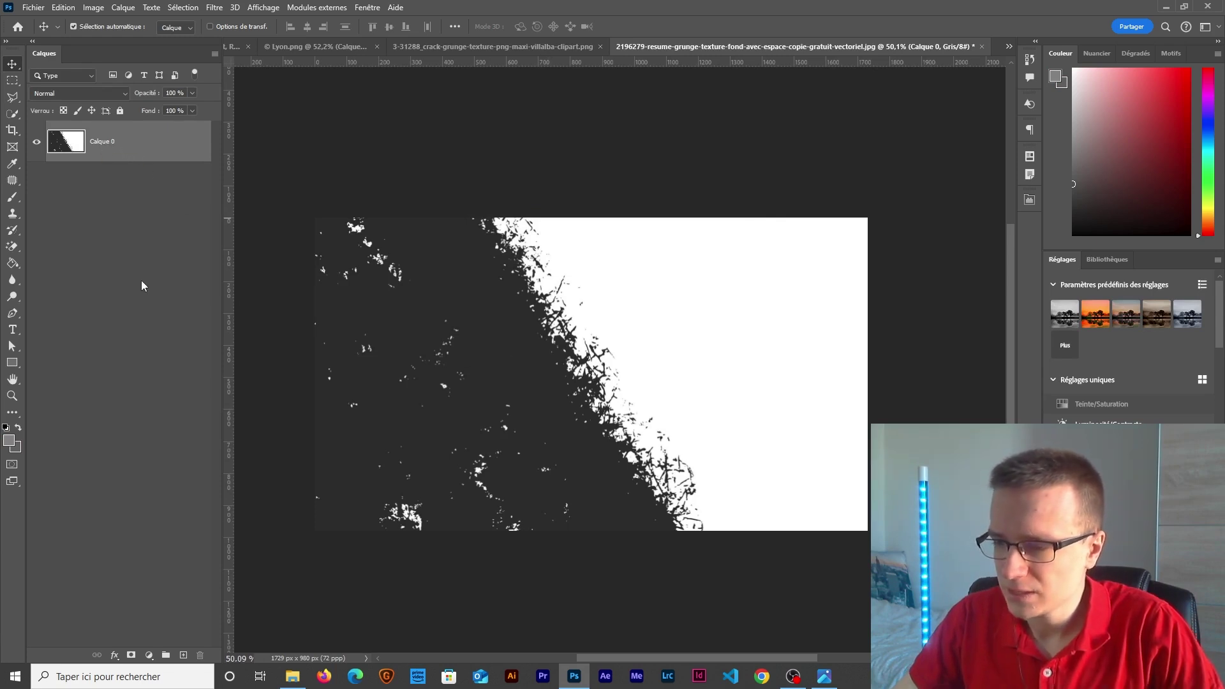
- Apply Levels to the 2196279 grunge layer with the black input level set to 40
{"action": "key", "text": "ctrl+l"}
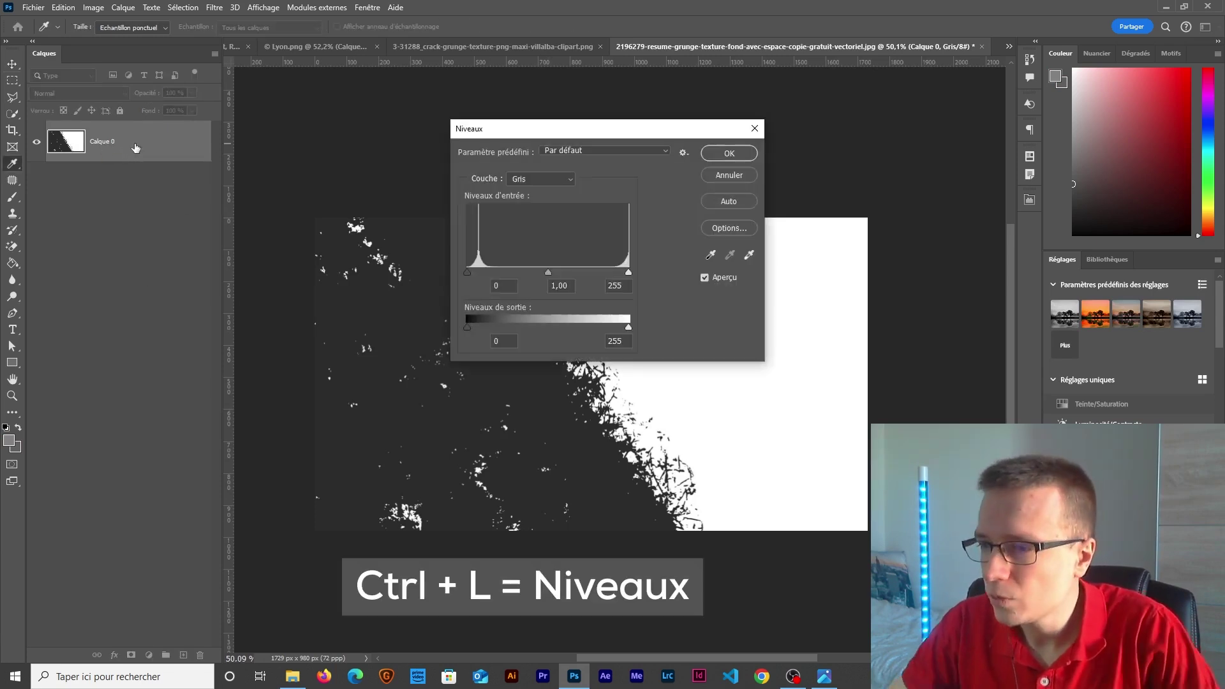
{"action": "left_click_drag", "start_coordinate": [469, 272], "coordinate": [485, 272]}
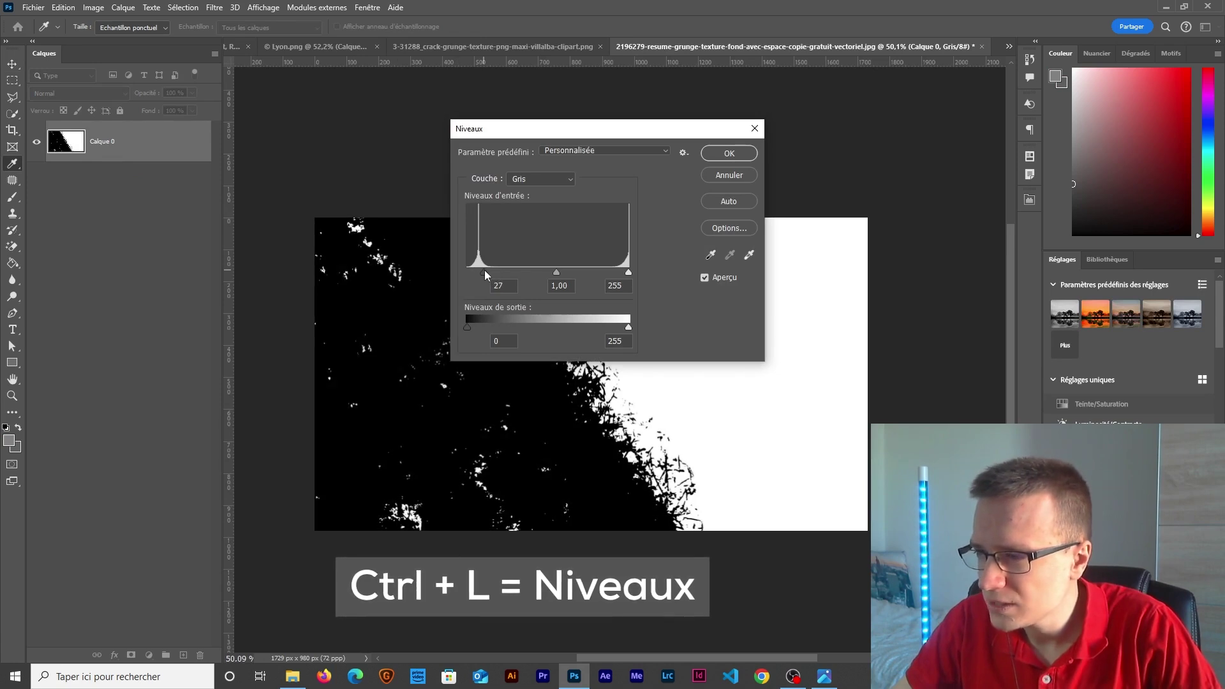
{"action": "left_click_drag", "start_coordinate": [524, 129], "coordinate": [692, 257]}
{"action": "left_click", "coordinate": [656, 404]}
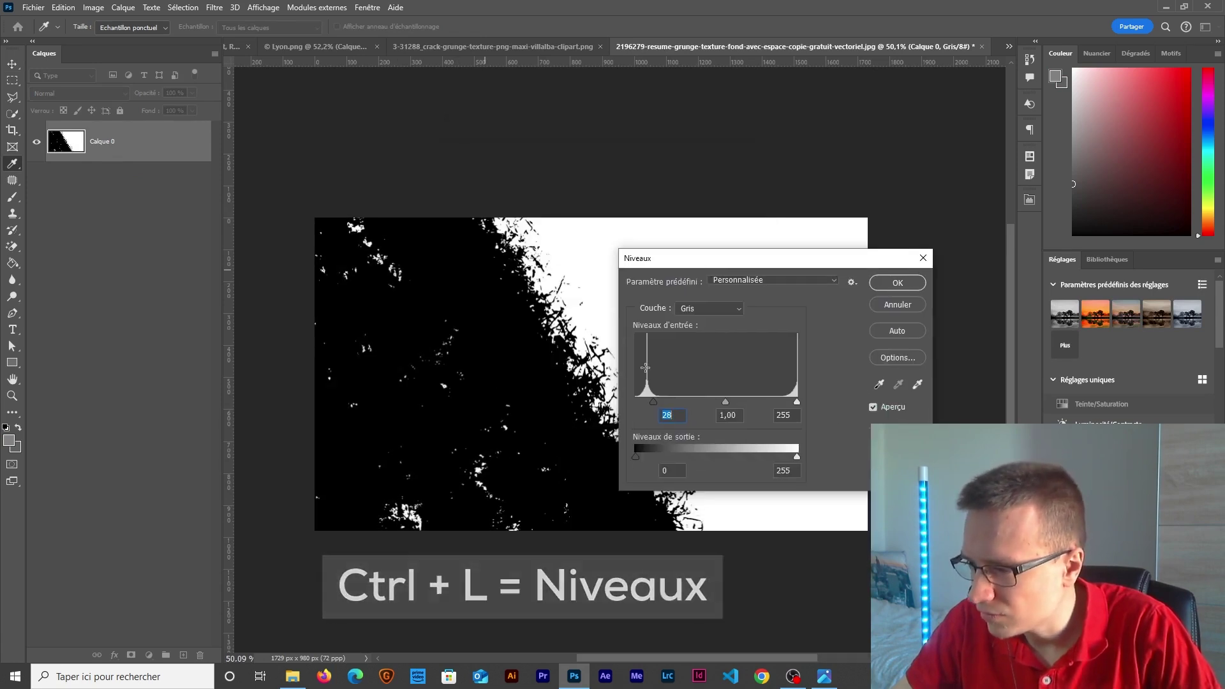
{"action": "left_click_drag", "start_coordinate": [656, 405], "coordinate": [664, 409]}
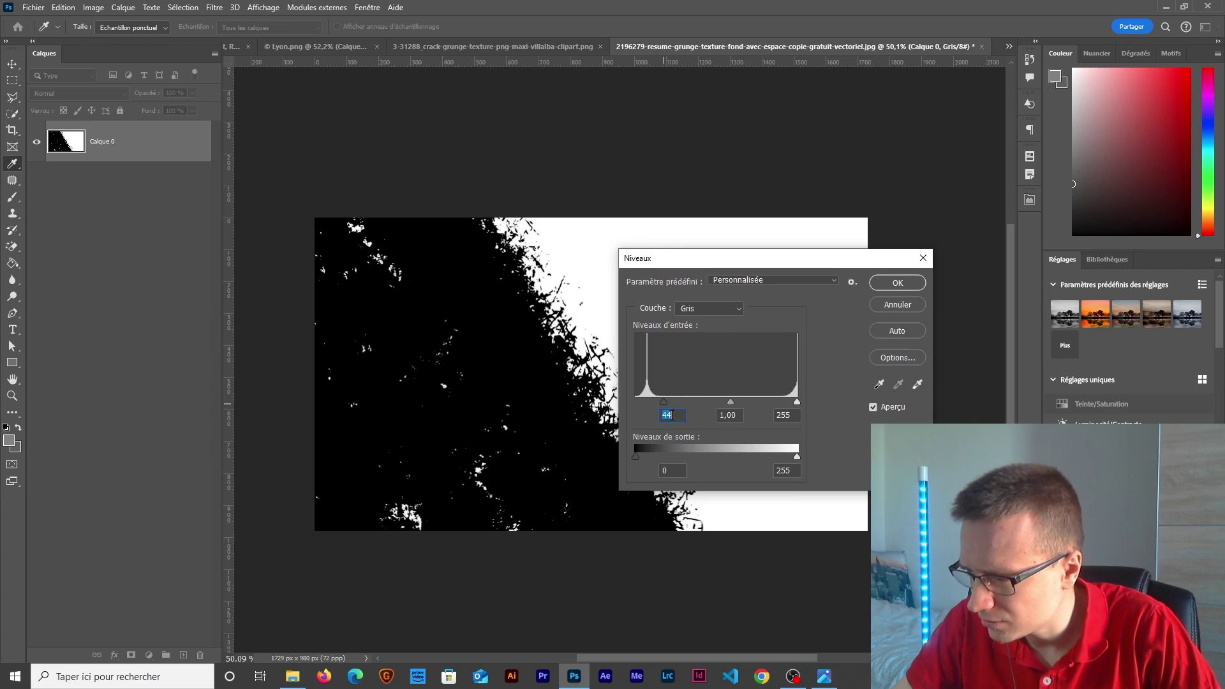
{"action": "type", "text": "40"}
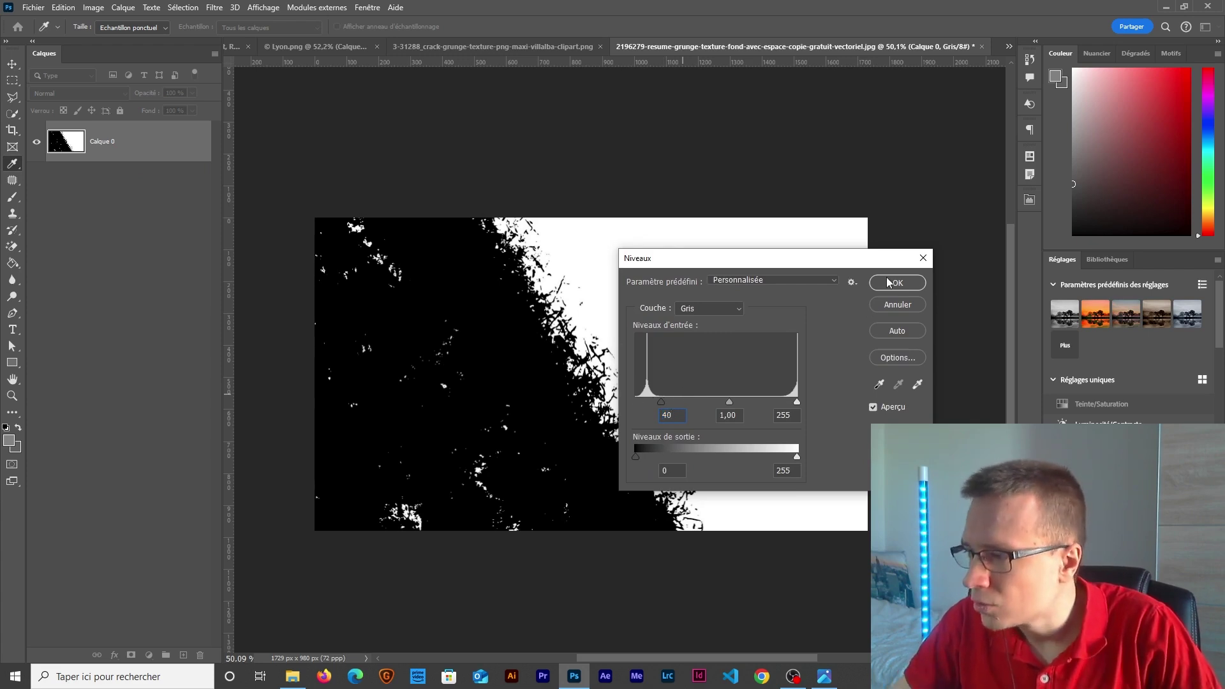
{"action": "left_click", "coordinate": [893, 283]}
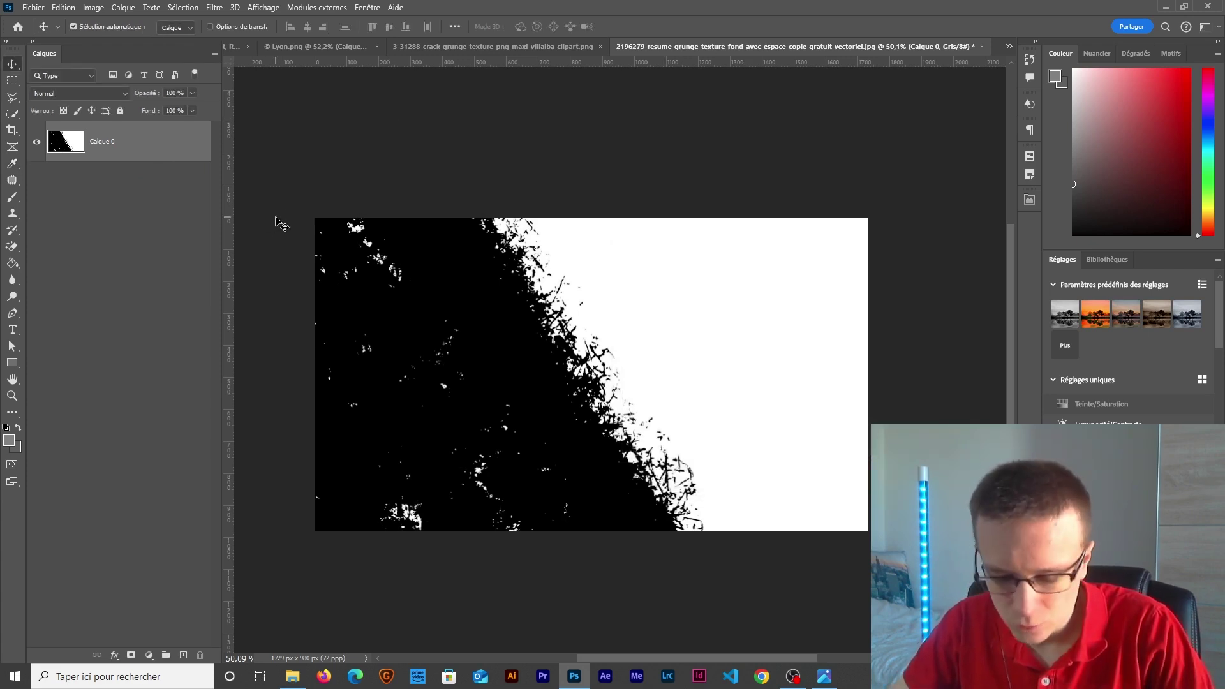
- Erase the large white area beside the black grunge shape with the Magic Eraser
{"action": "key", "text": "e"}
{"action": "right_click", "coordinate": [14, 248]}
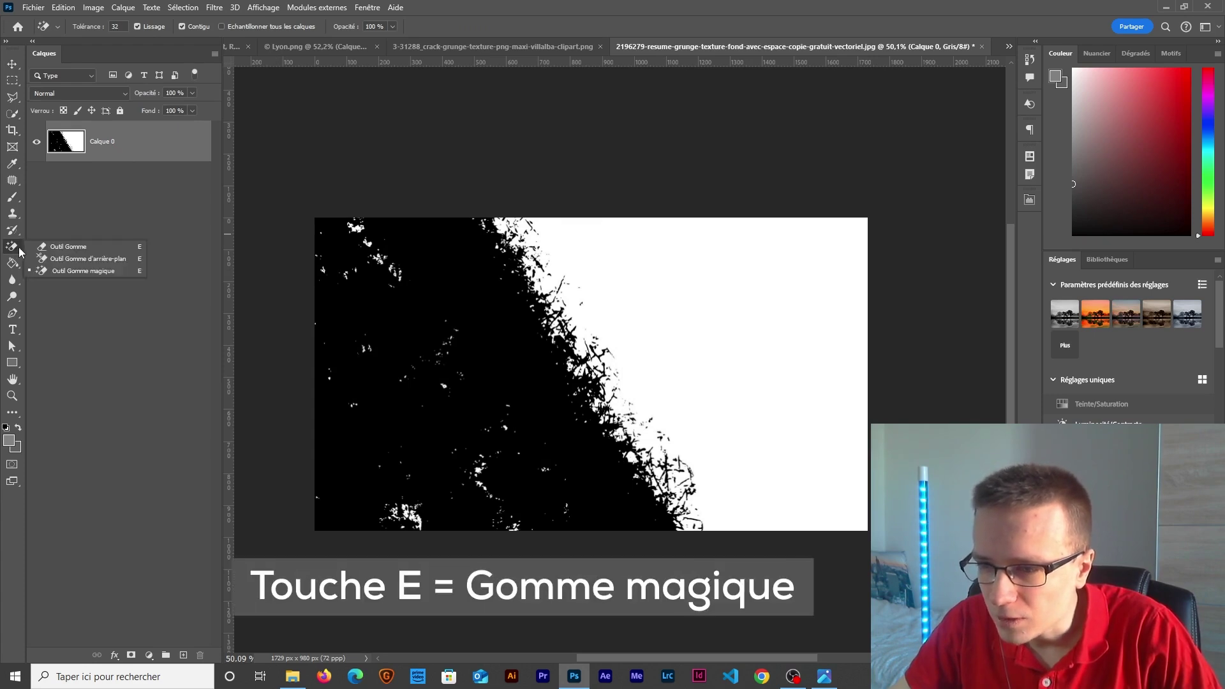
{"action": "left_click", "coordinate": [73, 273]}
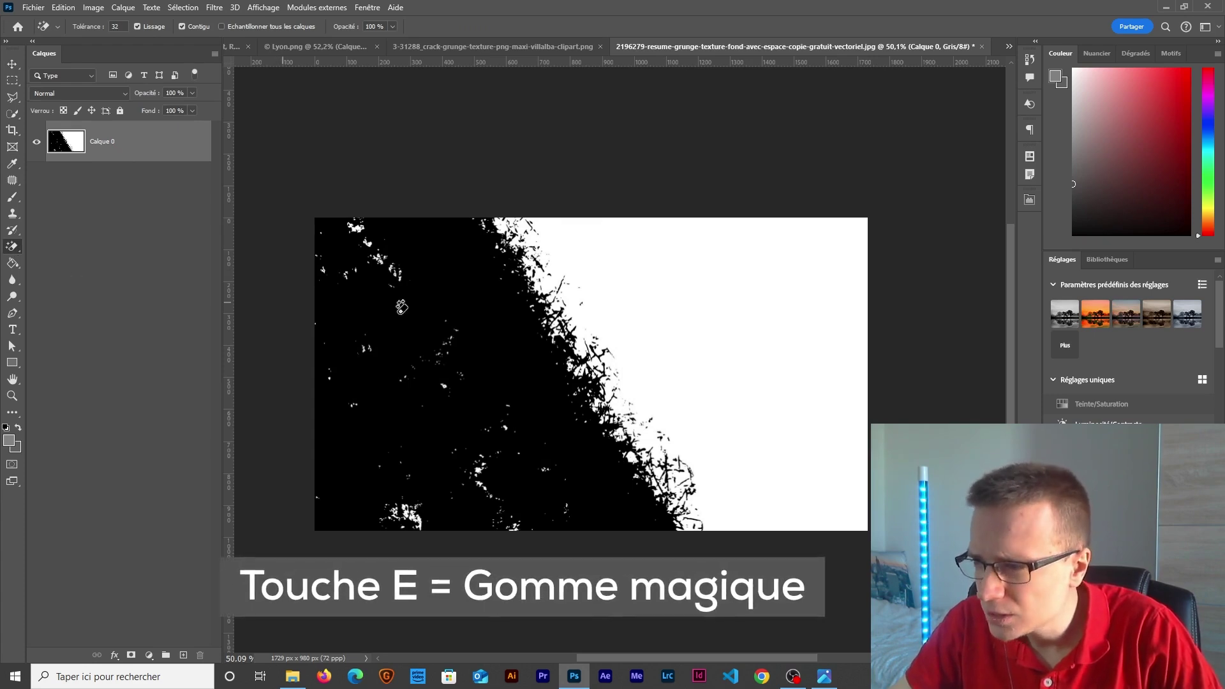
{"action": "left_click", "coordinate": [646, 289]}
- Erase enclosed white pockets along the middle and lower parts of the black shape's ragged edge with the Magic Eraser
{"action": "scroll", "coordinate": [561, 373], "scroll_direction": "up", "scroll_amount": 5}
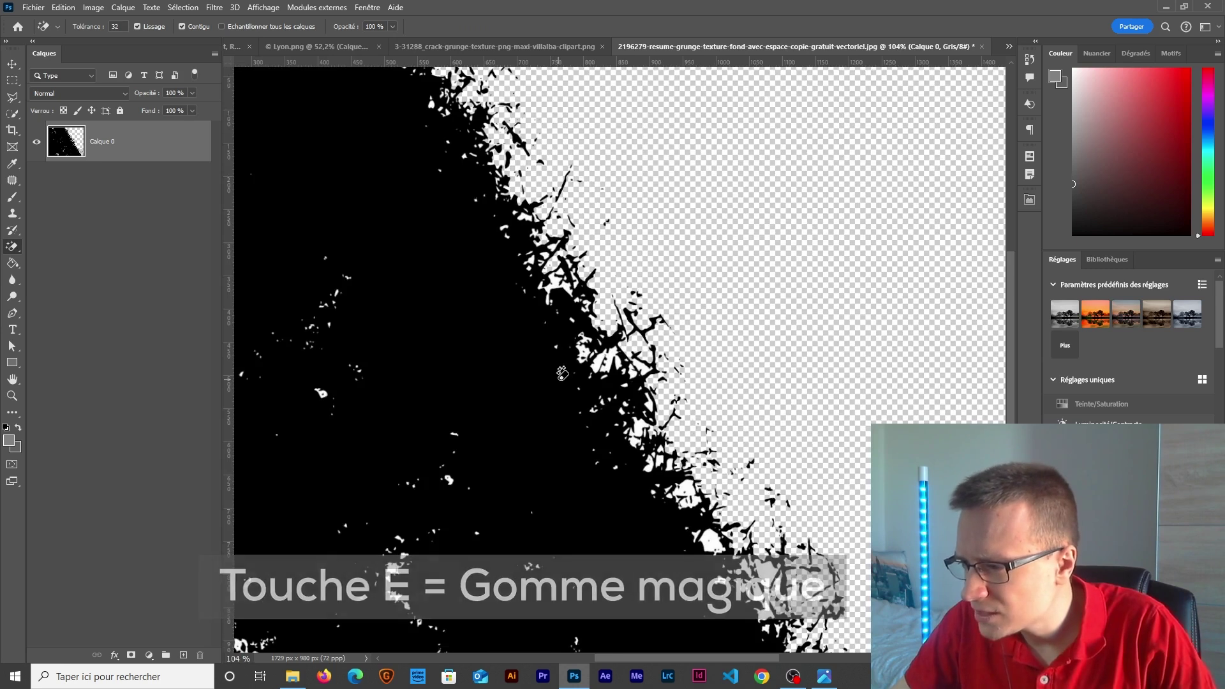
{"action": "scroll", "coordinate": [581, 359], "scroll_direction": "up", "scroll_amount": 5}
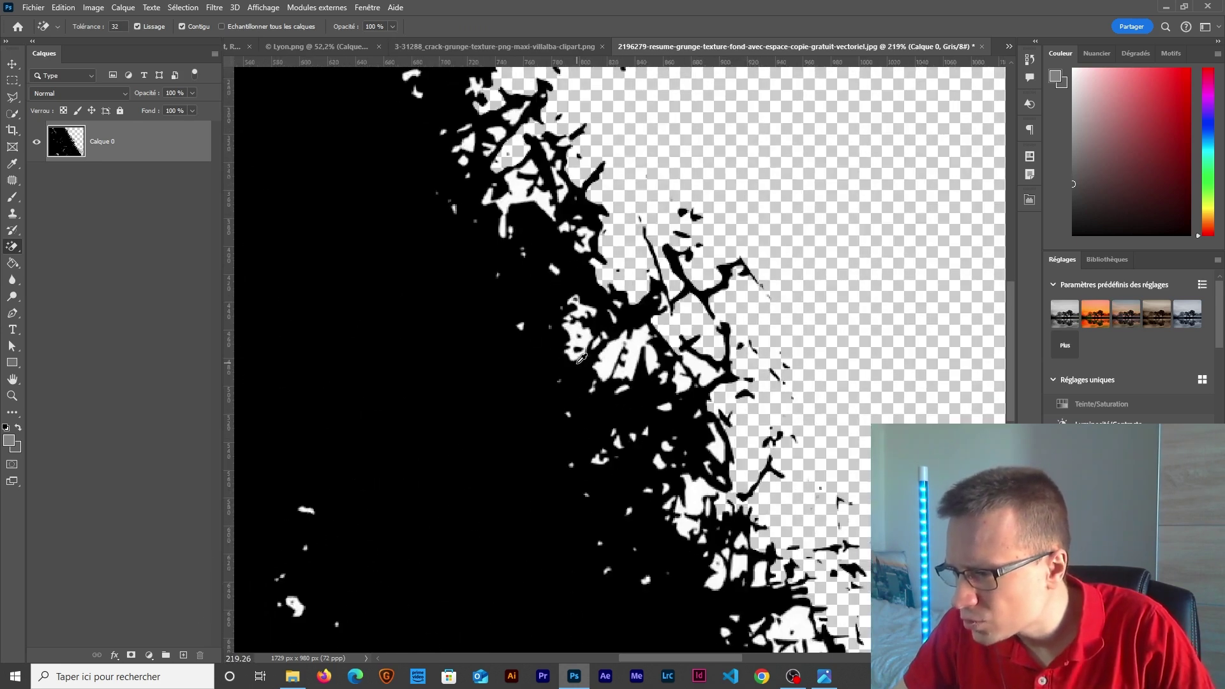
{"action": "left_click", "coordinate": [598, 330]}
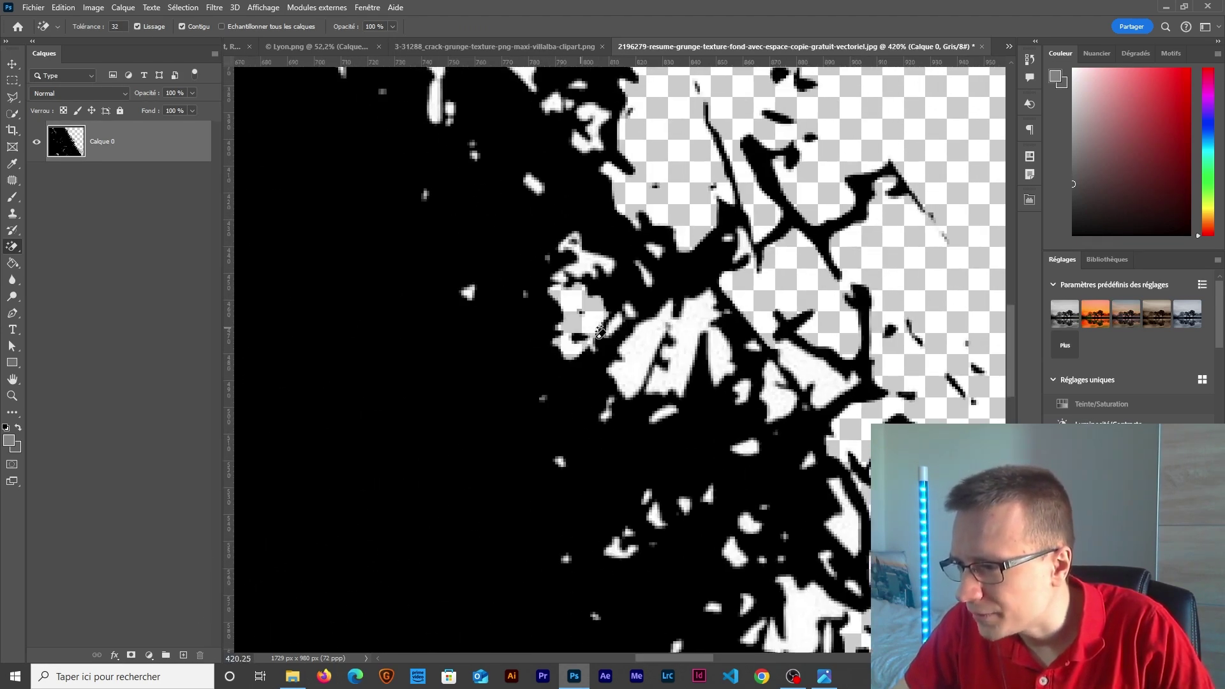
{"action": "left_click", "coordinate": [649, 369]}
{"action": "scroll", "coordinate": [590, 262], "scroll_direction": "down", "scroll_amount": 3}
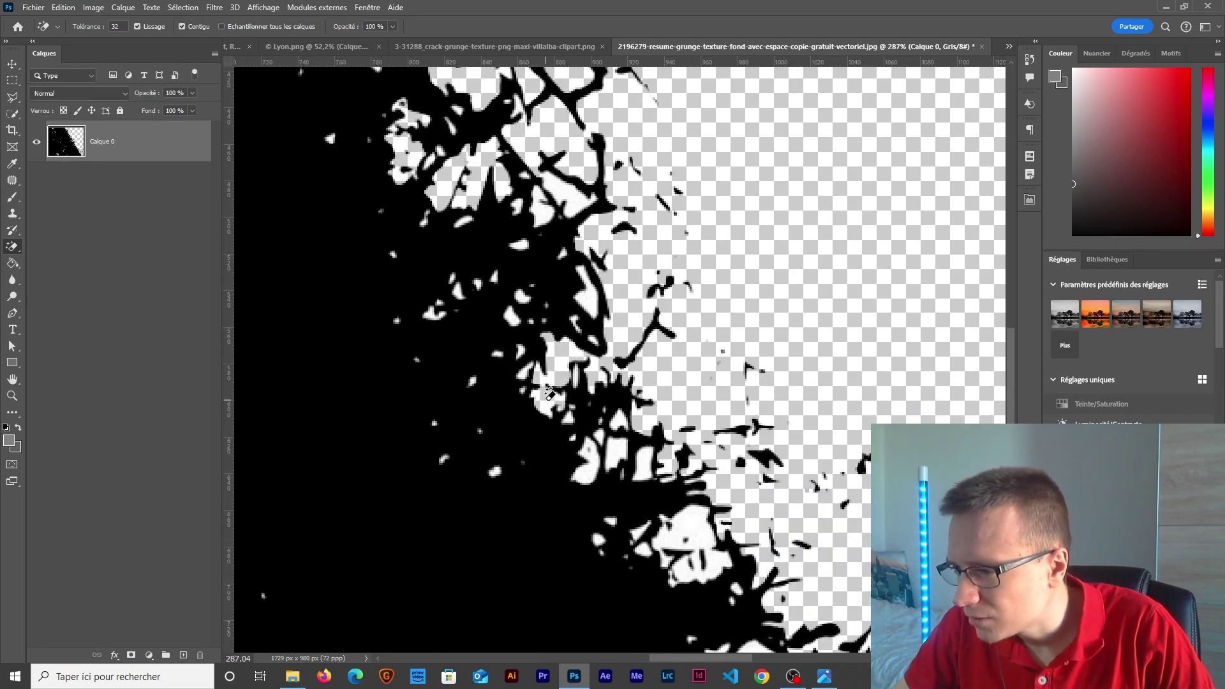
{"action": "left_click_drag", "start_coordinate": [575, 321], "coordinate": [422, 154]}
{"action": "left_click", "coordinate": [602, 395]}
{"action": "left_click_drag", "start_coordinate": [601, 395], "coordinate": [506, 221]}
{"action": "left_click", "coordinate": [626, 270]}
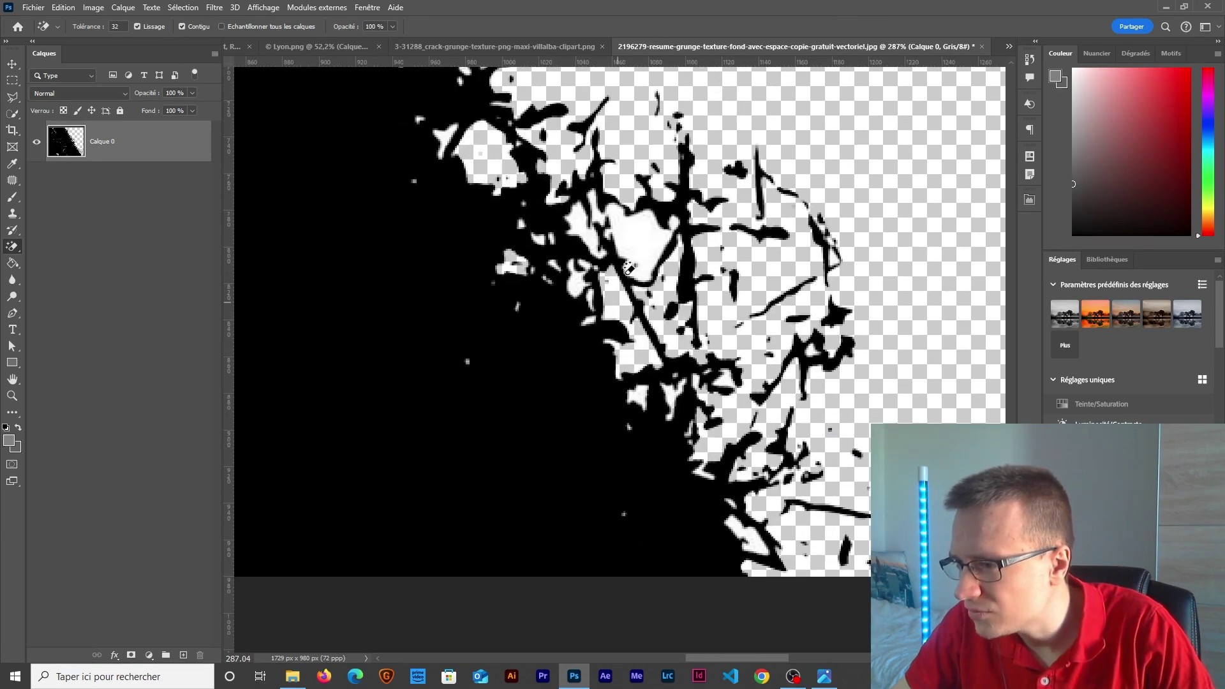
{"action": "left_click", "coordinate": [633, 240]}
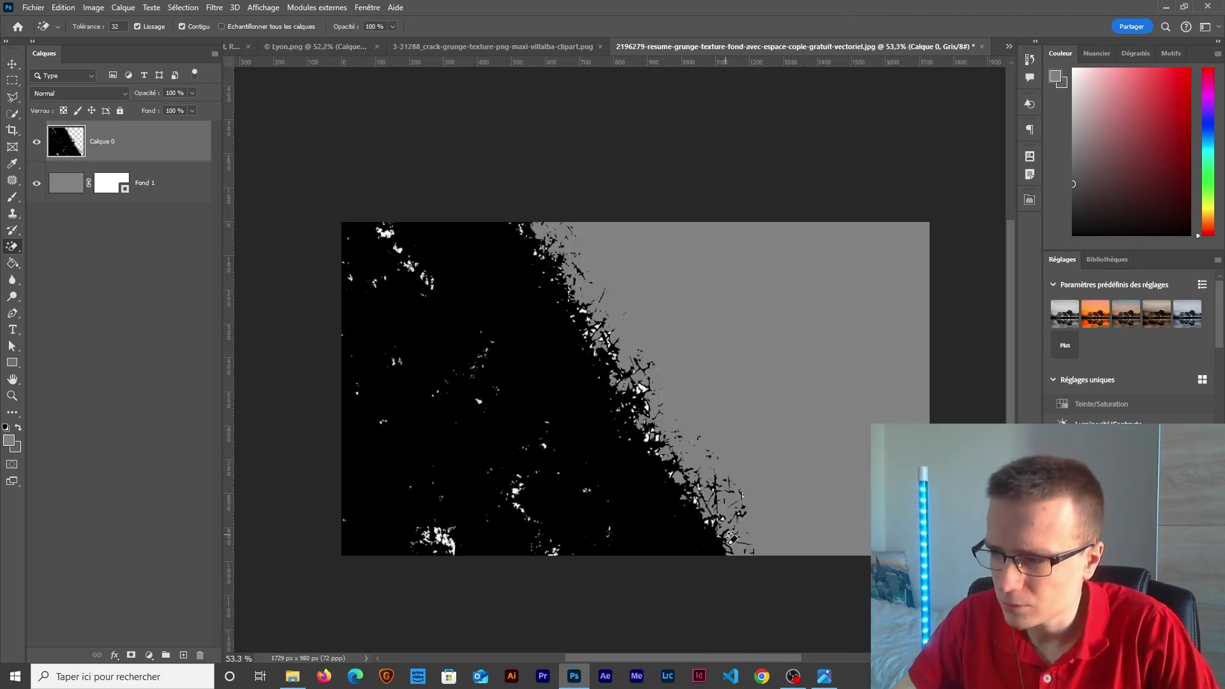
- Erase more white pockets at the middle of the ragged edge, and move the black Form_Yellow shape upward on the canvas
{"action": "scroll", "coordinate": [694, 399], "scroll_direction": "up", "scroll_amount": 8}
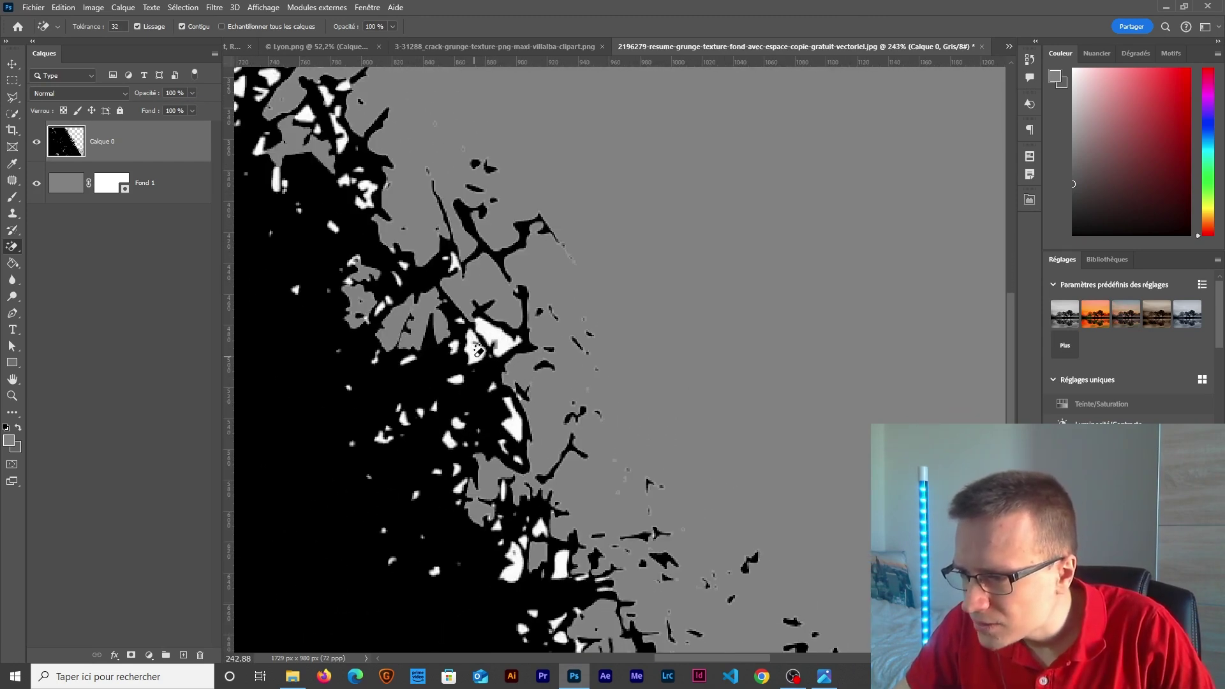
{"action": "left_click", "coordinate": [502, 336]}
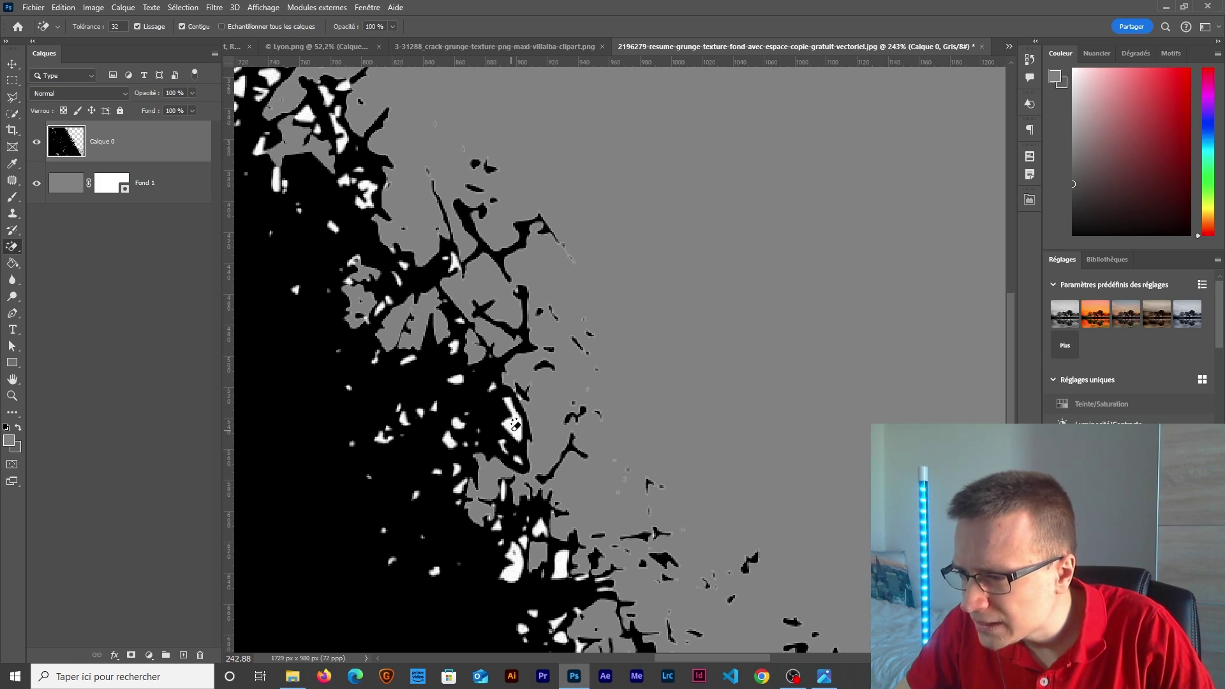
{"action": "scroll", "coordinate": [514, 424], "scroll_direction": "down", "scroll_amount": 6}
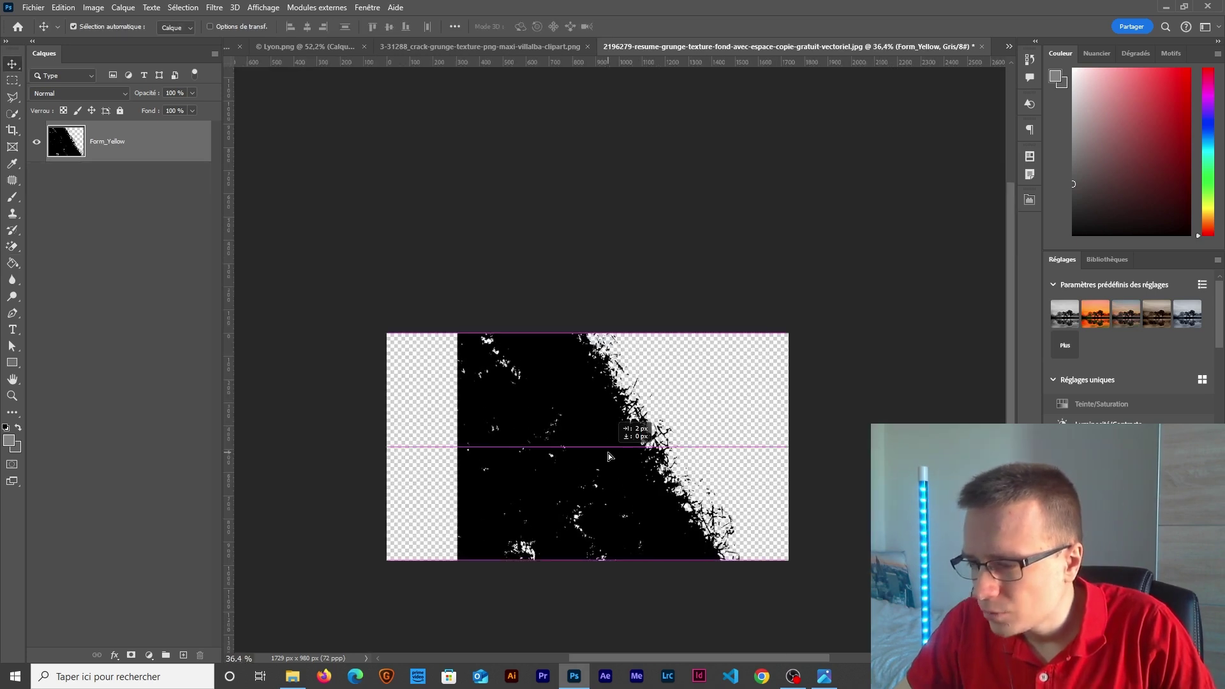
{"action": "left_click_drag", "start_coordinate": [607, 453], "coordinate": [606, 420]}
- Switch to the 3-31288 crack-grunge-texture document and convert its background to a regular layer
{"action": "left_click", "coordinate": [460, 46]}
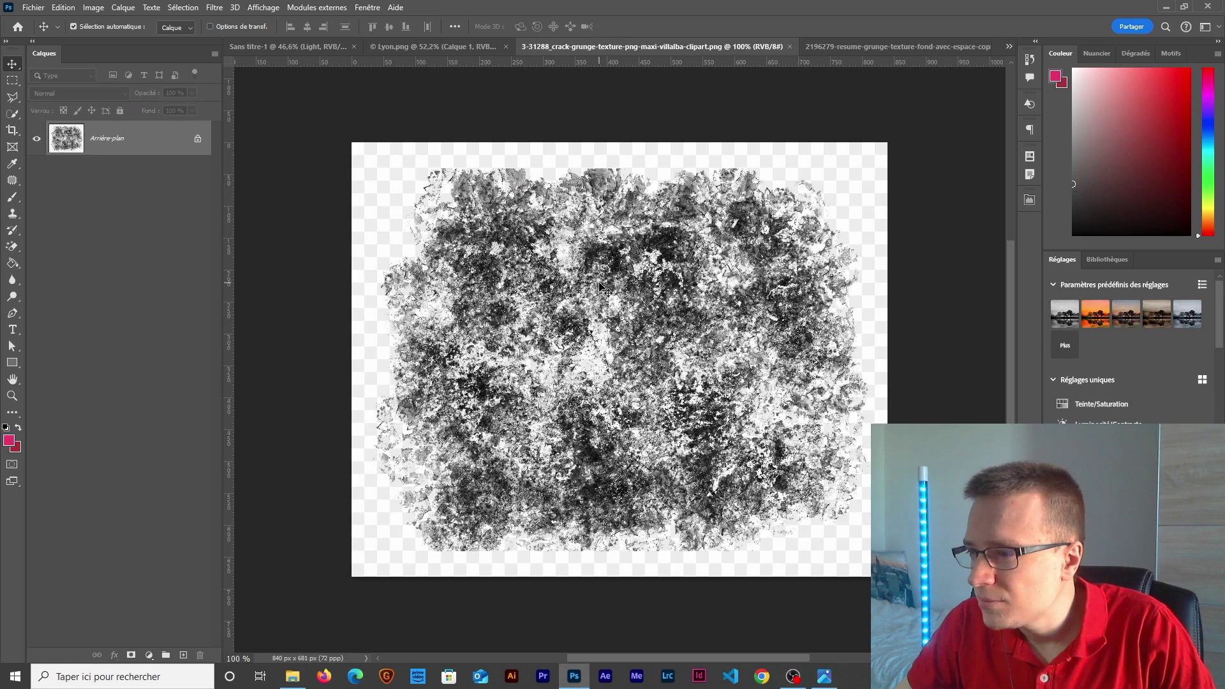
{"action": "left_click_drag", "start_coordinate": [603, 338], "coordinate": [603, 338]}
{"action": "key", "text": "Return"}
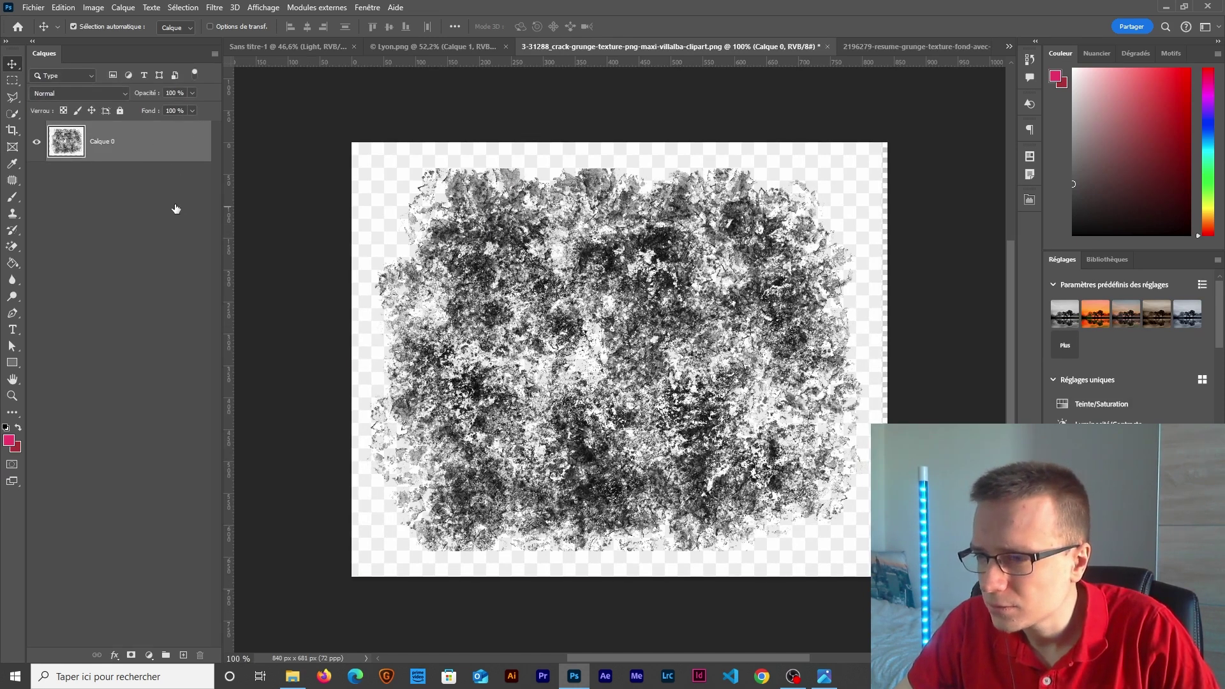
{"action": "double_click", "coordinate": [167, 142]}
{"action": "left_click", "coordinate": [999, 297]}
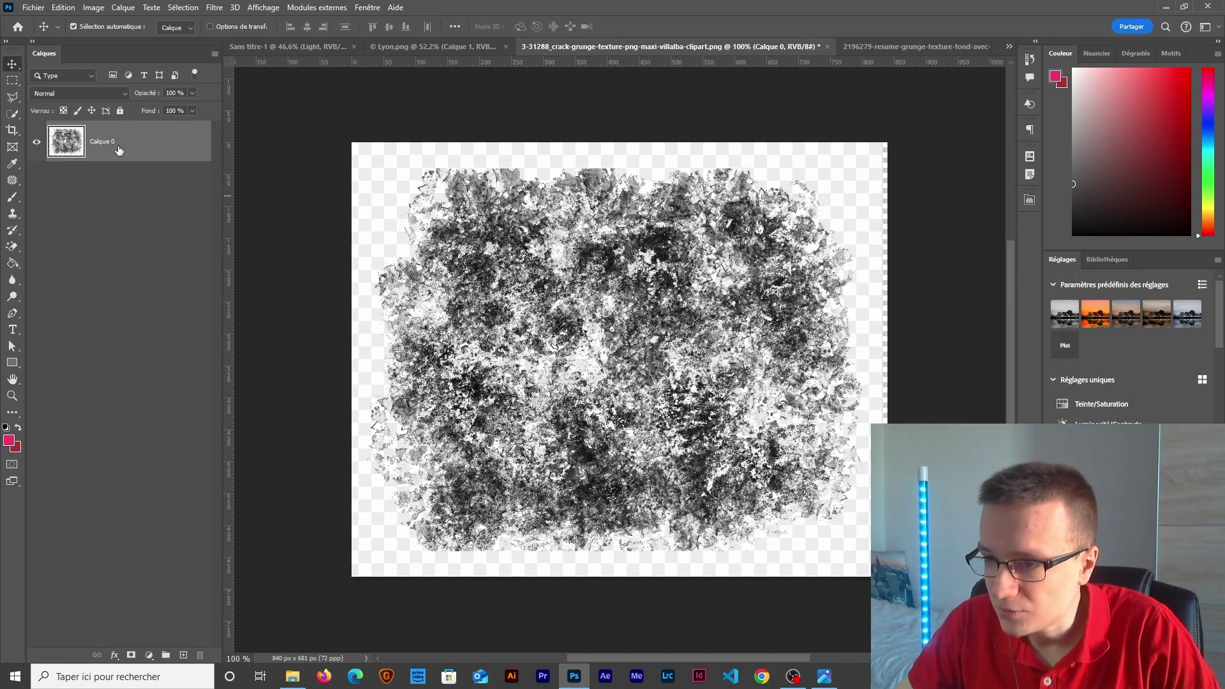
- Erase the white background around the crack grunge texture with the Magic Eraser
{"action": "key", "text": "e"}
{"action": "left_click", "coordinate": [394, 221]}
{"action": "scroll", "coordinate": [584, 418], "scroll_direction": "up", "scroll_amount": 3}
{"action": "scroll", "coordinate": [584, 418], "scroll_direction": "down", "scroll_amount": 2}
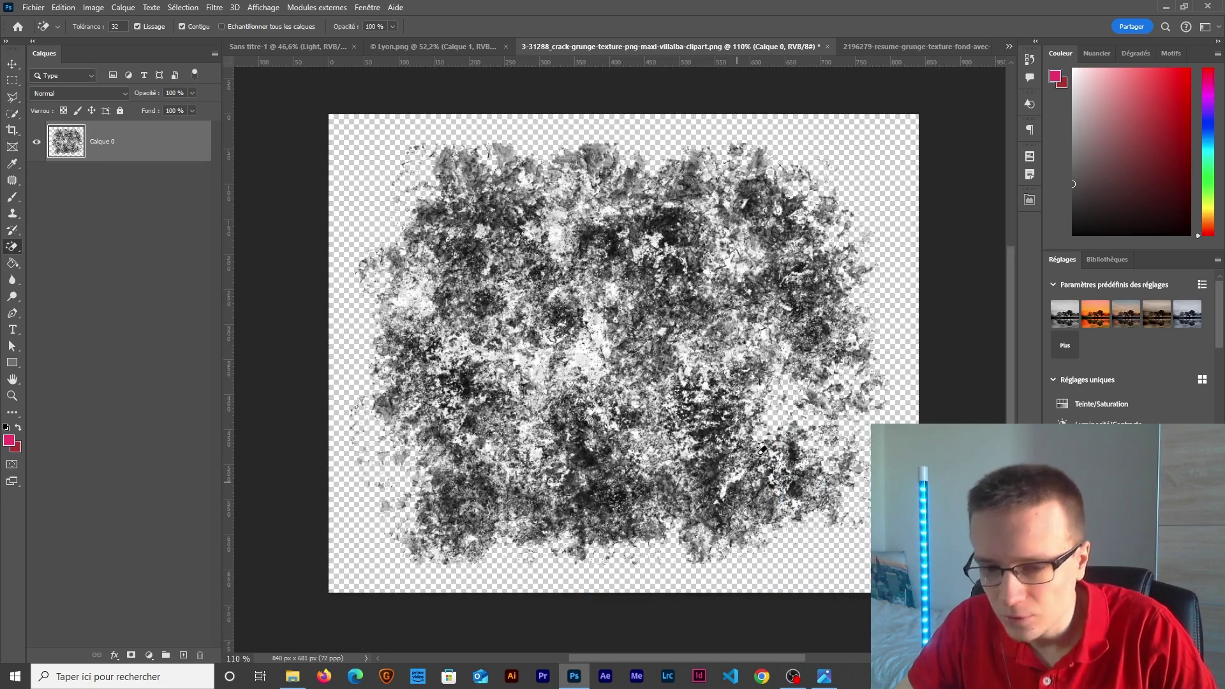
- Copy the crack texture layer into the 2196279 document over the black shape's lower corner and rotate it about -150°
{"action": "key", "text": "v"}
{"action": "left_click_drag", "start_coordinate": [611, 171], "coordinate": [525, 483]}
{"action": "key", "text": "ctrl+t"}
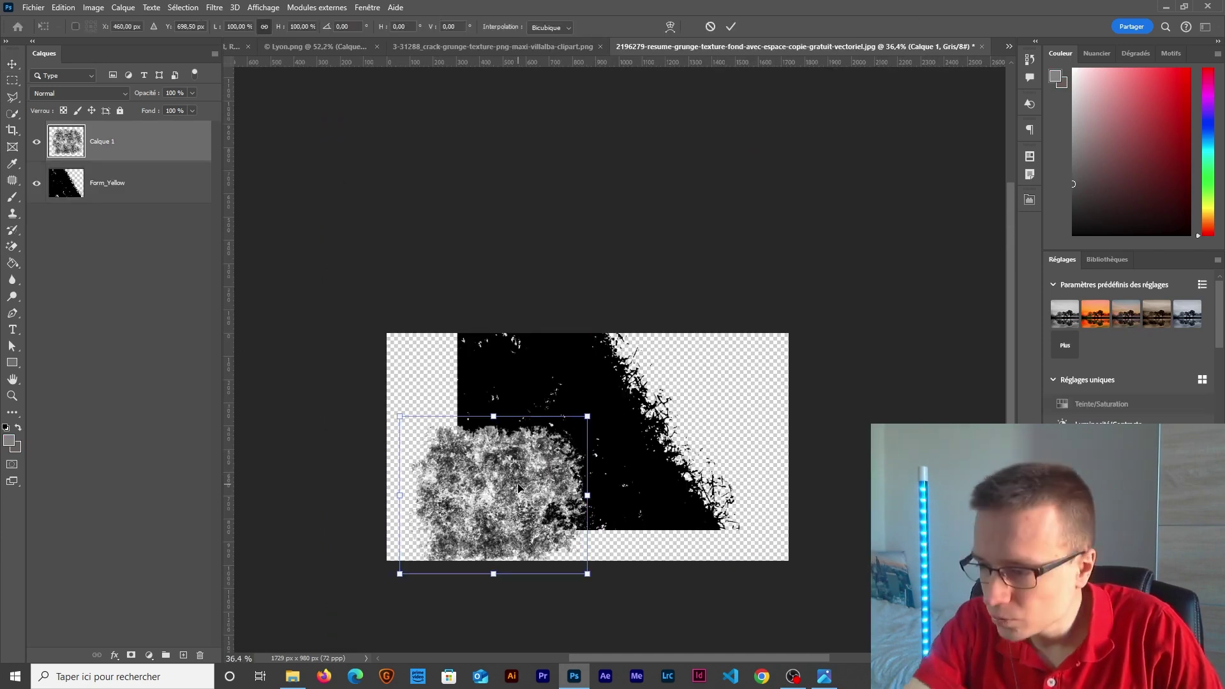
{"action": "left_click_drag", "start_coordinate": [621, 426], "coordinate": [289, 475]}
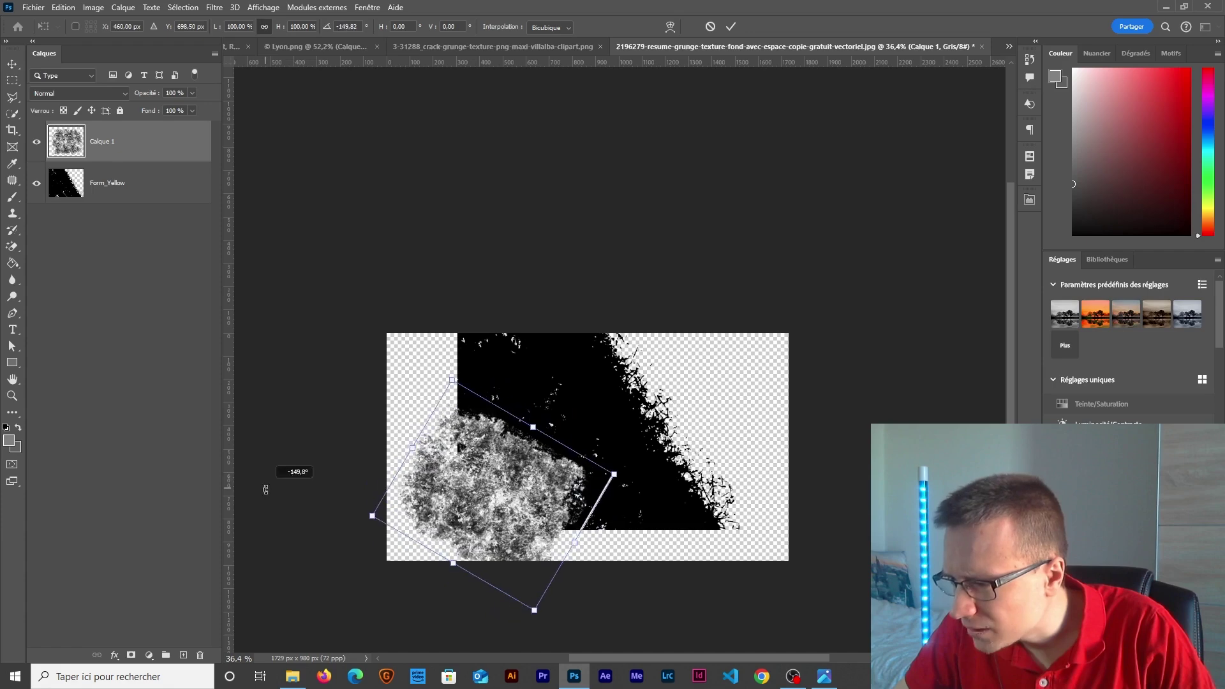
{"action": "key", "text": "Return"}
- Erase the stray diagonal white line beside the crack texture on Calque 1 with the Magic Eraser
{"action": "scroll", "coordinate": [581, 534], "scroll_direction": "up", "scroll_amount": 5}
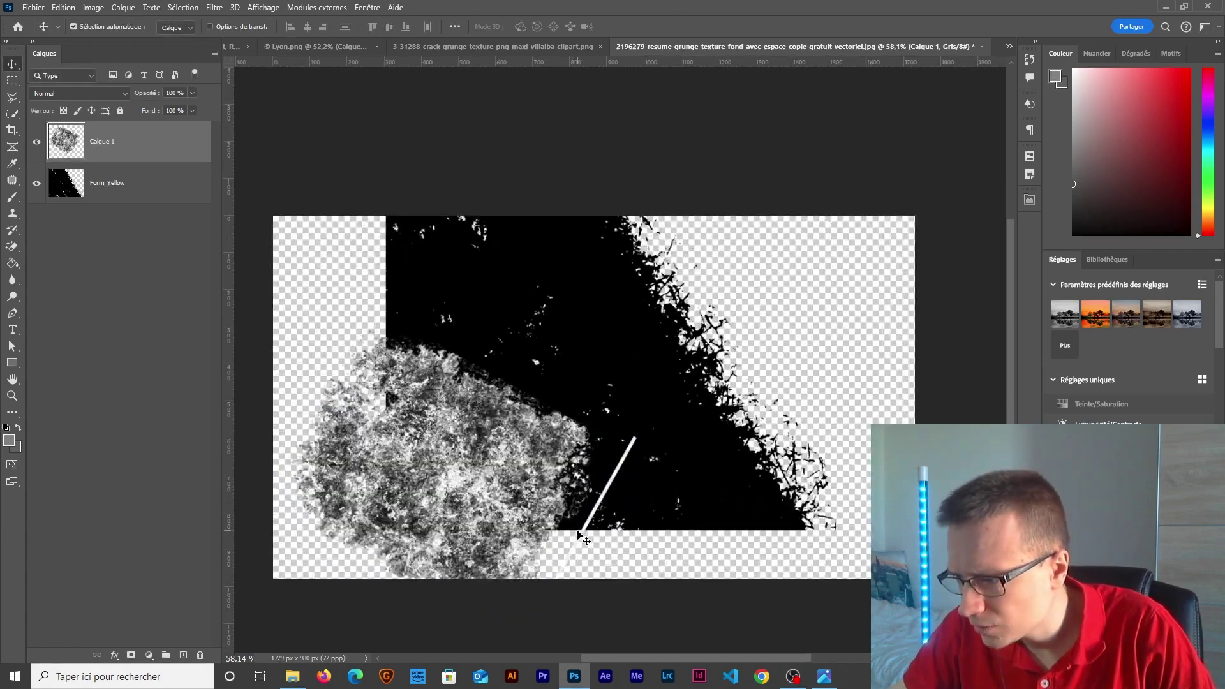
{"action": "scroll", "coordinate": [566, 392], "scroll_direction": "up", "scroll_amount": 3}
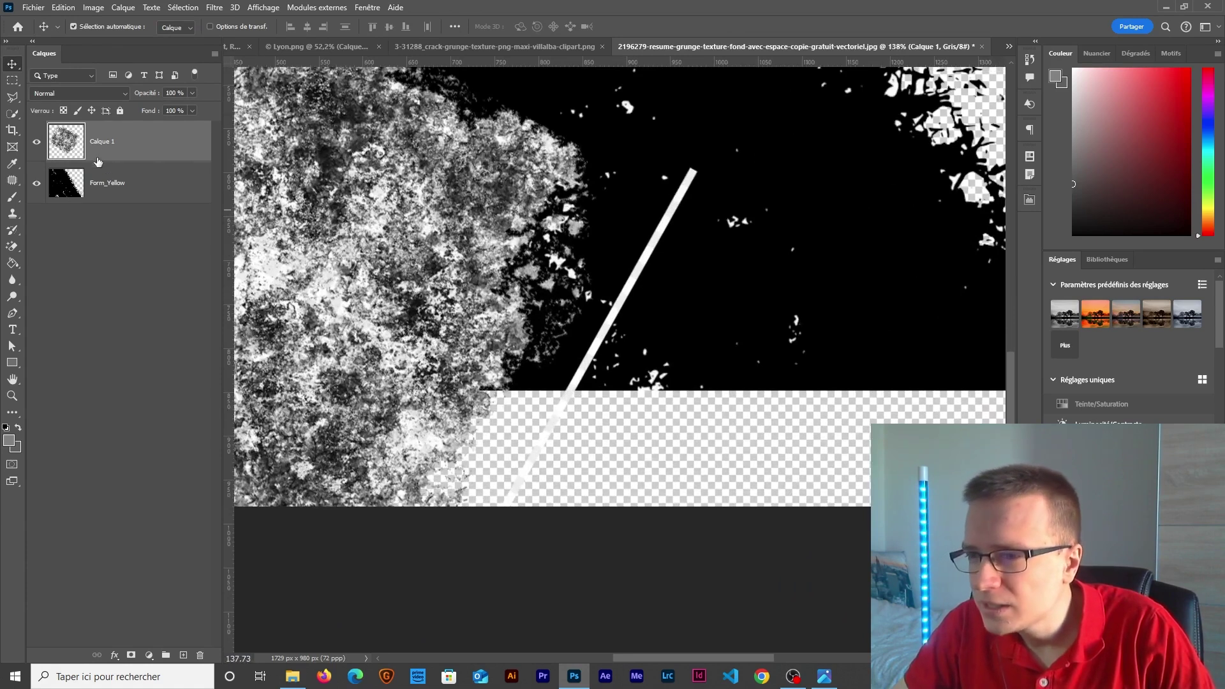
{"action": "key", "text": "e"}
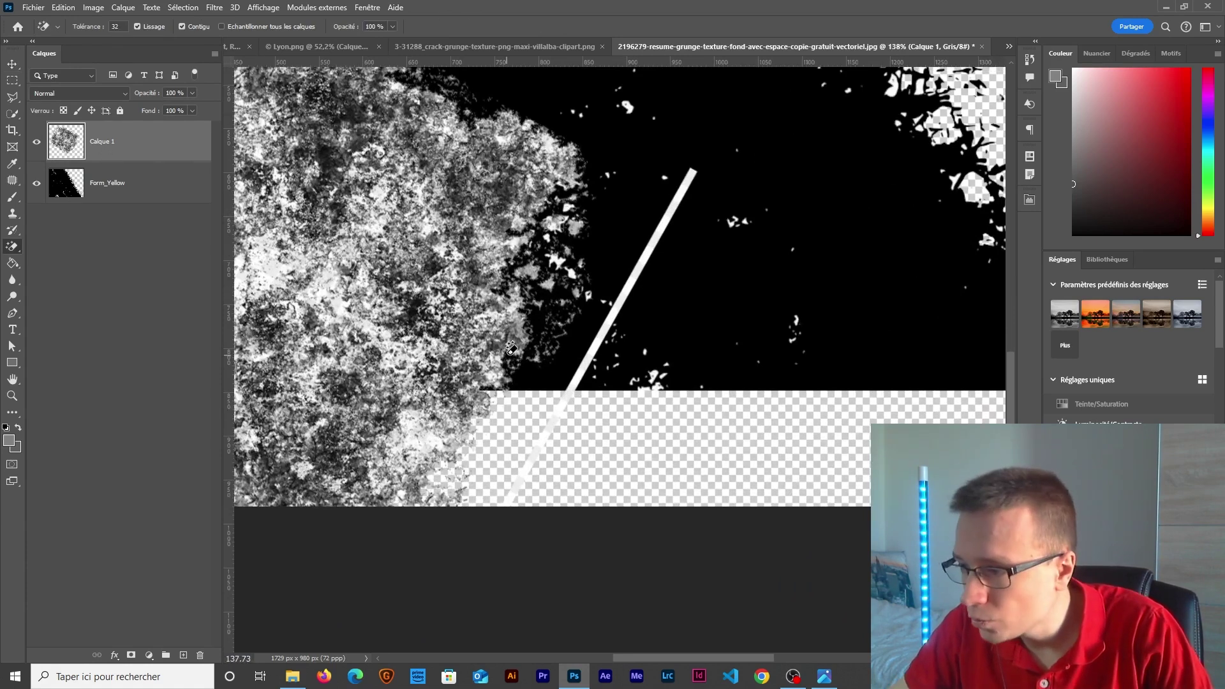
{"action": "left_click", "coordinate": [643, 275]}
{"action": "scroll", "coordinate": [577, 430], "scroll_direction": "down", "scroll_amount": 5}
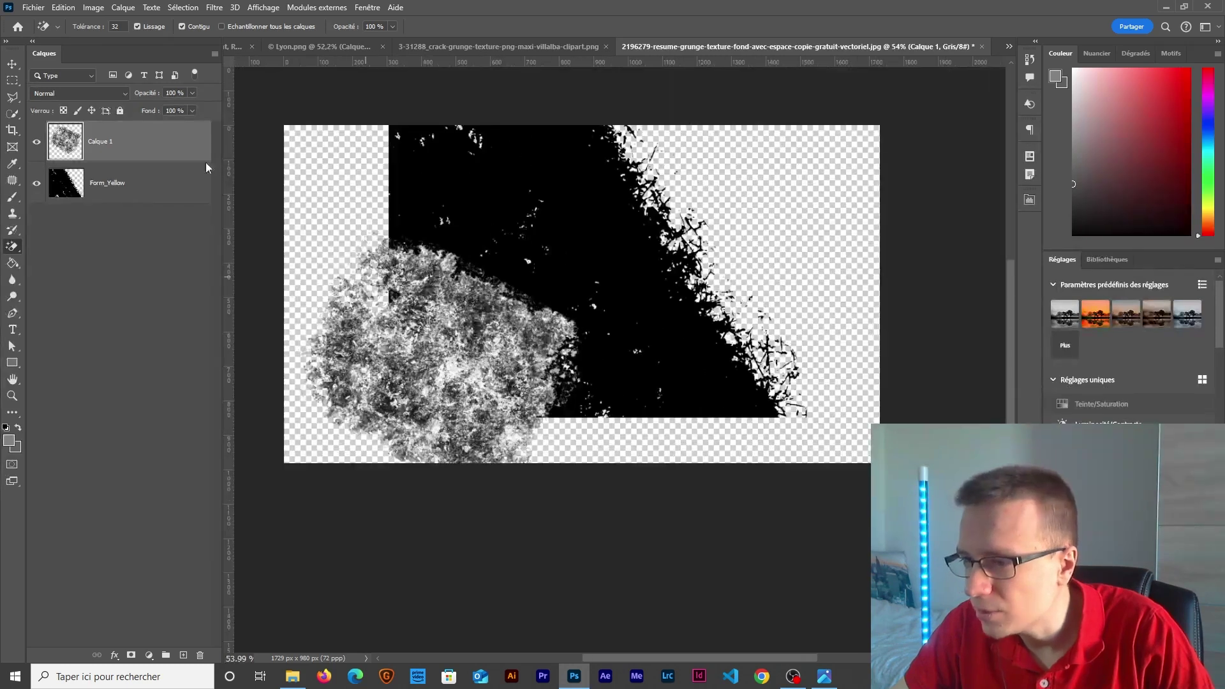
- Scale the crack texture to 134.88%, rotate it about 12.4°, and position it over the black shape's lower-left corner
{"action": "key", "text": "v"}
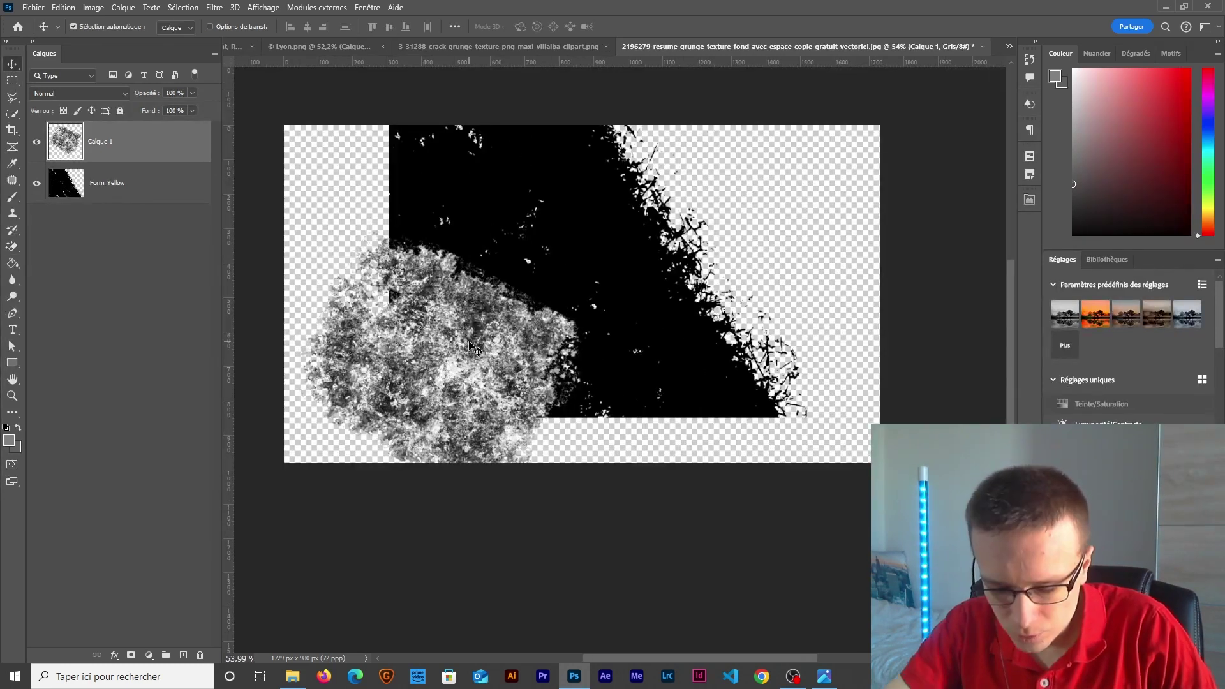
{"action": "key", "text": "ctrl+t"}
{"action": "left_click_drag", "start_coordinate": [586, 391], "coordinate": [631, 381]}
{"action": "left_click_drag", "start_coordinate": [551, 354], "coordinate": [556, 458]}
{"action": "left_click_drag", "start_coordinate": [662, 264], "coordinate": [687, 292]}
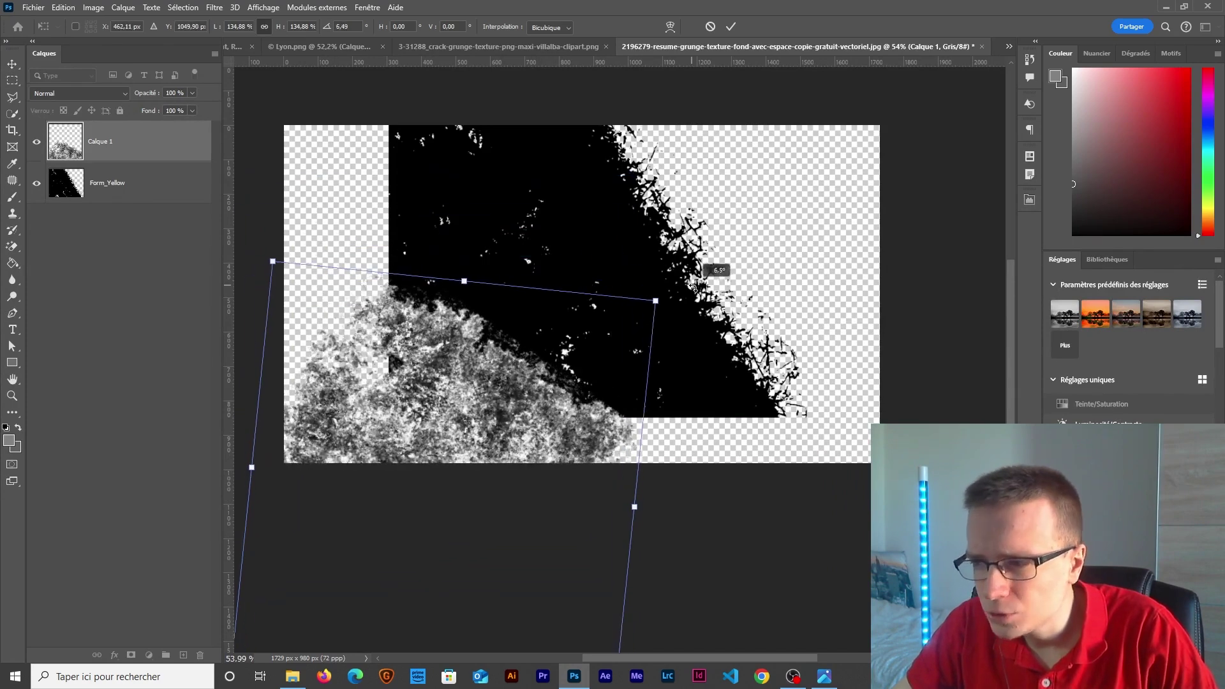
{"action": "left_click_drag", "start_coordinate": [483, 429], "coordinate": [472, 380]}
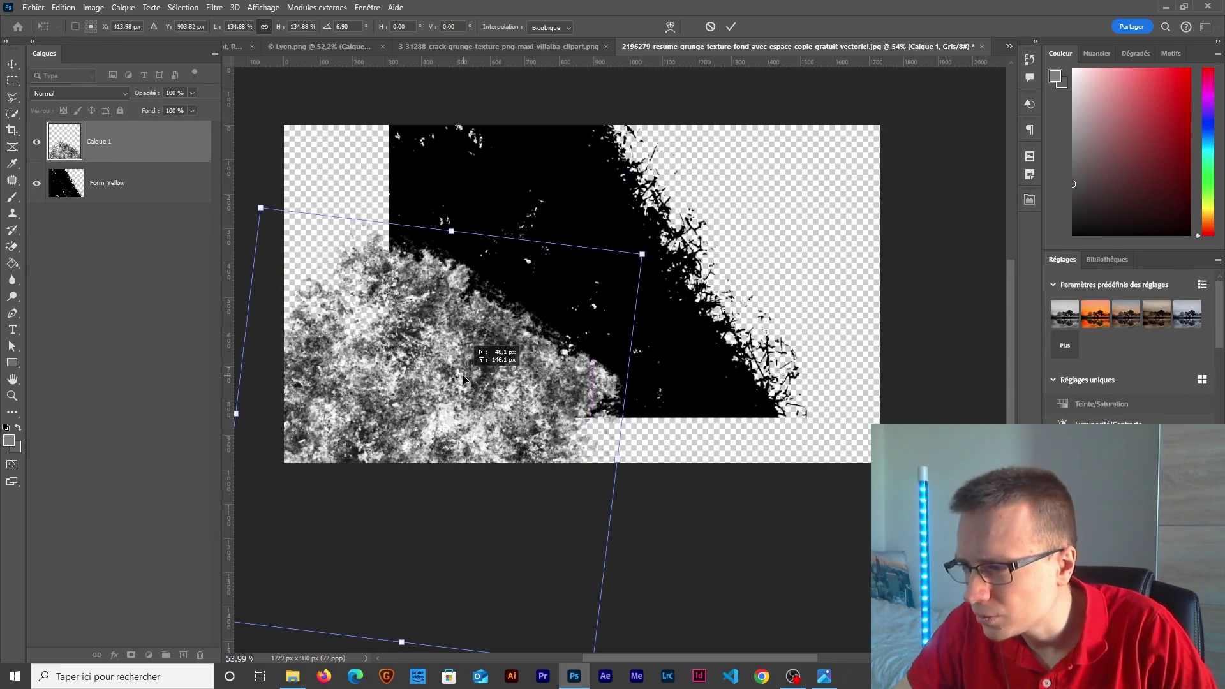
{"action": "left_click_drag", "start_coordinate": [668, 232], "coordinate": [702, 262]}
{"action": "left_click_drag", "start_coordinate": [500, 402], "coordinate": [489, 380]}
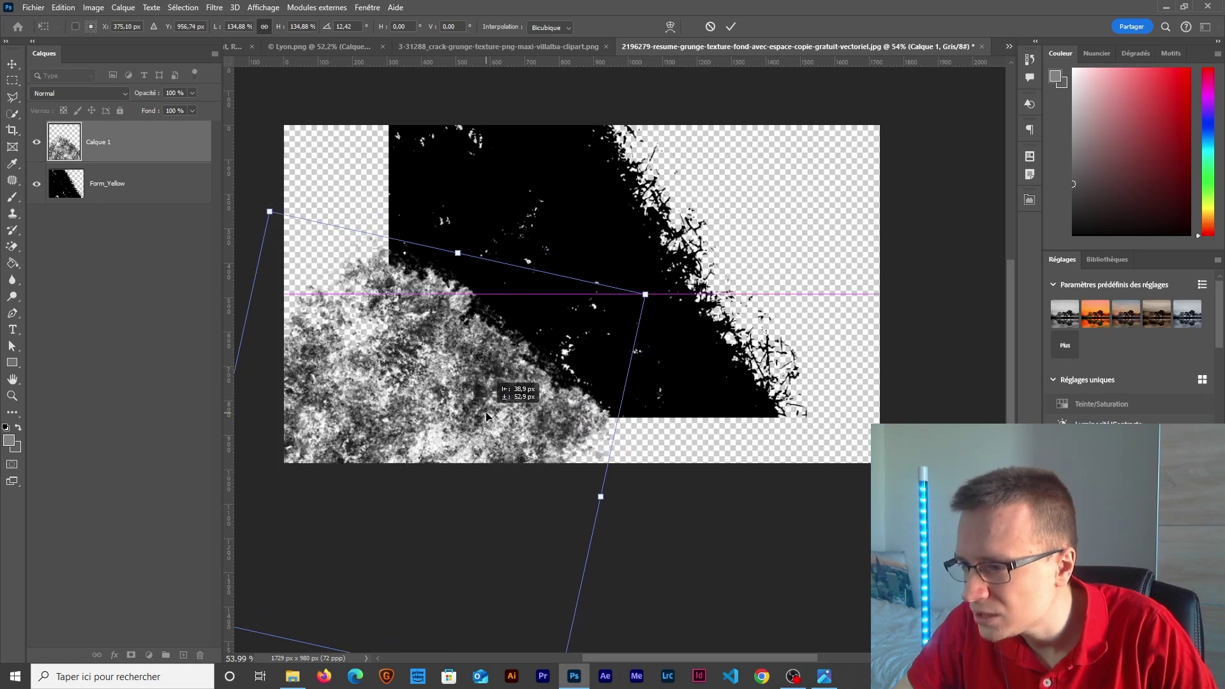
{"action": "key", "text": "Return"}
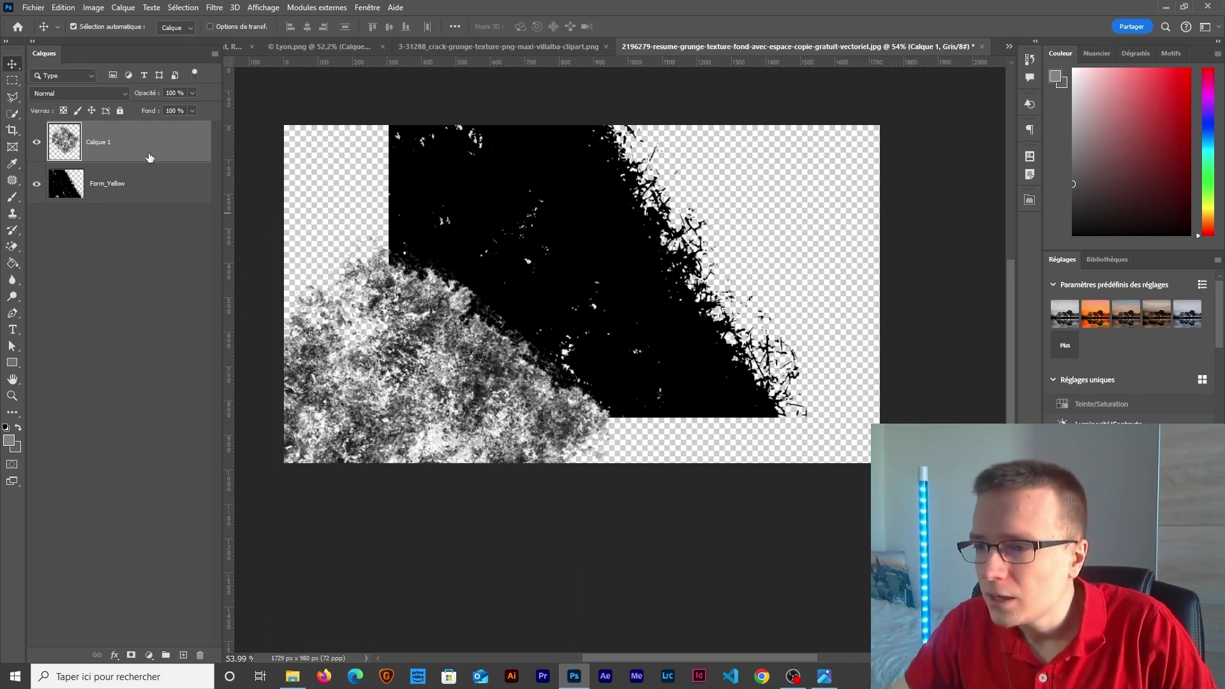
- Load the Calque 1 texture's outline as a selection and add a layer mask from it to Form_Yellow
{"action": "left_click", "coordinate": [66, 142], "text": "ctrl"}
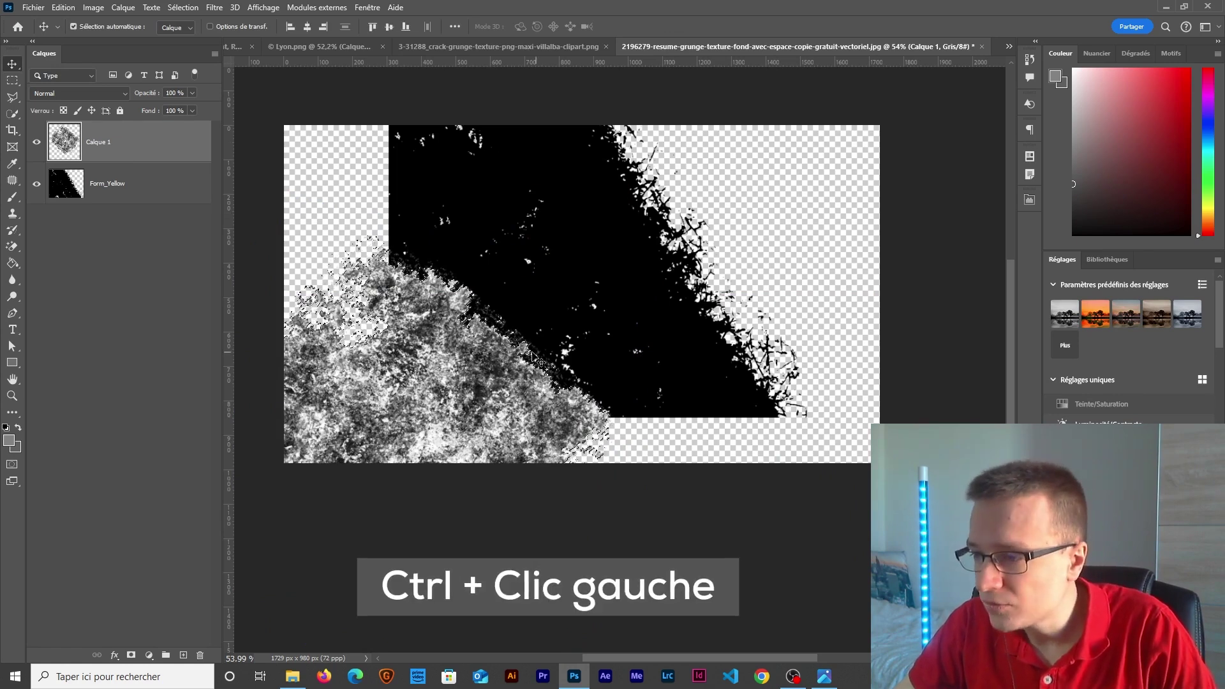
{"action": "left_click", "coordinate": [131, 193]}
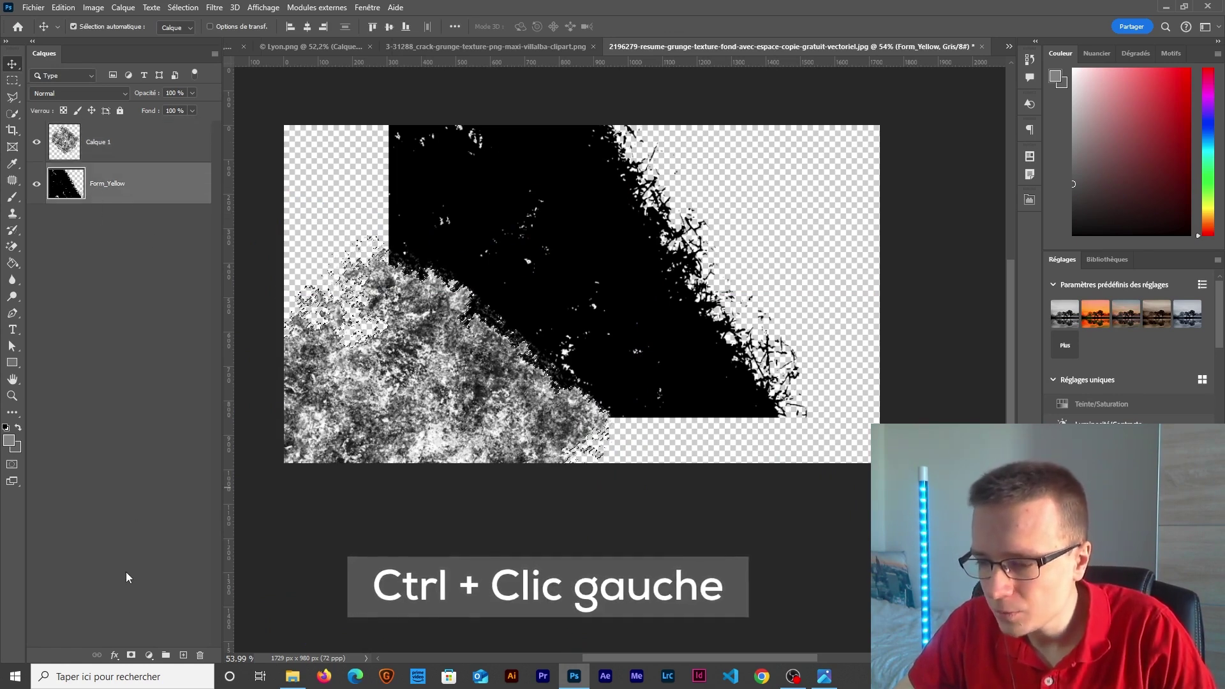
{"action": "left_click", "coordinate": [131, 656]}
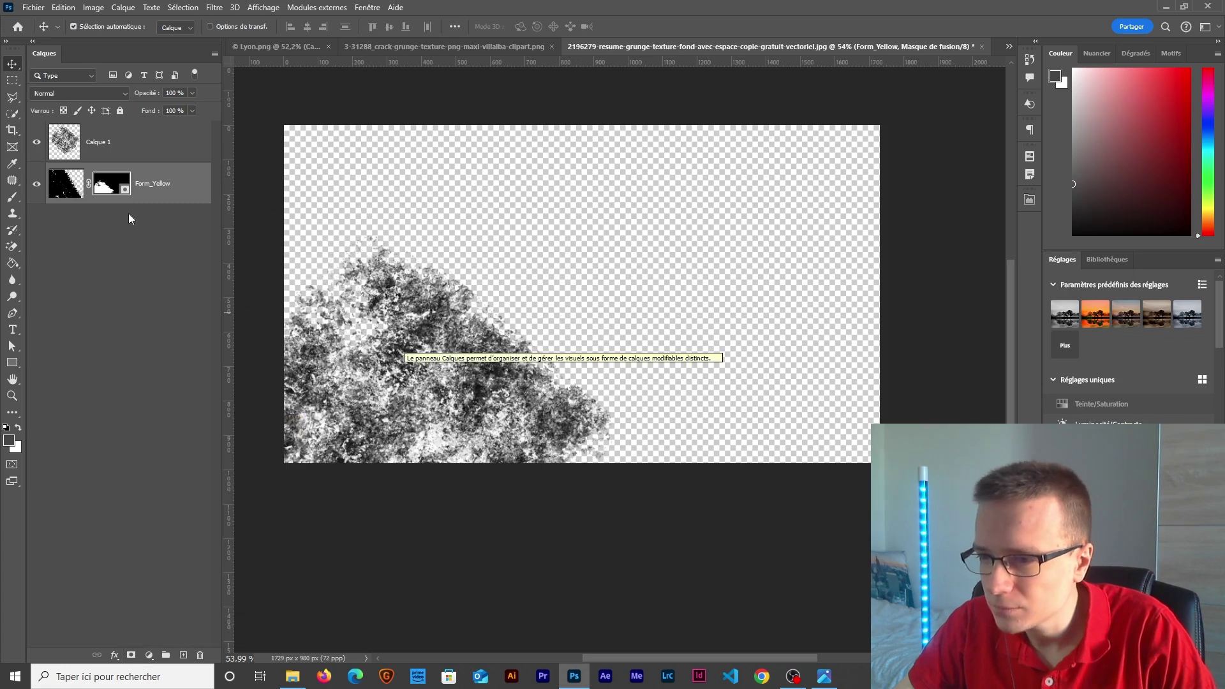
- Hide Calque 1, try inverting Form_Yellow's mask and moving the shape, and undo back to before the mask was added
{"action": "left_click", "coordinate": [36, 141]}
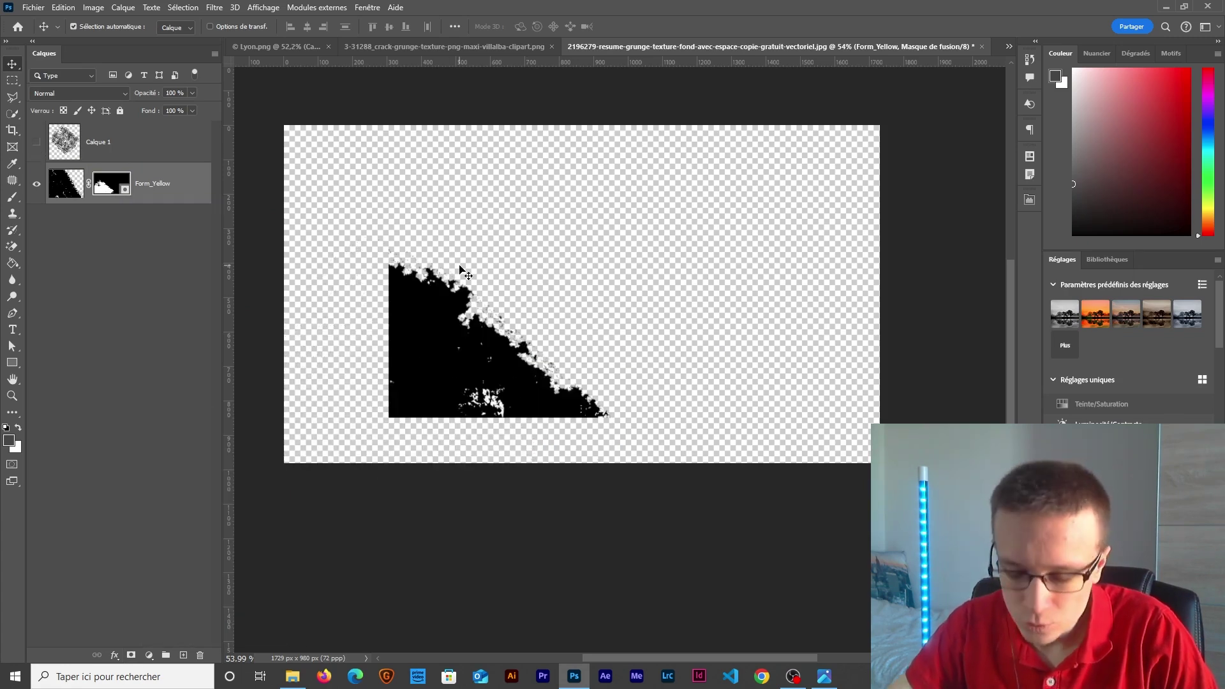
{"action": "key", "text": "ctrl+i"}
{"action": "left_click_drag", "start_coordinate": [541, 273], "coordinate": [486, 295]}
{"action": "key", "text": "ctrl+z"}
{"action": "key", "text": "ctrl+i"}
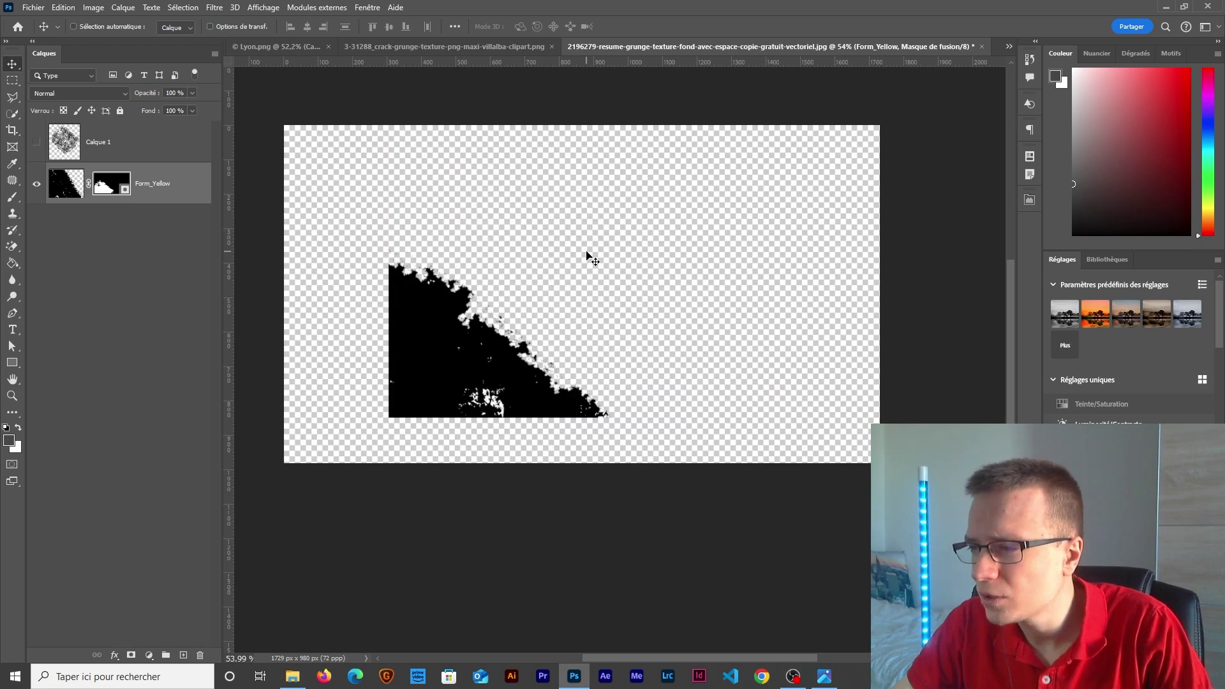
{"action": "key", "text": "ctrl+z"}
{"action": "key", "text": "ctrl+z"}
- Shift the Calque 1 texture slightly upward and add a layer mask to Form_Yellow from the texture's outline
{"action": "left_click_drag", "start_coordinate": [479, 410], "coordinate": [466, 362]}
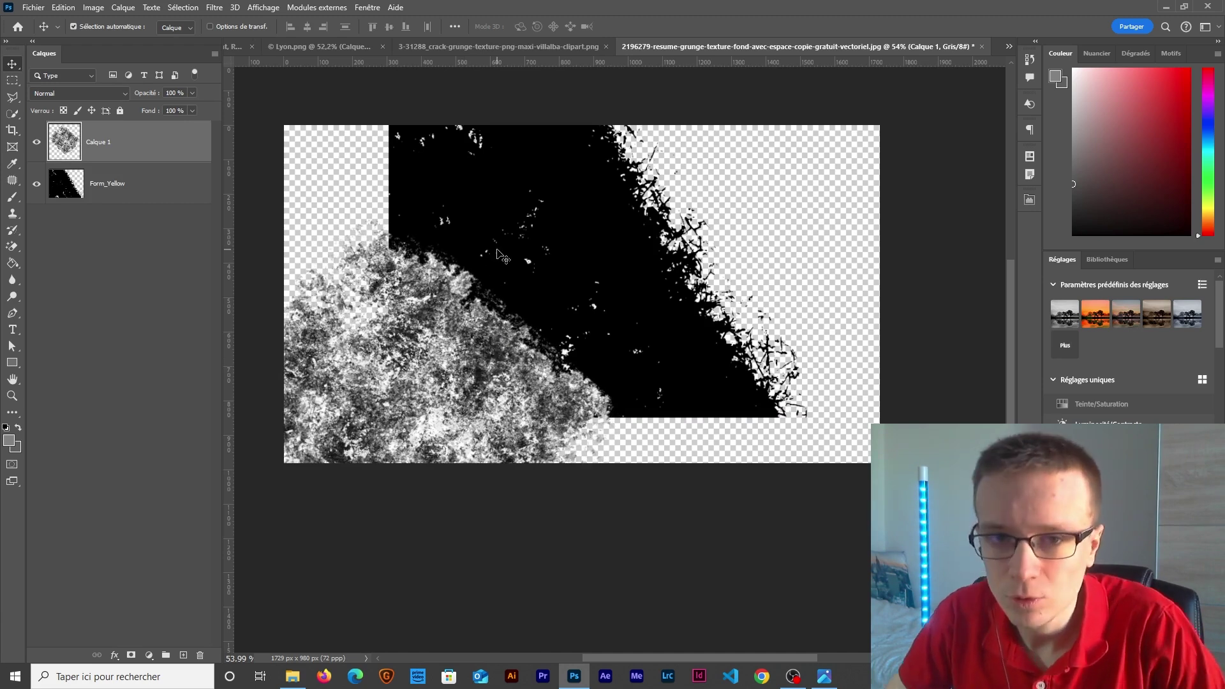
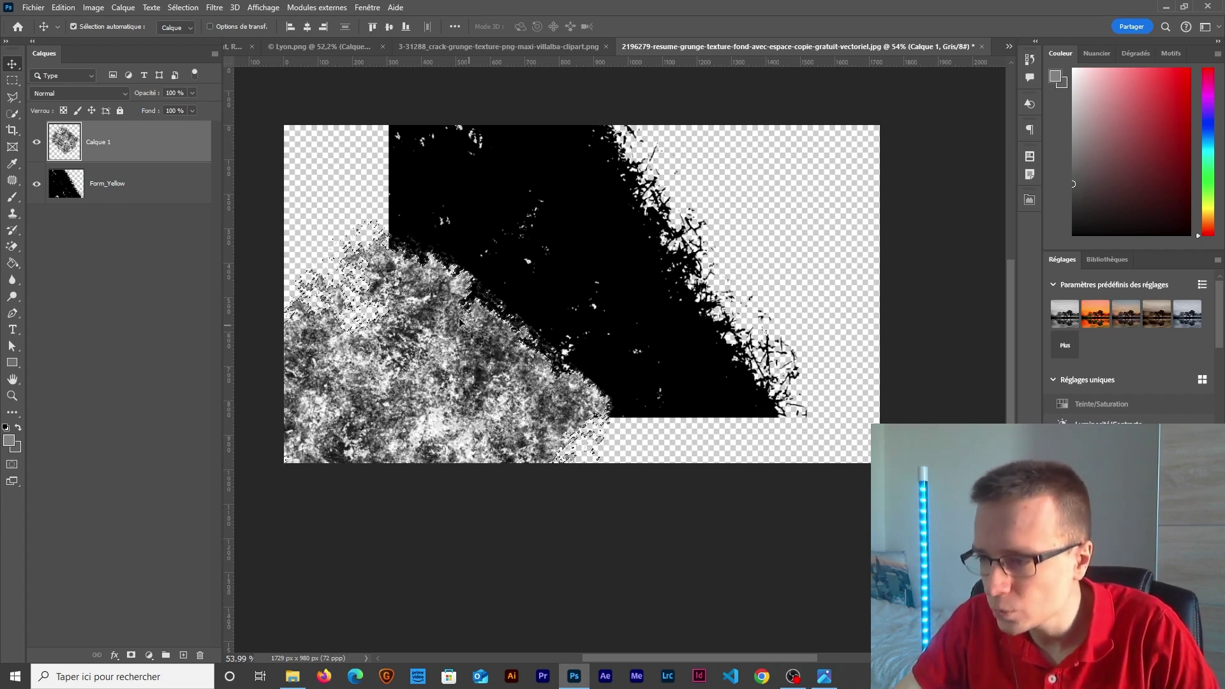
{"action": "left_click", "coordinate": [116, 193]}
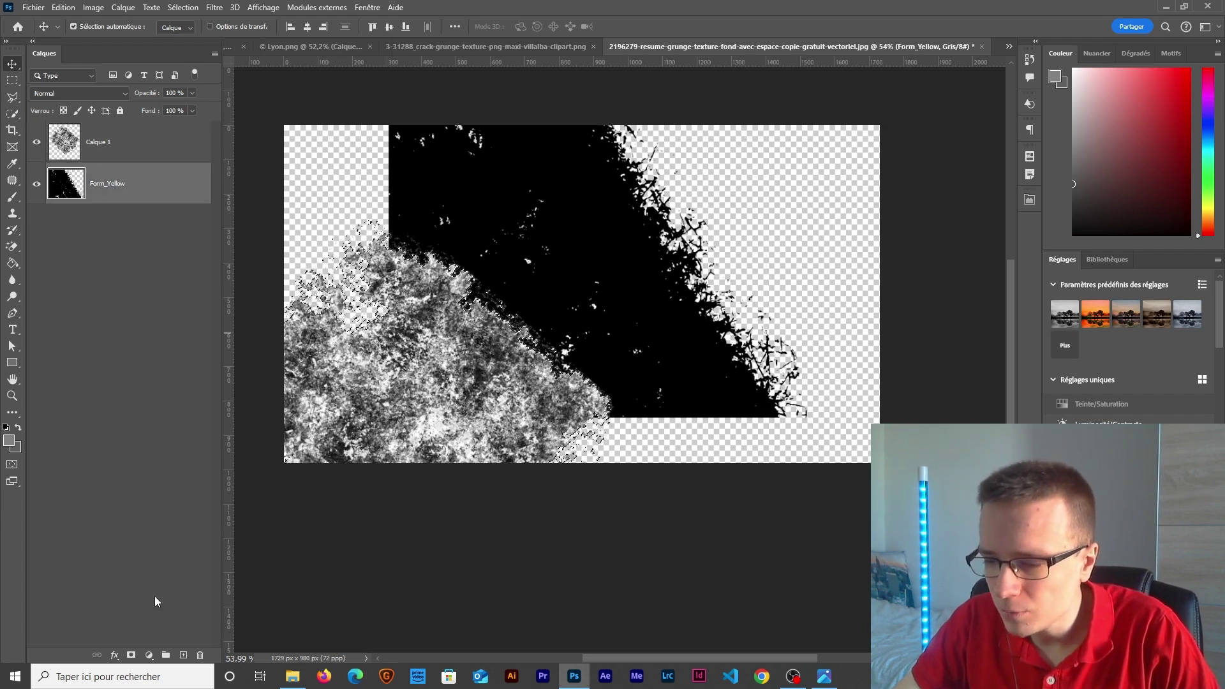
{"action": "left_click", "coordinate": [131, 655]}
- With Calque 1 hidden, invert Form_Yellow's mask and move the masked shape into the canvas's lower-left corner
{"action": "left_click", "coordinate": [36, 142]}
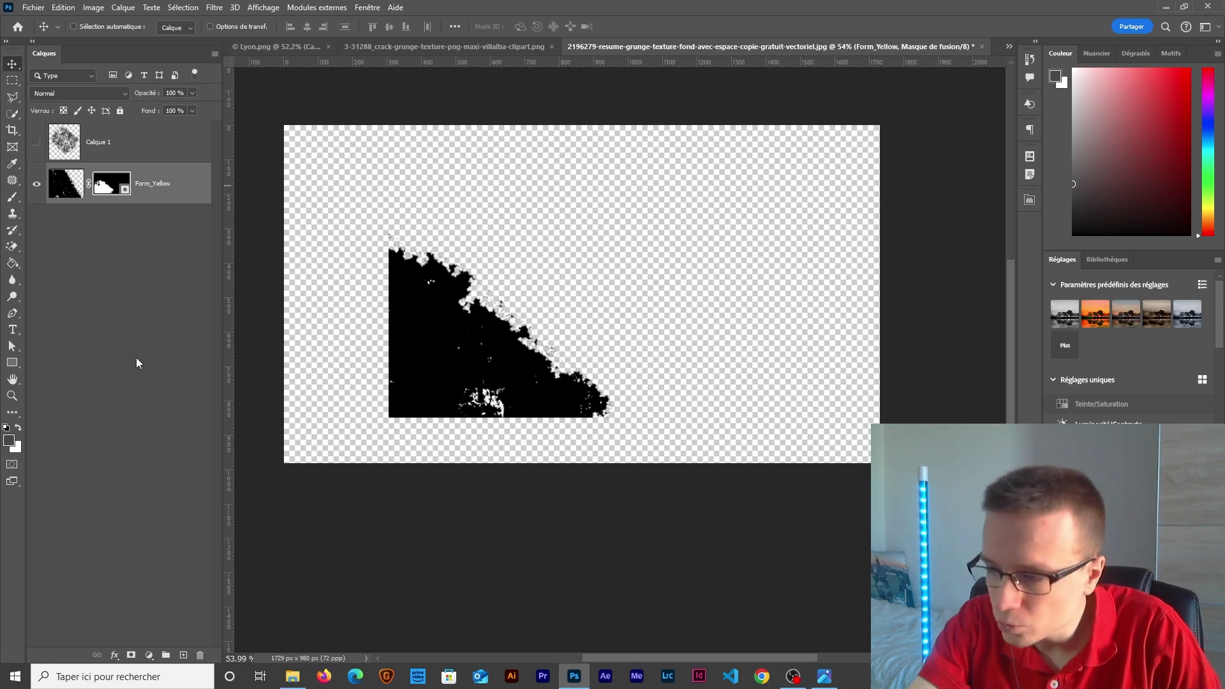
{"action": "key", "text": "ctrl+i"}
{"action": "left_click_drag", "start_coordinate": [537, 268], "coordinate": [430, 312]}
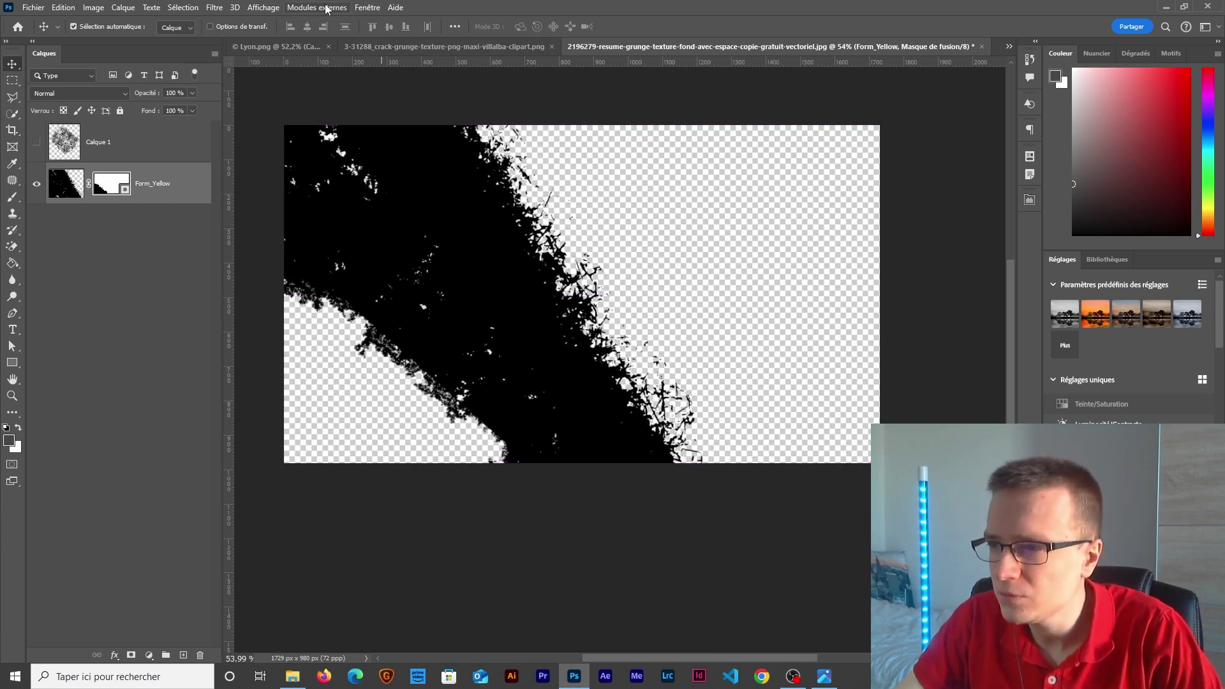
- Toggle the inversion of Form_Yellow's mask back and forth from the mask properties
{"action": "left_click", "coordinate": [368, 7]}
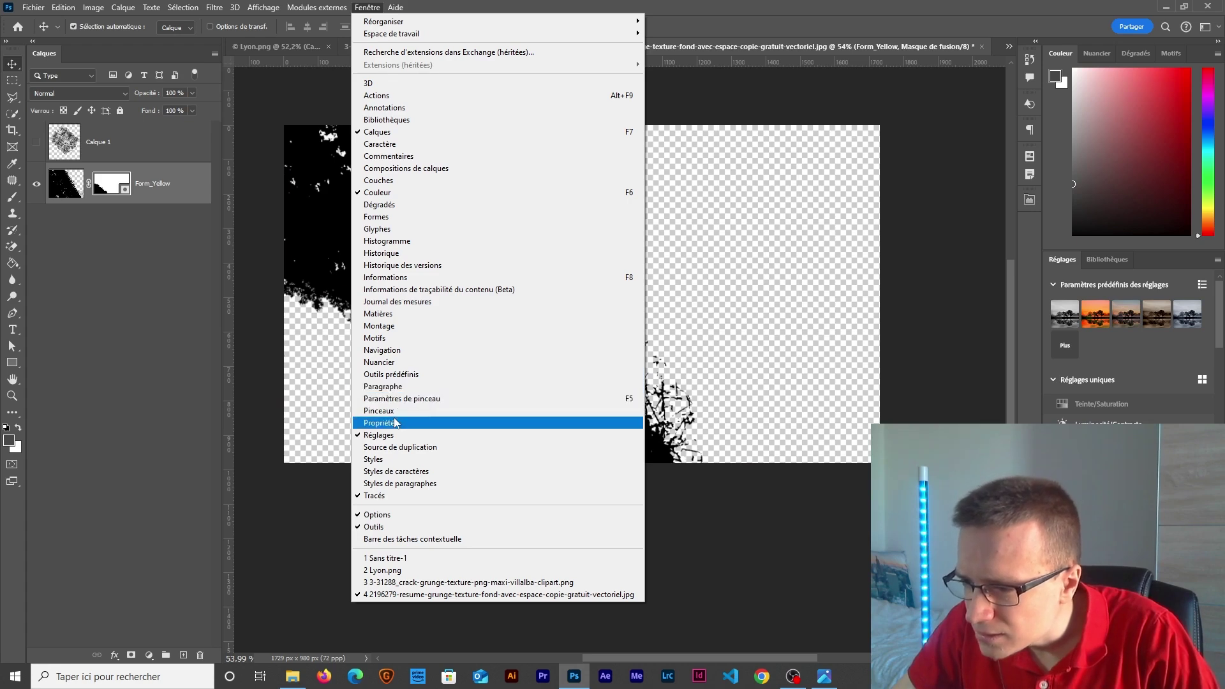
{"action": "left_click", "coordinate": [592, 421]}
{"action": "left_click_drag", "start_coordinate": [918, 196], "coordinate": [153, 214]}
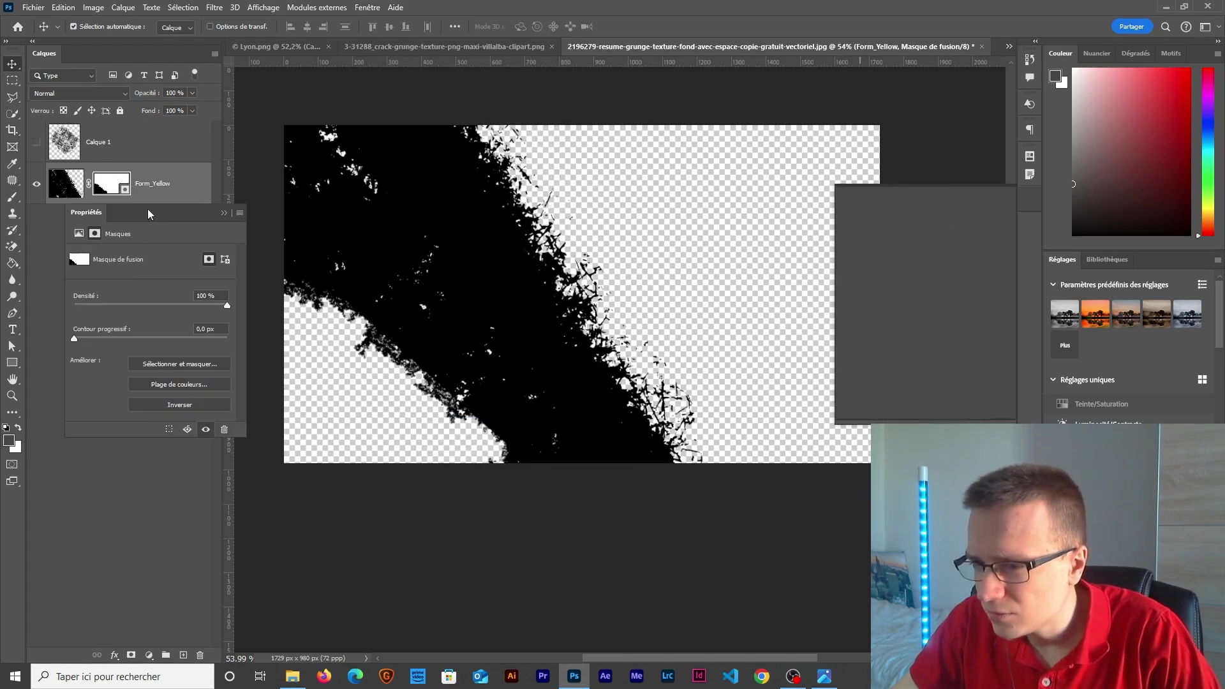
{"action": "left_click", "coordinate": [166, 406]}
{"action": "left_click", "coordinate": [166, 405]}
{"action": "left_click", "coordinate": [166, 405]}
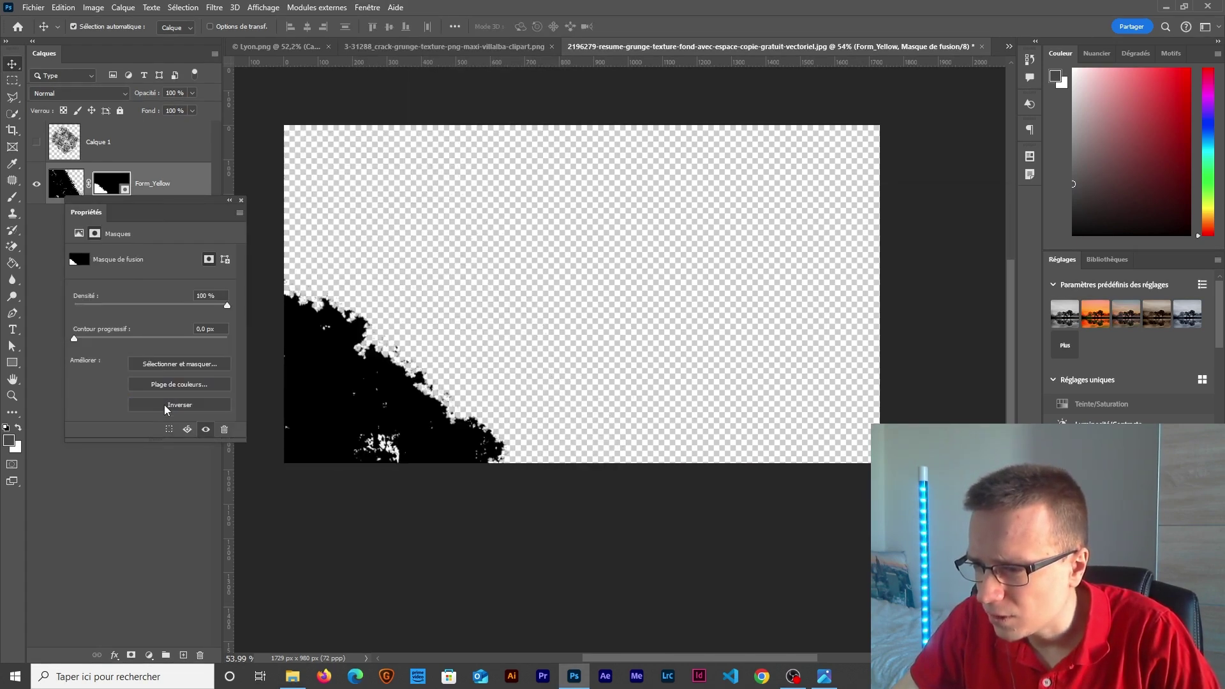
{"action": "left_click", "coordinate": [166, 406]}
{"action": "left_click", "coordinate": [241, 201]}
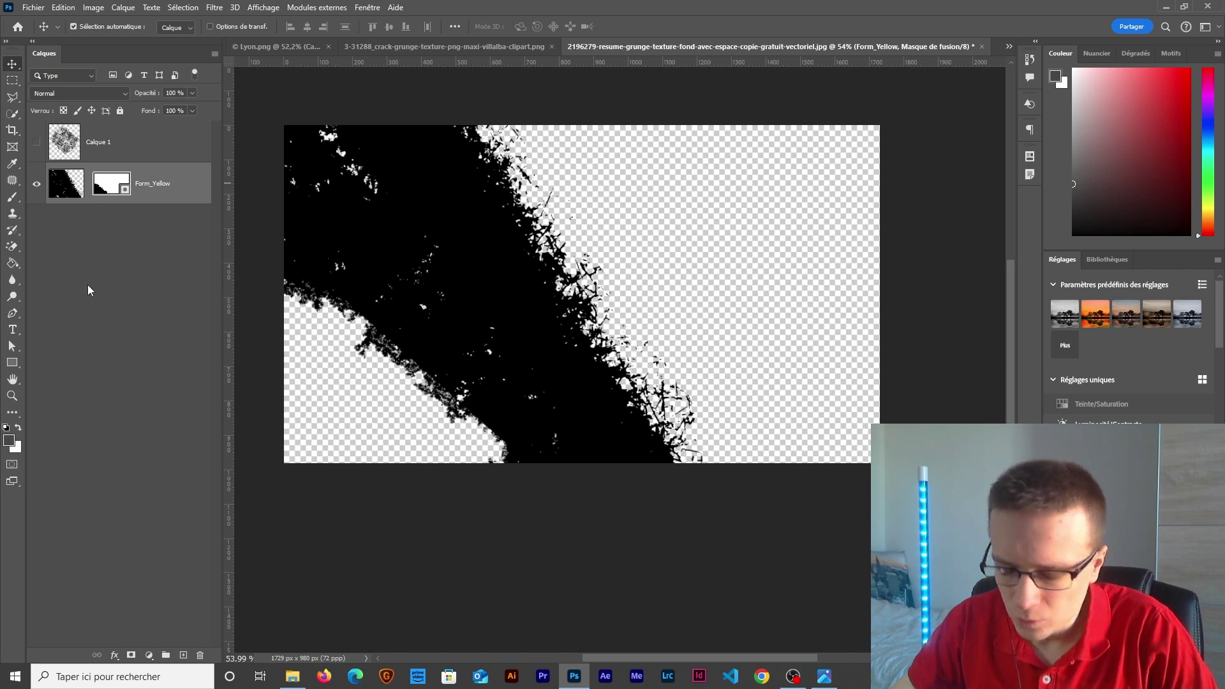
- Transform Form_Yellow's unlinked mask, scaling, rotating and repositioning it so the grunge cut-out trims the shape's lower-left edge
{"action": "key", "text": "ctrl+t"}
{"action": "left_click_drag", "start_coordinate": [493, 212], "coordinate": [567, 220]}
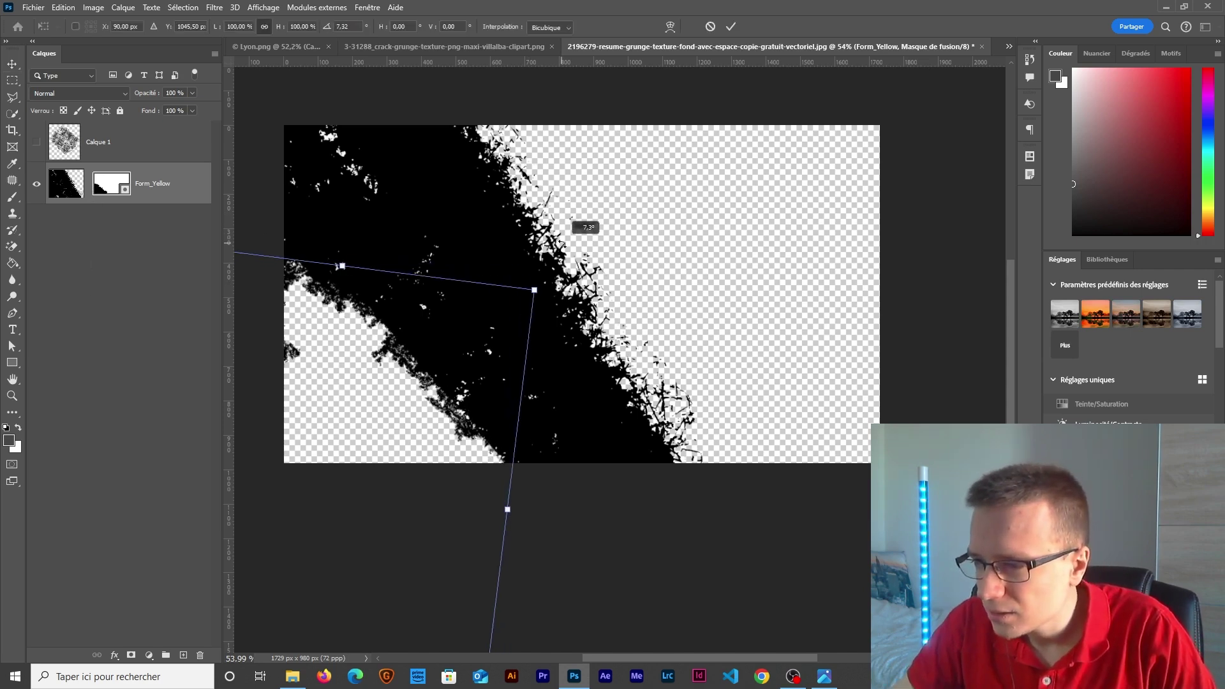
{"action": "left_click_drag", "start_coordinate": [535, 311], "coordinate": [507, 318]}
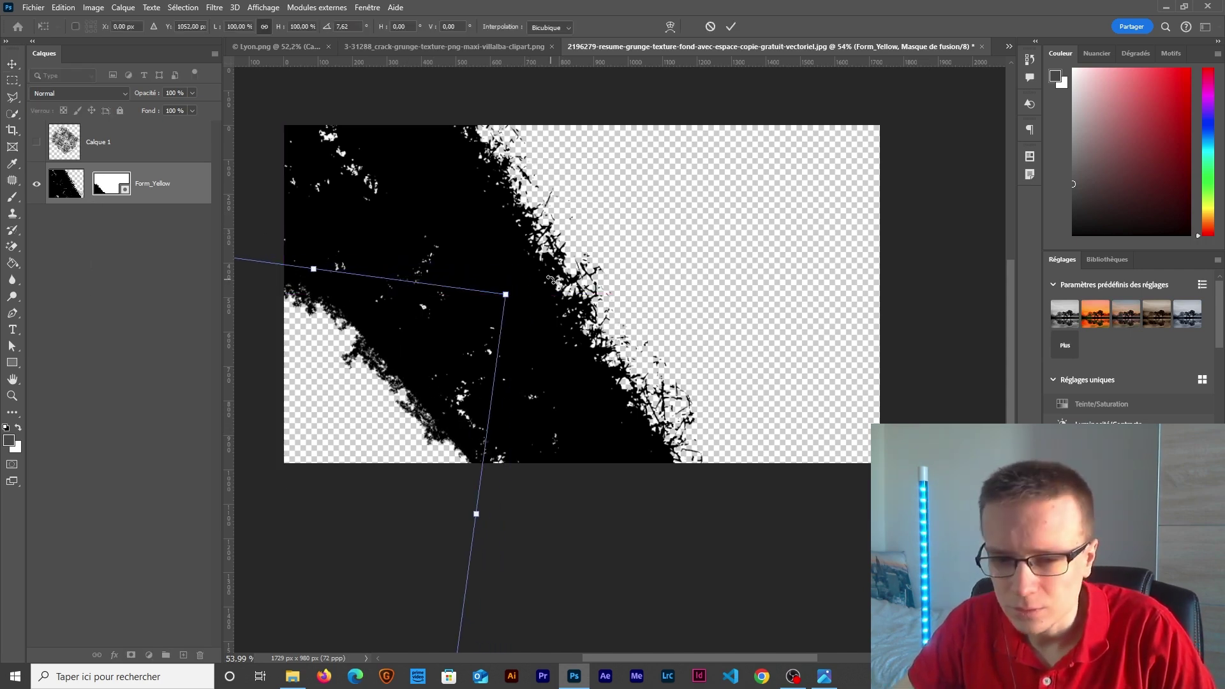
{"action": "left_click_drag", "start_coordinate": [554, 275], "coordinate": [559, 250]}
{"action": "mouse_move", "coordinate": [503, 282]}
{"action": "left_mouse_down"}
{"action": "mouse_move", "coordinate": [517, 266]}
{"action": "mouse_move", "coordinate": [421, 107]}
{"action": "mouse_move", "coordinate": [518, 271]}
{"action": "left_mouse_up"}
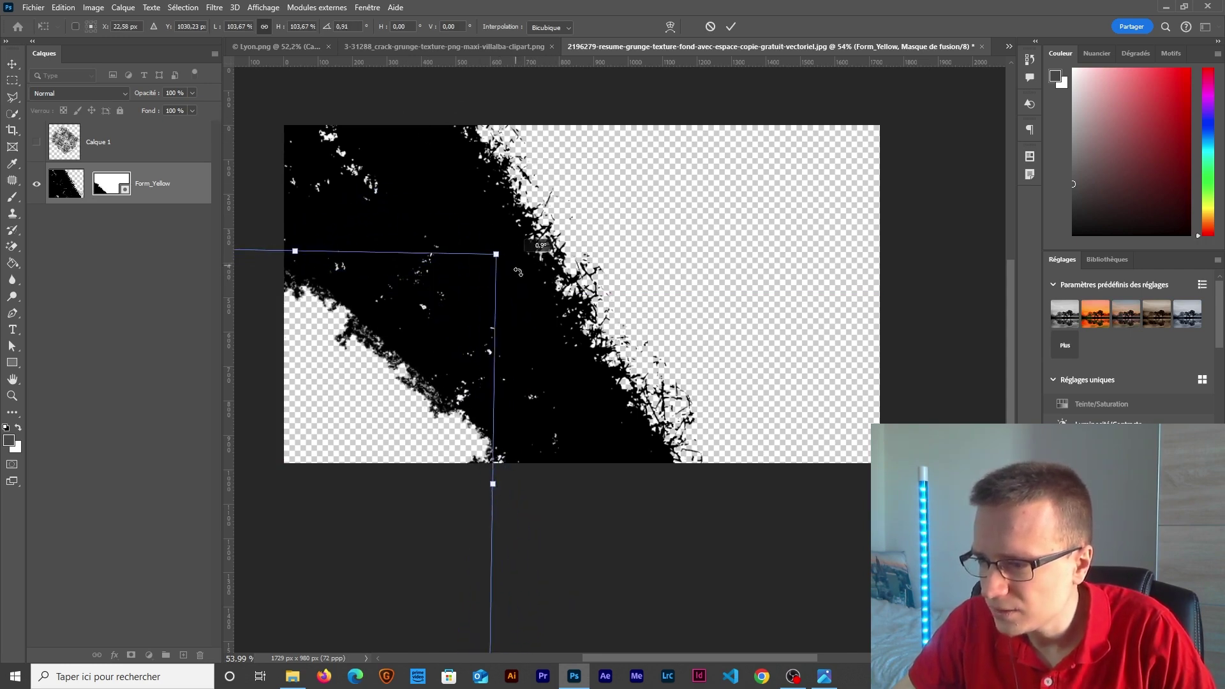
{"action": "key", "text": "Return"}
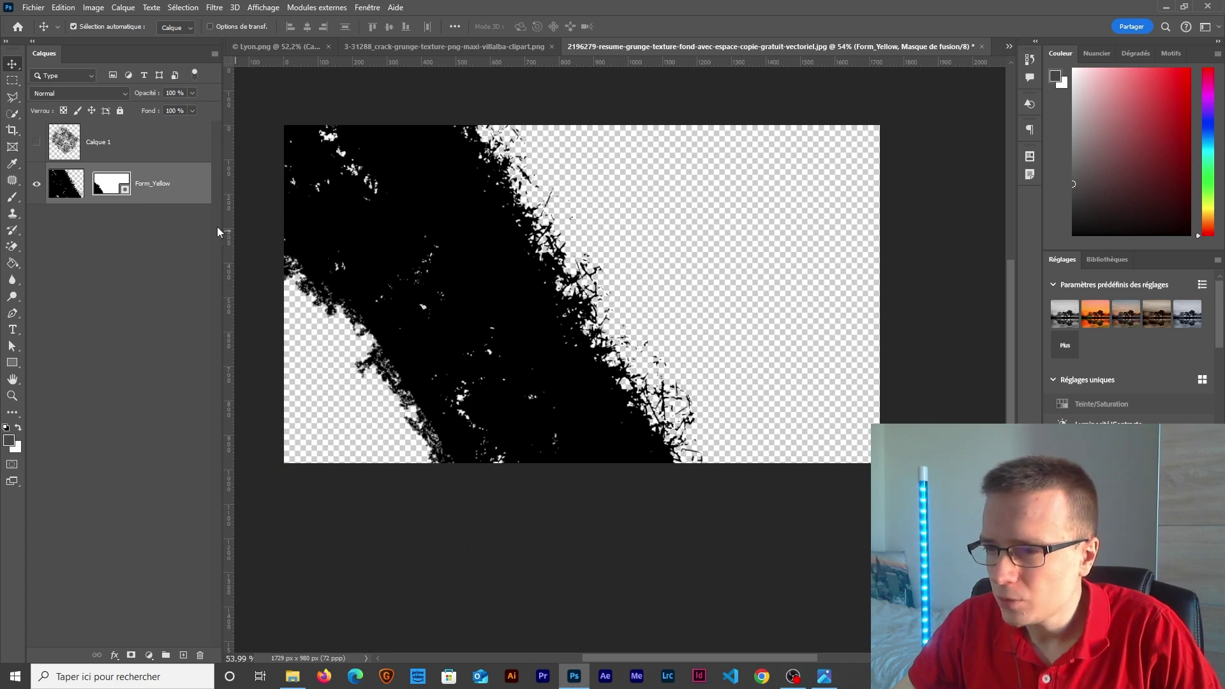
- Convert the masked Form_Yellow layer to a smart object and bring it into the Sans titre-1 composition behind the players
{"action": "right_click", "coordinate": [192, 193]}
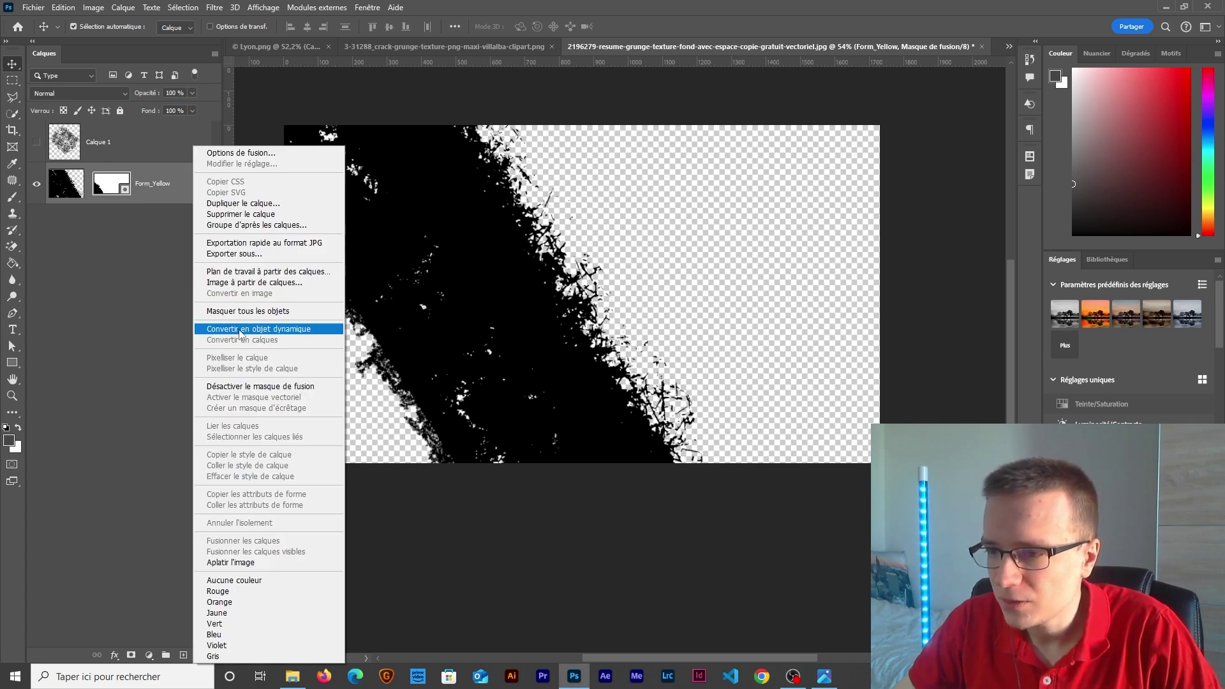
{"action": "left_click", "coordinate": [241, 333]}
{"action": "key", "text": "BackSpace"}
{"action": "key", "text": "ctrl+z"}
{"action": "key", "text": "Return"}
{"action": "left_click_drag", "start_coordinate": [511, 316], "coordinate": [675, 332]}
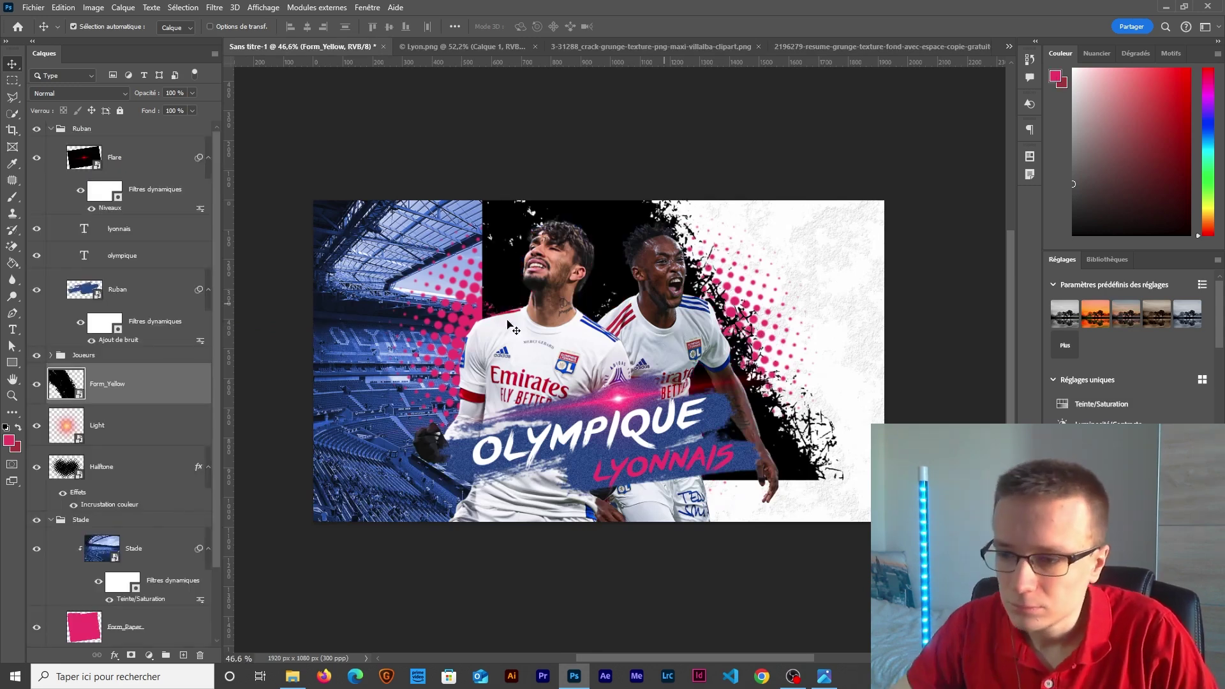
- Flip Form_Yellow horizontally, move it to the canvas's upper-right corner and stretch it down to the bottom edge
{"action": "key", "text": "ctrl+t"}
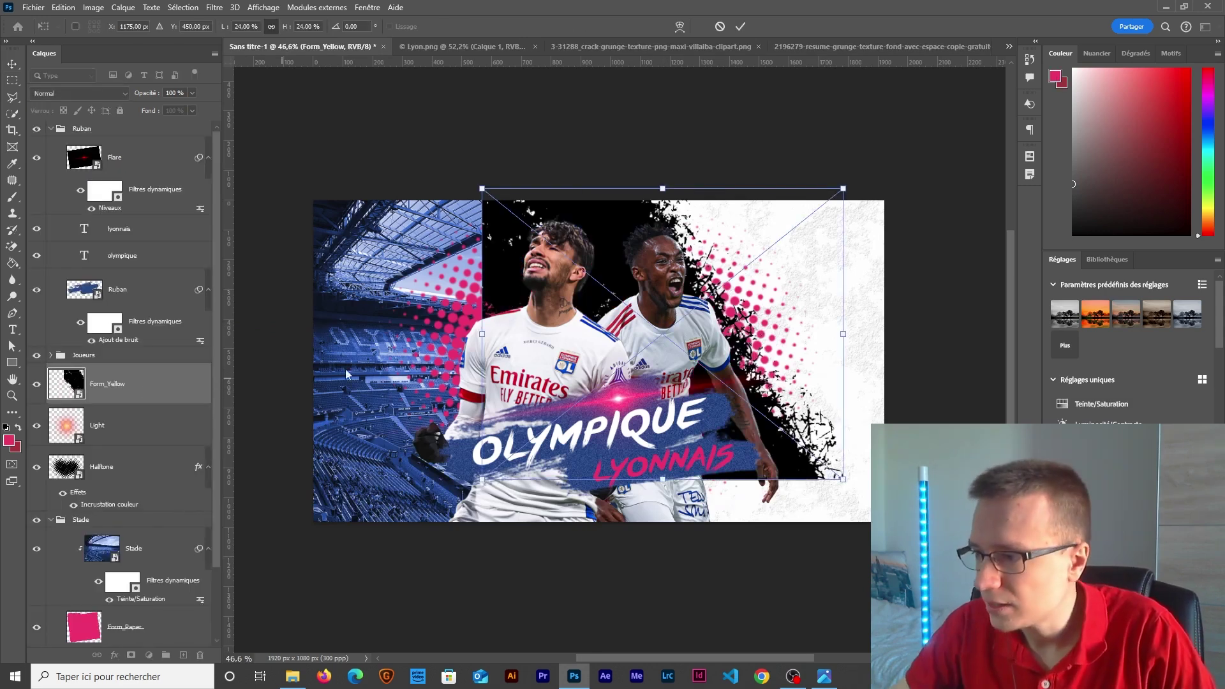
{"action": "right_click", "coordinate": [747, 356]}
{"action": "left_click", "coordinate": [829, 587]}
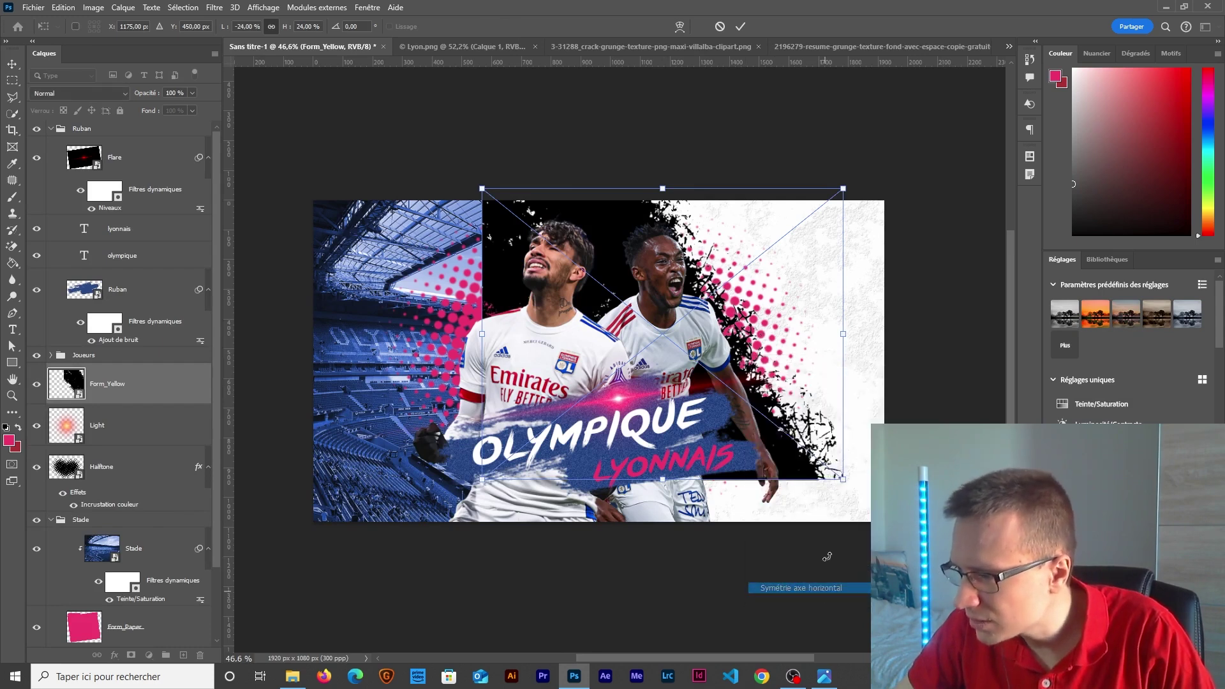
{"action": "left_click_drag", "start_coordinate": [790, 324], "coordinate": [841, 337]}
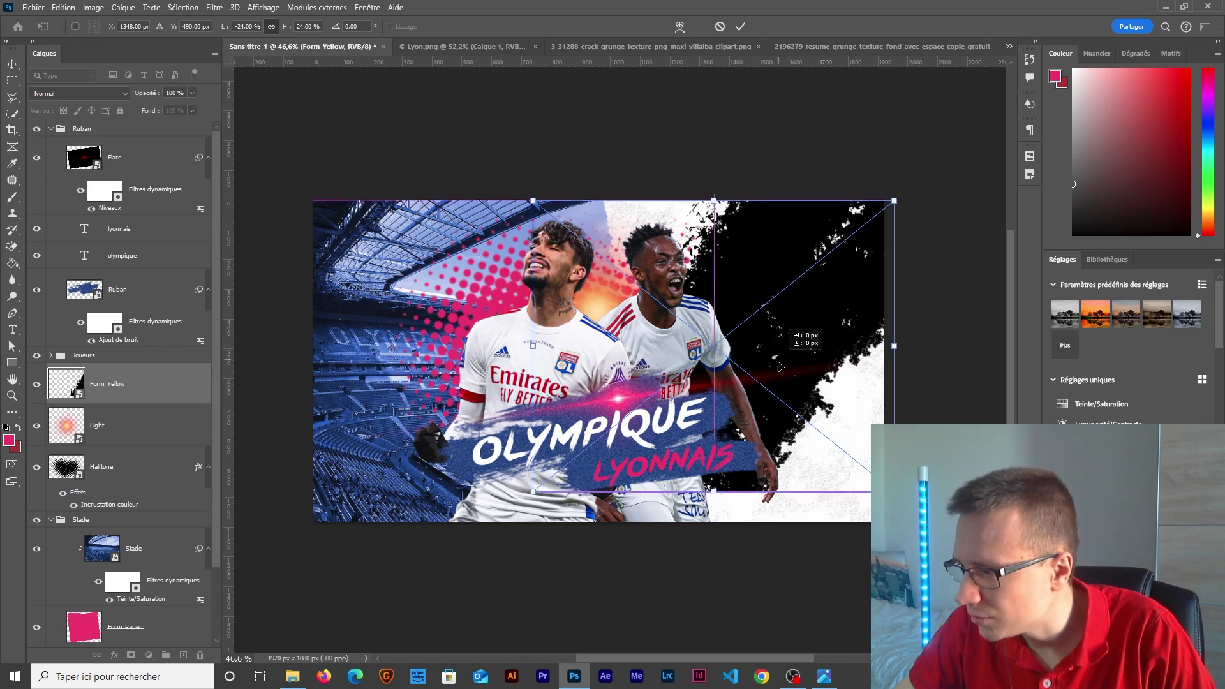
{"action": "left_click_drag", "start_coordinate": [715, 489], "coordinate": [715, 521]}
{"action": "key", "text": "Return"}
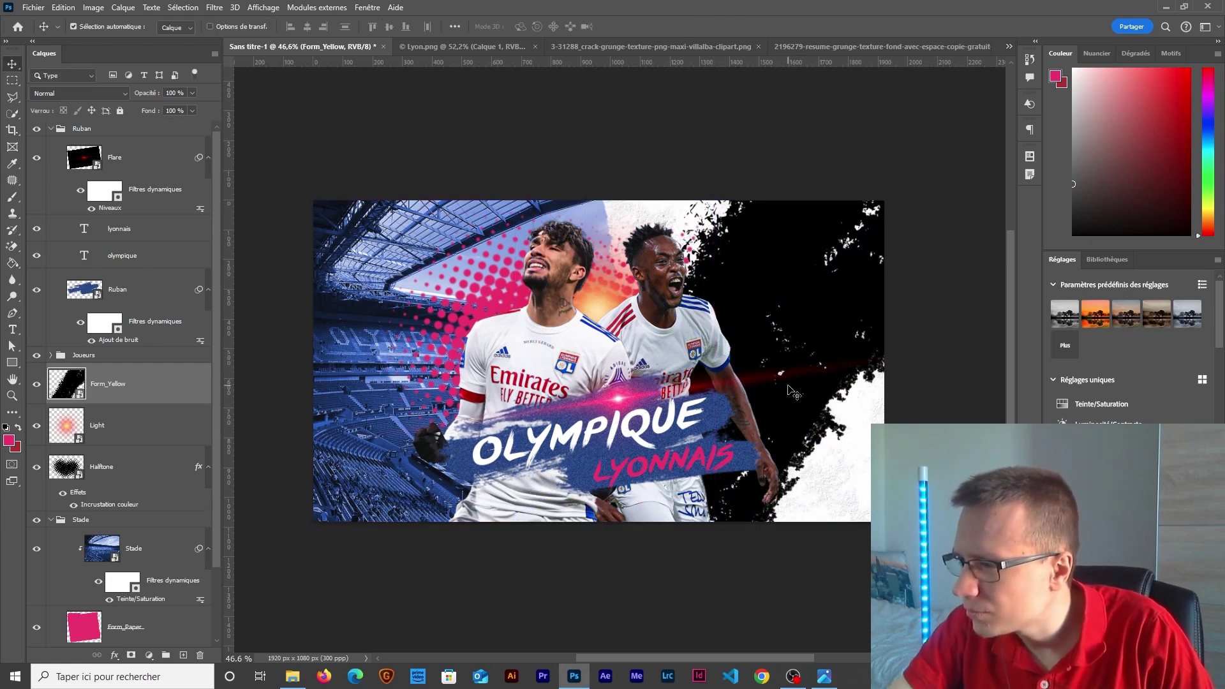
- Compare with the Lyon.png reference and transform the mask inside the Form_Yellow smart object to cut away more of the lower corner
{"action": "scroll", "coordinate": [774, 404], "scroll_direction": "up", "scroll_amount": 2}
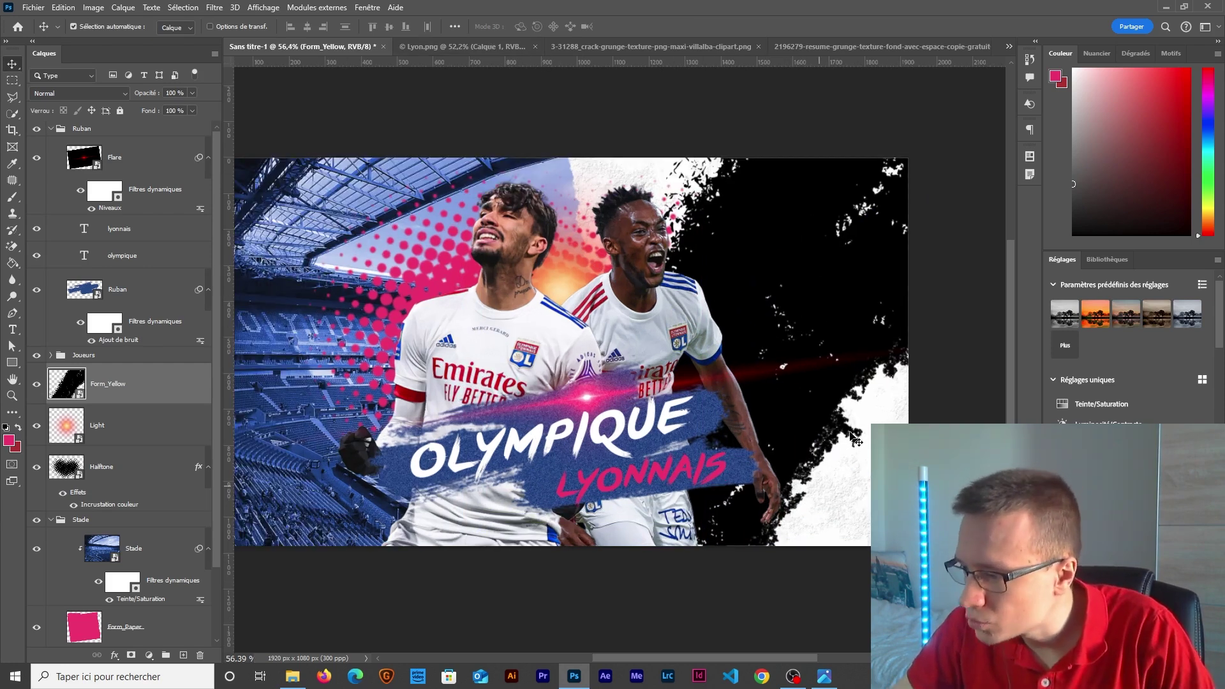
{"action": "left_click", "coordinate": [460, 46]}
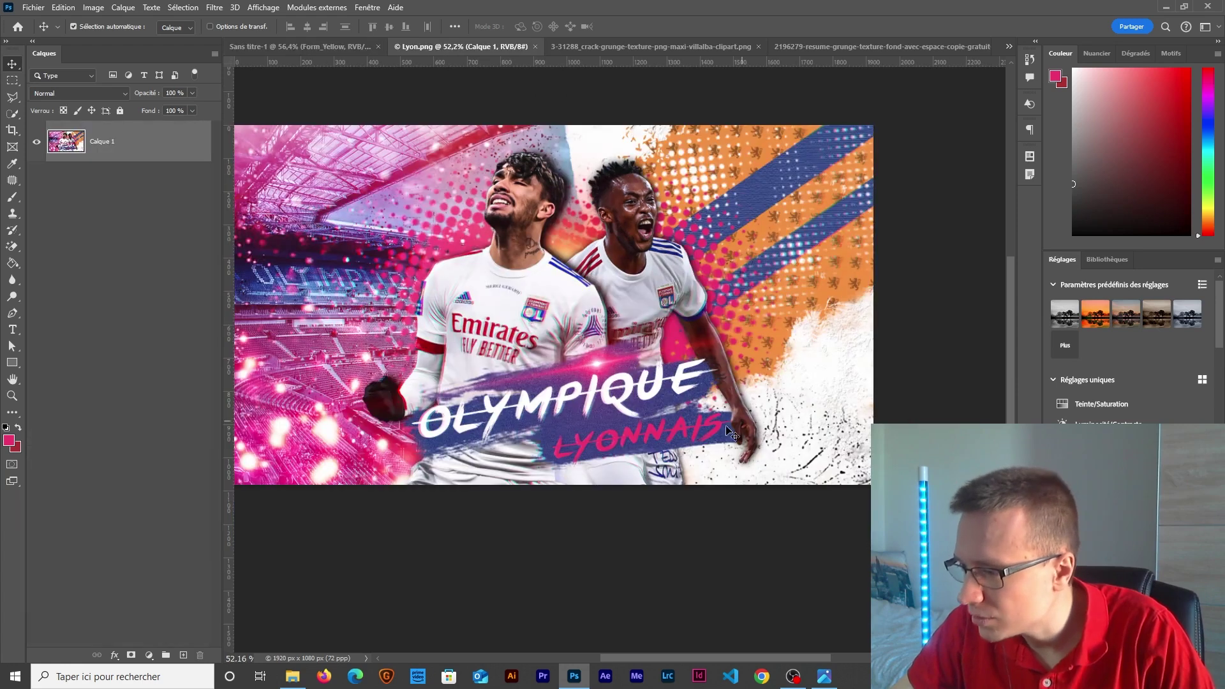
{"action": "left_click", "coordinate": [358, 47]}
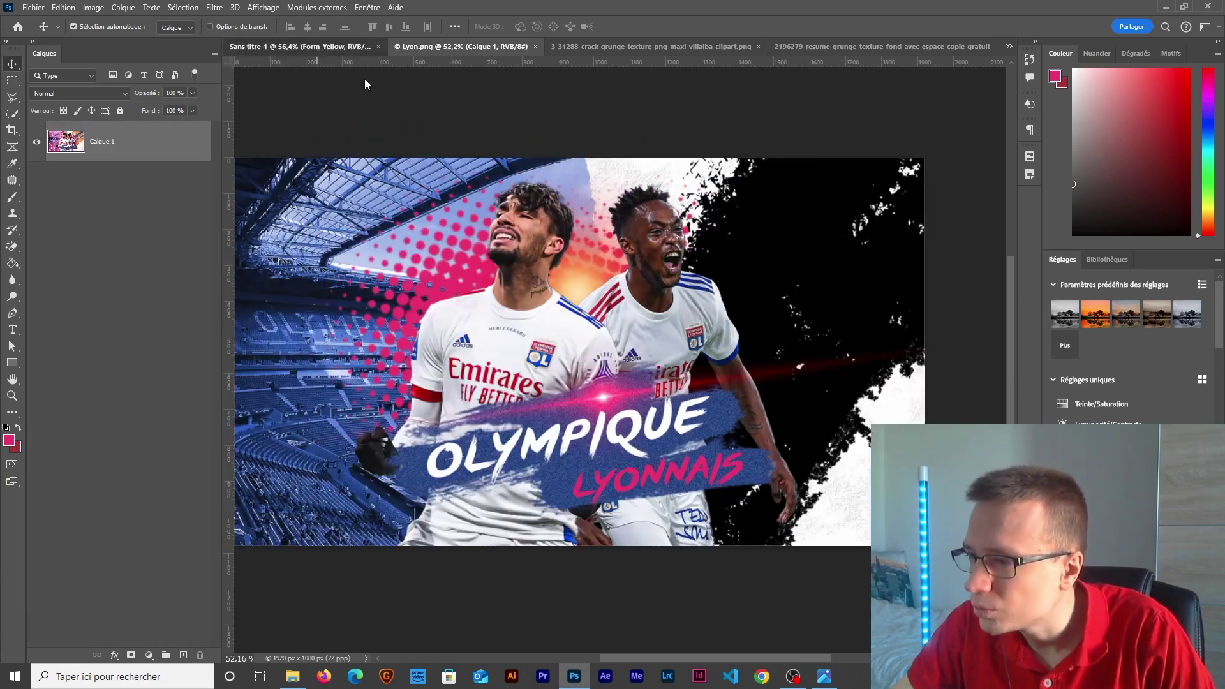
{"action": "double_click", "coordinate": [67, 383]}
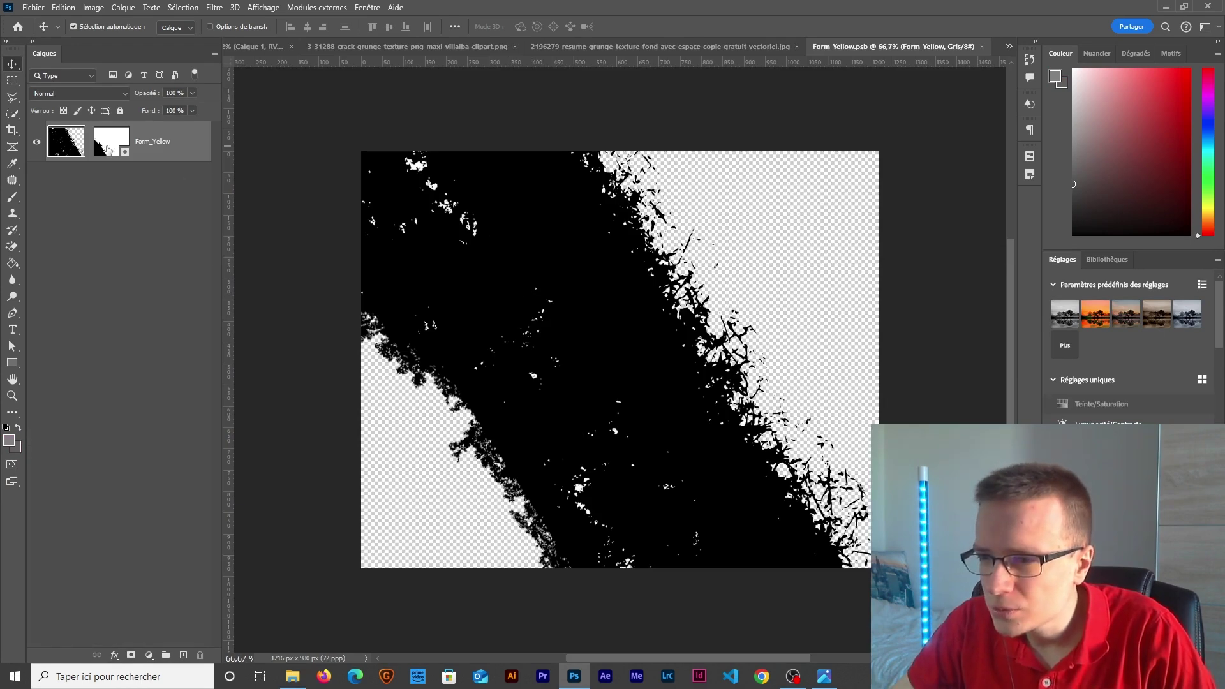
{"action": "left_click", "coordinate": [107, 150]}
{"action": "key", "text": "ctrl+t"}
{"action": "left_click_drag", "start_coordinate": [651, 312], "coordinate": [569, 501]}
{"action": "left_click_drag", "start_coordinate": [613, 584], "coordinate": [640, 507]}
{"action": "left_click_drag", "start_coordinate": [631, 185], "coordinate": [591, 176]}
{"action": "left_click_drag", "start_coordinate": [653, 537], "coordinate": [683, 565]}
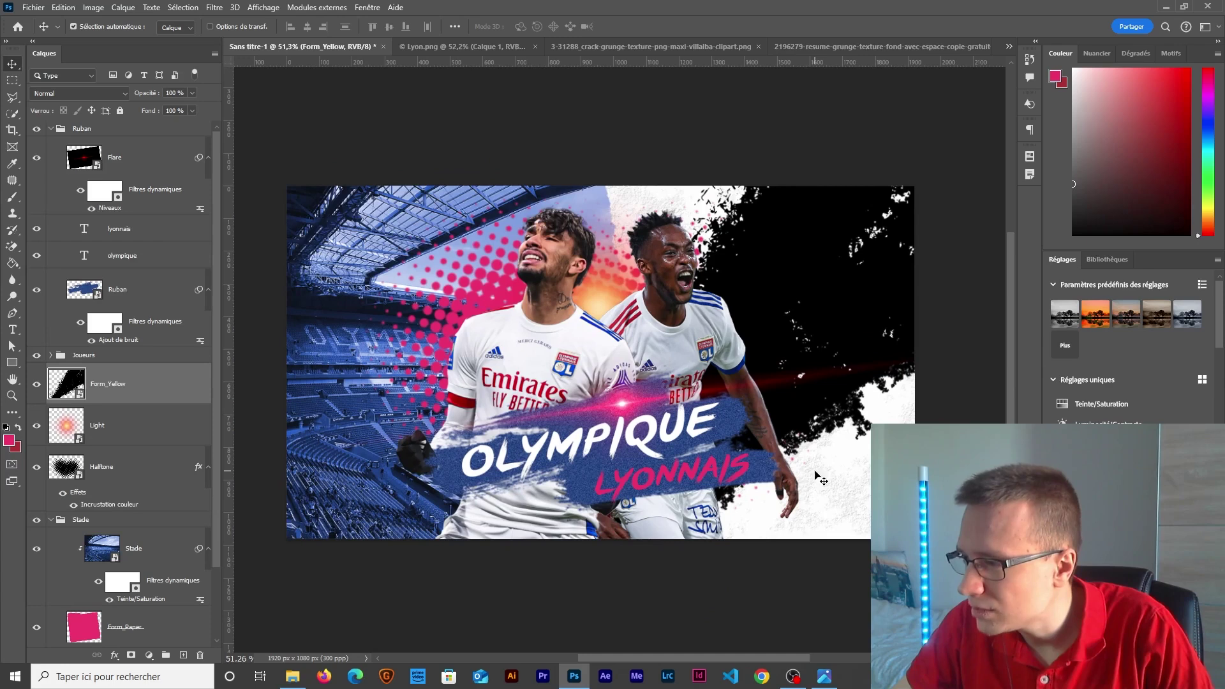
- Compare the composition with Lyon.png again and look at Form_Yellow's blending options
{"action": "left_click", "coordinate": [454, 46]}
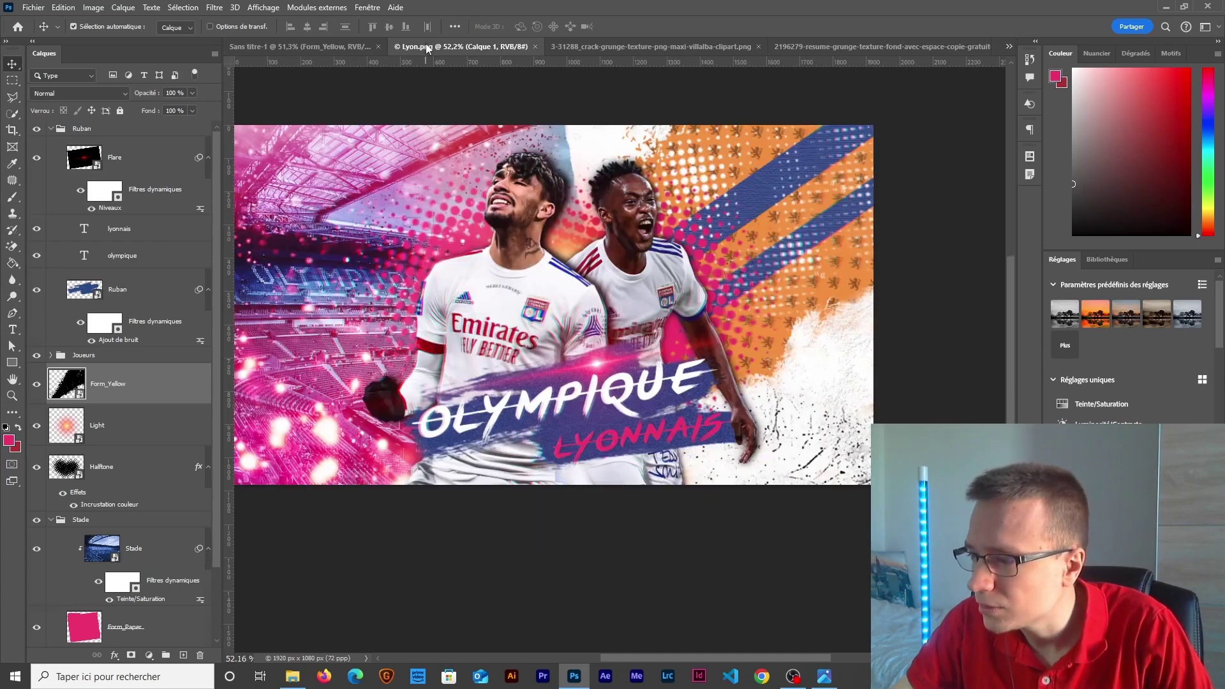
{"action": "left_click", "coordinate": [303, 46]}
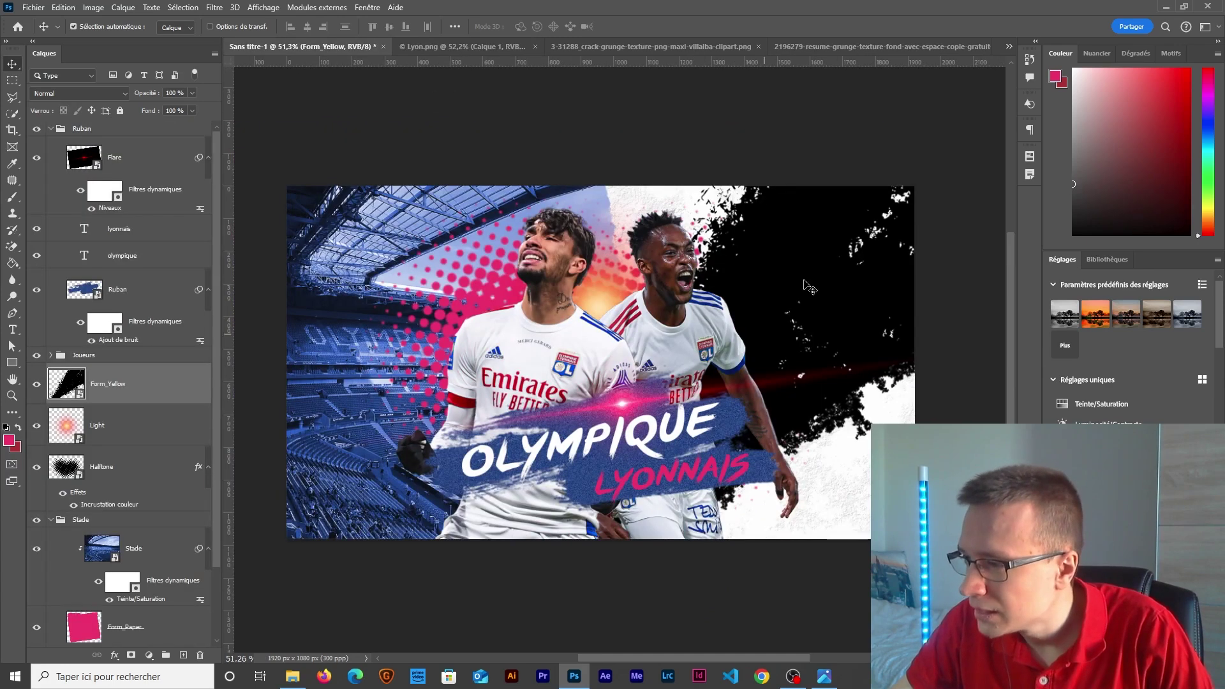
{"action": "scroll", "coordinate": [644, 469], "scroll_direction": "up", "scroll_amount": 1}
{"action": "right_click", "coordinate": [162, 384]}
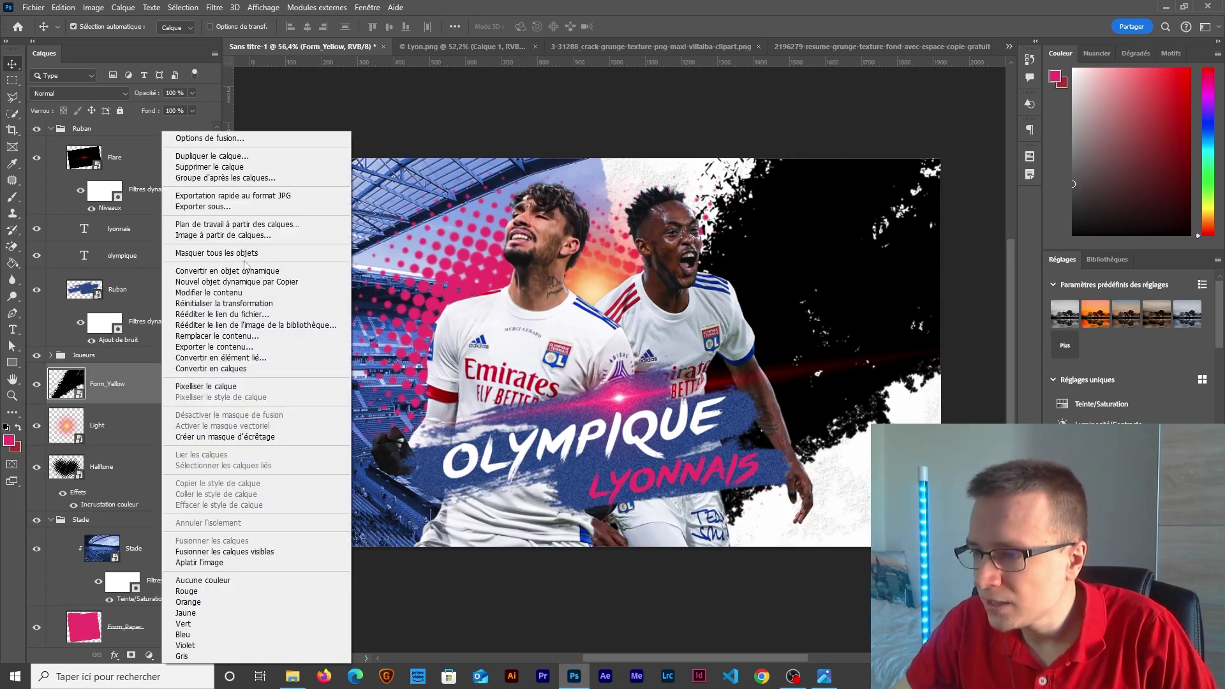
{"action": "left_click", "coordinate": [210, 141]}
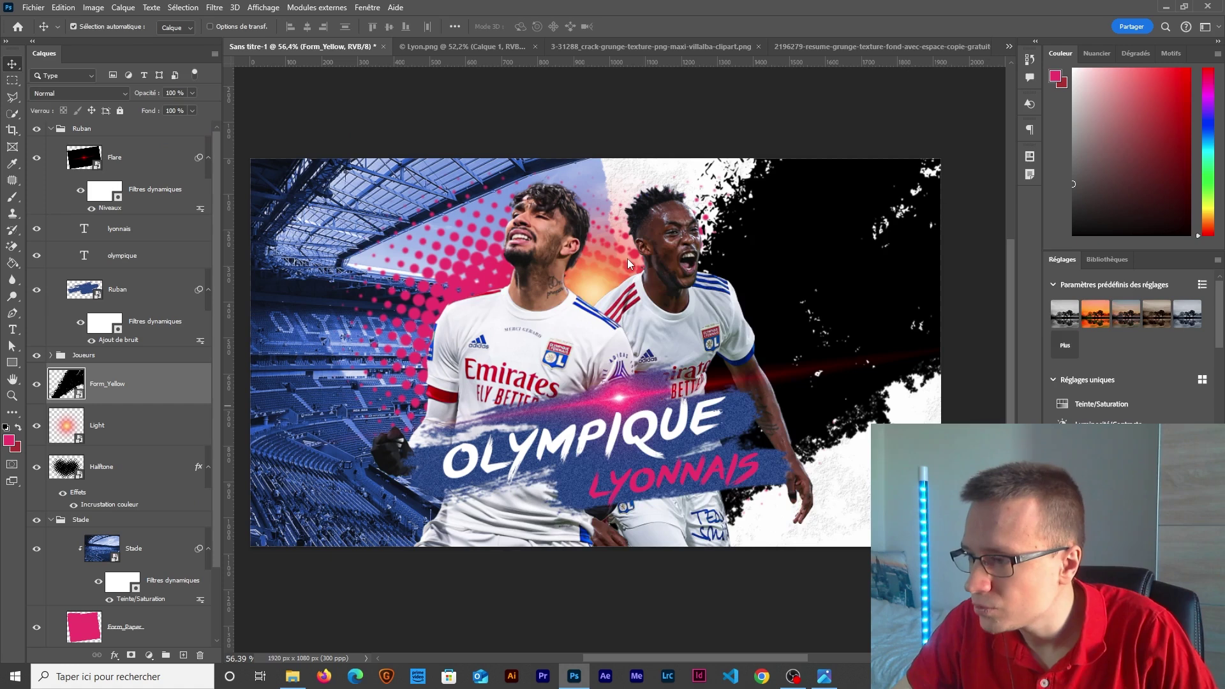
{"action": "left_click", "coordinate": [585, 438]}
{"action": "left_click_drag", "start_coordinate": [780, 247], "coordinate": [478, 366]}
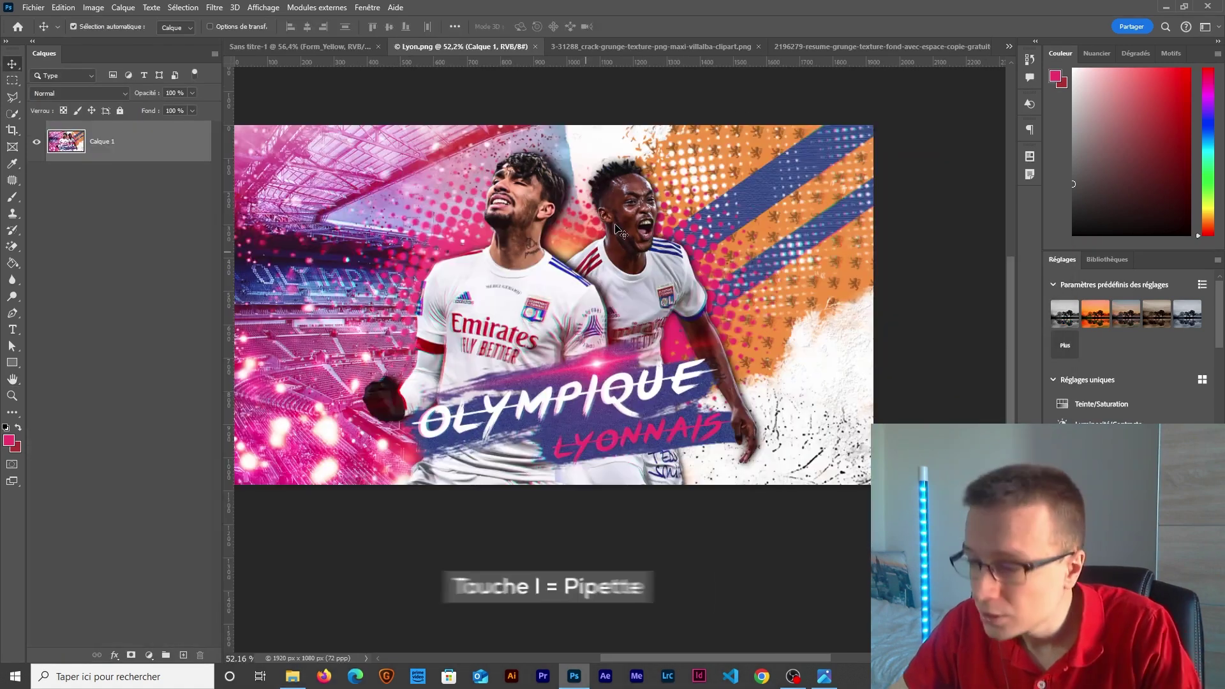
- Sample the orange of the background shape in Lyon.png with the Eyedropper and return to the Sans titre-1 composition
{"action": "key", "text": "i"}
{"action": "scroll", "coordinate": [679, 165], "scroll_direction": "up", "scroll_amount": 3}
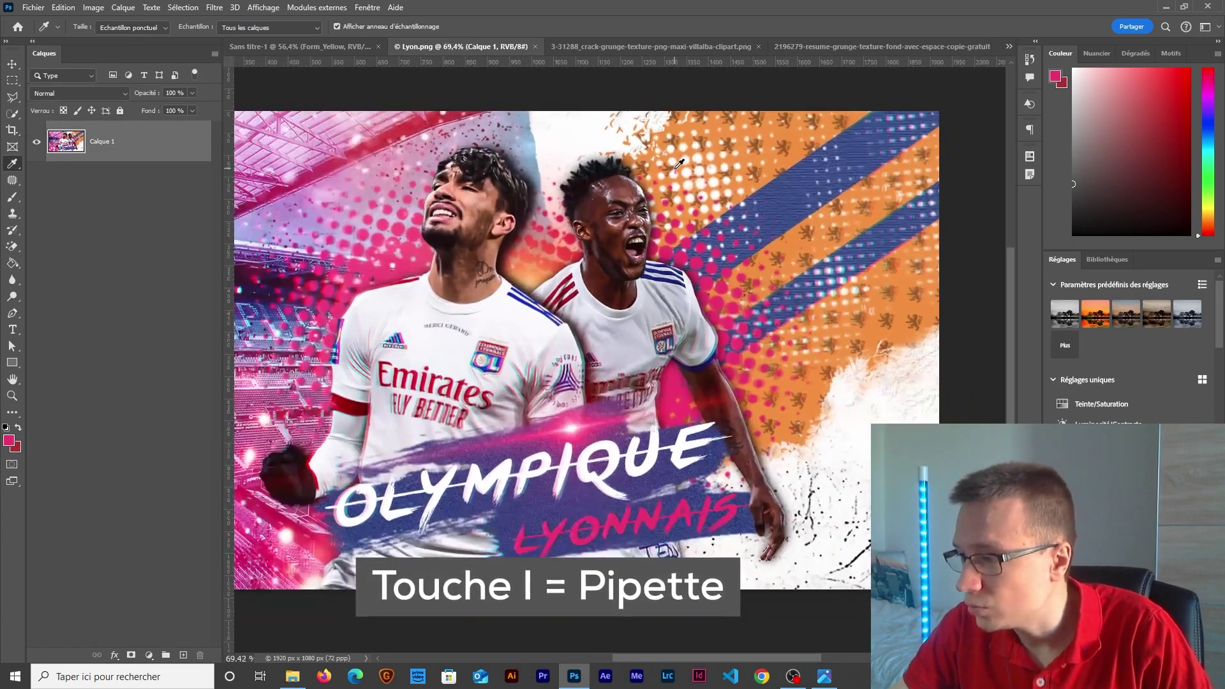
{"action": "scroll", "coordinate": [679, 165], "scroll_direction": "up", "scroll_amount": 4}
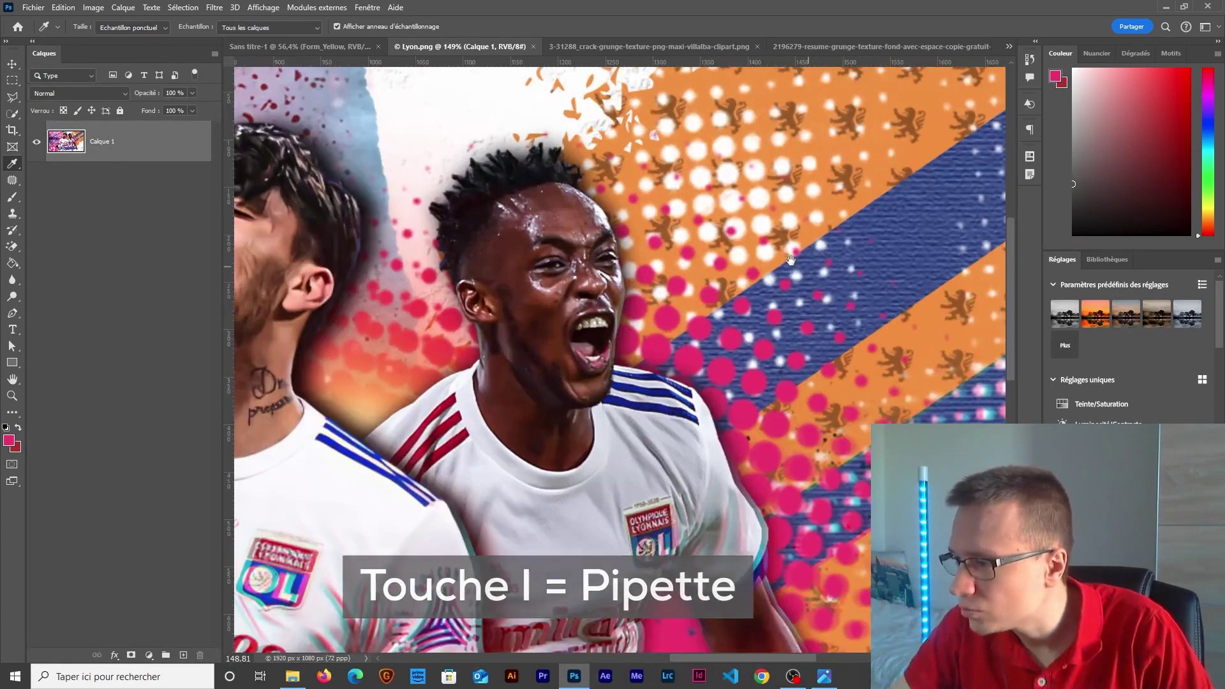
{"action": "left_click_drag", "start_coordinate": [792, 261], "coordinate": [646, 238]}
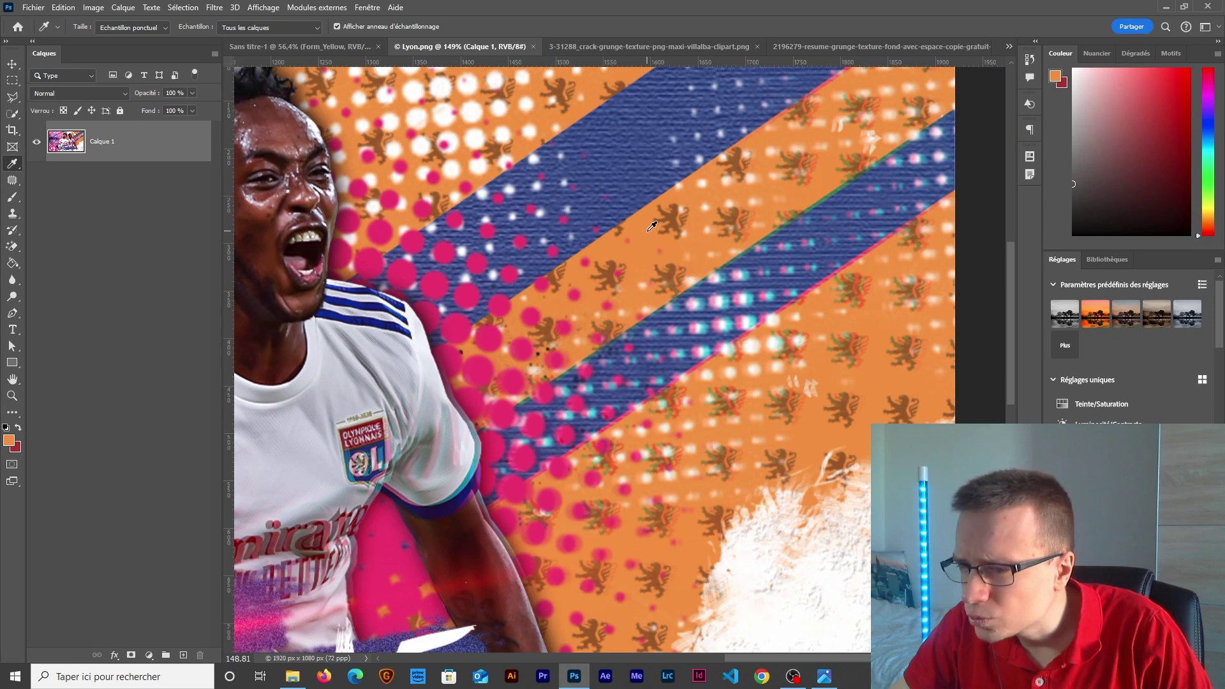
{"action": "left_click", "coordinate": [321, 48]}
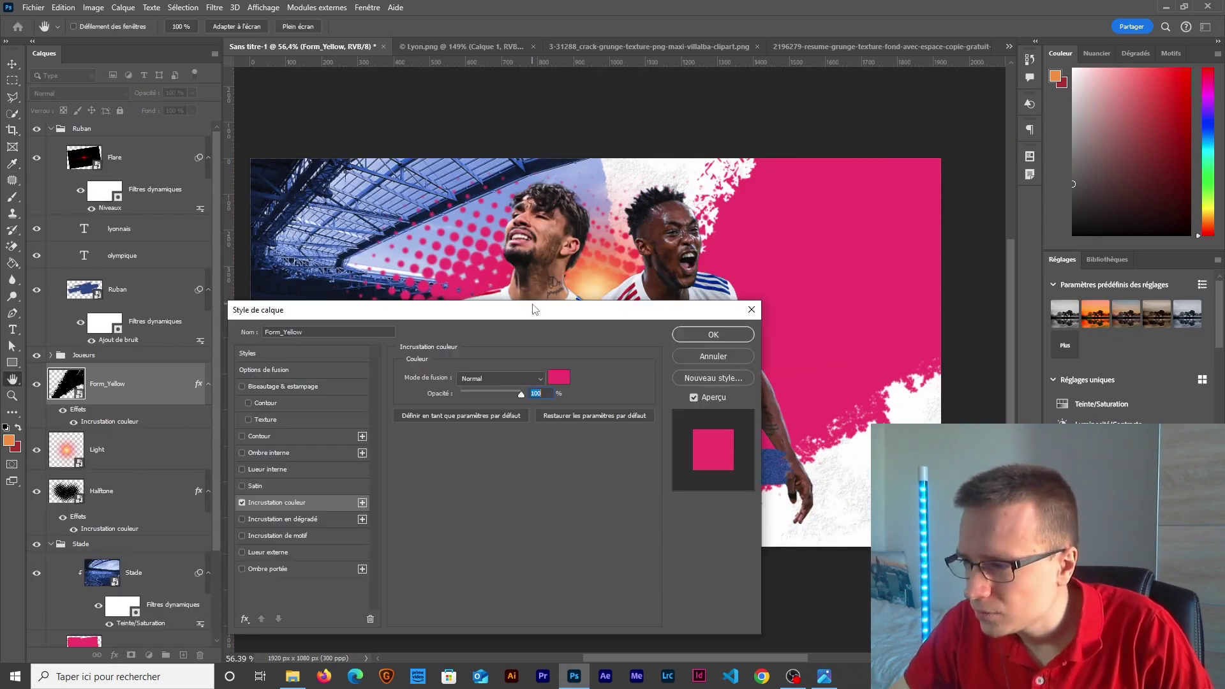
- Set Form_Yellow's colour overlay to the sampled orange f29439 and apply the layer style
{"action": "left_click", "coordinate": [558, 378]}
{"action": "left_click", "coordinate": [10, 440]}
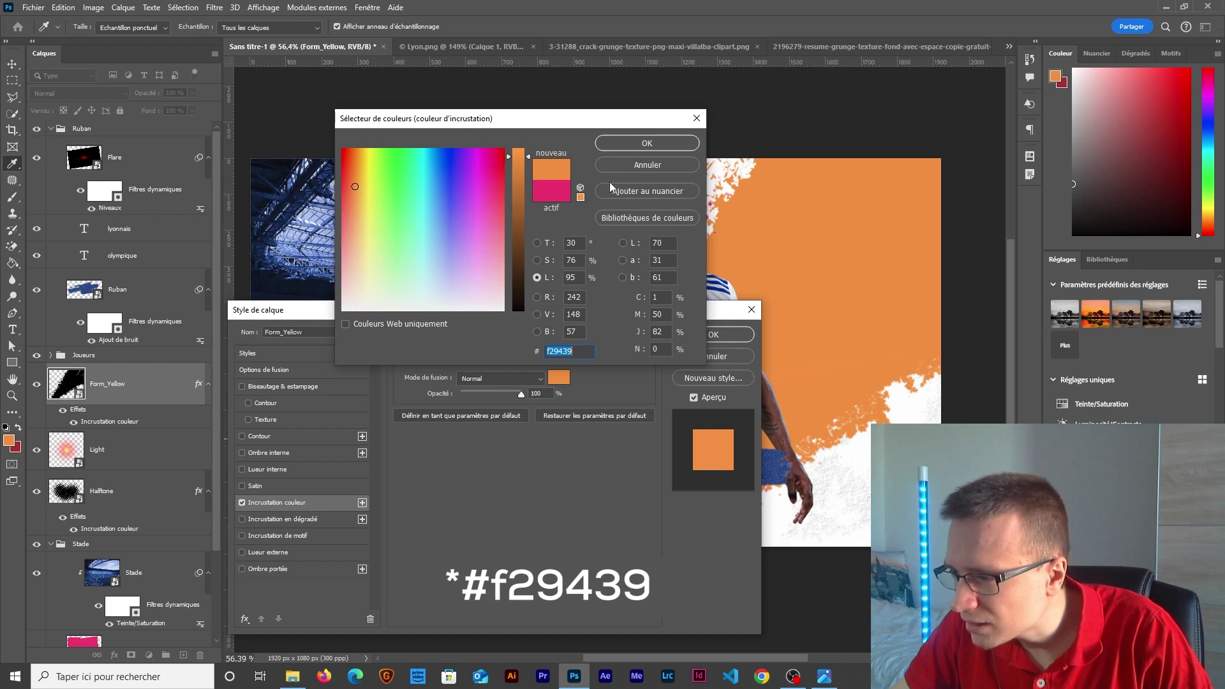
{"action": "key", "text": "Return"}
{"action": "left_click", "coordinate": [713, 335]}
- Reorder the Form_Yellow layer so it sits below Halftone and directly above the Stade group
{"action": "scroll", "coordinate": [128, 383], "scroll_direction": "down", "scroll_amount": 3}
{"action": "left_click_drag", "start_coordinate": [108, 276], "coordinate": [210, 408]}
{"action": "scroll", "coordinate": [752, 385], "scroll_direction": "down", "scroll_amount": 1}
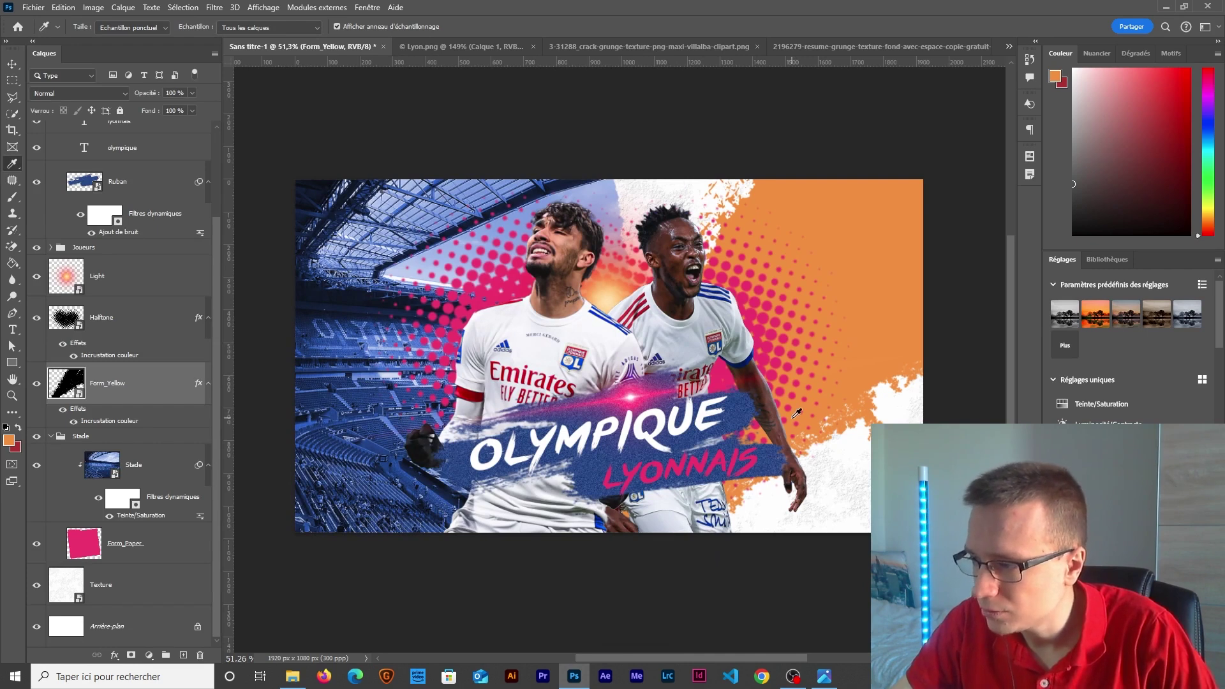
- Place PART_02-edit.jpg from the OL_IMG FX folder into the Sans titre-1 composition
{"action": "left_click", "coordinate": [13, 64]}
{"action": "left_click", "coordinate": [417, 405]}
{"action": "key", "text": "alt+Tab"}
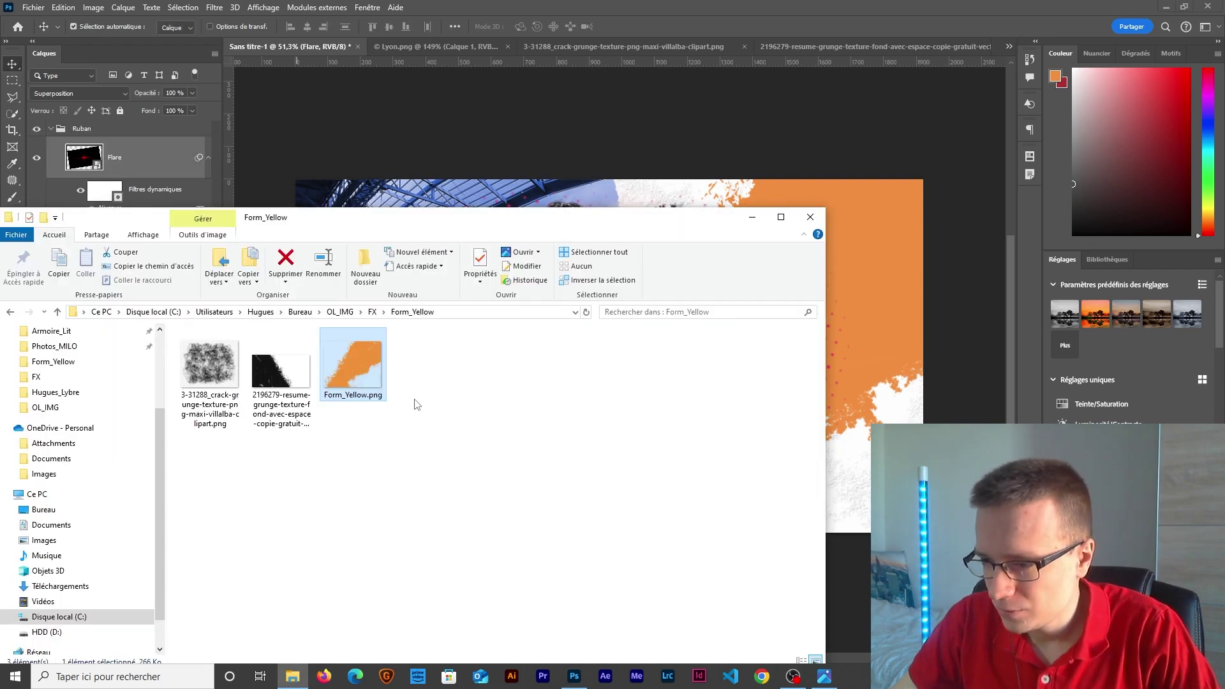
{"action": "left_click", "coordinate": [372, 312]}
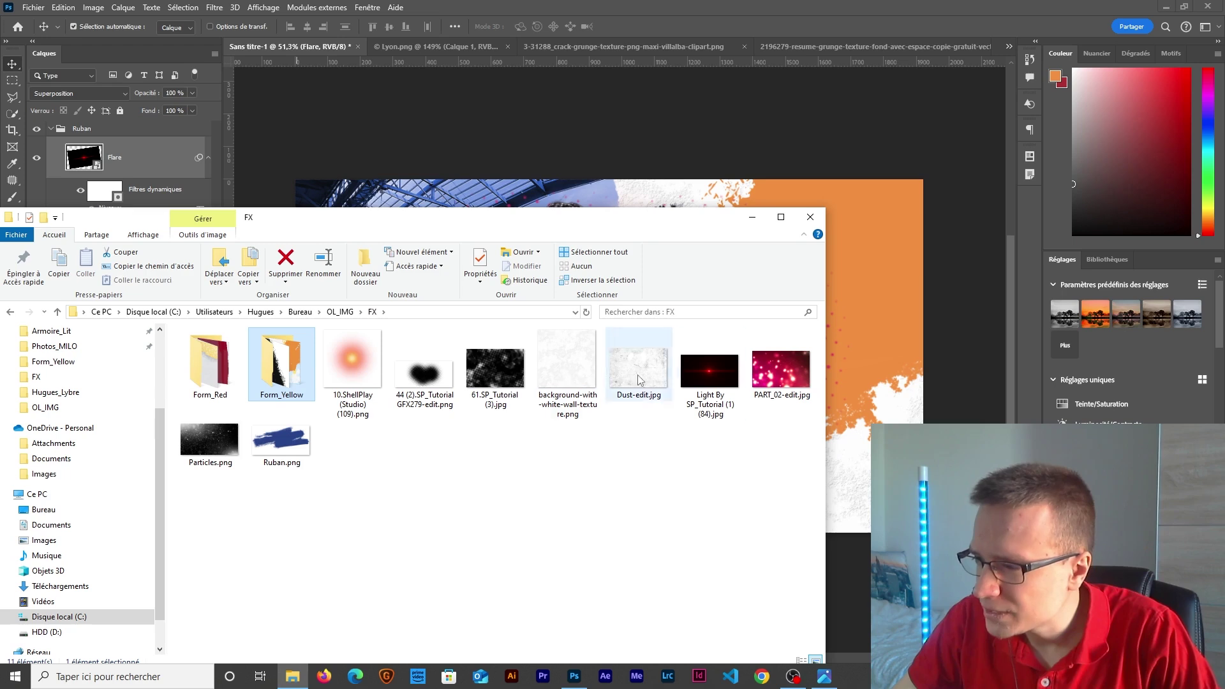
{"action": "left_click", "coordinate": [772, 379]}
- Scale PART_02-edit to about 11.7 % in the canvas's lower-left corner and move its layer between the Joueurs group and Light
{"action": "left_click_drag", "start_coordinate": [679, 229], "coordinate": [468, 423]}
{"action": "left_click_drag", "start_coordinate": [572, 576], "coordinate": [495, 415]}
{"action": "left_click_drag", "start_coordinate": [890, 174], "coordinate": [601, 361]}
{"action": "left_click_drag", "start_coordinate": [545, 460], "coordinate": [496, 463]}
{"action": "key", "text": "Return"}
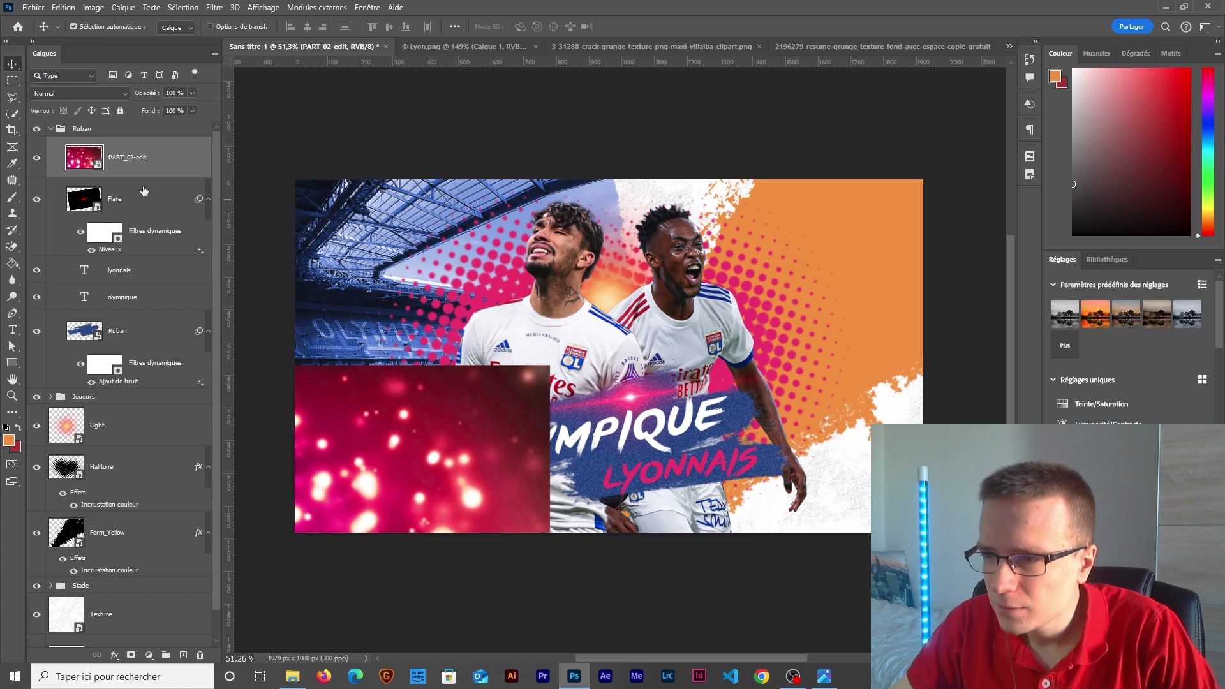
{"action": "left_click_drag", "start_coordinate": [153, 164], "coordinate": [170, 411]}
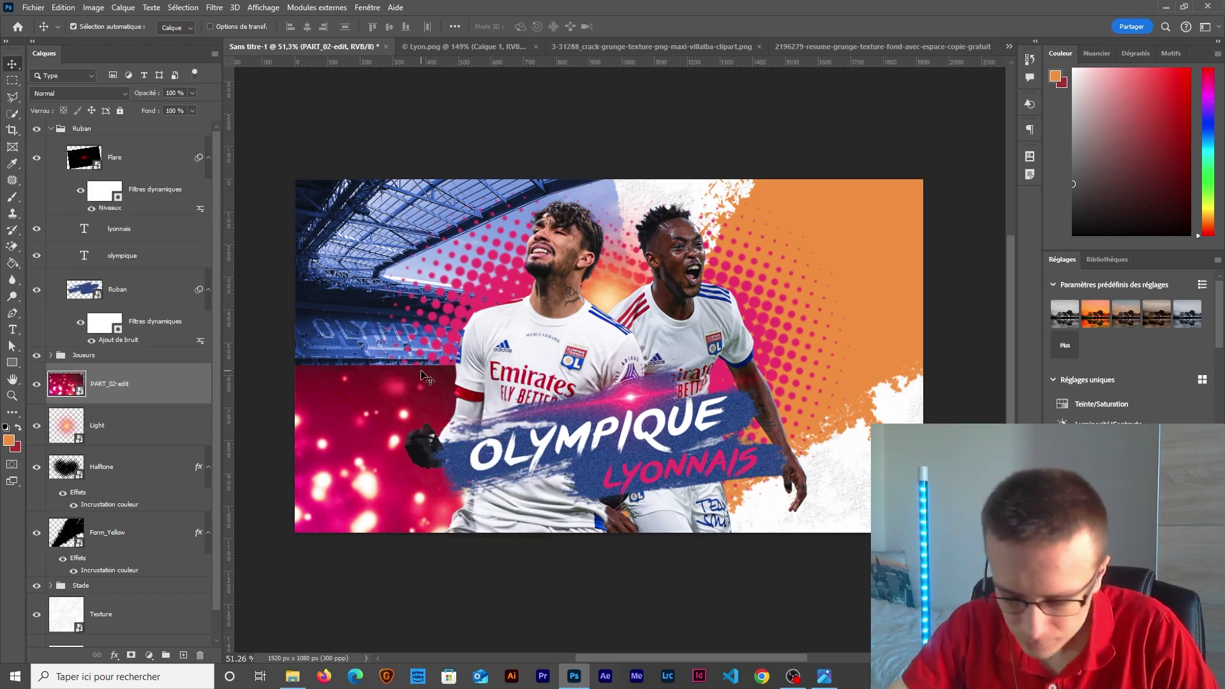
- Apply Levels with a black input of 40 to PART_02-edit and set its blend mode to Superposition
{"action": "key", "text": "ctrl+l"}
{"action": "left_click_drag", "start_coordinate": [255, 259], "coordinate": [322, 81]}
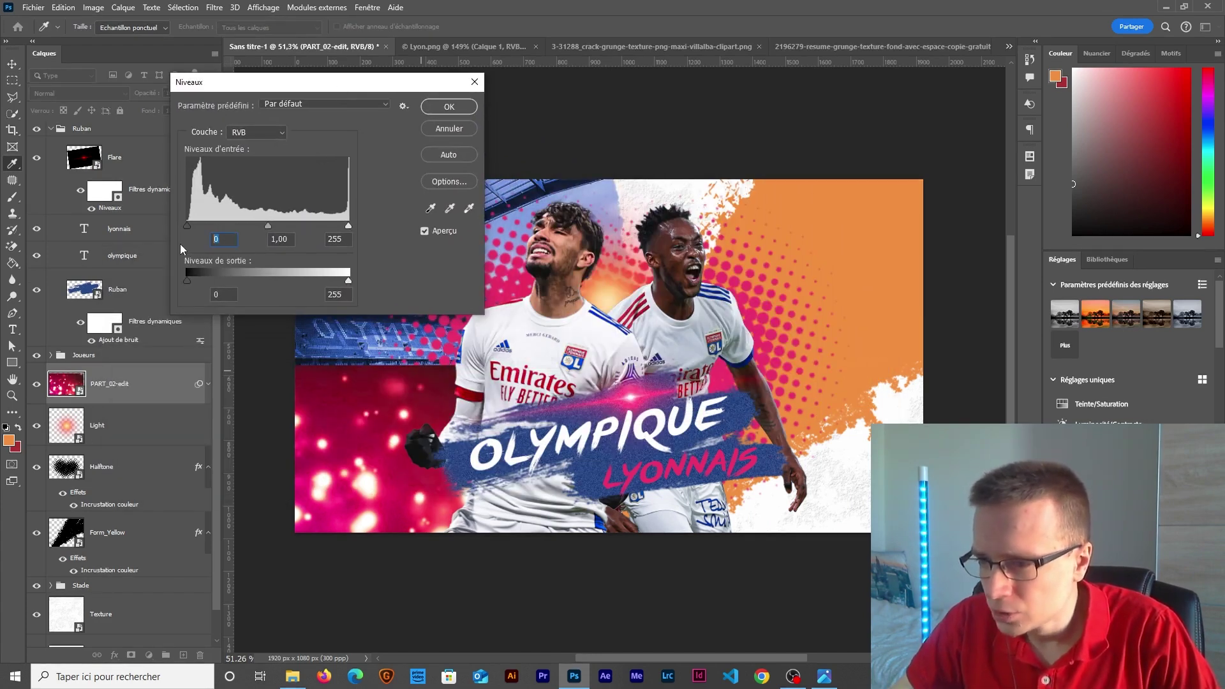
{"action": "type", "text": "40"}
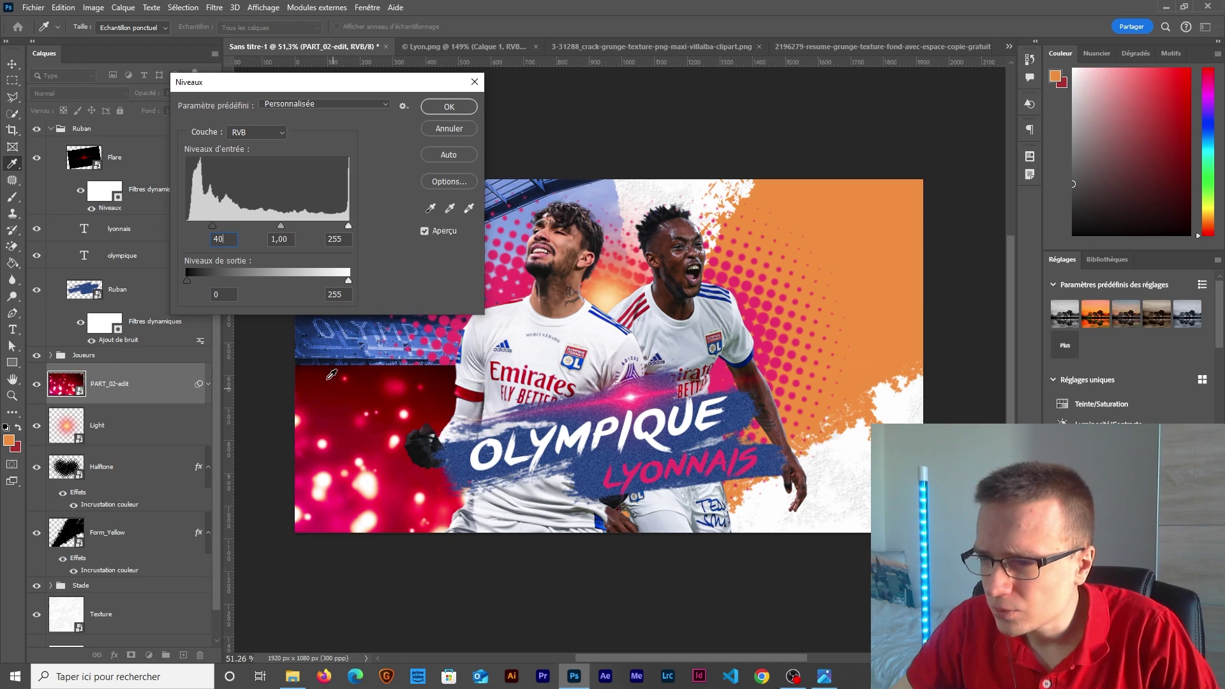
{"action": "left_click", "coordinate": [437, 108]}
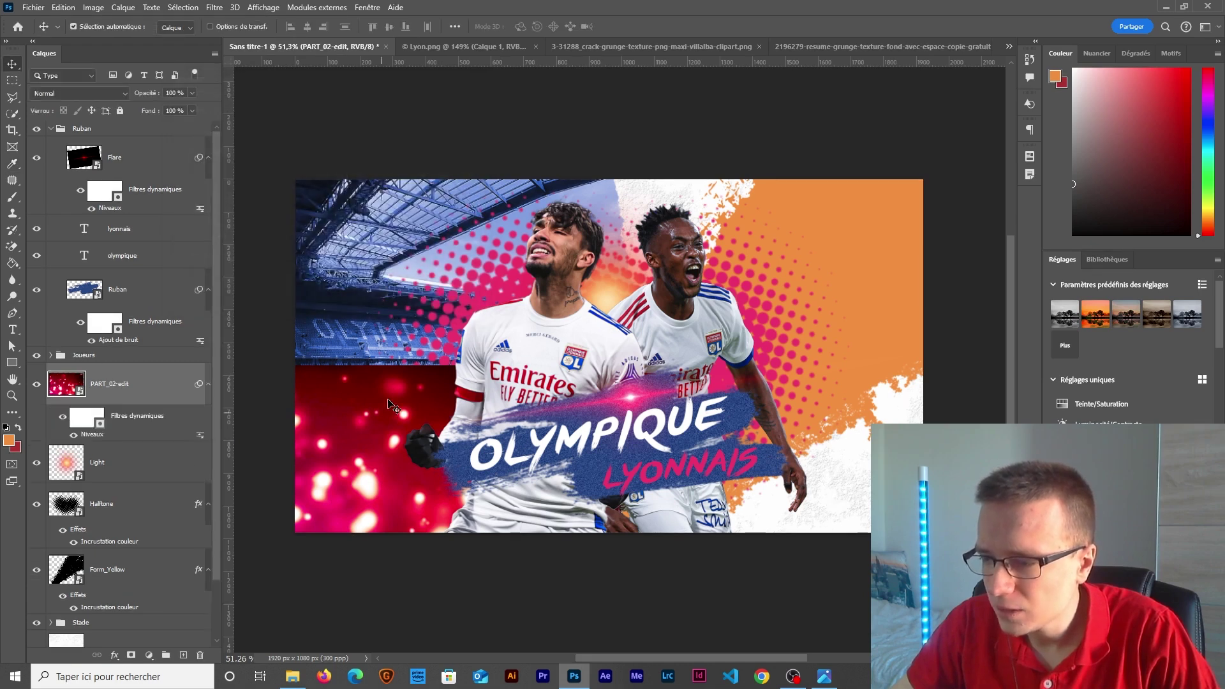
{"action": "left_click", "coordinate": [57, 94]}
{"action": "left_click", "coordinate": [55, 215]}
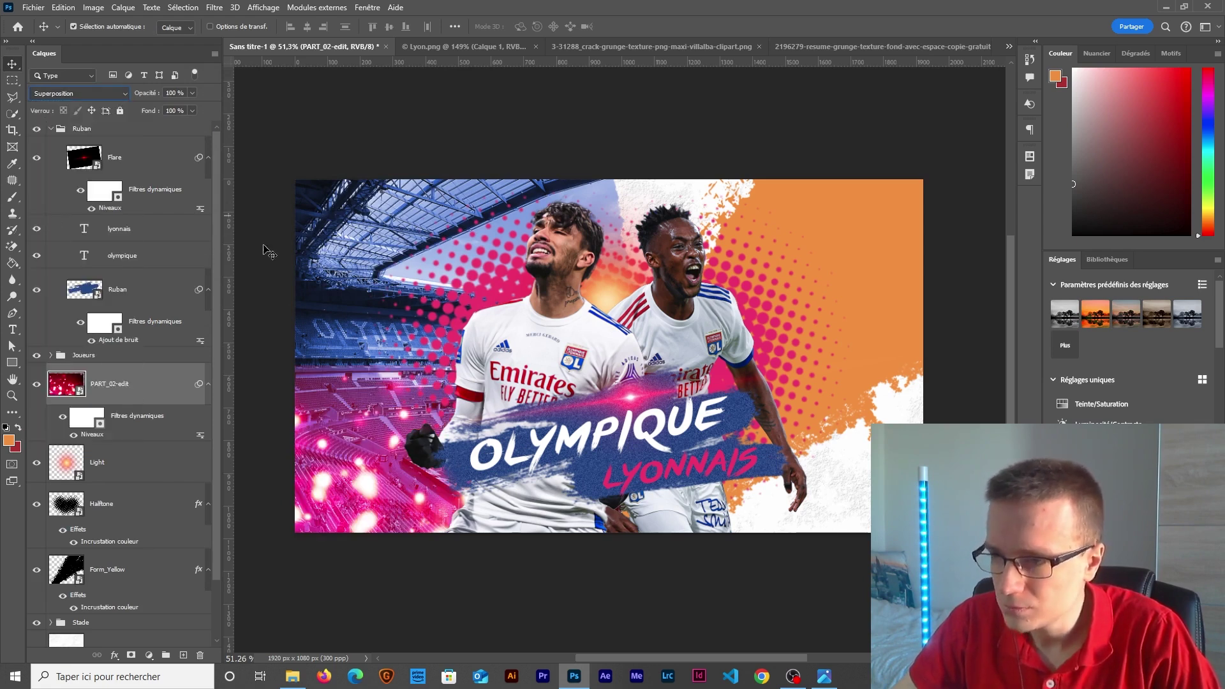
- Enlarge PART_02-edit to about 14.4 % and shift it slightly to the right over the stadium stands
{"action": "key", "text": "ctrl+t"}
{"action": "left_click", "coordinate": [629, 272]}
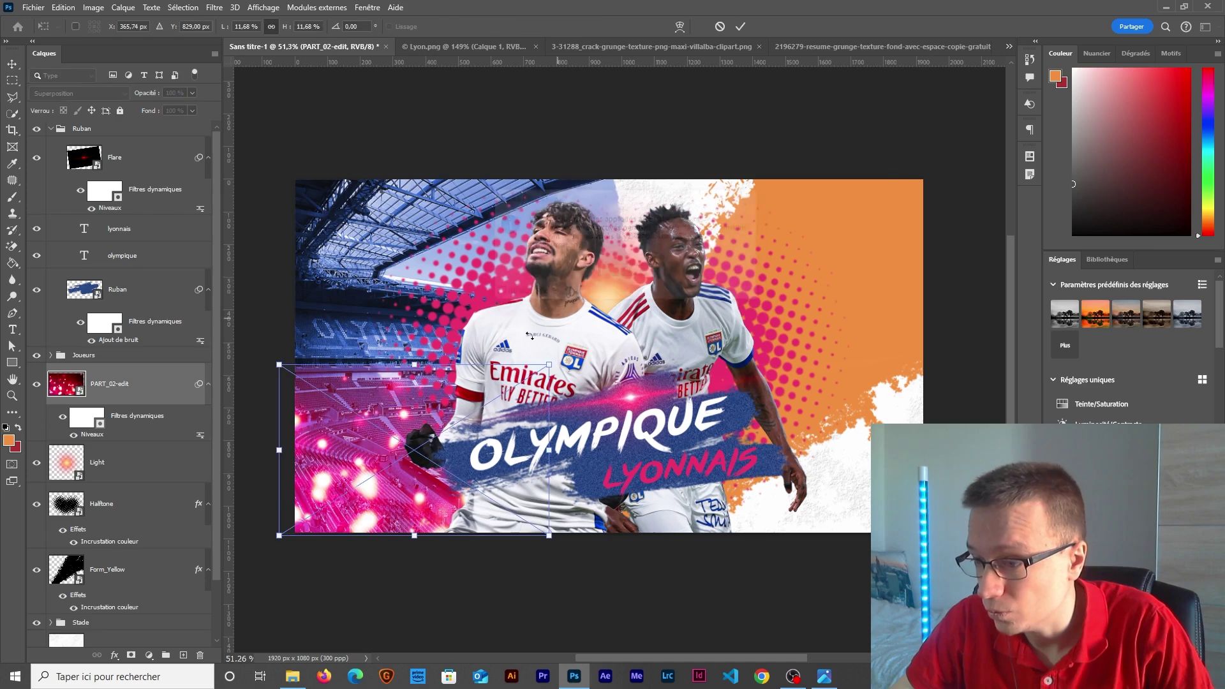
{"action": "left_click_drag", "start_coordinate": [412, 364], "coordinate": [427, 330]}
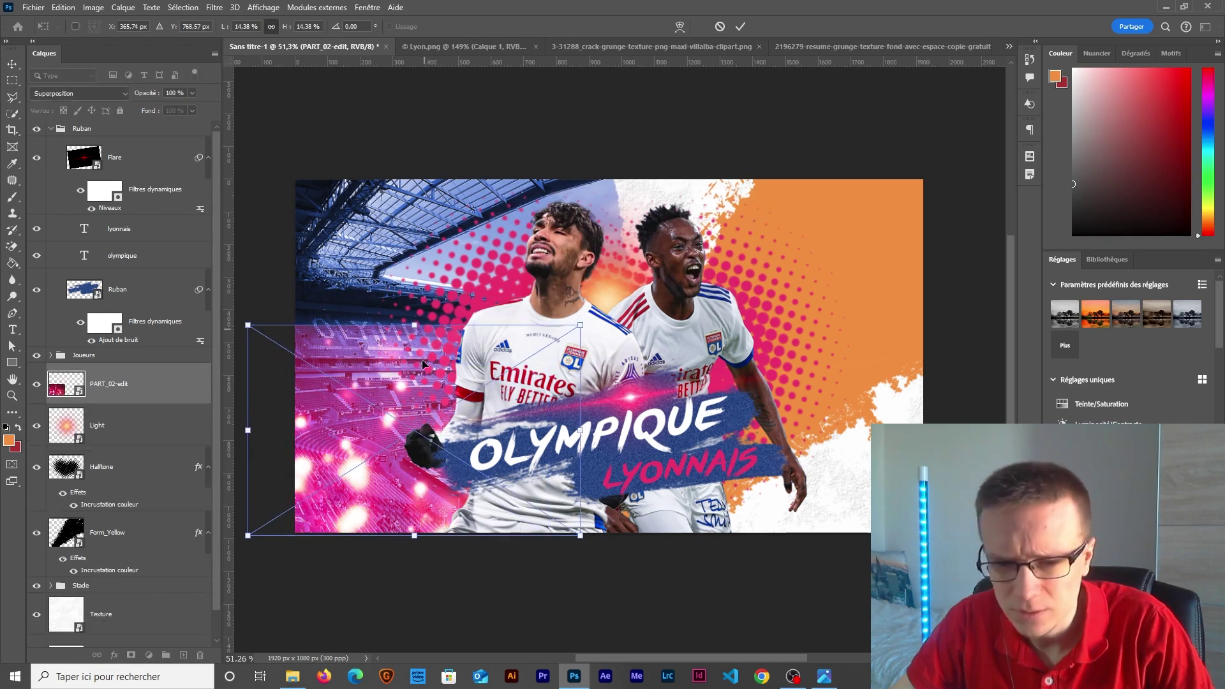
{"action": "left_click_drag", "start_coordinate": [397, 487], "coordinate": [428, 480]}
{"action": "key", "text": "Return"}
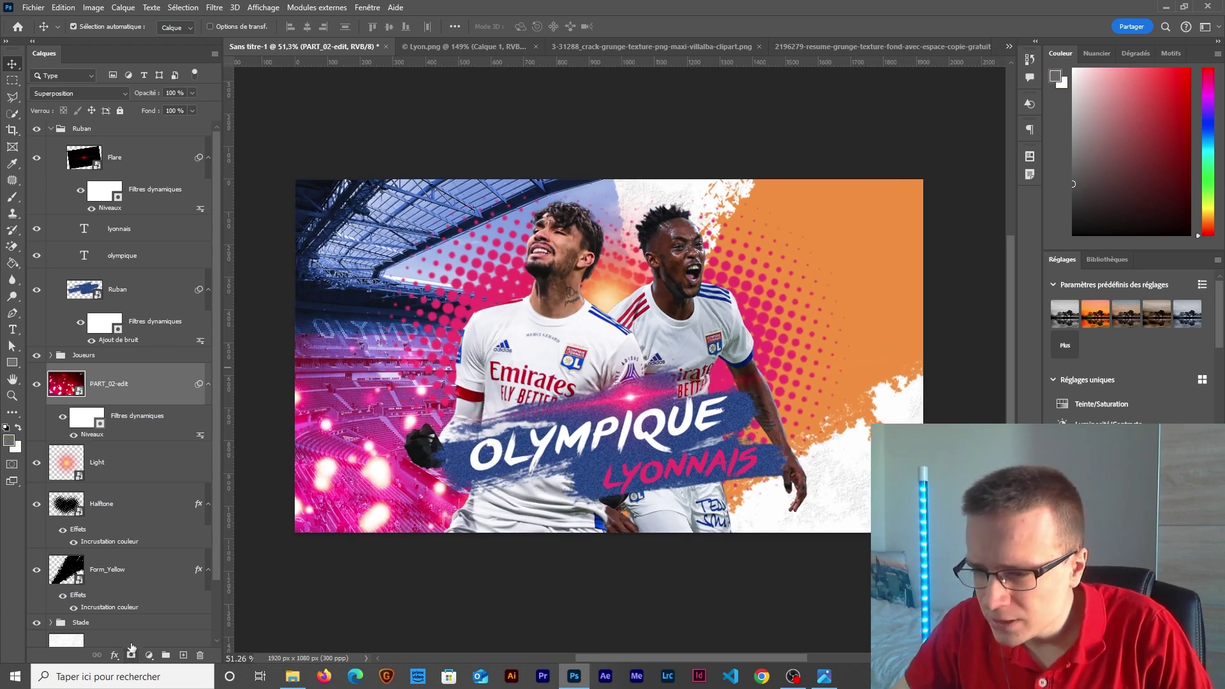
- Add a layer mask to PART_02-edit and reset the colours with black as the foreground
{"action": "left_click", "coordinate": [130, 647]}
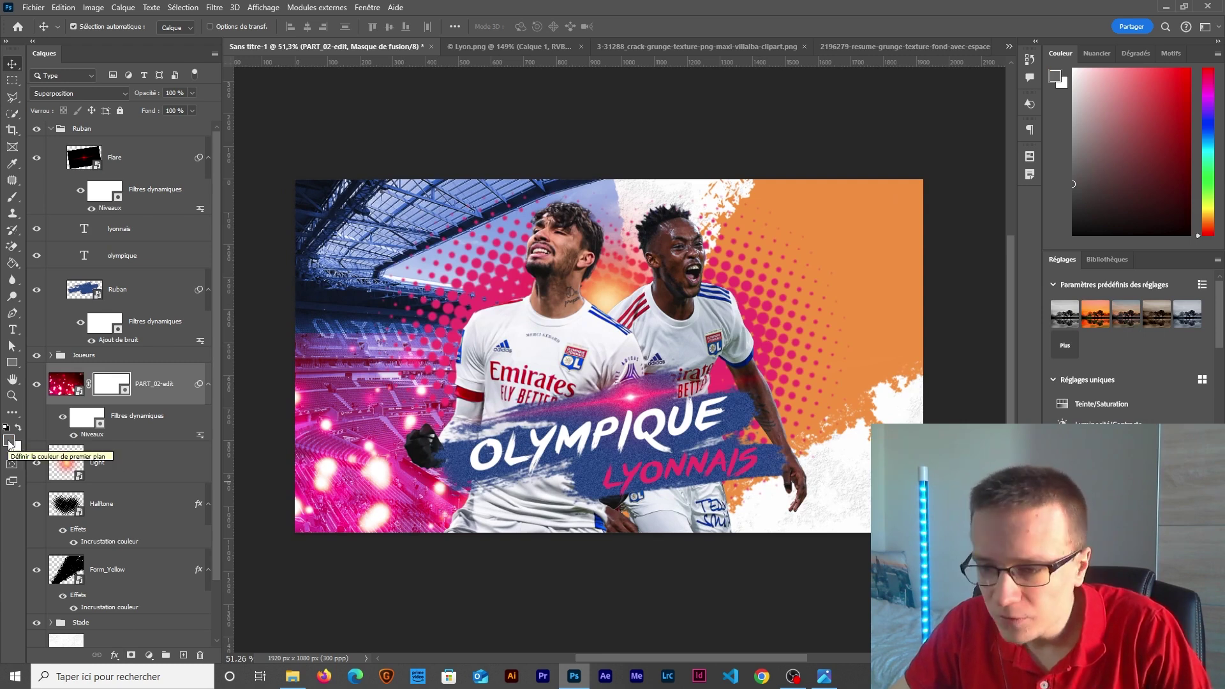
{"action": "key", "text": "d"}
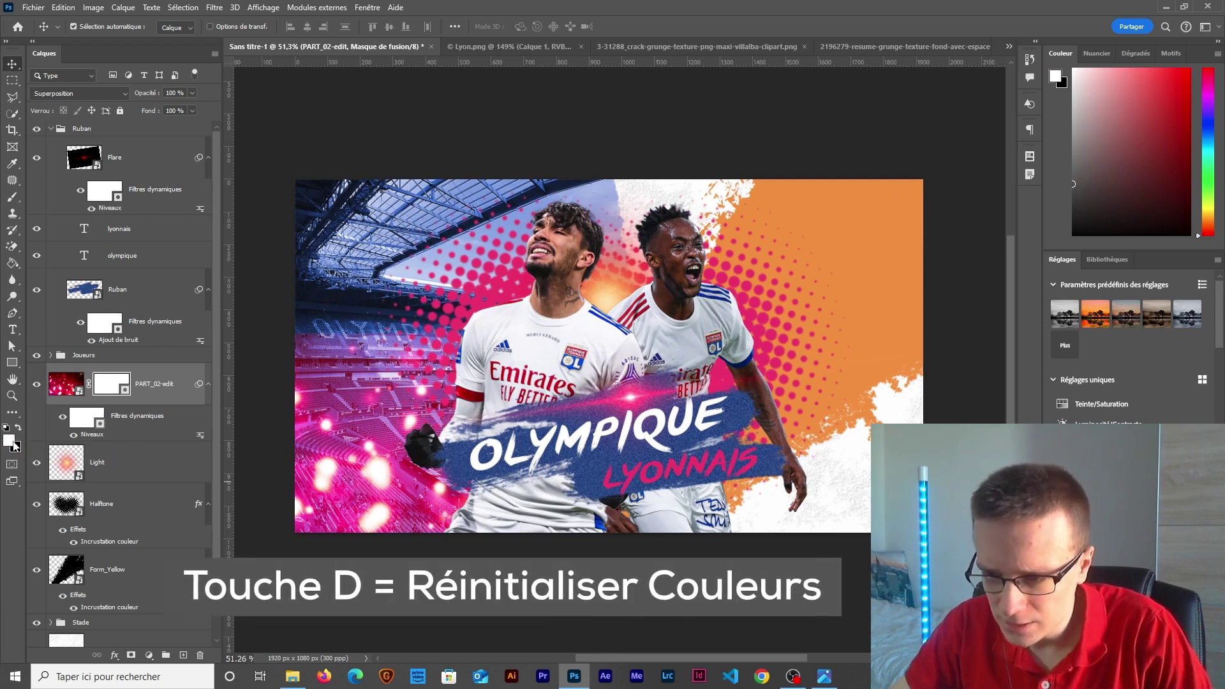
{"action": "key", "text": "x"}
- Paint black on the PART_02-edit mask with a soft round brush of about 210 px to hide the image's hard upper edge
{"action": "scroll", "coordinate": [415, 458], "scroll_direction": "up", "scroll_amount": 5}
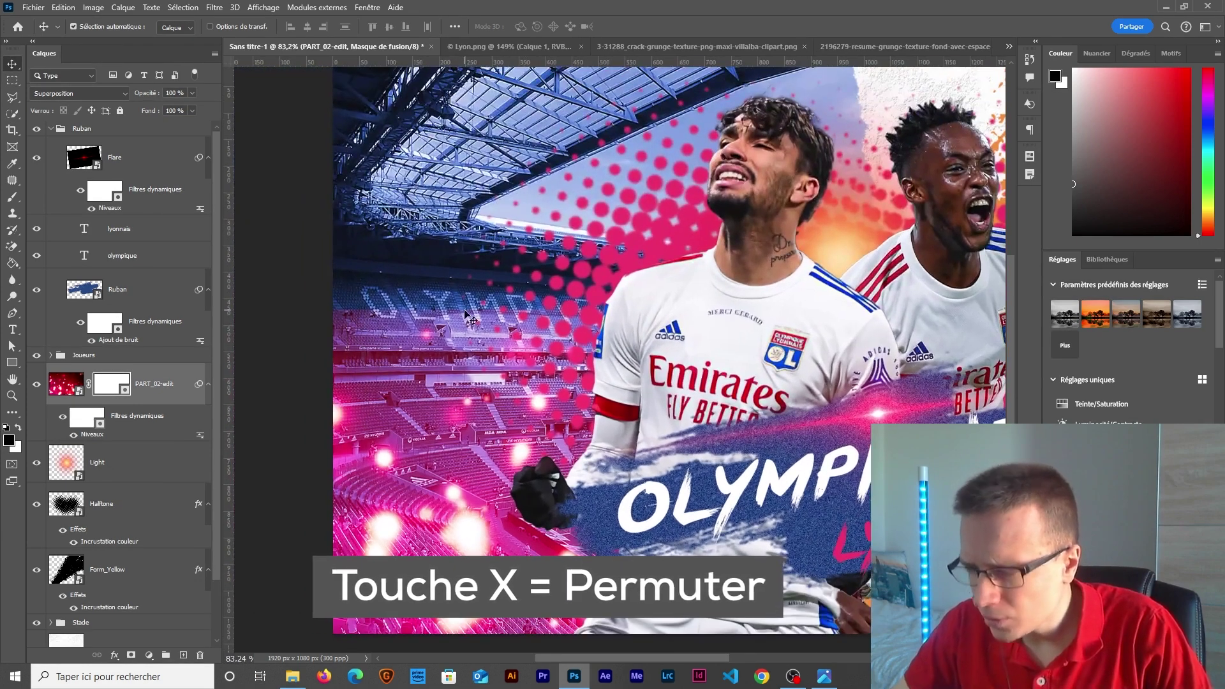
{"action": "key", "text": "b"}
{"action": "left_click_drag", "start_coordinate": [434, 259], "coordinate": [472, 255]}
{"action": "left_click", "coordinate": [92, 27]}
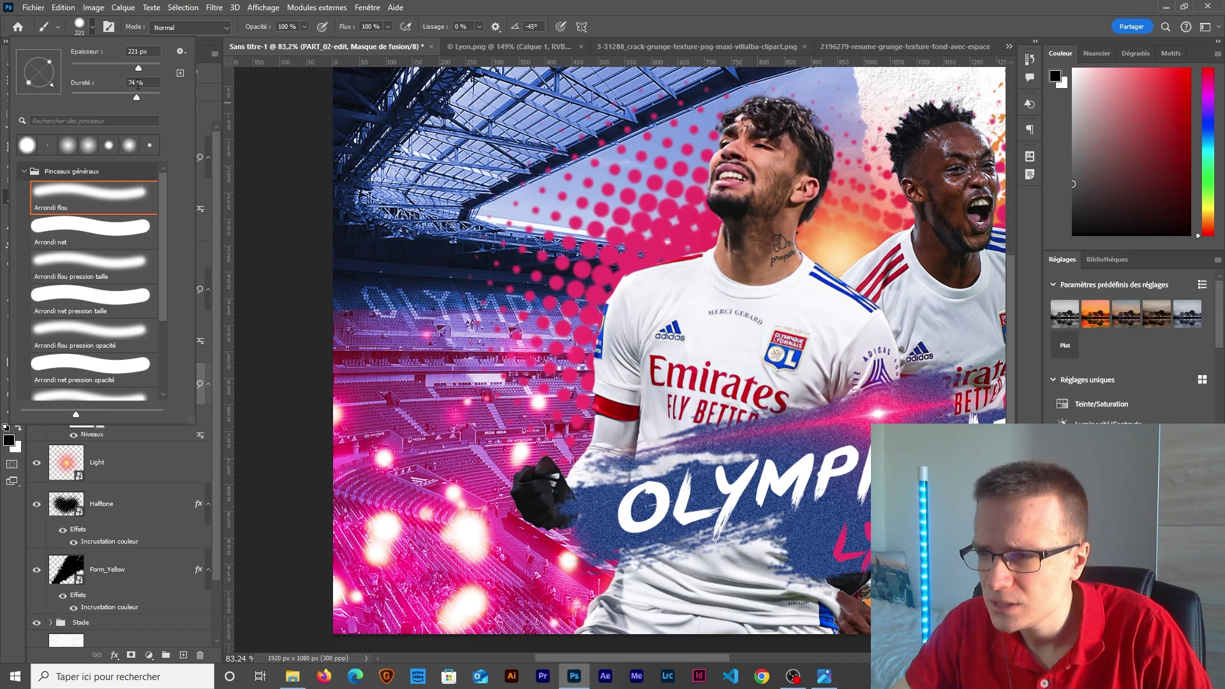
{"action": "left_click_drag", "start_coordinate": [134, 71], "coordinate": [138, 69]}
{"action": "mouse_move", "coordinate": [406, 178]}
{"action": "left_mouse_down"}
{"action": "mouse_move", "coordinate": [397, 184]}
{"action": "mouse_move", "coordinate": [408, 182]}
{"action": "left_mouse_up"}
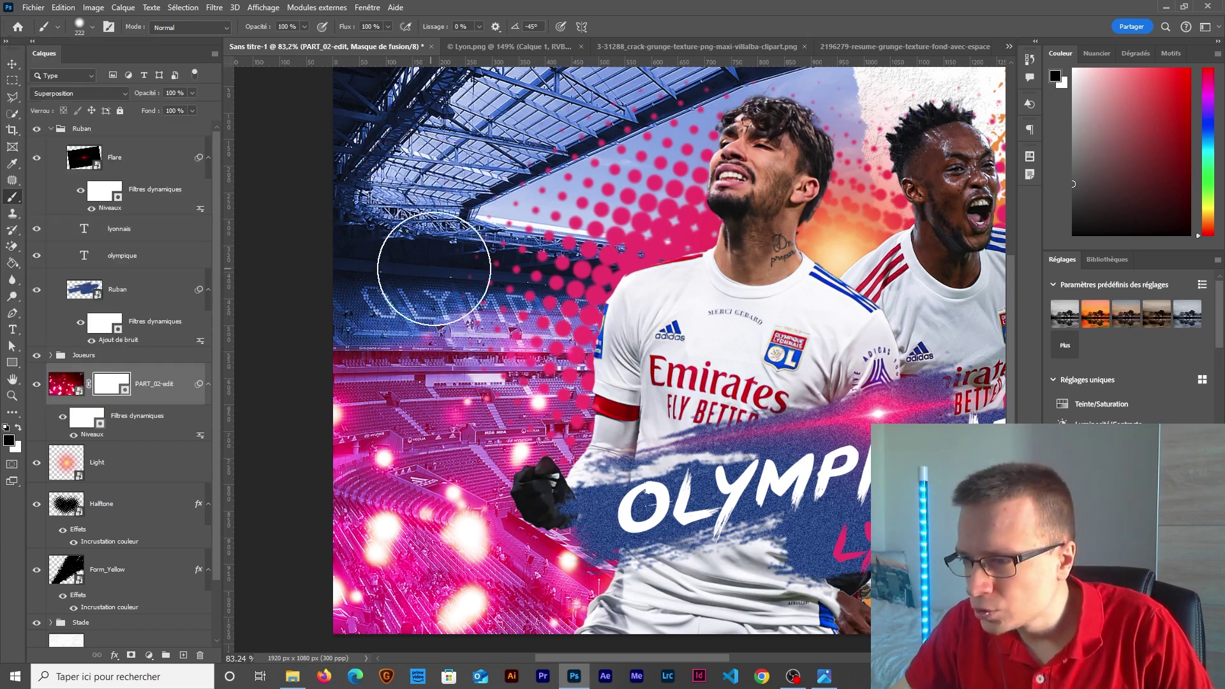
{"action": "mouse_move", "coordinate": [384, 278]}
{"action": "left_mouse_down"}
{"action": "mouse_move", "coordinate": [526, 310]}
{"action": "mouse_move", "coordinate": [645, 382]}
{"action": "mouse_move", "coordinate": [613, 332]}
{"action": "left_mouse_up"}
{"action": "left_click_drag", "start_coordinate": [477, 265], "coordinate": [471, 265]}
{"action": "mouse_move", "coordinate": [336, 281]}
{"action": "left_mouse_down"}
{"action": "mouse_move", "coordinate": [504, 288]}
{"action": "mouse_move", "coordinate": [744, 365]}
{"action": "left_mouse_up"}
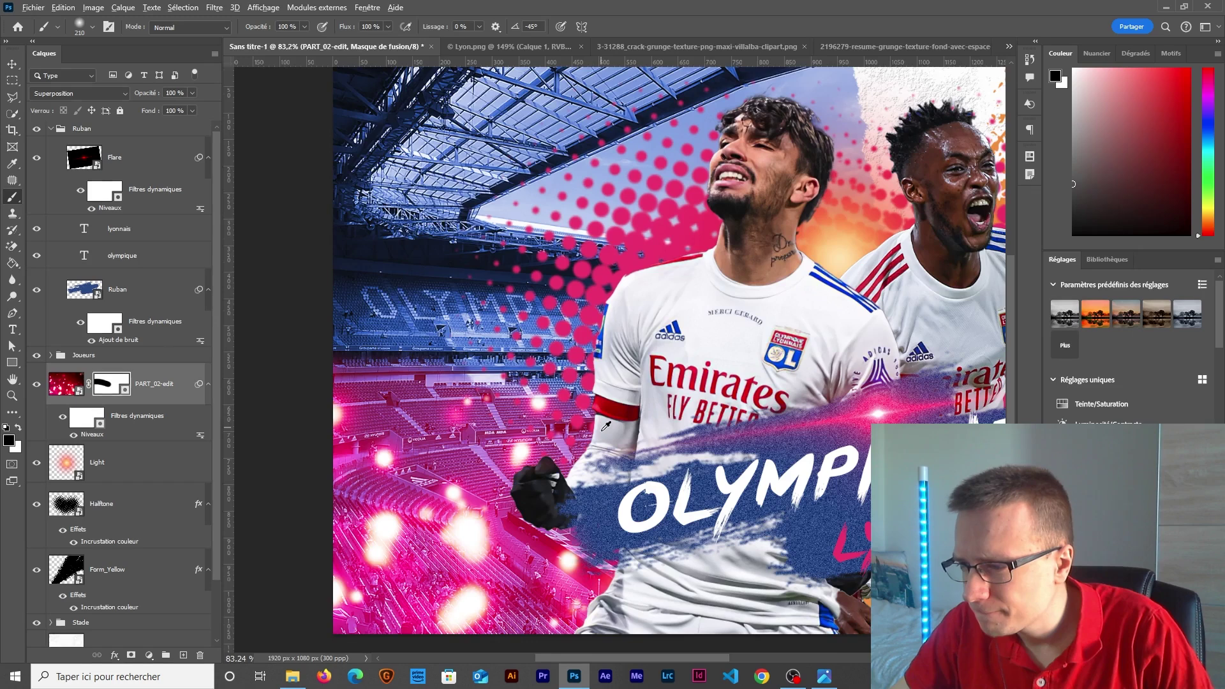
- Compare the composition with the PART_02-edit mask disabled and enabled, both close up and in full view
{"action": "scroll", "coordinate": [289, 409], "scroll_direction": "down", "scroll_amount": 3}
{"action": "left_click", "coordinate": [112, 384], "text": "shift"}
{"action": "left_click", "coordinate": [112, 383], "text": "shift"}
{"action": "left_click", "coordinate": [112, 384], "text": "shift"}
{"action": "scroll", "coordinate": [451, 345], "scroll_direction": "up", "scroll_amount": 4}
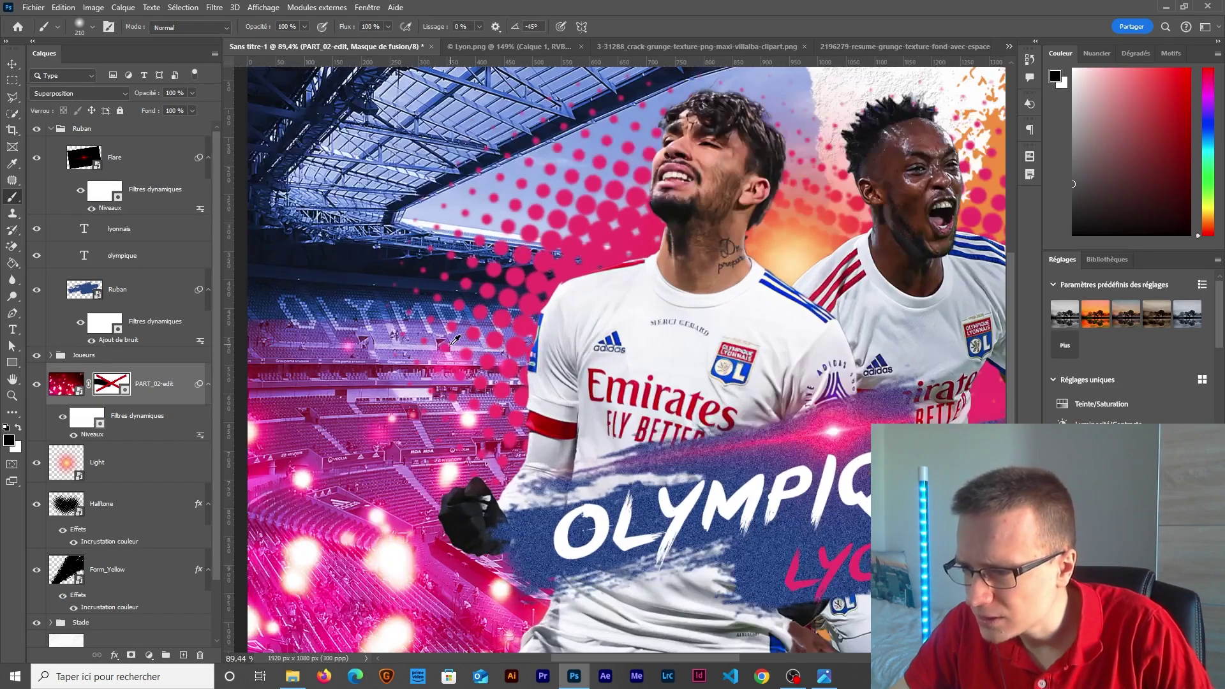
{"action": "left_click", "coordinate": [102, 383], "text": "shift"}
{"action": "key", "text": "ctrl+minus"}
{"action": "key", "text": "ctrl+minus"}
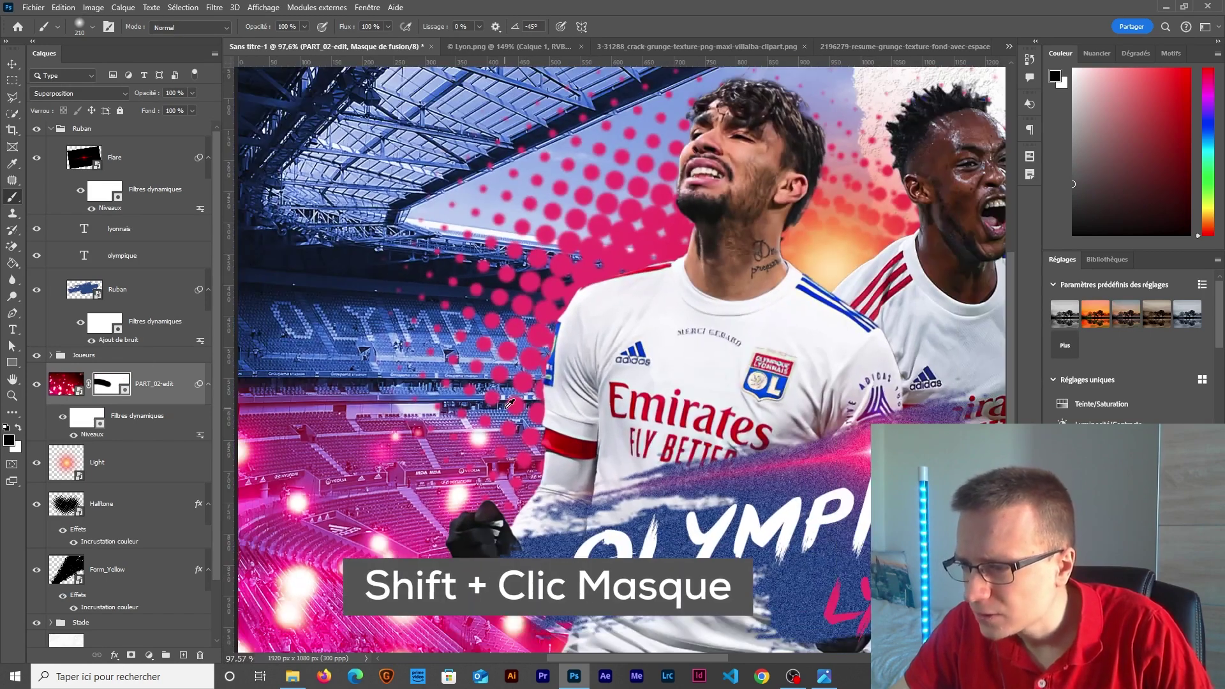
{"action": "left_click", "coordinate": [117, 387], "text": "shift"}
{"action": "left_click", "coordinate": [117, 387], "text": "shift"}
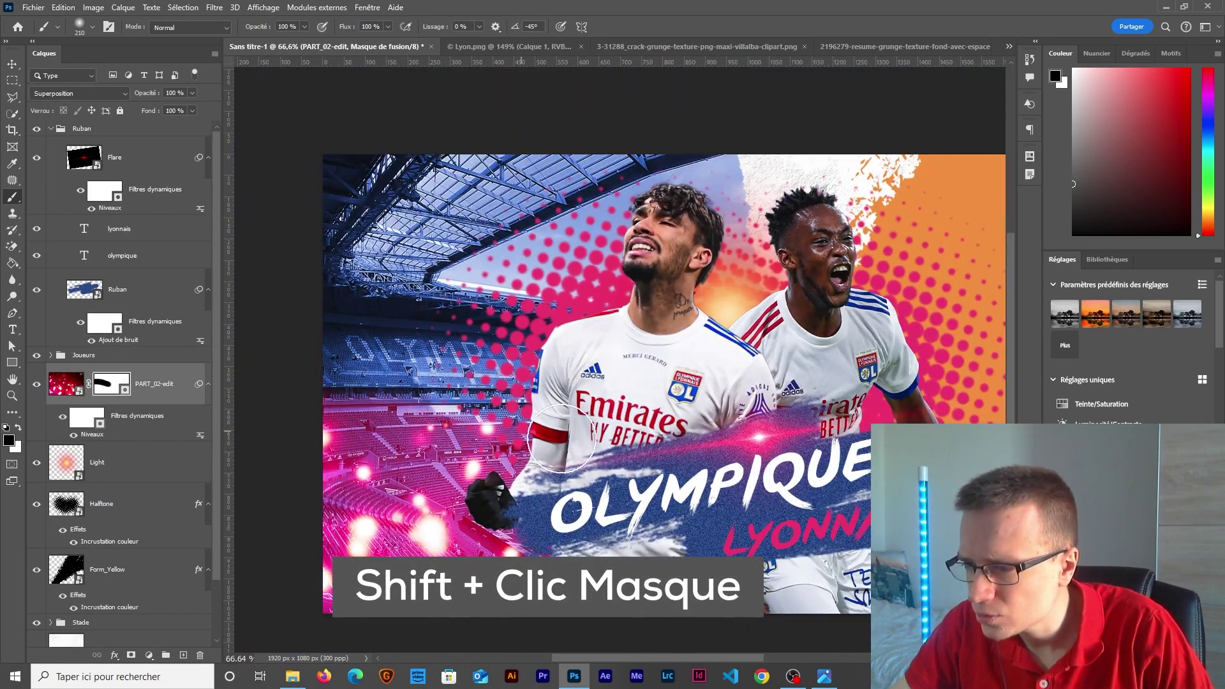
{"action": "key", "text": "ctrl+minus"}
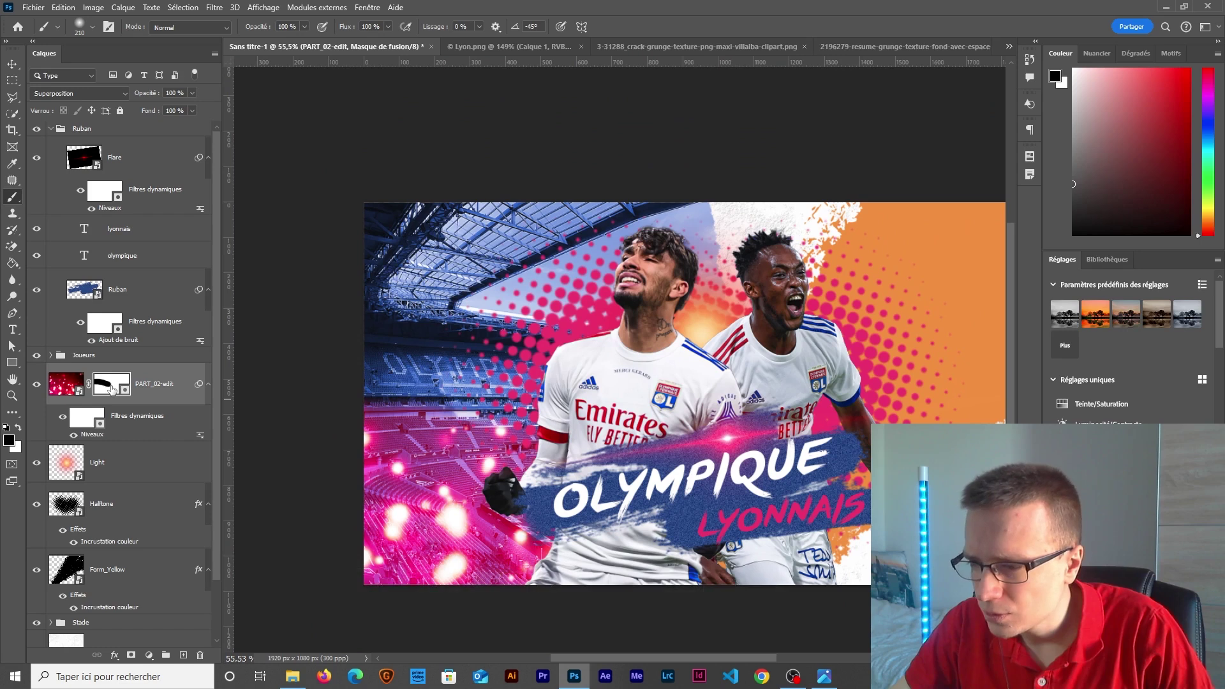
{"action": "scroll", "coordinate": [458, 425], "scroll_direction": "down", "scroll_amount": 2}
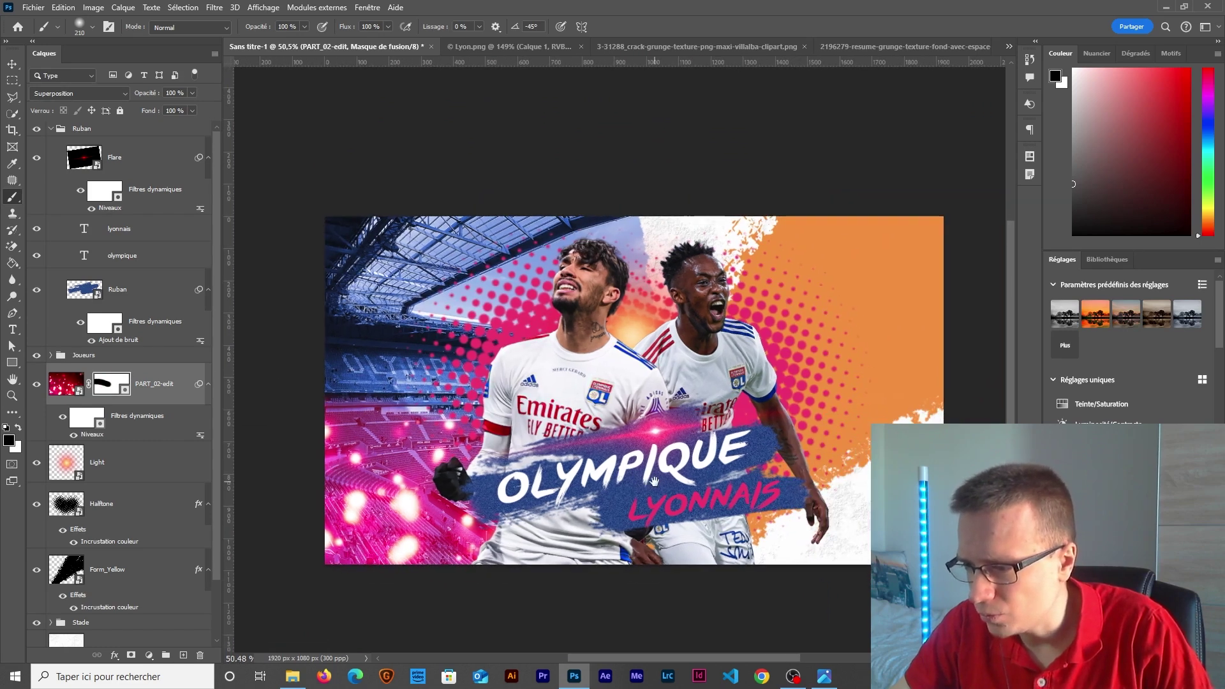
- Place Particles.png from the FX folder into the composition above PART_02-edit
{"action": "left_click", "coordinate": [11, 64]}
{"action": "left_click", "coordinate": [292, 676]}
{"action": "left_click_drag", "start_coordinate": [361, 419], "coordinate": [630, 287]}
{"action": "left_click_drag", "start_coordinate": [268, 504], "coordinate": [492, 240]}
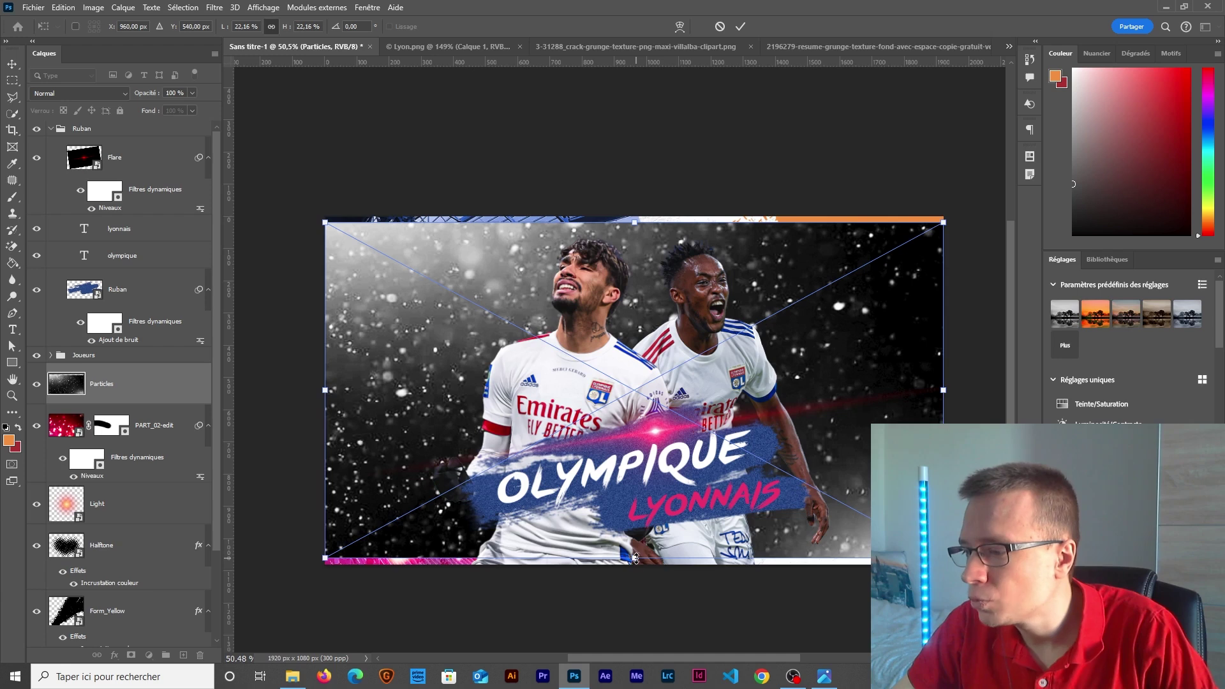
- Stretch Particles to the canvas's upper and lower edges and move its layer between PART_02-edit and Light
{"action": "left_click_drag", "start_coordinate": [635, 559], "coordinate": [635, 564]}
{"action": "mouse_move", "coordinate": [635, 222]}
{"action": "left_mouse_down"}
{"action": "mouse_move", "coordinate": [640, 206]}
{"action": "mouse_move", "coordinate": [640, 217]}
{"action": "left_mouse_up"}
{"action": "key", "text": "Return"}
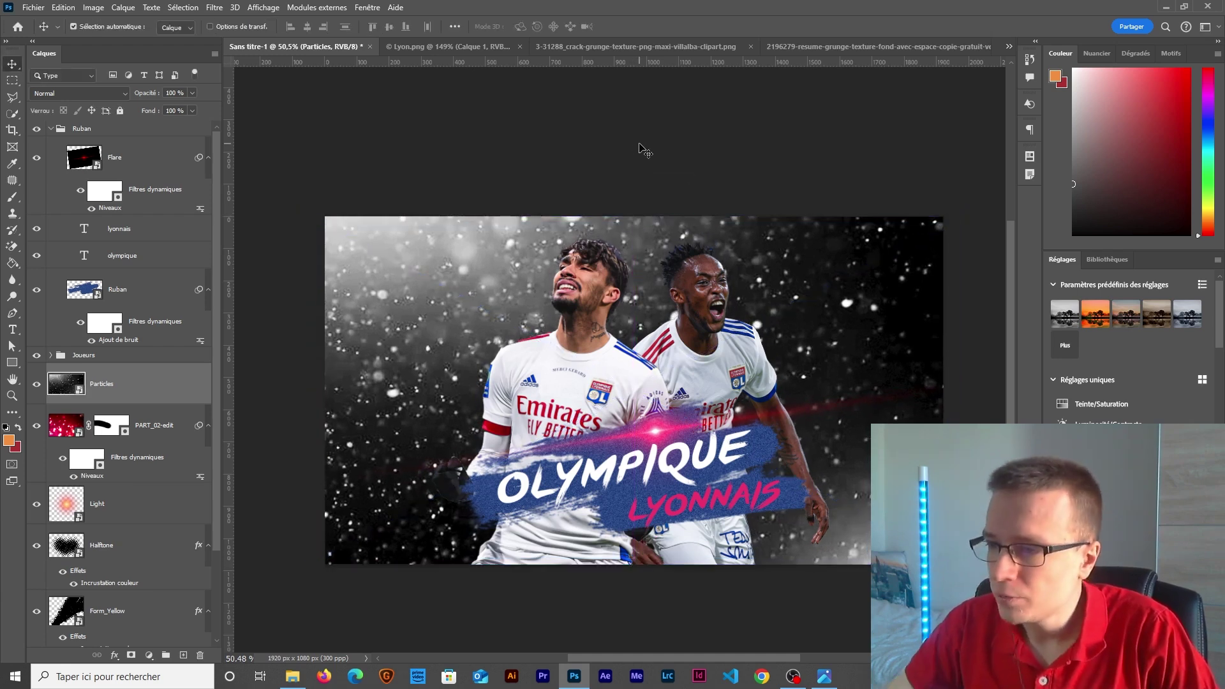
{"action": "left_click_drag", "start_coordinate": [151, 385], "coordinate": [139, 484]}
{"action": "scroll", "coordinate": [137, 498], "scroll_direction": "down", "scroll_amount": 3}
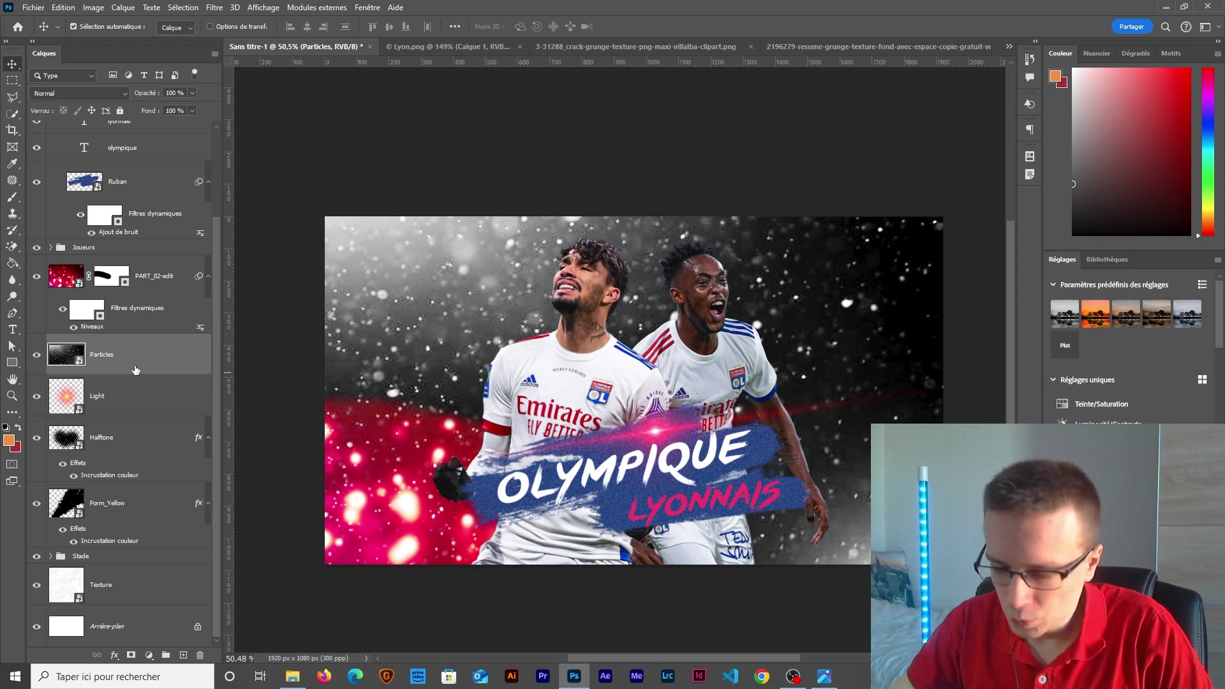
- Apply Levels with a black input of 40 to Particles and set its blend mode to Superposition
{"action": "key", "text": "ctrl+l"}
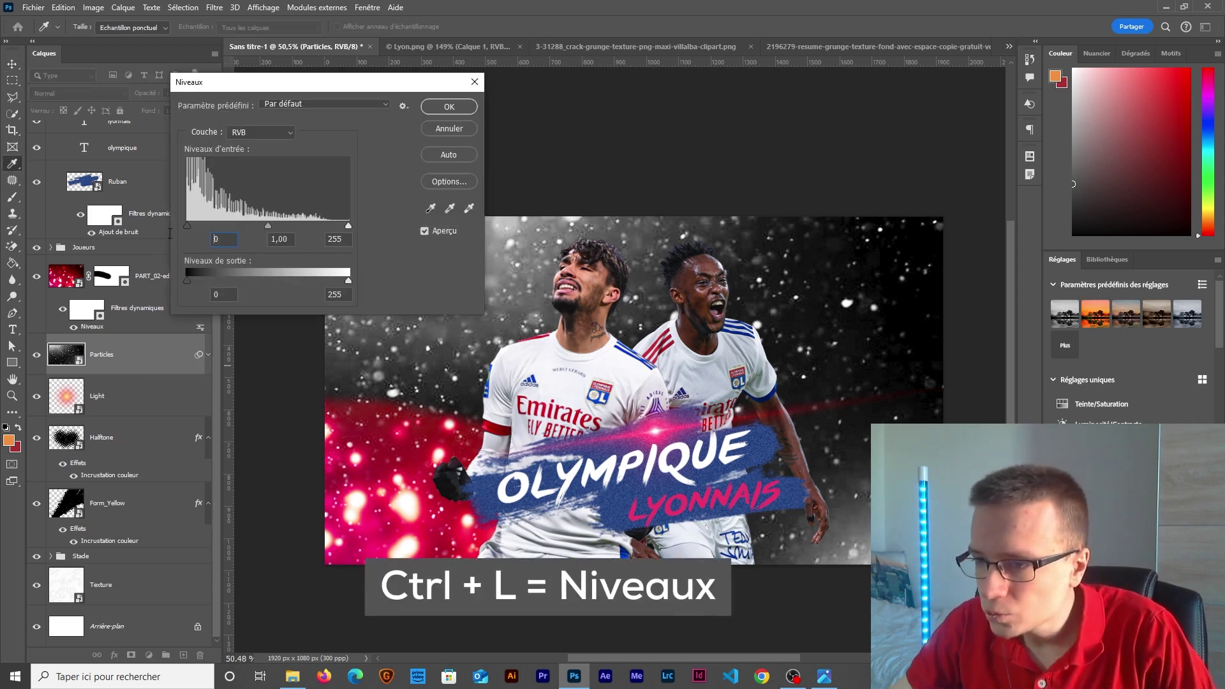
{"action": "left_click_drag", "start_coordinate": [187, 226], "coordinate": [212, 226]}
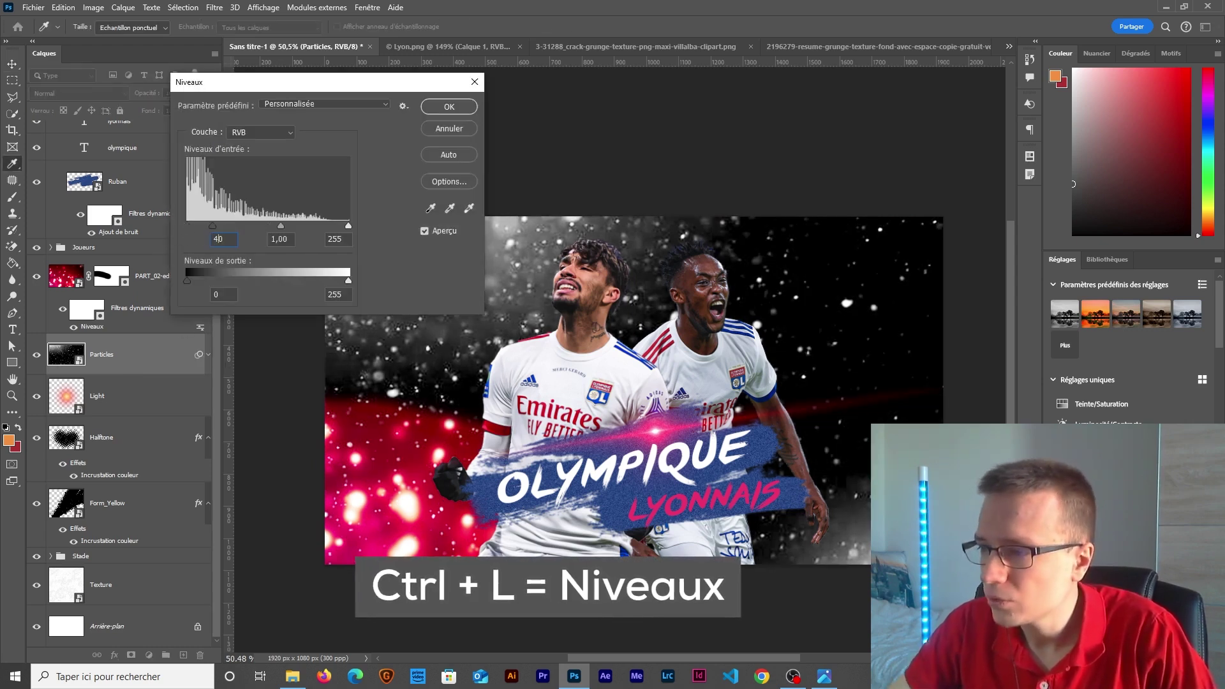
{"action": "left_click", "coordinate": [438, 113]}
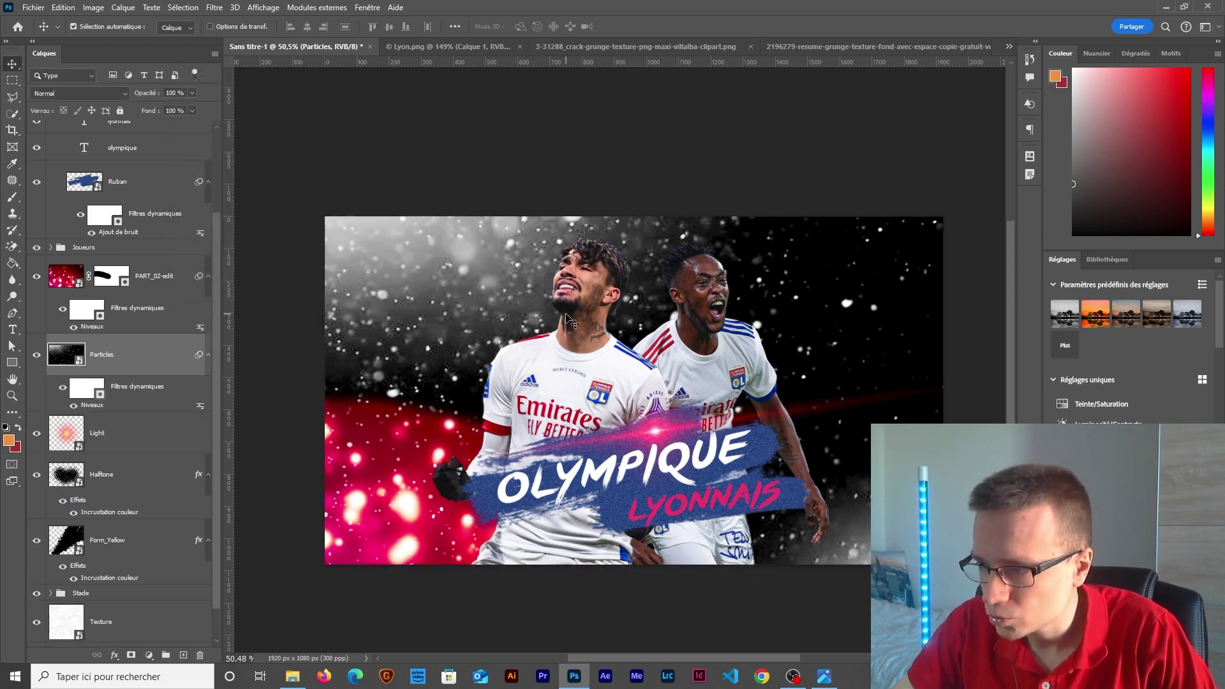
{"action": "left_click", "coordinate": [53, 94]}
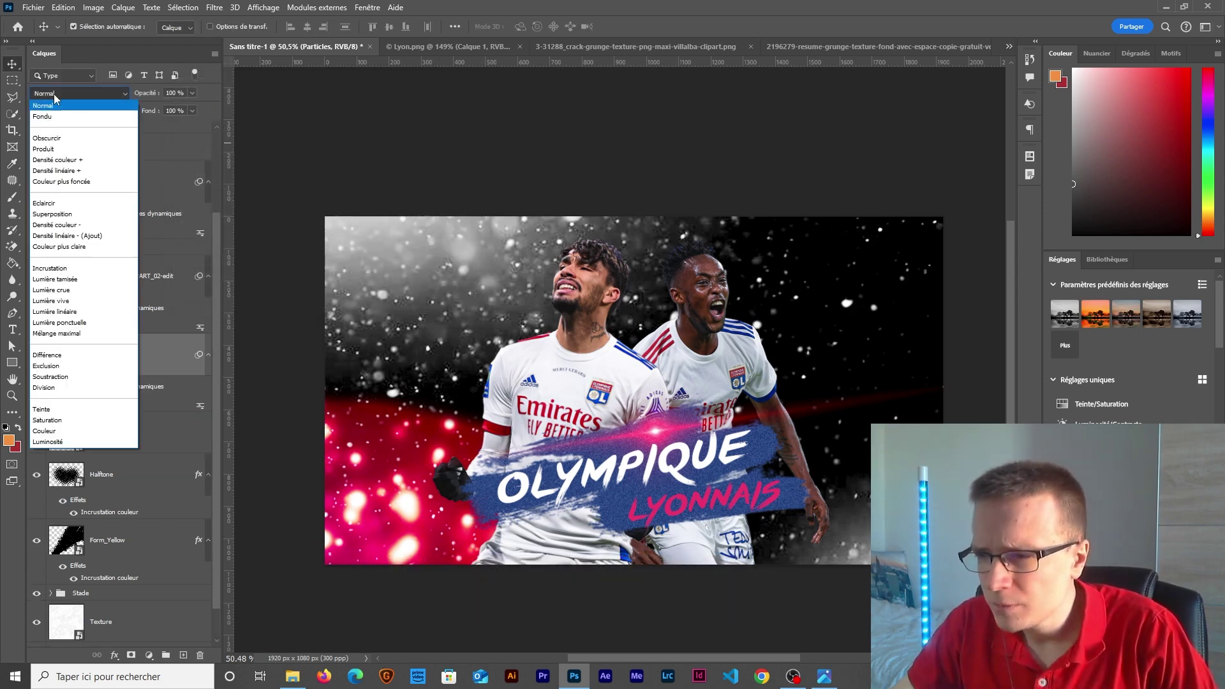
{"action": "left_click", "coordinate": [78, 215]}
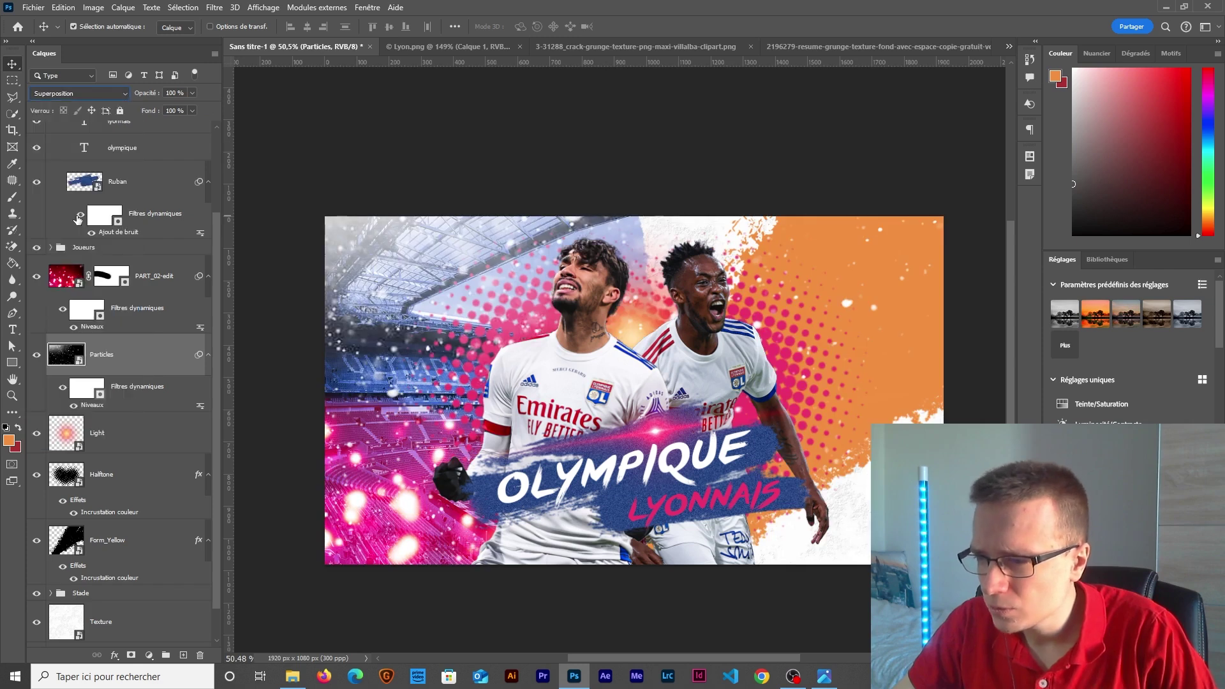
- Compare the composition with and without the smart filters on the Particles layer
{"action": "left_click", "coordinate": [61, 390]}
{"action": "left_click", "coordinate": [60, 391]}
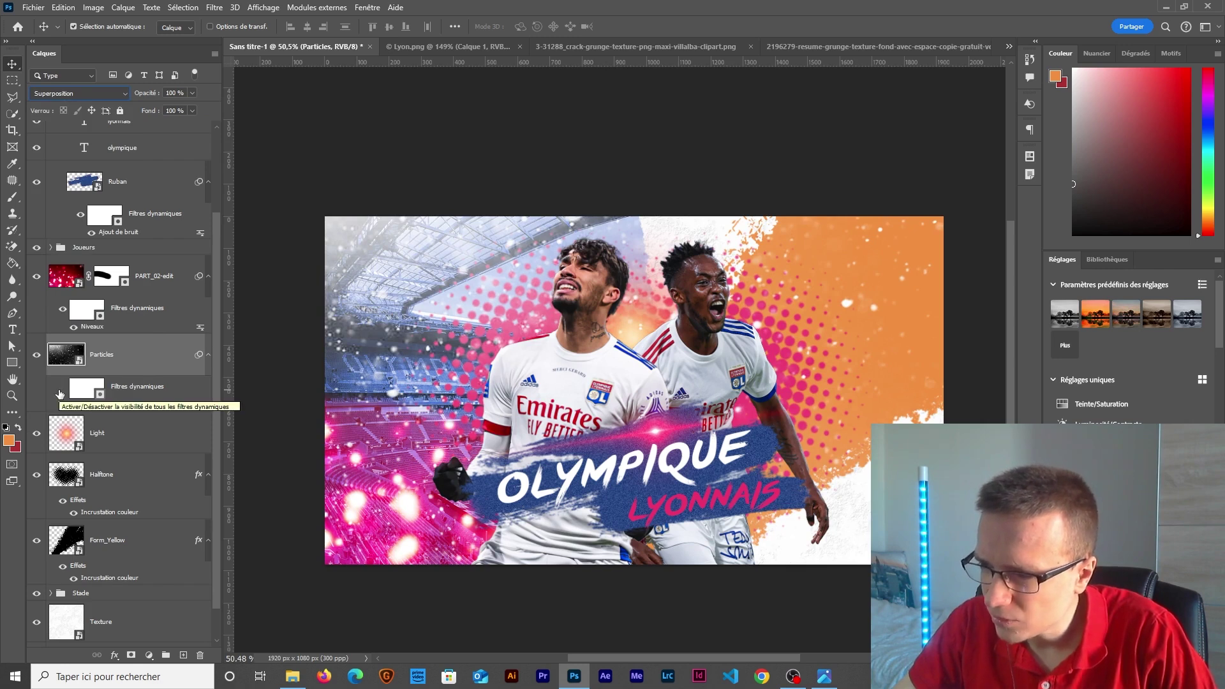
{"action": "left_click", "coordinate": [61, 390]}
- Colorize the Particles layer a strongly saturated magenta with Hue/Saturation (Teinte/Saturation), and check the layer in isolation
{"action": "key", "text": "ctrl+u"}
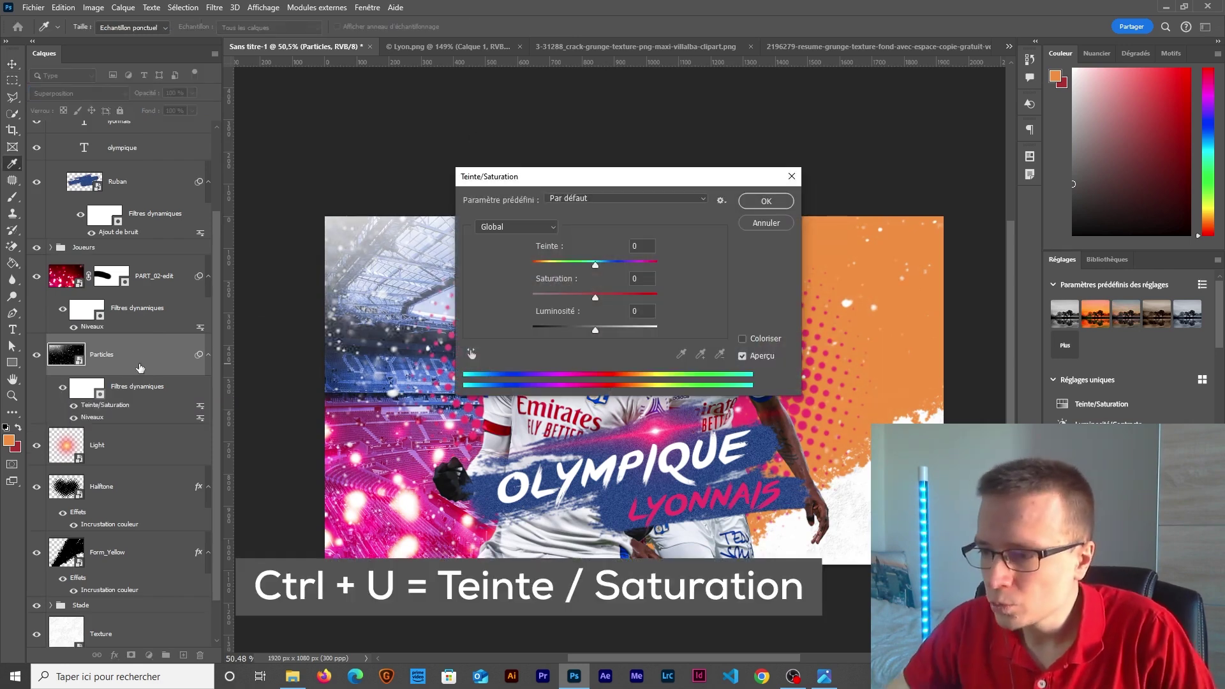
{"action": "left_click_drag", "start_coordinate": [505, 176], "coordinate": [259, 316]}
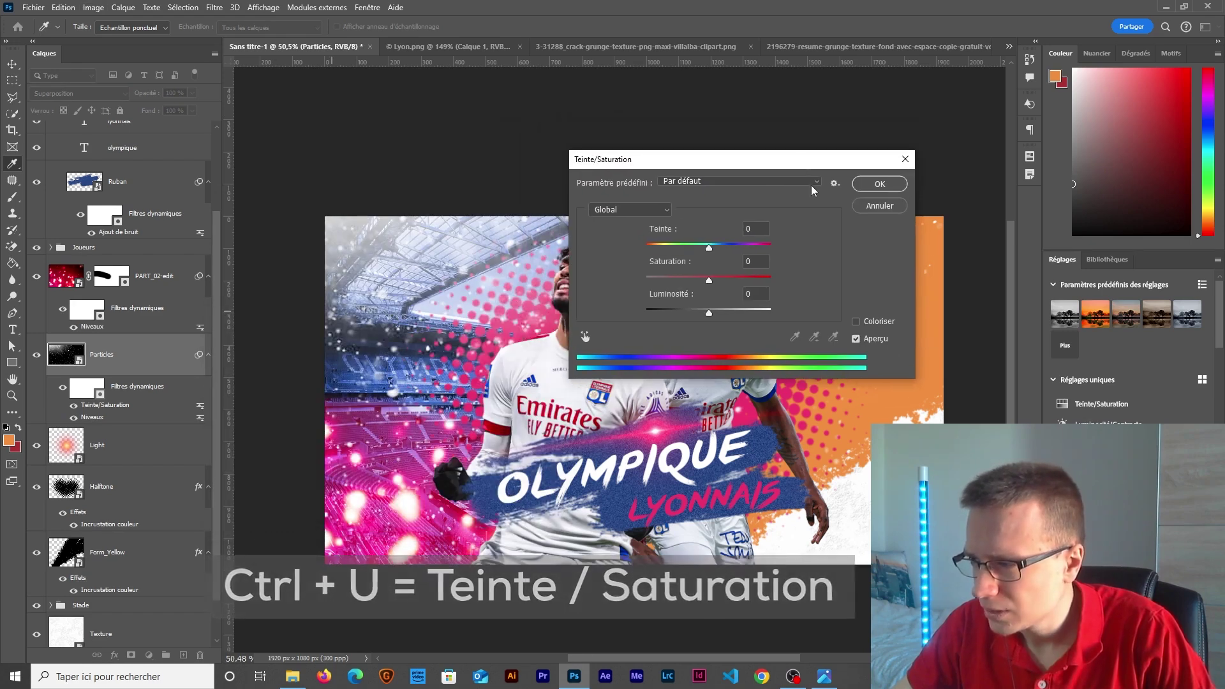
{"action": "left_click", "coordinate": [856, 322]}
{"action": "left_click_drag", "start_coordinate": [679, 283], "coordinate": [829, 275]}
{"action": "left_click_drag", "start_coordinate": [660, 252], "coordinate": [740, 249]}
{"action": "left_click", "coordinate": [880, 184]}
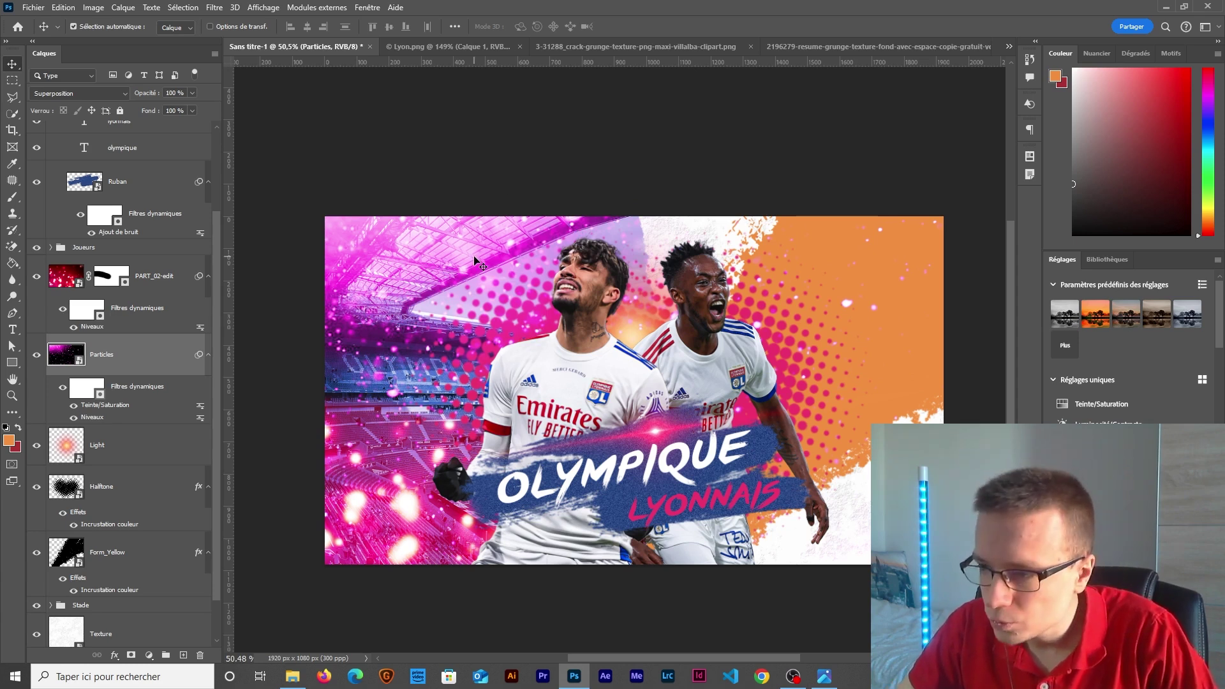
{"action": "left_click", "coordinate": [37, 355], "text": "alt"}
{"action": "left_click", "coordinate": [36, 355], "text": "alt"}
- Add a layer mask to Particles and paint it with a soft black brush over the orange area, player background and lower stands
{"action": "scroll", "coordinate": [142, 344], "scroll_direction": "down", "scroll_amount": 1}
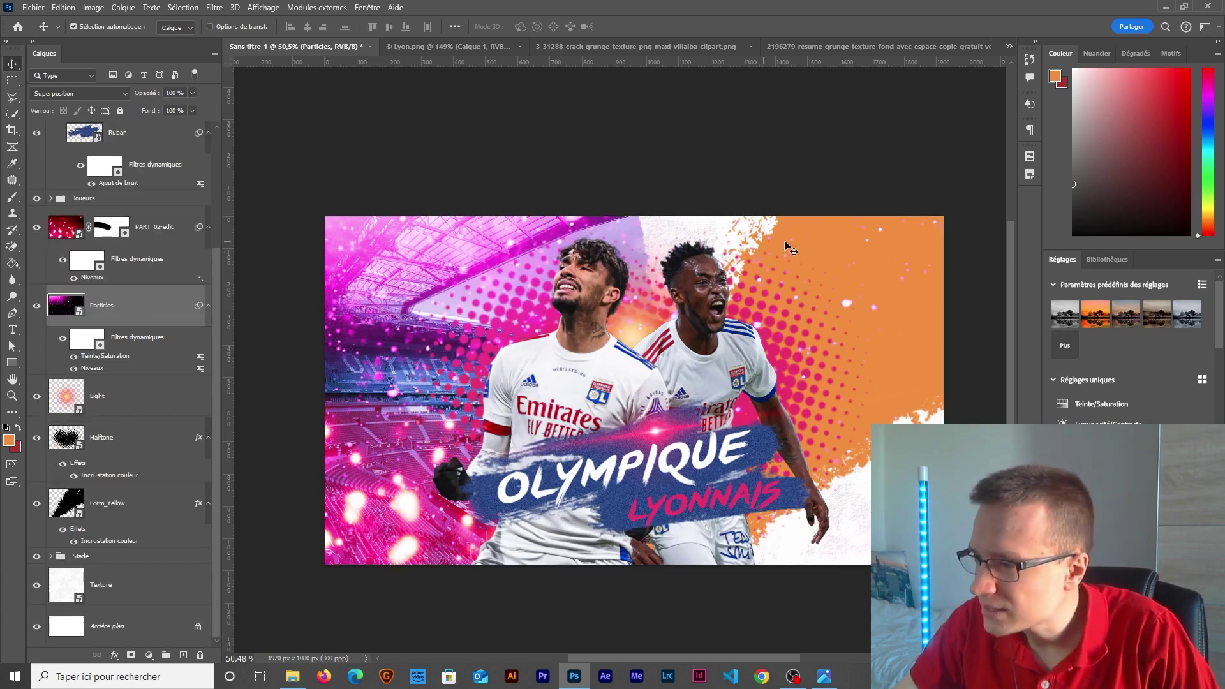
{"action": "right_click", "coordinate": [126, 619]}
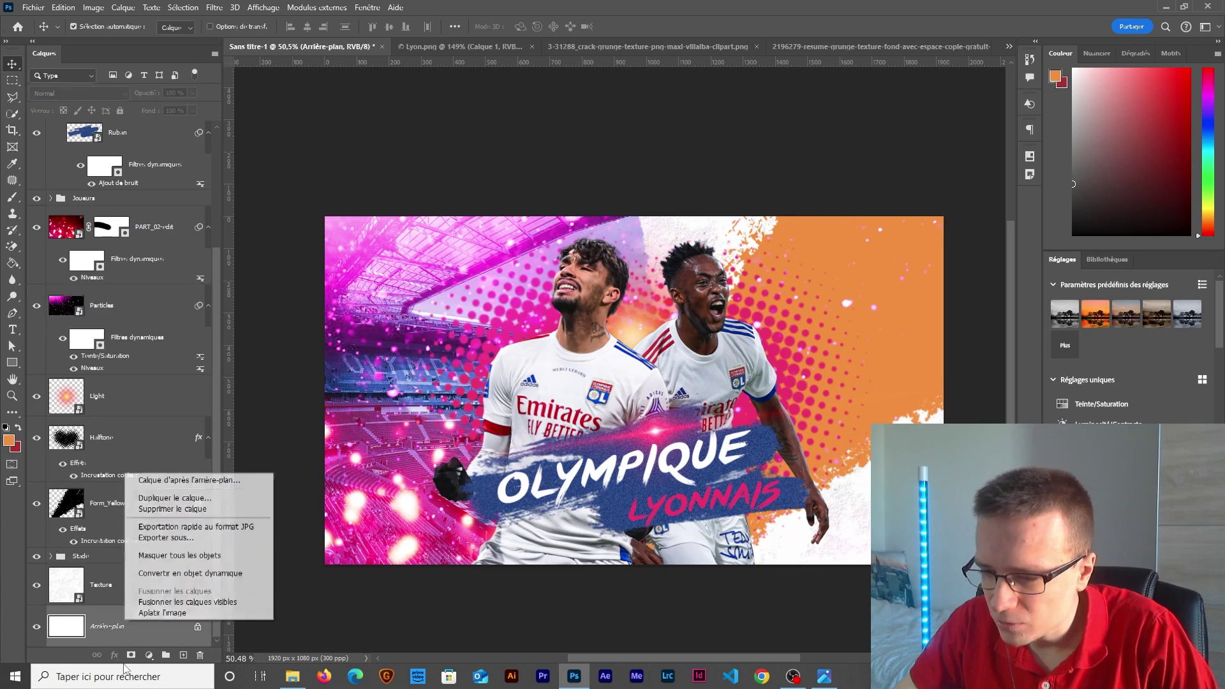
{"action": "left_click", "coordinate": [102, 347]}
{"action": "left_click", "coordinate": [131, 655]}
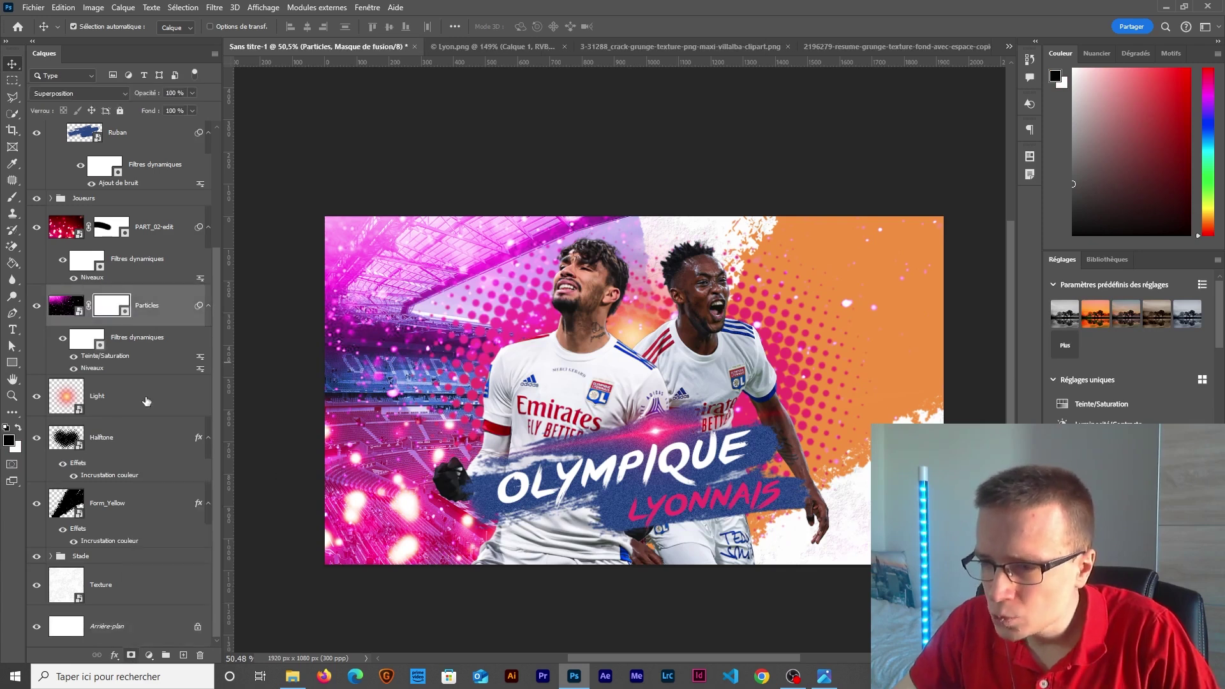
{"action": "key", "text": "b"}
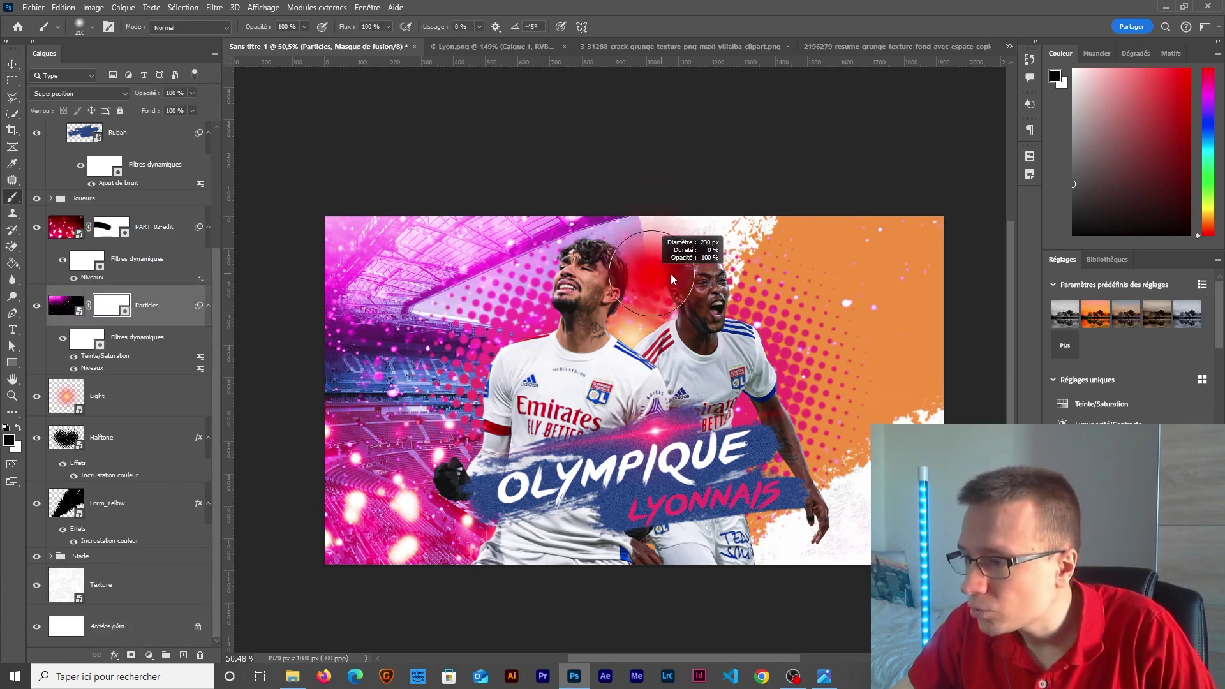
{"action": "left_click_drag", "start_coordinate": [683, 273], "coordinate": [705, 235]}
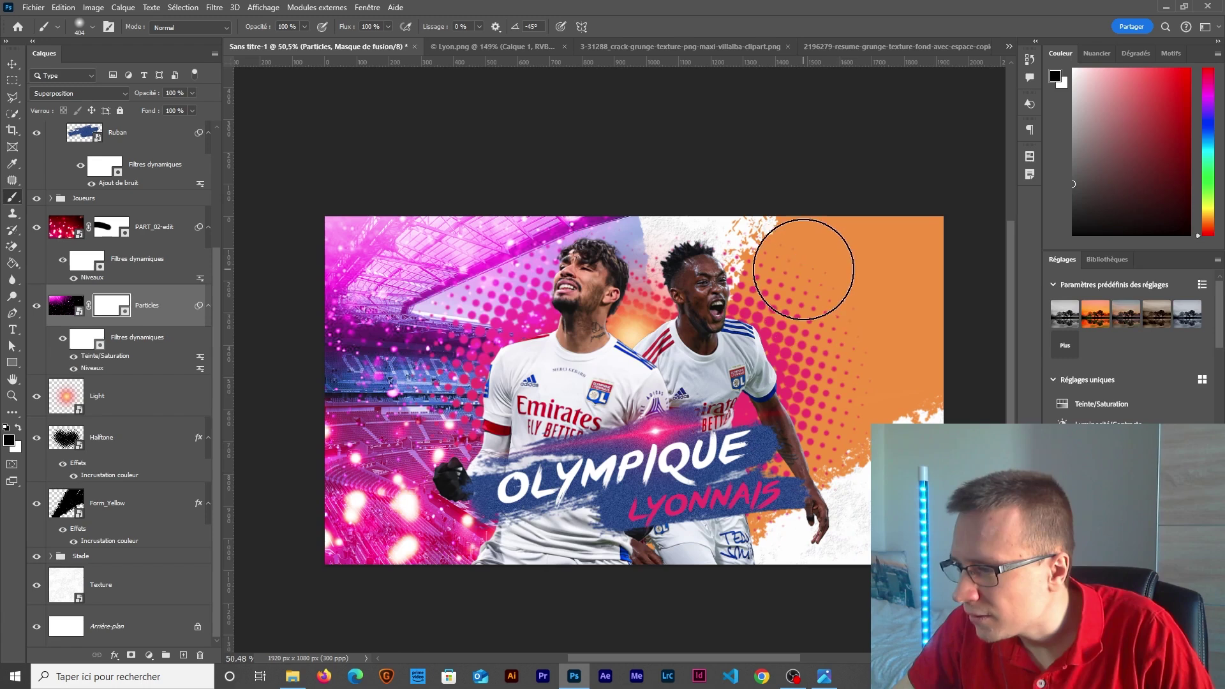
{"action": "left_click_drag", "start_coordinate": [441, 466], "coordinate": [469, 466]}
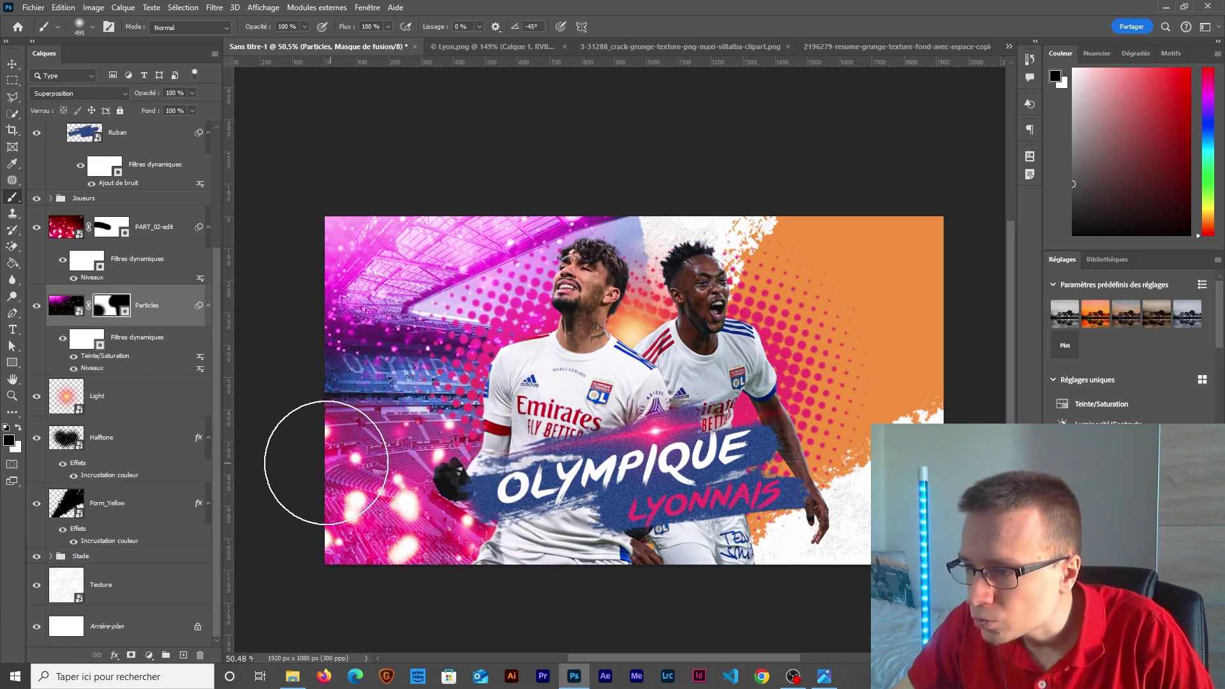
- Set the Particles layer's opacity to 90 %
{"action": "left_click", "coordinate": [66, 305]}
{"action": "left_click_drag", "start_coordinate": [192, 92], "coordinate": [221, 132]}
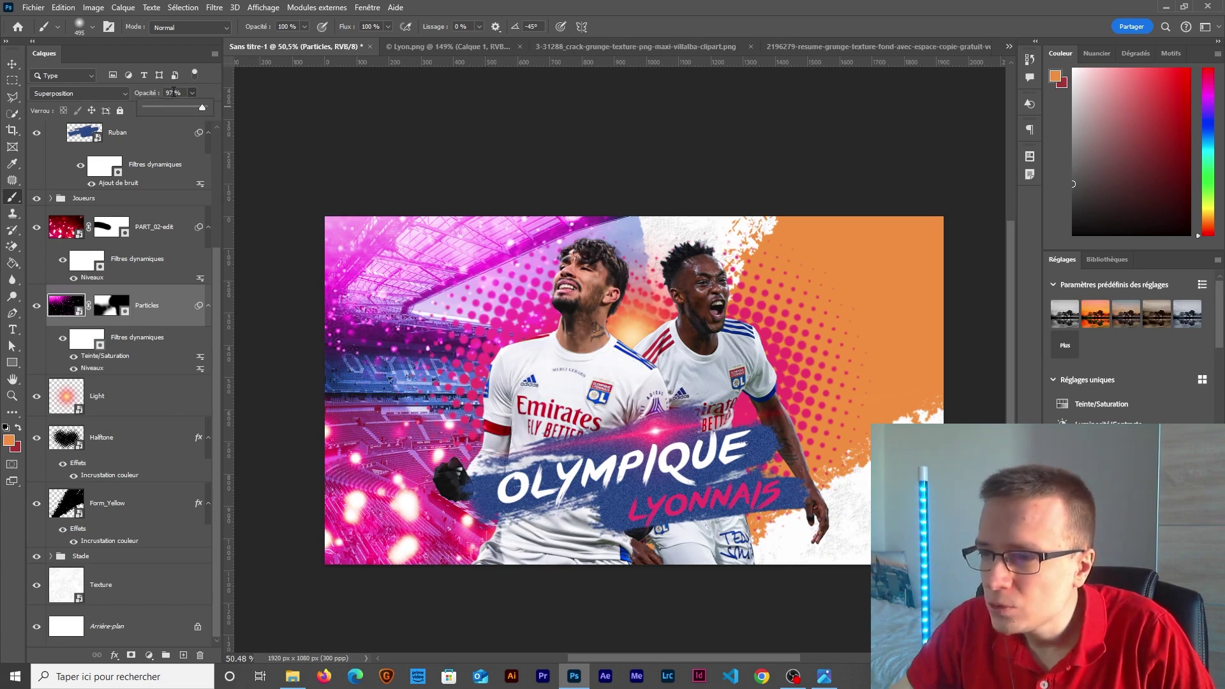
{"action": "type", "text": "90"}
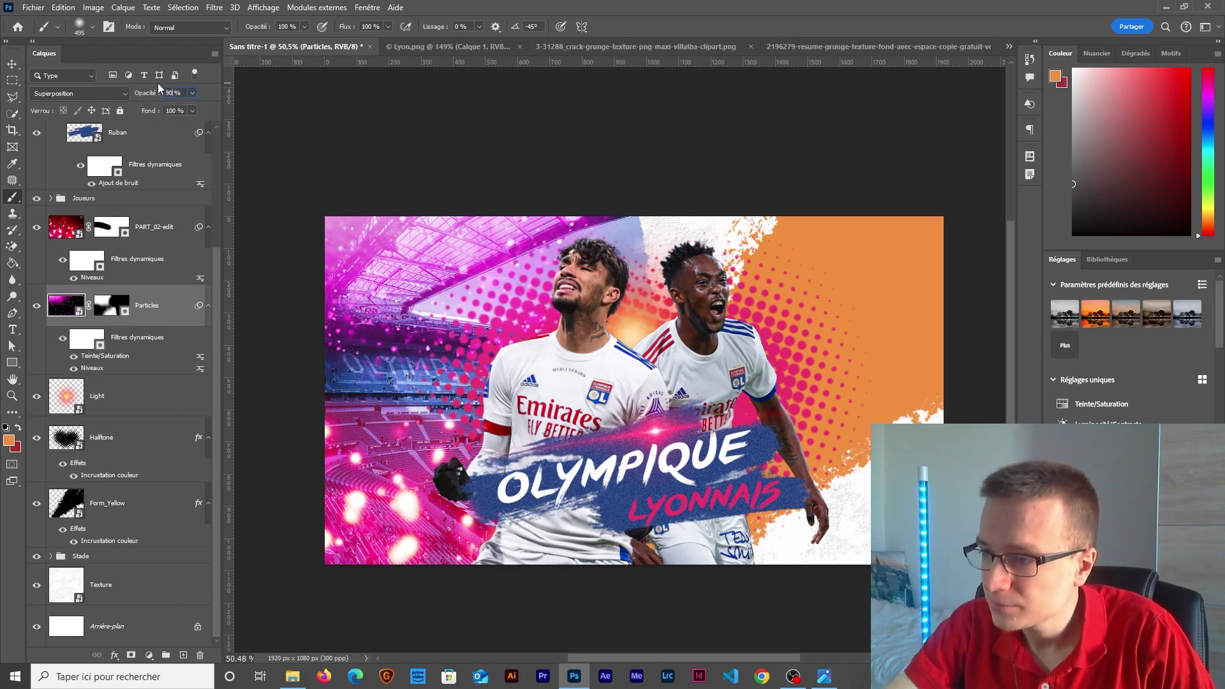
{"action": "type", "text": "v"}
{"action": "scroll", "coordinate": [437, 432], "scroll_direction": "down", "scroll_amount": 1}
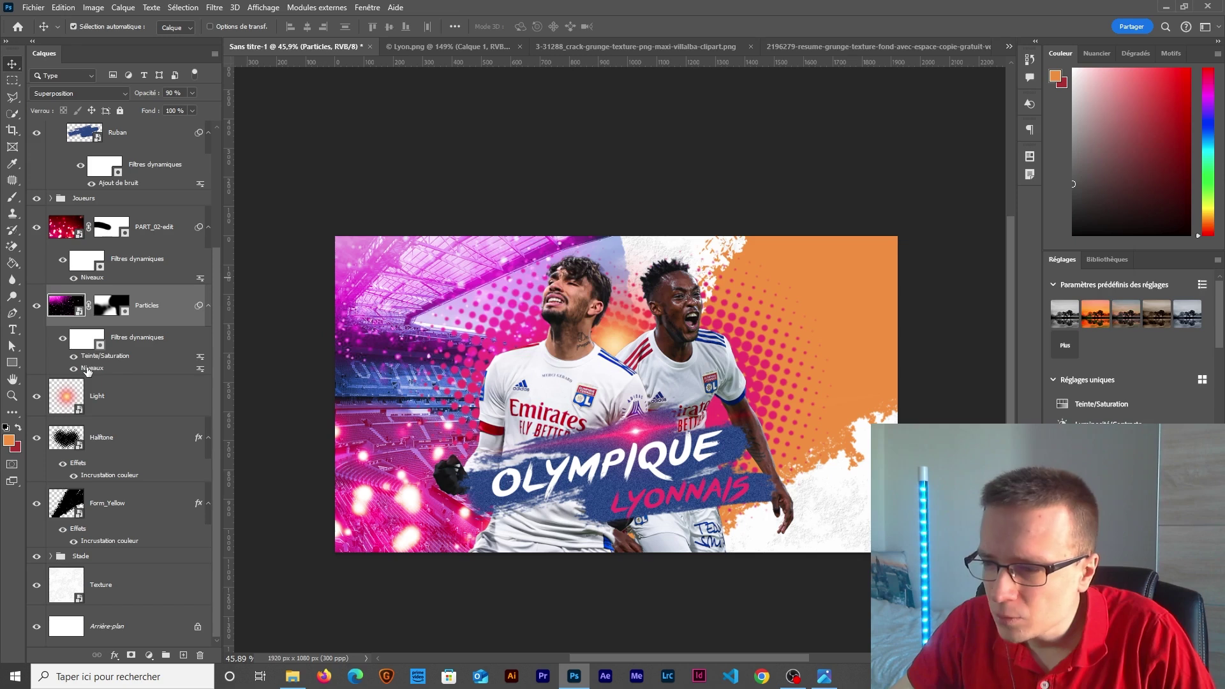
- Raise the black input of the Levels smart filter on Particles to 65
{"action": "double_click", "coordinate": [88, 370]}
{"action": "left_click", "coordinate": [623, 276]}
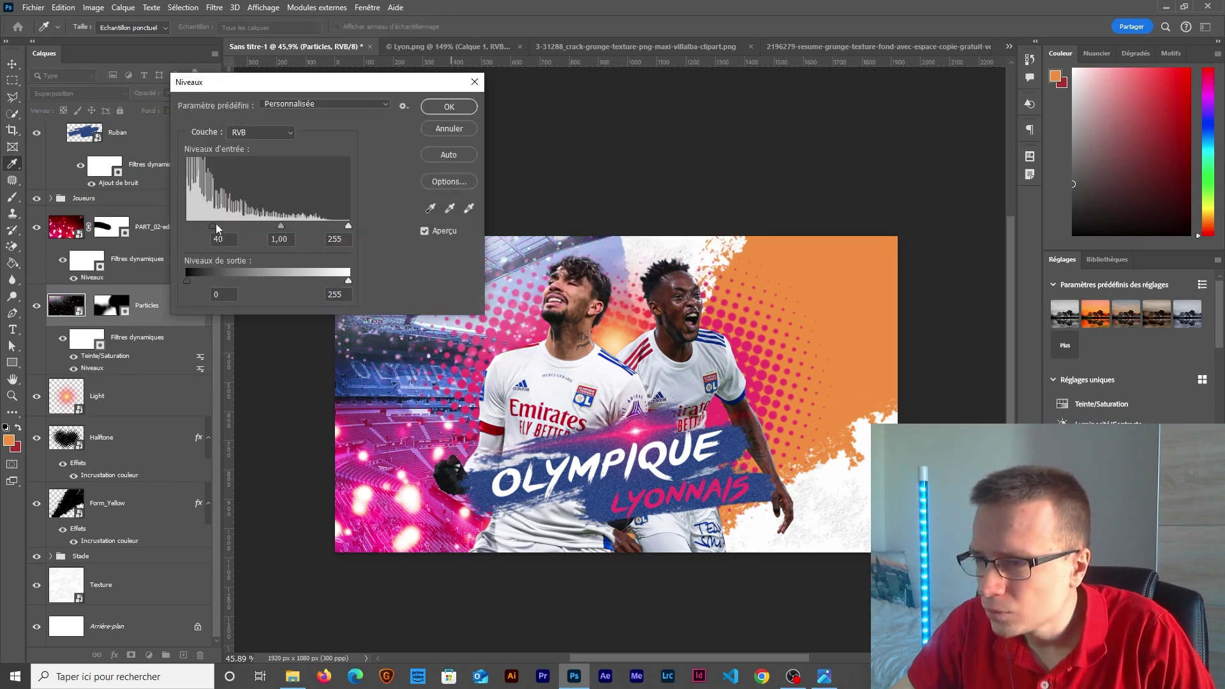
{"action": "left_click_drag", "start_coordinate": [215, 225], "coordinate": [228, 226]}
{"action": "left_click_drag", "start_coordinate": [296, 83], "coordinate": [781, 246]}
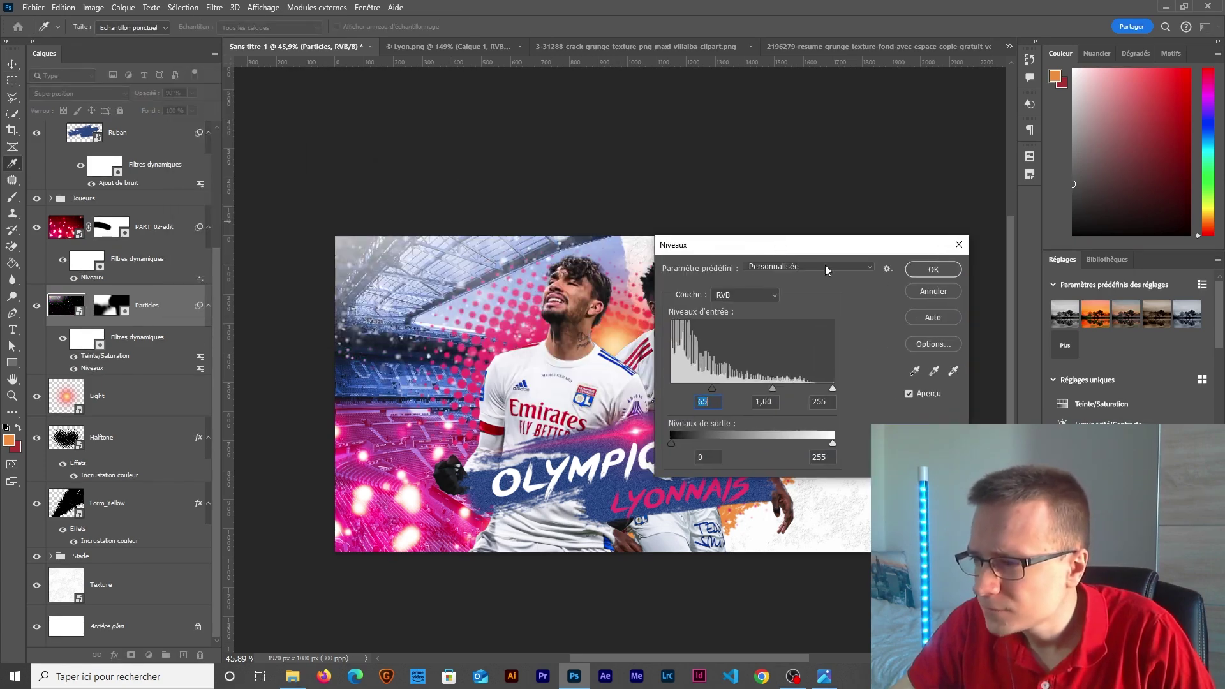
{"action": "left_click", "coordinate": [933, 270]}
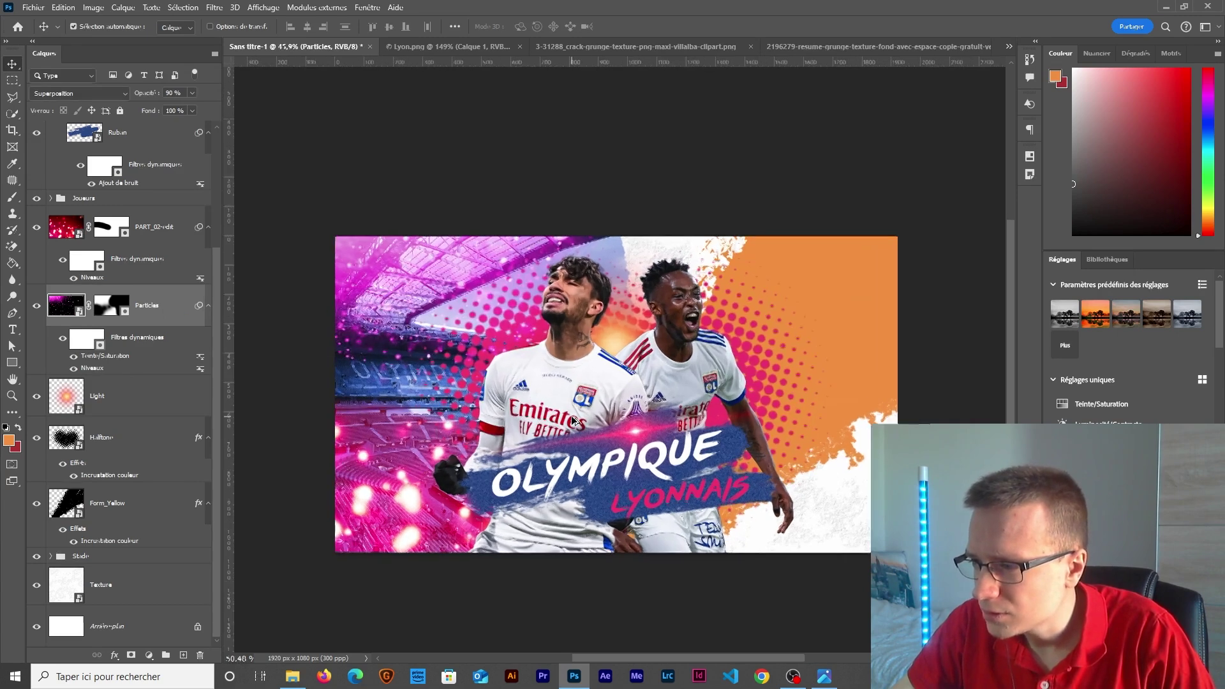
- Open 61.SP_Tutorial (3).jpg from the FX folder as its own document and convert its background into a smart object layer
{"action": "scroll", "coordinate": [572, 418], "scroll_direction": "up", "scroll_amount": 1}
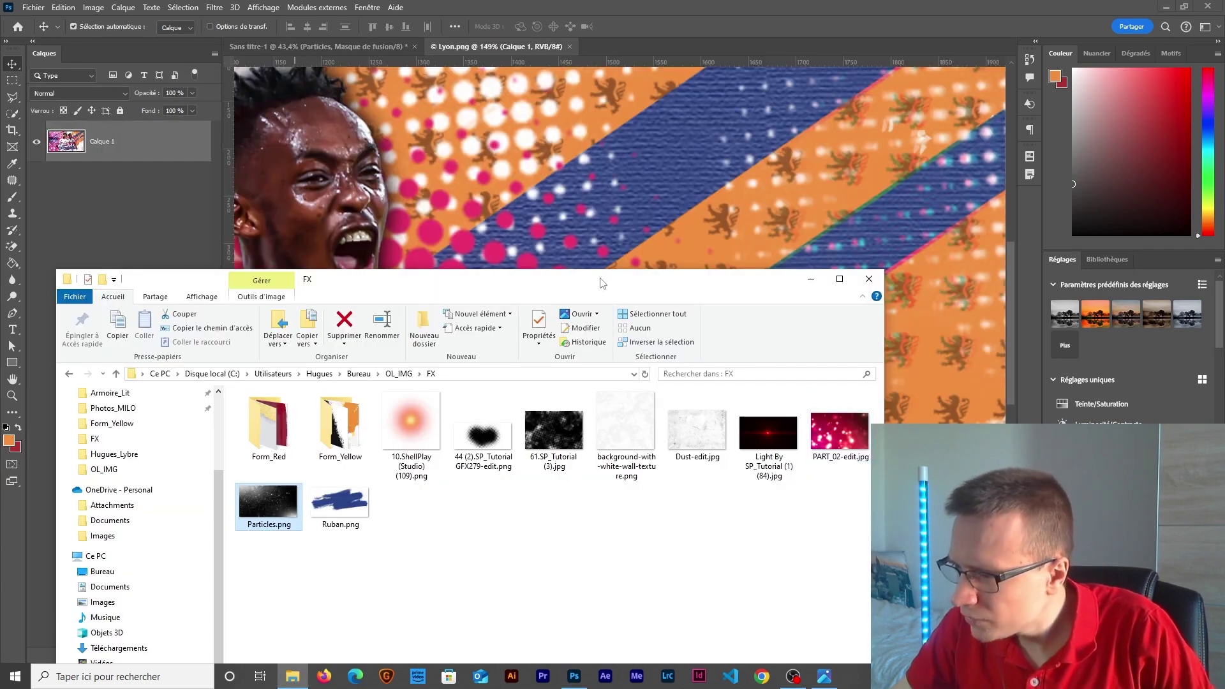
{"action": "left_click_drag", "start_coordinate": [525, 452], "coordinate": [642, 45]}
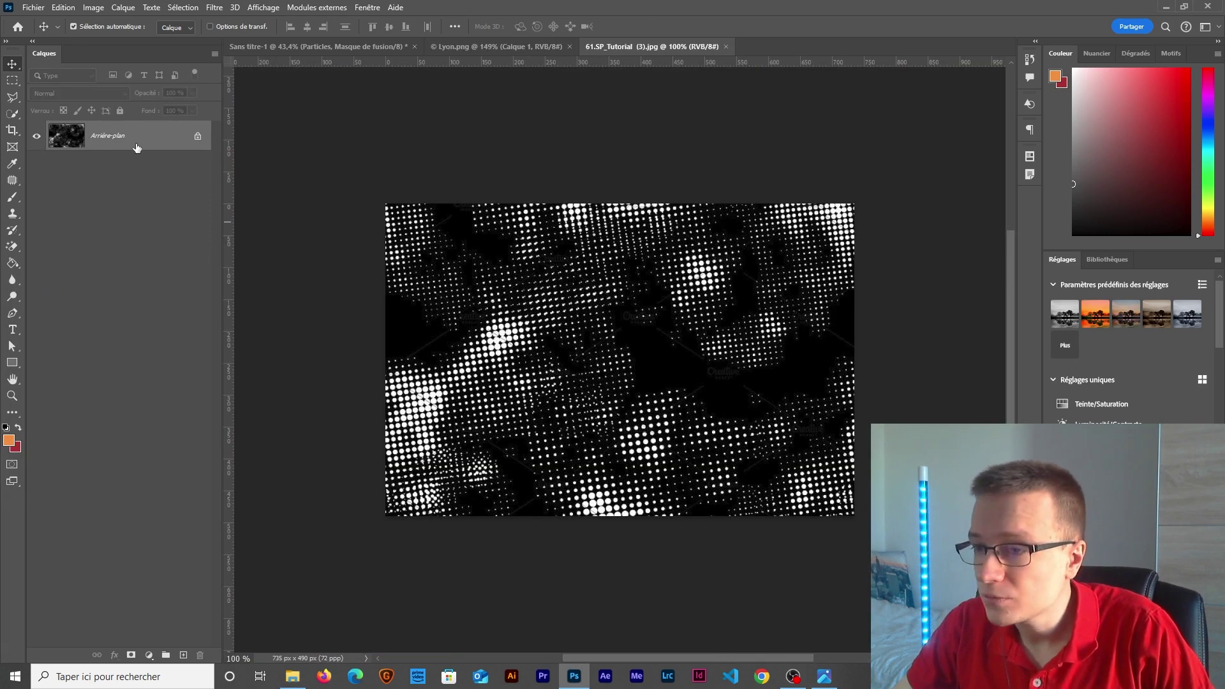
{"action": "double_click", "coordinate": [137, 147]}
{"action": "left_click", "coordinate": [740, 200]}
{"action": "right_click", "coordinate": [159, 150]}
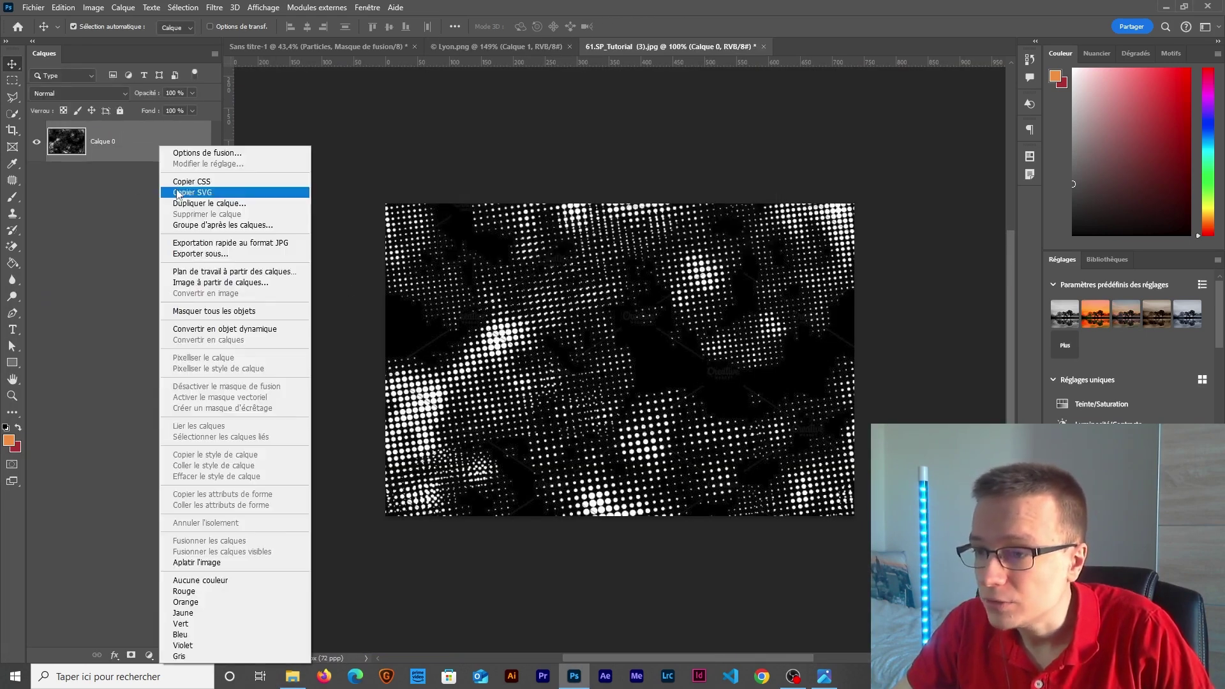
{"action": "left_click", "coordinate": [210, 329]}
- Apply Levels with a black input of 40 to the white dot pattern
{"action": "key", "text": "ctrl+l"}
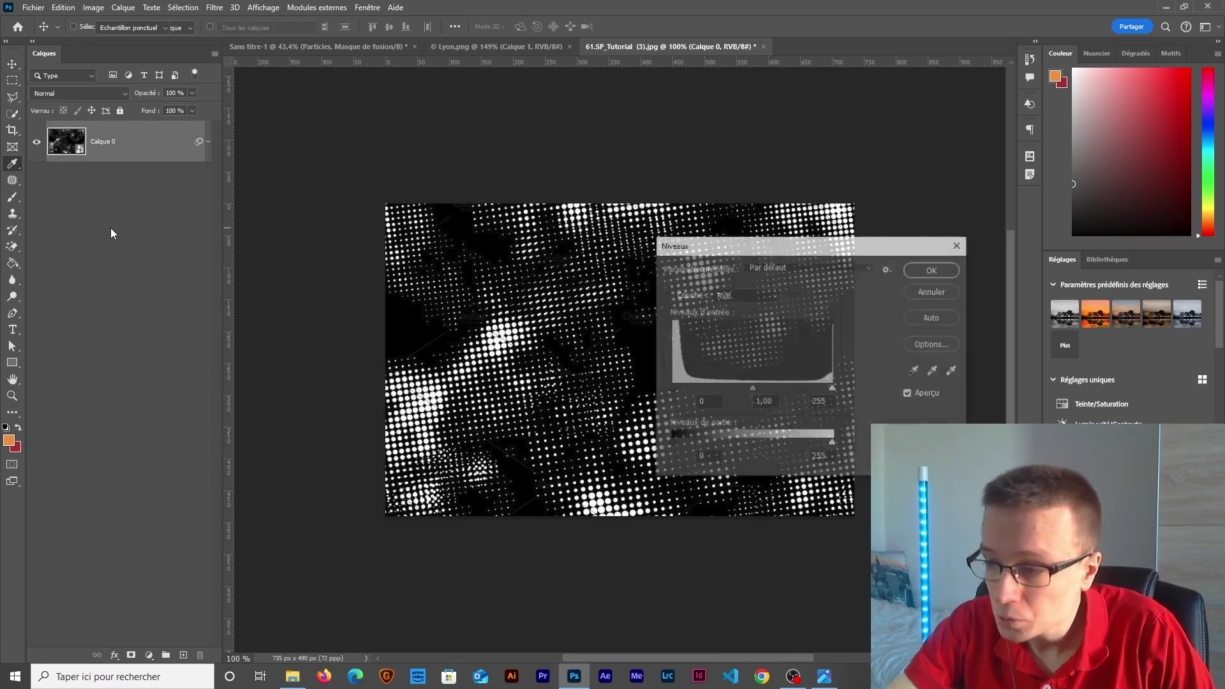
{"action": "type", "text": "4"}
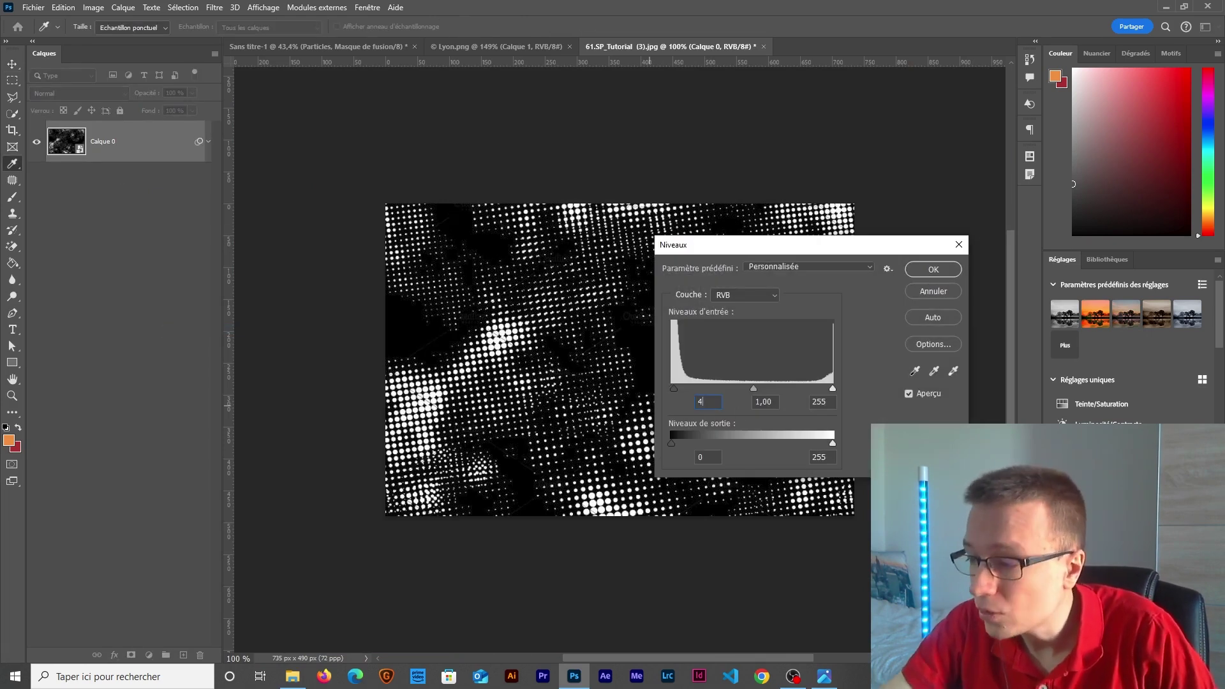
{"action": "type", "text": "0"}
{"action": "left_click", "coordinate": [953, 273]}
{"action": "scroll", "coordinate": [670, 341], "scroll_direction": "up", "scroll_amount": 3}
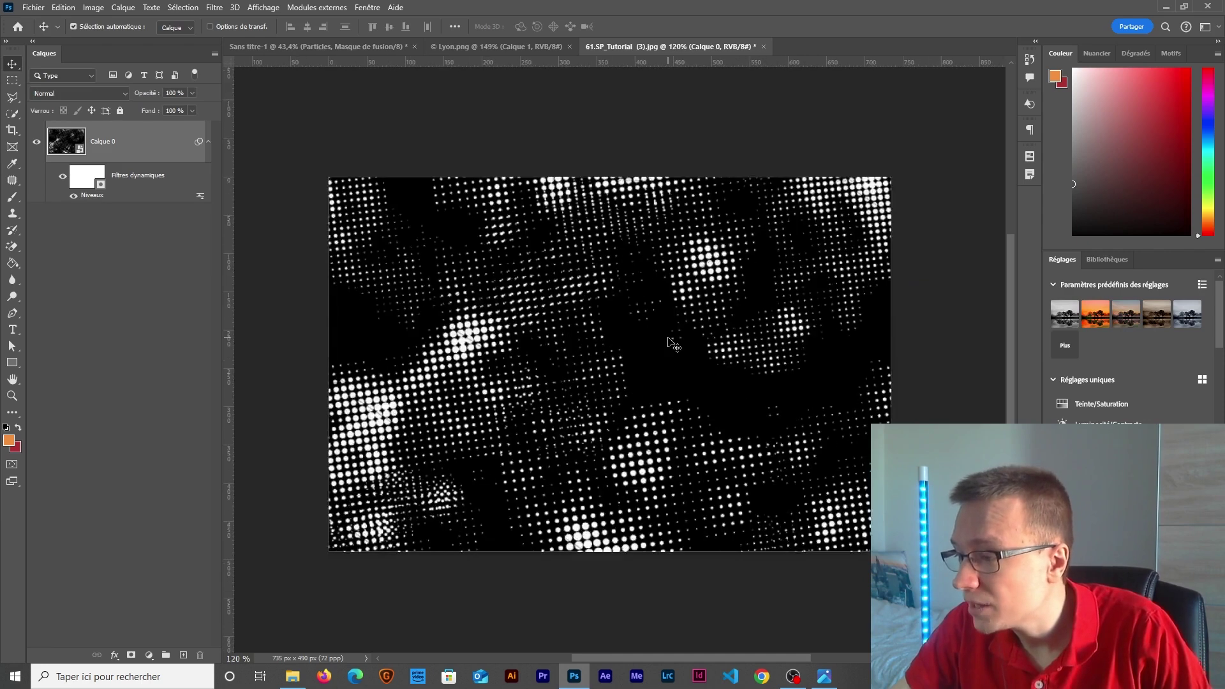
{"action": "scroll", "coordinate": [670, 342], "scroll_direction": "down", "scroll_amount": 2}
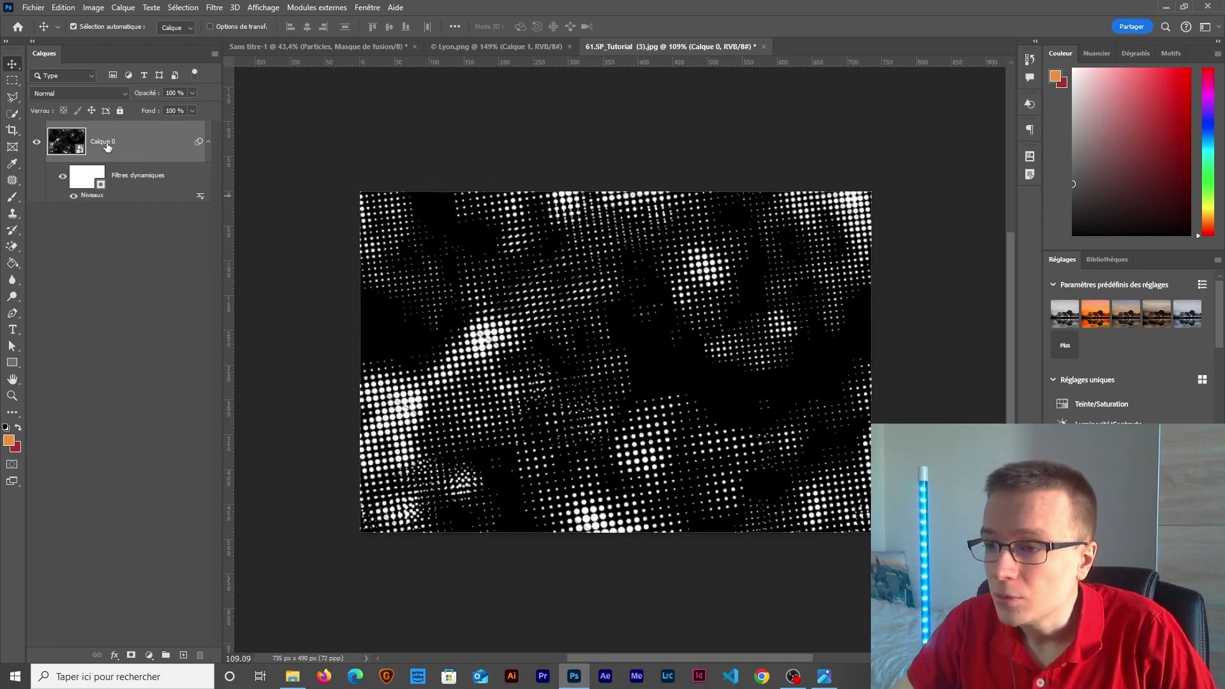
- Rename the dot pattern layer Halftone_02 and copy it into the Sans titre-1 composition above Particles
{"action": "type", "text": "H"}
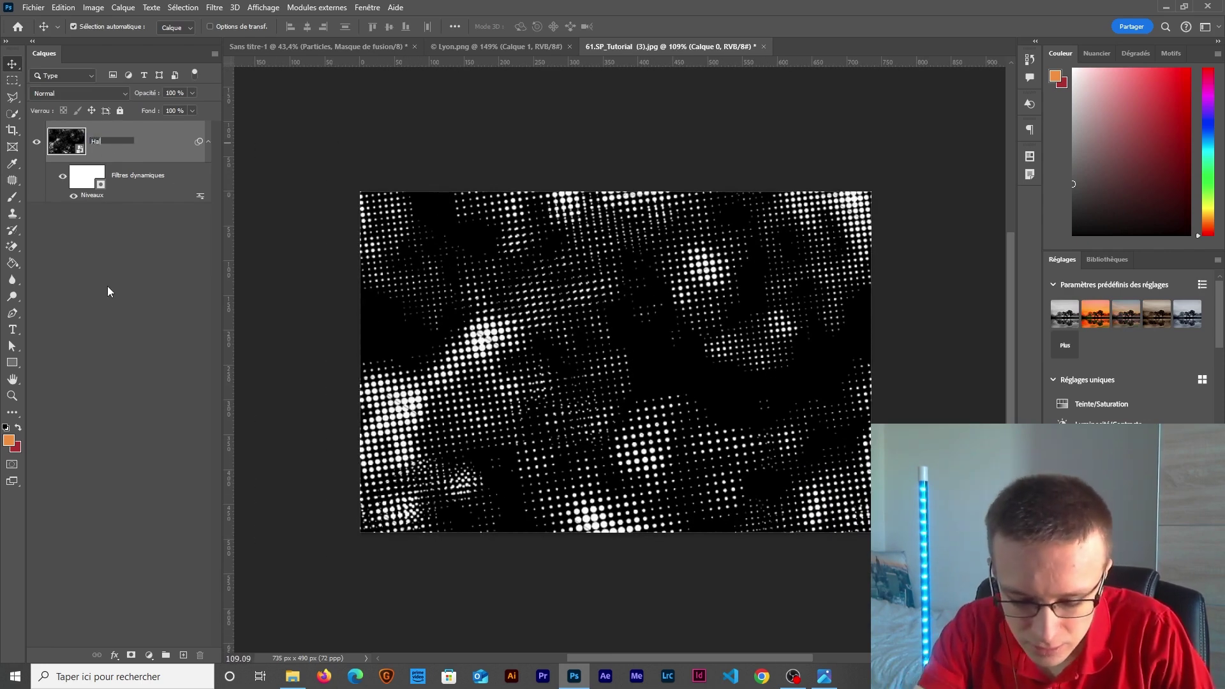
{"action": "type", "text": "alftone"}
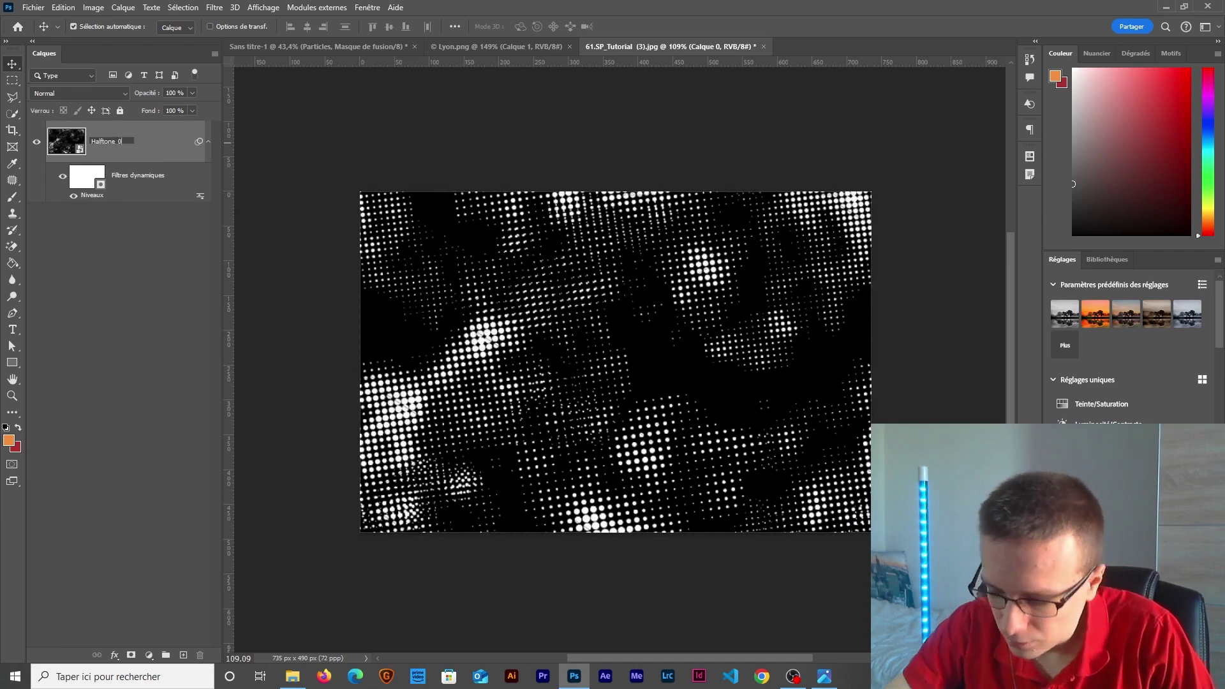
{"action": "type", "text": "_02"}
{"action": "key", "text": "Return"}
{"action": "left_click_drag", "start_coordinate": [630, 327], "coordinate": [686, 405]}
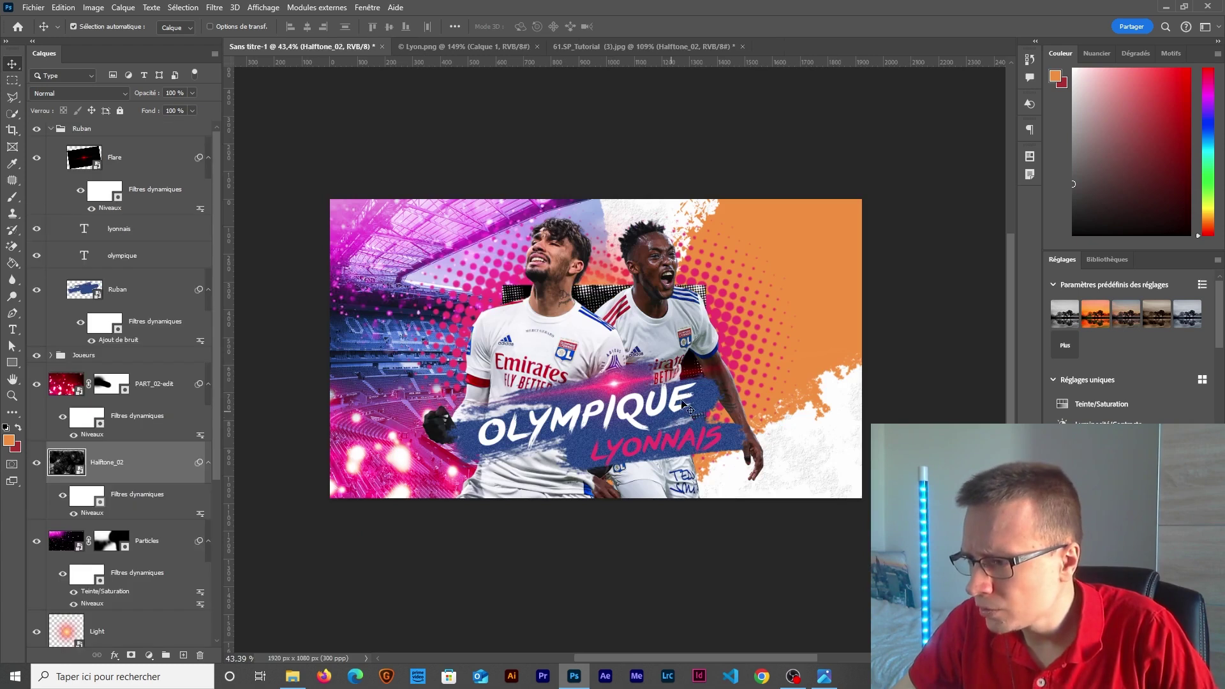
- Scale Halftone_02 up to cover the whole canvas
{"action": "key", "text": "ctrl+t"}
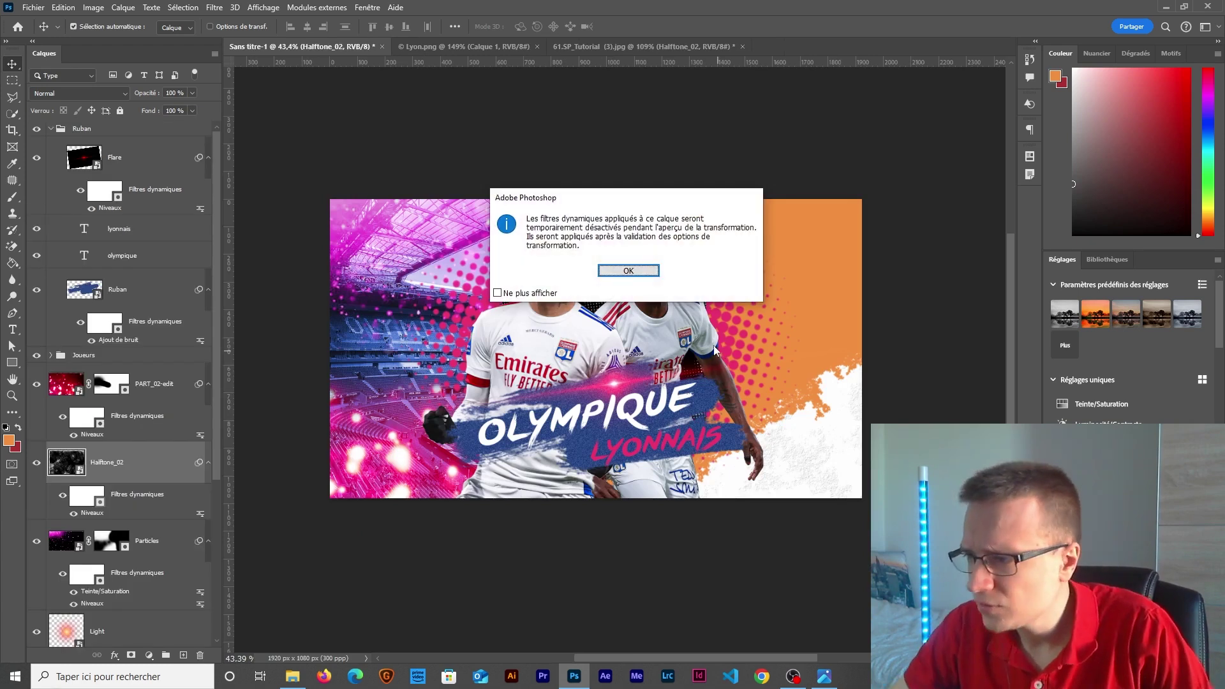
{"action": "left_click", "coordinate": [646, 275]}
{"action": "left_click_drag", "start_coordinate": [710, 352], "coordinate": [889, 351]}
{"action": "key", "text": "Return"}
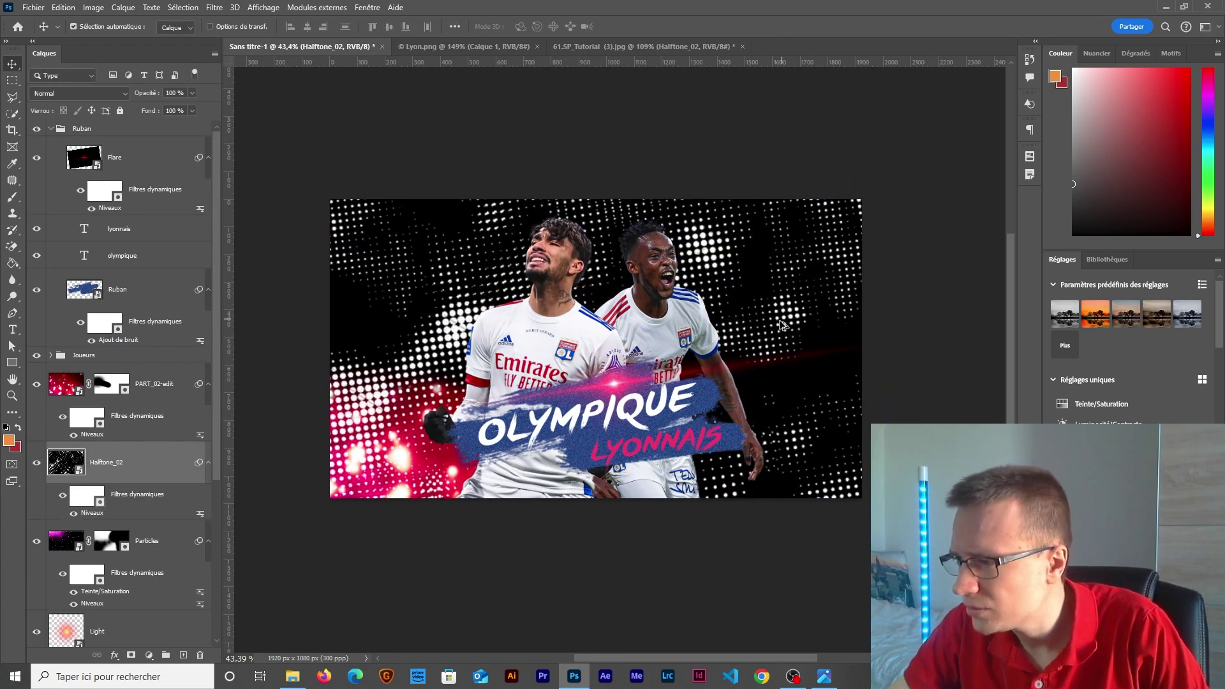
{"action": "scroll", "coordinate": [784, 326], "scroll_direction": "up", "scroll_amount": 3}
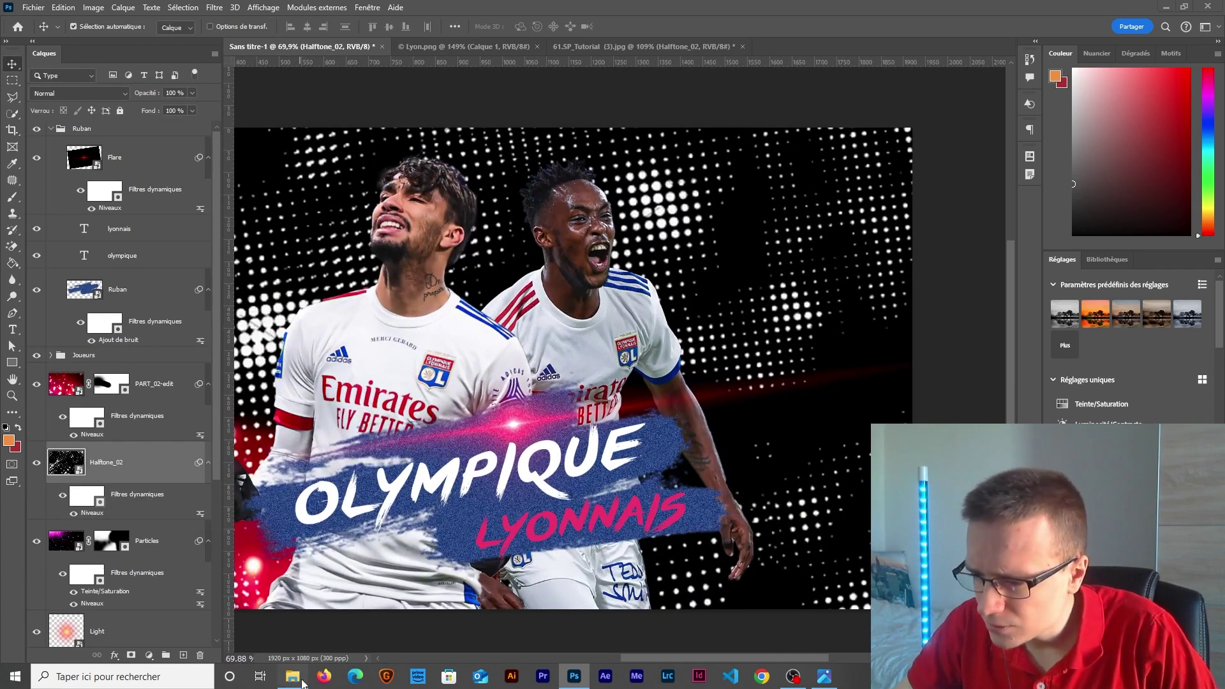
- Load 61.SP_Tutorial (3).jpg from the FX folder into Topaz Gigapixel AI, declining the update, and upscale it 2x
{"action": "left_click", "coordinate": [295, 678]}
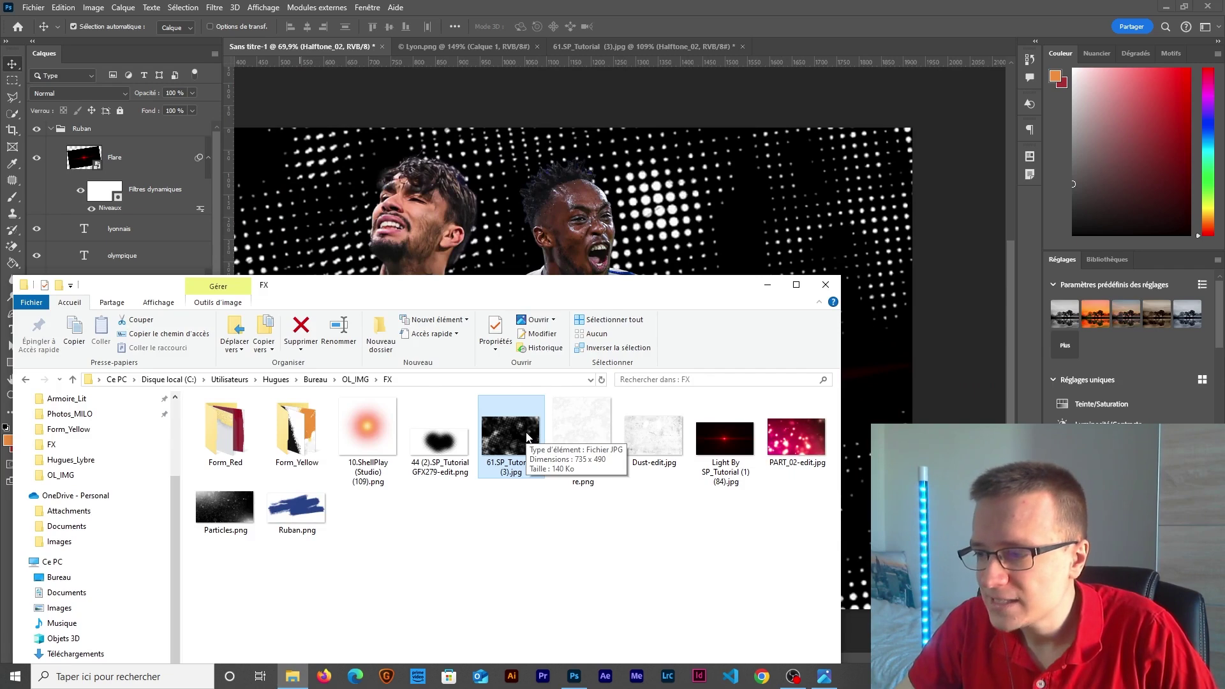
{"action": "left_click_drag", "start_coordinate": [528, 437], "coordinate": [410, 585]}
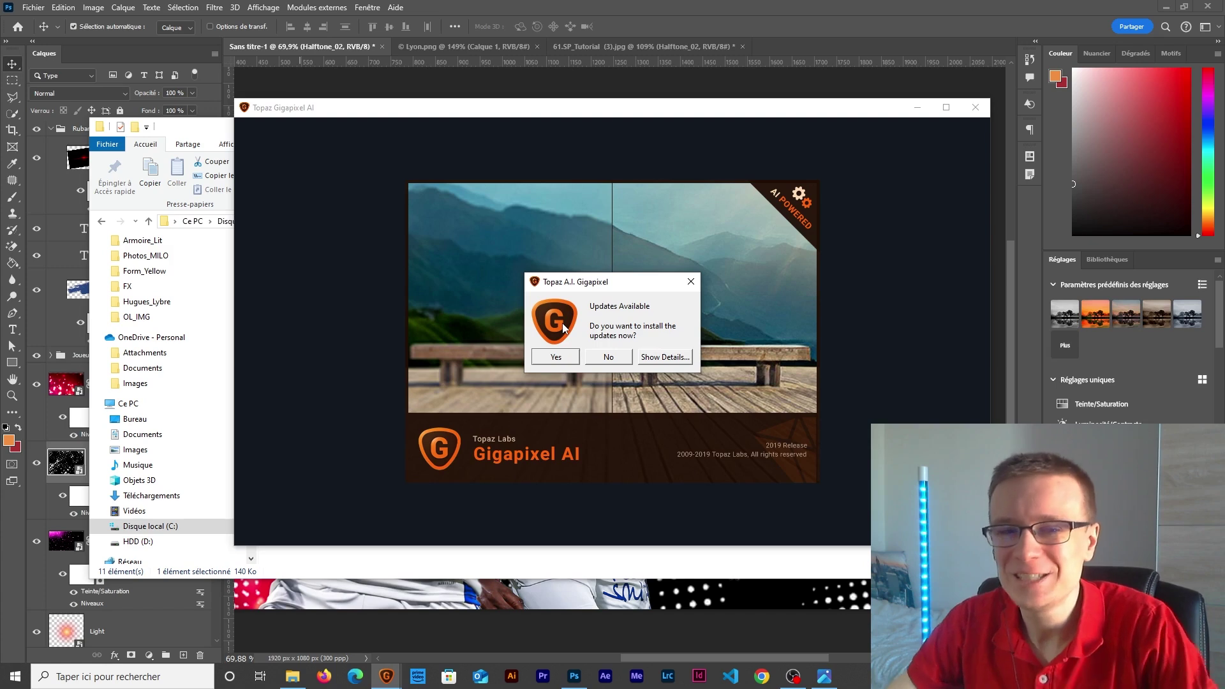
{"action": "left_click", "coordinate": [610, 357]}
{"action": "left_click", "coordinate": [511, 371]}
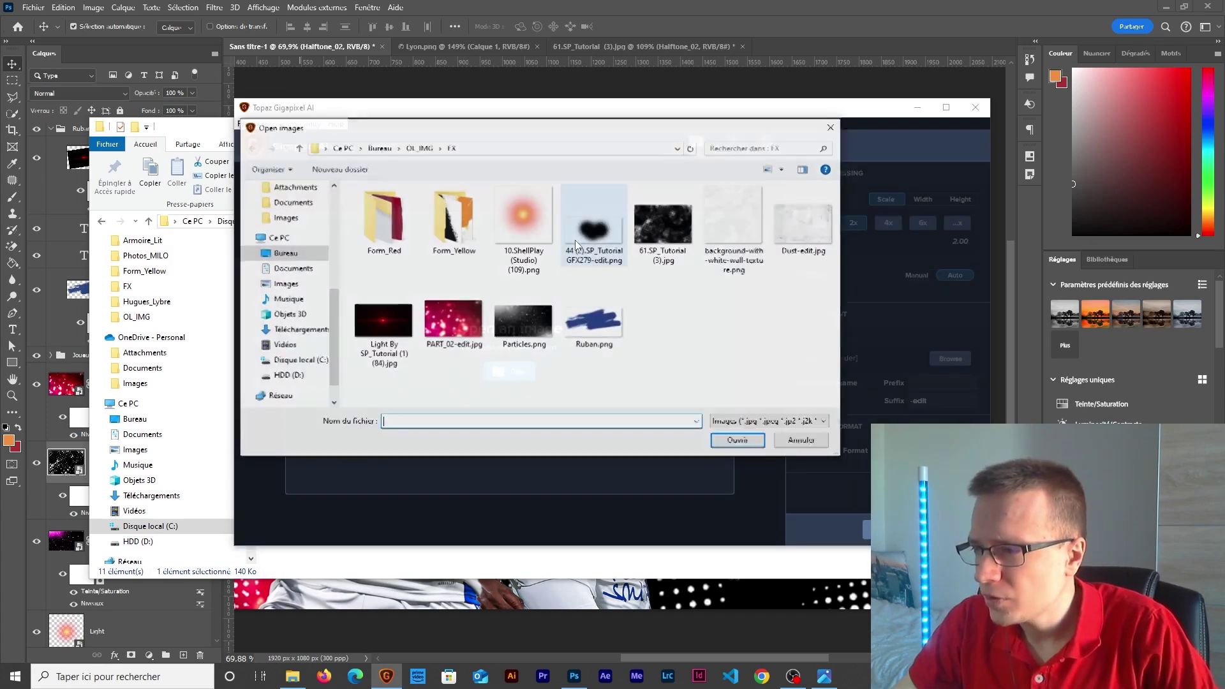
{"action": "left_click", "coordinate": [734, 441]}
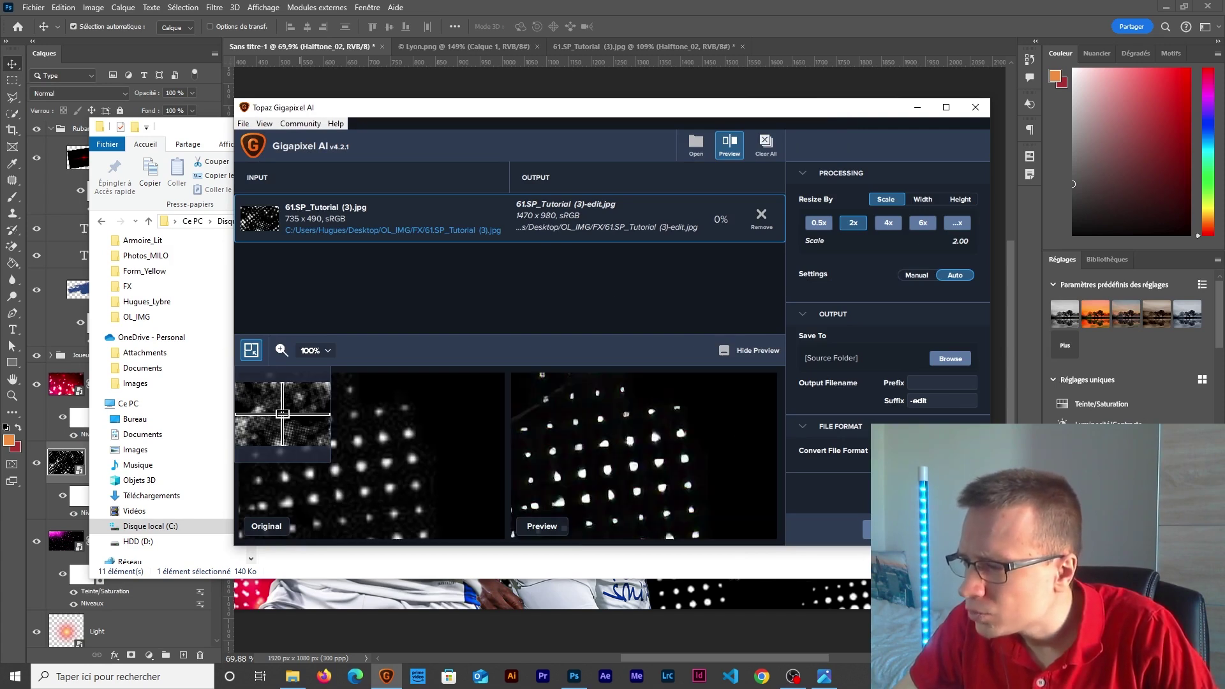
{"action": "left_click", "coordinate": [893, 529]}
- View the upscaled 61.SP_Tutorial (3)-edit.jpg and open it in Photoshop
{"action": "left_click", "coordinate": [563, 227]}
{"action": "right_click", "coordinate": [566, 389]}
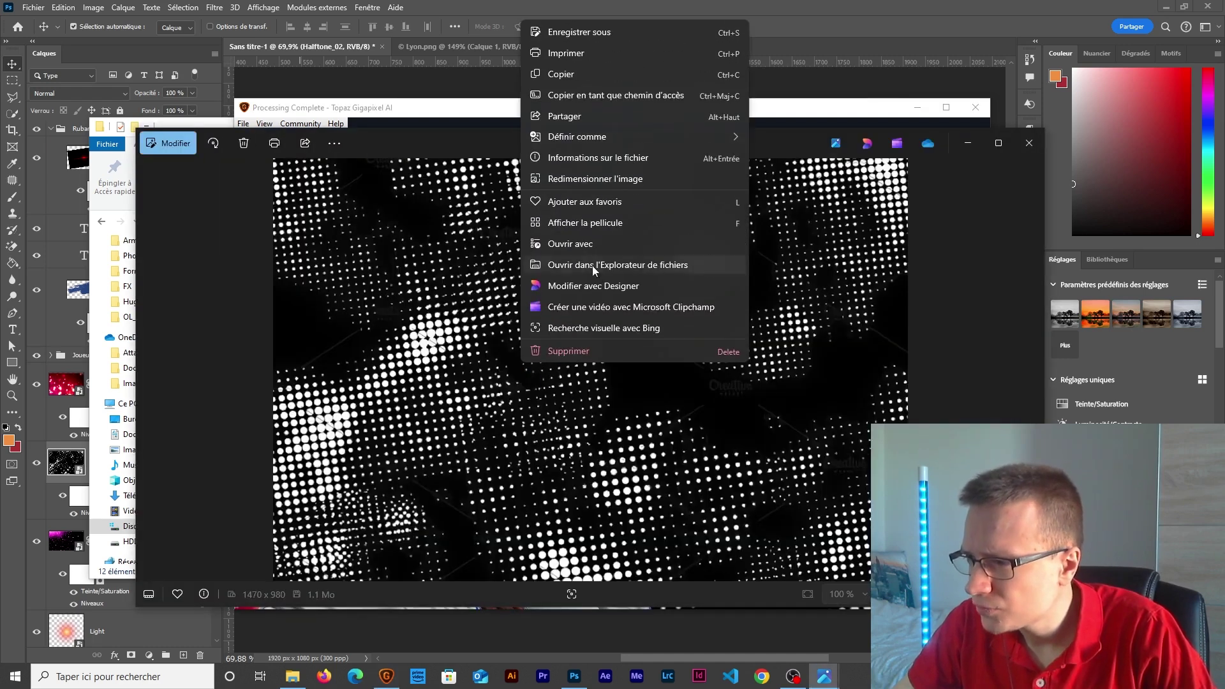
{"action": "left_click", "coordinate": [588, 245]}
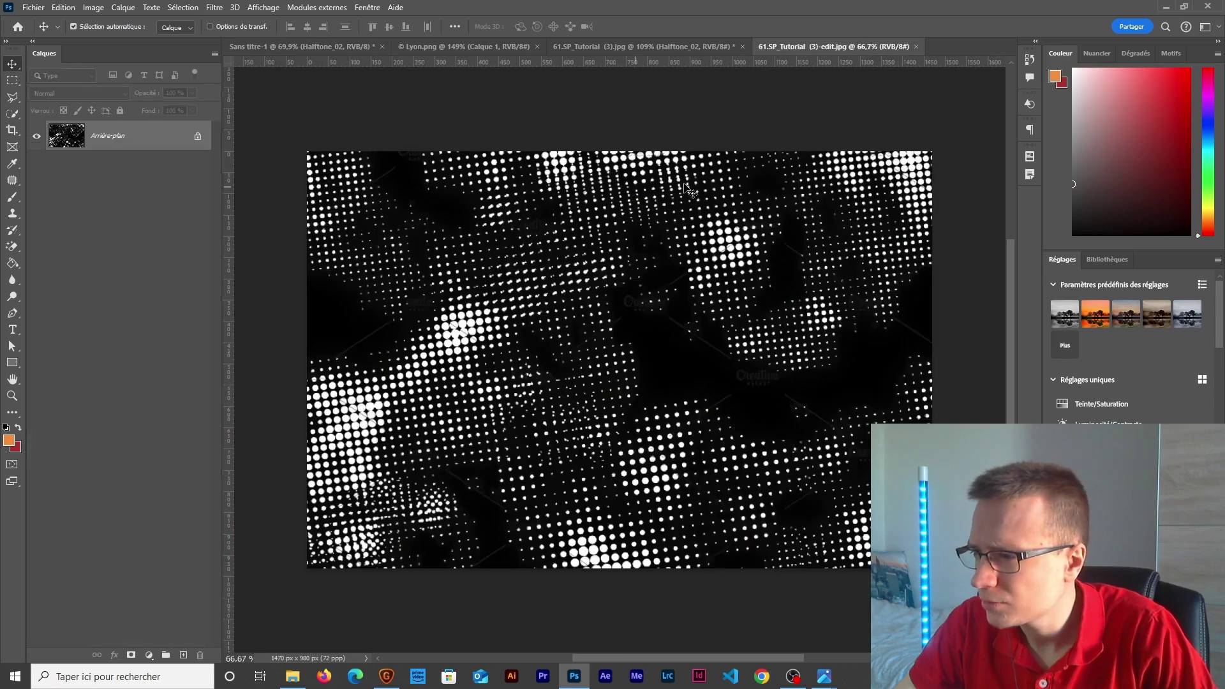
- Close the original 61.SP_Tutorial (3).jpg without saving and convert the upscaled image's background into a smart object
{"action": "left_click", "coordinate": [742, 47]}
{"action": "left_click", "coordinate": [626, 249]}
{"action": "double_click", "coordinate": [148, 143]}
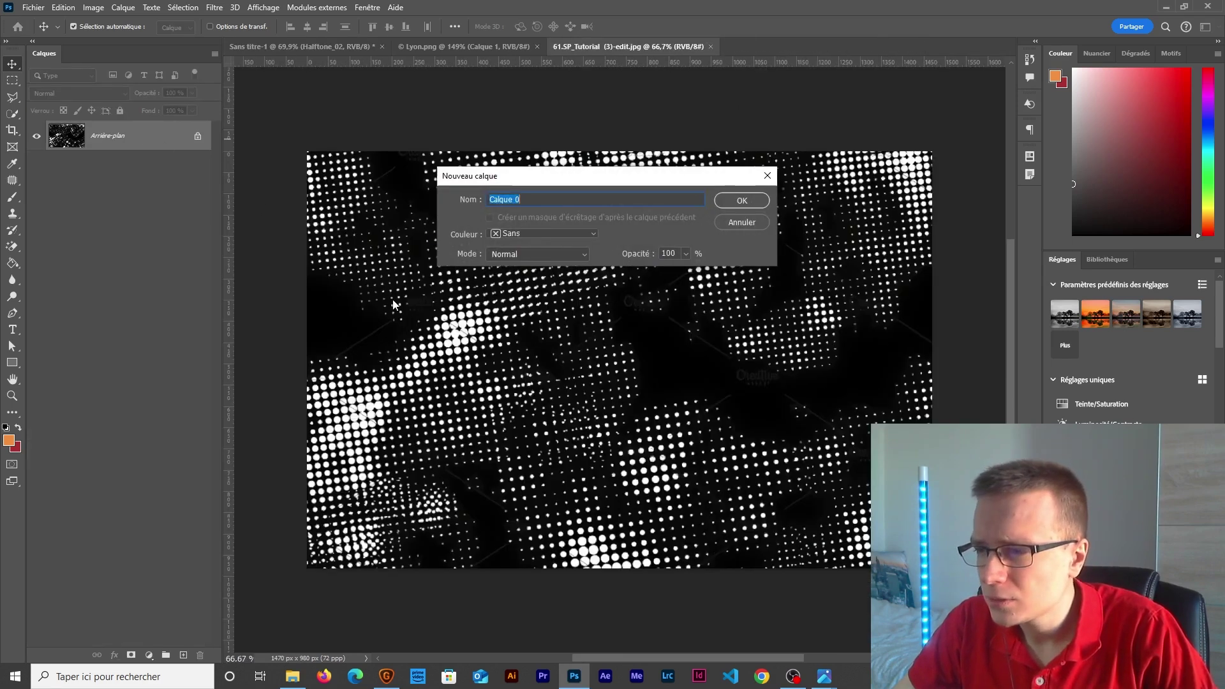
{"action": "left_click", "coordinate": [739, 201]}
{"action": "right_click", "coordinate": [167, 148]}
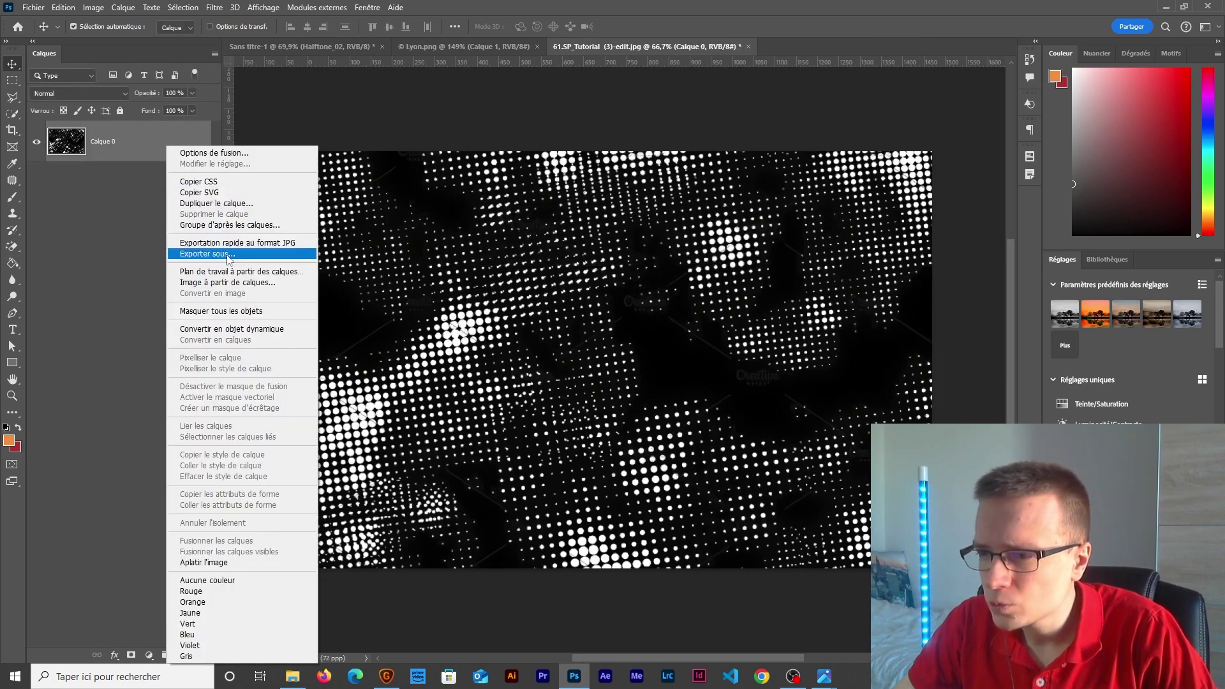
{"action": "left_click", "coordinate": [210, 330]}
- Raise the black input level of the upscaled dot pattern with a Levels adjustment
{"action": "key", "text": "ctrl+l"}
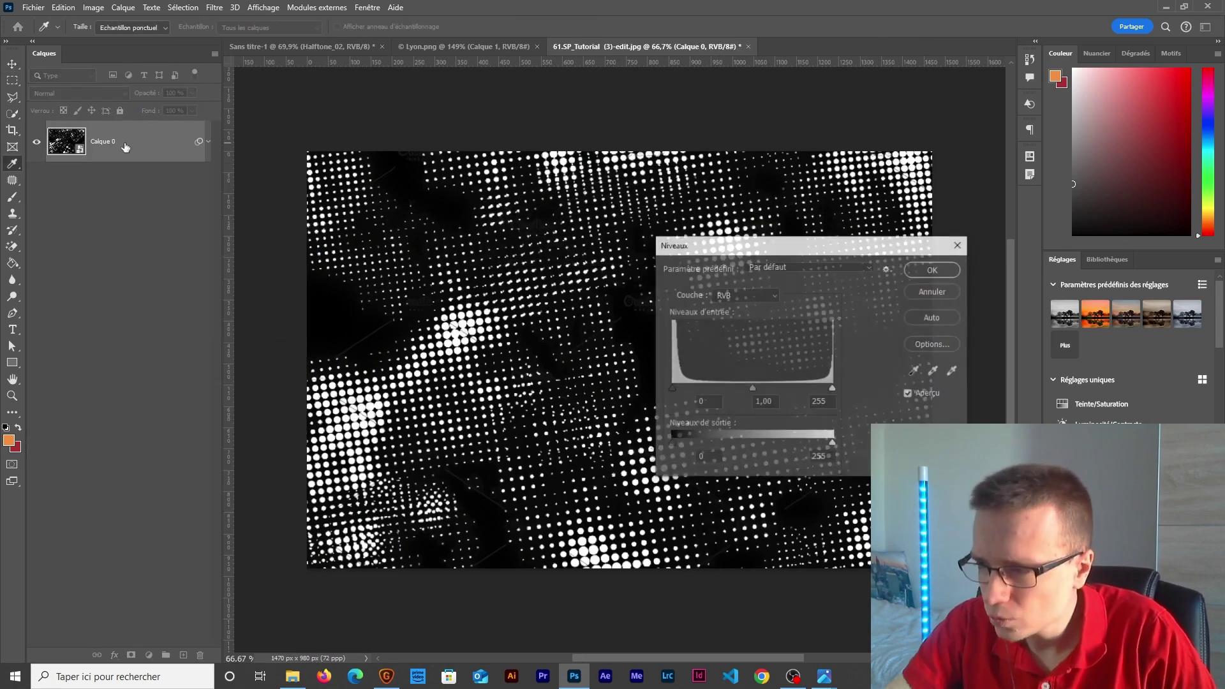
{"action": "type", "text": "100"}
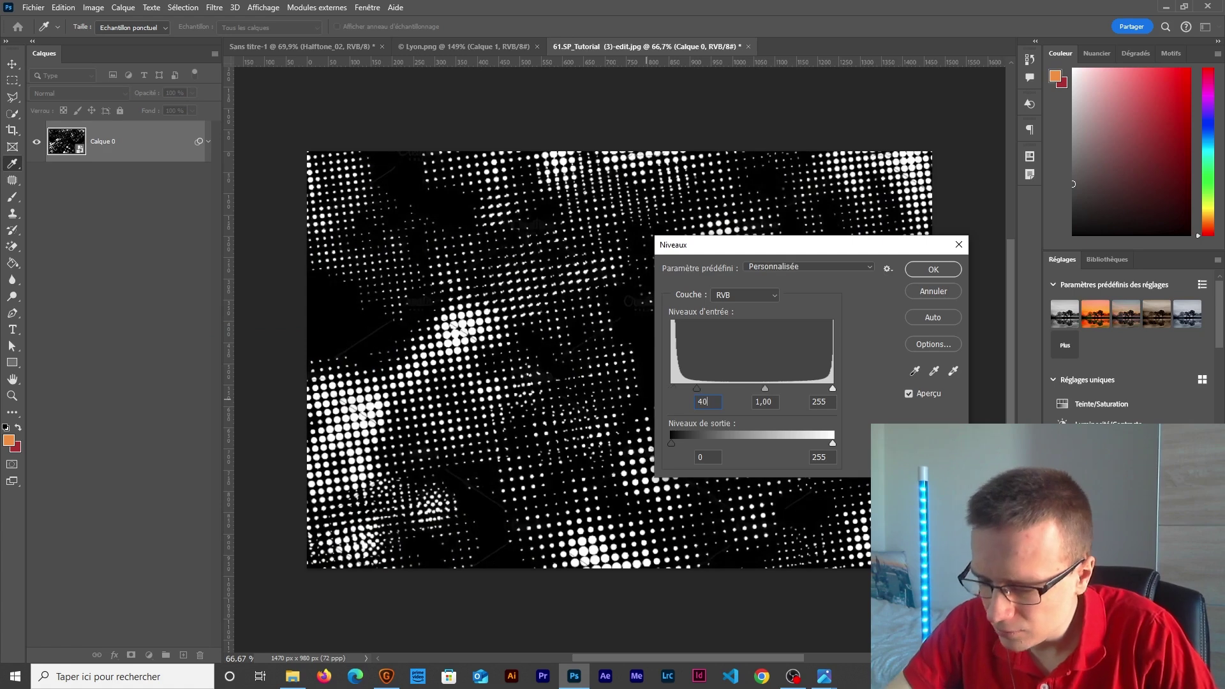
{"action": "key", "text": "Return"}
- Rename the upscaled dot layer Halftone_02 and copy it into the Sans titre-1 composition above the existing Halftone_02
{"action": "key", "text": "v"}
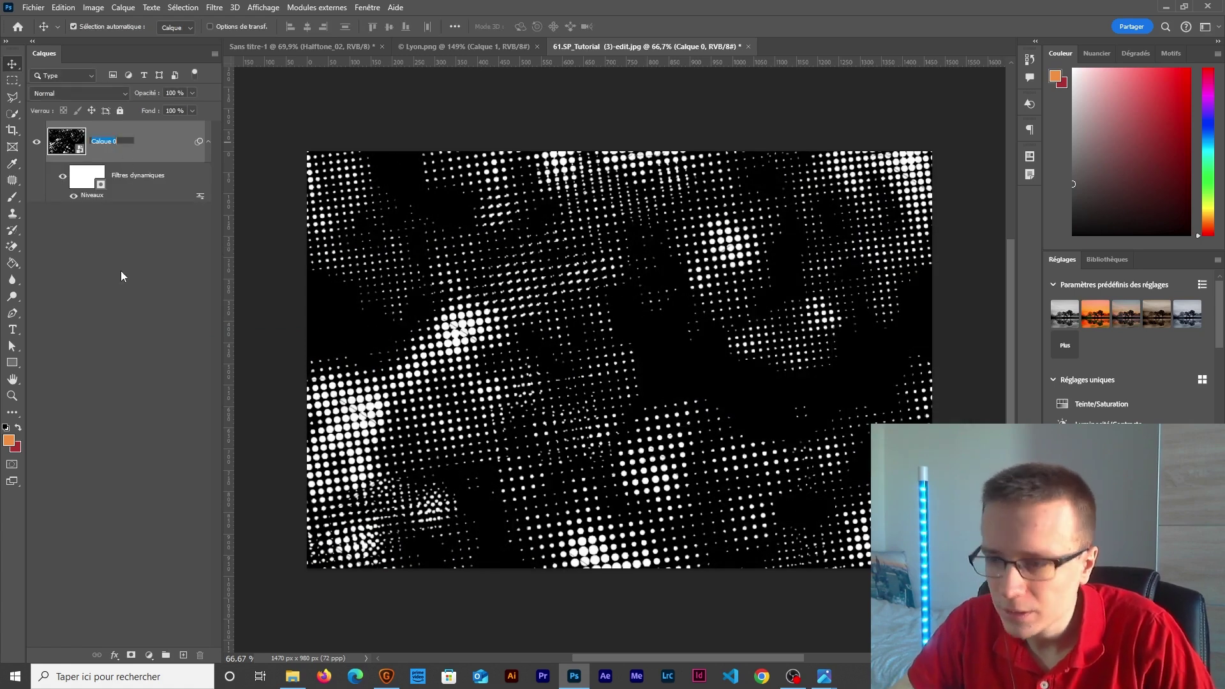
{"action": "type", "text": "Halfton"}
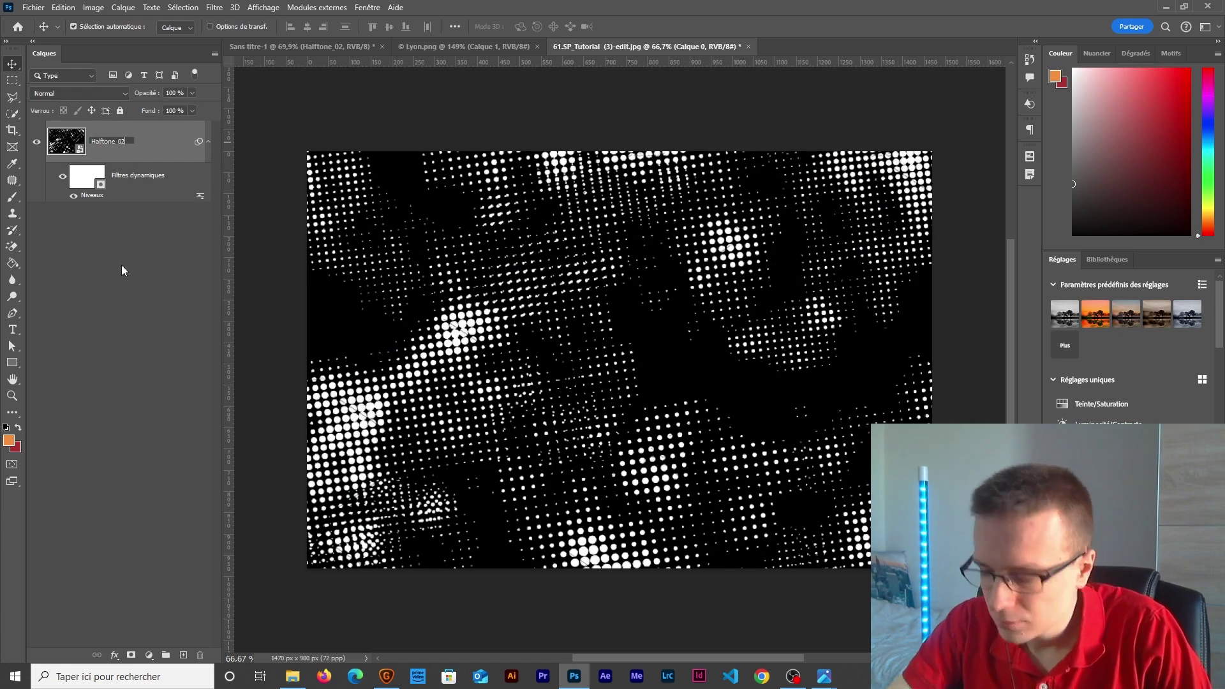
{"action": "key", "text": "Return"}
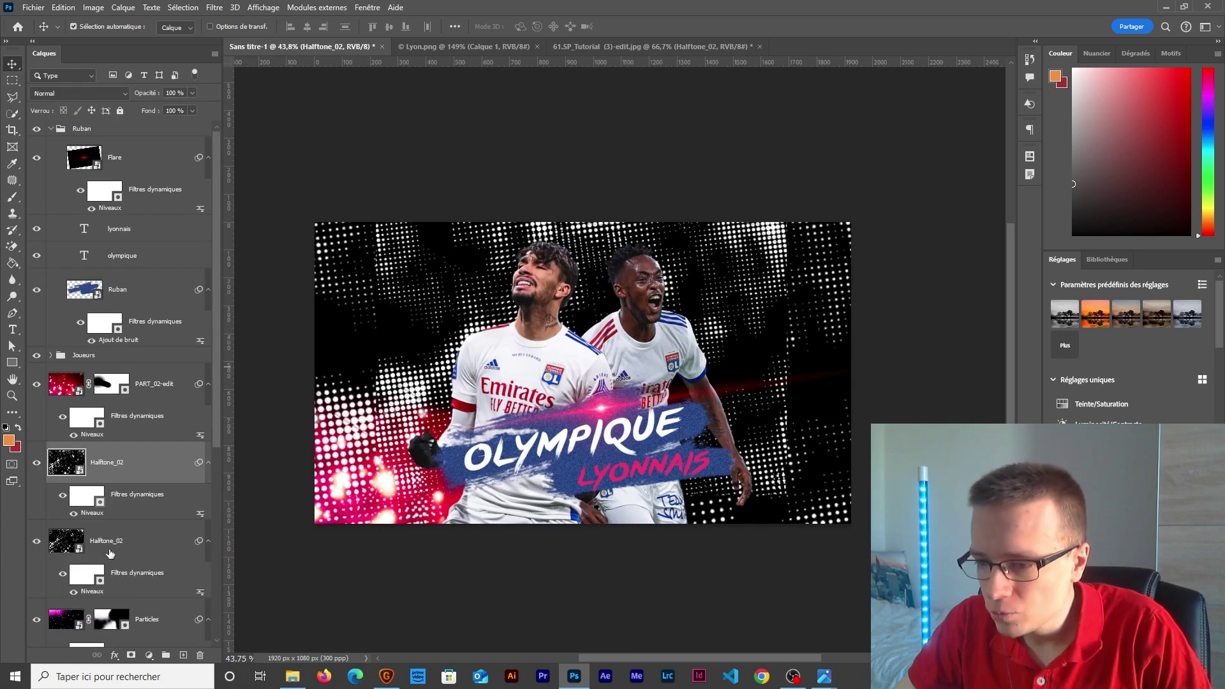
- Delete the older Halftone_02 layer and enlarge the new Halftone_02 to cover the whole canvas
{"action": "left_click", "coordinate": [110, 553]}
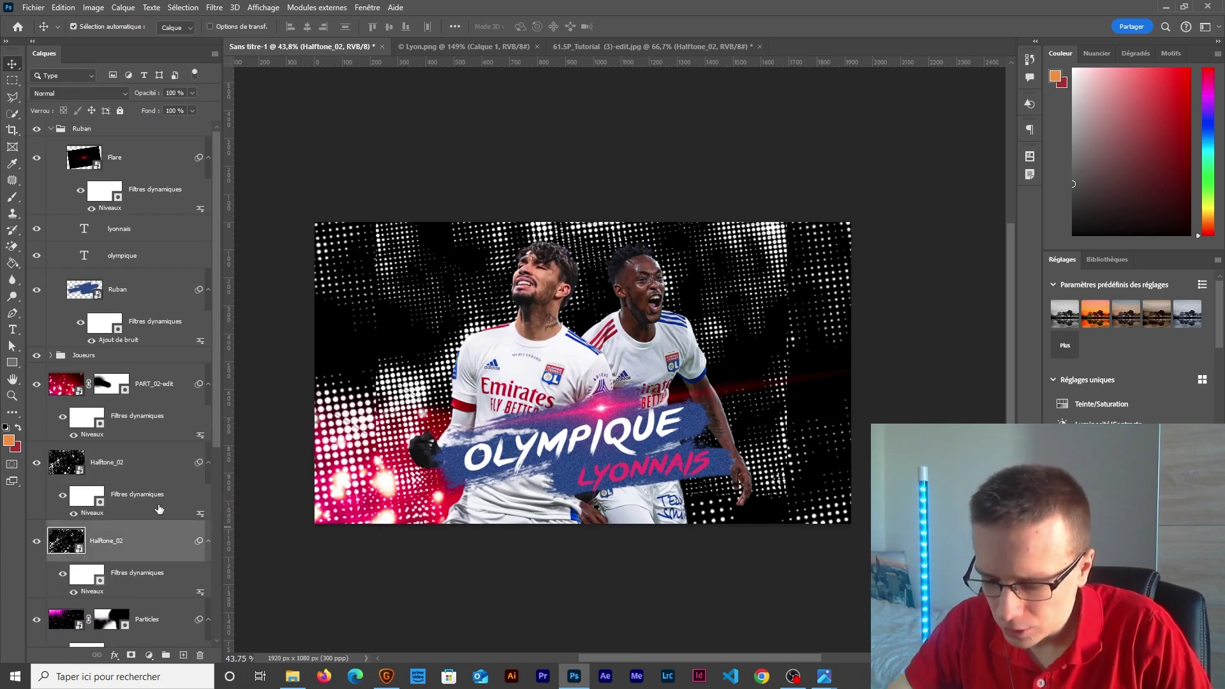
{"action": "key", "text": "Delete"}
{"action": "key", "text": "ctrl+t"}
{"action": "left_click_drag", "start_coordinate": [778, 376], "coordinate": [822, 377]}
{"action": "key", "text": "Return"}
{"action": "scroll", "coordinate": [829, 319], "scroll_direction": "up", "scroll_amount": 4}
{"action": "scroll", "coordinate": [797, 358], "scroll_direction": "down", "scroll_amount": 3}
{"action": "scroll", "coordinate": [774, 390], "scroll_direction": "up", "scroll_amount": 1}
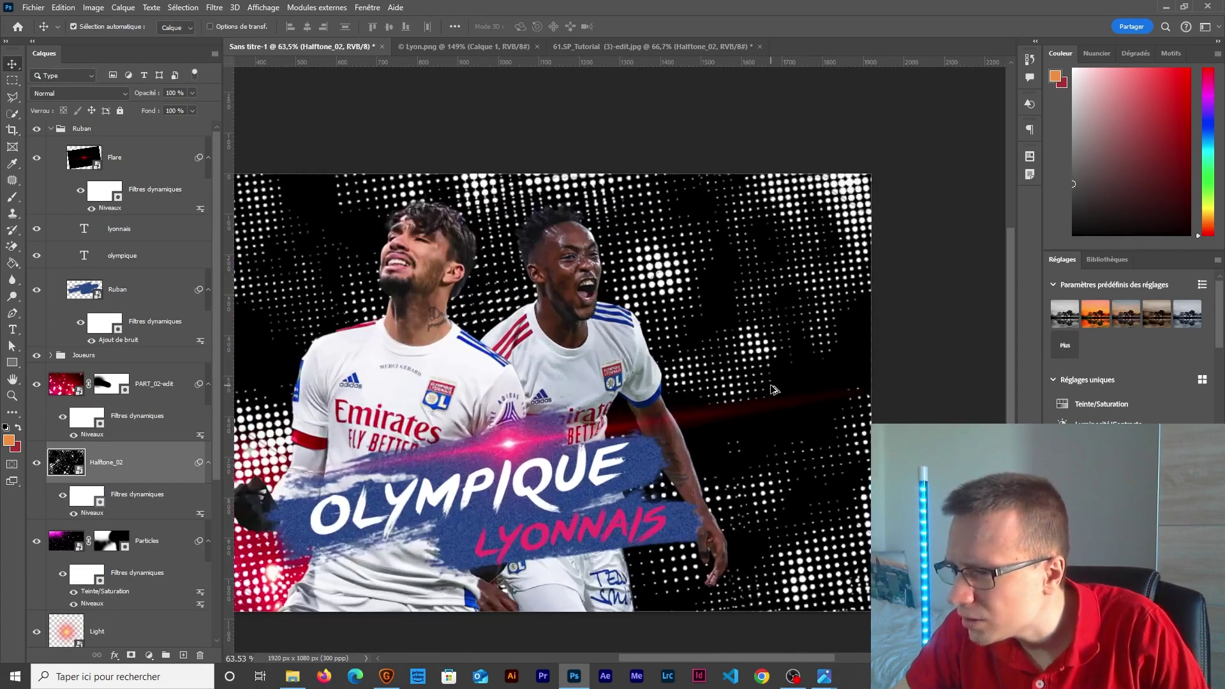
- Set the Halftone_02 layer's blending mode to Superposition
{"action": "left_click", "coordinate": [61, 94]}
{"action": "left_click", "coordinate": [60, 216]}
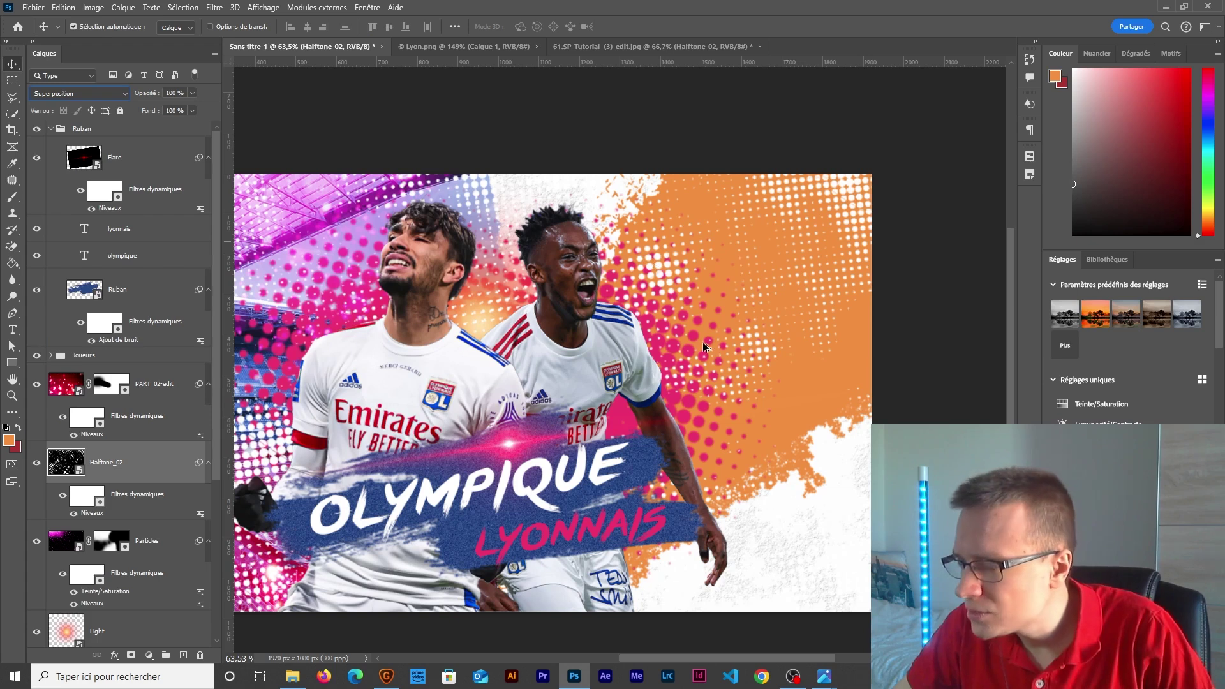
{"action": "left_click", "coordinate": [718, 105]}
{"action": "scroll", "coordinate": [619, 336], "scroll_direction": "down", "scroll_amount": 2}
- Add a mask to Halftone_02, brush black over the orange area beside the players, and invert the mask
{"action": "left_click", "coordinate": [132, 494]}
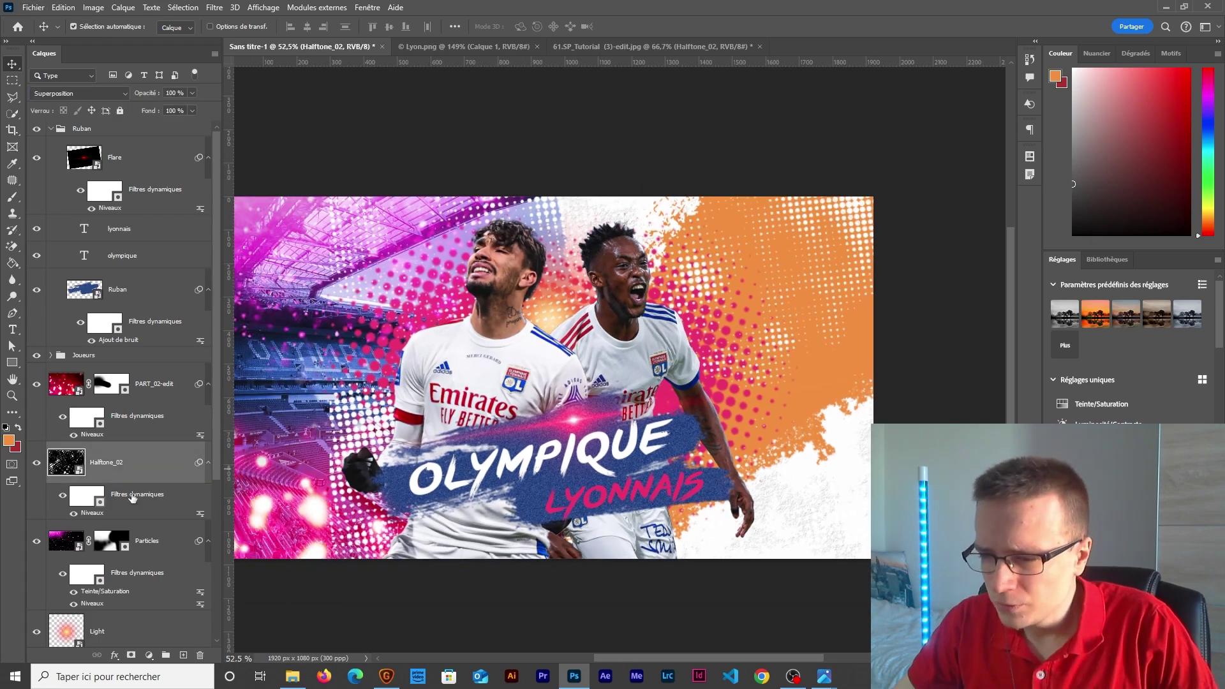
{"action": "left_click", "coordinate": [132, 655]}
{"action": "key", "text": "b"}
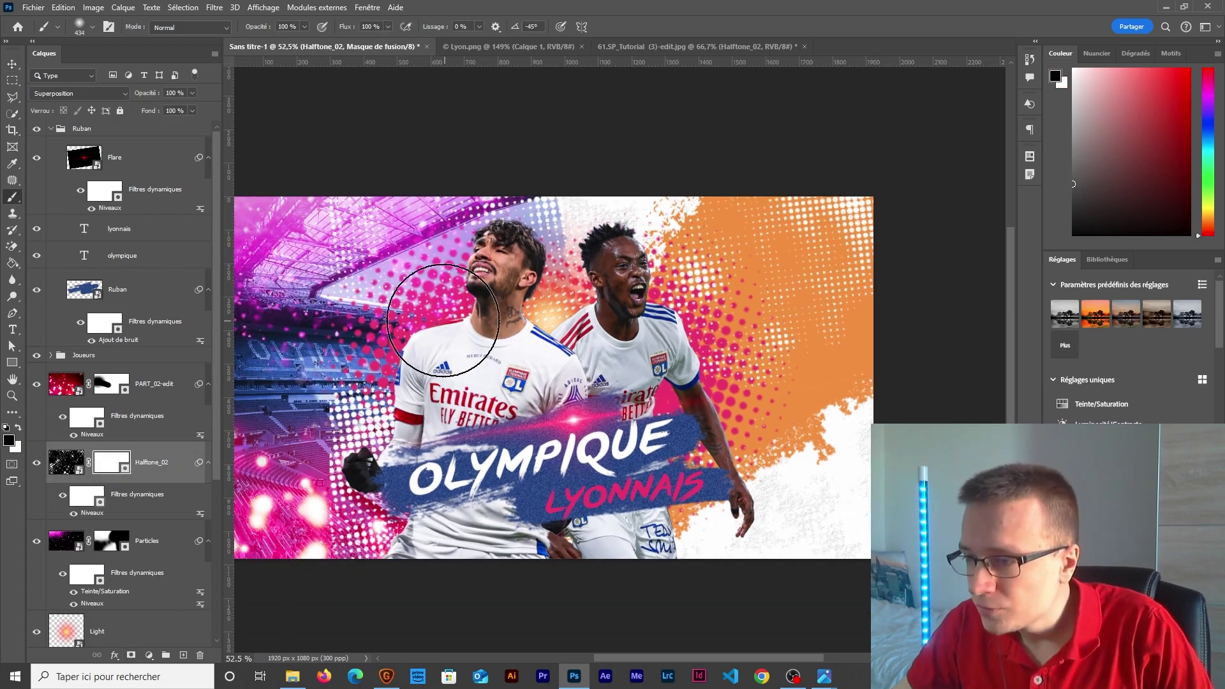
{"action": "mouse_move", "coordinate": [625, 311]}
{"action": "left_mouse_down"}
{"action": "mouse_move", "coordinate": [734, 268]}
{"action": "mouse_move", "coordinate": [686, 320]}
{"action": "mouse_move", "coordinate": [685, 217]}
{"action": "mouse_move", "coordinate": [726, 454]}
{"action": "mouse_move", "coordinate": [745, 196]}
{"action": "mouse_move", "coordinate": [842, 415]}
{"action": "mouse_move", "coordinate": [849, 293]}
{"action": "left_mouse_up"}
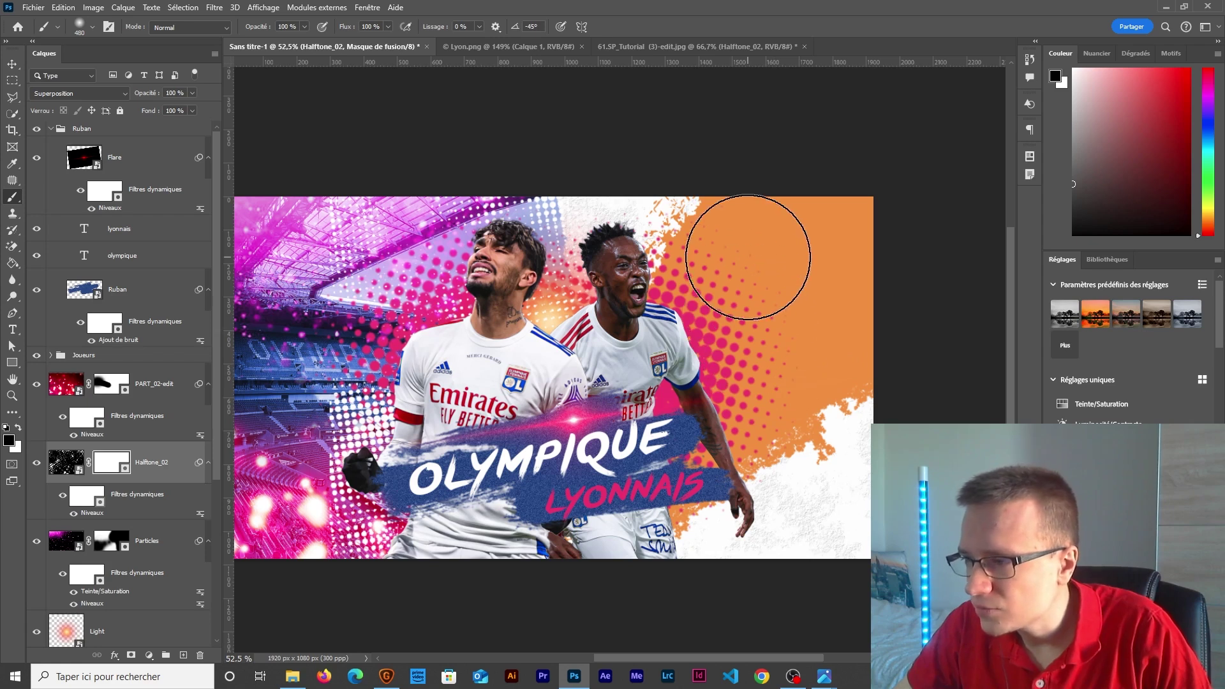
{"action": "key", "text": "x"}
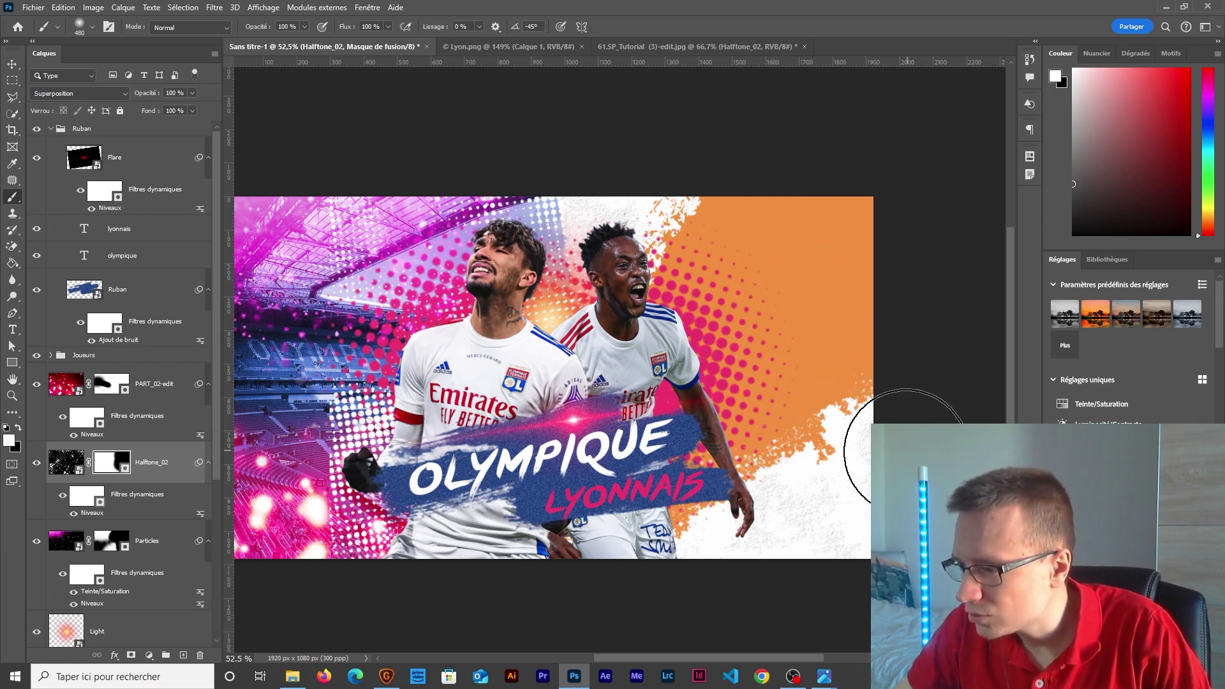
{"action": "key", "text": "x"}
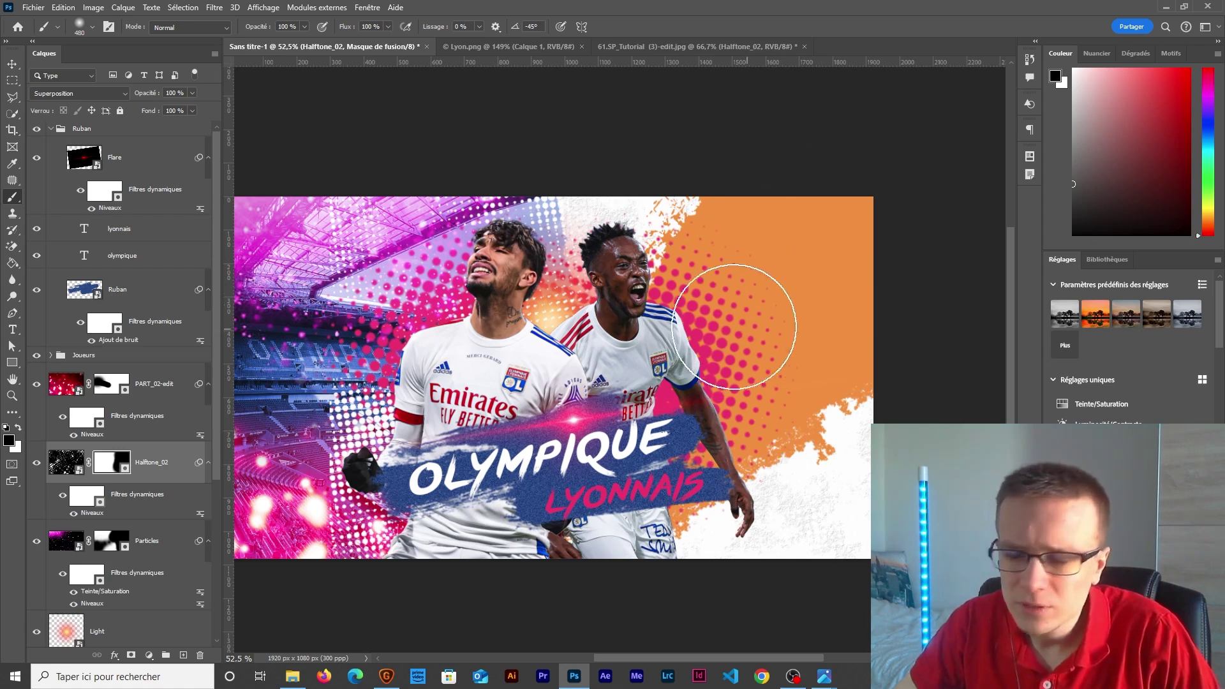
{"action": "key", "text": "ctrl+i"}
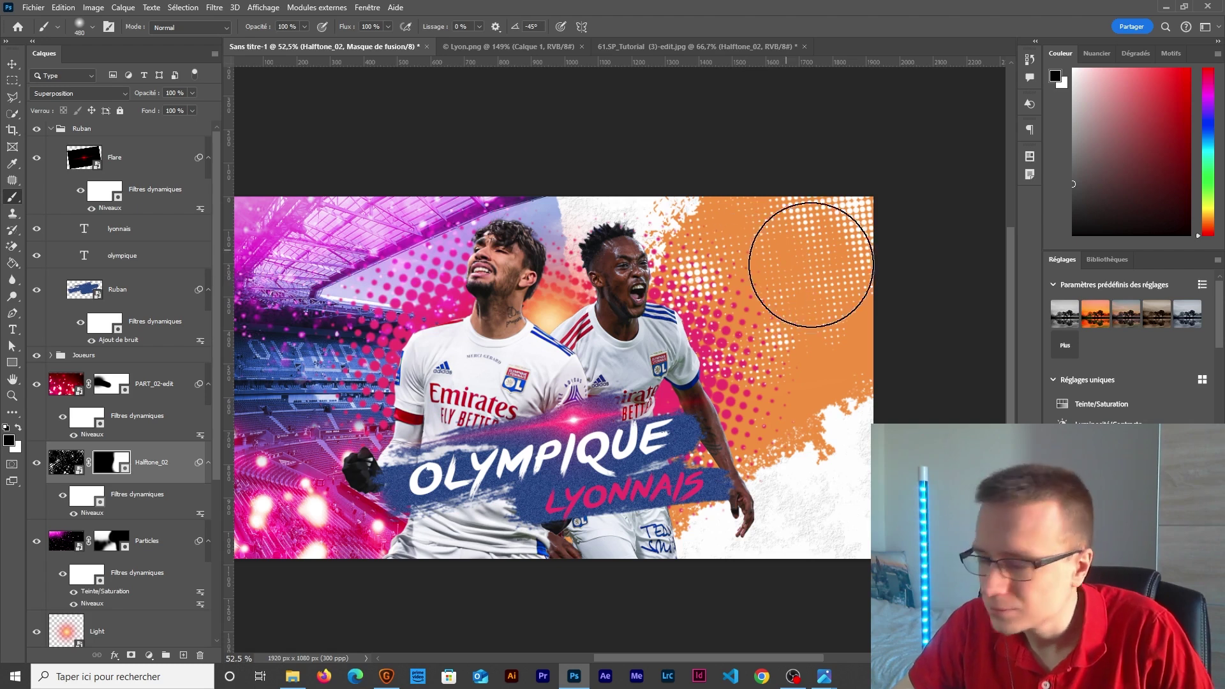
- Move the Halftone_02 layer between the Halftone and Form_Yellow layers
{"action": "scroll", "coordinate": [148, 515], "scroll_direction": "down", "scroll_amount": 5}
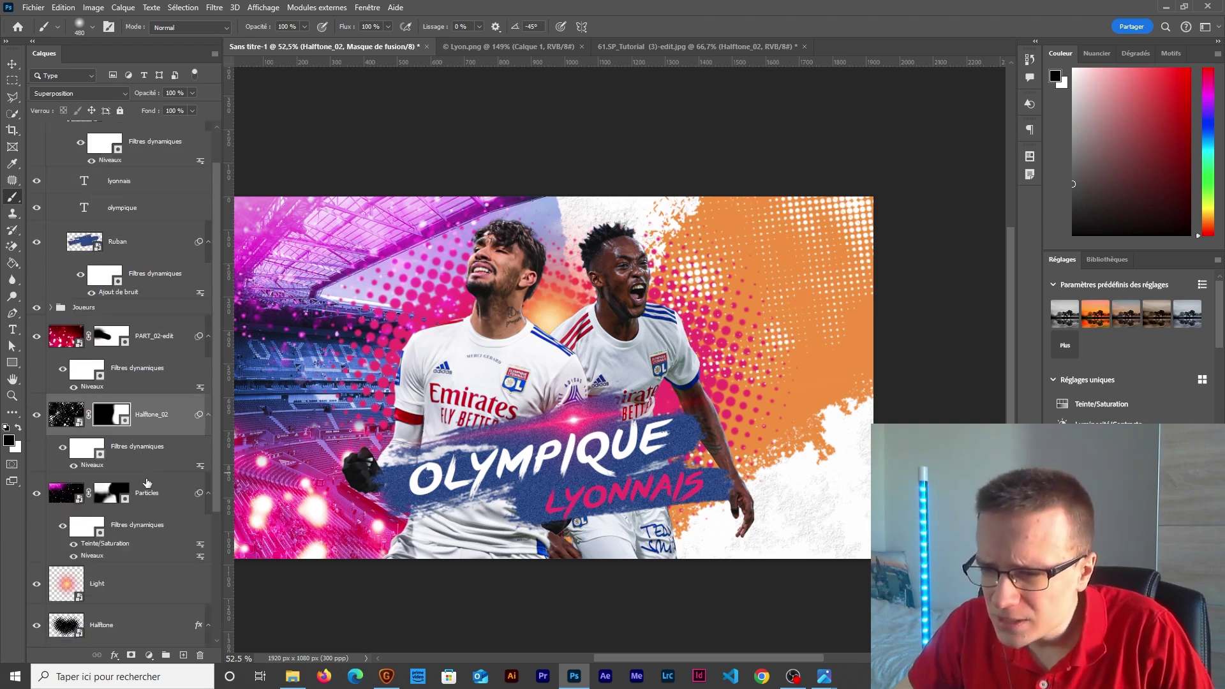
{"action": "left_click", "coordinate": [124, 577]}
{"action": "scroll", "coordinate": [125, 510], "scroll_direction": "down", "scroll_amount": 2}
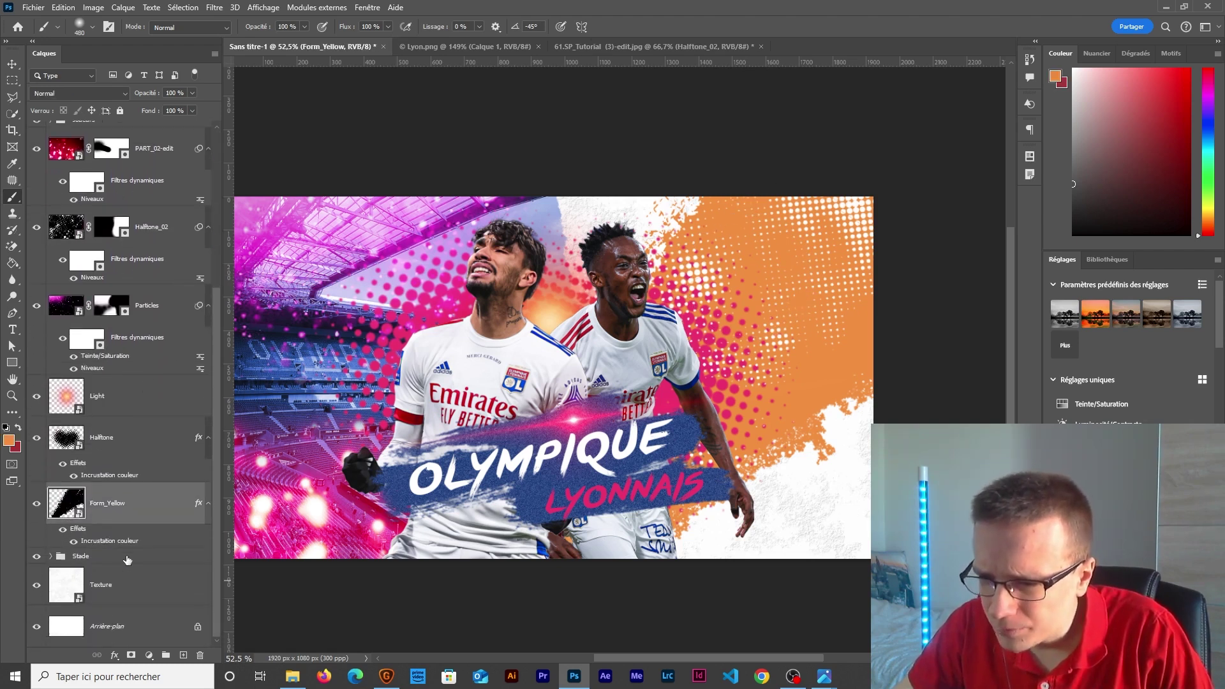
{"action": "left_click_drag", "start_coordinate": [147, 226], "coordinate": [146, 483]}
- Open Dust-edit.jpg from the FX folder as a separate Photoshop document
{"action": "key", "text": "alt+Tab"}
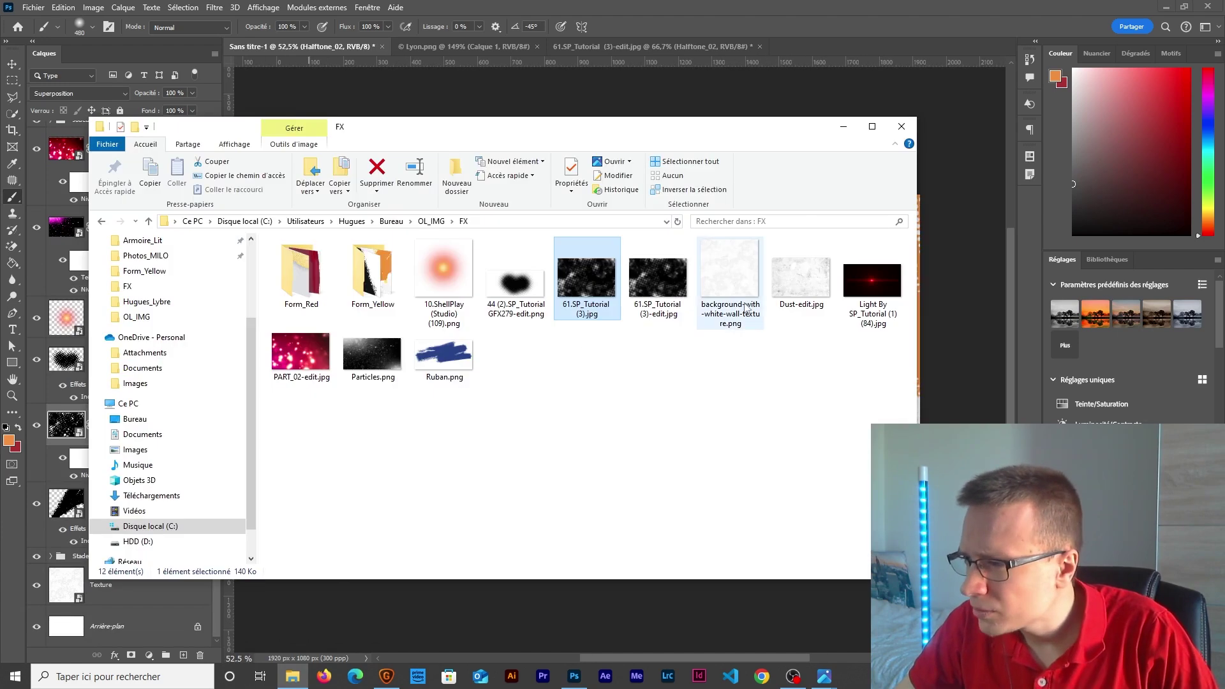
{"action": "left_click", "coordinate": [807, 296]}
{"action": "left_click_drag", "start_coordinate": [646, 136], "coordinate": [587, 179]}
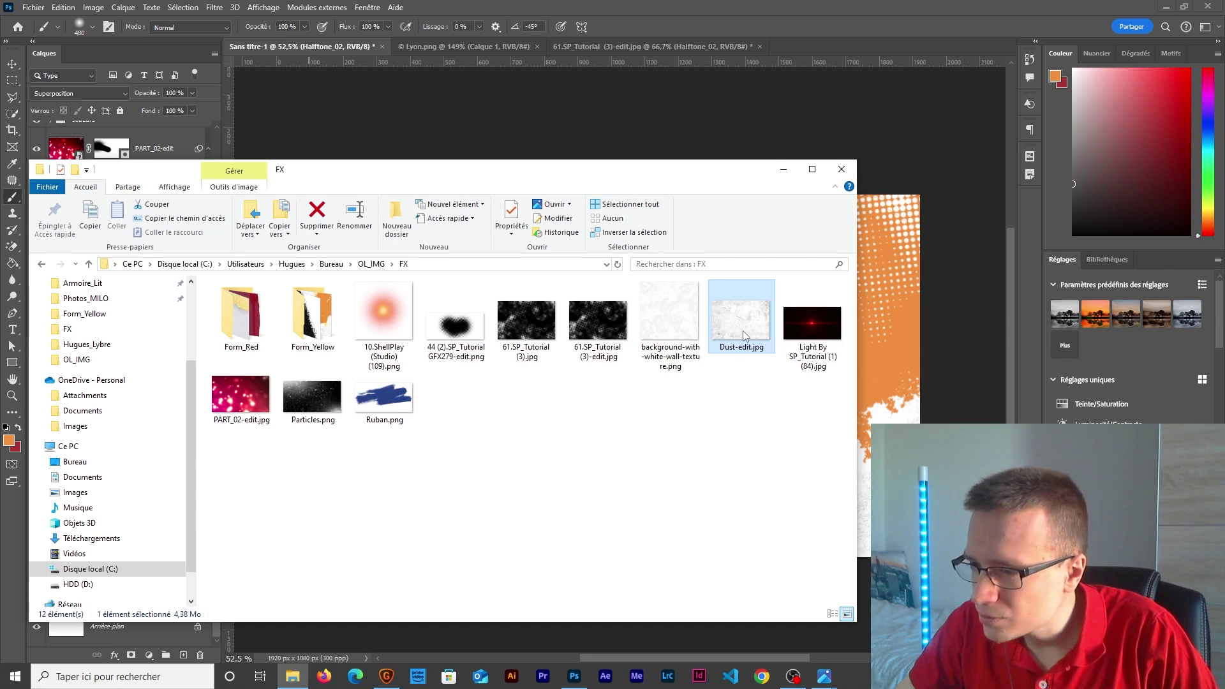
{"action": "left_click_drag", "start_coordinate": [742, 331], "coordinate": [794, 45]}
- Convert the dust image's background into a smart object and rename the layer Dust
{"action": "double_click", "coordinate": [152, 146]}
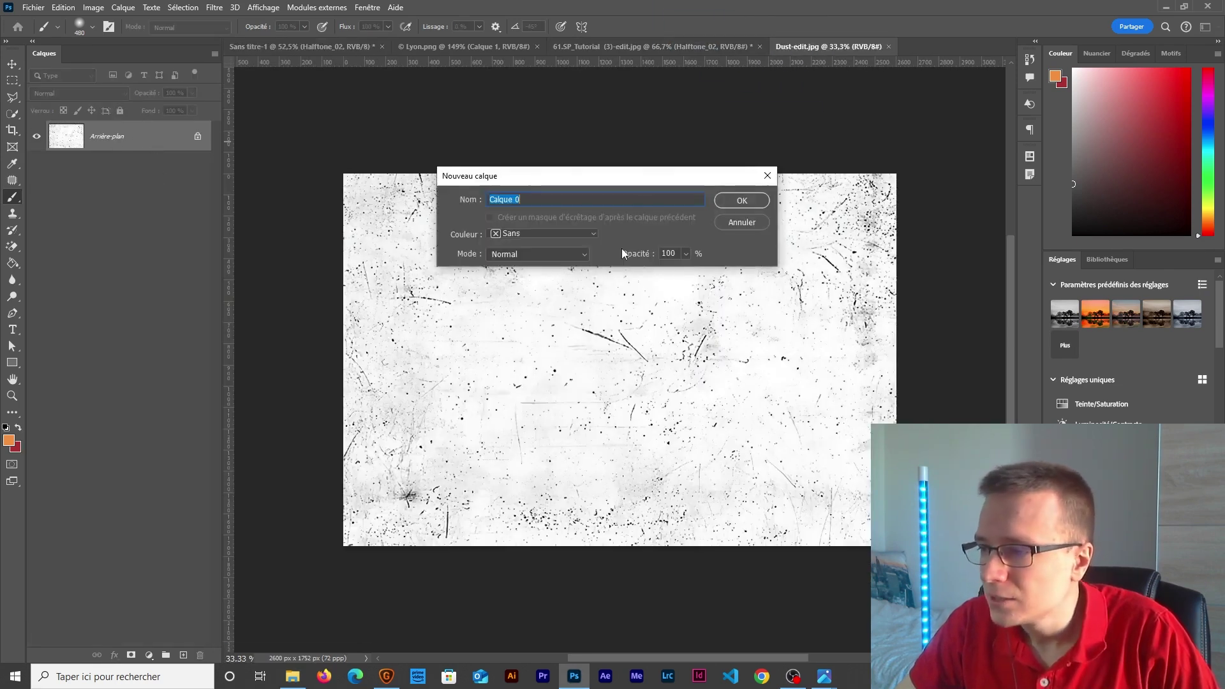
{"action": "left_click", "coordinate": [739, 199]}
{"action": "right_click", "coordinate": [167, 148]}
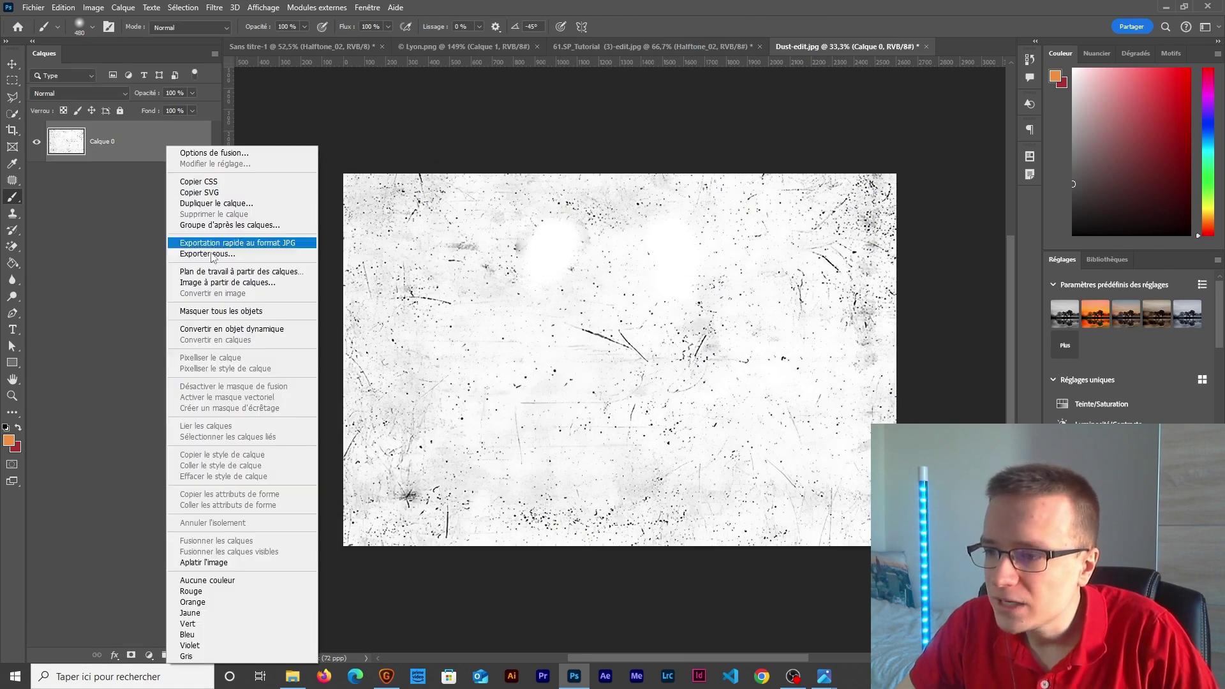
{"action": "left_click", "coordinate": [231, 328]}
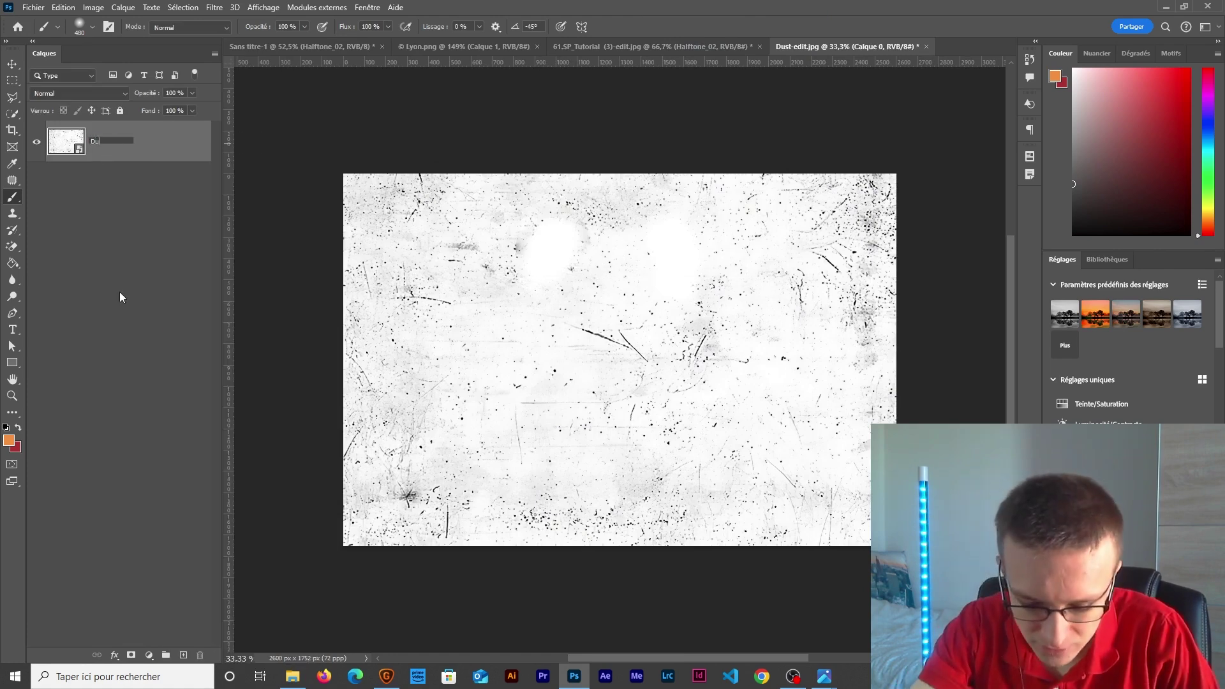
{"action": "type", "text": "Dust"}
{"action": "key", "text": "Return"}
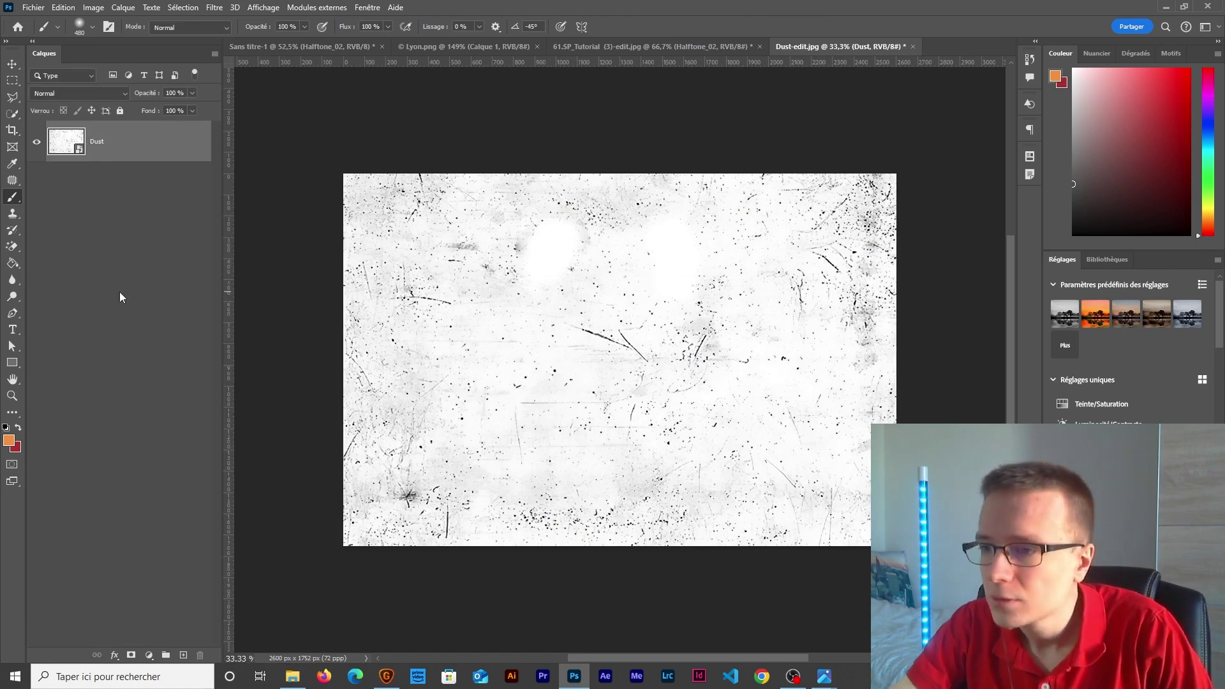
- Copy Dust into the Sans titre-1 composition and scale it to 13.58% over the lower-right part of the canvas
{"action": "left_click", "coordinate": [12, 69]}
{"action": "left_click_drag", "start_coordinate": [582, 274], "coordinate": [814, 426]}
{"action": "key", "text": "ctrl+t"}
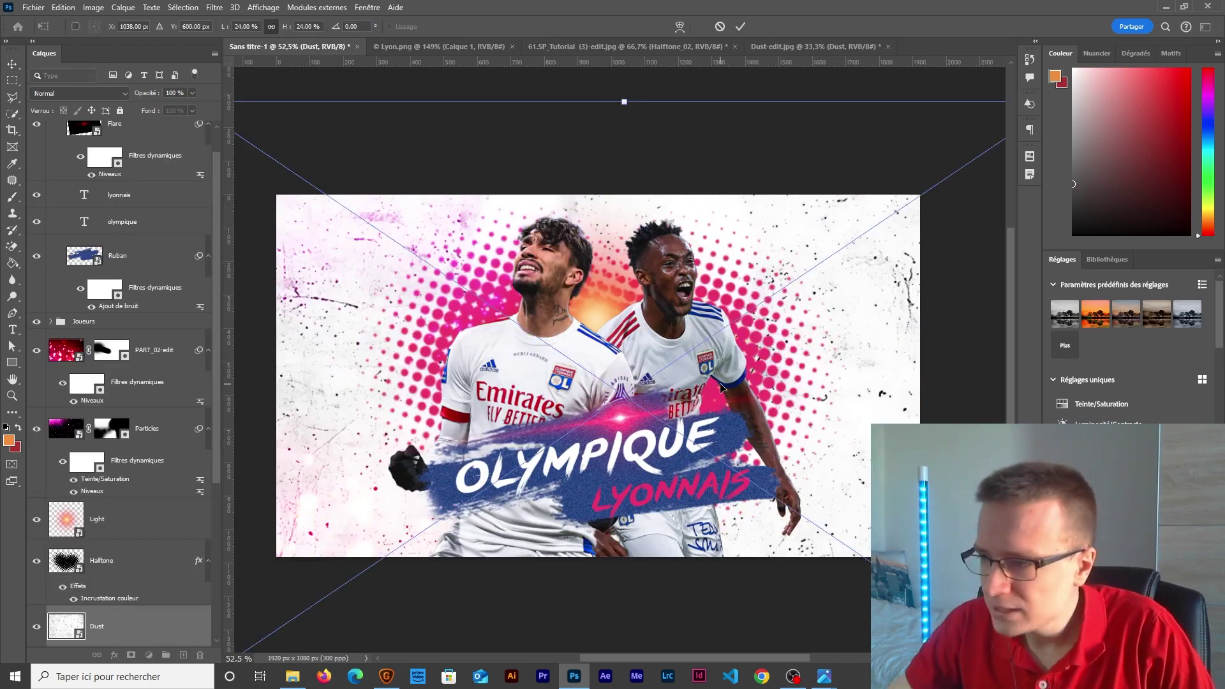
{"action": "left_click_drag", "start_coordinate": [627, 101], "coordinate": [626, 357]}
{"action": "left_click_drag", "start_coordinate": [819, 521], "coordinate": [943, 471]}
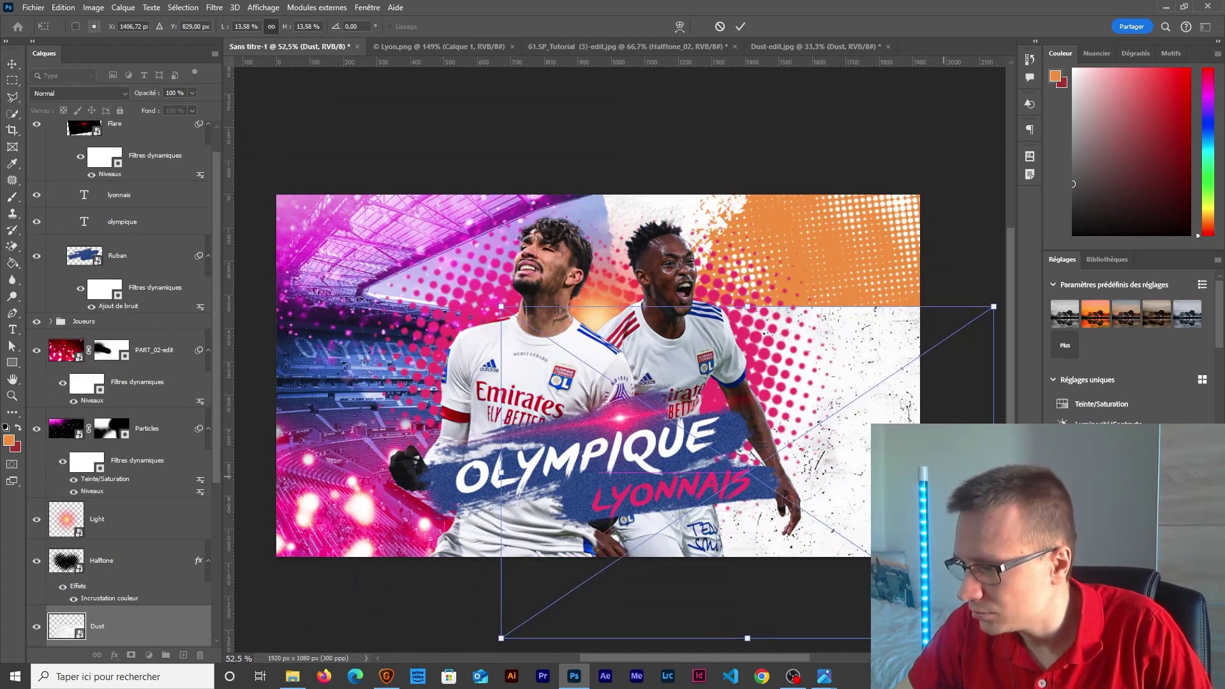
{"action": "key", "text": "Return"}
- Place the Dust layer between the Stade group and Texture, and isolate Texture briefly to check it
{"action": "left_click_drag", "start_coordinate": [95, 626], "coordinate": [121, 569]}
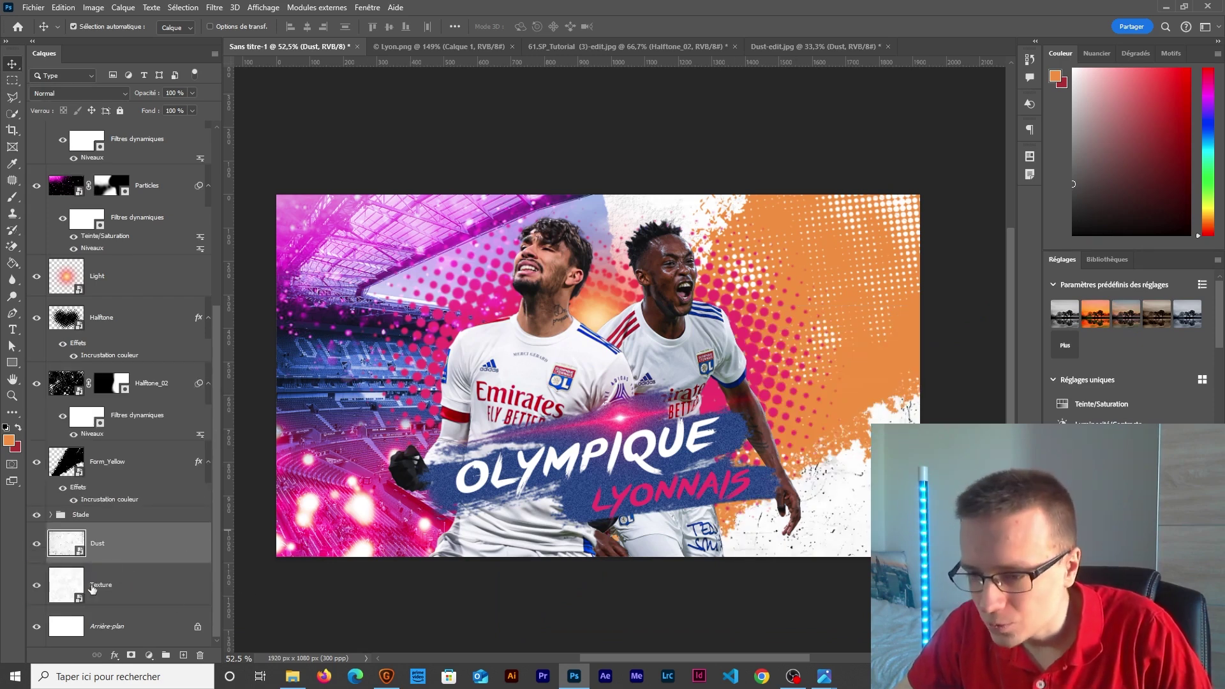
{"action": "left_click", "coordinate": [37, 587], "text": "alt"}
{"action": "left_click", "coordinate": [37, 587], "text": "alt"}
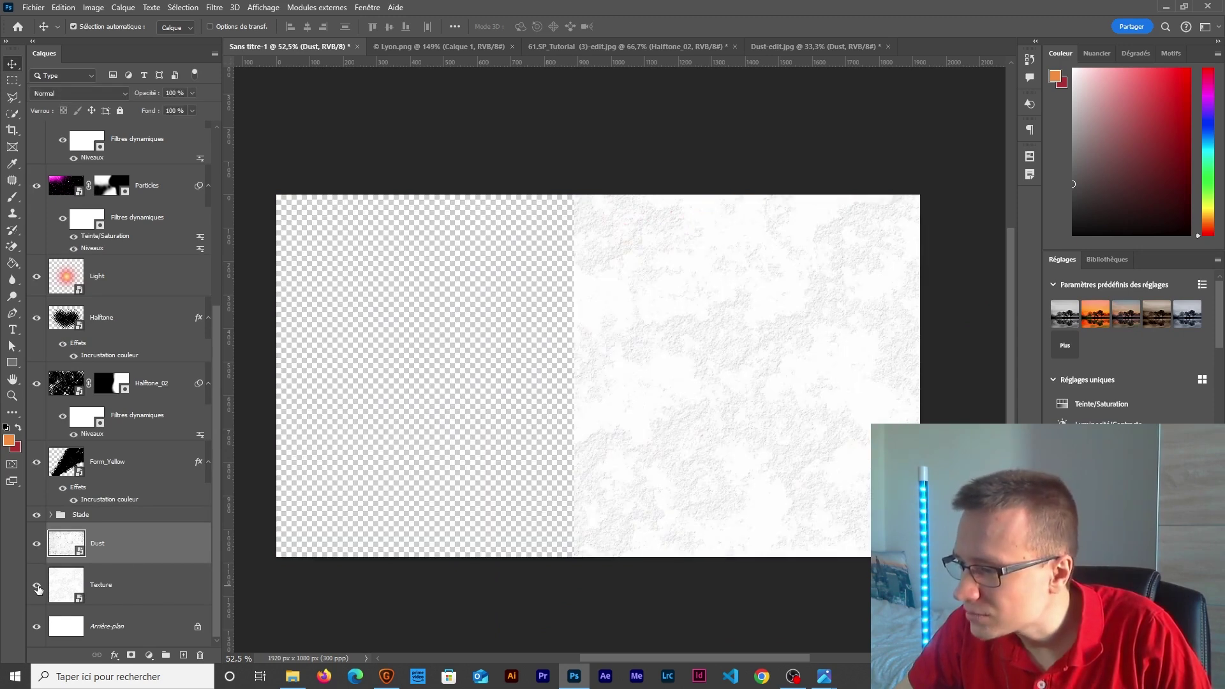
{"action": "left_click", "coordinate": [697, 457]}
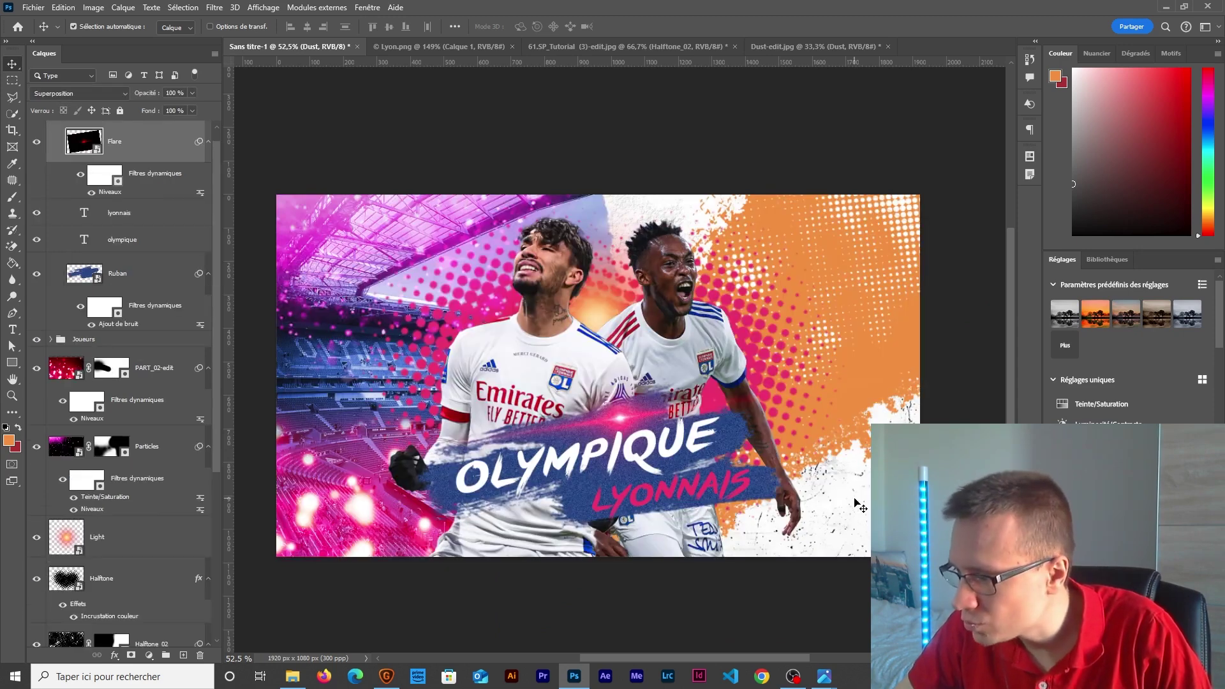
- Reposition the Dust layer so its specks and scratches fall on the white area in the lower-right corner
{"action": "scroll", "coordinate": [697, 457], "scroll_direction": "up", "scroll_amount": 3}
{"action": "scroll", "coordinate": [697, 457], "scroll_direction": "right", "scroll_amount": 4}
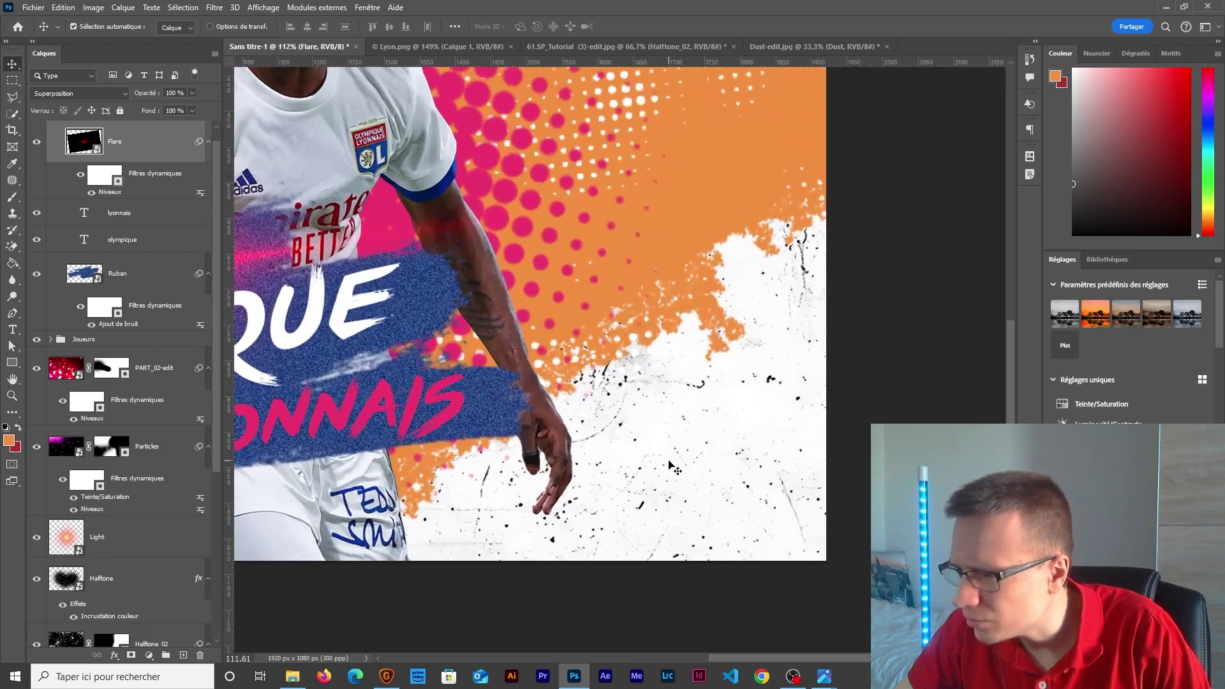
{"action": "left_click_drag", "start_coordinate": [743, 497], "coordinate": [664, 473]}
{"action": "key", "text": "Return"}
{"action": "key", "text": "ctrl+0"}
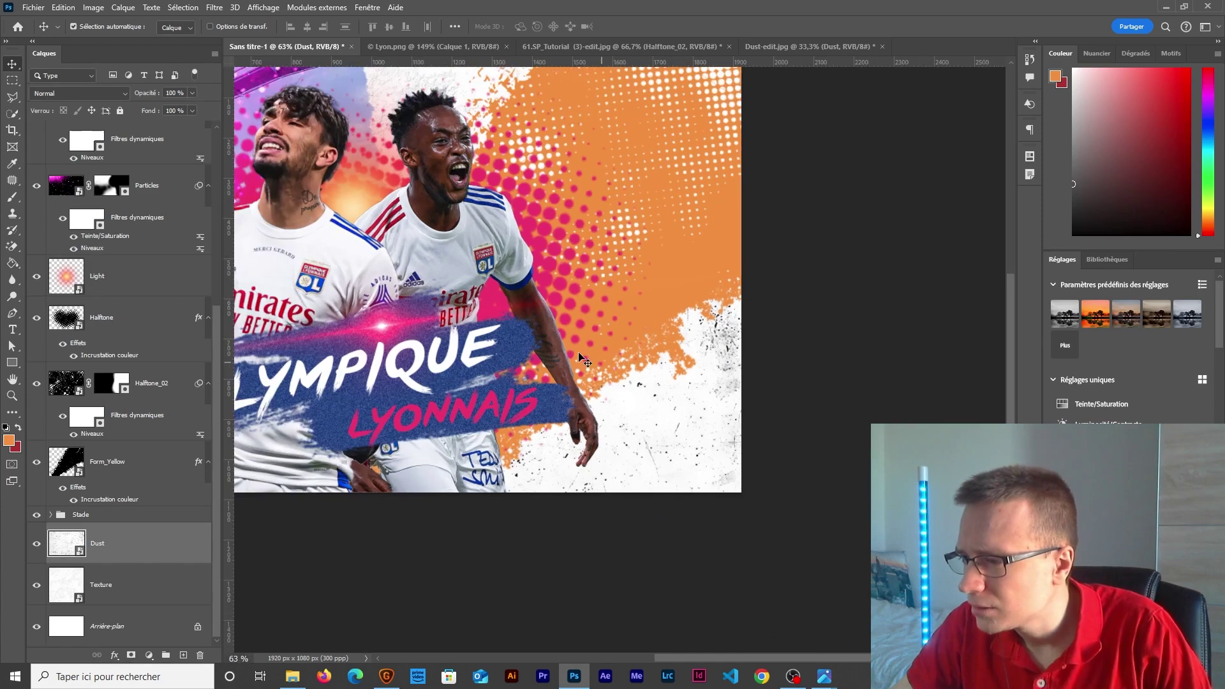
{"action": "key", "text": "ctrl+t"}
{"action": "left_click_drag", "start_coordinate": [723, 468], "coordinate": [760, 458]}
{"action": "key", "text": "Return"}
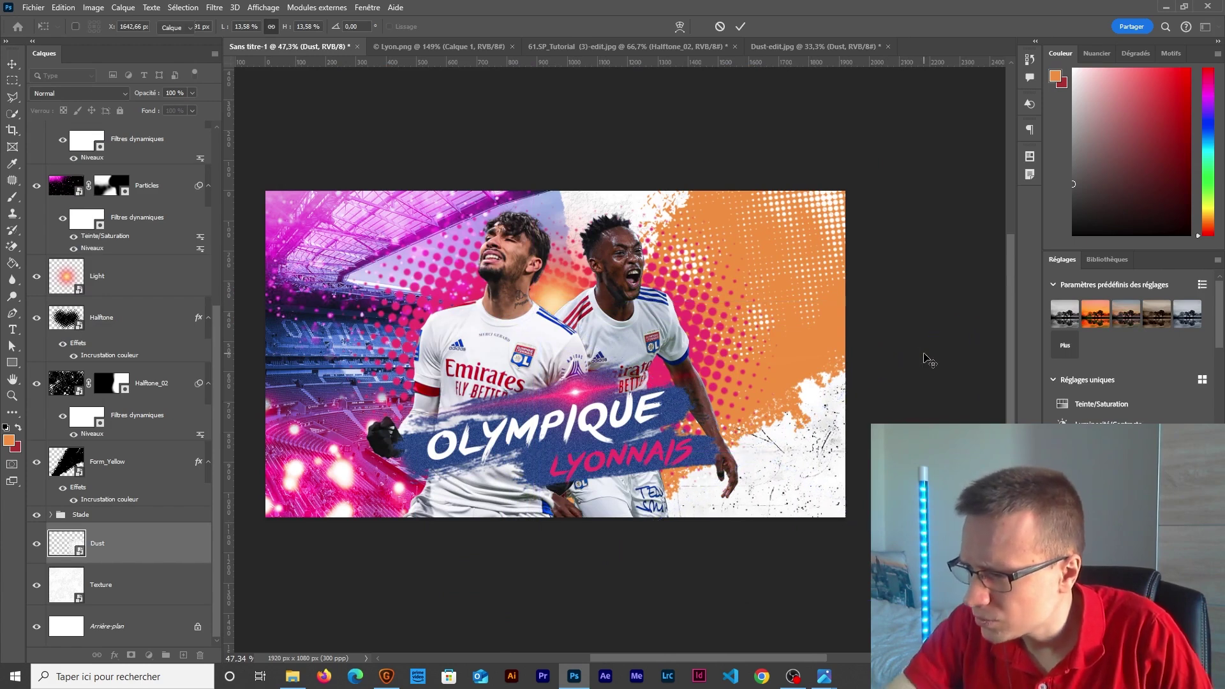
- Isolate the Form_Yellow layer and examine the rough edges and gaps of its orange shape
{"action": "scroll", "coordinate": [700, 485], "scroll_direction": "up", "scroll_amount": 2}
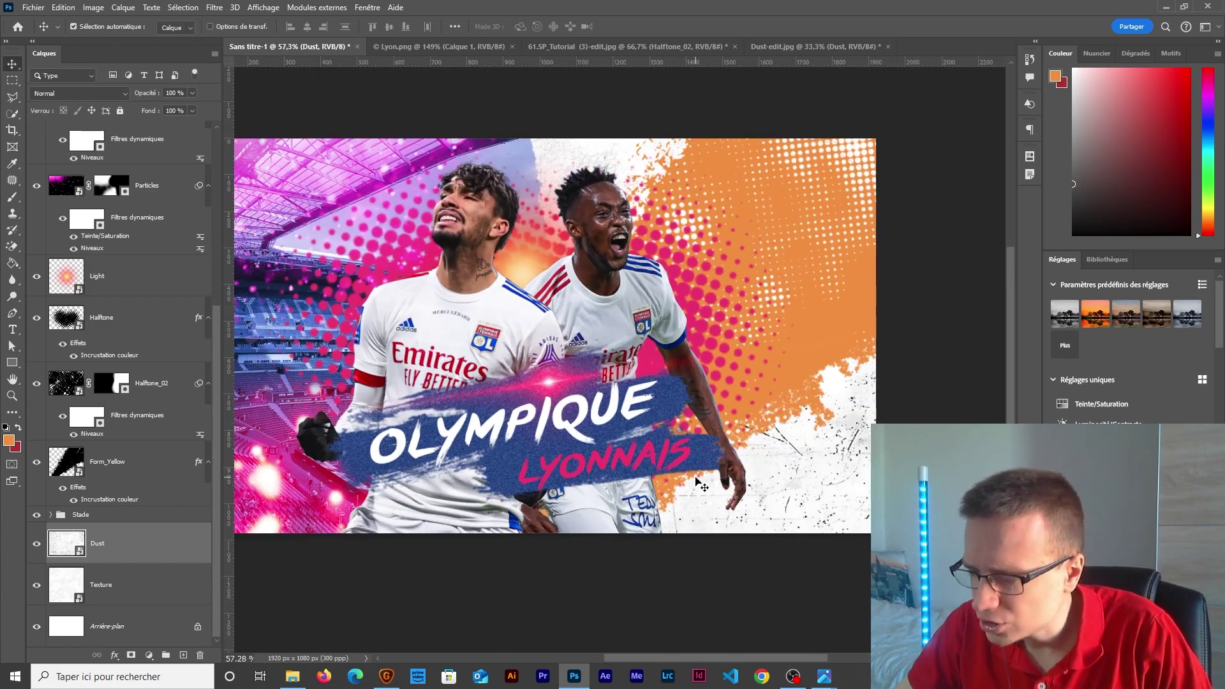
{"action": "scroll", "coordinate": [701, 485], "scroll_direction": "up", "scroll_amount": 2}
{"action": "scroll", "coordinate": [700, 485], "scroll_direction": "down", "scroll_amount": 1}
{"action": "left_click", "coordinate": [37, 462], "text": "alt"}
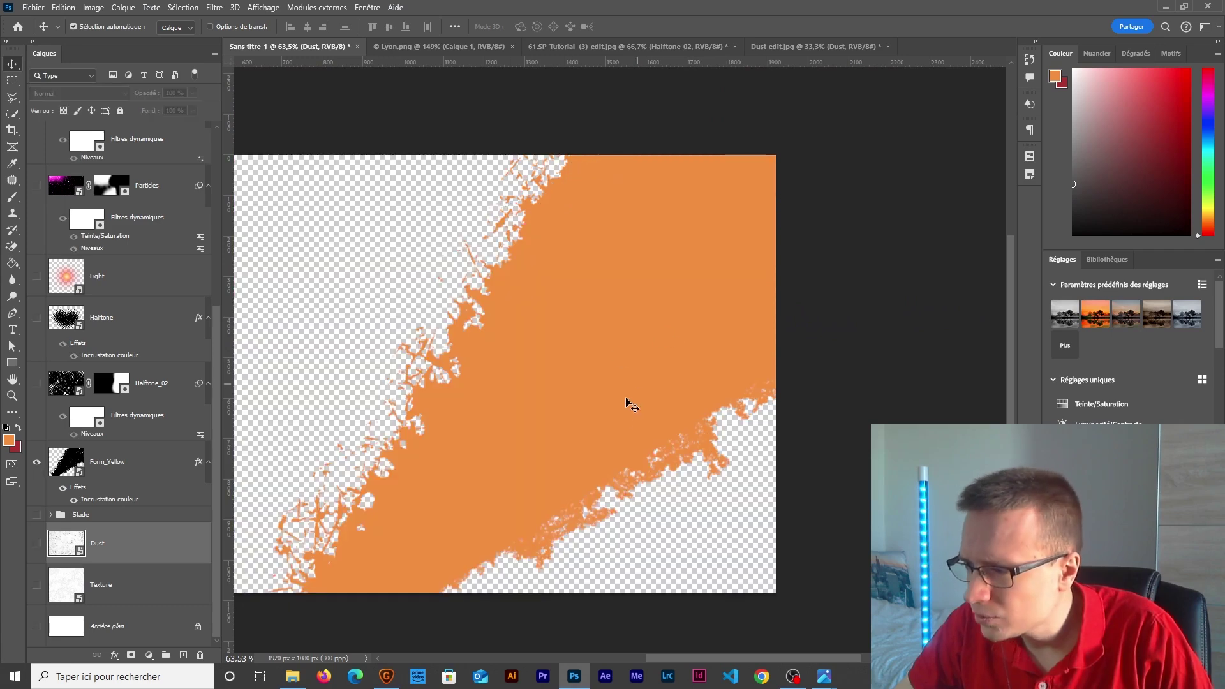
{"action": "scroll", "coordinate": [577, 379], "scroll_direction": "up", "scroll_amount": 1}
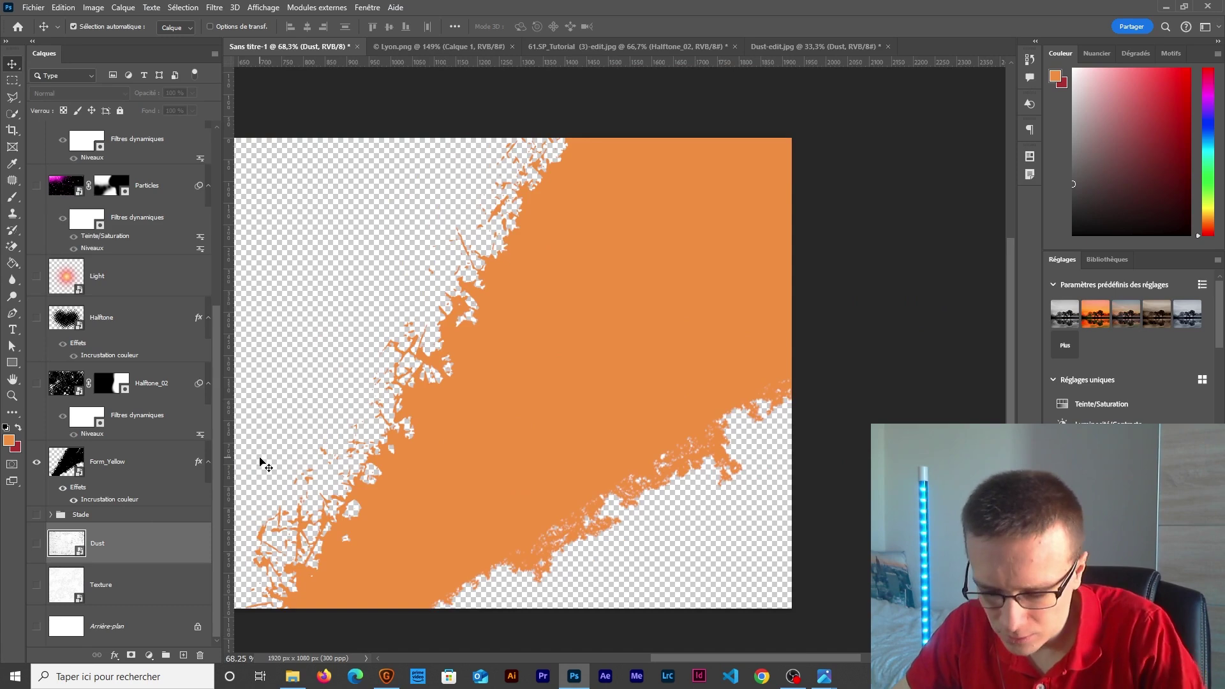
- Add a new layer above Form_Yellow and paint orange with a 59 px brush over the gaps at the lower left and along the lower-right edge
{"action": "key", "text": "b"}
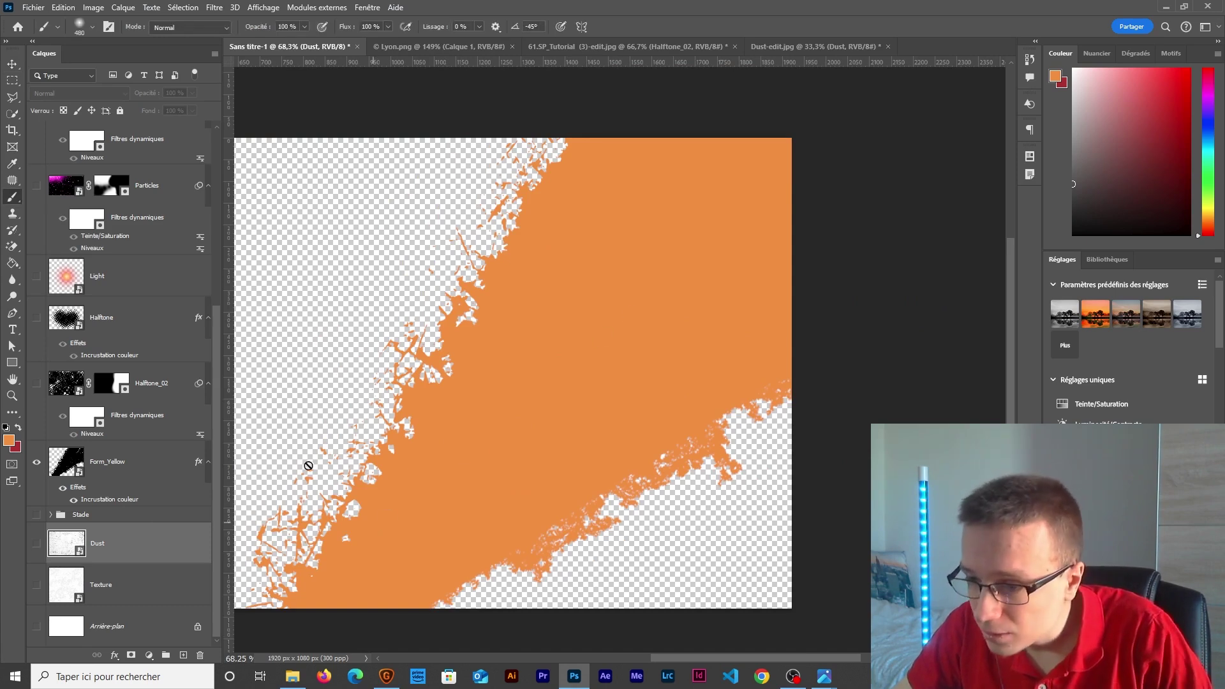
{"action": "left_click", "coordinate": [111, 477]}
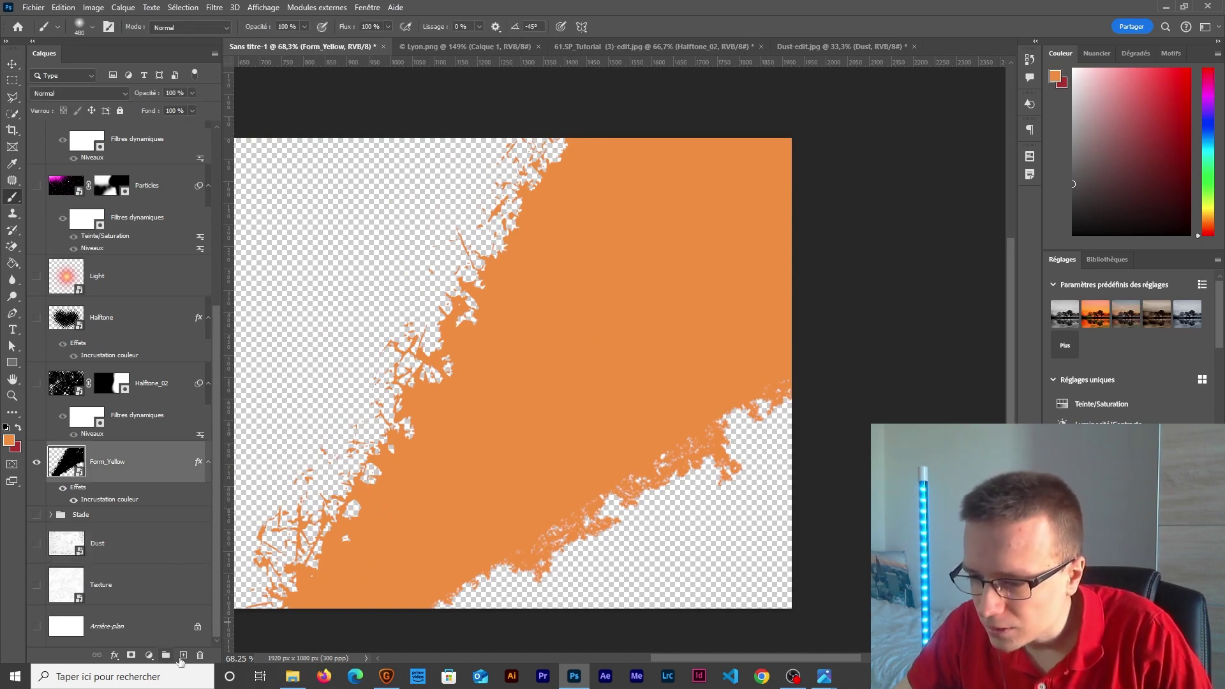
{"action": "left_click", "coordinate": [184, 655]}
{"action": "scroll", "coordinate": [397, 512], "scroll_direction": "up", "scroll_amount": 3}
{"action": "mouse_move", "coordinate": [397, 512]}
{"action": "left_mouse_down"}
{"action": "mouse_move", "coordinate": [363, 519]}
{"action": "mouse_move", "coordinate": [396, 508]}
{"action": "mouse_move", "coordinate": [376, 513]}
{"action": "mouse_move", "coordinate": [376, 614]}
{"action": "mouse_move", "coordinate": [386, 553]}
{"action": "left_mouse_up"}
{"action": "left_click", "coordinate": [346, 542]}
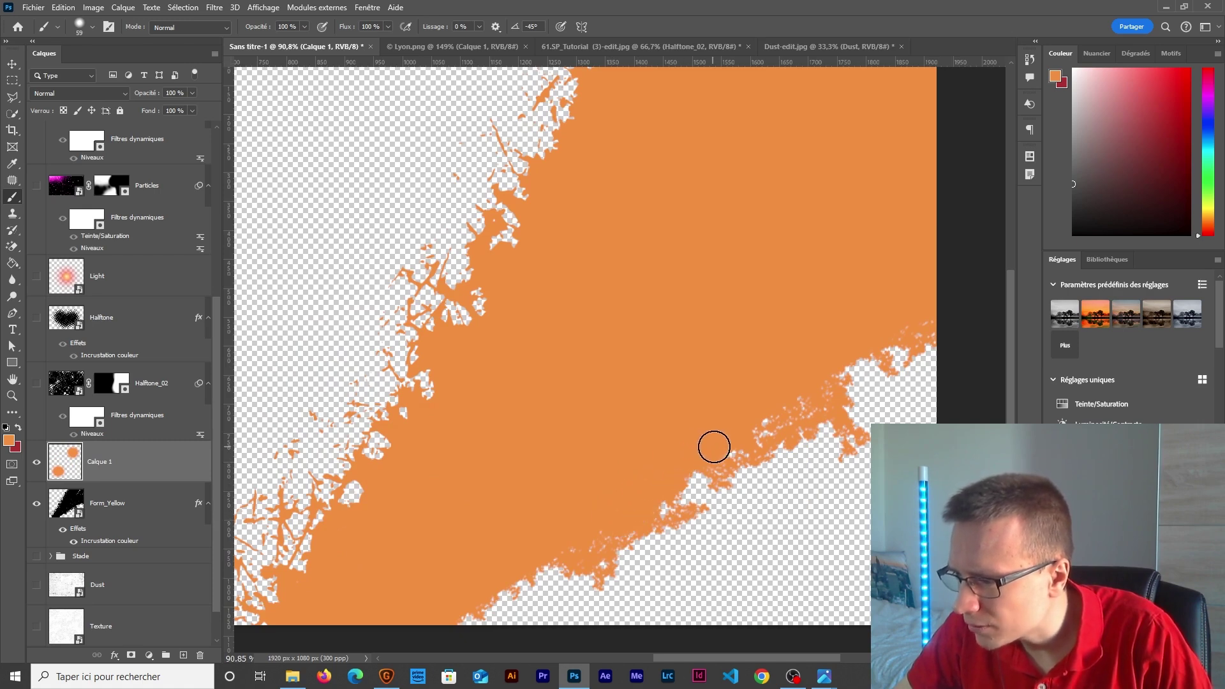
{"action": "mouse_move", "coordinate": [824, 390]}
{"action": "left_mouse_down"}
{"action": "mouse_move", "coordinate": [701, 476]}
{"action": "mouse_move", "coordinate": [579, 536]}
{"action": "left_mouse_up"}
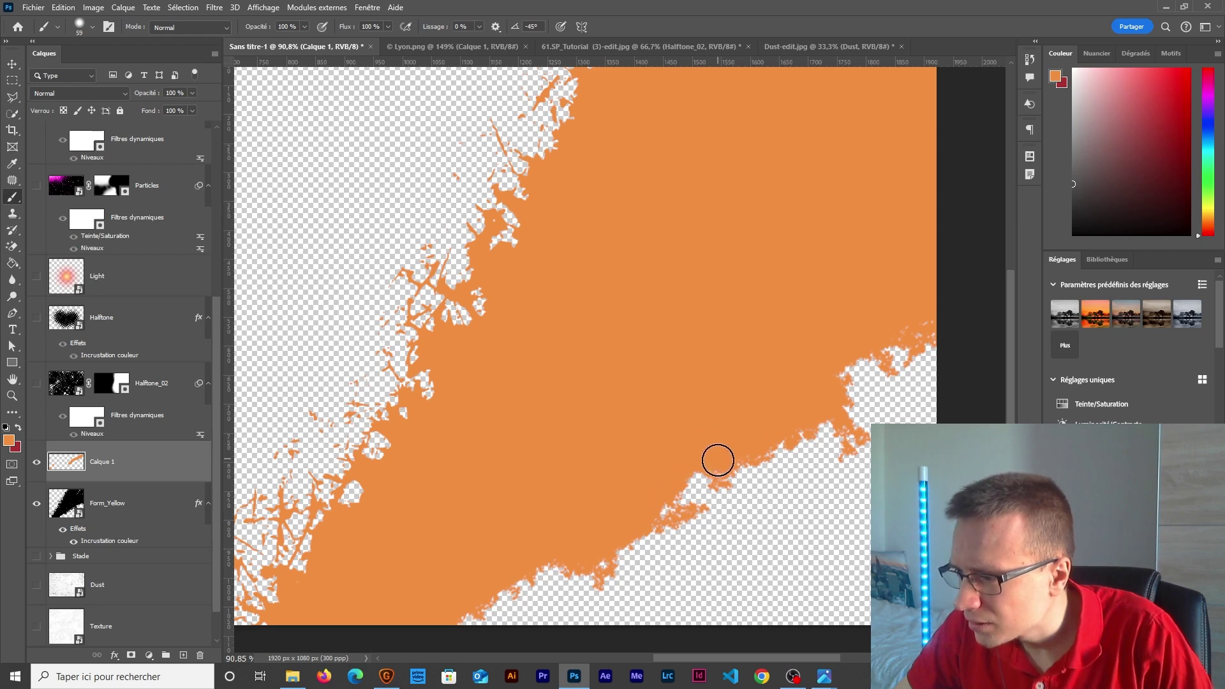
- Check the painted orange strokes of Calque 1 on their own and together with Form_Yellow
{"action": "left_click", "coordinate": [39, 462], "text": "alt"}
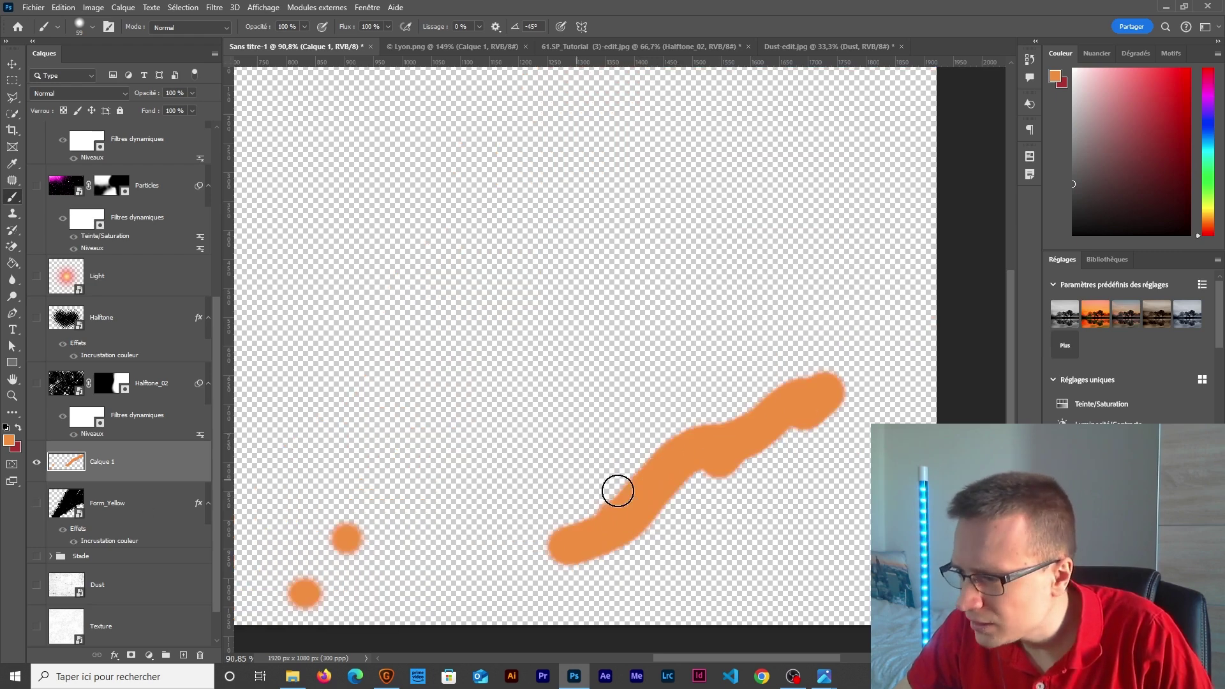
{"action": "left_click", "coordinate": [36, 503]}
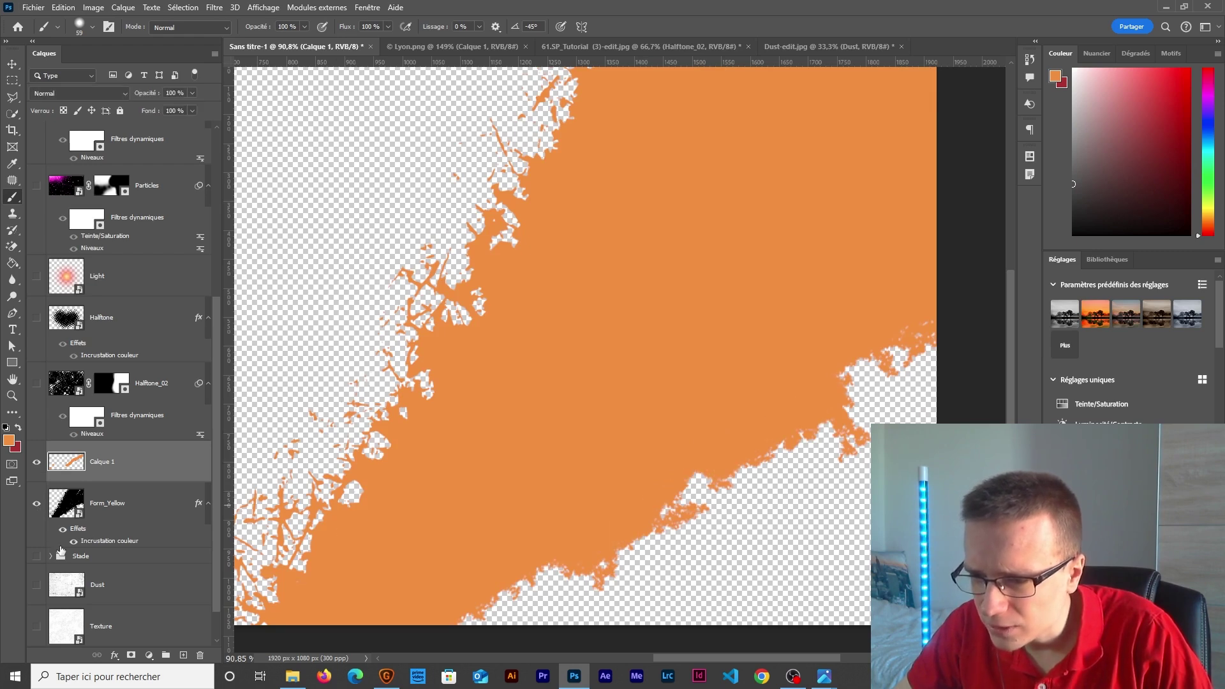
- Show all hidden layers and groups again, from the background up to the Joueurs and Ruban groups
{"action": "scroll", "coordinate": [39, 635], "scroll_direction": "down", "scroll_amount": 1}
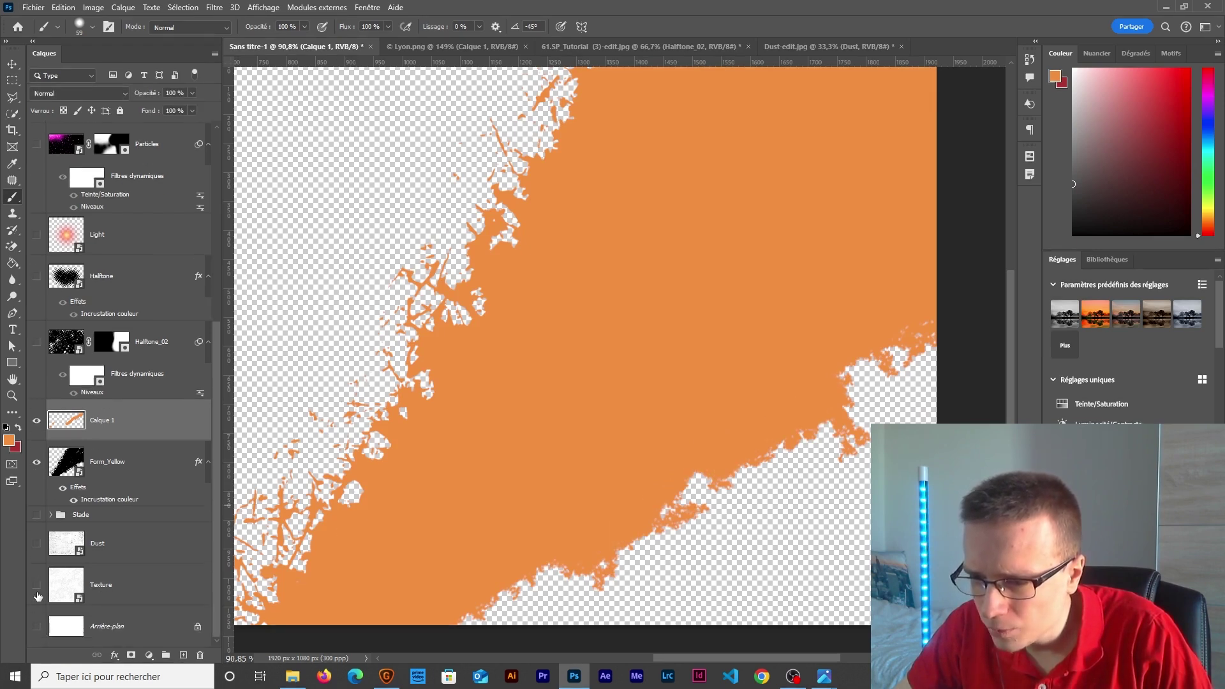
{"action": "scroll", "coordinate": [89, 249], "scroll_direction": "up", "scroll_amount": 2}
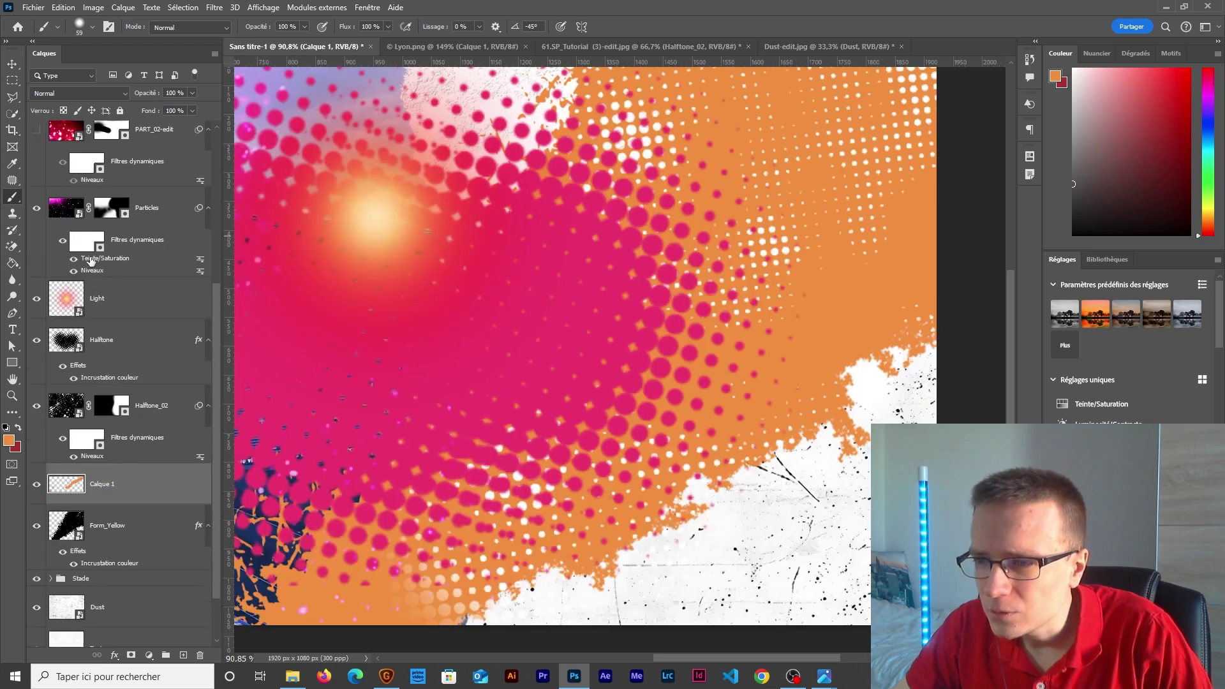
{"action": "left_click_drag", "start_coordinate": [215, 305], "coordinate": [216, 99]}
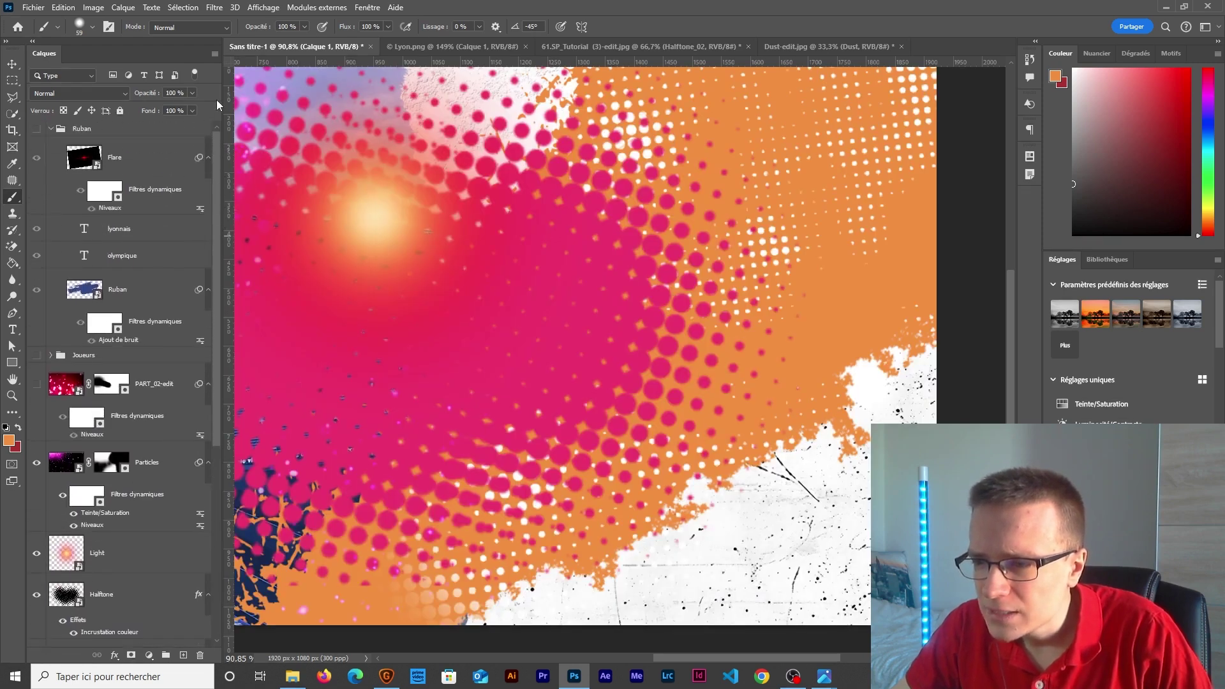
{"action": "left_click", "coordinate": [36, 128]}
{"action": "key", "text": "ctrl+0"}
{"action": "scroll", "coordinate": [669, 441], "scroll_direction": "down", "scroll_amount": 2}
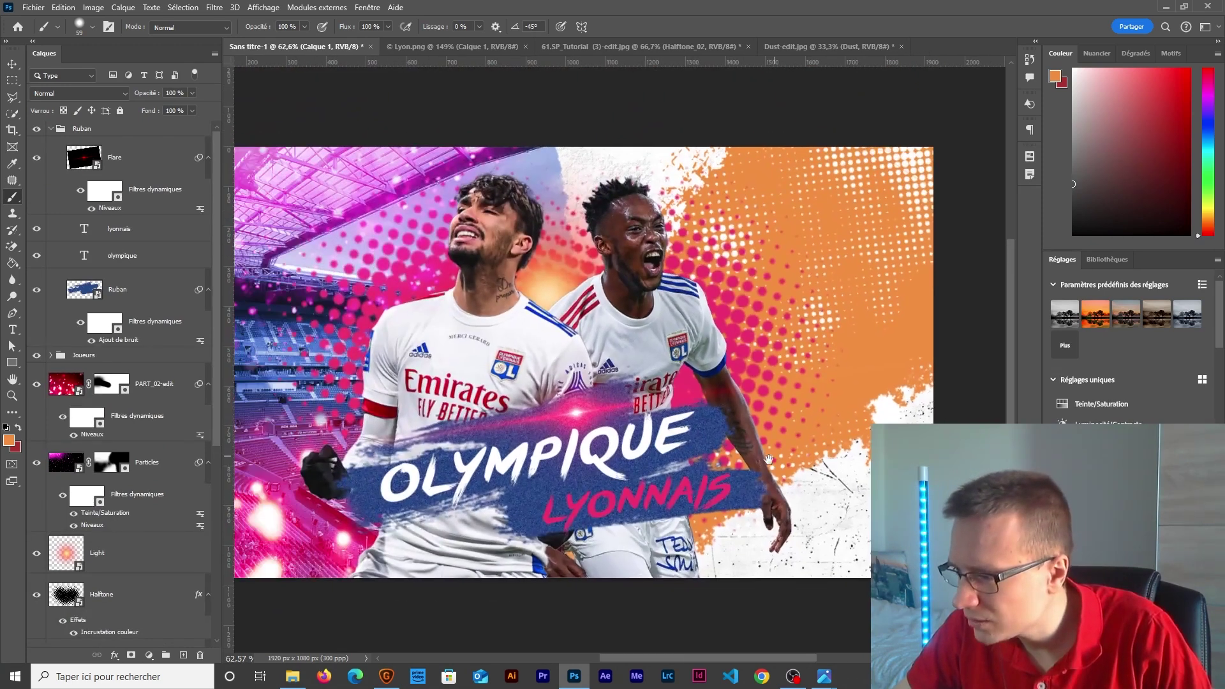
- Select all the layers from PART_02-edit down to Form_Yellow, including Calque 1
{"action": "left_click", "coordinate": [141, 390]}
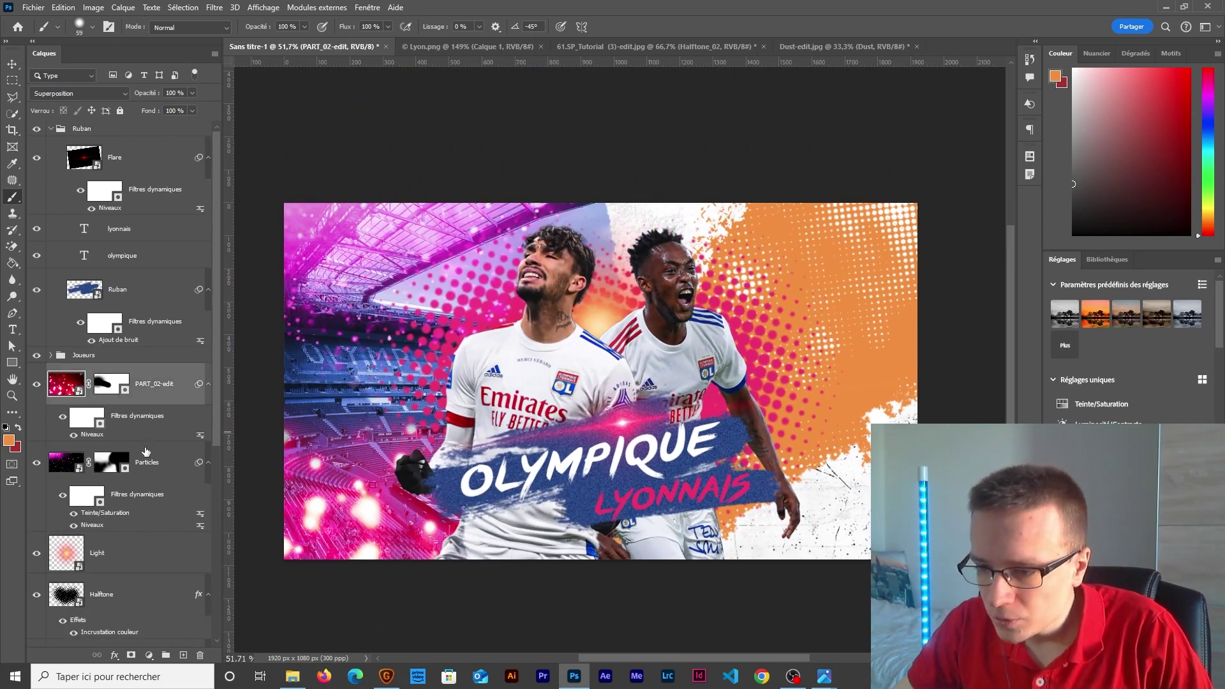
{"action": "scroll", "coordinate": [140, 415], "scroll_direction": "down", "scroll_amount": 5}
{"action": "left_click", "coordinate": [139, 438], "text": "shift"}
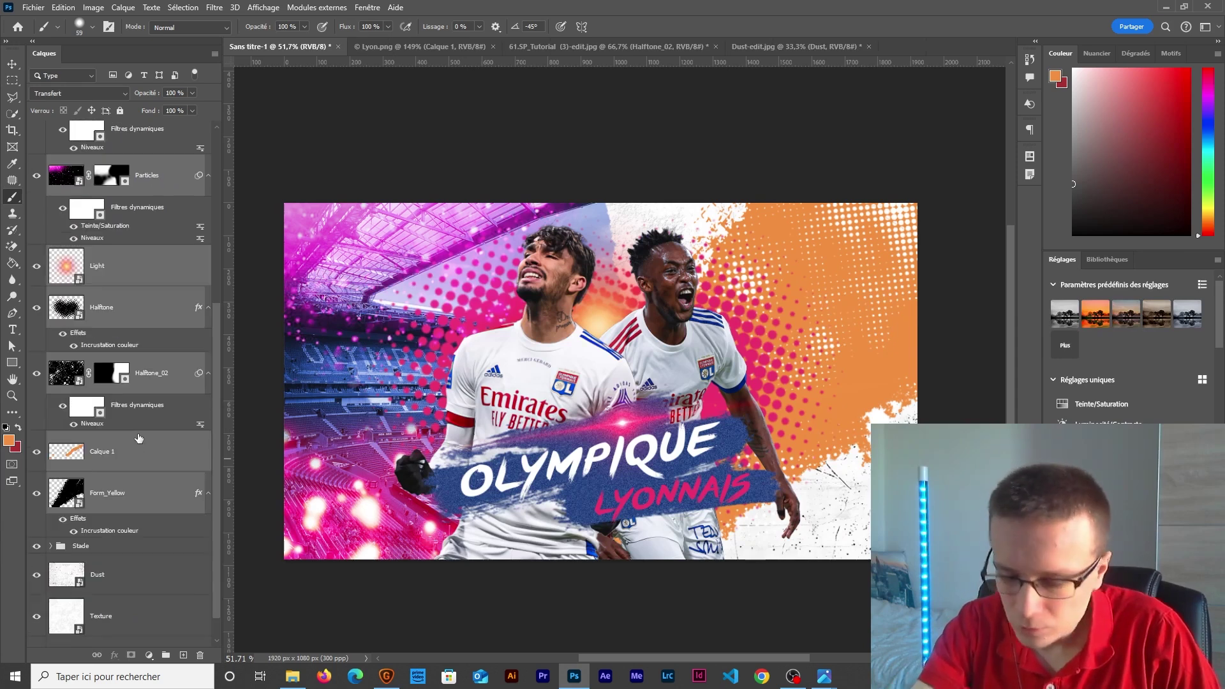
- Group the selected effect layers and name the group FX
{"action": "key", "text": "ctrl+g"}
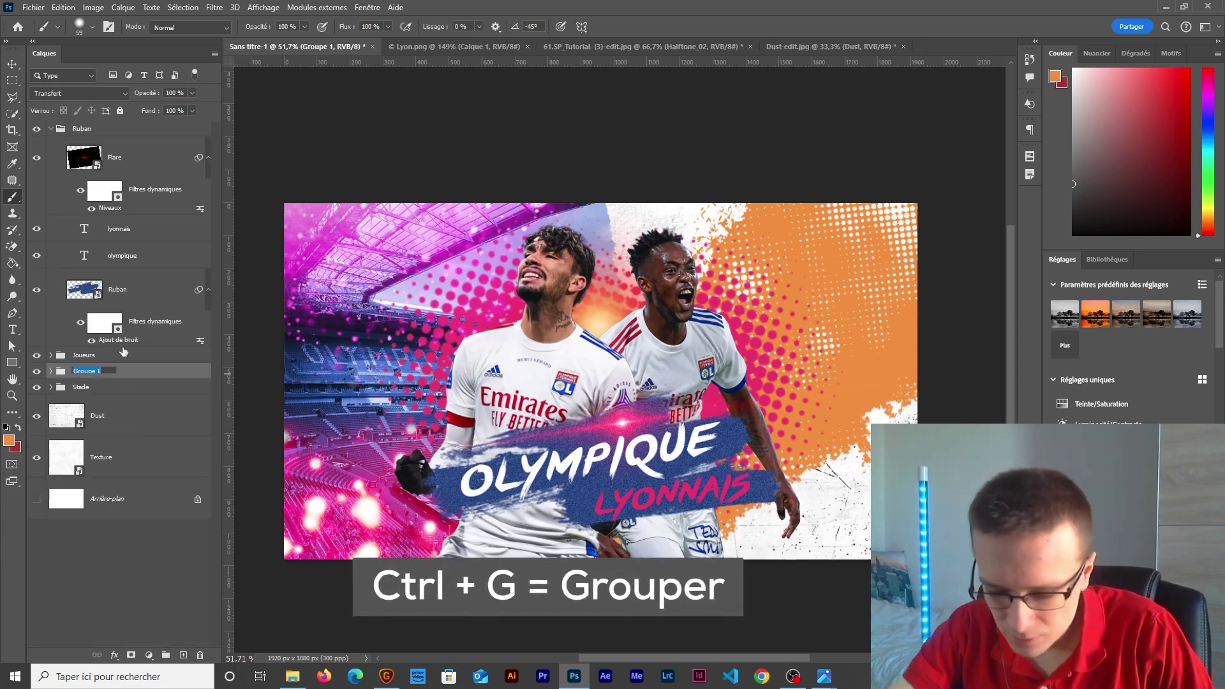
{"action": "type", "text": "FX"}
{"action": "key", "text": "Return"}
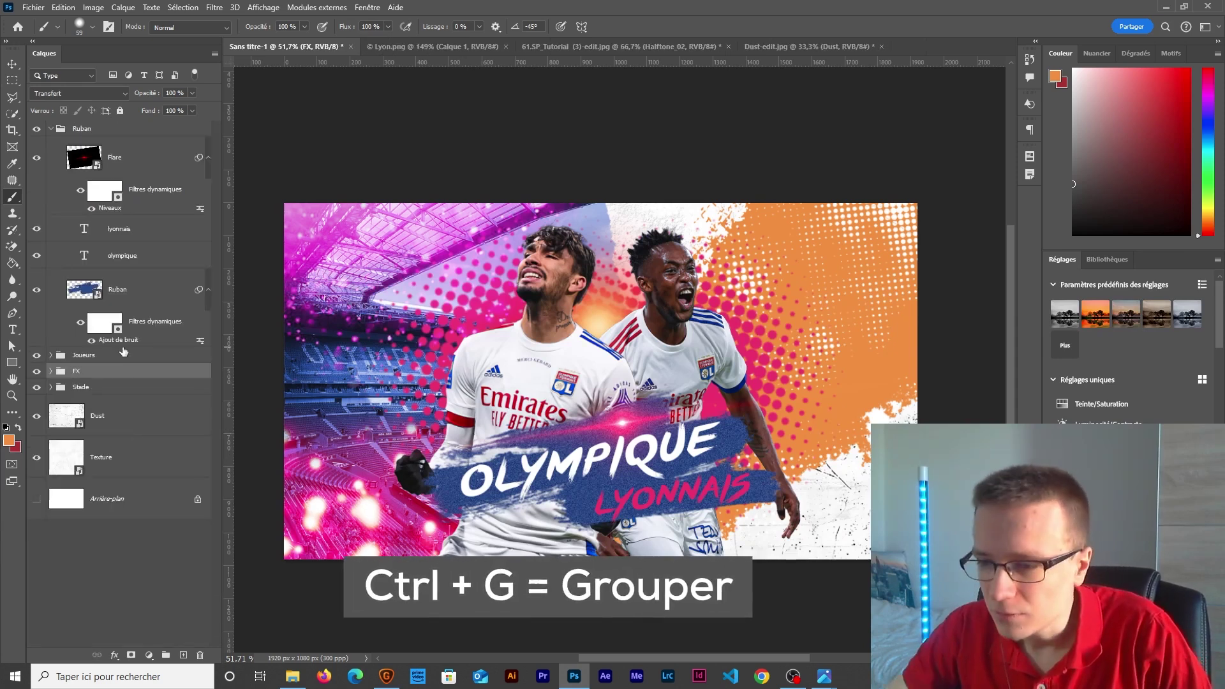
- Group the Stade group with the Dust and Texture layers and name the new group Fond
{"action": "left_click", "coordinate": [90, 387]}
{"action": "left_click", "coordinate": [111, 468], "text": "shift"}
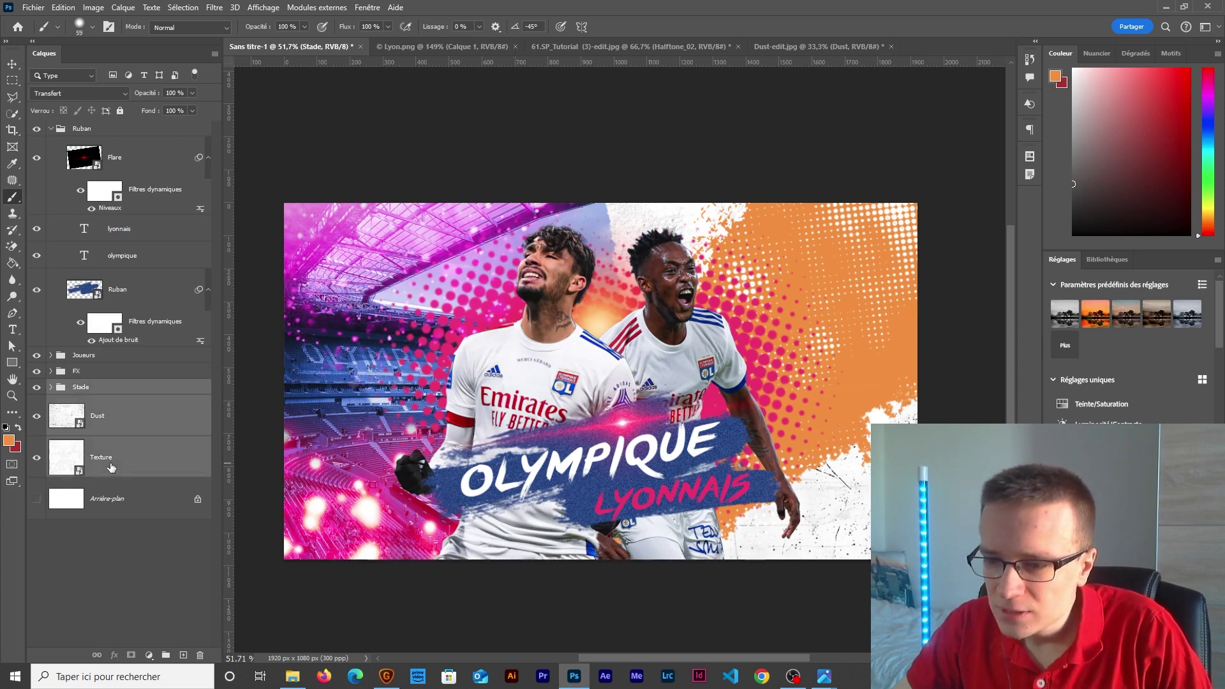
{"action": "key", "text": "ctrl+g"}
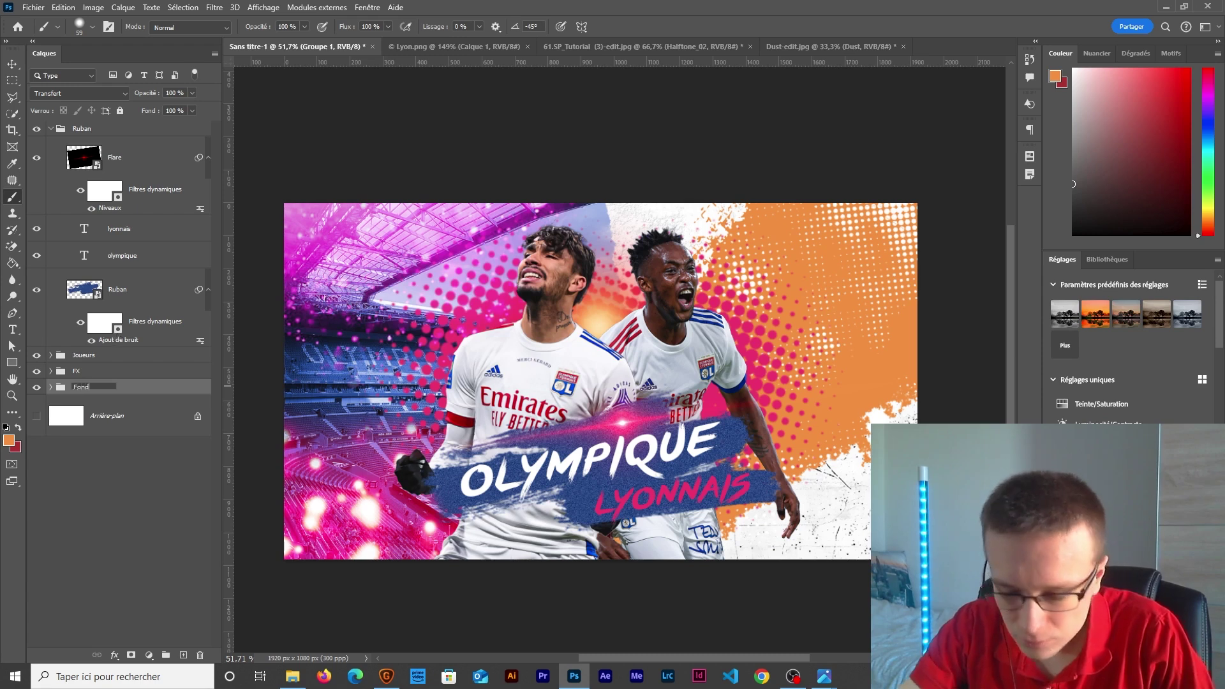
- Delete the Arrière-plan background layer
{"action": "left_click", "coordinate": [122, 416]}
{"action": "left_click", "coordinate": [200, 656]}
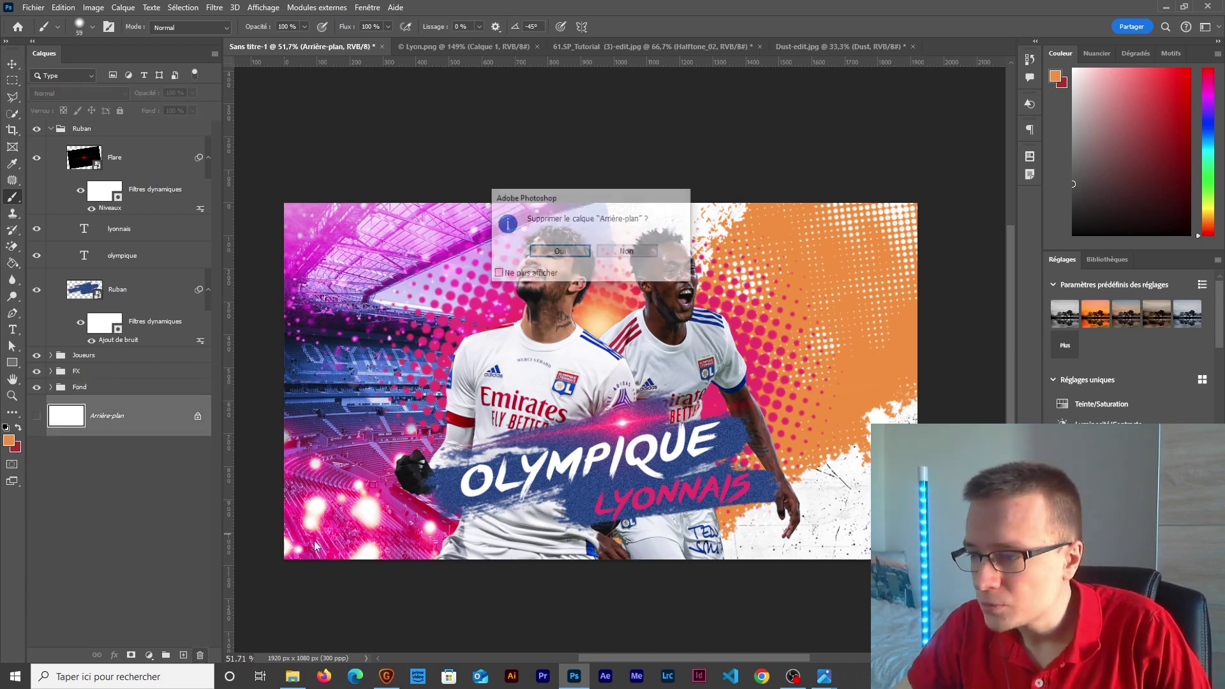
{"action": "left_click", "coordinate": [560, 253]}
- Collapse the Ruban group and deselect all layers
{"action": "key", "text": "v"}
{"action": "left_click", "coordinate": [50, 128]}
{"action": "left_click", "coordinate": [81, 130]}
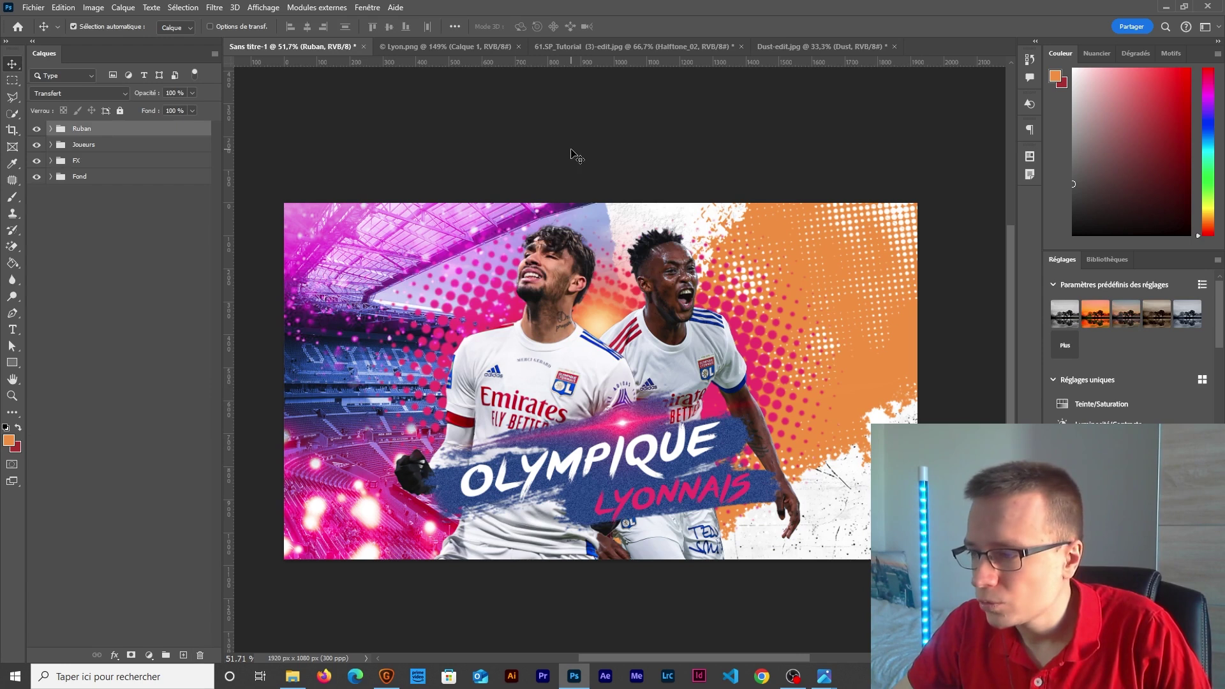
{"action": "left_click", "coordinate": [574, 154]}
{"action": "scroll", "coordinate": [680, 449], "scroll_direction": "down", "scroll_amount": 1}
{"action": "scroll", "coordinate": [680, 450], "scroll_direction": "up", "scroll_amount": 2}
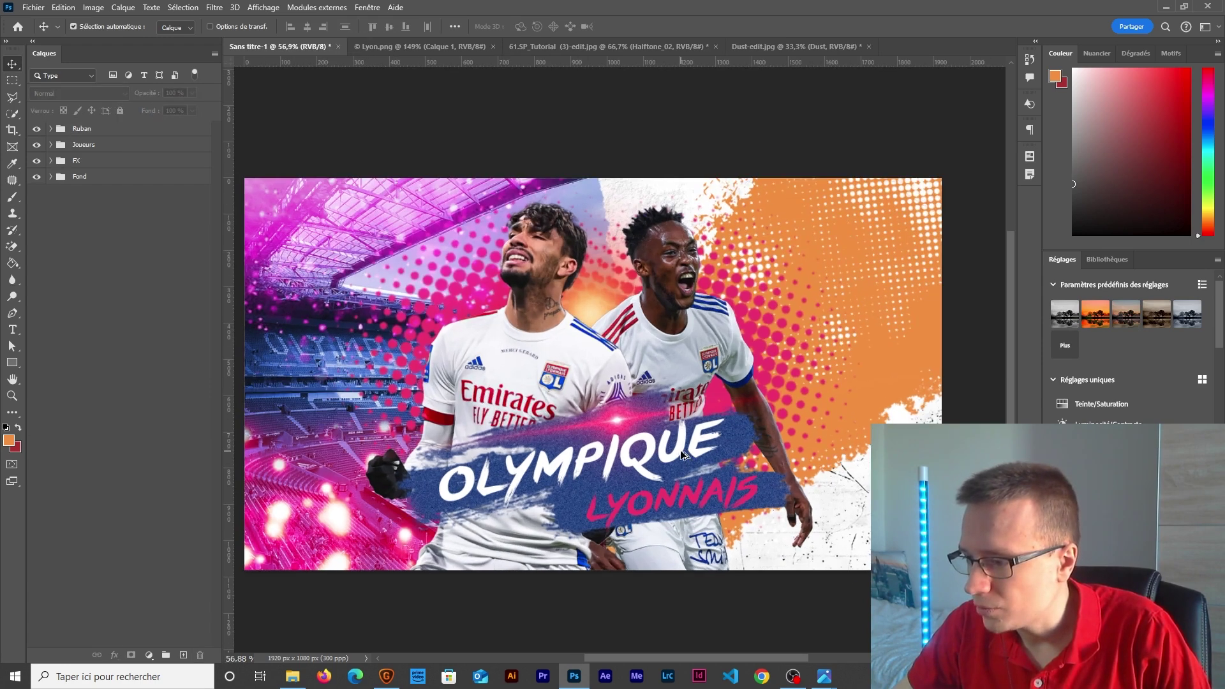
- Check the lion pattern in the Lyon.png reference and close the halftone and dust source documents
{"action": "key", "text": "ctrl+Tab"}
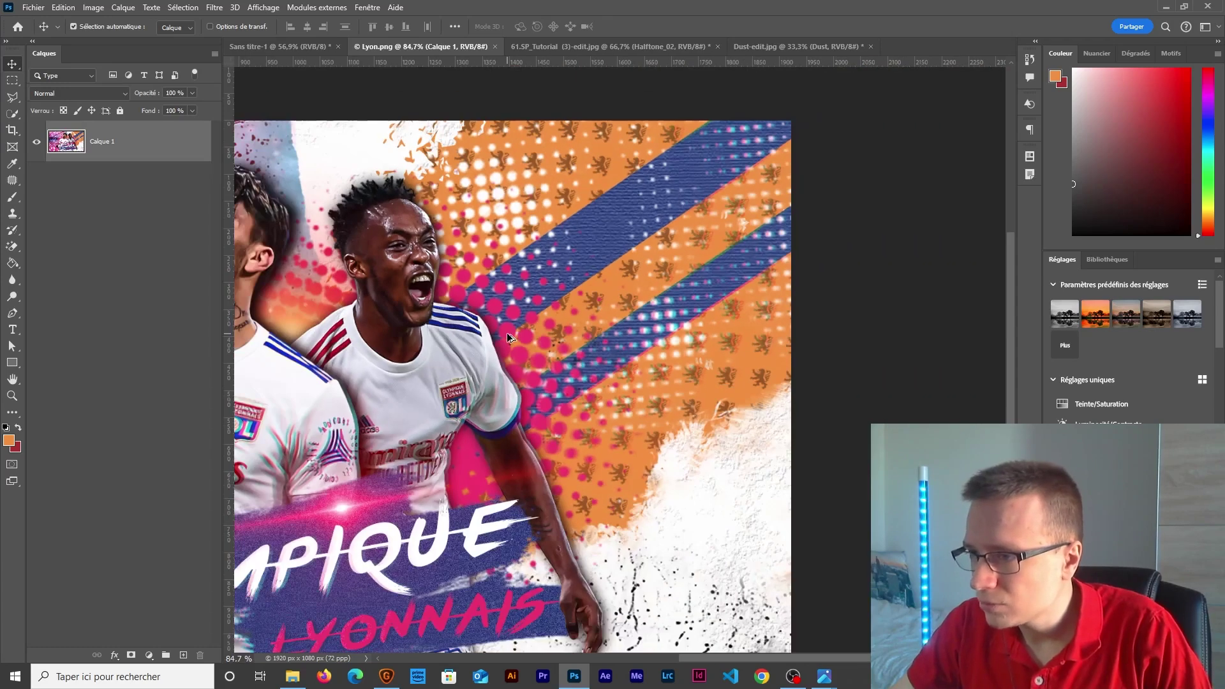
{"action": "scroll", "coordinate": [507, 332], "scroll_direction": "down", "scroll_amount": 2}
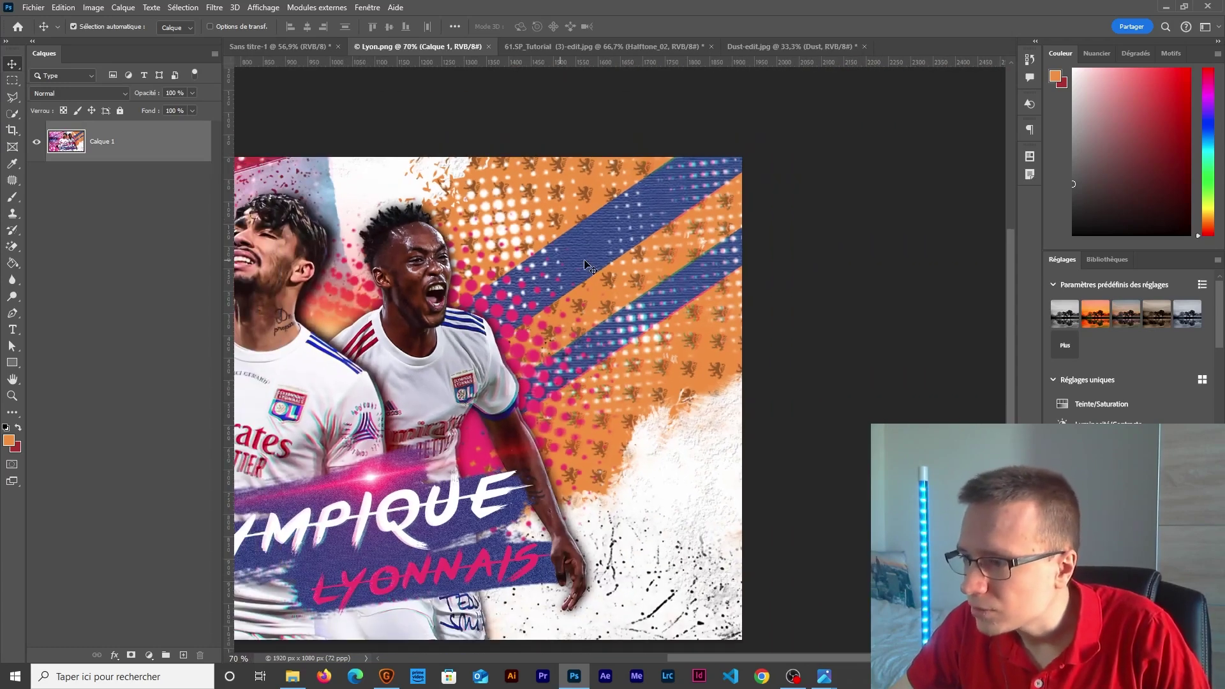
{"action": "left_click", "coordinate": [676, 47]}
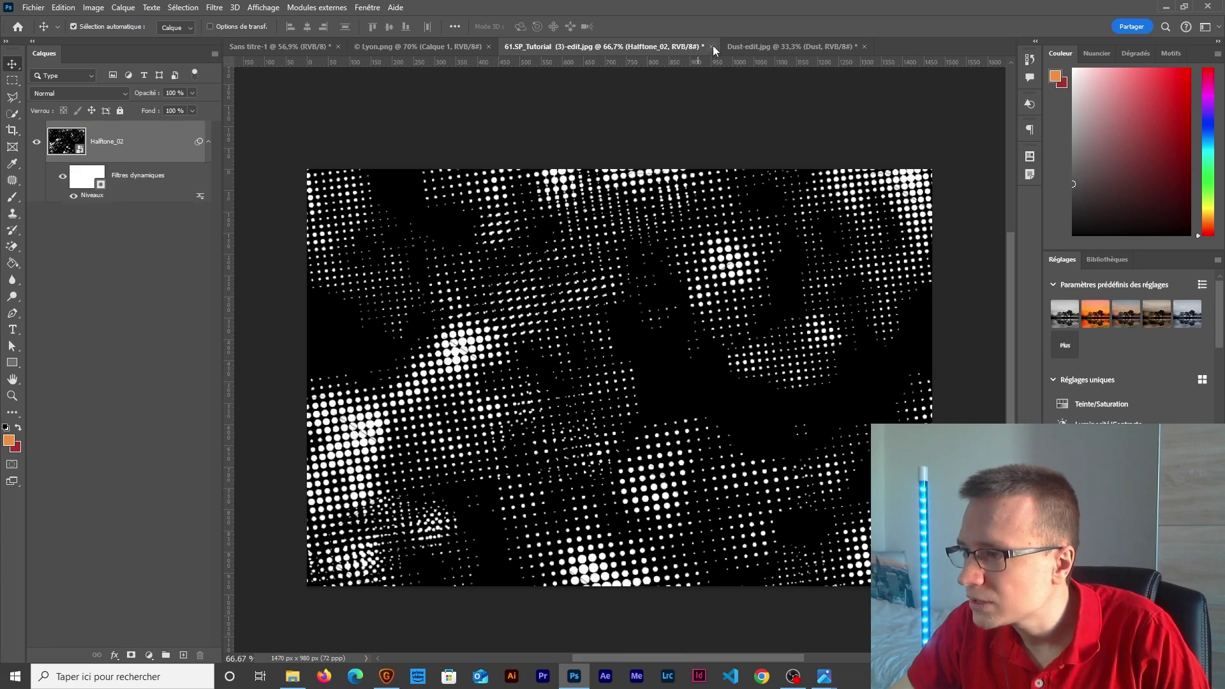
{"action": "left_click", "coordinate": [713, 47]}
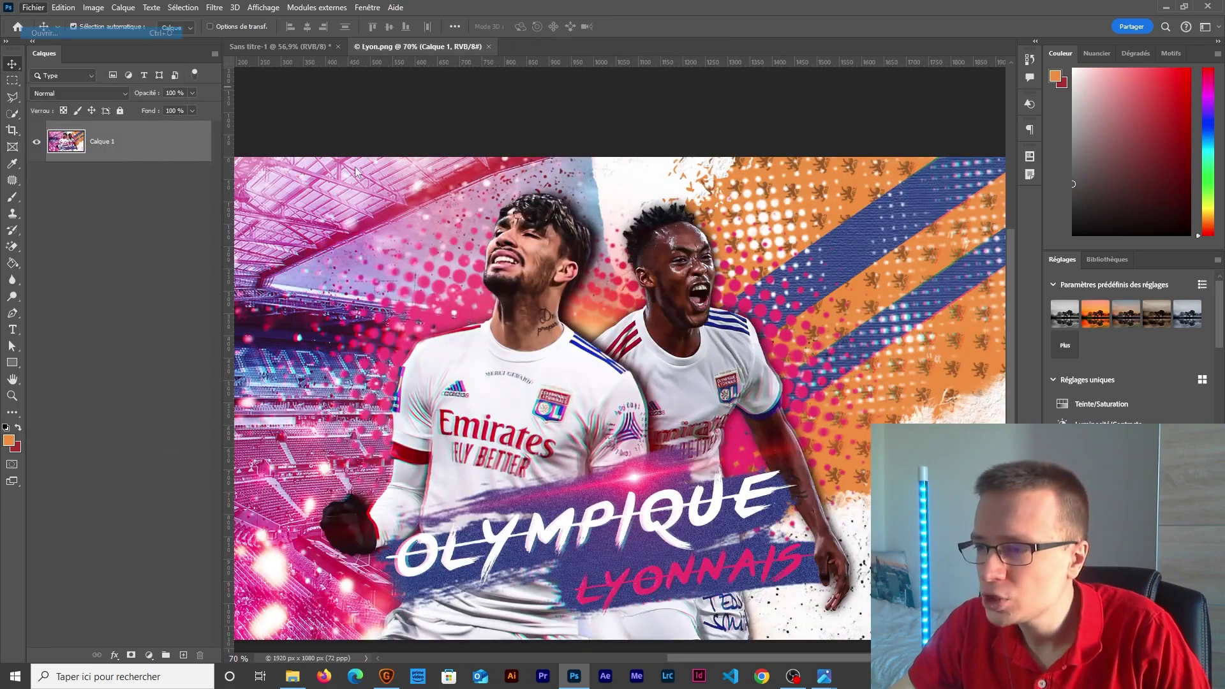
- Open OL_Logo.png from the IMG folder inside OL_IMG
{"action": "key", "text": "alt+Up"}
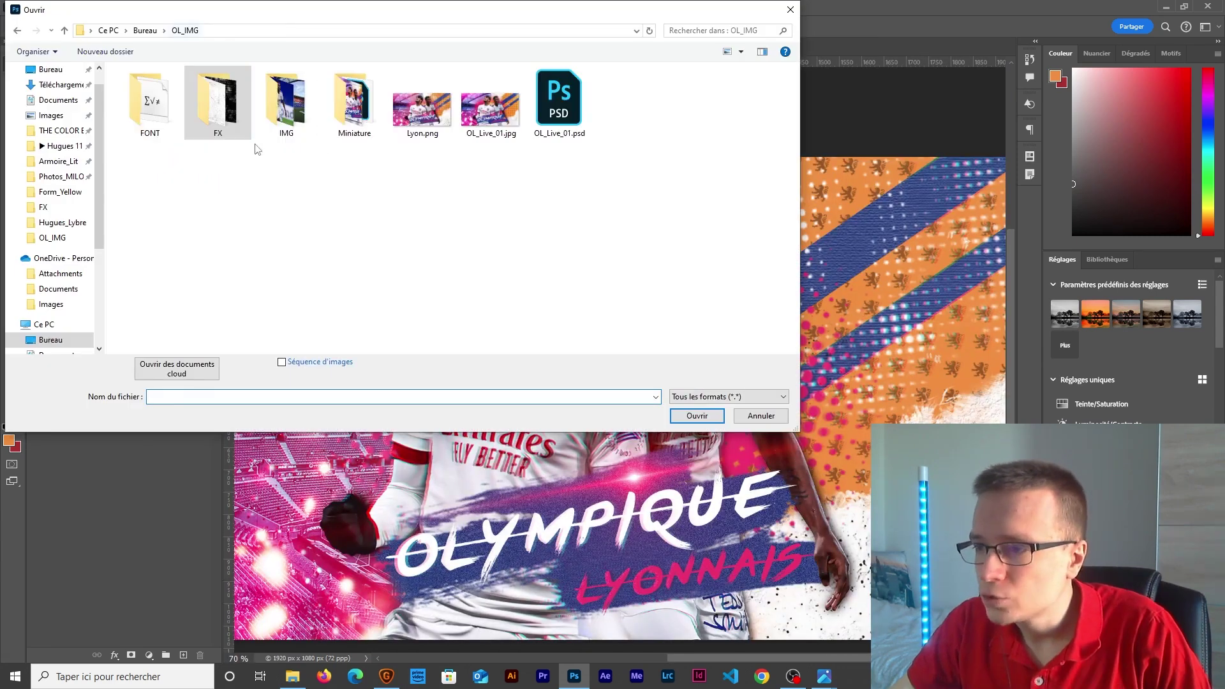
{"action": "left_click", "coordinate": [295, 118]}
{"action": "double_click", "coordinate": [296, 118]}
{"action": "left_click", "coordinate": [216, 102]}
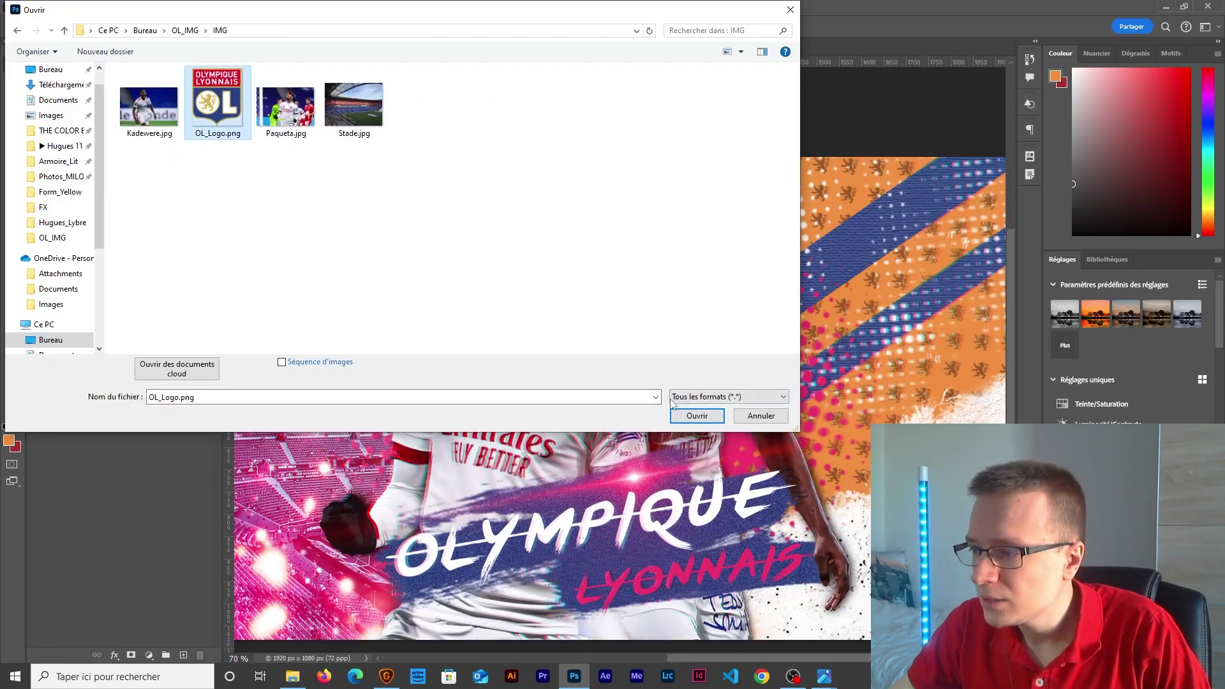
{"action": "left_click", "coordinate": [677, 406]}
- Erase the white fill around the lion and inside the letter L with the Magic Eraser
{"action": "scroll", "coordinate": [622, 332], "scroll_direction": "up", "scroll_amount": 2}
{"action": "key", "text": "e"}
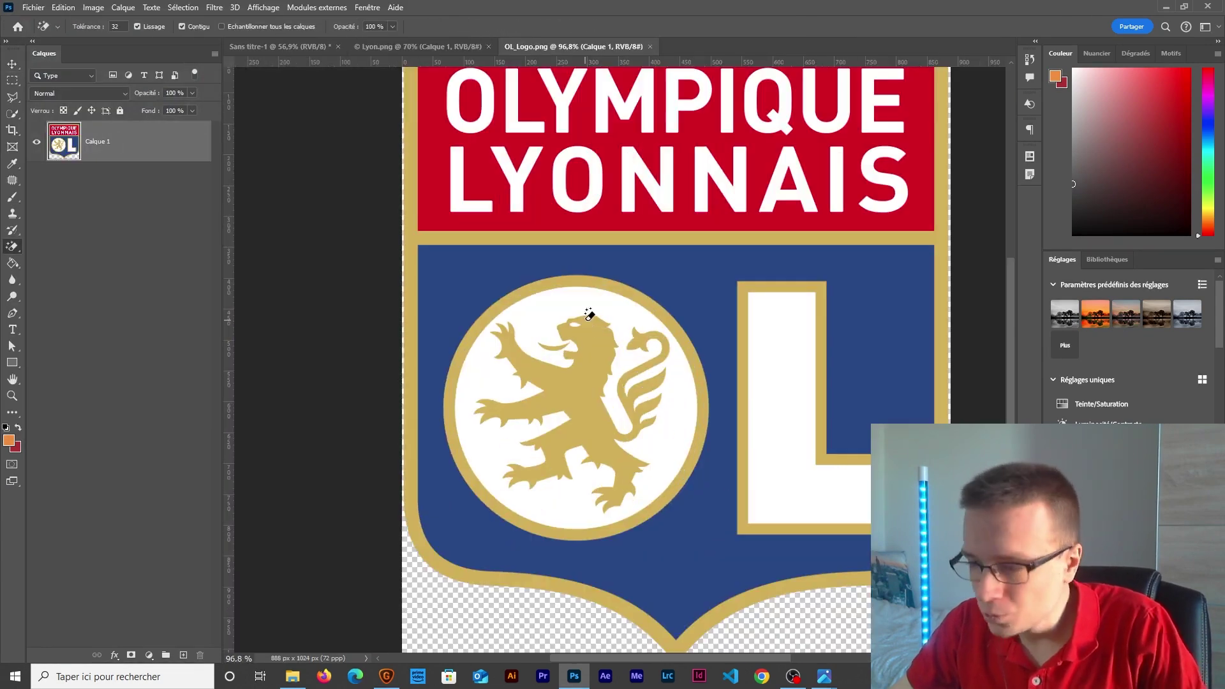
{"action": "scroll", "coordinate": [542, 361], "scroll_direction": "up", "scroll_amount": 1}
{"action": "left_click", "coordinate": [539, 364]}
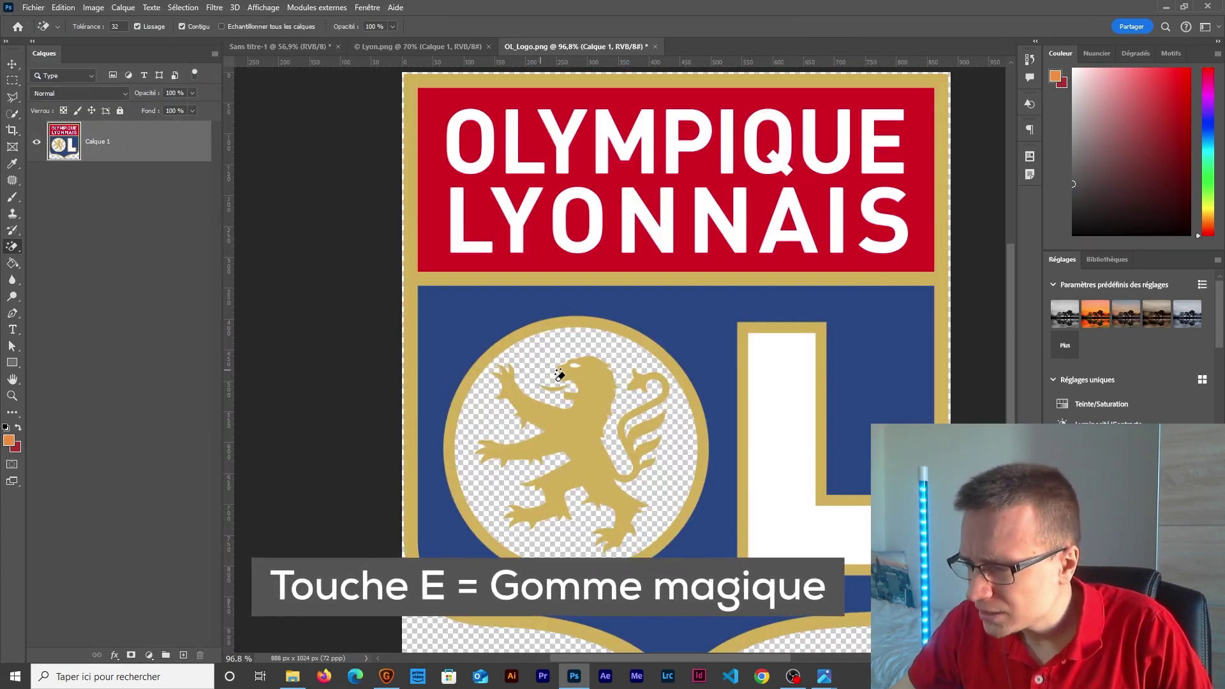
{"action": "left_click", "coordinate": [771, 391]}
- Erase the gold circle and L outlines, the blue and red backgrounds, and the gold shield border with the Magic Eraser
{"action": "left_click", "coordinate": [714, 477]}
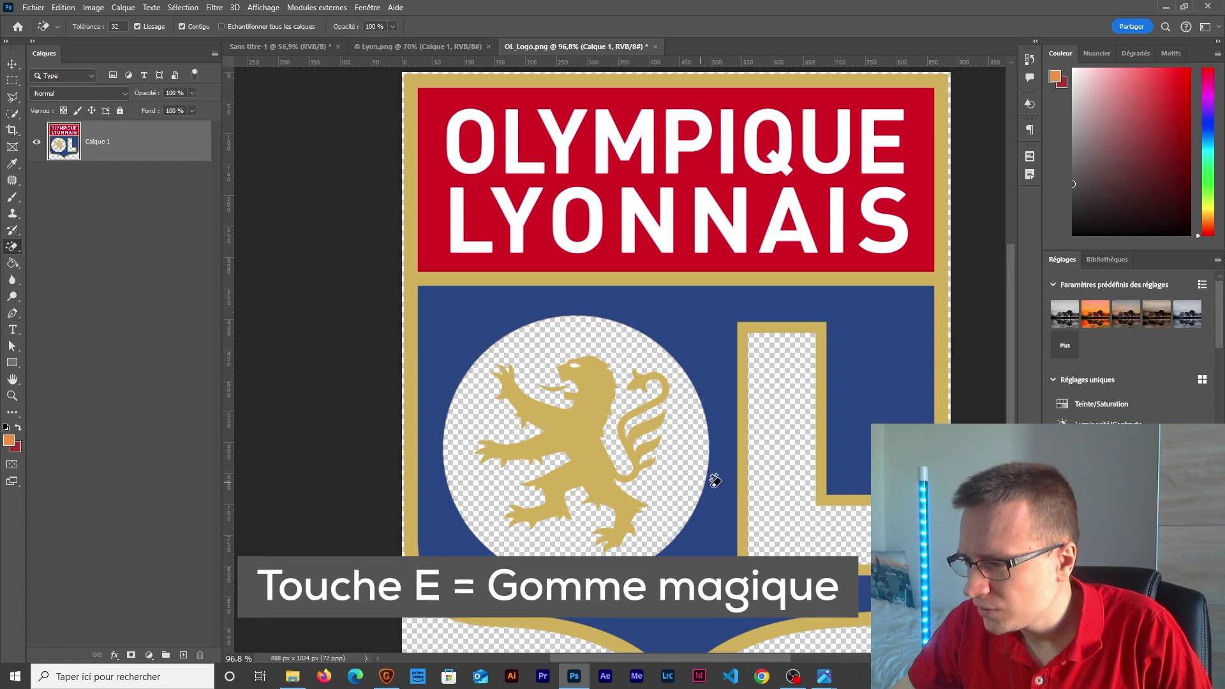
{"action": "left_click", "coordinate": [747, 503]}
{"action": "left_click", "coordinate": [725, 446]}
{"action": "left_click", "coordinate": [607, 233]}
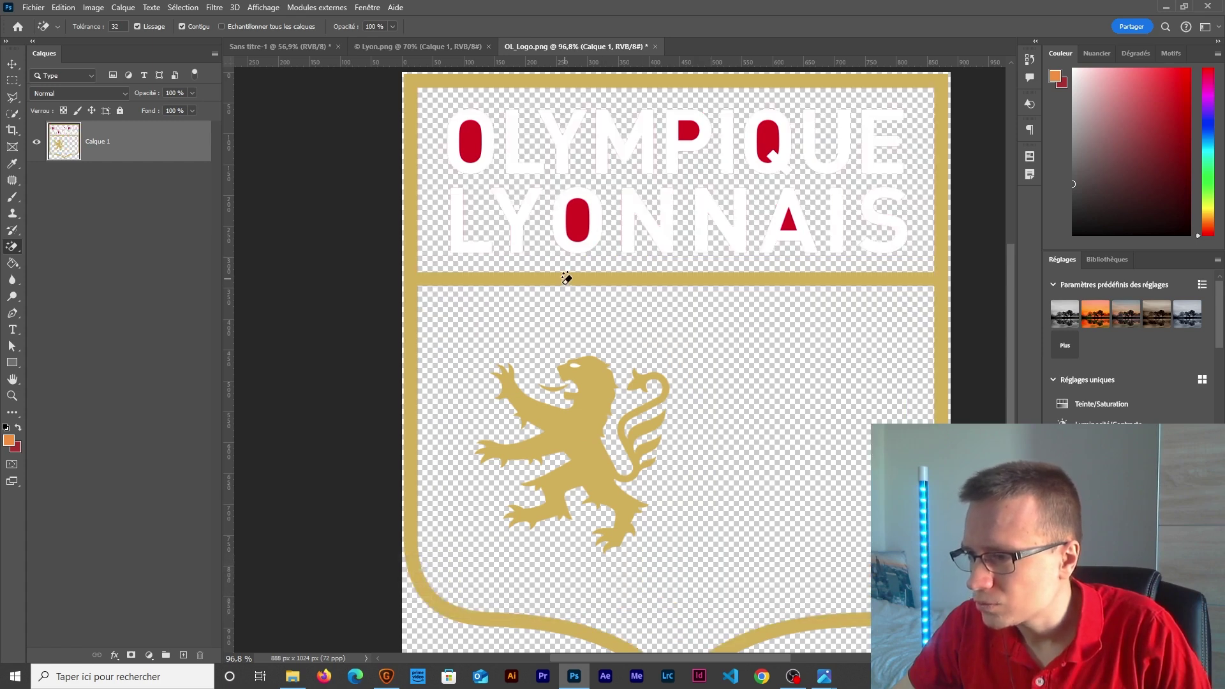
{"action": "left_click", "coordinate": [566, 278]}
- Erase the white area in the lion's eye with the Magic Eraser
{"action": "left_click", "coordinate": [14, 64]}
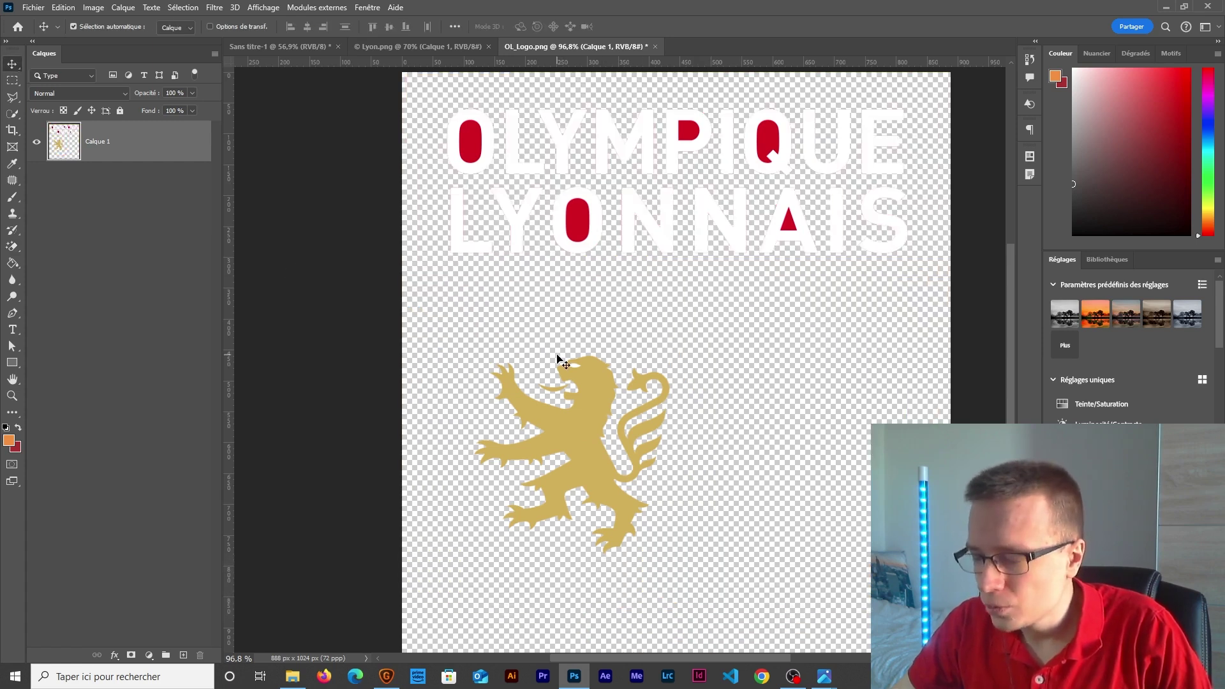
{"action": "key", "text": "l"}
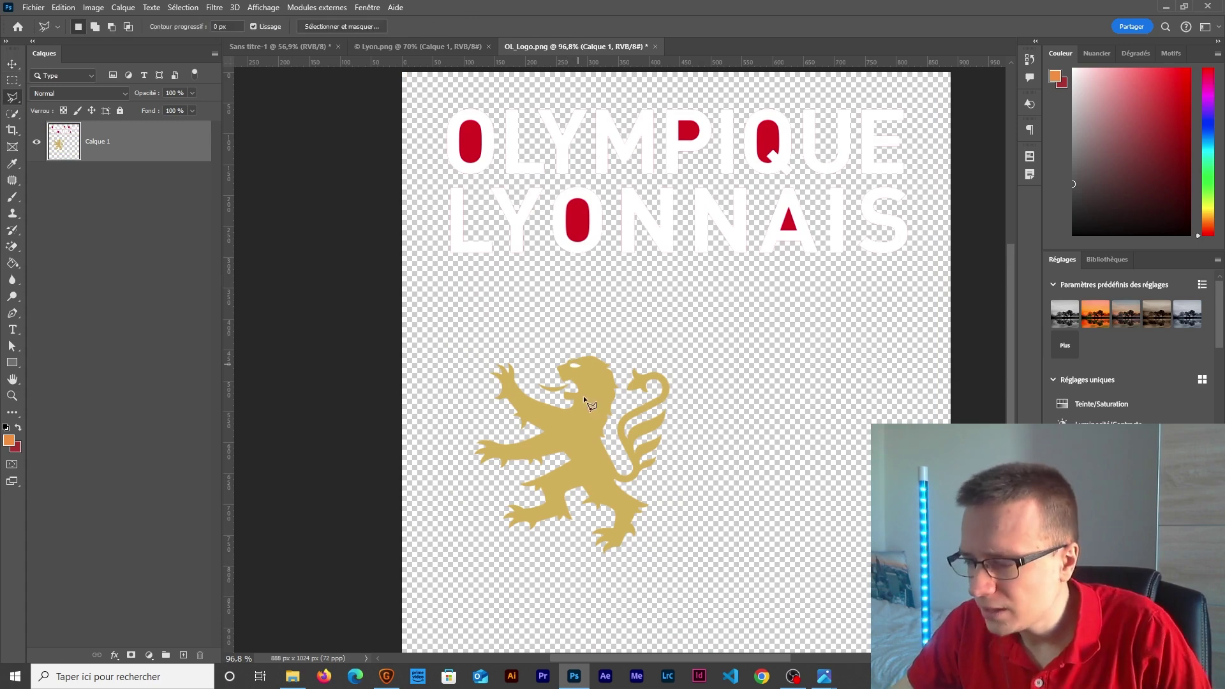
{"action": "scroll", "coordinate": [585, 397], "scroll_direction": "up", "scroll_amount": 10}
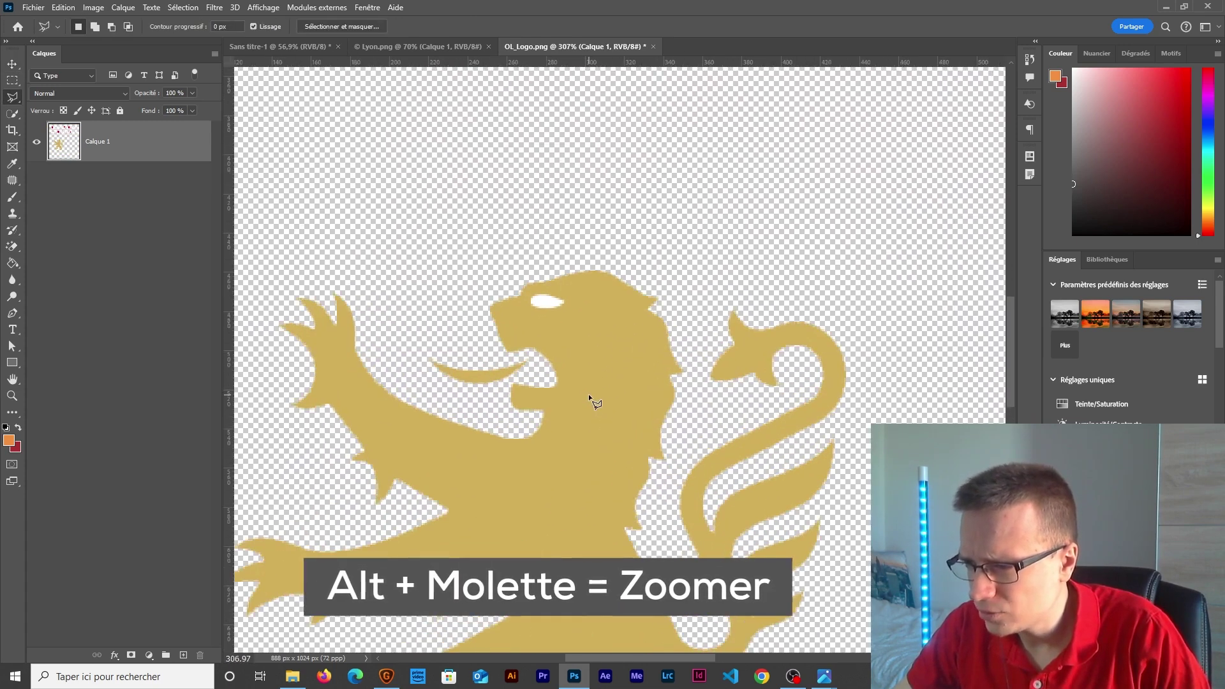
{"action": "scroll", "coordinate": [589, 393], "scroll_direction": "up", "scroll_amount": 2}
{"action": "key", "text": "e"}
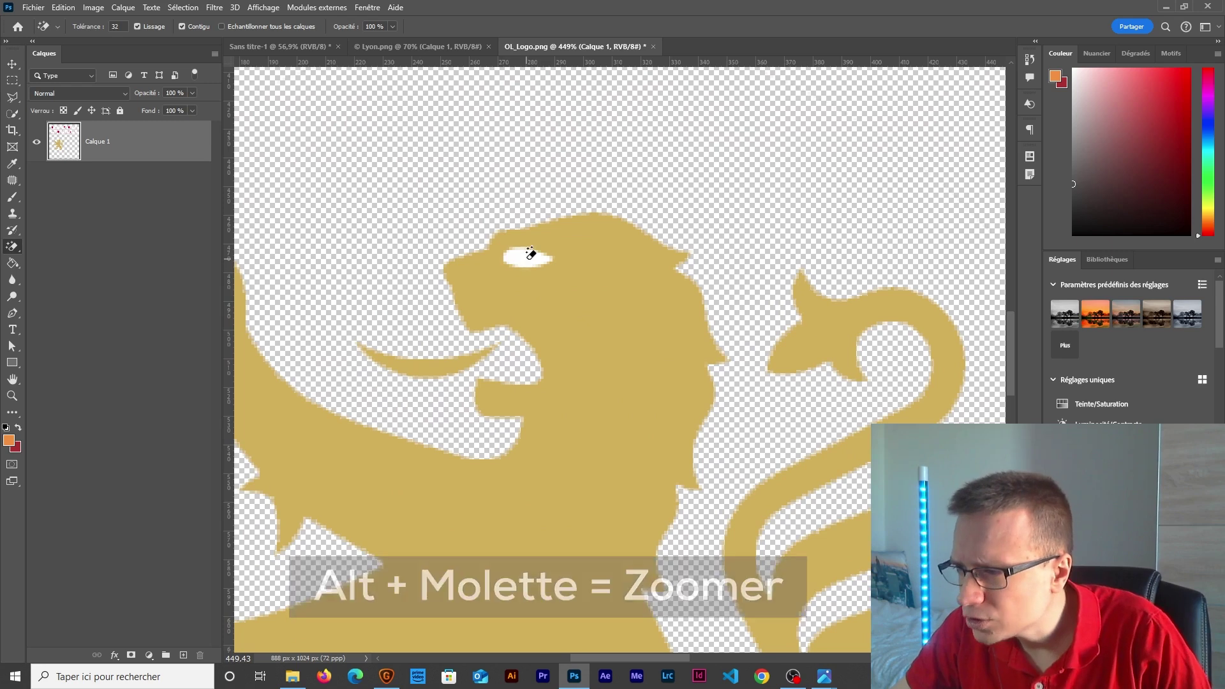
{"action": "scroll", "coordinate": [569, 411], "scroll_direction": "down", "scroll_amount": 10}
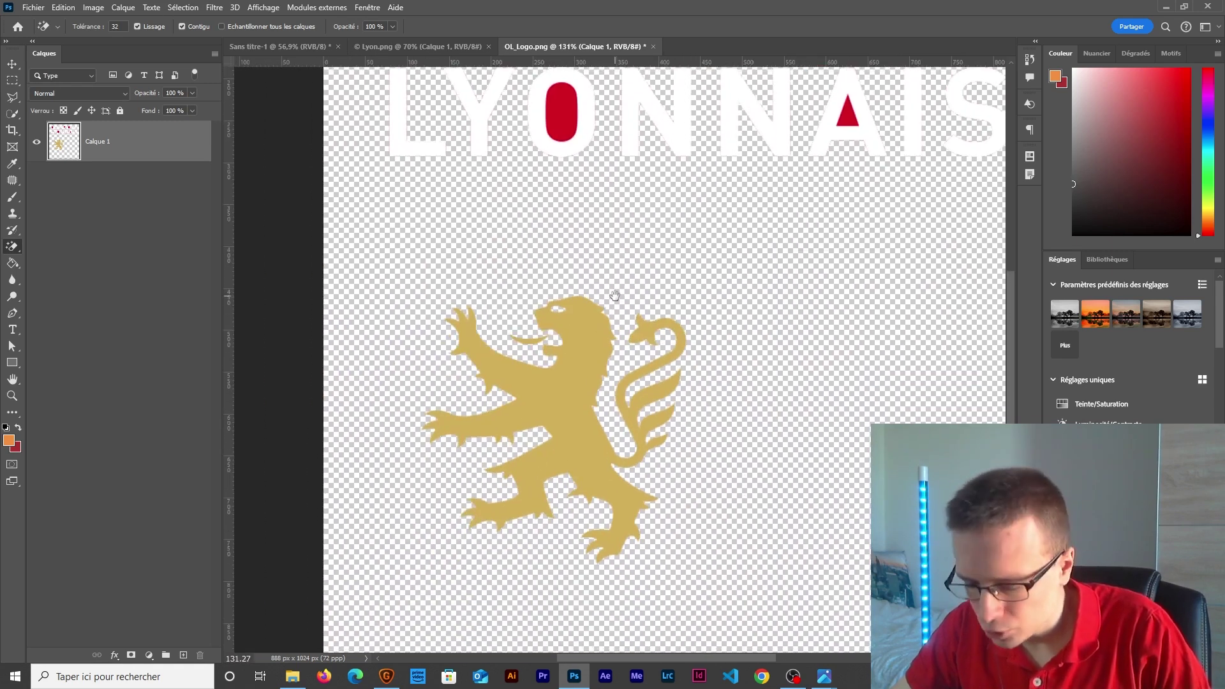
- Outline the whole lion with a closed Polygonal Lasso selection
{"action": "key", "text": "l"}
{"action": "left_click", "coordinate": [411, 495]}
{"action": "left_click", "coordinate": [492, 582]}
{"action": "left_click", "coordinate": [642, 574]}
{"action": "left_click", "coordinate": [679, 541]}
{"action": "left_click", "coordinate": [707, 419]}
{"action": "left_click", "coordinate": [706, 309]}
{"action": "left_click", "coordinate": [678, 279]}
{"action": "left_click", "coordinate": [614, 273]}
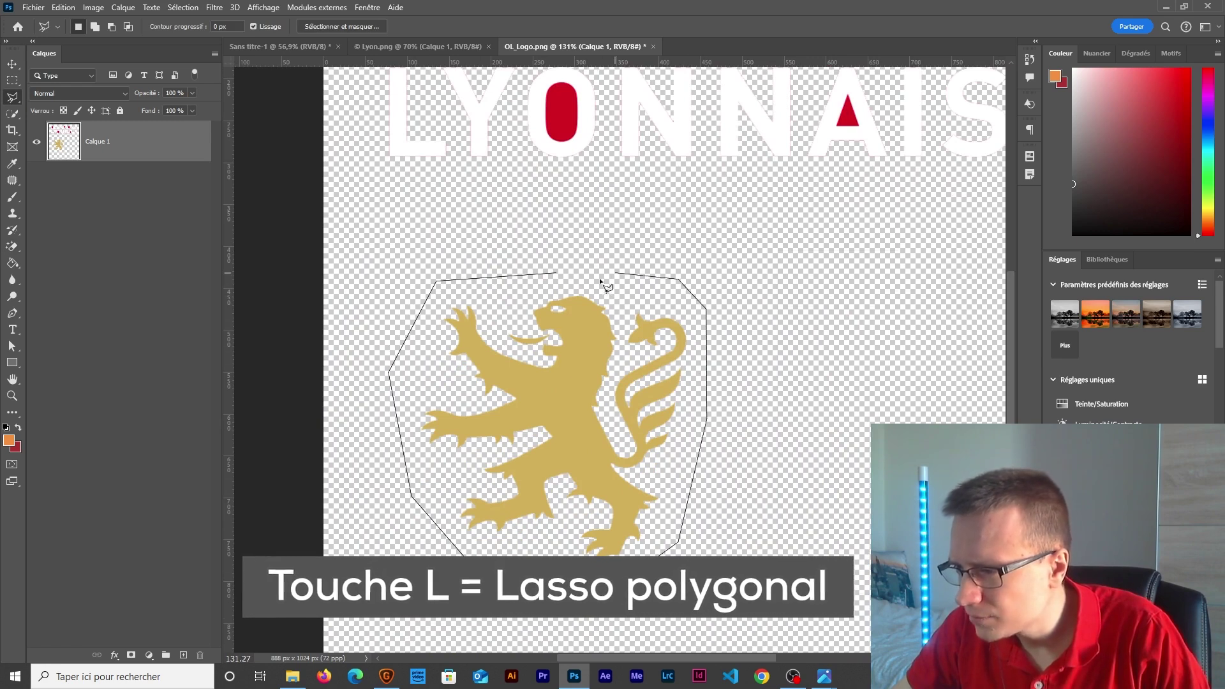
{"action": "left_click", "coordinate": [559, 274]}
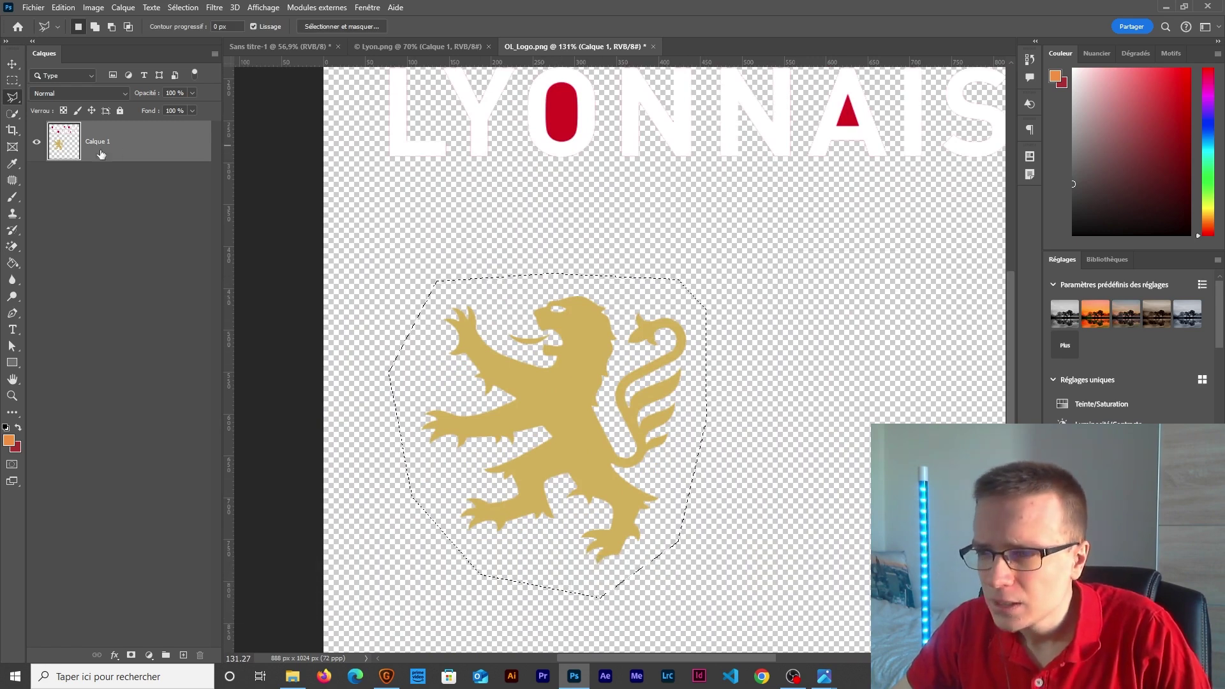
- Copy the selected lion to a new layer, name it Motif_OL, and hide the Calque 1 layer
{"action": "key", "text": "ctrl+j"}
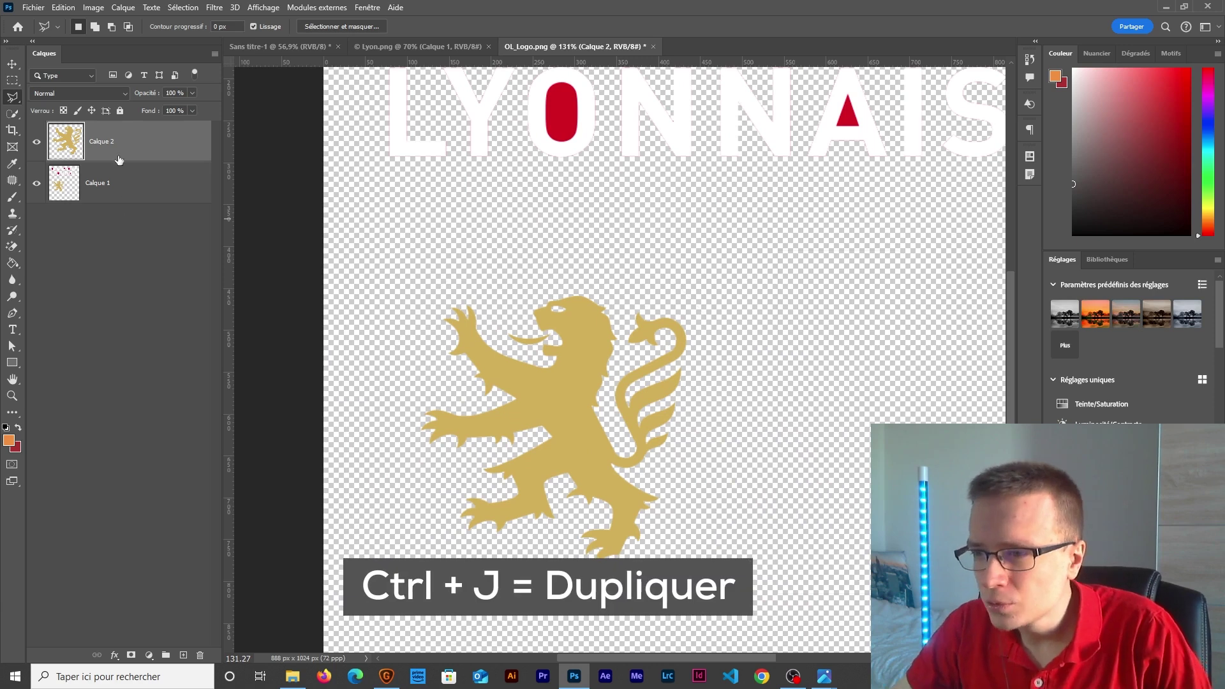
{"action": "key", "text": "BackSpace"}
{"action": "type", "text": "Motif O"}
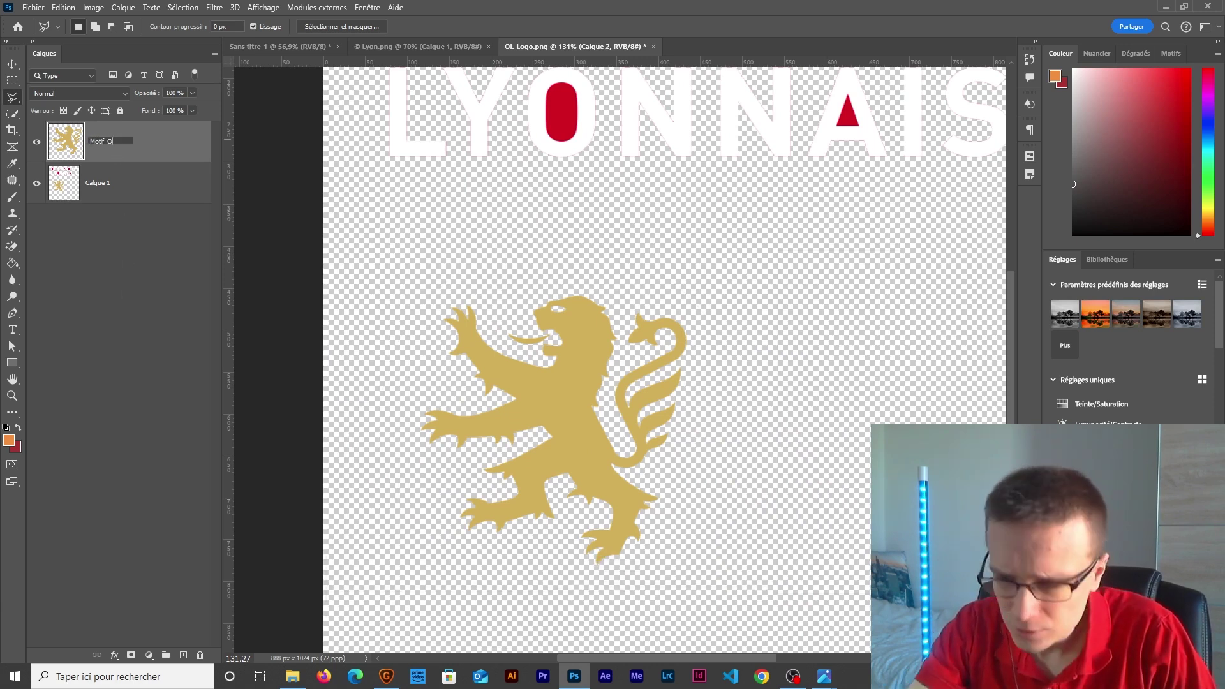
{"action": "left_click", "coordinate": [36, 183]}
{"action": "scroll", "coordinate": [589, 389], "scroll_direction": "down", "scroll_amount": 3}
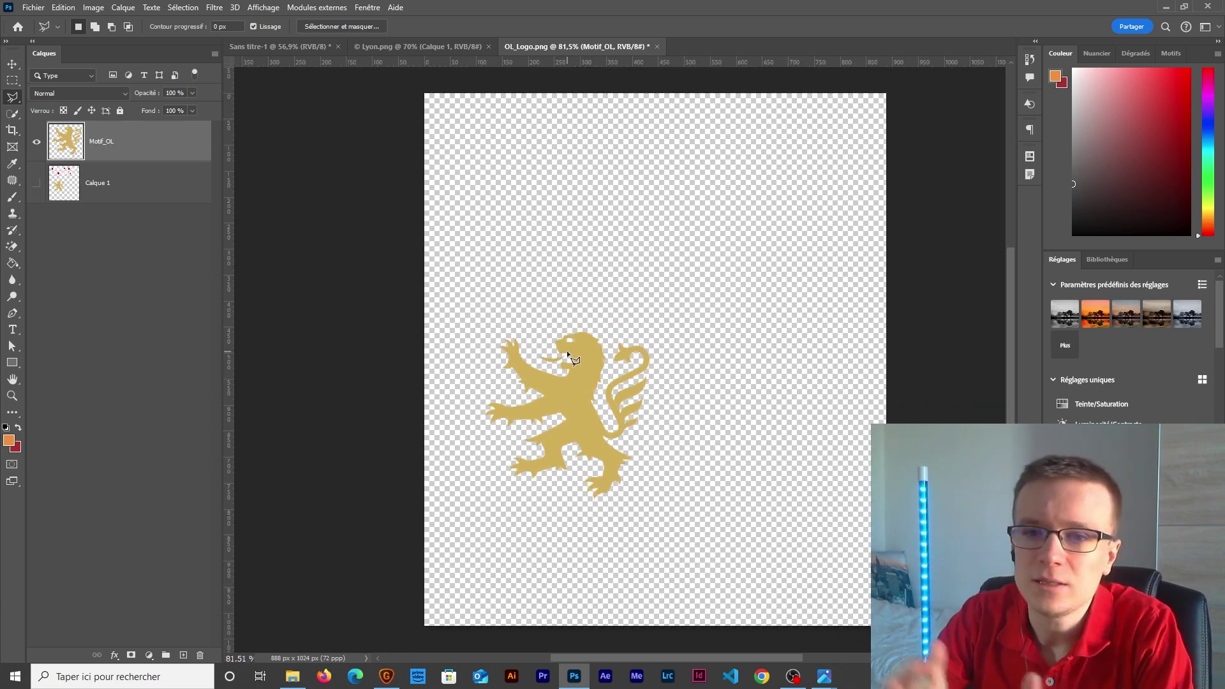
- Create a new 100 x 100 px document at 300 pixels per inch
{"action": "left_click", "coordinate": [34, 7]}
{"action": "left_click", "coordinate": [38, 20]}
{"action": "left_click", "coordinate": [347, 273]}
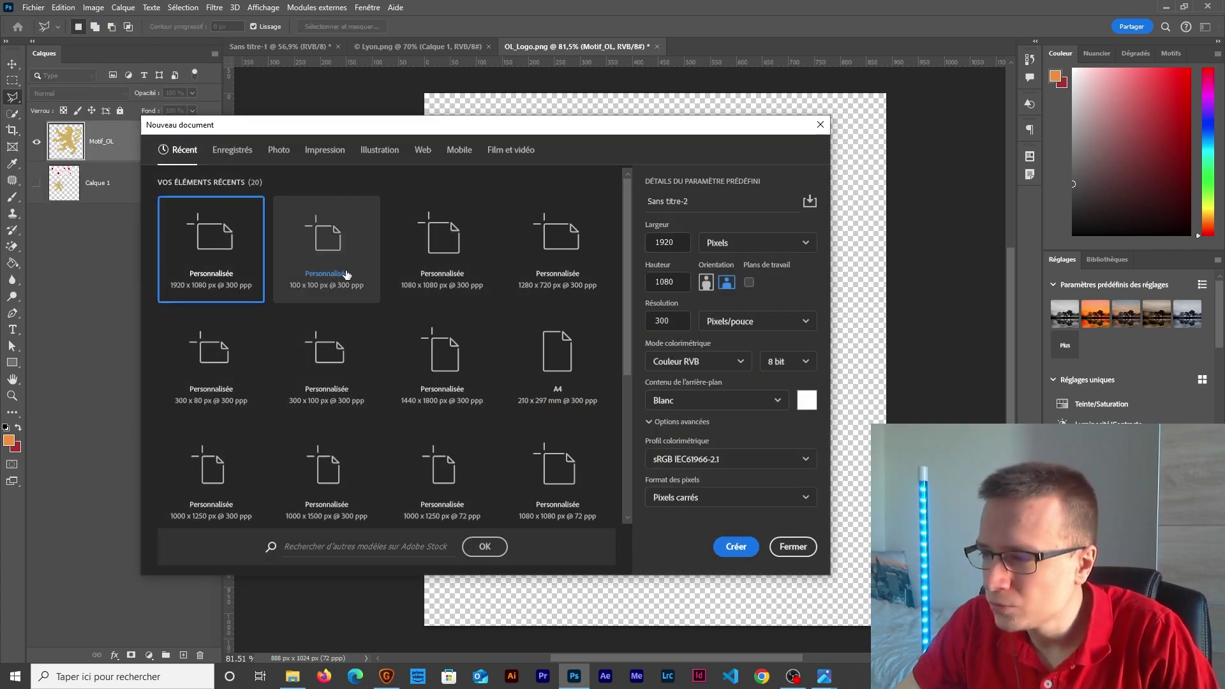
{"action": "left_click", "coordinate": [735, 547]}
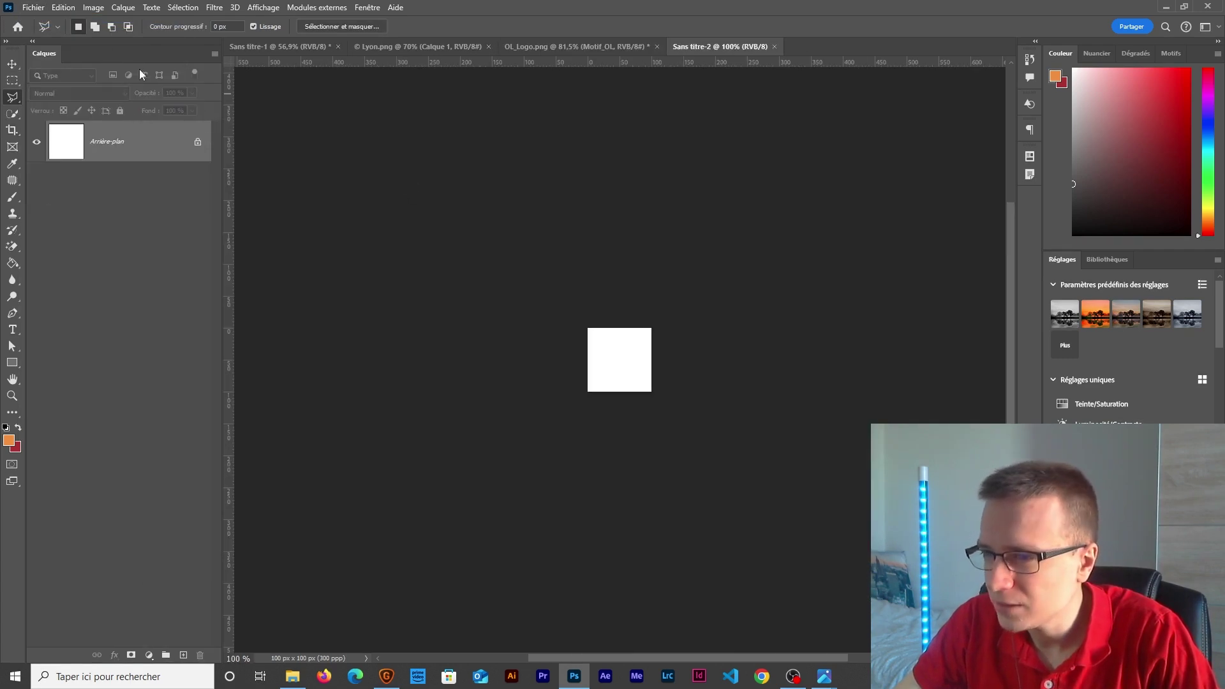
{"action": "left_click", "coordinate": [33, 7]}
{"action": "left_click", "coordinate": [47, 22]}
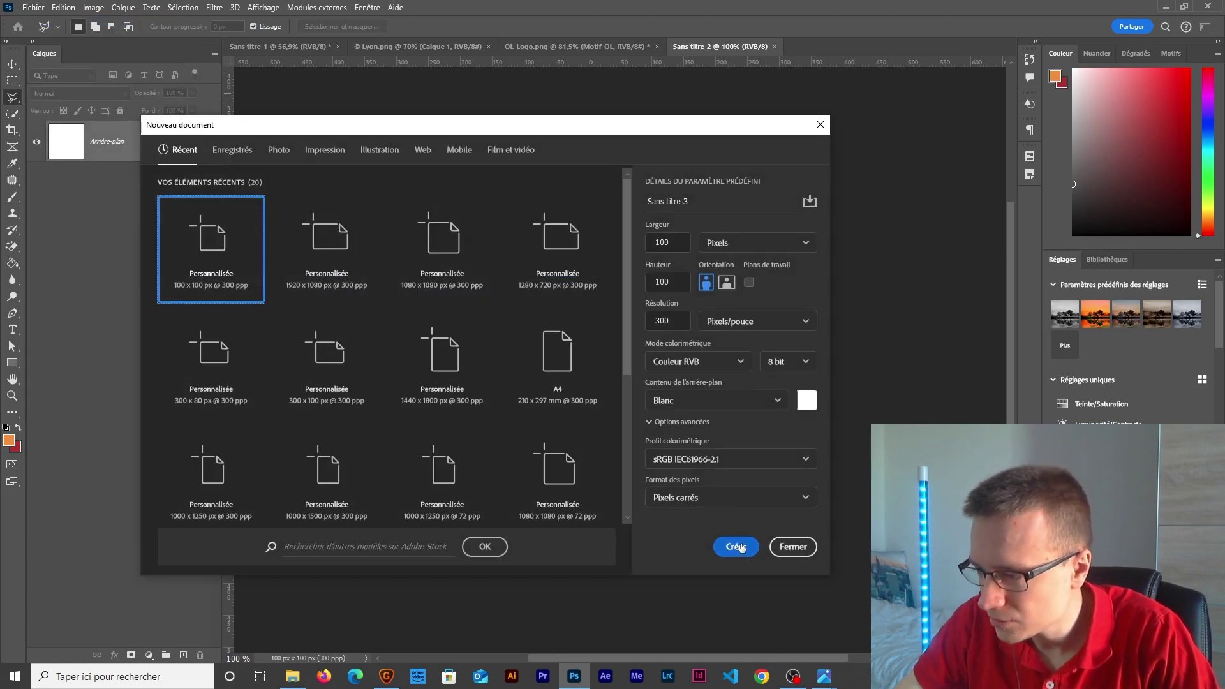
{"action": "left_click", "coordinate": [793, 547]}
- Convert the background to a normal layer, add an empty layer, and delete the white layer
{"action": "double_click", "coordinate": [146, 147]}
{"action": "left_click", "coordinate": [742, 201]}
{"action": "left_click", "coordinate": [184, 654]}
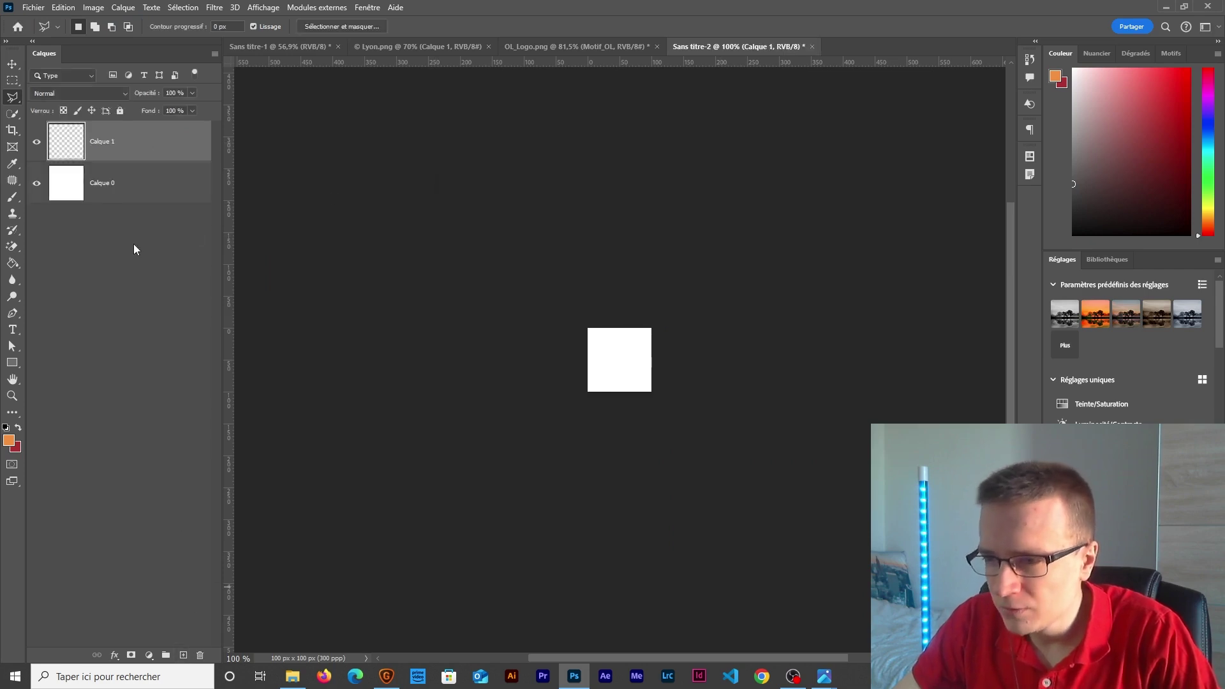
{"action": "left_click", "coordinate": [125, 187]}
{"action": "left_click", "coordinate": [200, 655]}
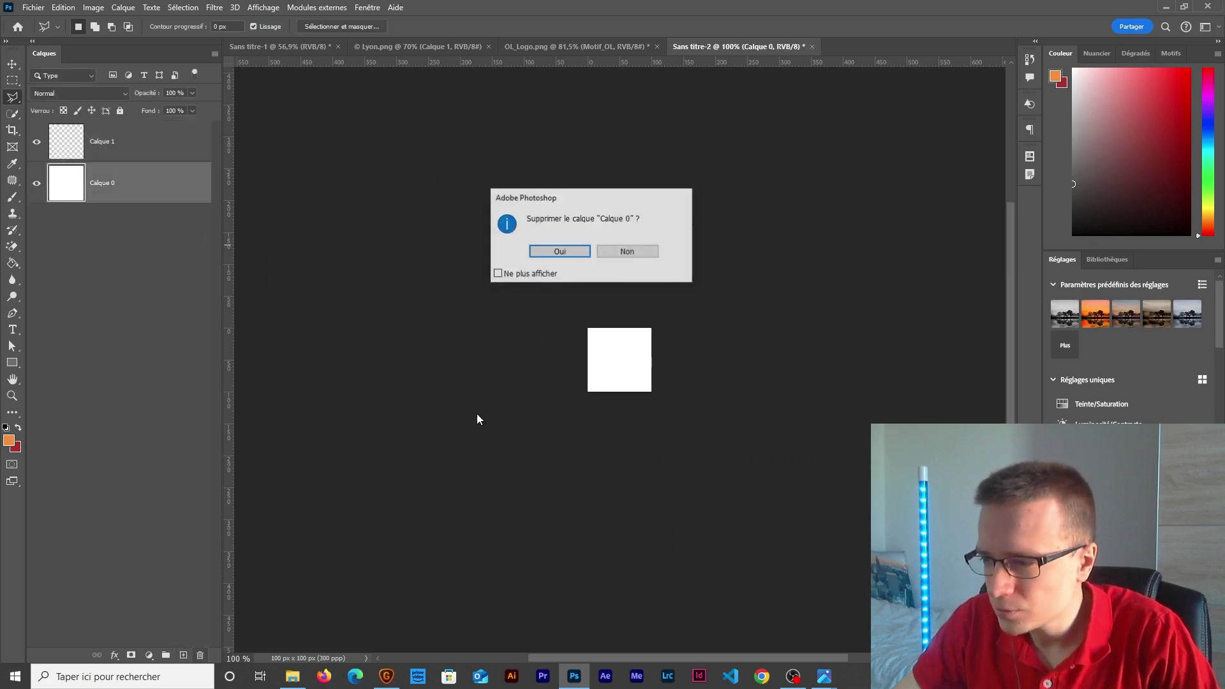
{"action": "left_click", "coordinate": [566, 253]}
- Copy the Motif_OL lion layer from OL_Logo.png into the new 100 x 100 px document
{"action": "left_click", "coordinate": [610, 47]}
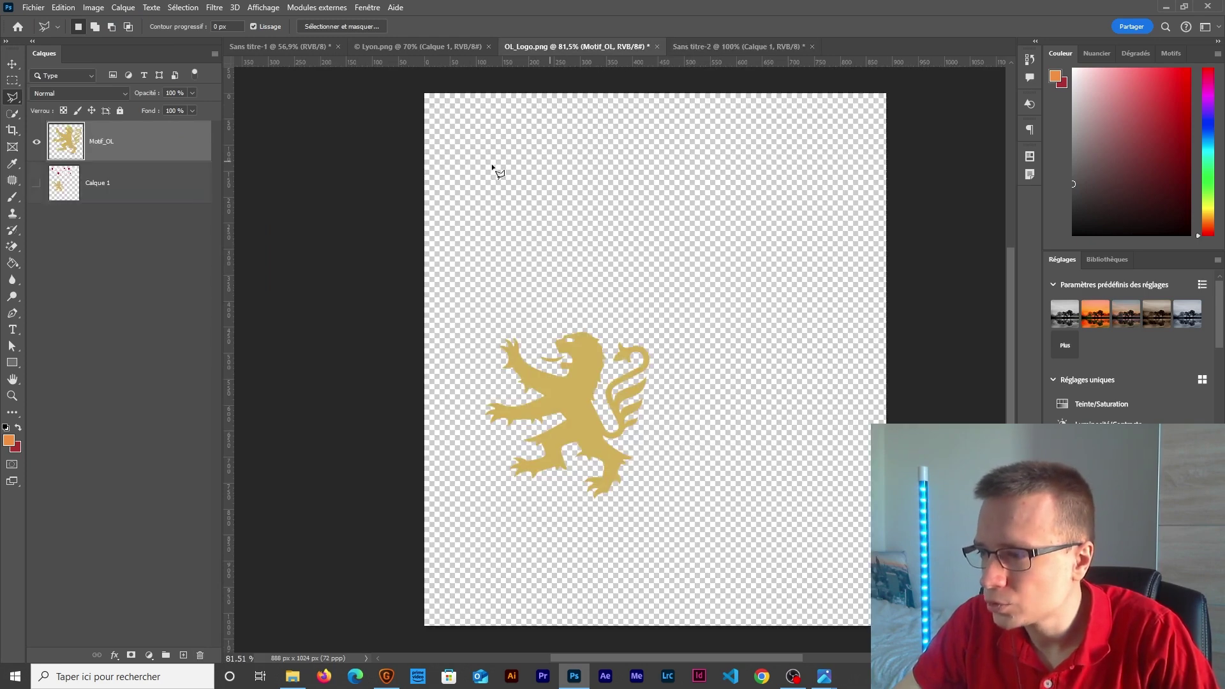
{"action": "left_click", "coordinate": [12, 66]}
{"action": "left_click_drag", "start_coordinate": [573, 382], "coordinate": [753, 44]}
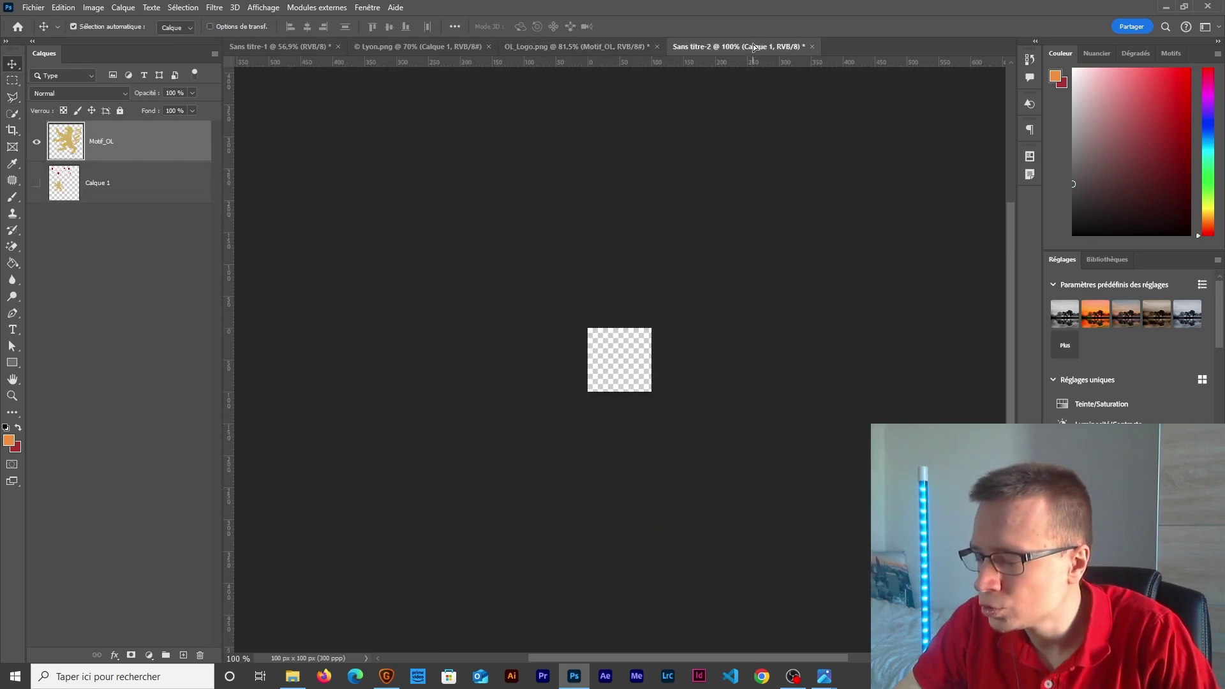
{"action": "left_click_drag", "start_coordinate": [635, 359], "coordinate": [648, 415]}
{"action": "scroll", "coordinate": [641, 388], "scroll_direction": "up", "scroll_amount": 5}
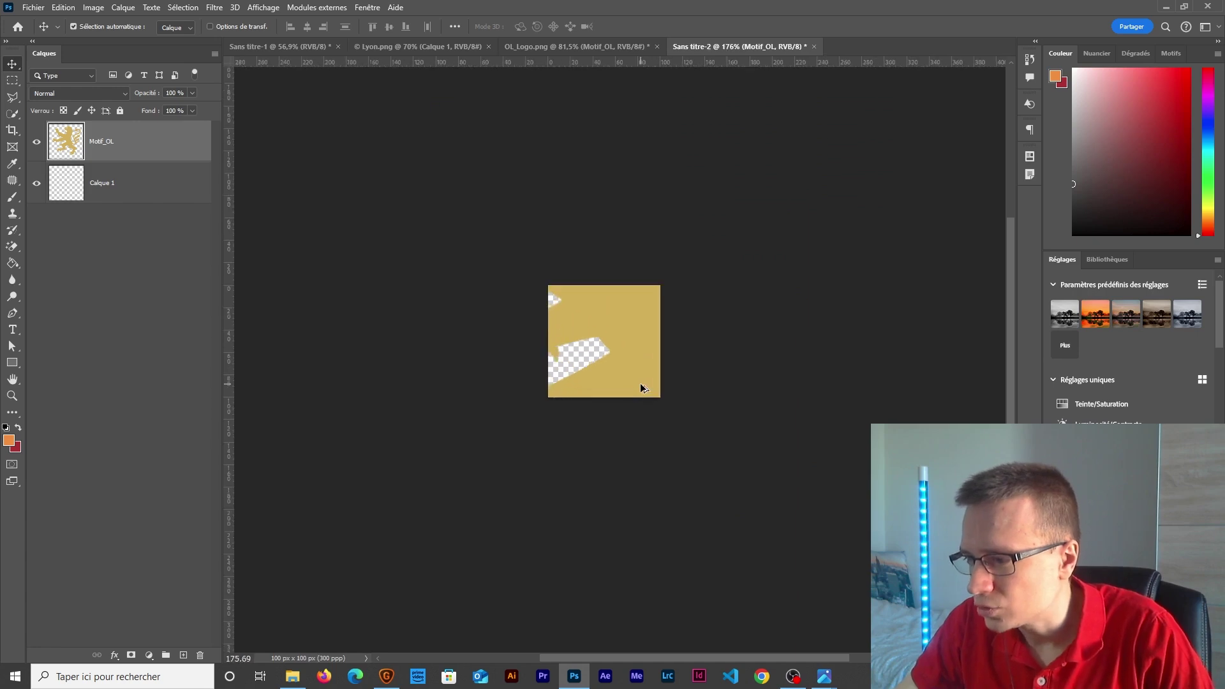
- Scale the oversized Motif_OL lion down proportionally to fit inside the 100 x 100 px canvas and reposition it near the centre
{"action": "scroll", "coordinate": [640, 383], "scroll_direction": "up", "scroll_amount": 2}
{"action": "key", "text": "ctrl+t"}
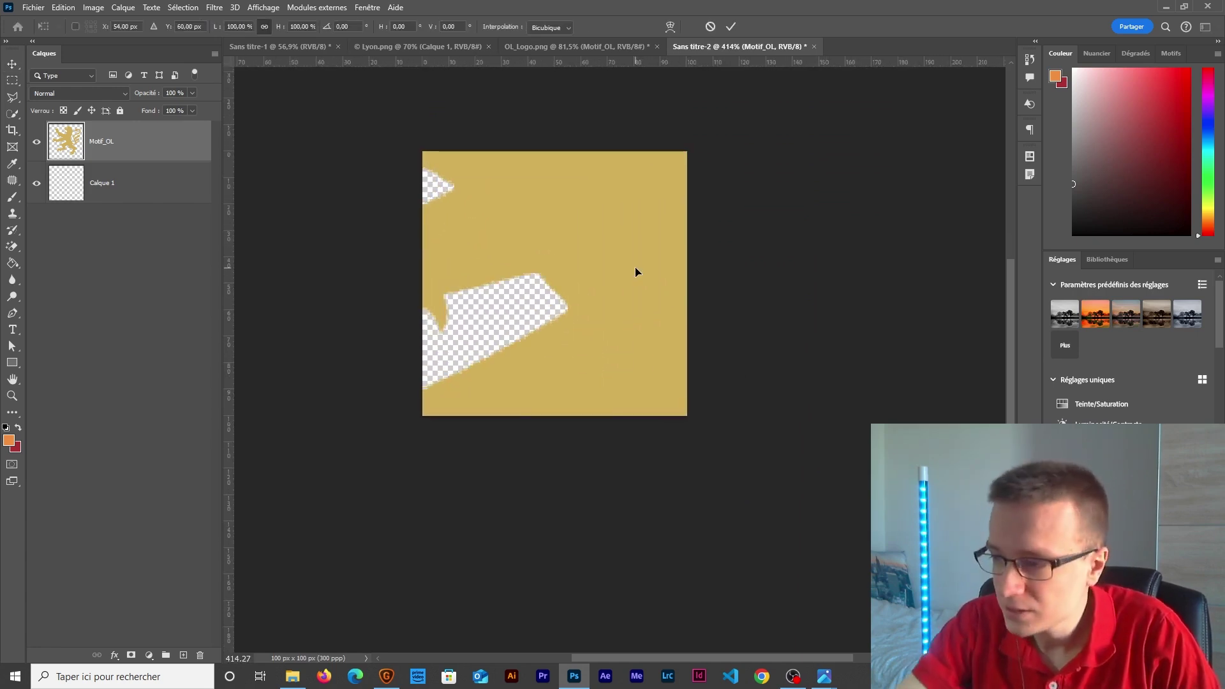
{"action": "scroll", "coordinate": [632, 291], "scroll_direction": "down", "scroll_amount": 4}
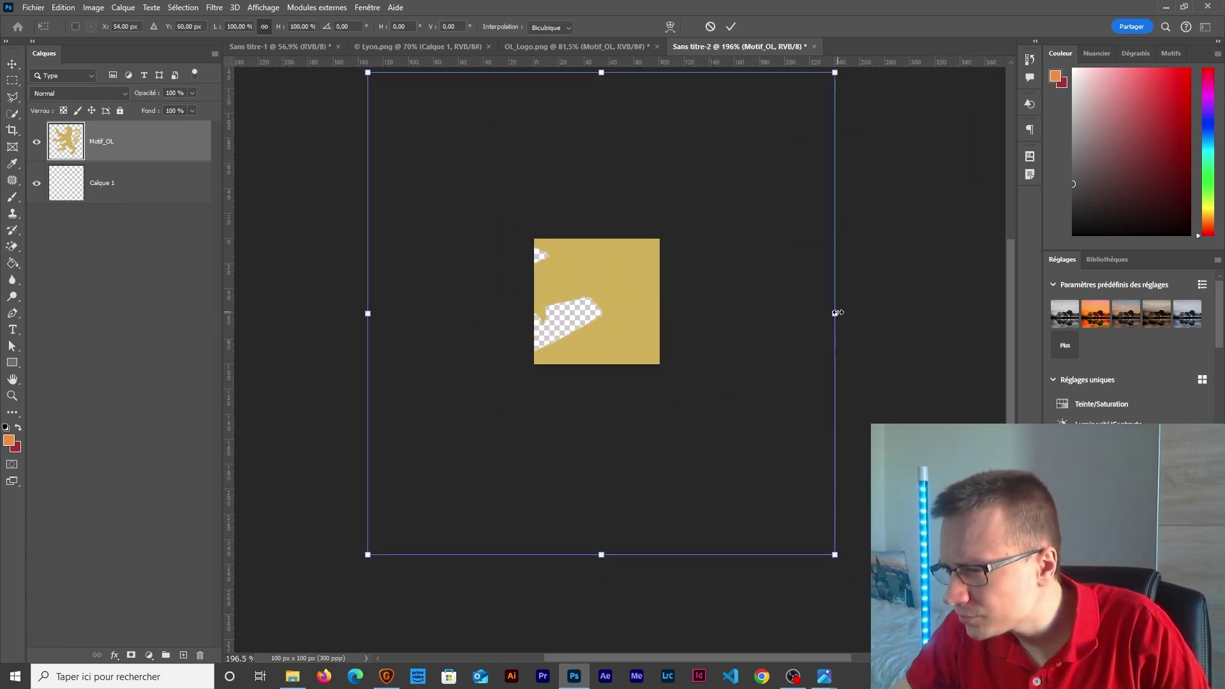
{"action": "left_click_drag", "start_coordinate": [834, 314], "coordinate": [598, 306]}
{"action": "scroll", "coordinate": [599, 306], "scroll_direction": "up", "scroll_amount": 5}
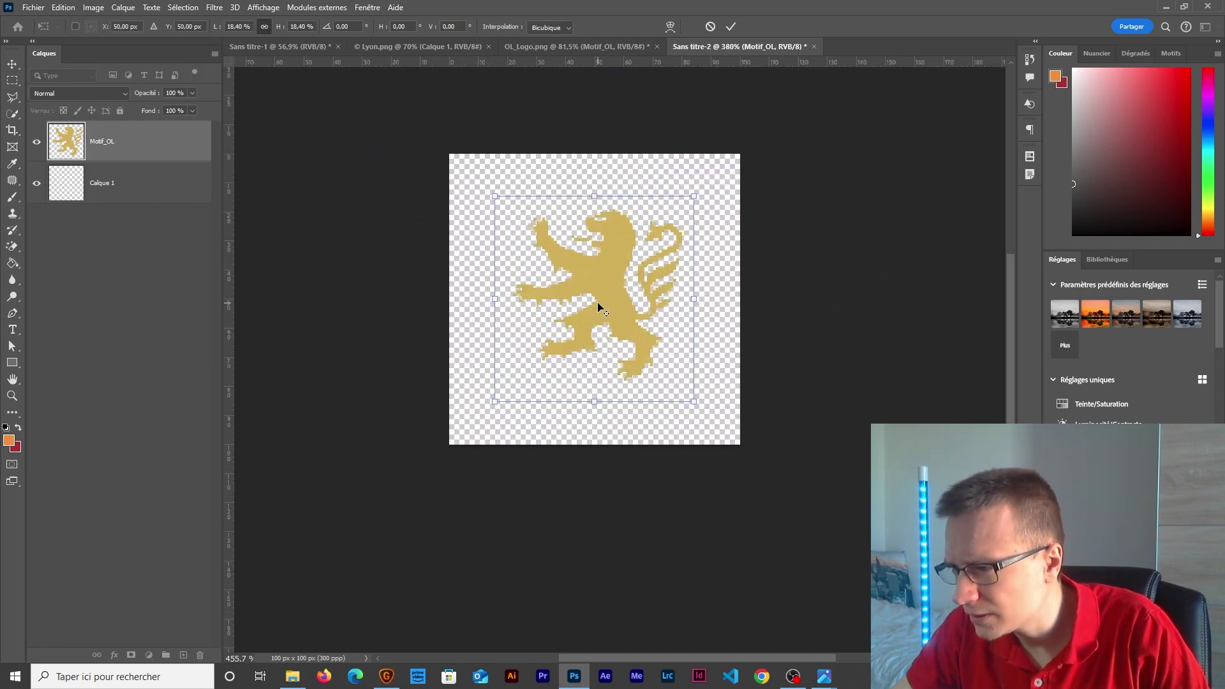
{"action": "left_click_drag", "start_coordinate": [718, 291], "coordinate": [689, 292]}
{"action": "key", "text": "Return"}
{"action": "left_click_drag", "start_coordinate": [600, 283], "coordinate": [596, 293]}
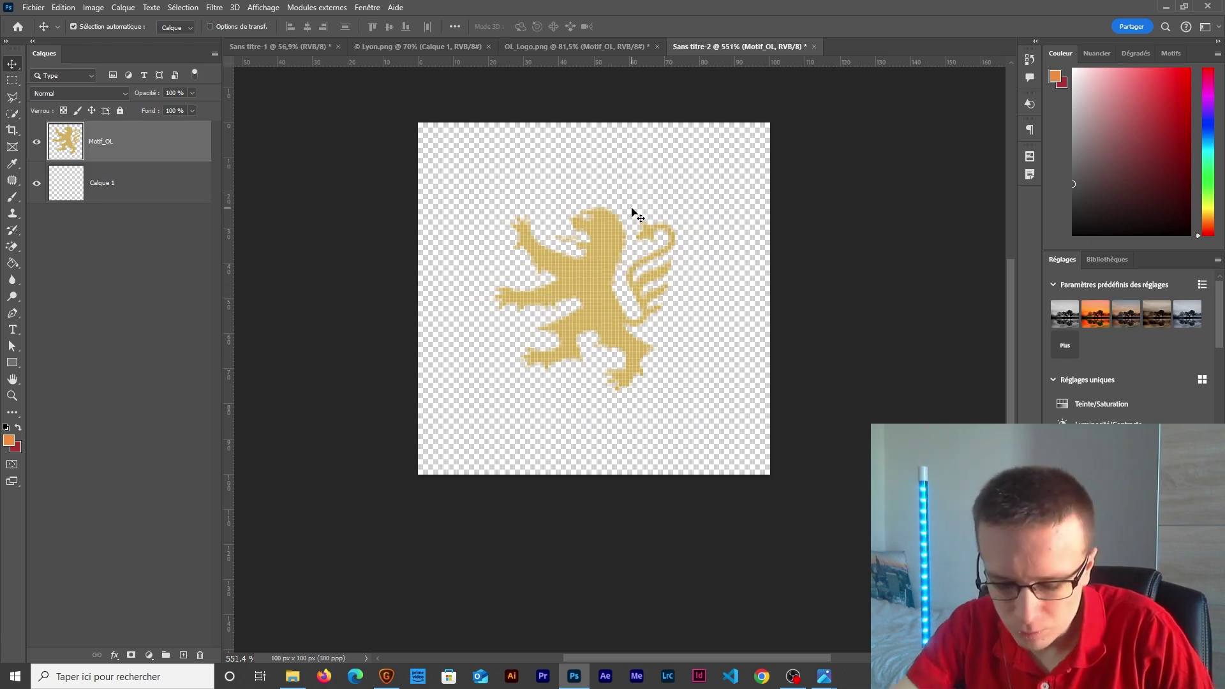
- Shrink the lion to about 91% of its size and move it back towards the middle of the canvas
{"action": "key", "text": "ctrl+t"}
{"action": "left_click_drag", "start_coordinate": [691, 193], "coordinate": [684, 208]}
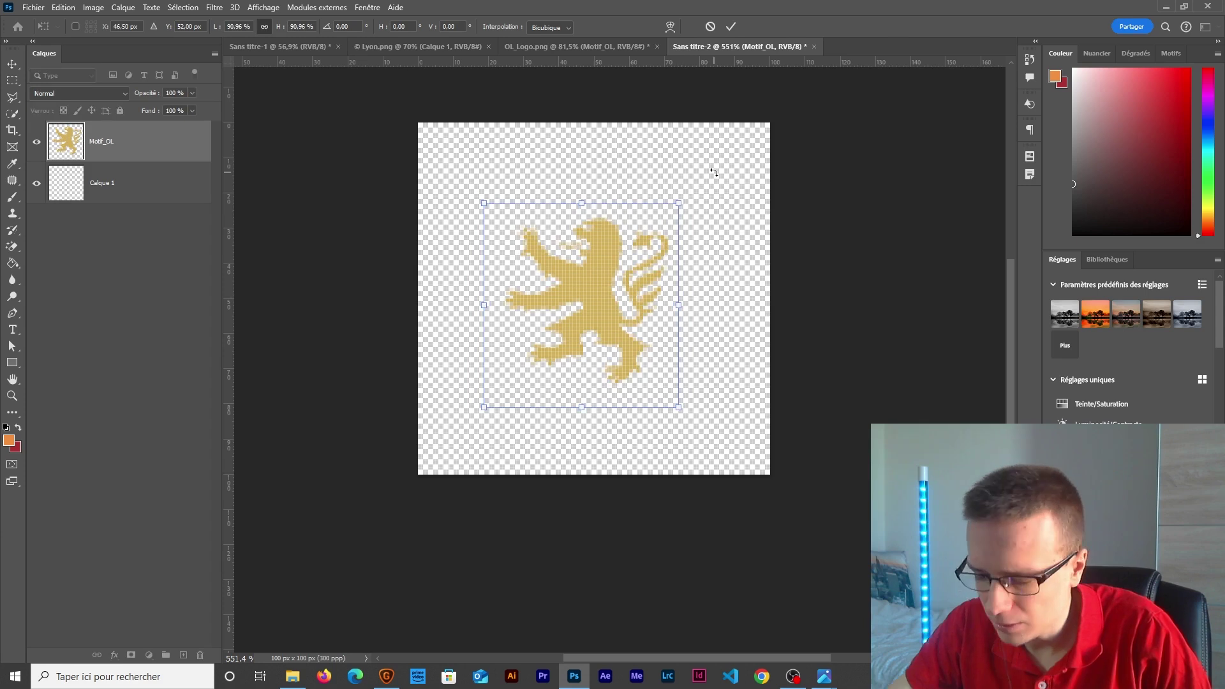
{"action": "key", "text": "Return"}
{"action": "left_click_drag", "start_coordinate": [591, 302], "coordinate": [597, 305]}
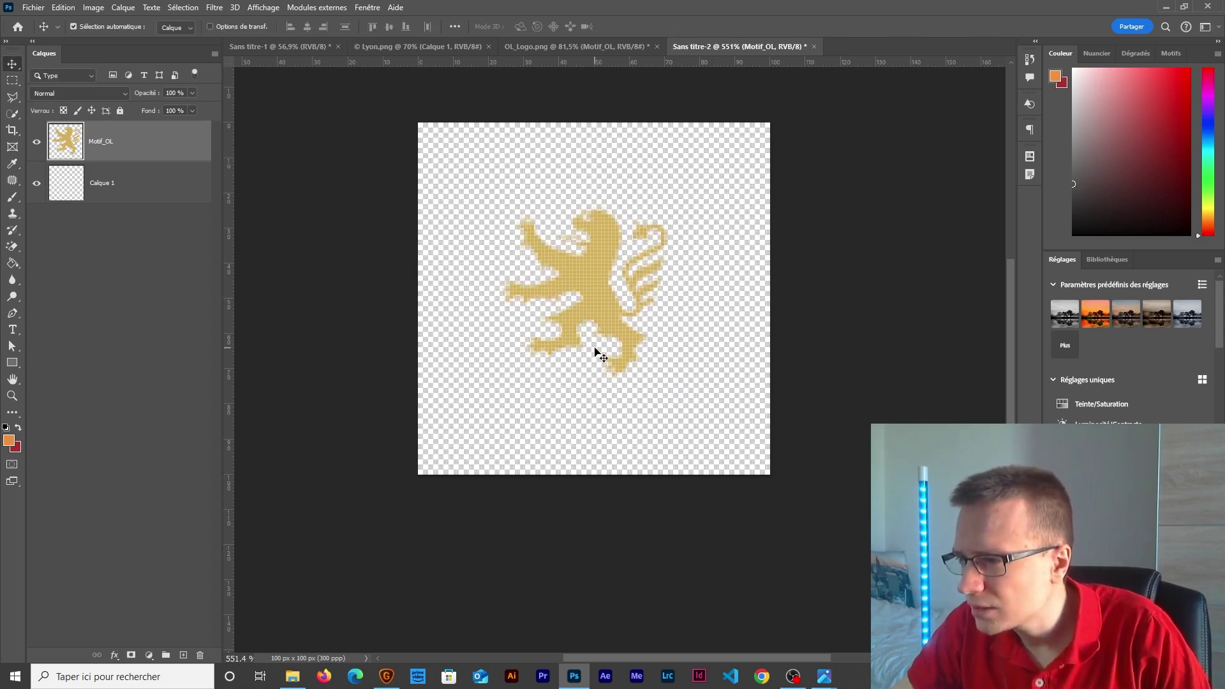
- Enlarge the lion to about 107% around its centre, and enlarge it slightly again to leave moderate margins
{"action": "key", "text": "ctrl+t"}
{"action": "left_click_drag", "start_coordinate": [677, 202], "coordinate": [692, 189]}
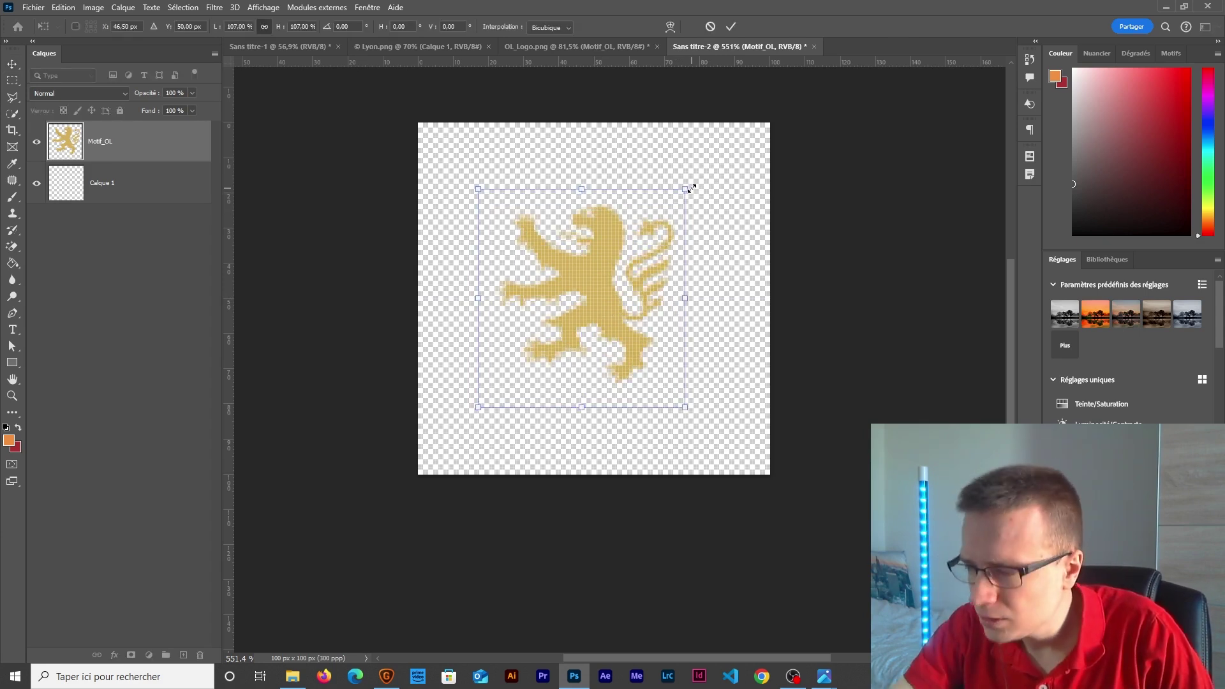
{"action": "key", "text": "Return"}
{"action": "scroll", "coordinate": [681, 375], "scroll_direction": "down", "scroll_amount": 2, "text": "alt"}
{"action": "scroll", "coordinate": [681, 375], "scroll_direction": "up", "scroll_amount": 3}
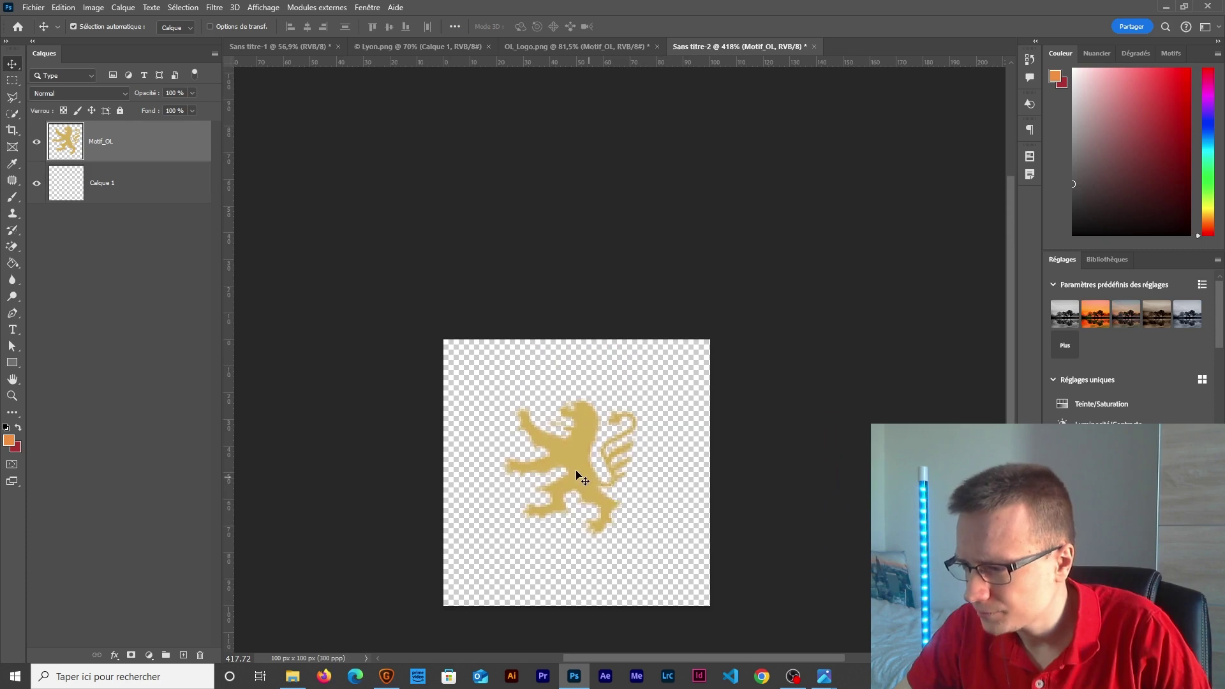
{"action": "key", "text": "ctrl+t"}
{"action": "left_click_drag", "start_coordinate": [643, 391], "coordinate": [649, 391]}
{"action": "key", "text": "Return"}
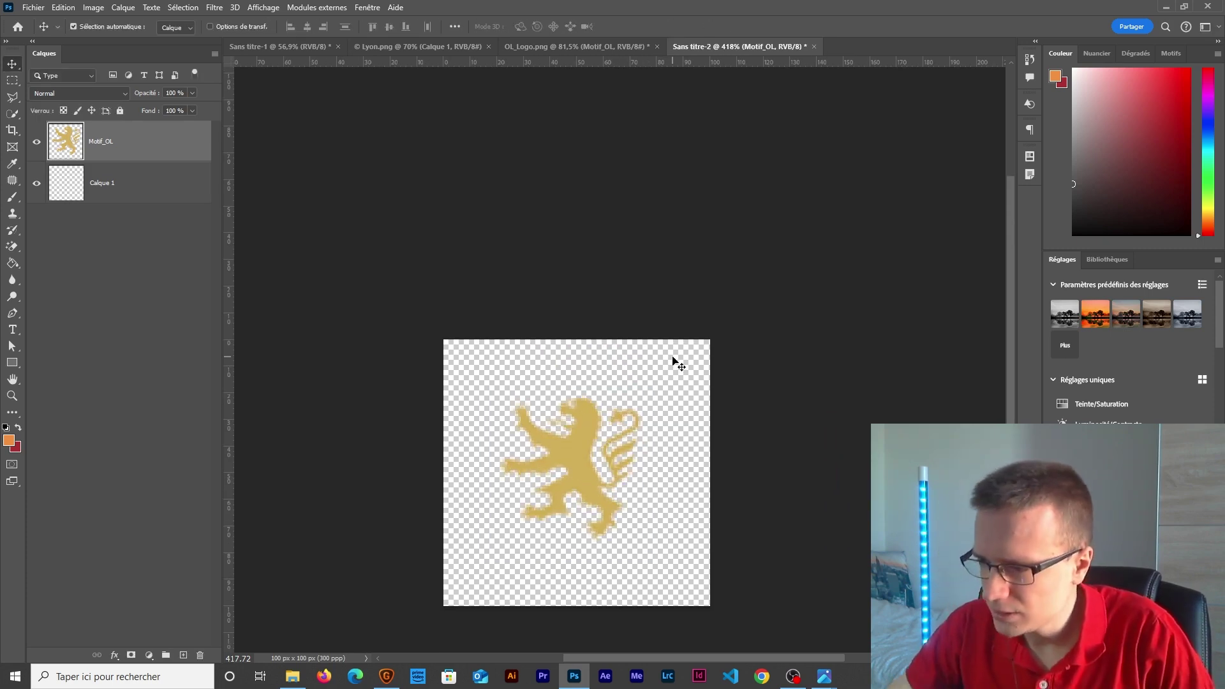
- Define the lion tile as a reusable pattern with a name starting with OL_Mo
{"action": "scroll", "coordinate": [667, 373], "scroll_direction": "down", "scroll_amount": 2}
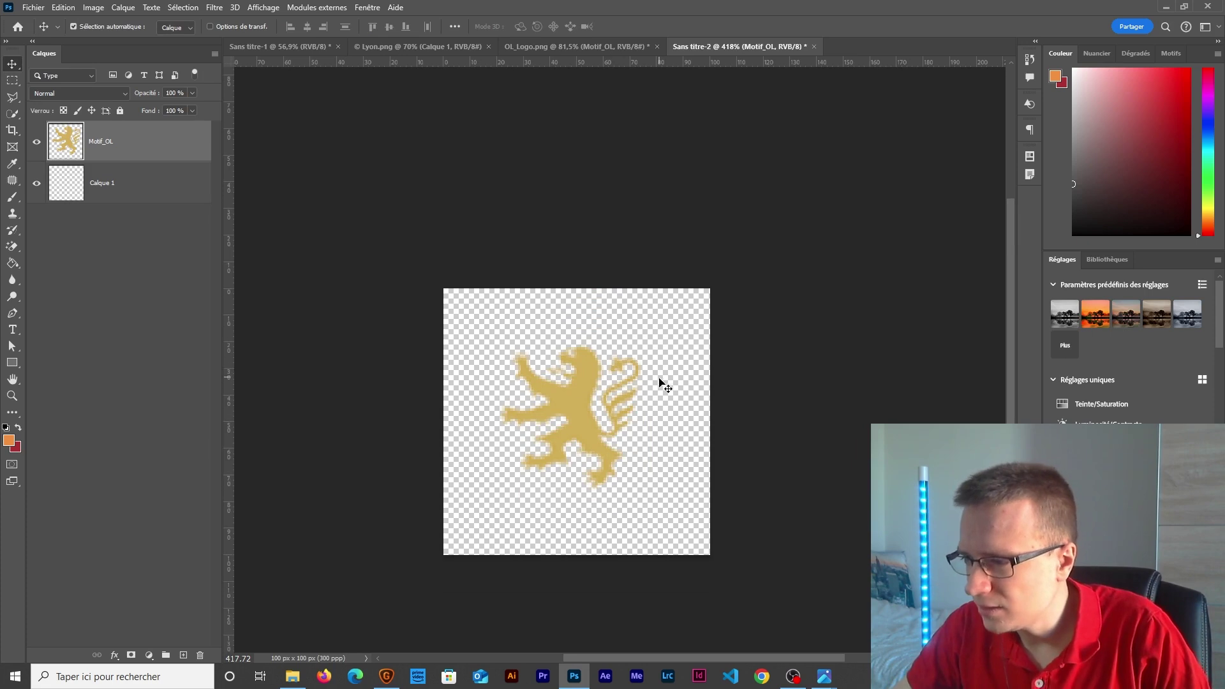
{"action": "left_click", "coordinate": [64, 8]}
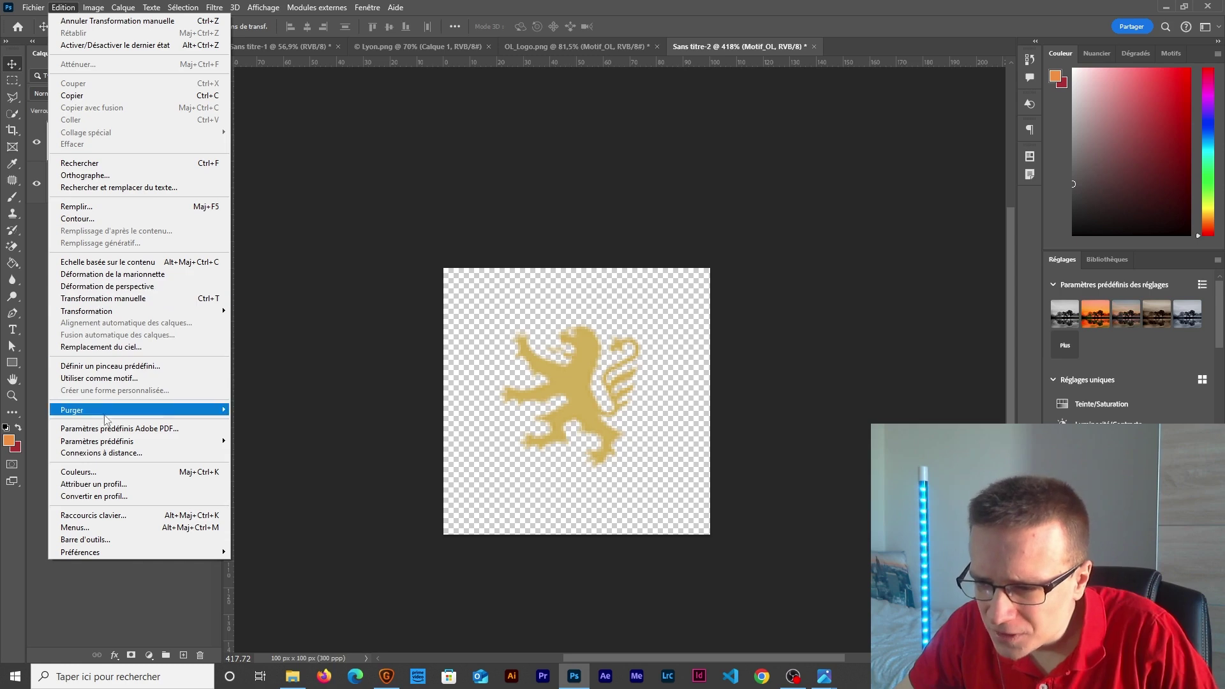
{"action": "left_click", "coordinate": [99, 378]}
{"action": "type", "text": "O"}
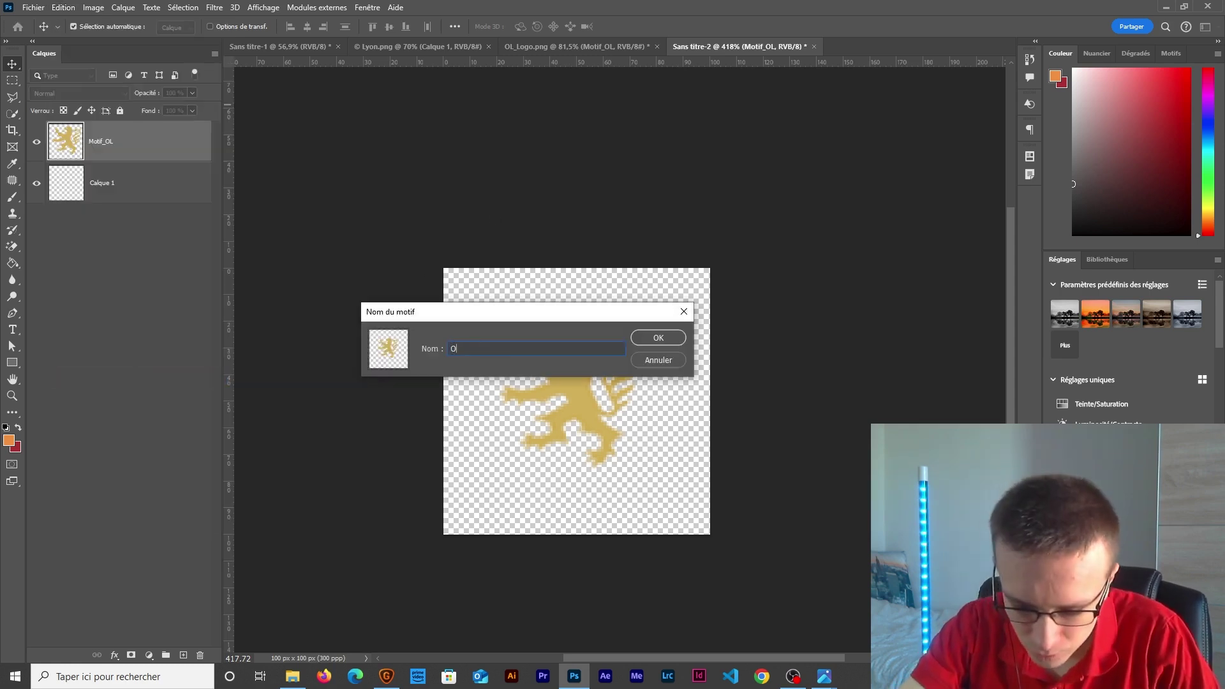
{"action": "type", "text": "L_Lion"}
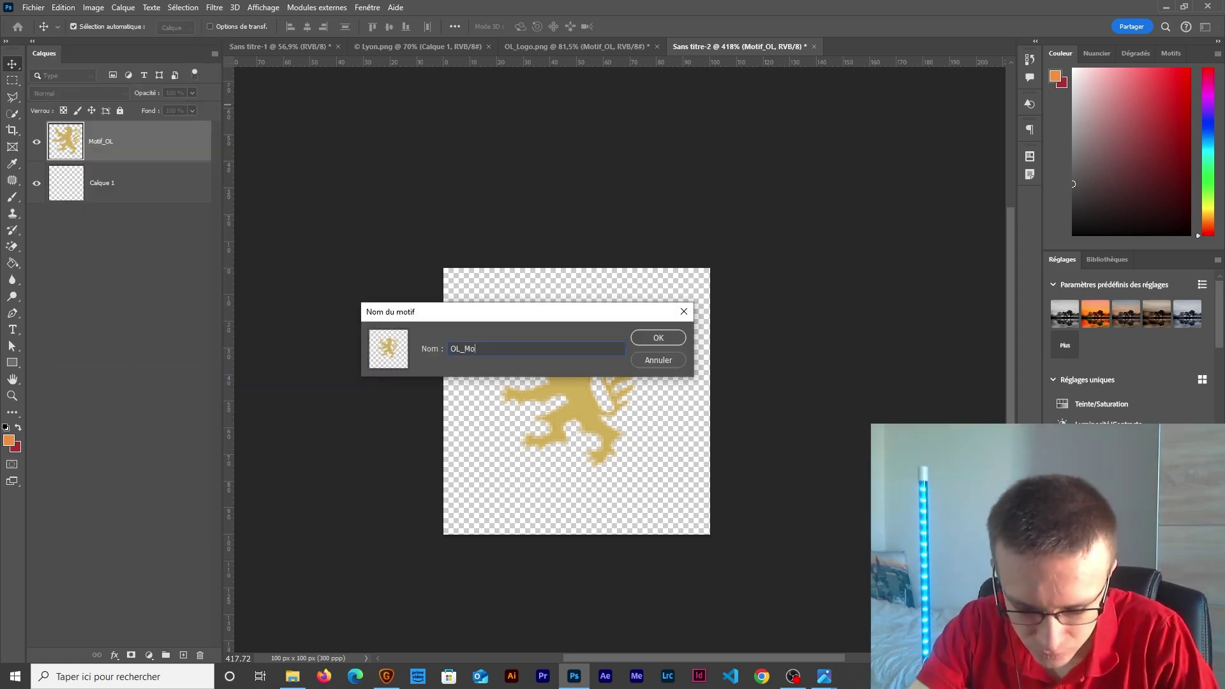
{"action": "key", "text": "Return"}
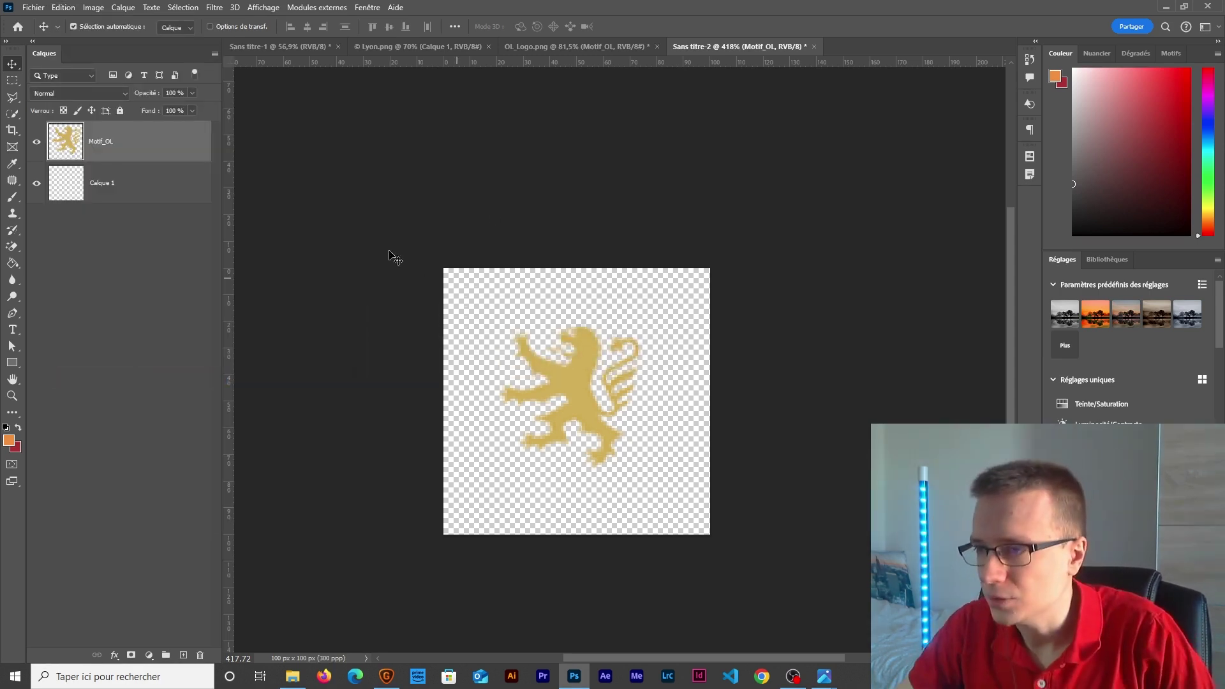
- In the Sans titre-1 poster document, group the Calque 1 and Form_Yellow layers inside the FX group
{"action": "left_click", "coordinate": [278, 45]}
{"action": "left_click", "coordinate": [51, 160]}
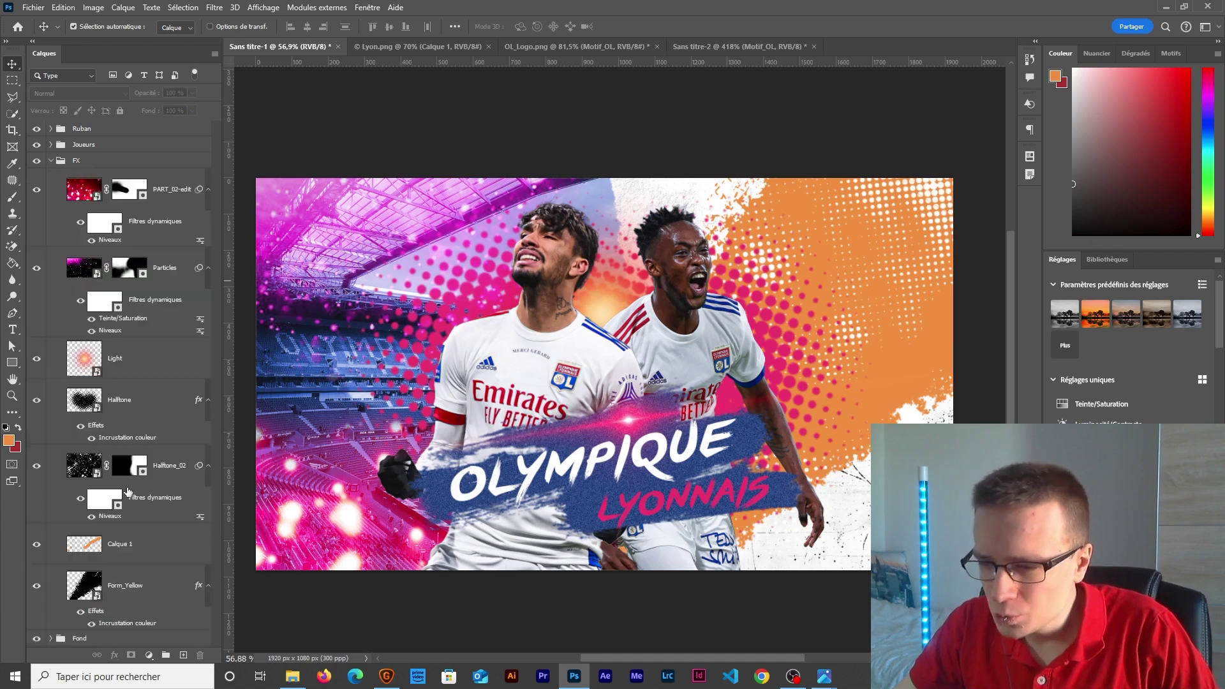
{"action": "left_click", "coordinate": [135, 596]}
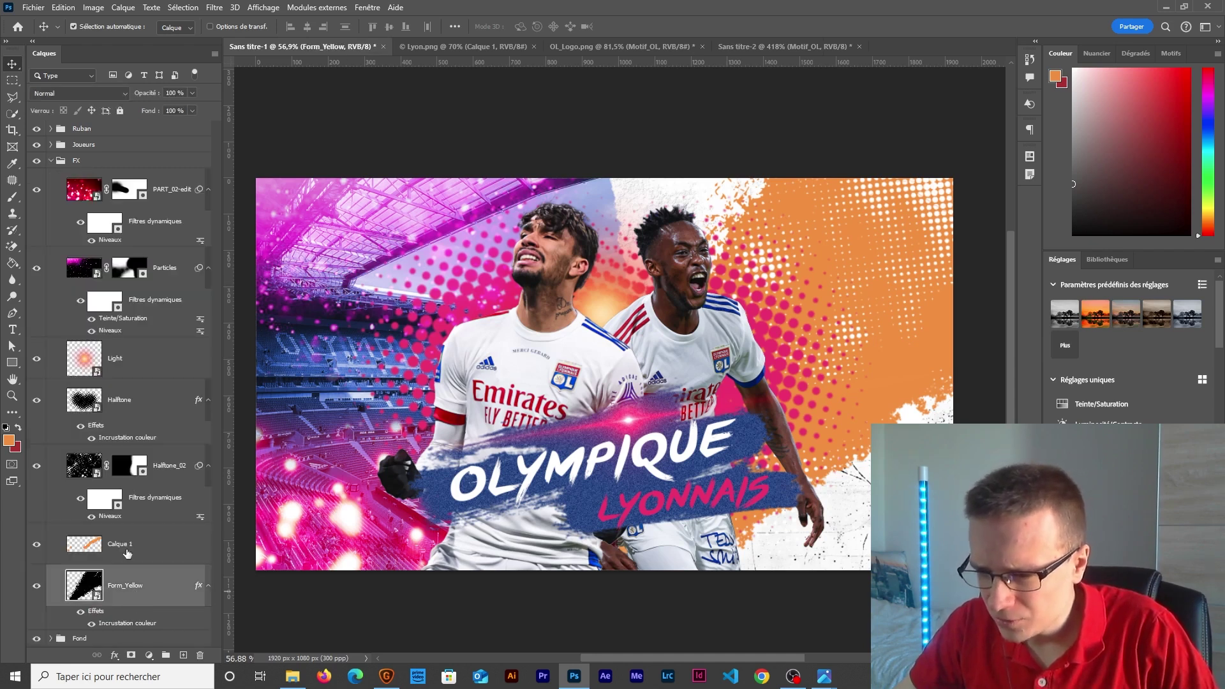
{"action": "left_click", "coordinate": [138, 549]}
{"action": "left_click", "coordinate": [136, 585], "text": "shift"}
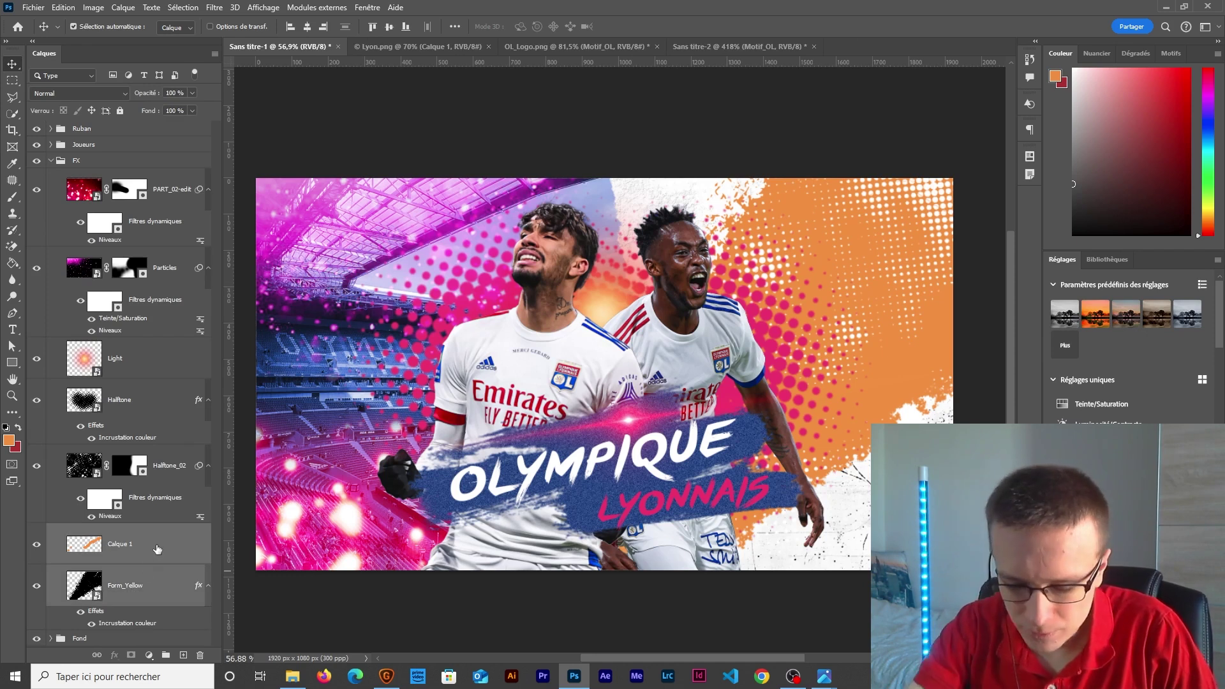
{"action": "key", "text": "ctrl+g"}
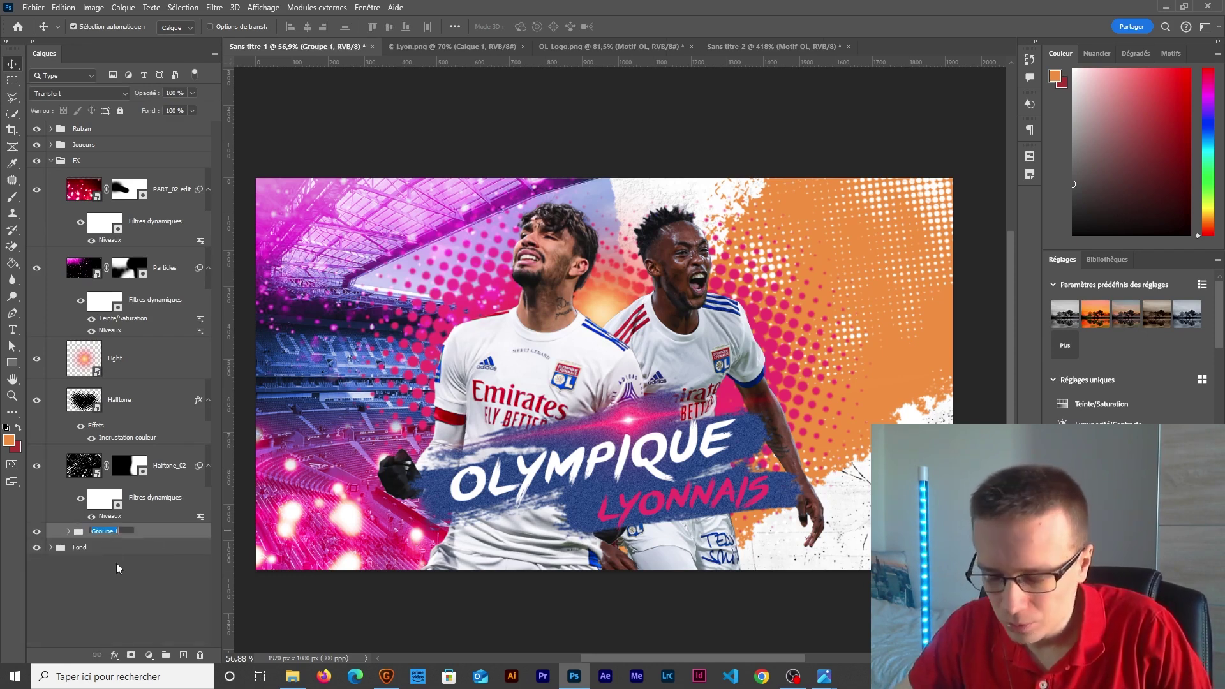
- Convert the new group to a smart object, check its contents, and name the smart object Form_Yellow
{"action": "right_click", "coordinate": [141, 537]}
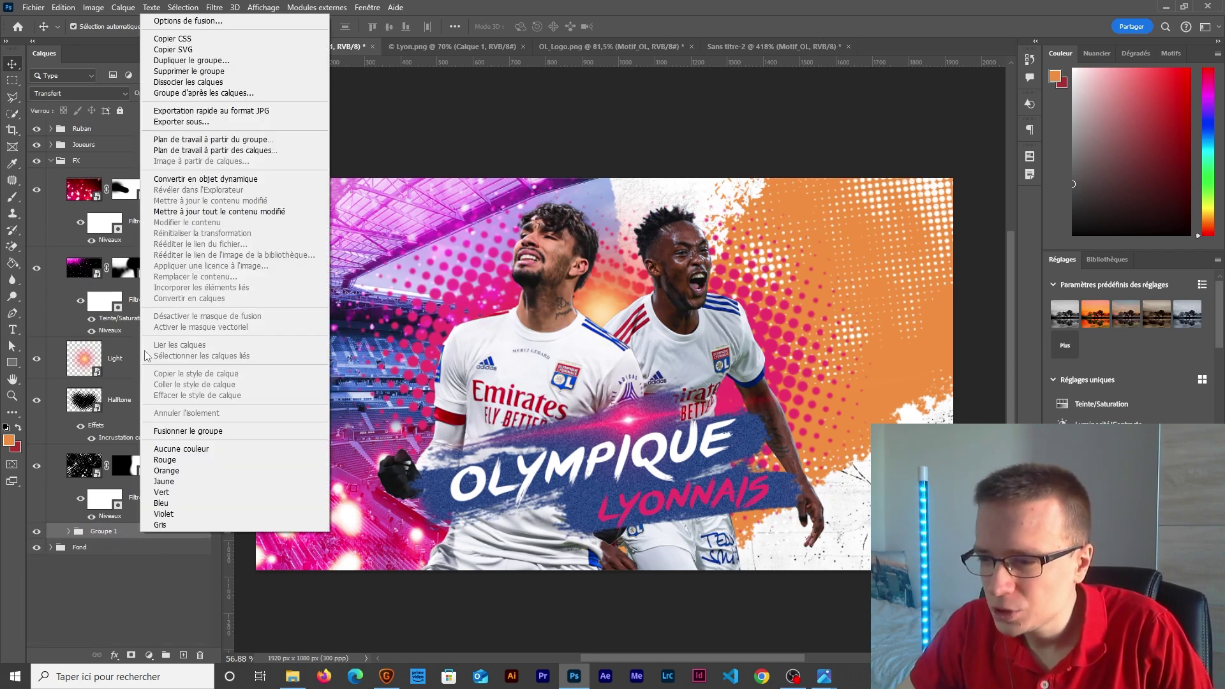
{"action": "left_click", "coordinate": [189, 180]}
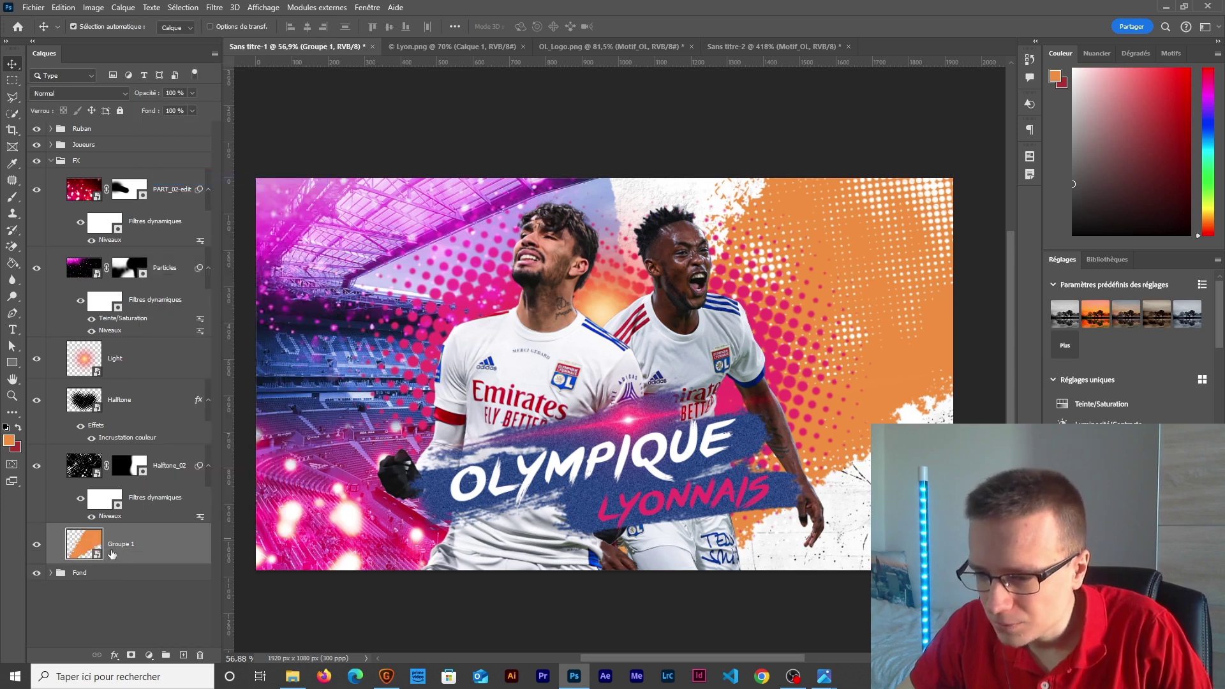
{"action": "double_click", "coordinate": [82, 545]}
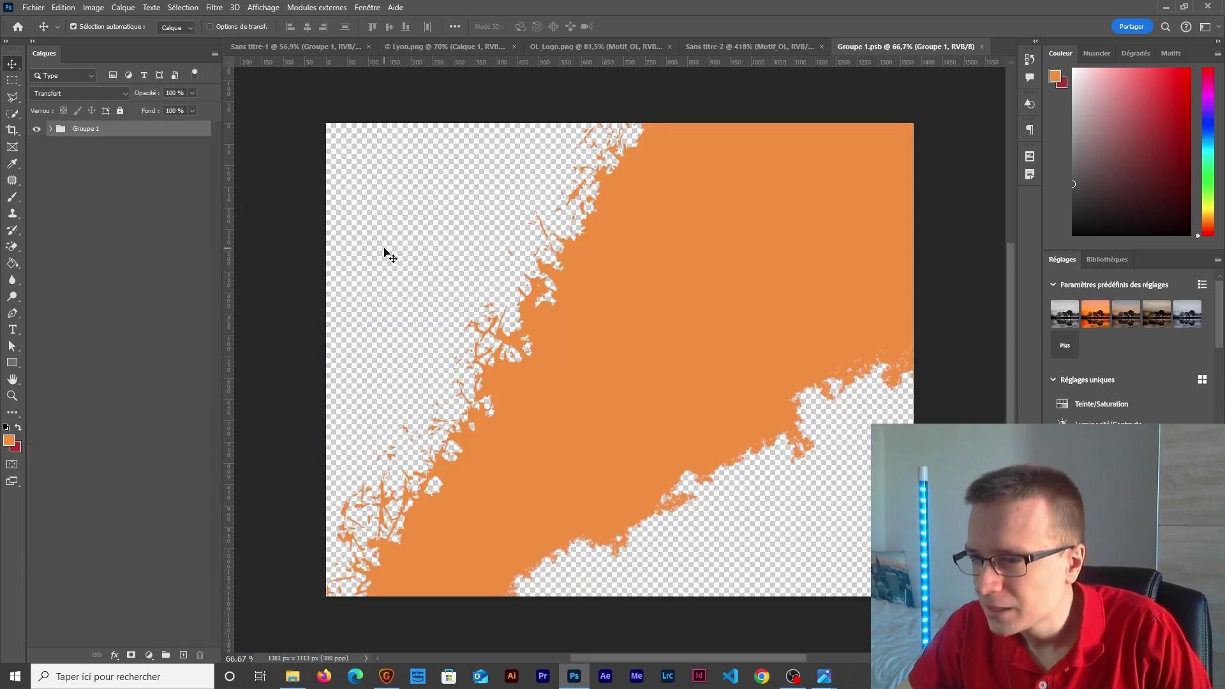
{"action": "left_click", "coordinate": [50, 129]}
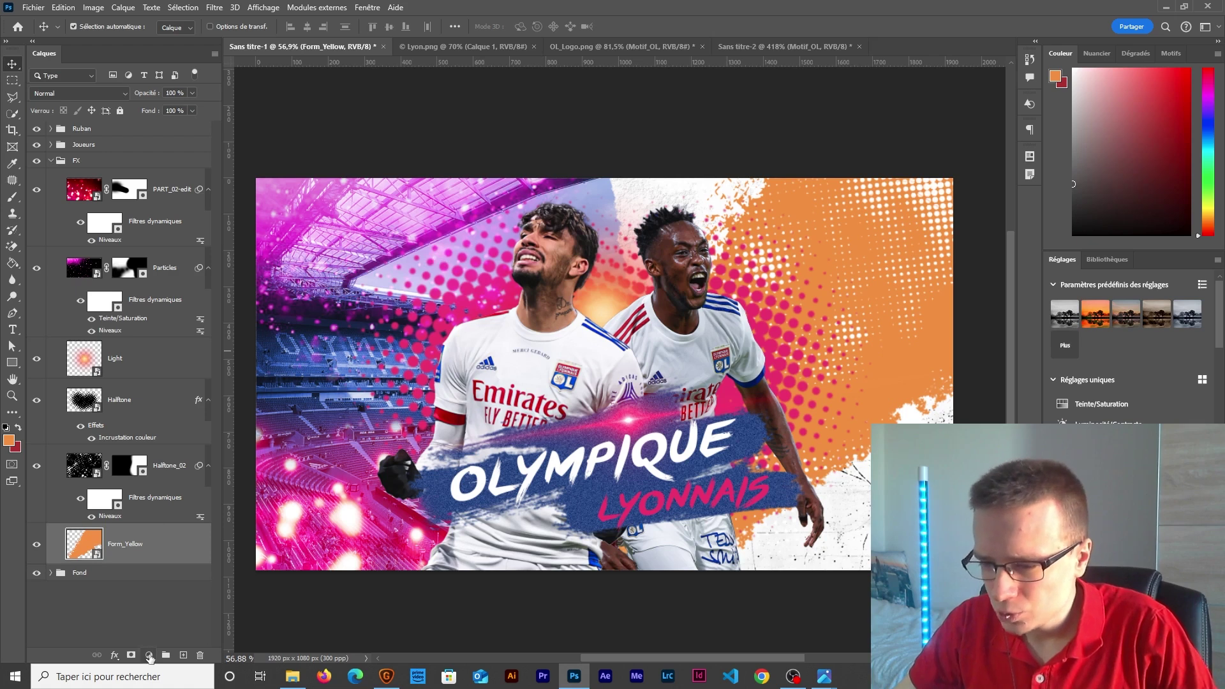
- Add a pattern fill layer above Form_Yellow using the newly defined gold lion pattern
{"action": "left_click", "coordinate": [149, 656]}
{"action": "left_click", "coordinate": [191, 452]}
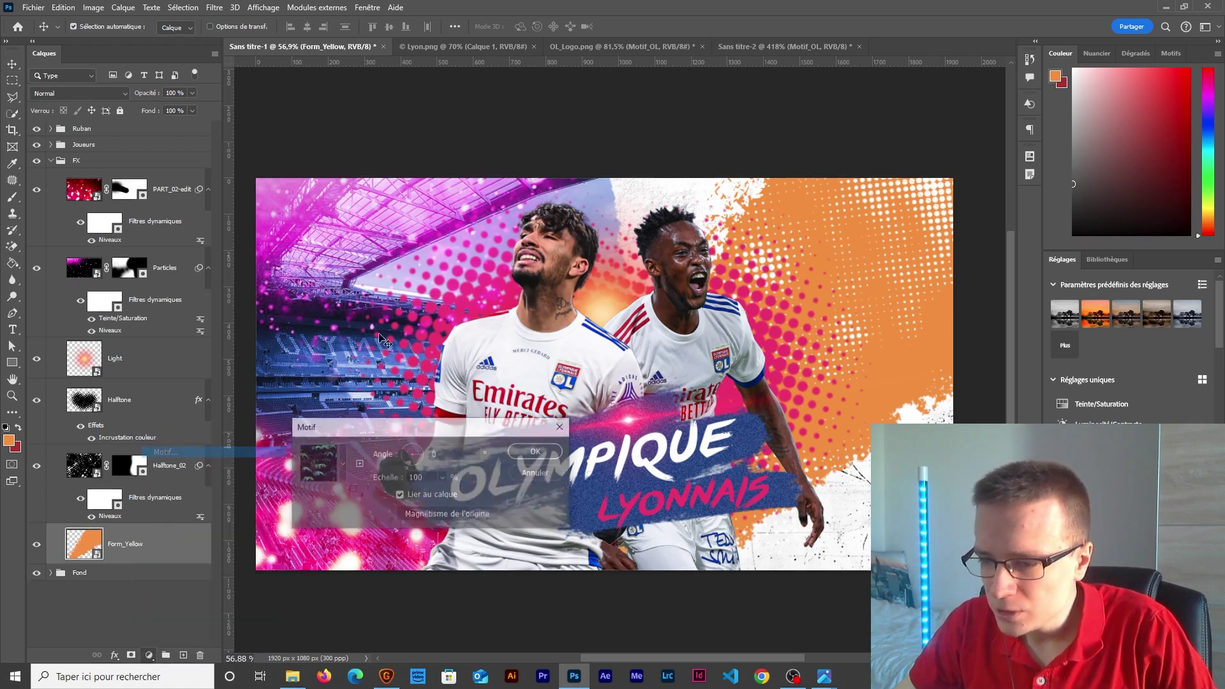
{"action": "left_click", "coordinate": [340, 461]}
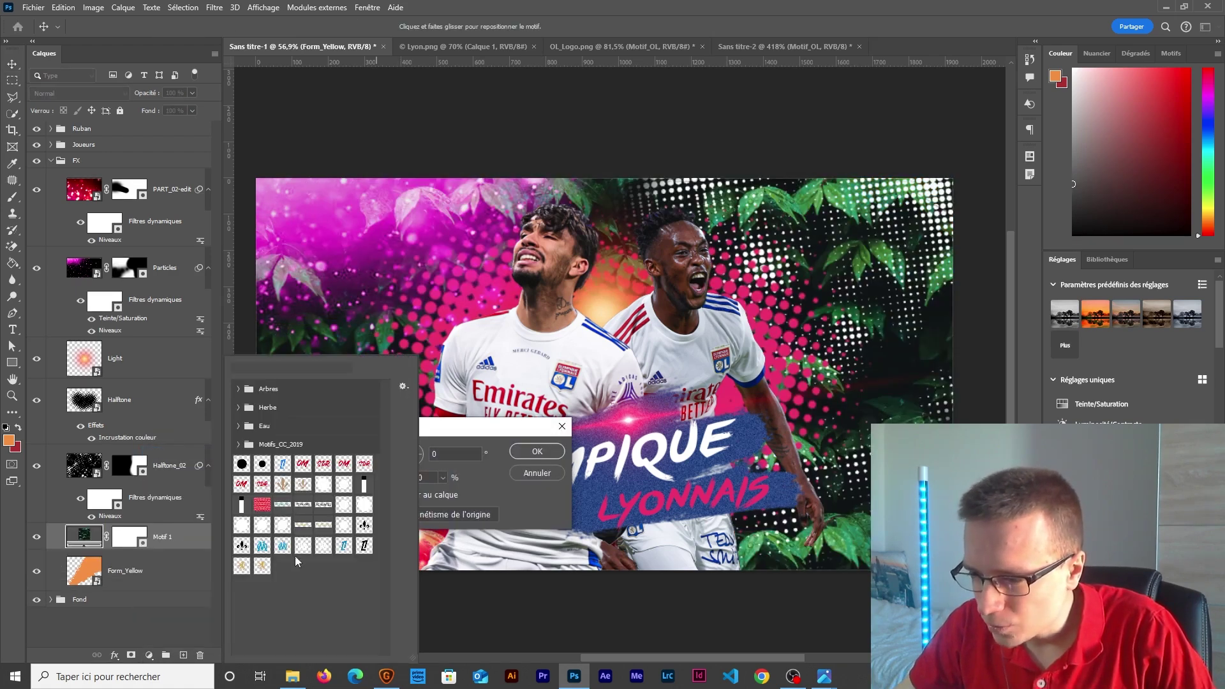
{"action": "left_click", "coordinate": [262, 566]}
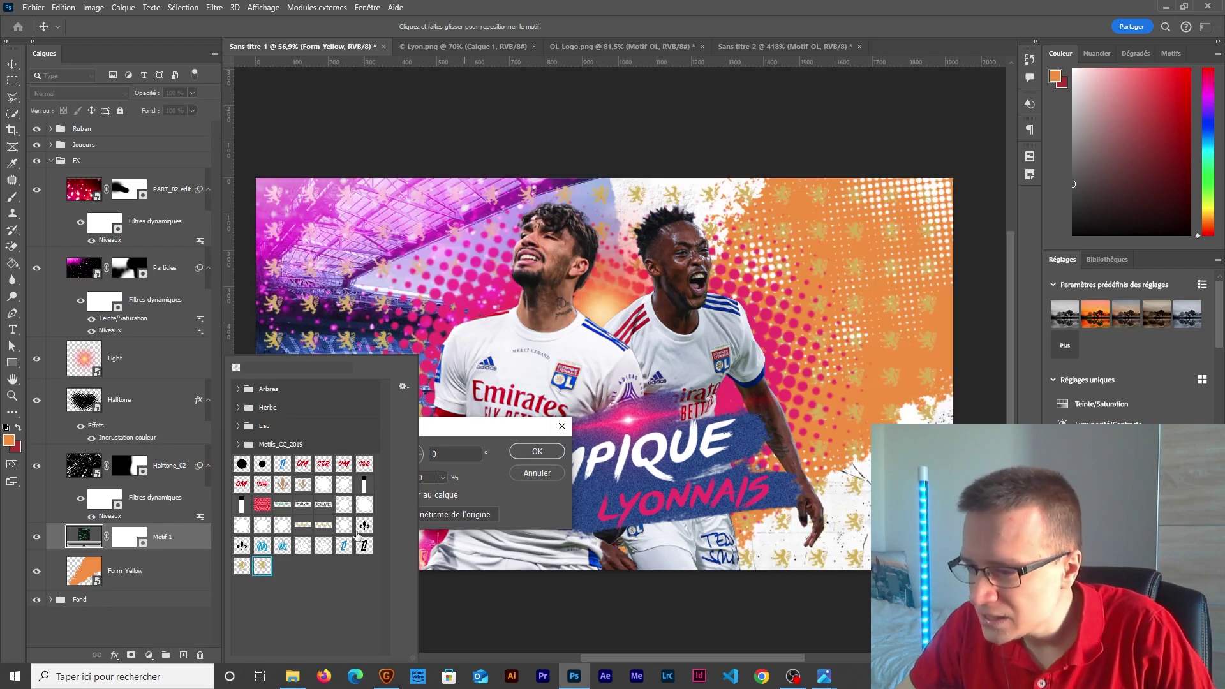
{"action": "left_click", "coordinate": [514, 454]}
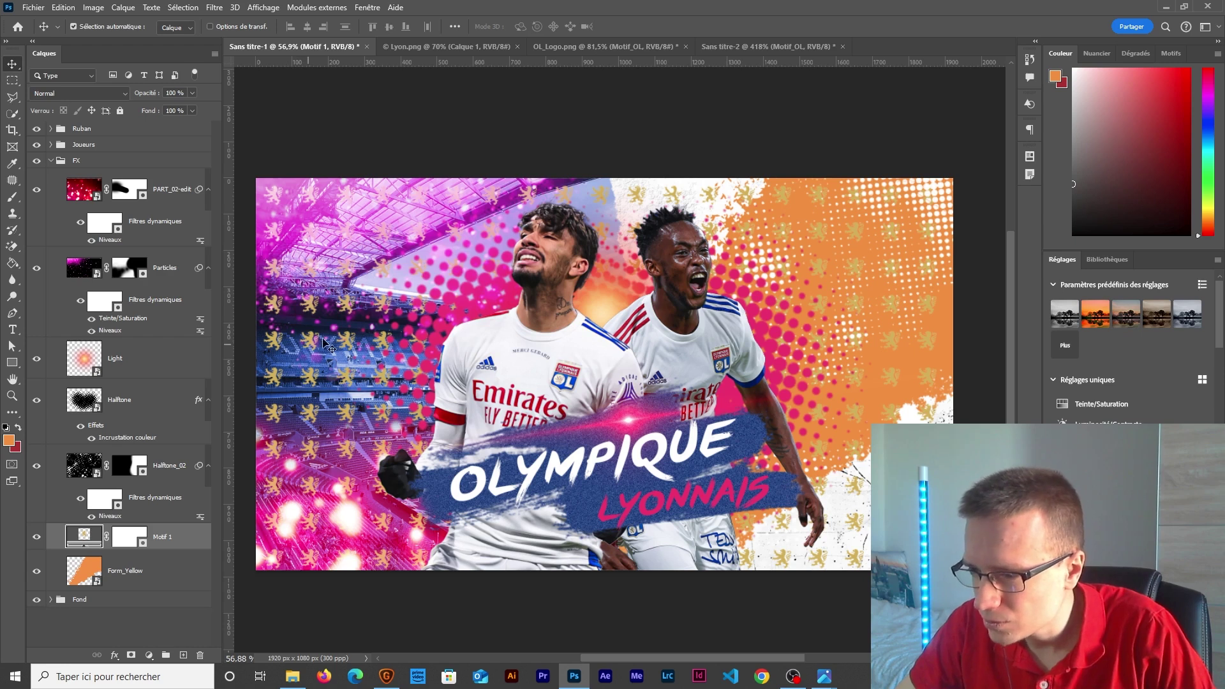
- Set the scale of the lion pattern fill layer to 75%
{"action": "double_click", "coordinate": [83, 536]}
{"action": "type", "text": "80"}
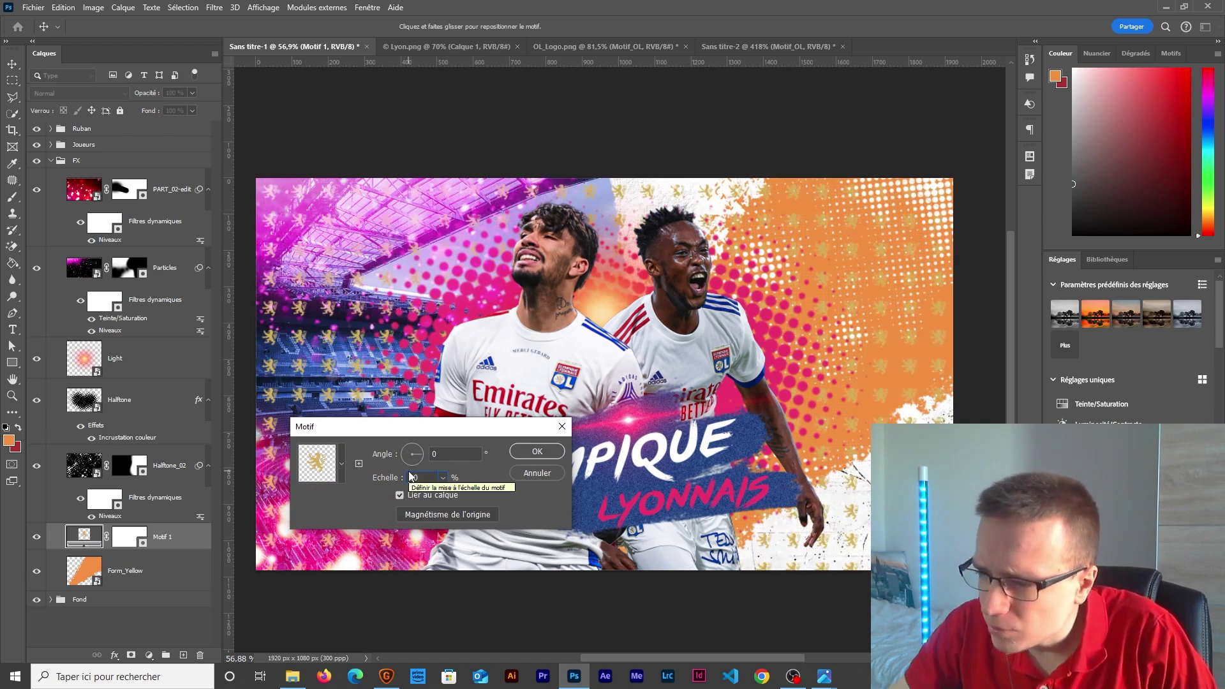
{"action": "key", "text": "BackSpace"}
{"action": "key", "text": "BackSpace"}
{"action": "type", "text": "75"}
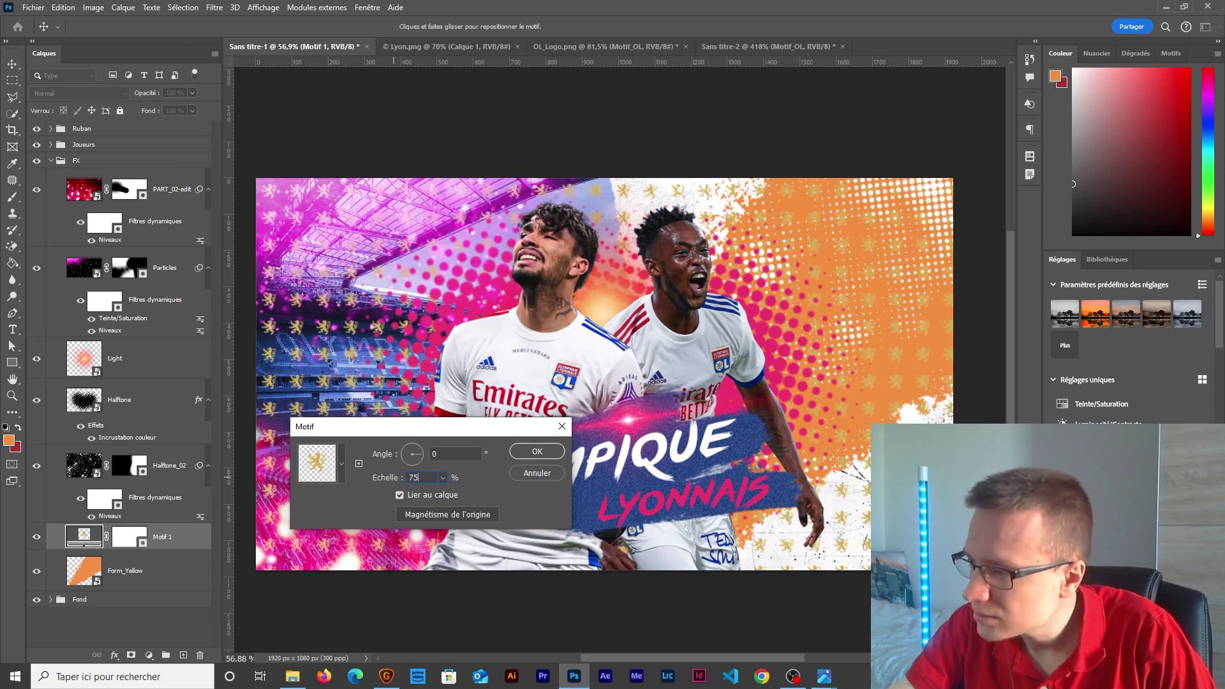
{"action": "key", "text": "BackSpace"}
{"action": "type", "text": "0"}
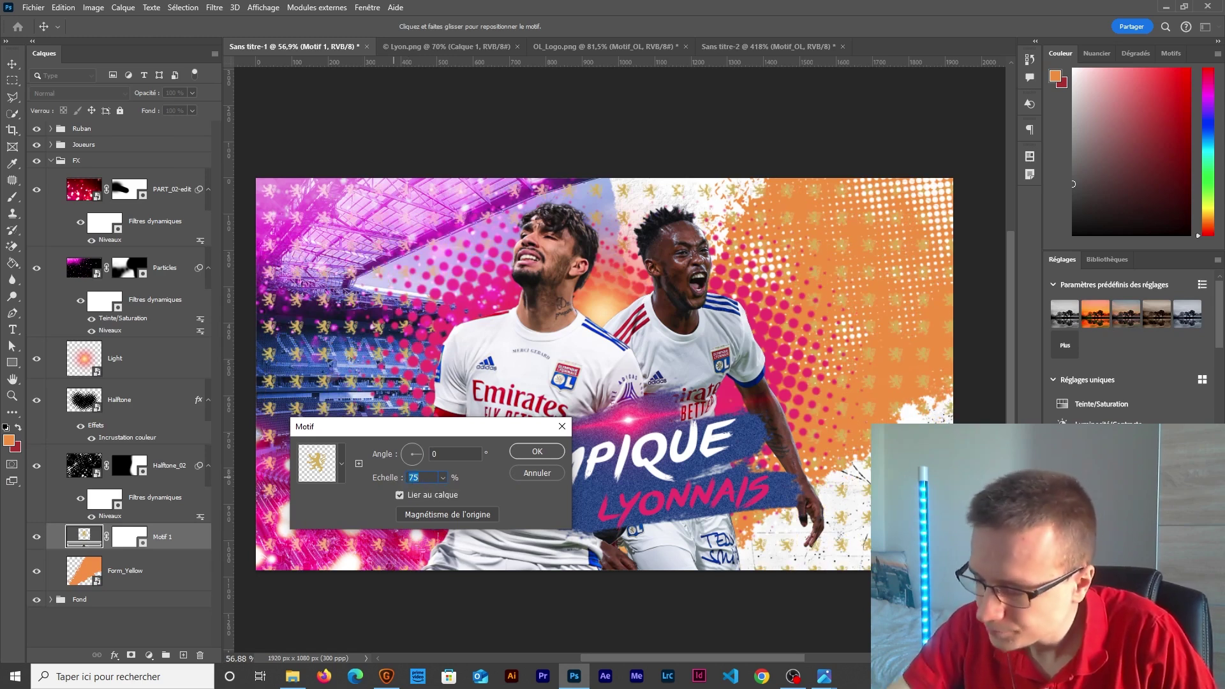
{"action": "key", "text": "Return"}
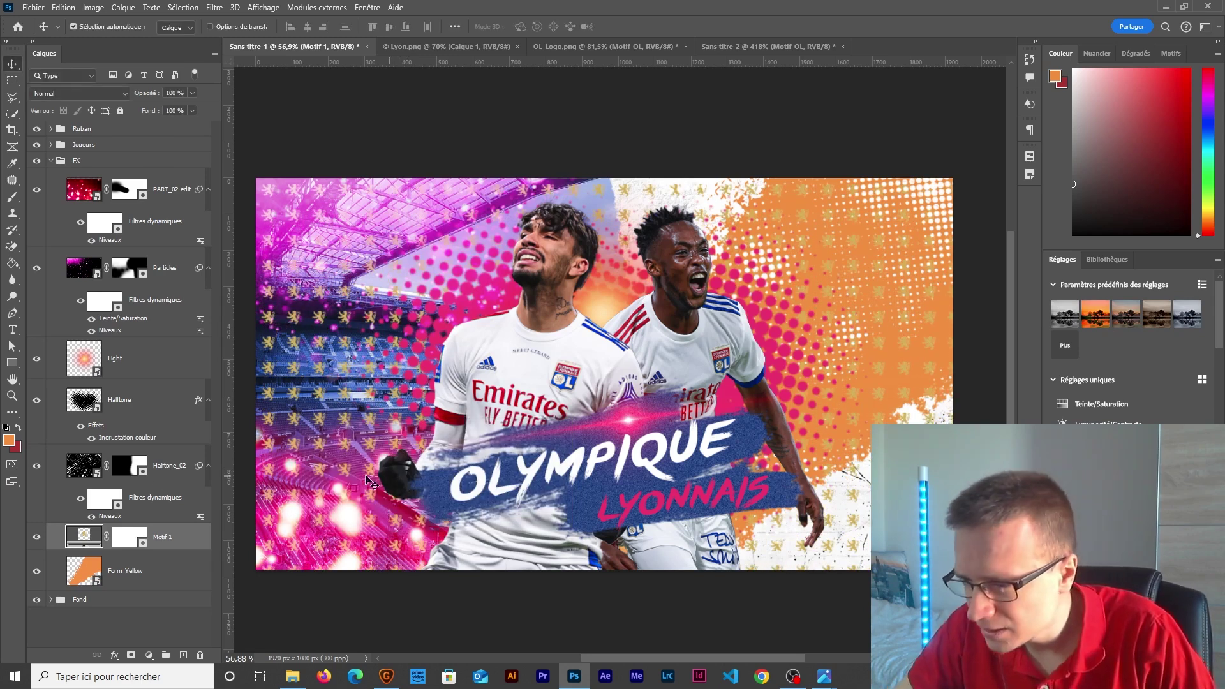
- Convert the lion pattern fill layer to a smart object and rename it Motif
{"action": "right_click", "coordinate": [177, 542]}
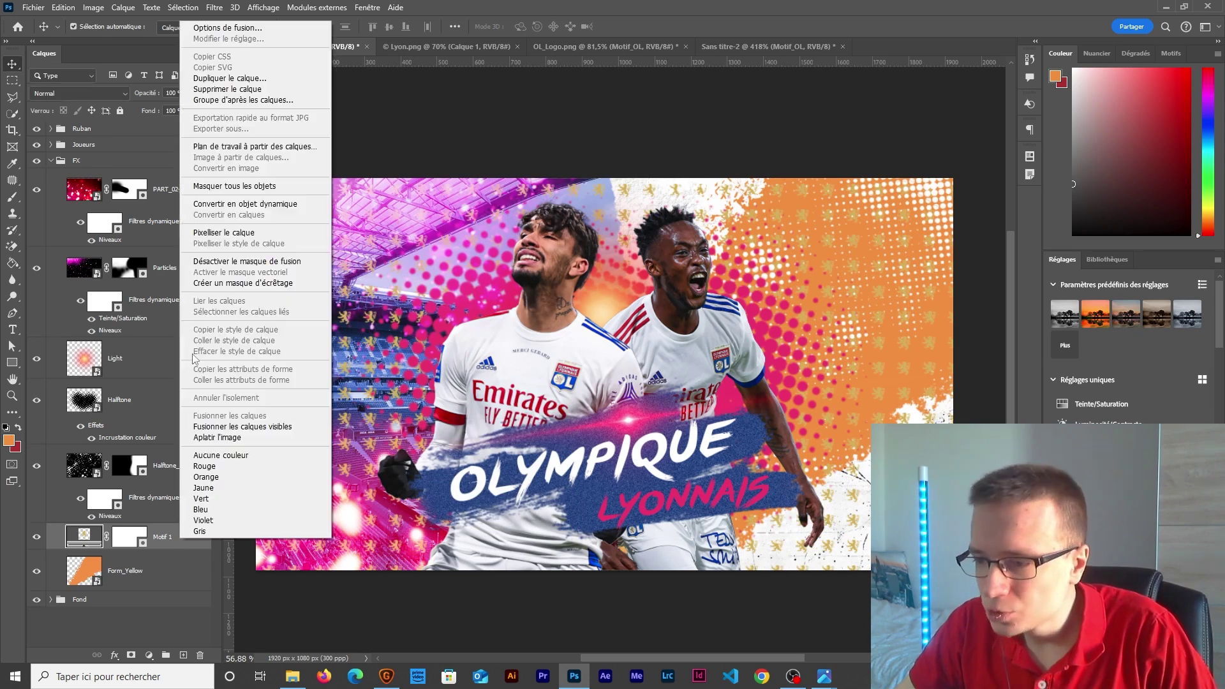
{"action": "left_click", "coordinate": [230, 205]}
{"action": "double_click", "coordinate": [117, 543]}
{"action": "type", "text": "Moti"}
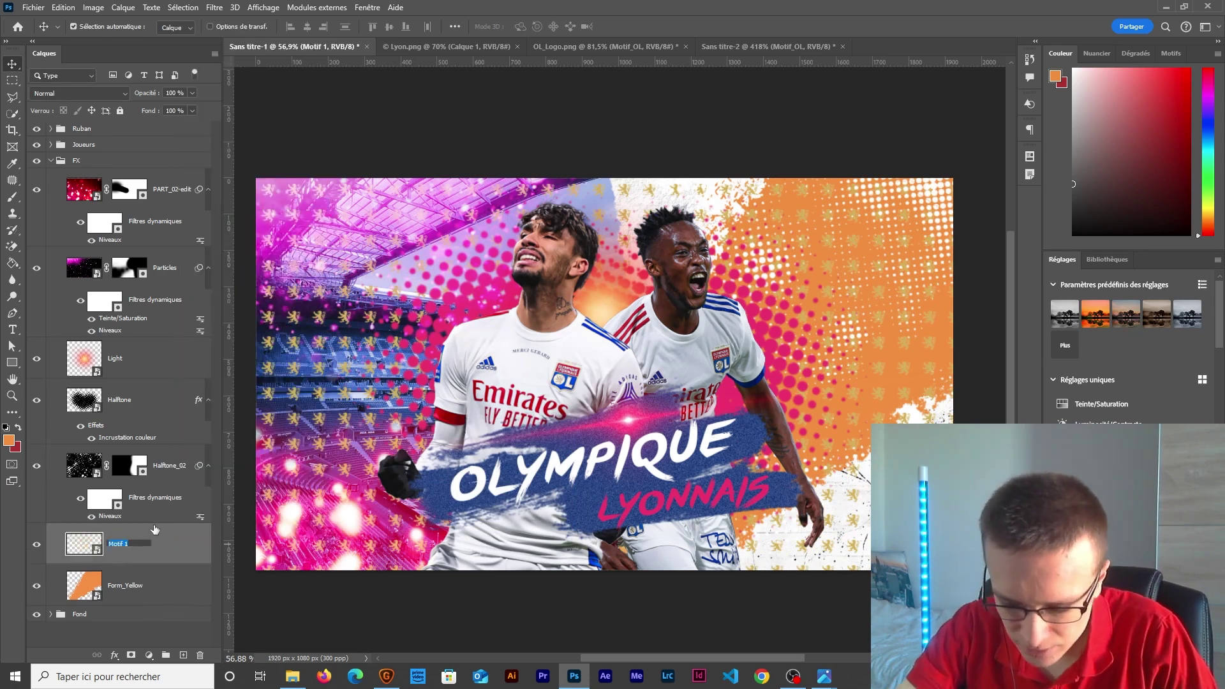
{"action": "type", "text": "f"}
{"action": "key", "text": "Return"}
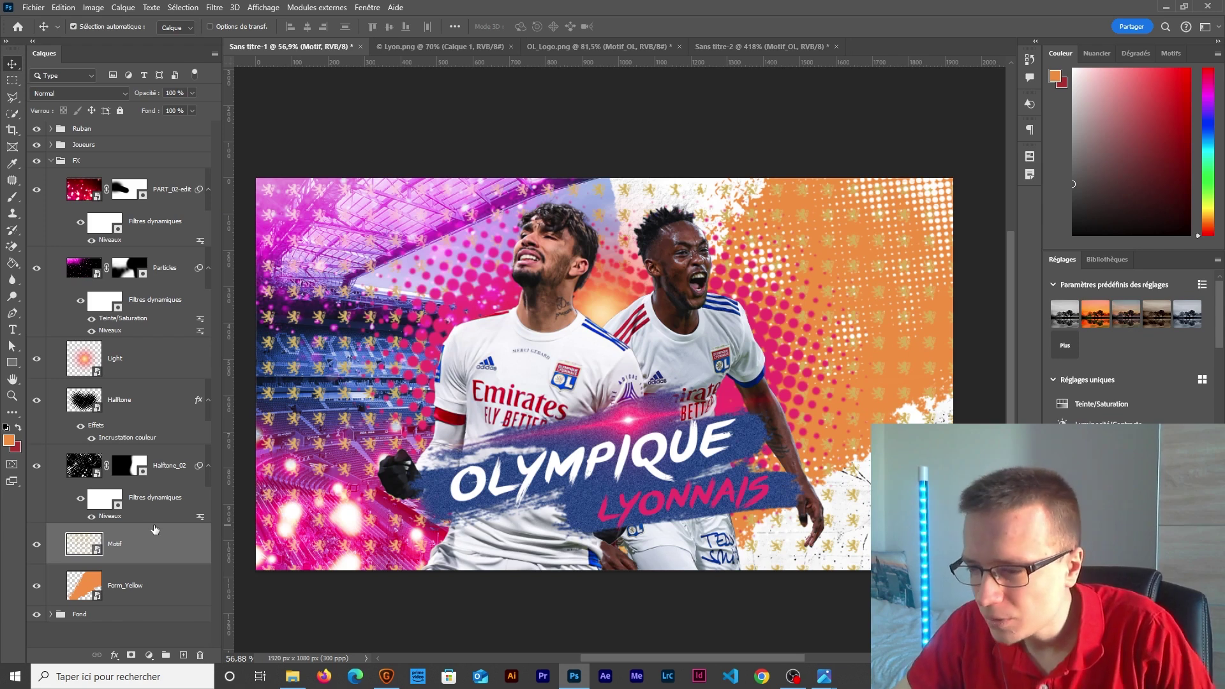
- Add a colour overlay in brown #ad6a29 to the Motif layer
{"action": "right_click", "coordinate": [149, 550]}
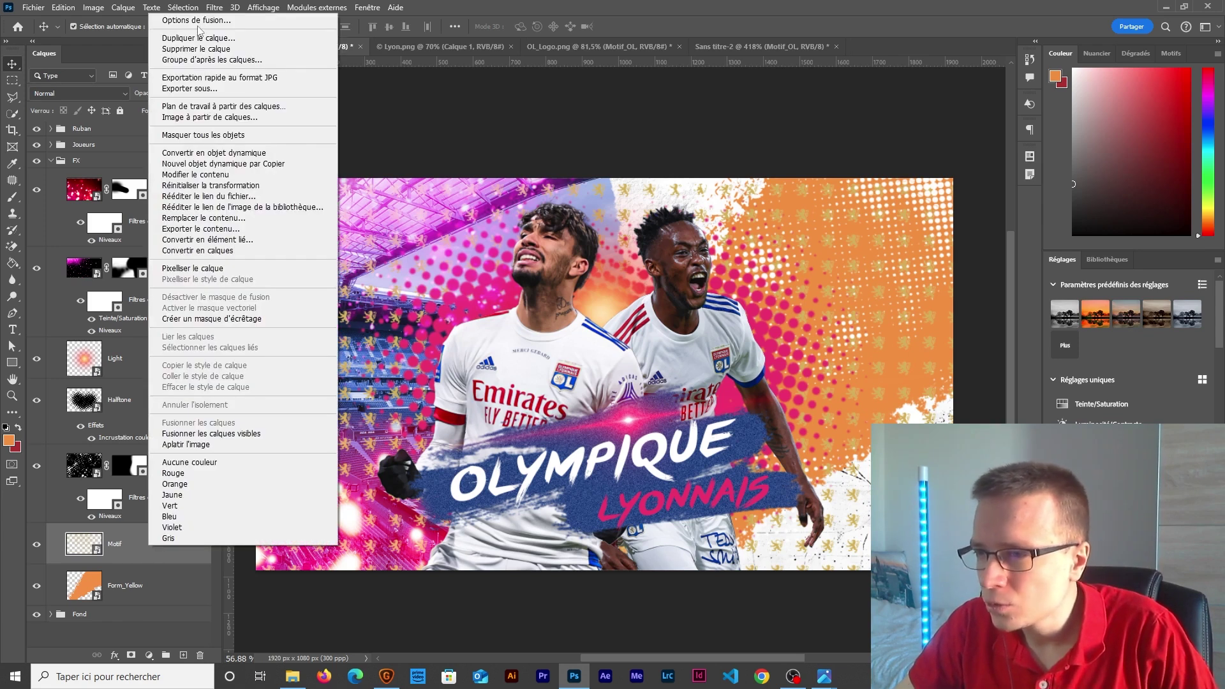
{"action": "left_click", "coordinate": [198, 23]}
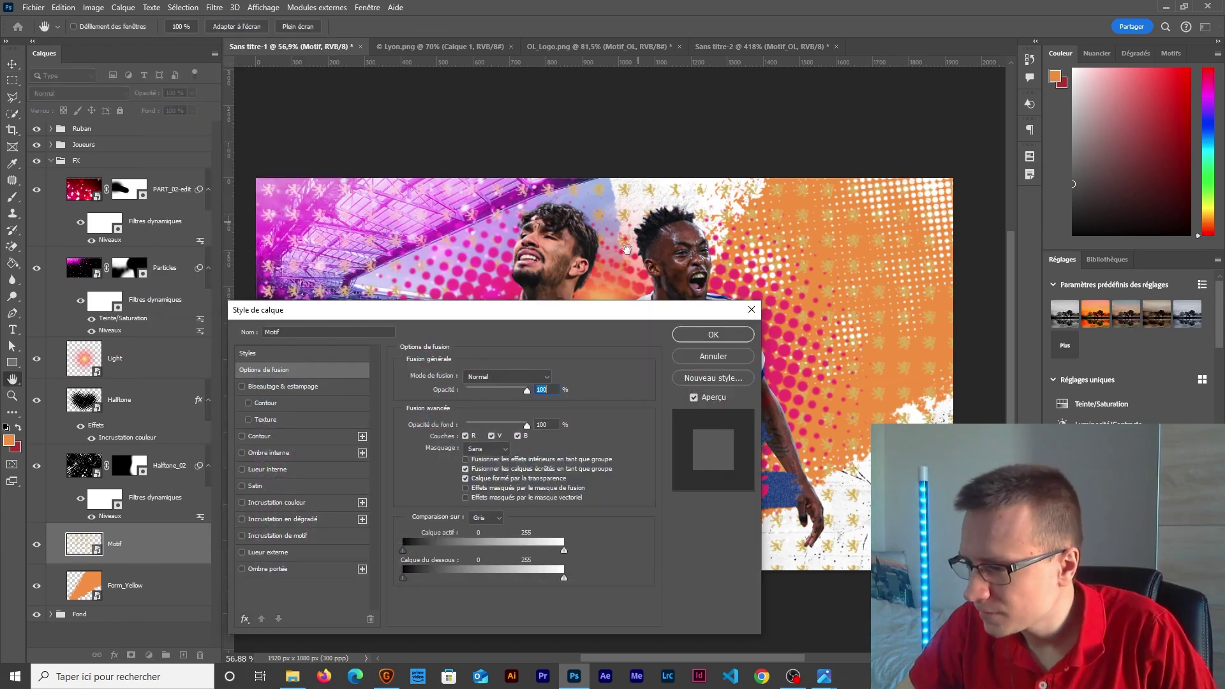
{"action": "left_click", "coordinate": [299, 508]}
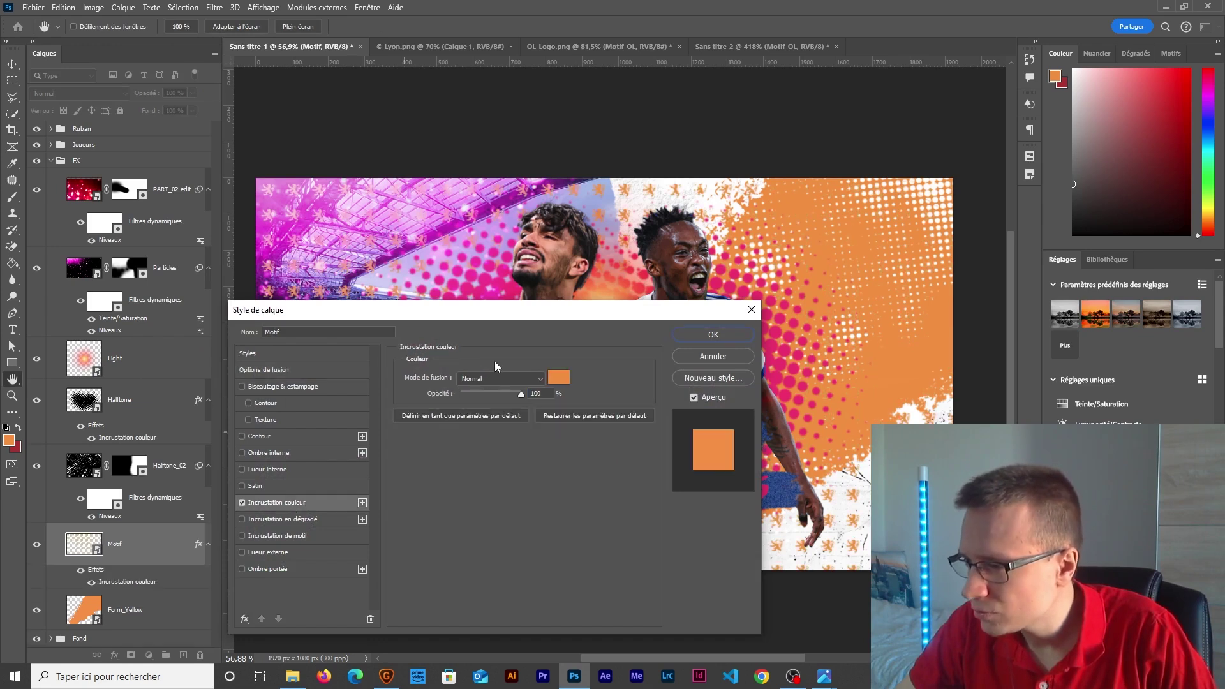
{"action": "left_click", "coordinate": [557, 377]}
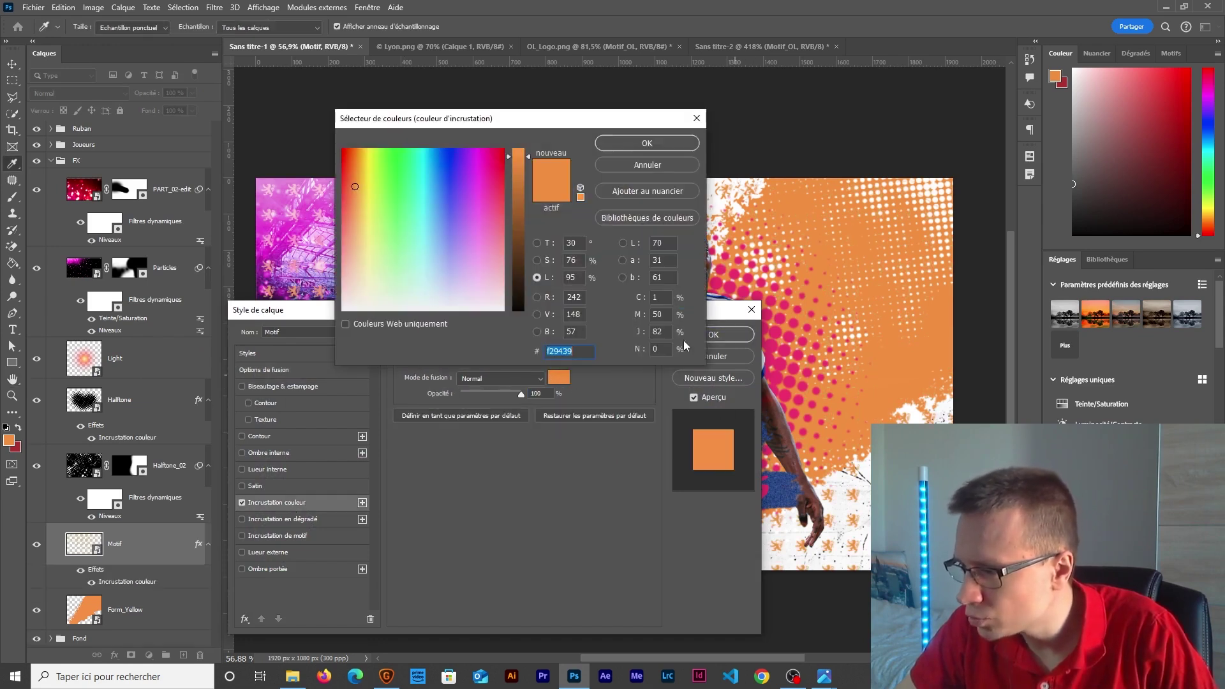
{"action": "left_click_drag", "start_coordinate": [520, 166], "coordinate": [523, 200]}
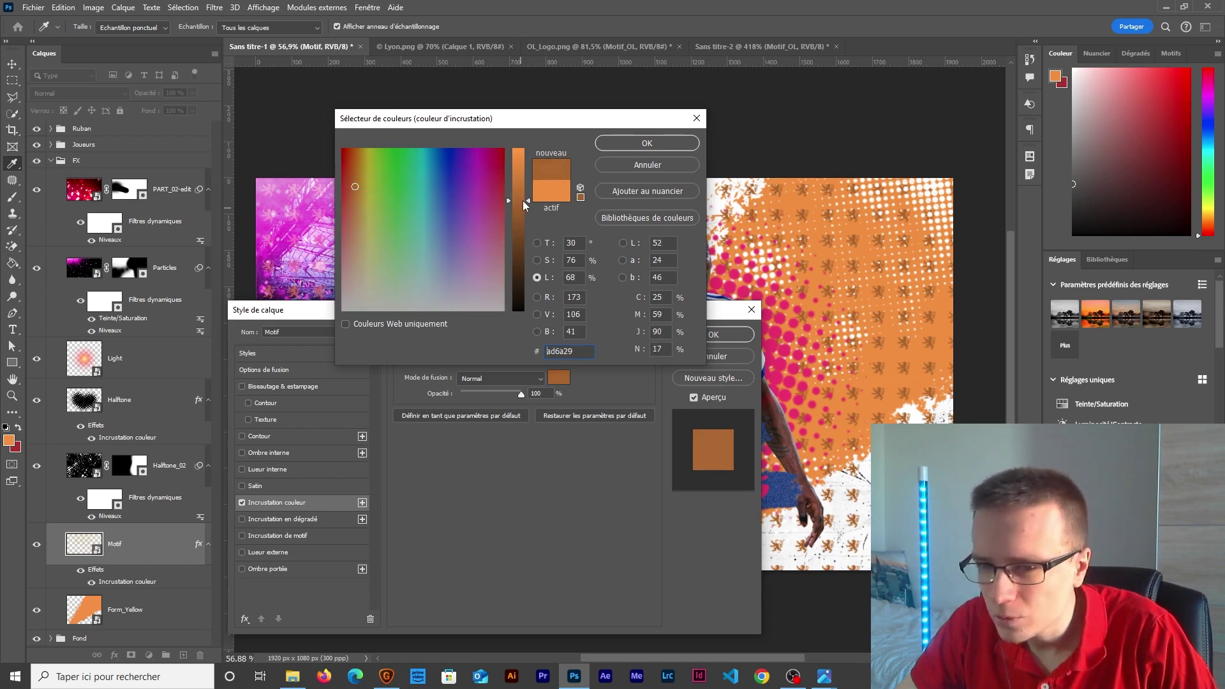
{"action": "left_click", "coordinate": [661, 143]}
{"action": "left_click", "coordinate": [720, 333]}
{"action": "key", "text": "v"}
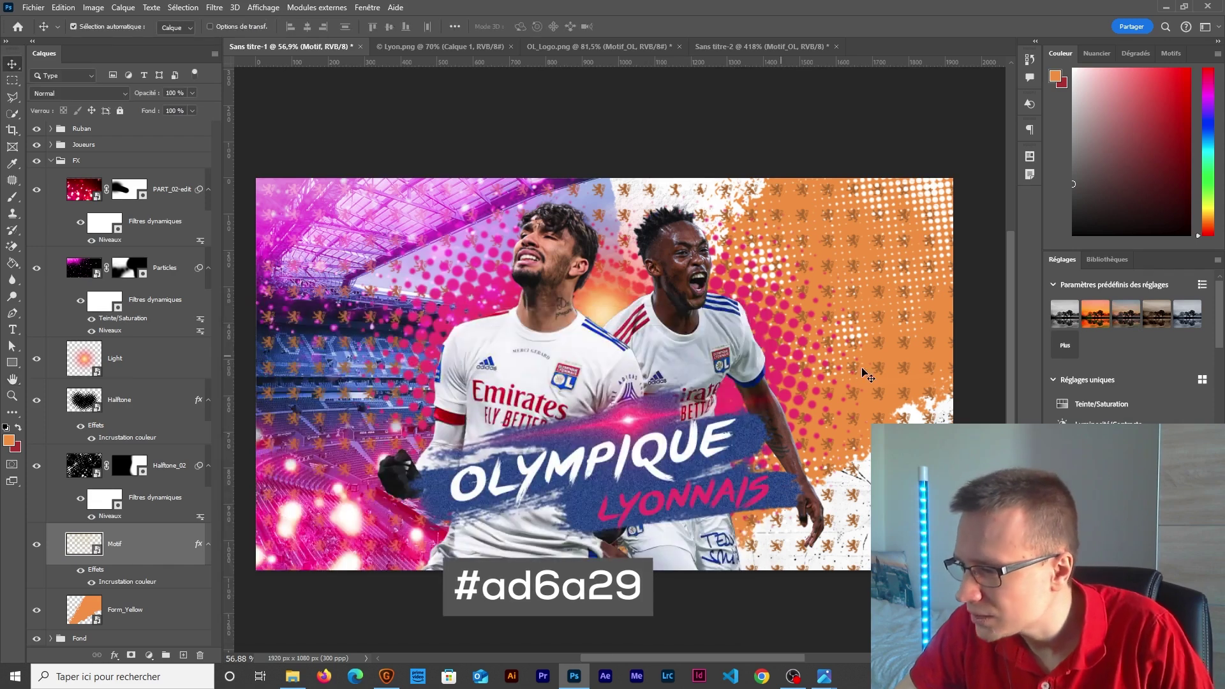
- Clip the Motif layer to the Form_Yellow layer with a clipping mask and check the result on the orange shape
{"action": "scroll", "coordinate": [871, 367], "scroll_direction": "up", "scroll_amount": 5}
{"action": "scroll", "coordinate": [871, 366], "scroll_direction": "down", "scroll_amount": 5}
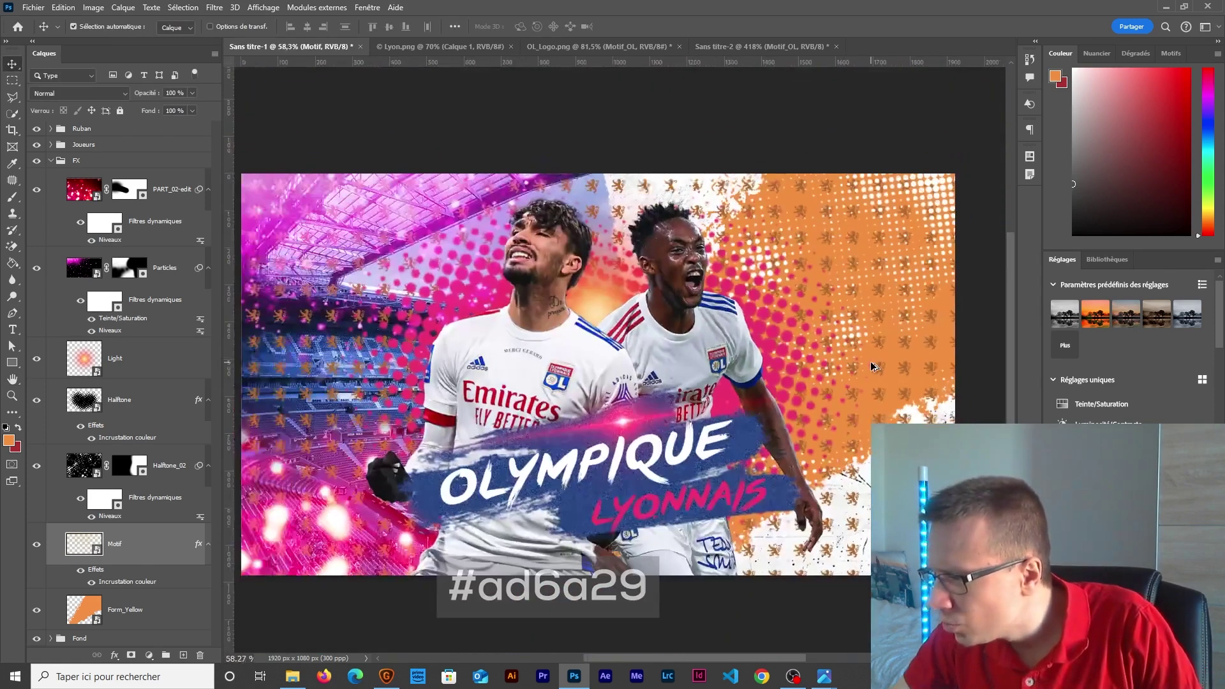
{"action": "right_click", "coordinate": [148, 541]}
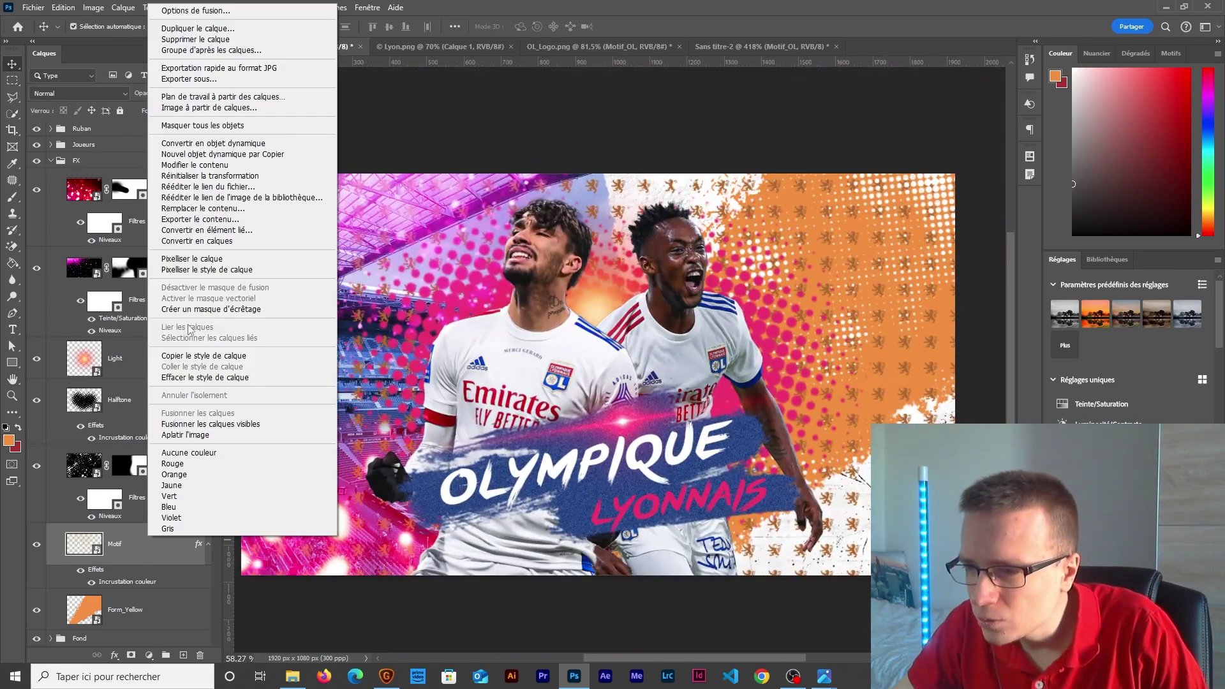
{"action": "left_click", "coordinate": [205, 309]}
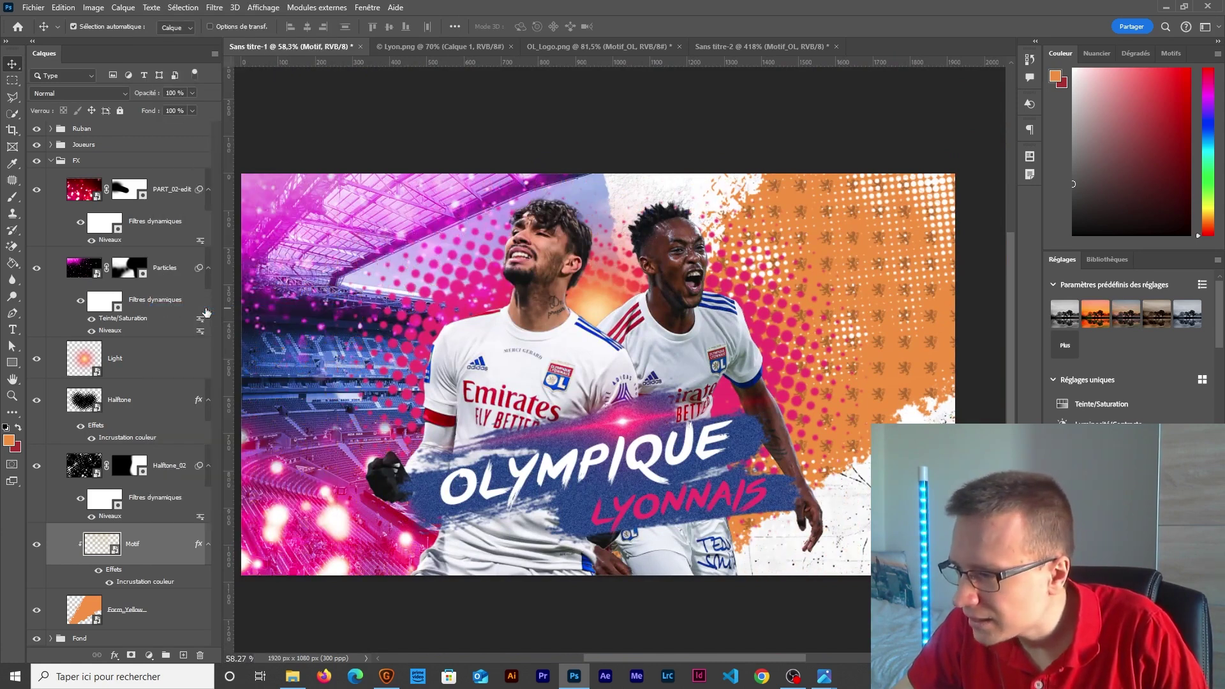
{"action": "scroll", "coordinate": [826, 308], "scroll_direction": "up", "scroll_amount": 4}
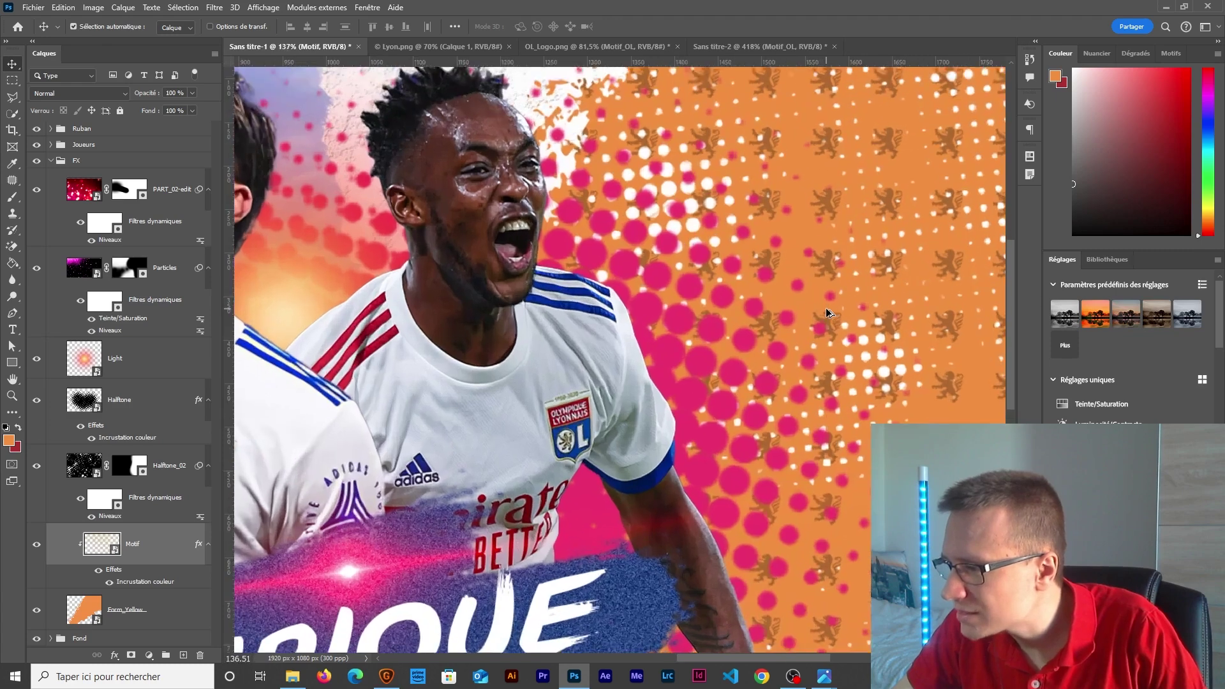
{"action": "scroll", "coordinate": [826, 309], "scroll_direction": "down", "scroll_amount": 3}
{"action": "scroll", "coordinate": [826, 308], "scroll_direction": "down", "scroll_amount": 2}
- Switch to Lyon.png and draw an orange rectangle shape about 962 x 123 px across the second player and the diagonal stripes
{"action": "key", "text": "ctrl+Tab"}
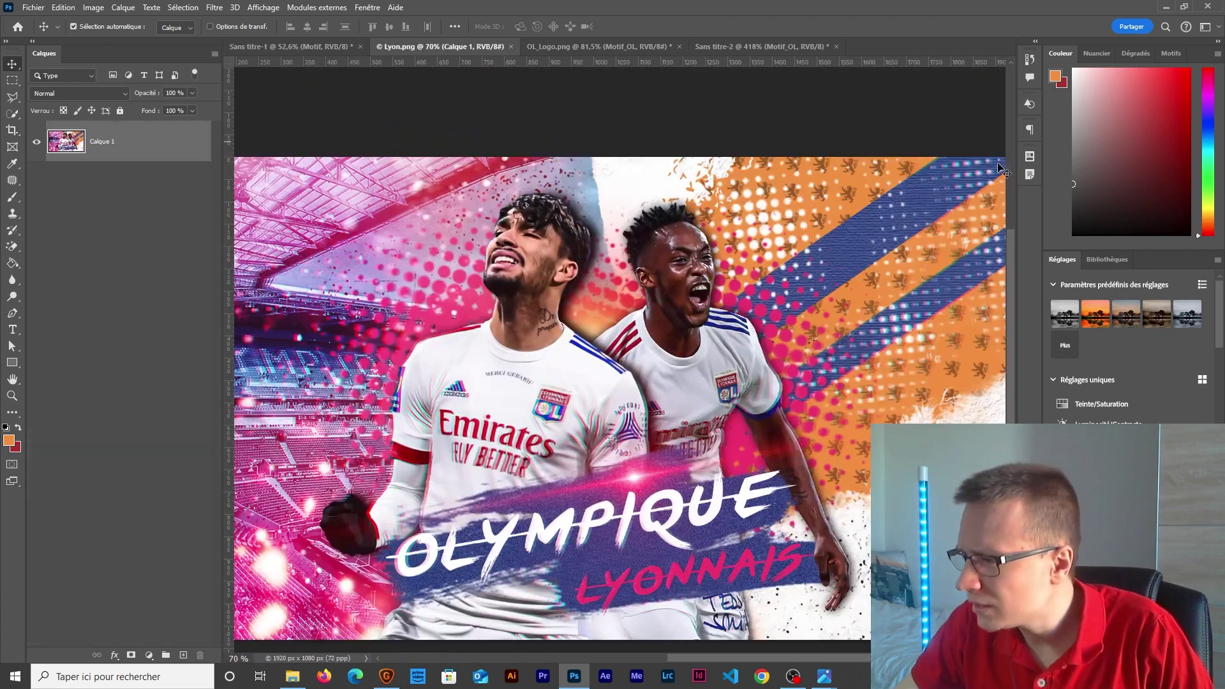
{"action": "scroll", "coordinate": [721, 365], "scroll_direction": "down", "scroll_amount": 1}
{"action": "scroll", "coordinate": [721, 365], "scroll_direction": "up", "scroll_amount": 2}
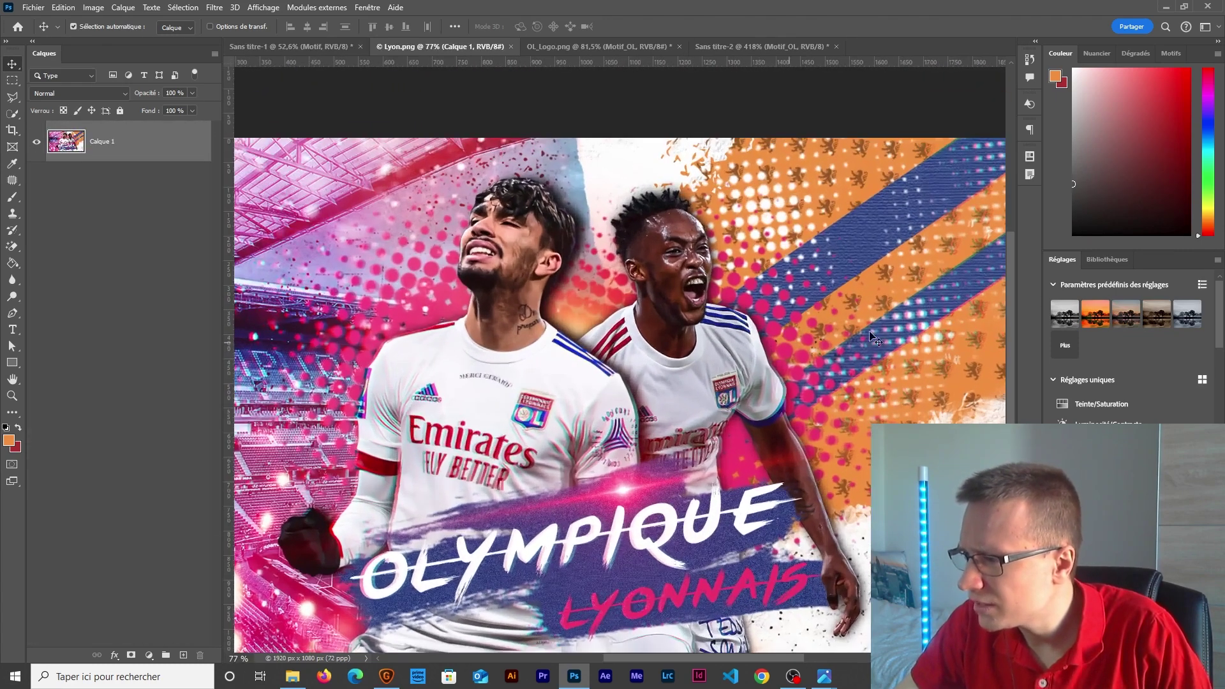
{"action": "left_click_drag", "start_coordinate": [525, 396], "coordinate": [652, 354]}
{"action": "scroll", "coordinate": [653, 355], "scroll_direction": "up", "scroll_amount": 1}
{"action": "scroll", "coordinate": [631, 331], "scroll_direction": "up", "scroll_amount": 3}
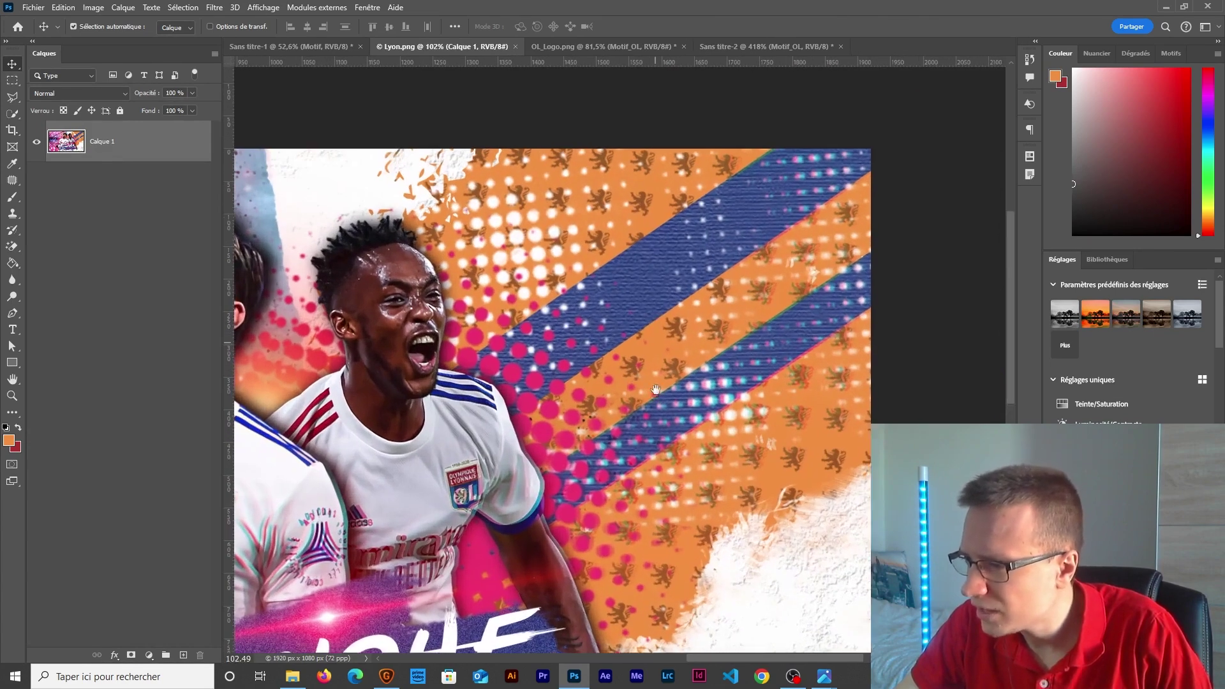
{"action": "left_click", "coordinate": [11, 363]}
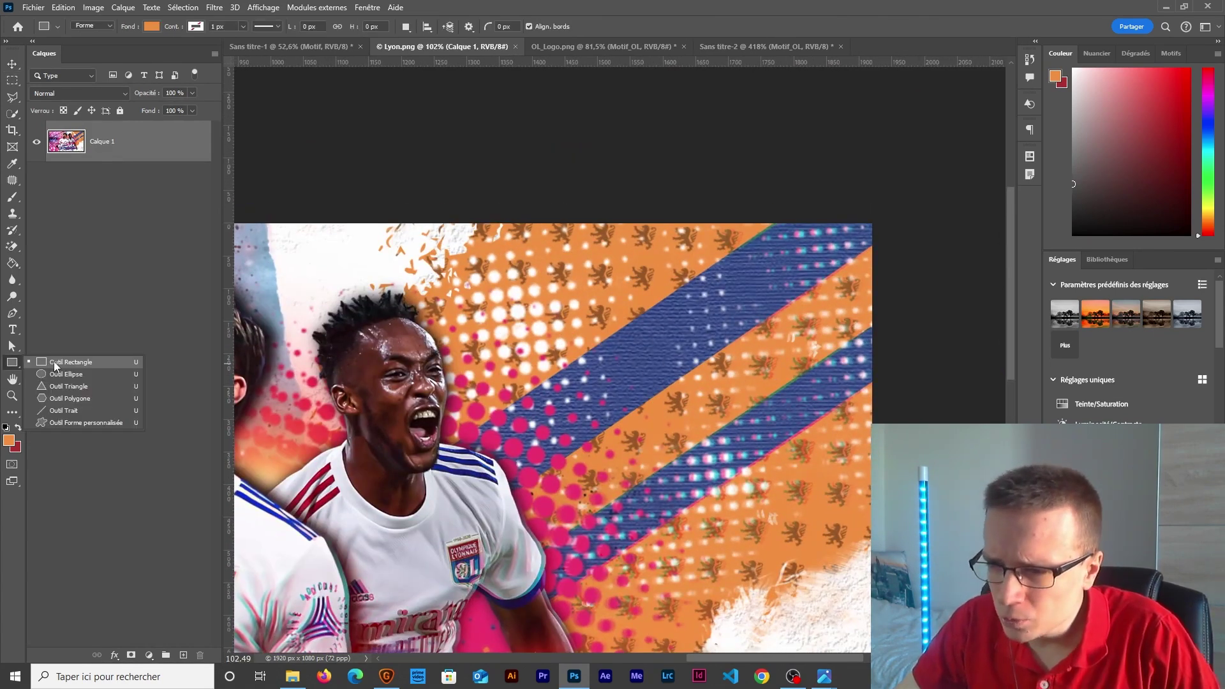
{"action": "left_click", "coordinate": [63, 357]}
{"action": "left_click_drag", "start_coordinate": [337, 391], "coordinate": [962, 472]}
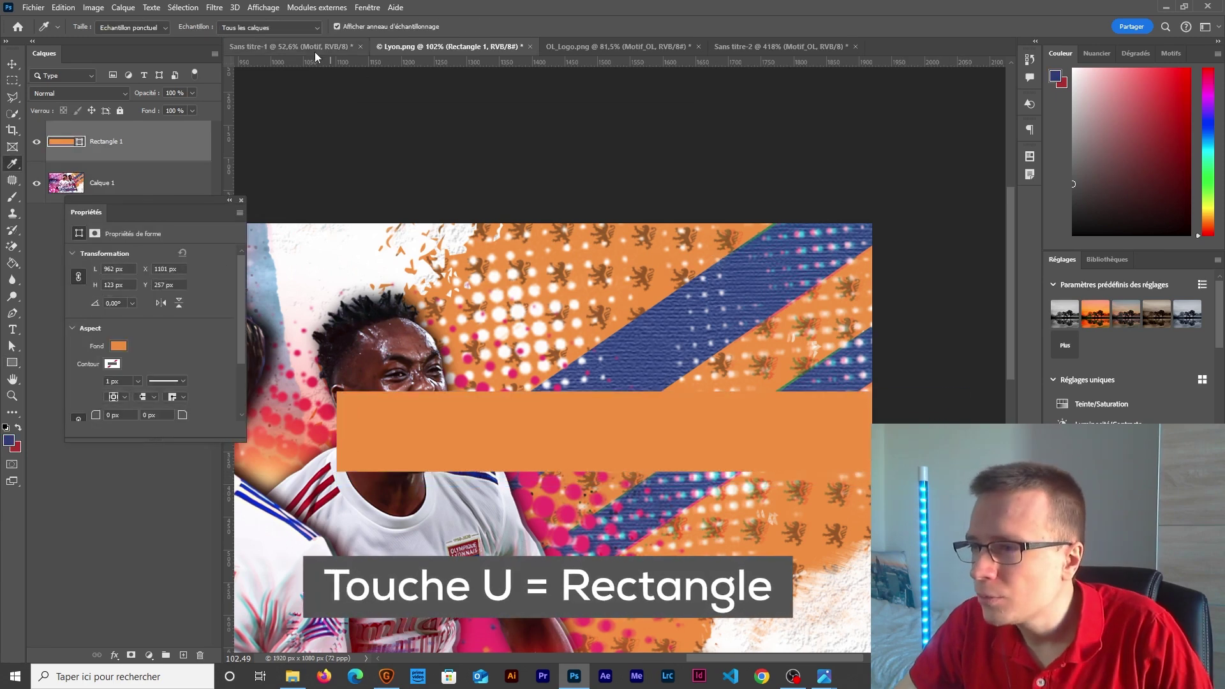
- Return to the Sans titre-1 poster, expand the Ruban group and hide the noise smart filter on its Ruban layer
{"action": "left_click", "coordinate": [312, 48]}
{"action": "scroll", "coordinate": [624, 470], "scroll_direction": "up", "scroll_amount": 5}
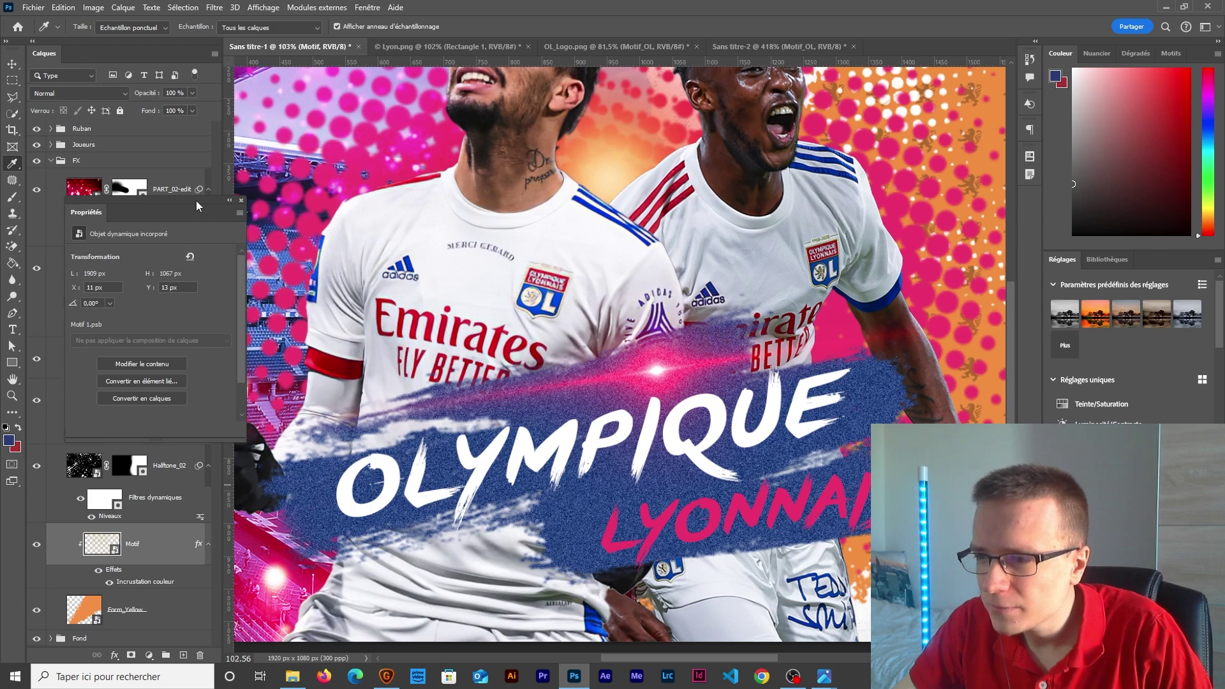
{"action": "left_click_drag", "start_coordinate": [196, 201], "coordinate": [751, 142]}
{"action": "left_click", "coordinate": [50, 129]}
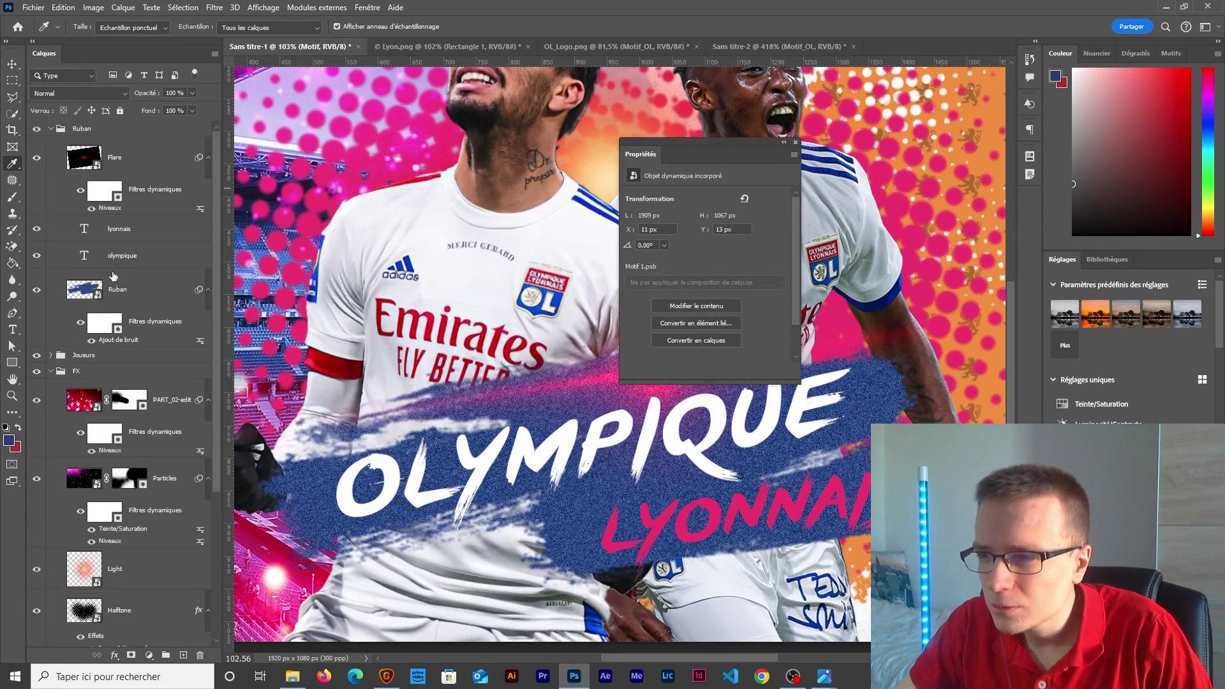
{"action": "left_click", "coordinate": [115, 297]}
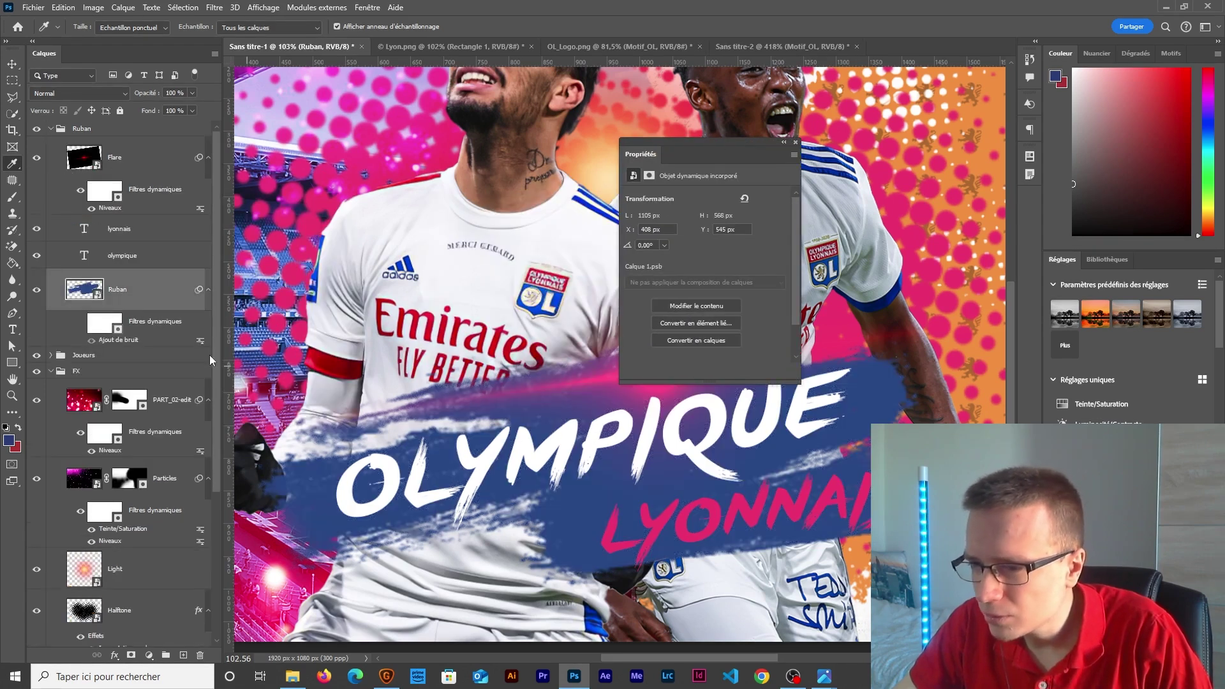
- Sample the ribbon's plain blue, #284288, as the foreground colour
{"action": "scroll", "coordinate": [573, 511], "scroll_direction": "up", "scroll_amount": 2}
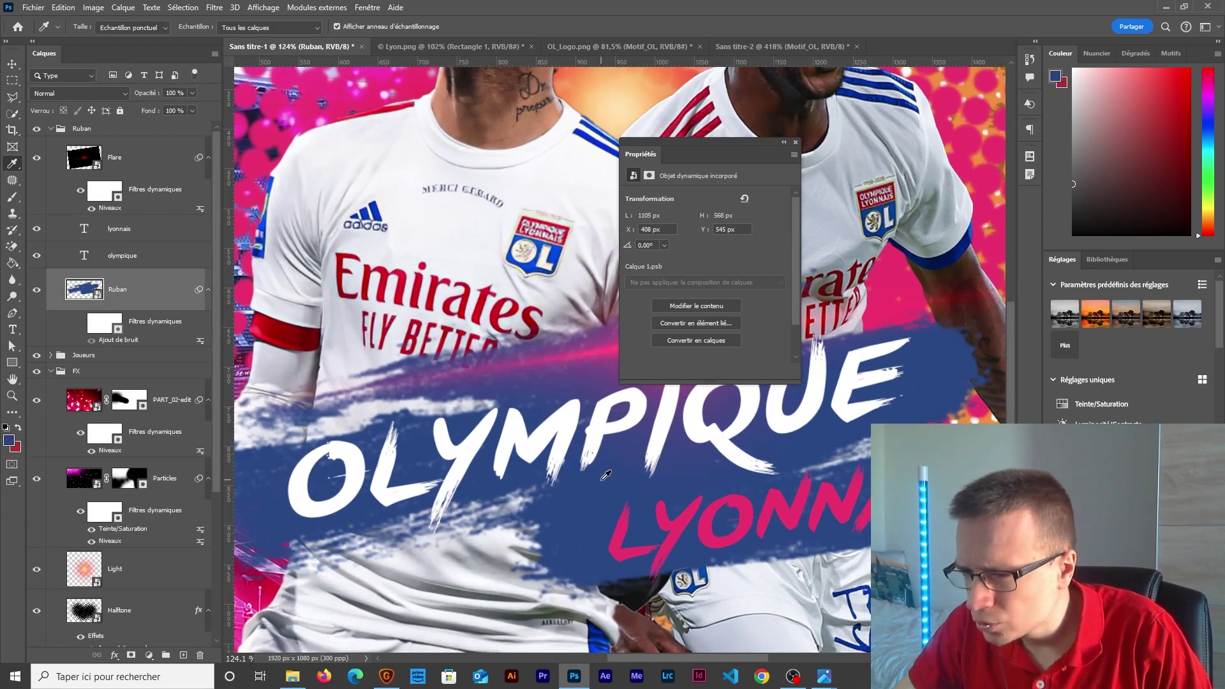
{"action": "left_click", "coordinate": [10, 440]}
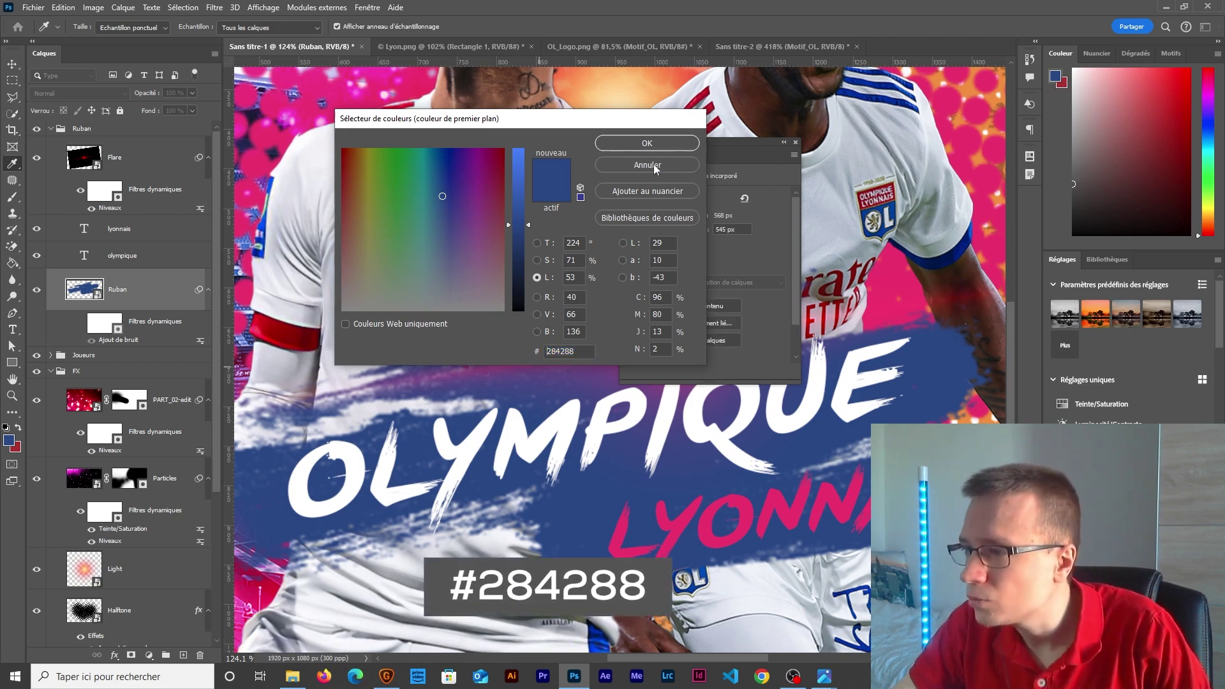
{"action": "left_click", "coordinate": [647, 143]}
{"action": "left_click", "coordinate": [795, 143]}
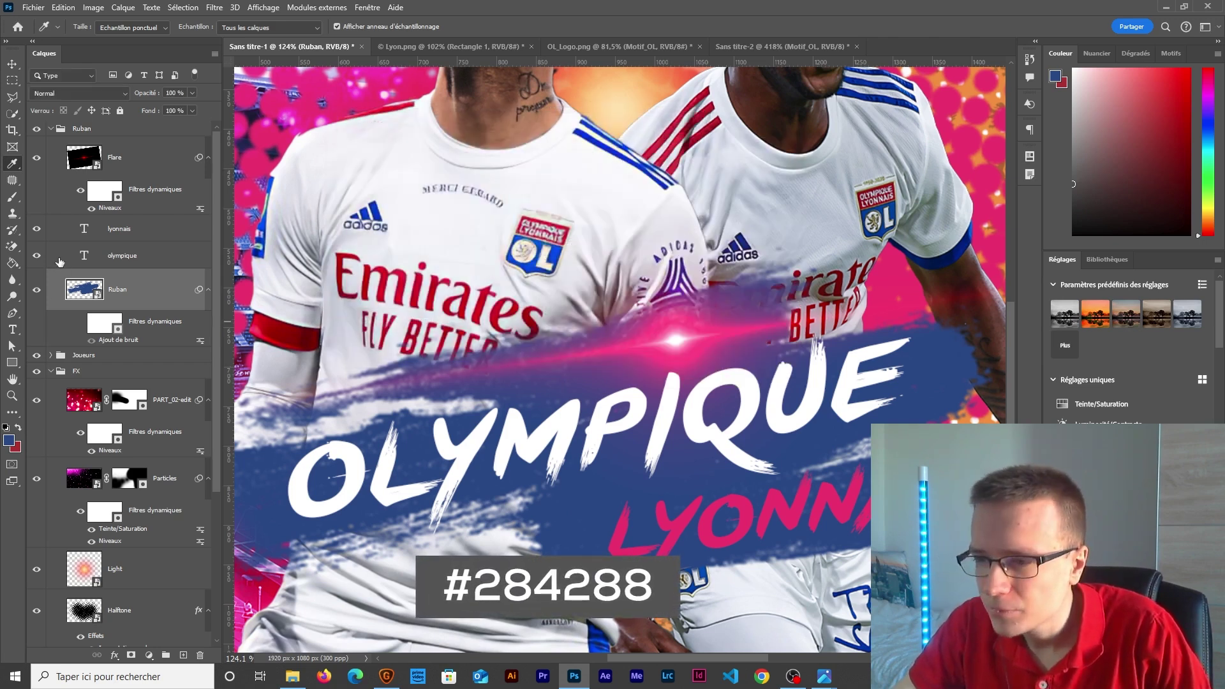
{"action": "scroll", "coordinate": [479, 438], "scroll_direction": "down", "scroll_amount": 6}
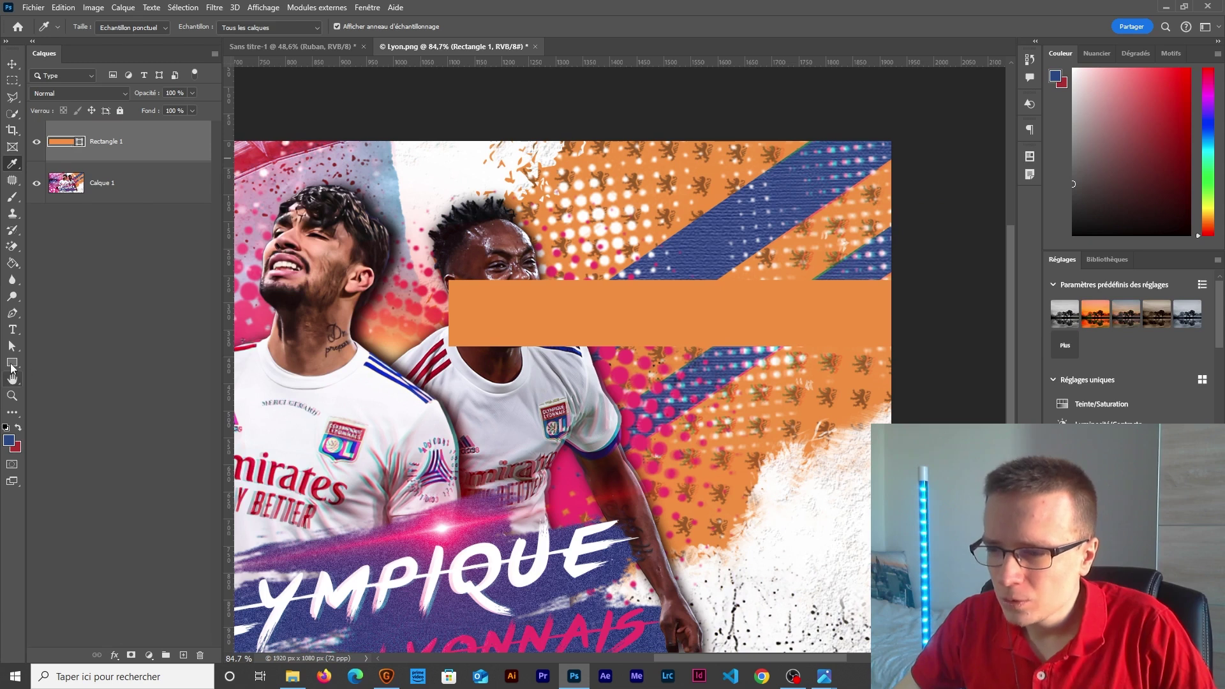
- Fill the rectangle in Lyon.png with the sampled ribbon blue
{"action": "left_click", "coordinate": [11, 364]}
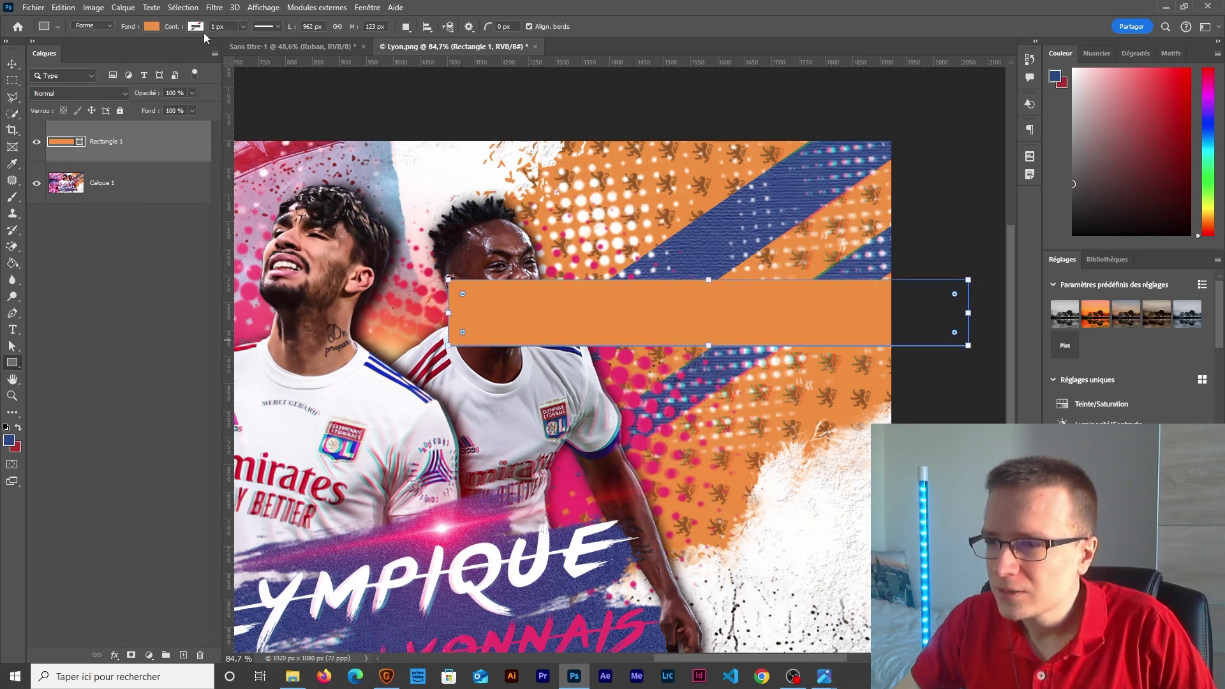
{"action": "left_click", "coordinate": [152, 27]}
{"action": "left_click", "coordinate": [67, 93]}
- Rotate, move and resize the blue rectangle to cover the reference image's upper diagonal stripe
{"action": "key", "text": "ctrl+t"}
{"action": "left_click_drag", "start_coordinate": [973, 351], "coordinate": [944, 191]}
{"action": "left_click_drag", "start_coordinate": [747, 233], "coordinate": [836, 178]}
{"action": "left_click_drag", "start_coordinate": [453, 442], "coordinate": [491, 450]}
{"action": "left_click_drag", "start_coordinate": [536, 348], "coordinate": [550, 351]}
{"action": "key", "text": "Return"}
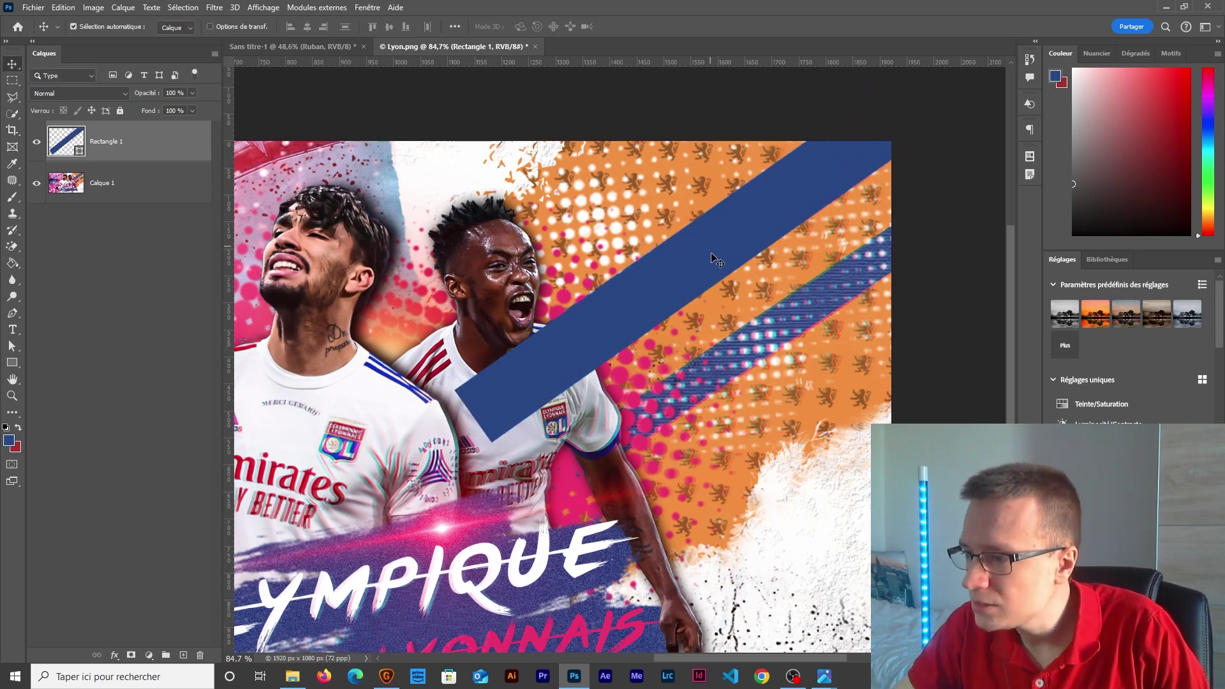
- Duplicate the blue rectangle over the lower diagonal stripe and narrow the copy to about 62 px
{"action": "left_click_drag", "start_coordinate": [667, 287], "coordinate": [746, 363]}
{"action": "key", "text": "u"}
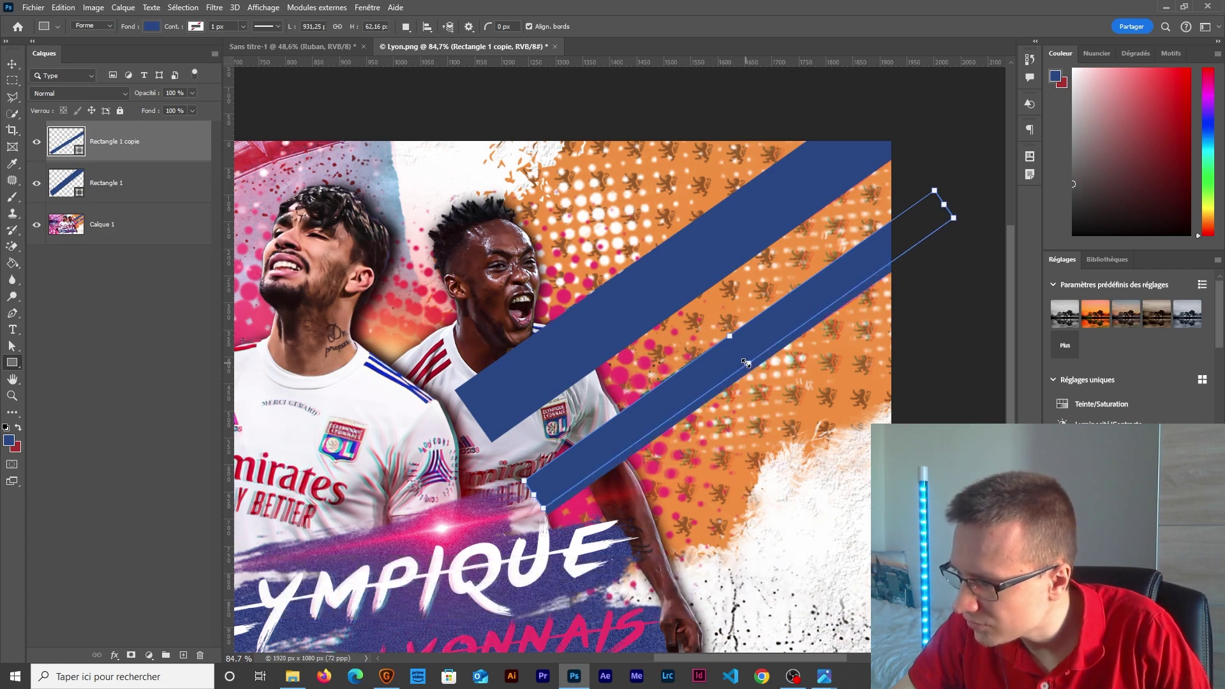
{"action": "key", "text": "v"}
- Convert both the Rectangle 1 copie and Rectangle 1 layers to smart objects
{"action": "right_click", "coordinate": [137, 146]}
{"action": "left_click", "coordinate": [198, 328]}
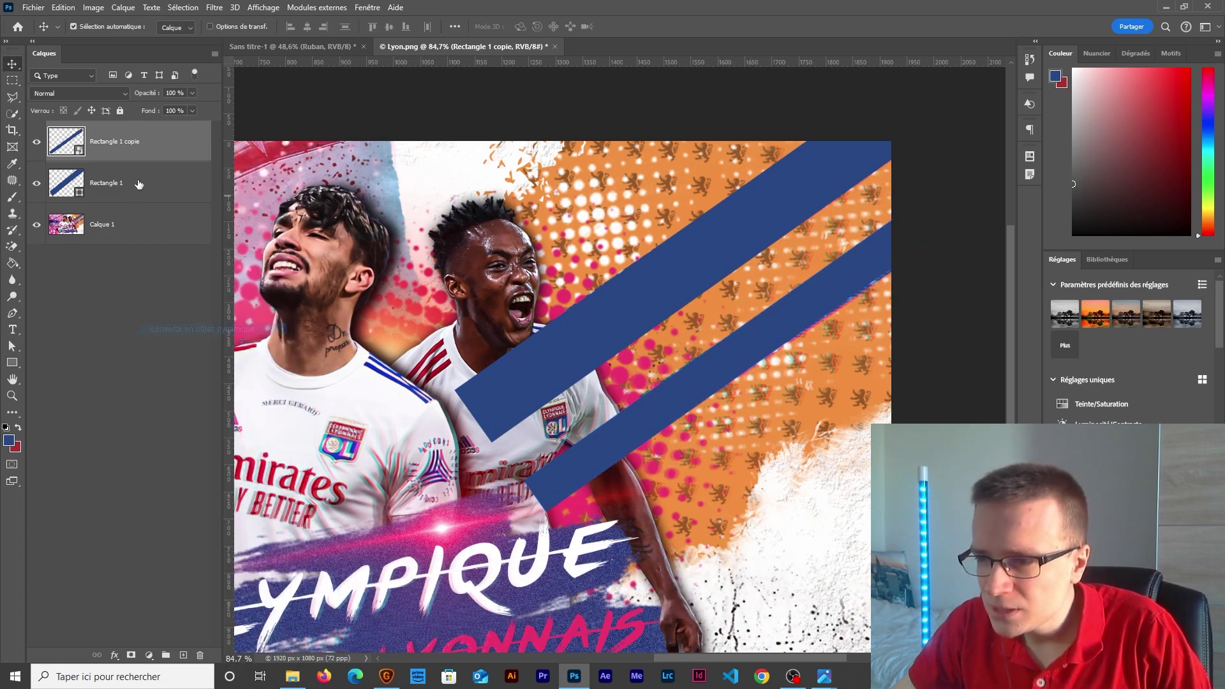
{"action": "right_click", "coordinate": [139, 184]}
{"action": "left_click", "coordinate": [198, 328]}
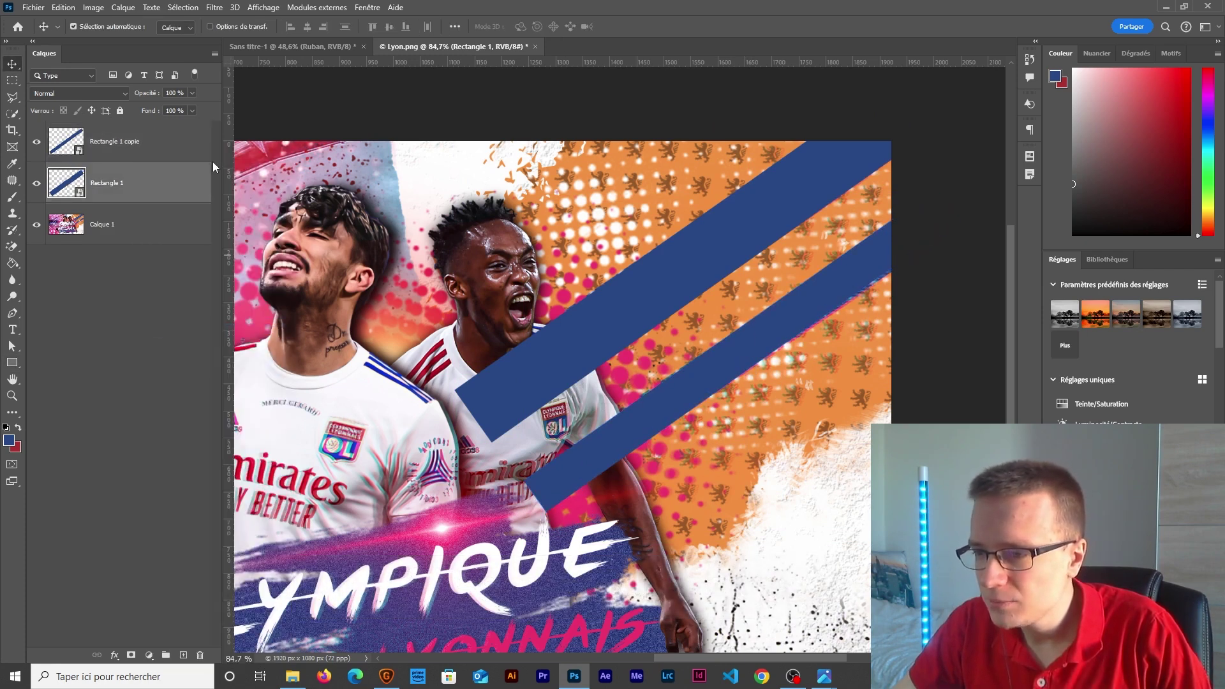
- Compare Rectangle 1 with the reference stripe's texture, and apply Placage de texture to it with Grès, 100% scale, relief 5 and Haut lighting
{"action": "left_click", "coordinate": [36, 183]}
{"action": "scroll", "coordinate": [702, 262], "scroll_direction": "up", "scroll_amount": 5}
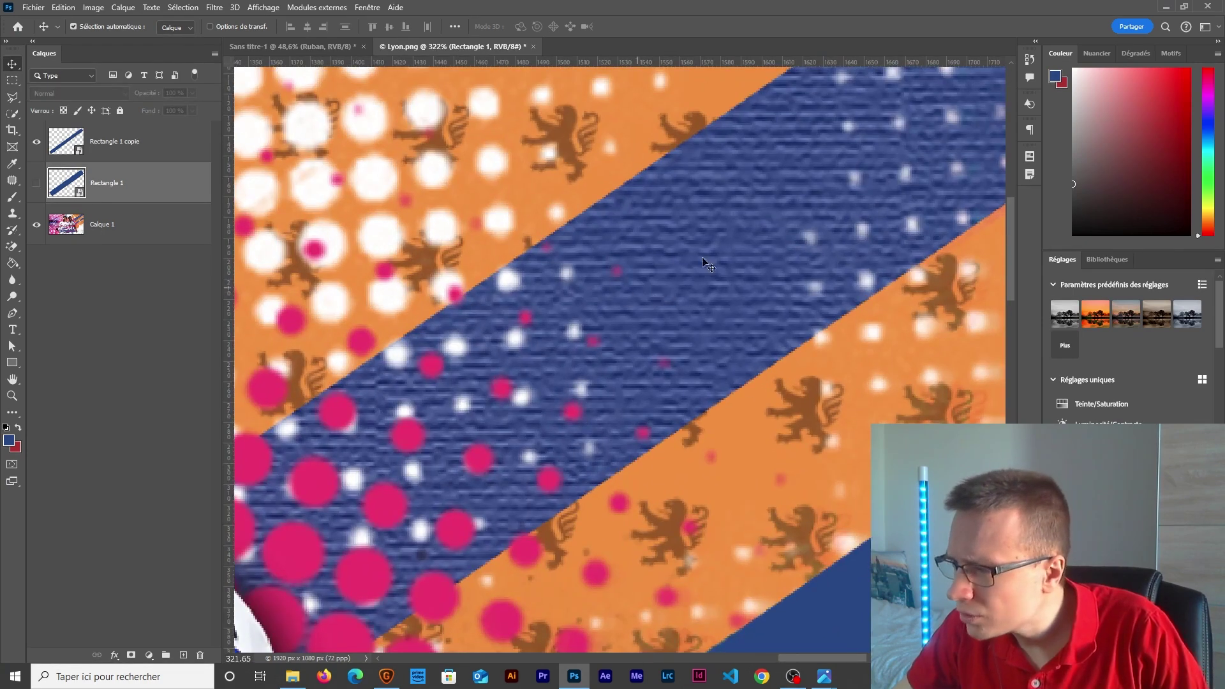
{"action": "scroll", "coordinate": [683, 381], "scroll_direction": "down", "scroll_amount": 5}
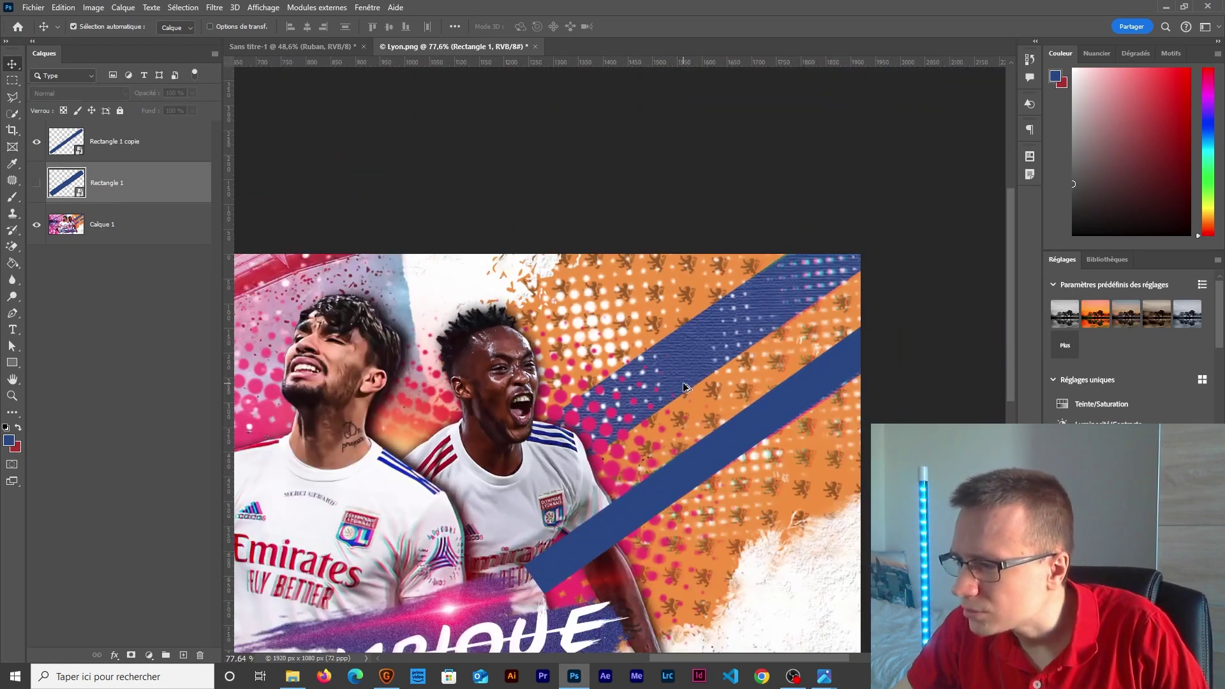
{"action": "left_click", "coordinate": [35, 184]}
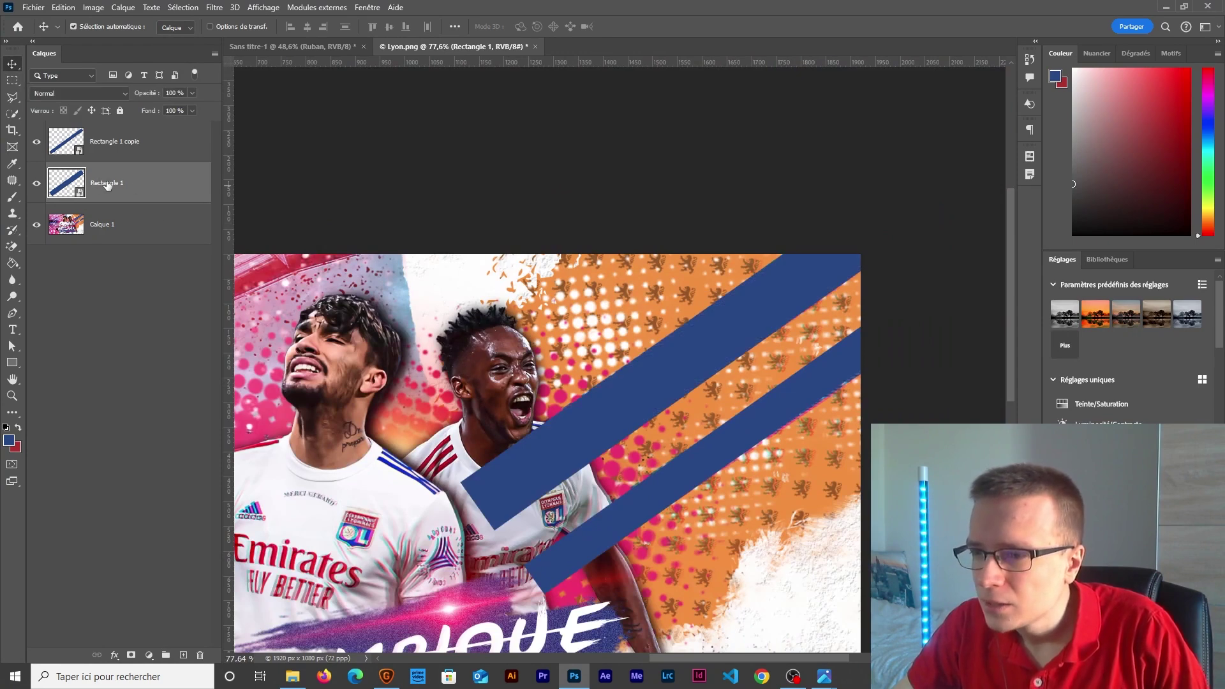
{"action": "left_click", "coordinate": [214, 7]}
{"action": "left_click", "coordinate": [418, 116]}
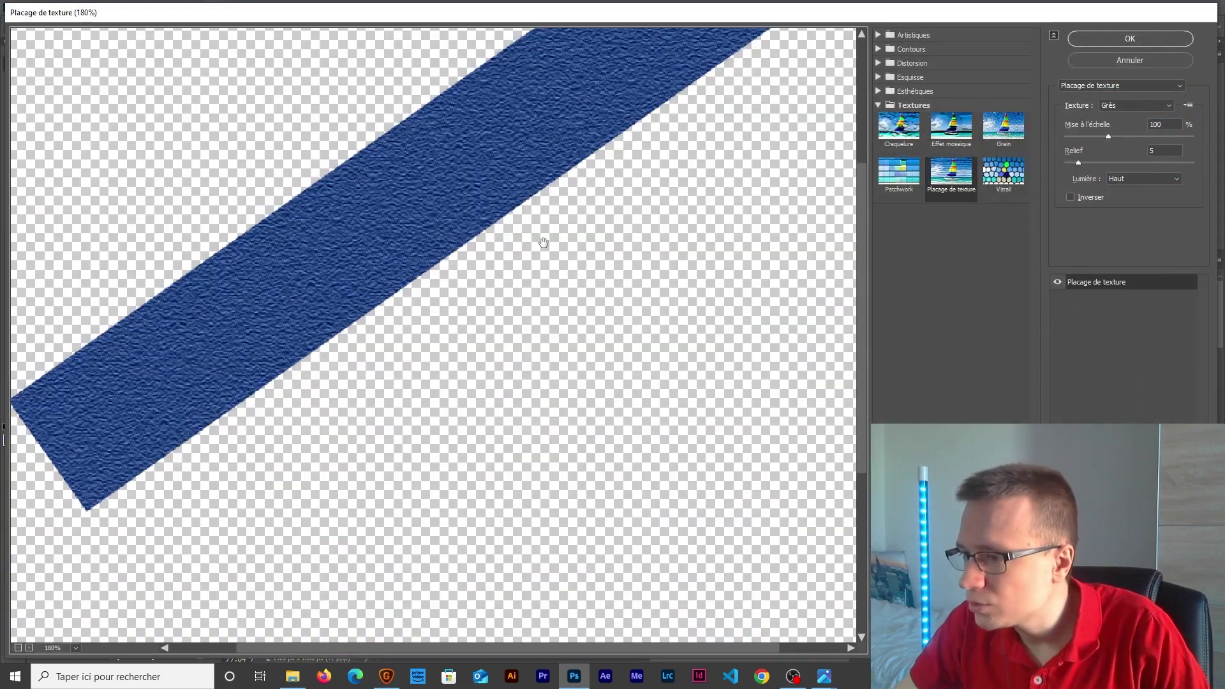
{"action": "left_click_drag", "start_coordinate": [543, 243], "coordinate": [479, 464]}
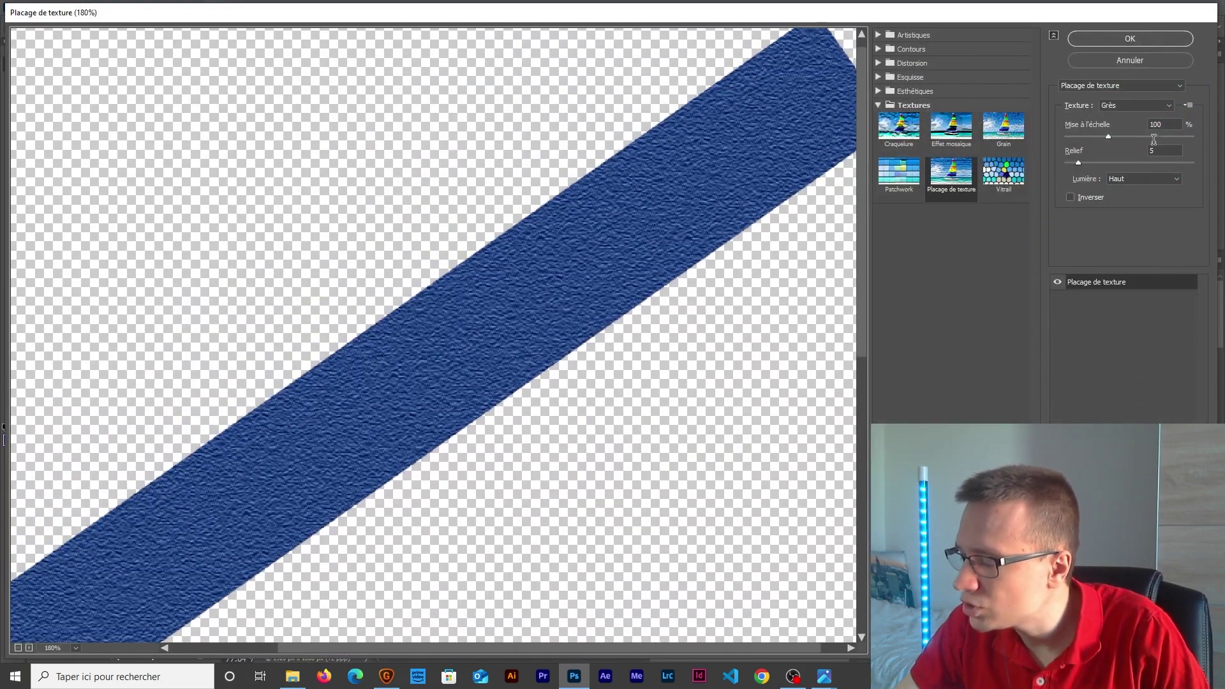
{"action": "left_click", "coordinate": [1103, 39]}
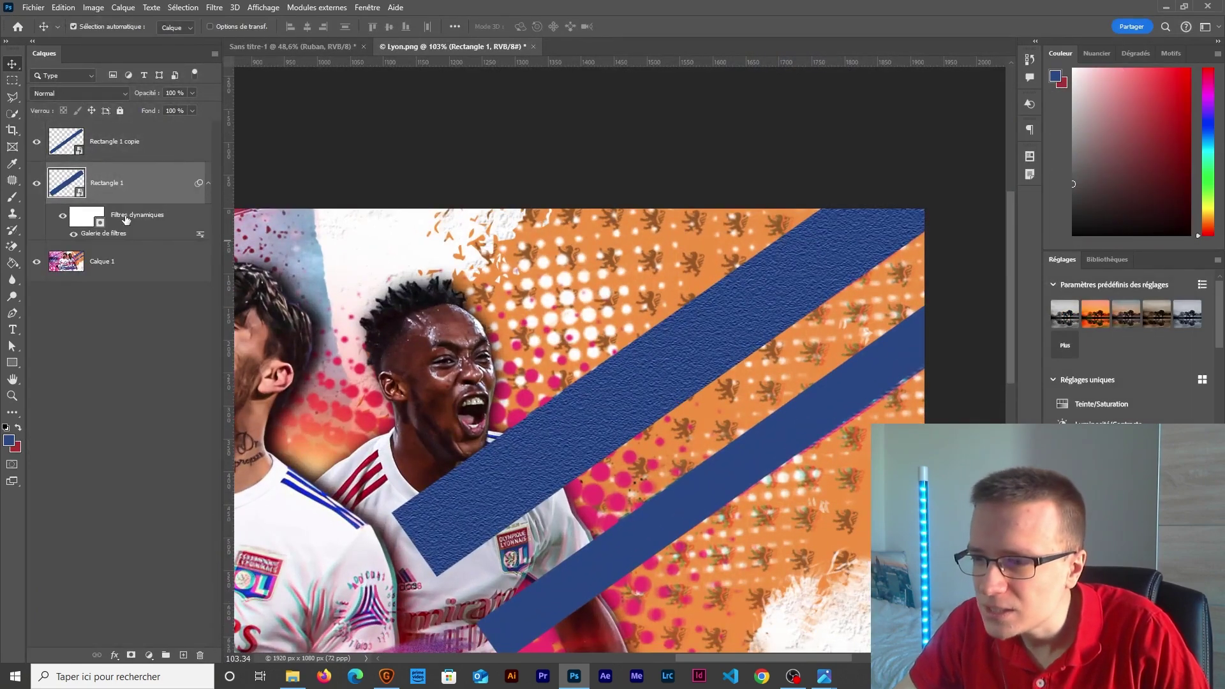
- Copy Rectangle 1's texture smart filter to the Rectangle 1 copie layer
{"action": "left_click_drag", "start_coordinate": [126, 219], "coordinate": [137, 141]}
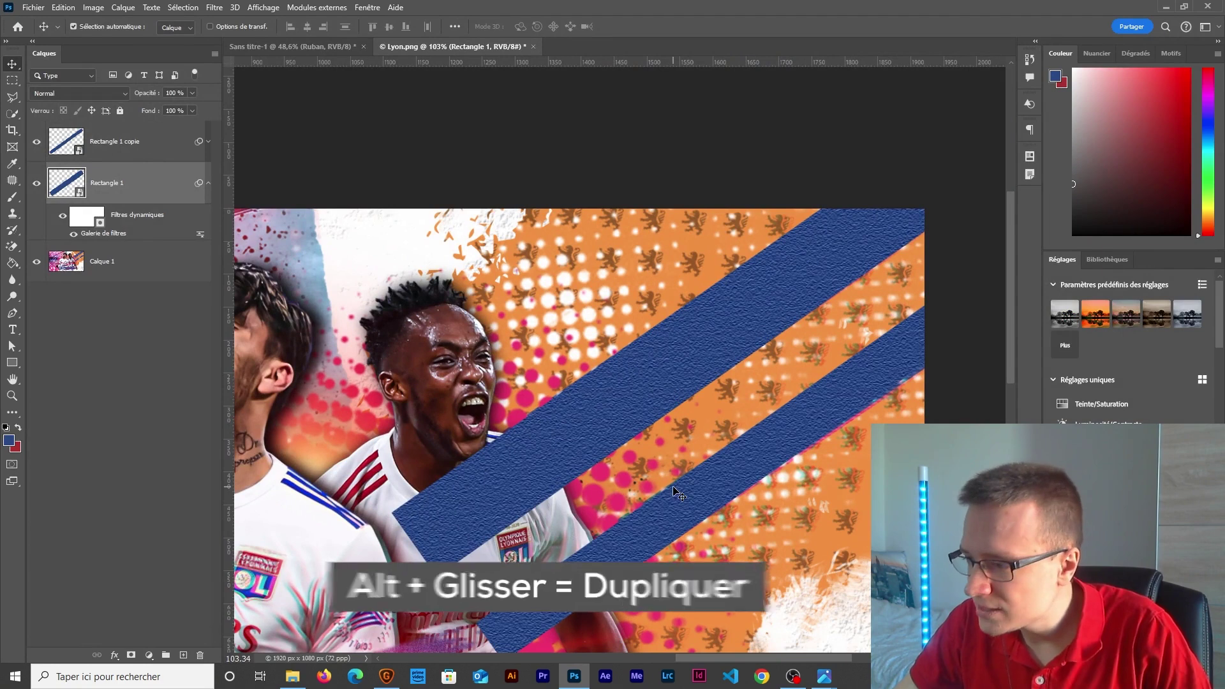
{"action": "scroll", "coordinate": [675, 487], "scroll_direction": "down", "scroll_amount": 3}
{"action": "left_click_drag", "start_coordinate": [608, 513], "coordinate": [702, 407]}
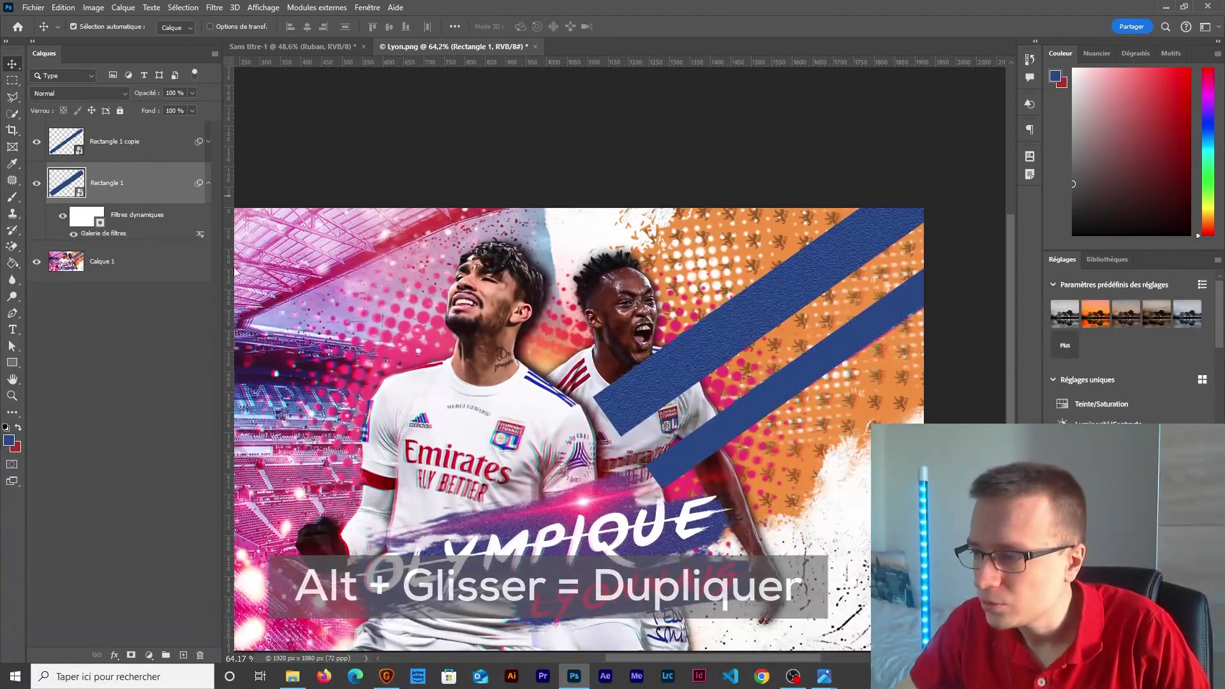
- Copy both rectangle layers into the Sans titre-1 document and place them in the FX group, directly above the Motif layer
{"action": "scroll", "coordinate": [228, 223], "scroll_direction": "down", "scroll_amount": 1}
{"action": "left_click", "coordinate": [358, 210]}
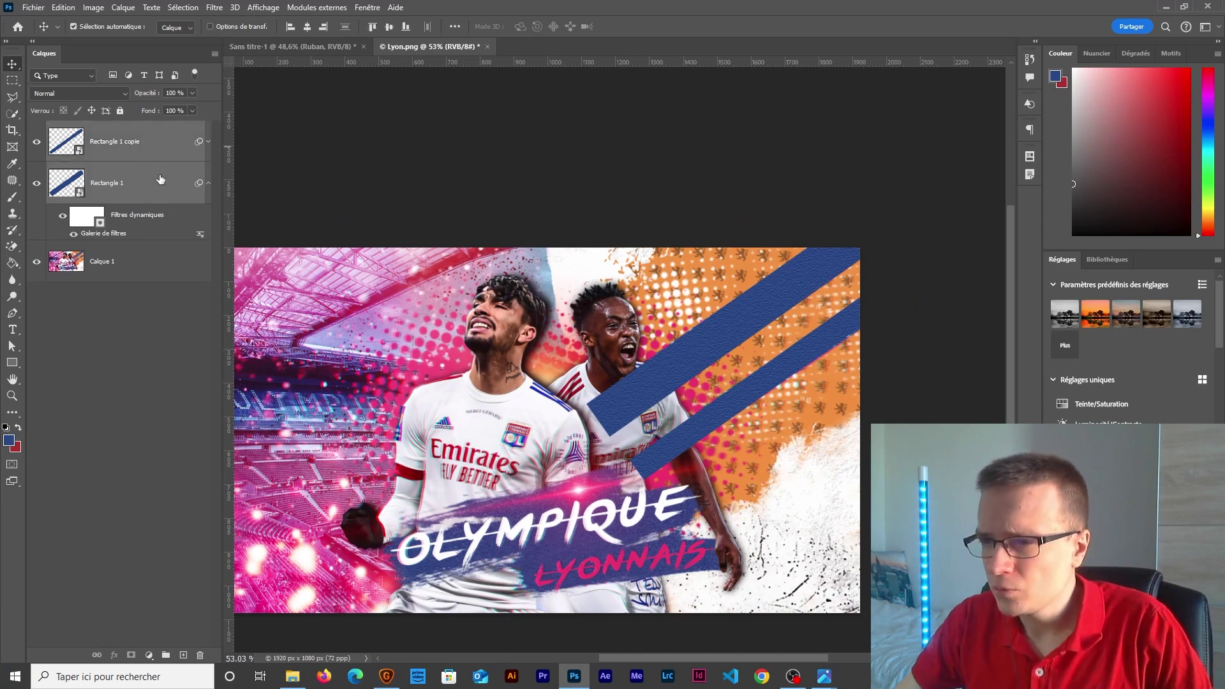
{"action": "left_click_drag", "start_coordinate": [713, 332], "coordinate": [823, 317]}
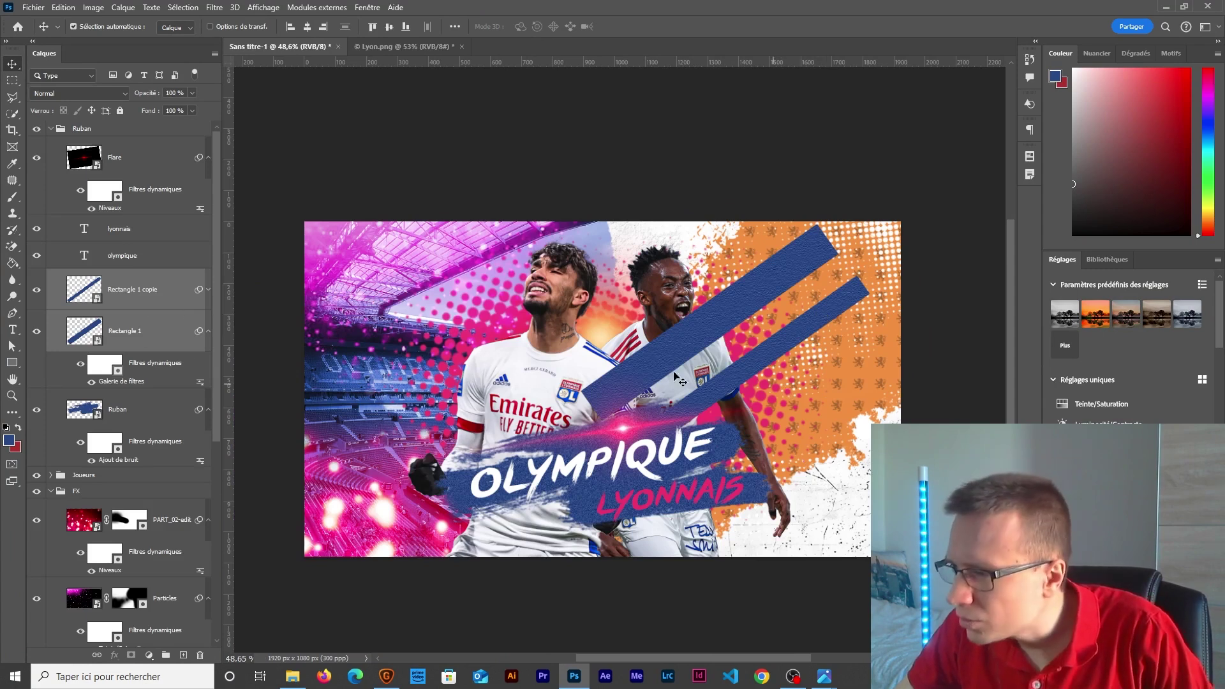
{"action": "scroll", "coordinate": [166, 420], "scroll_direction": "down", "scroll_amount": 5}
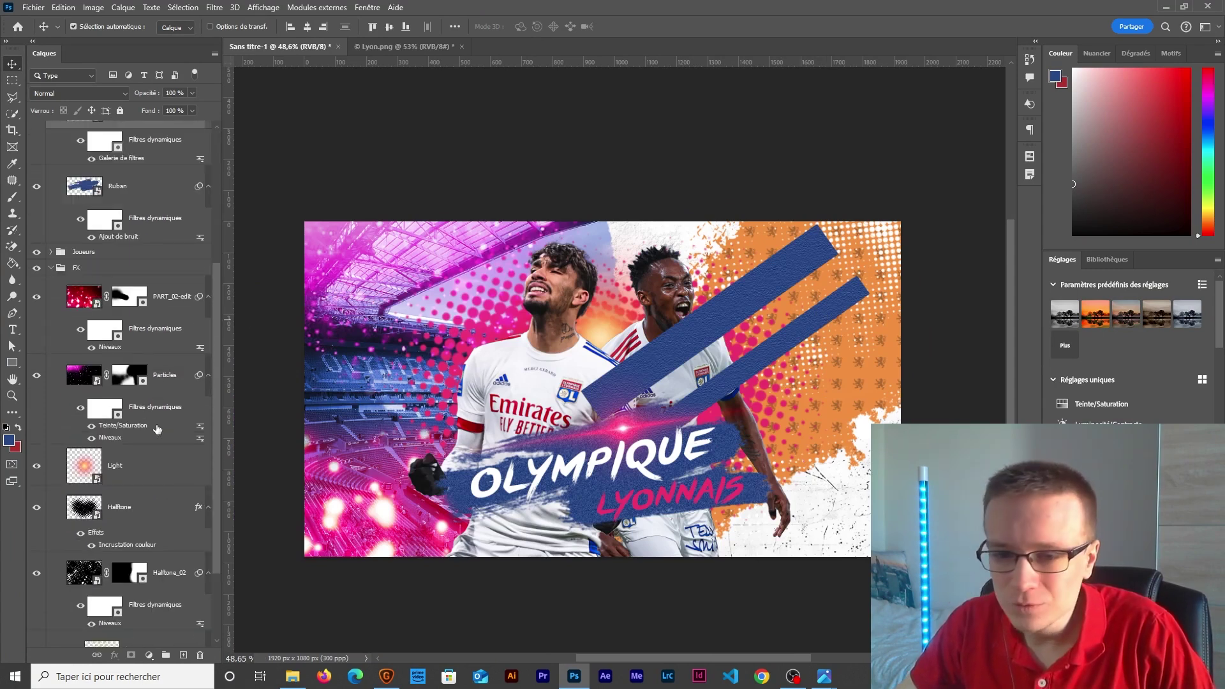
{"action": "left_click_drag", "start_coordinate": [142, 126], "coordinate": [121, 582]}
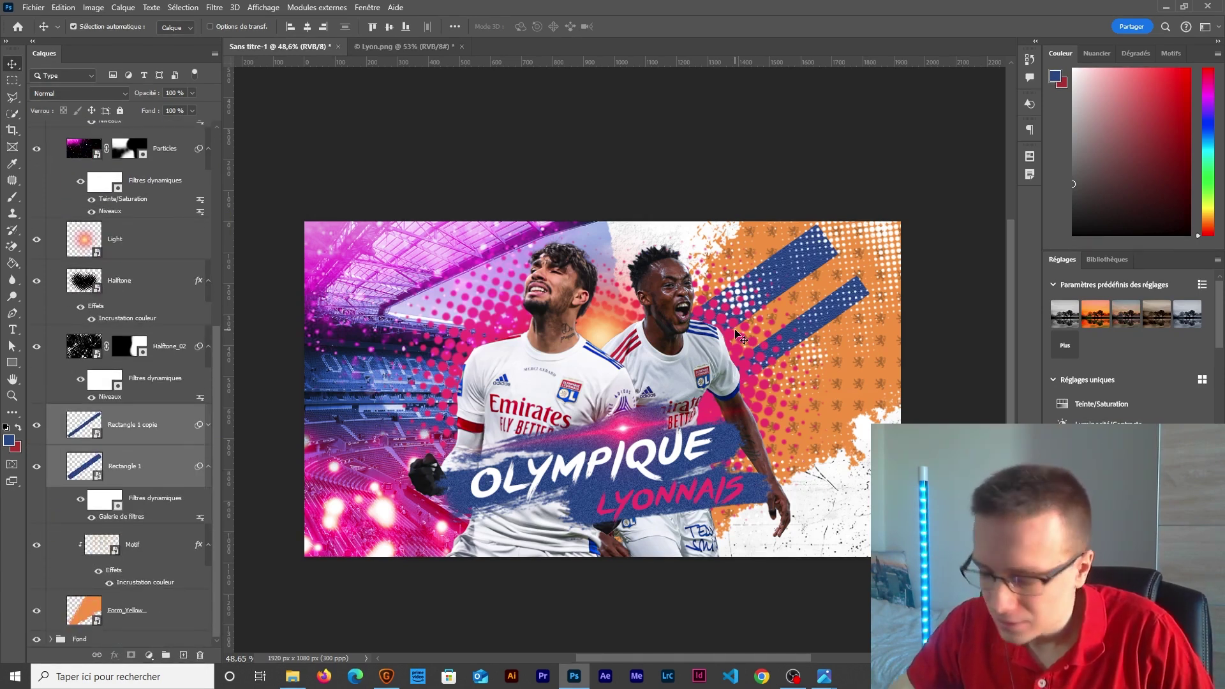
- Move the two blue stripes together toward the poster's upper-right corner so they run off the canvas over the orange shape
{"action": "key", "text": "ctrl+t"}
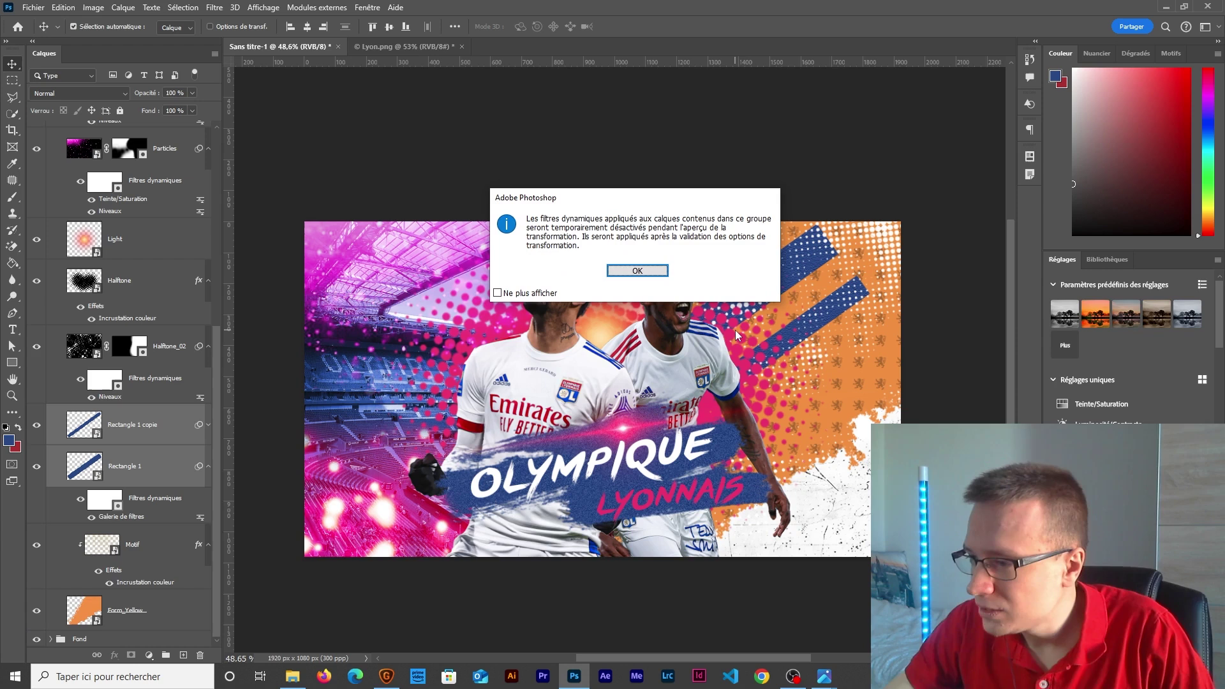
{"action": "left_click", "coordinate": [638, 270]}
{"action": "left_click_drag", "start_coordinate": [817, 346], "coordinate": [885, 374]}
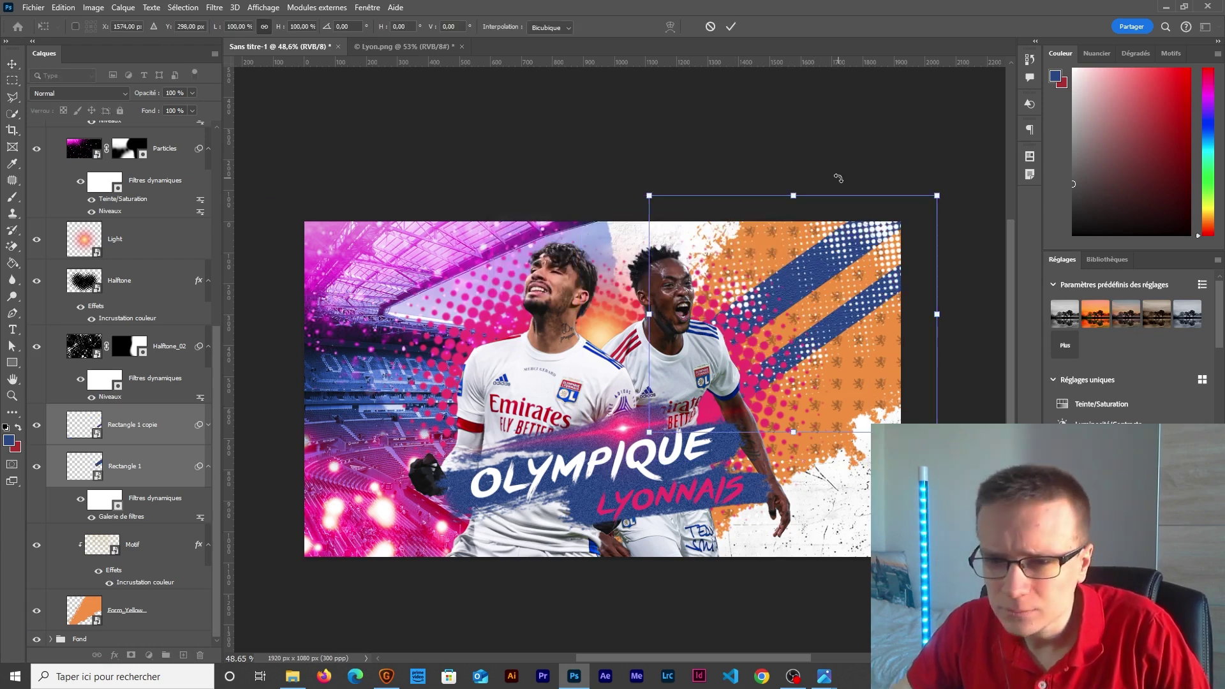
{"action": "key", "text": "Return"}
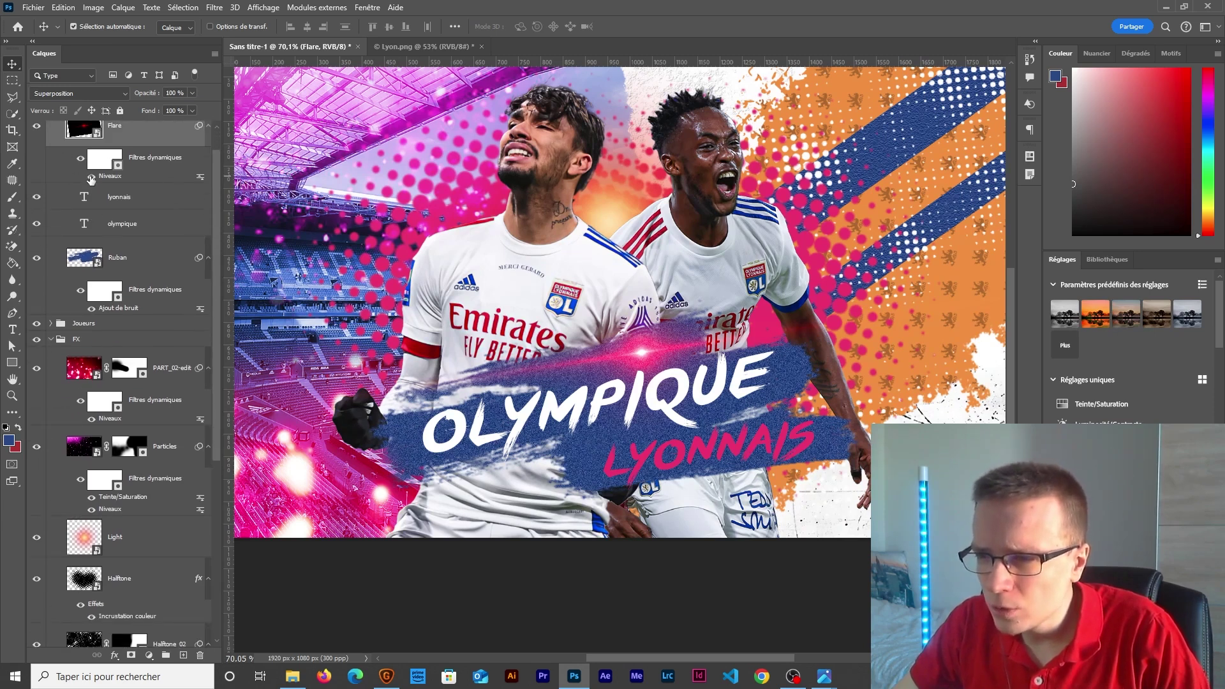
- Collapse the layer groups and add an empty layer between the Ruban and Joueurs groups
{"action": "scroll", "coordinate": [91, 179], "scroll_direction": "up", "scroll_amount": 1}
{"action": "left_click", "coordinate": [85, 145]}
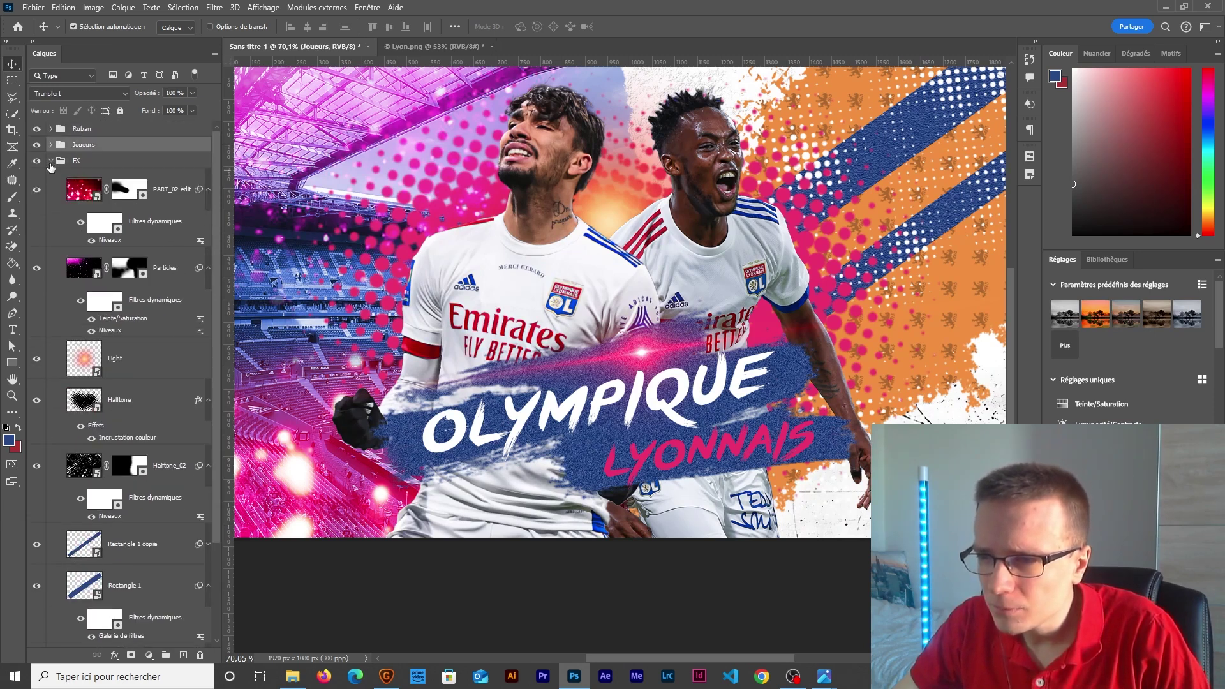
{"action": "left_click", "coordinate": [50, 161]}
{"action": "left_click", "coordinate": [184, 656]}
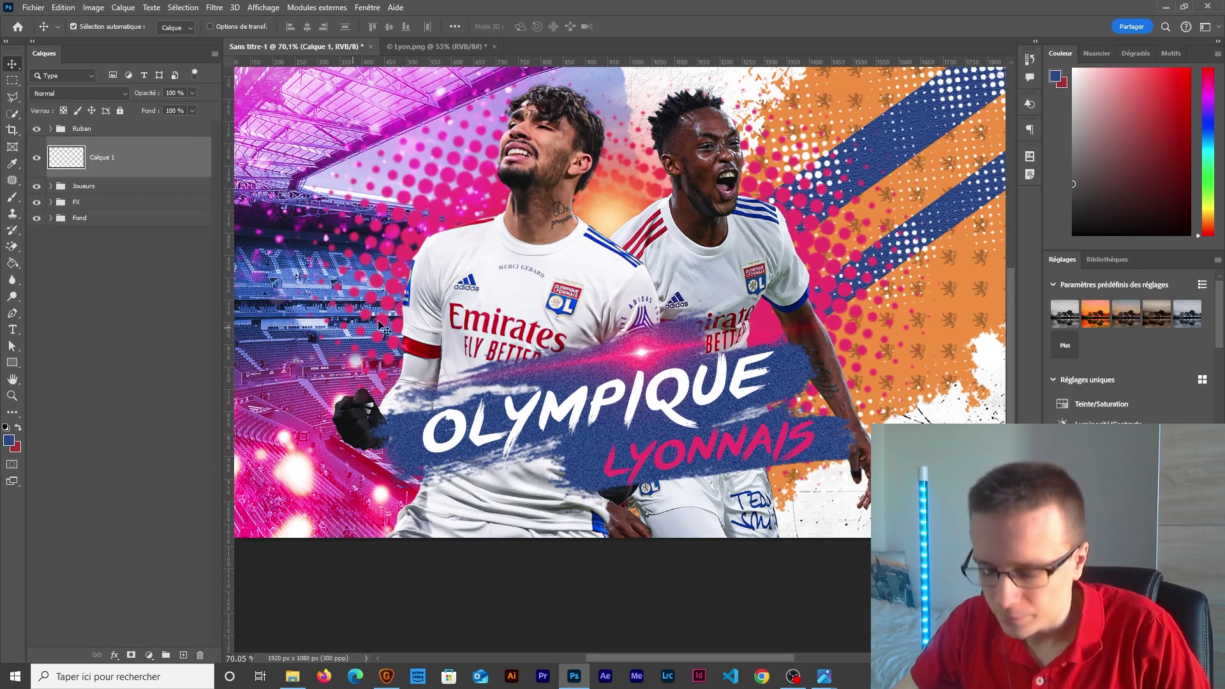
- Set the foreground colour to white, #FFFFFF
{"action": "left_click", "coordinate": [7, 442]}
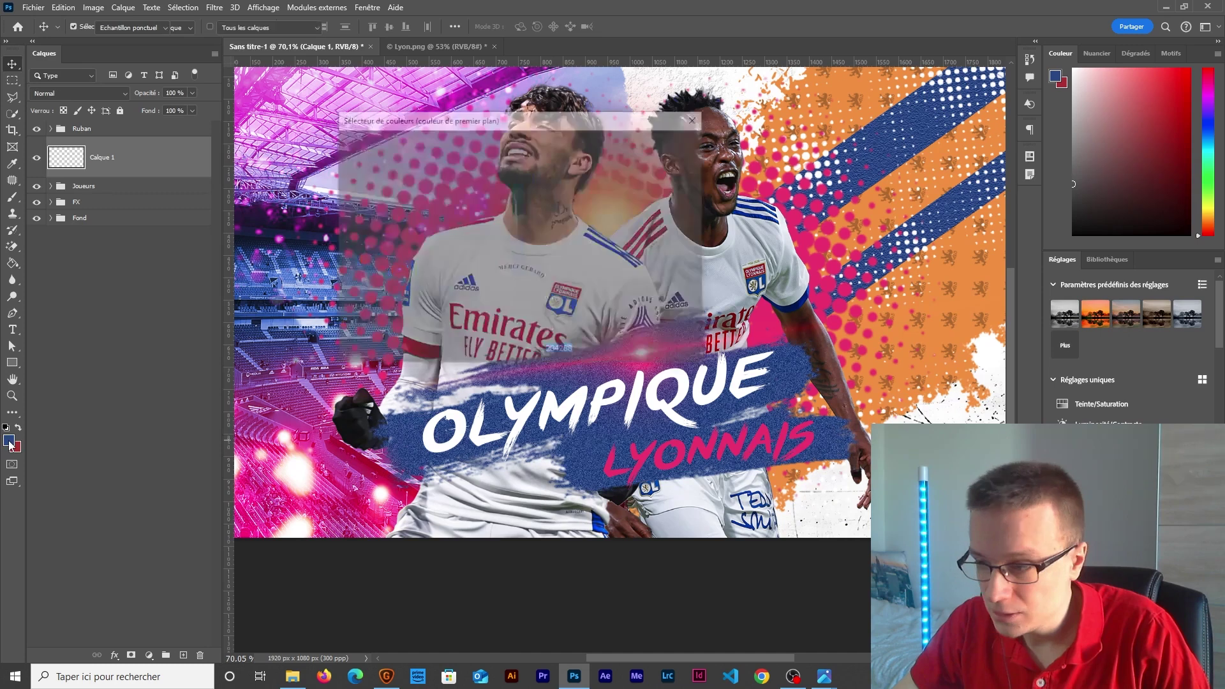
{"action": "double_click", "coordinate": [577, 351]}
{"action": "type", "text": "fff"}
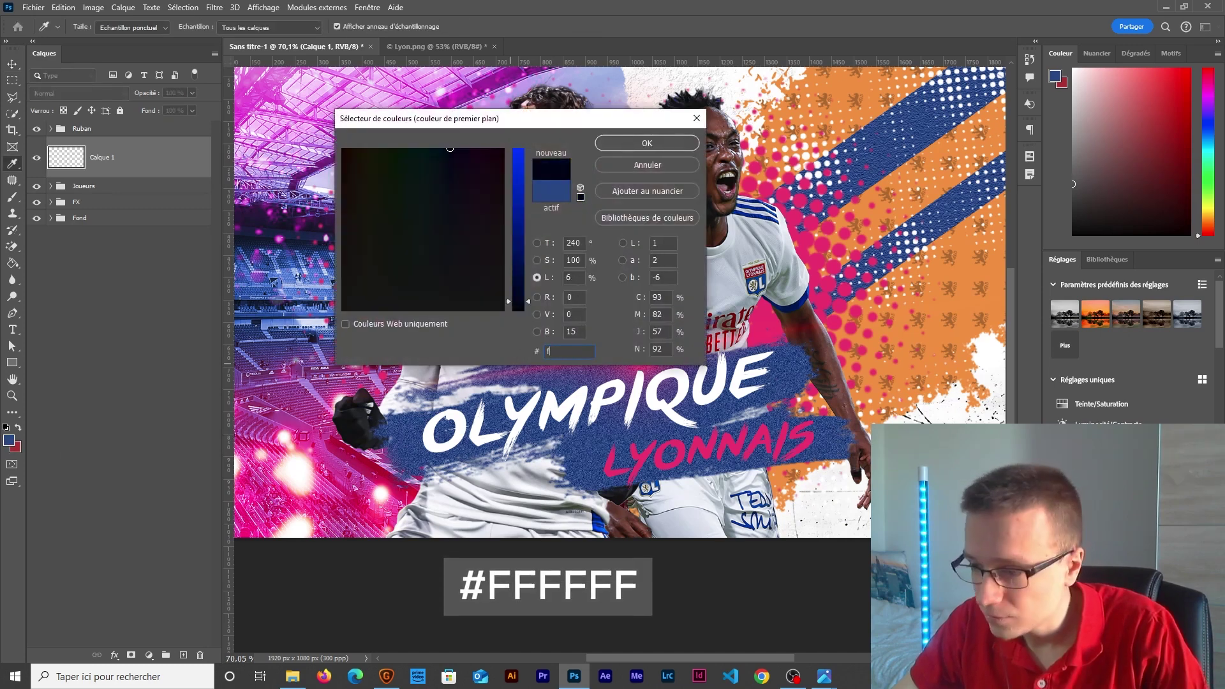
{"action": "left_click", "coordinate": [656, 145]}
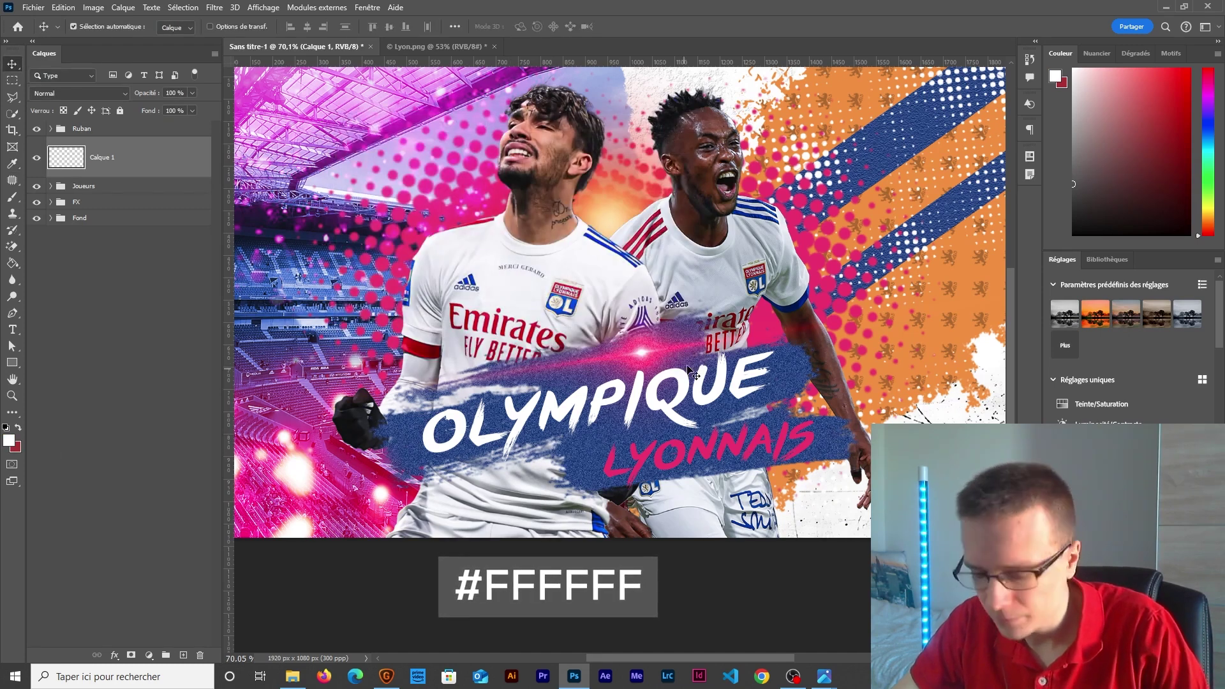
- Paint a soft white glow over the bottom of the players on the new layer with a large brush at 0% hardness
{"action": "key", "text": "b"}
{"action": "right_click", "coordinate": [611, 260], "text": "alt"}
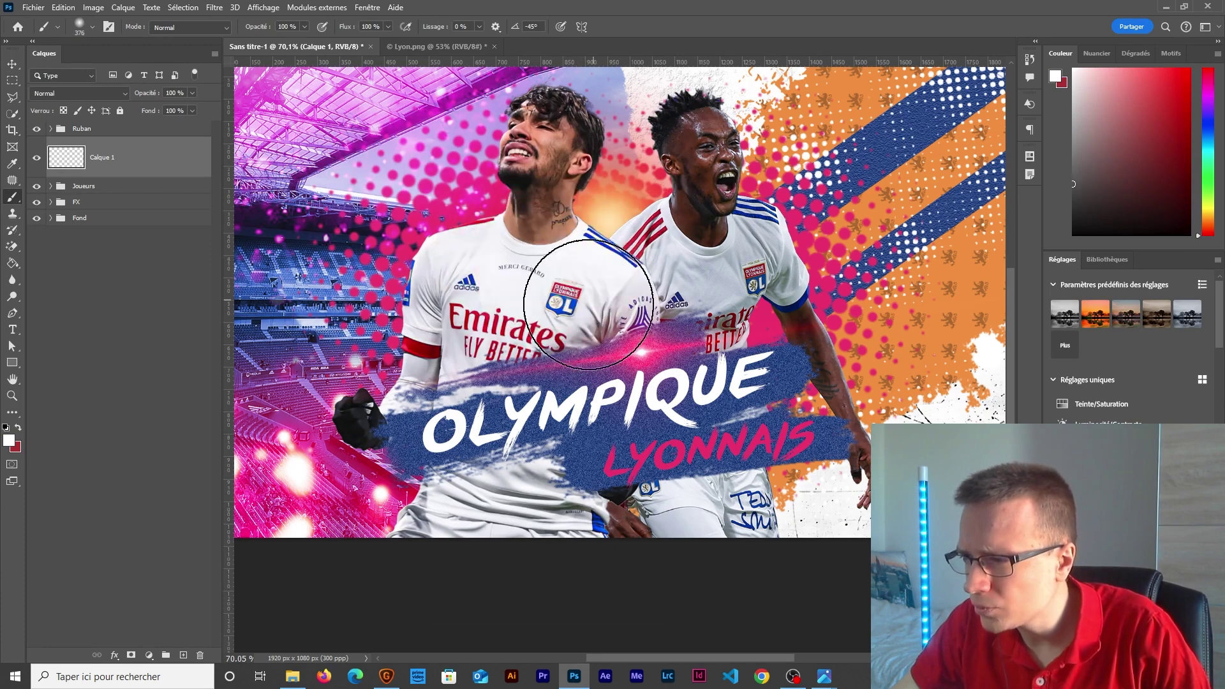
{"action": "right_click", "coordinate": [584, 305], "text": "alt"}
{"action": "right_click", "coordinate": [465, 248], "text": "alt"}
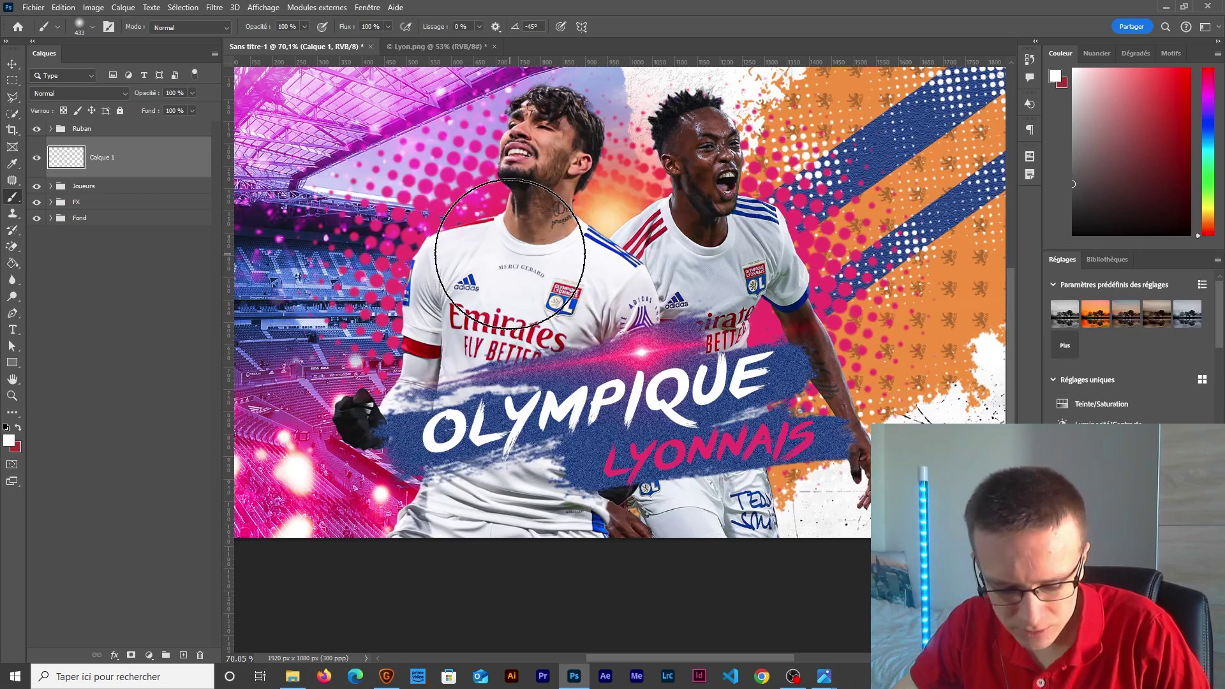
{"action": "right_click", "coordinate": [511, 255]}
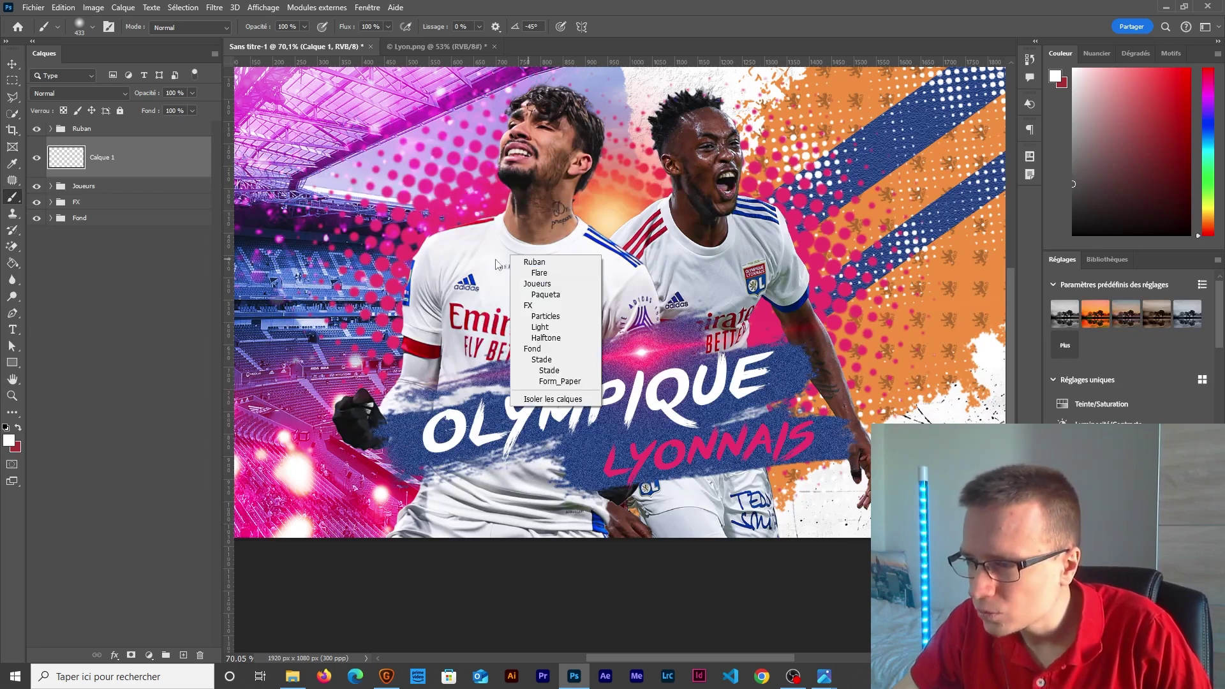
{"action": "right_click", "coordinate": [464, 264], "text": "alt"}
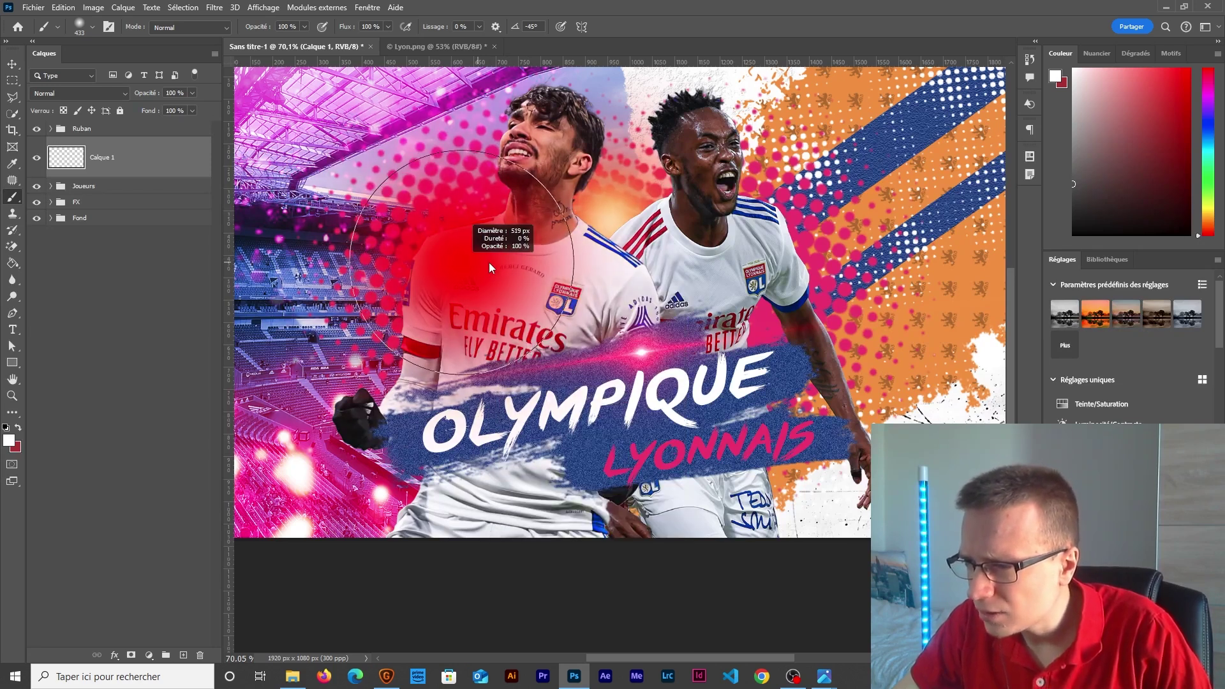
{"action": "mouse_move", "coordinate": [480, 260]}
{"action": "left_mouse_down"}
{"action": "mouse_move", "coordinate": [492, 261]}
{"action": "mouse_move", "coordinate": [399, 251]}
{"action": "mouse_move", "coordinate": [465, 254]}
{"action": "mouse_move", "coordinate": [459, 300]}
{"action": "mouse_move", "coordinate": [462, 140]}
{"action": "mouse_move", "coordinate": [407, 142]}
{"action": "mouse_move", "coordinate": [416, 175]}
{"action": "mouse_move", "coordinate": [421, 151]}
{"action": "left_mouse_up"}
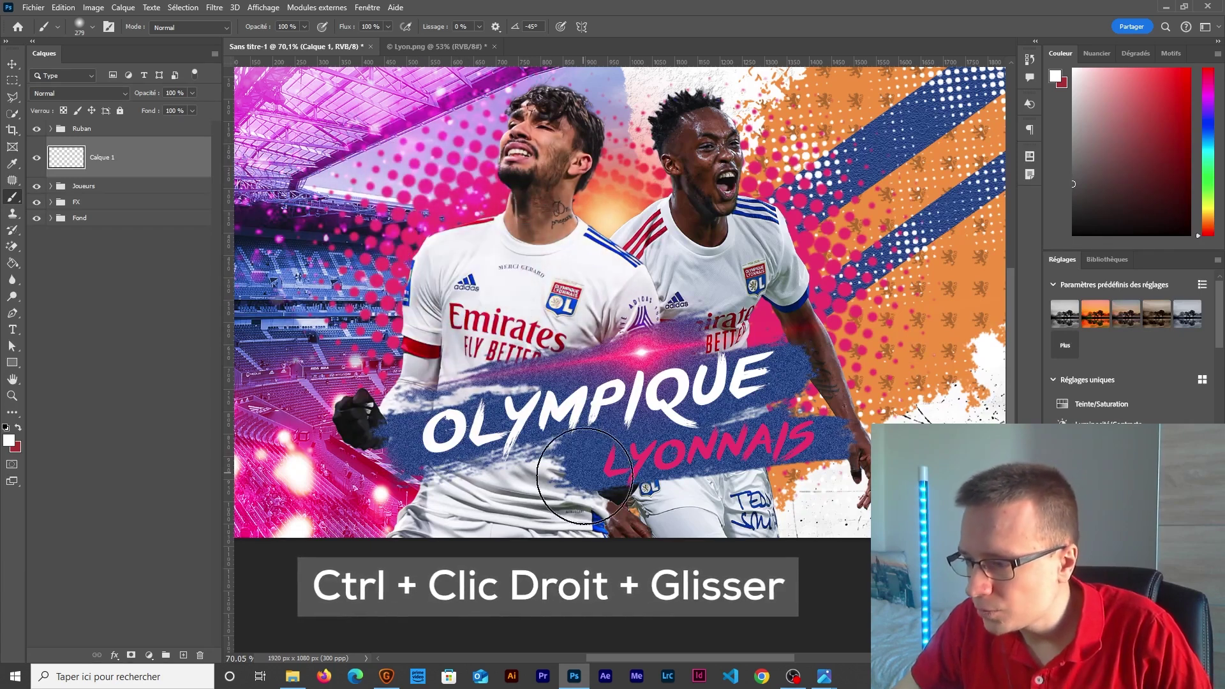
{"action": "left_click_drag", "start_coordinate": [507, 266], "coordinate": [520, 258]}
{"action": "mouse_move", "coordinate": [625, 510]}
{"action": "left_mouse_down"}
{"action": "mouse_move", "coordinate": [615, 561]}
{"action": "mouse_move", "coordinate": [624, 525]}
{"action": "mouse_move", "coordinate": [639, 516]}
{"action": "mouse_move", "coordinate": [591, 574]}
{"action": "mouse_move", "coordinate": [596, 504]}
{"action": "mouse_move", "coordinate": [612, 547]}
{"action": "mouse_move", "coordinate": [610, 519]}
{"action": "left_mouse_up"}
{"action": "scroll", "coordinate": [487, 398], "scroll_direction": "down", "scroll_amount": 1}
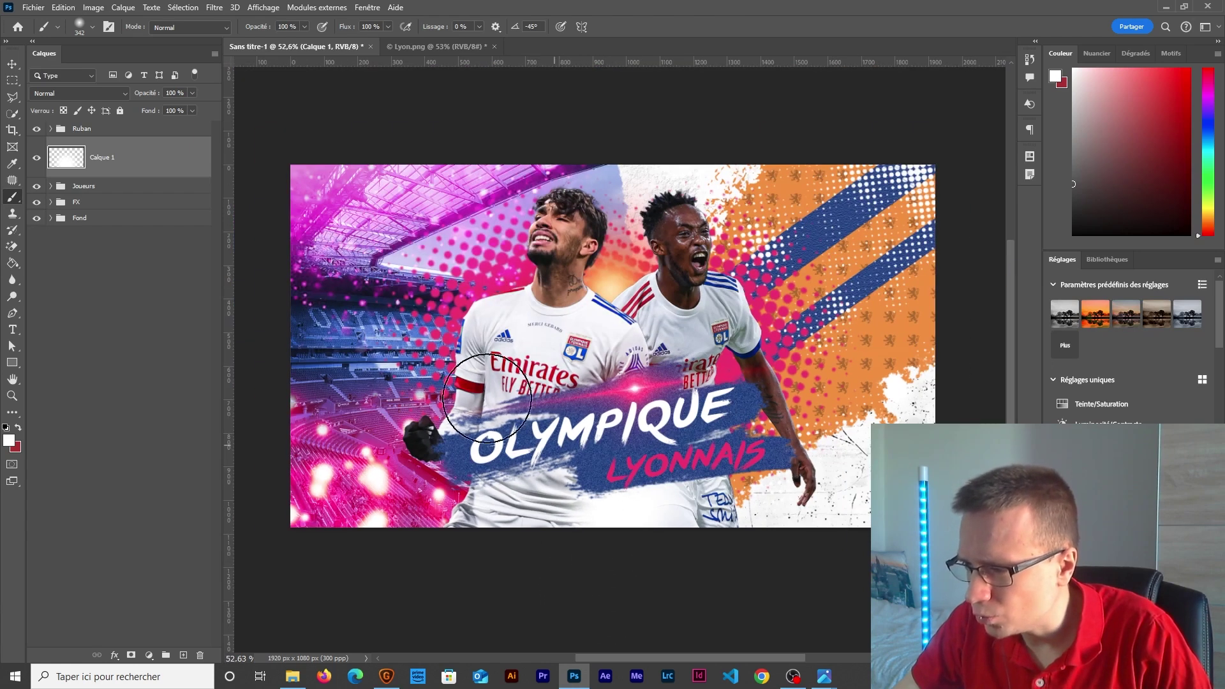
{"action": "left_click", "coordinate": [37, 160]}
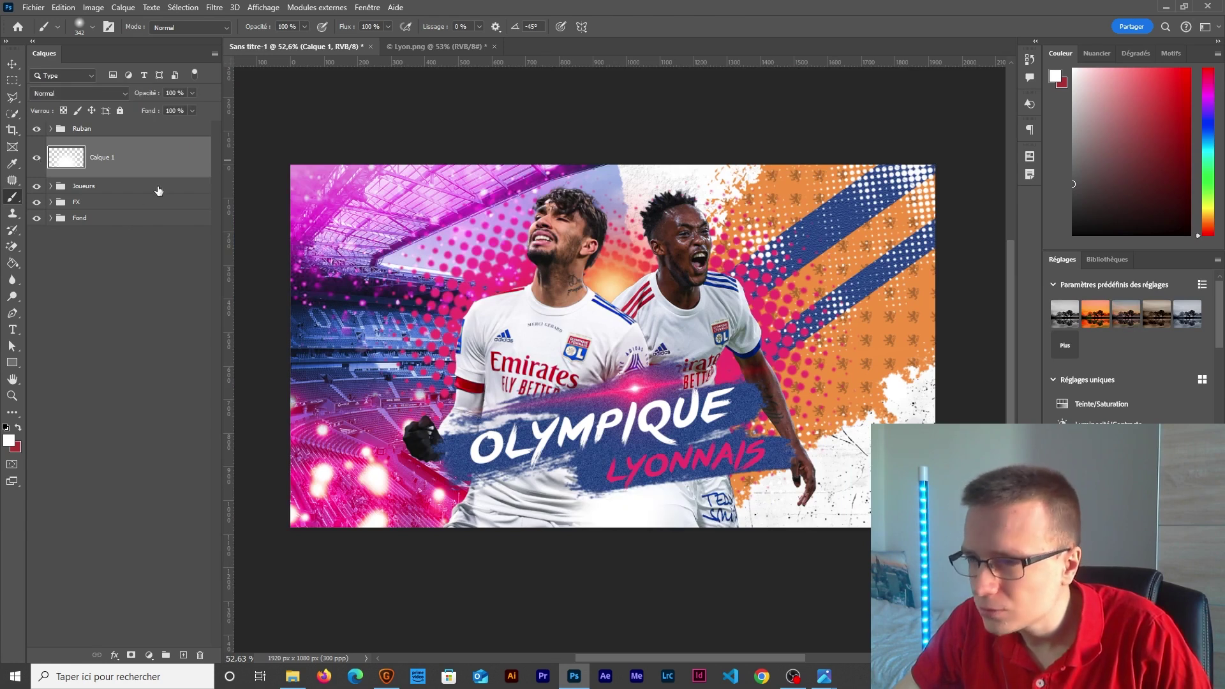
- Rename the glow layer Lueur
{"action": "double_click", "coordinate": [101, 157]}
{"action": "type", "text": "Lueur"}
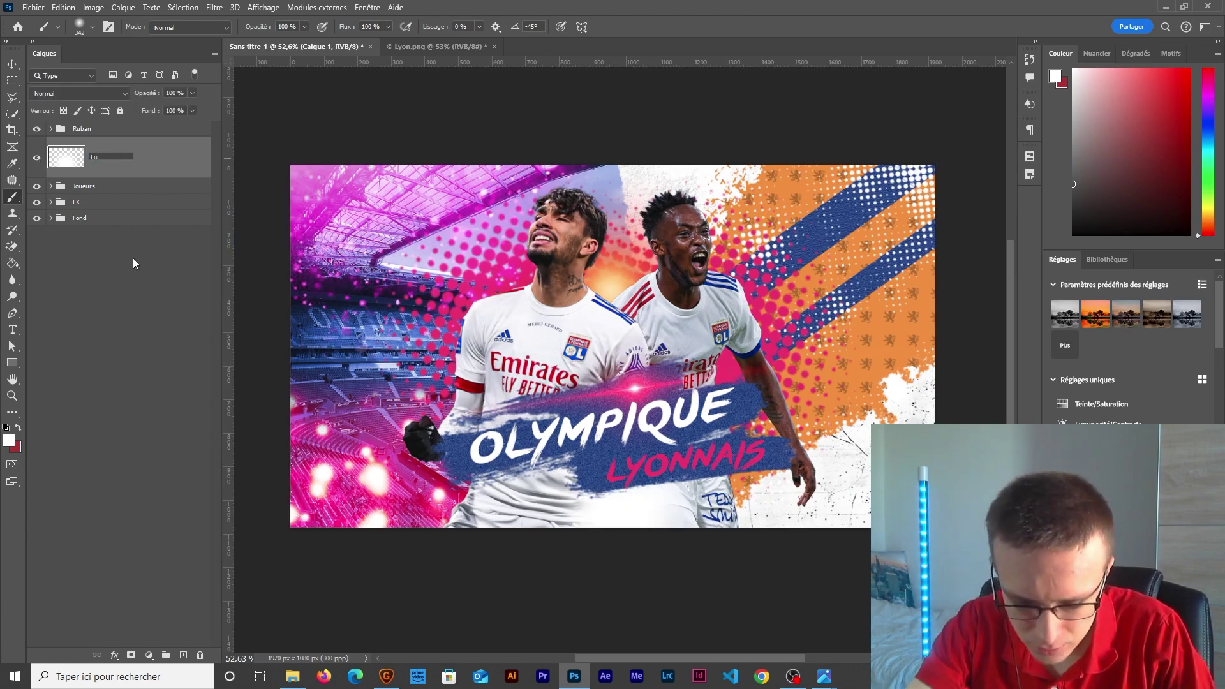
{"action": "key", "text": "Return"}
- Transform the Lueur glow to make it slightly narrower, and deselect the layer
{"action": "scroll", "coordinate": [356, 297], "scroll_direction": "up", "scroll_amount": 1}
{"action": "scroll", "coordinate": [356, 297], "scroll_direction": "down", "scroll_amount": 1}
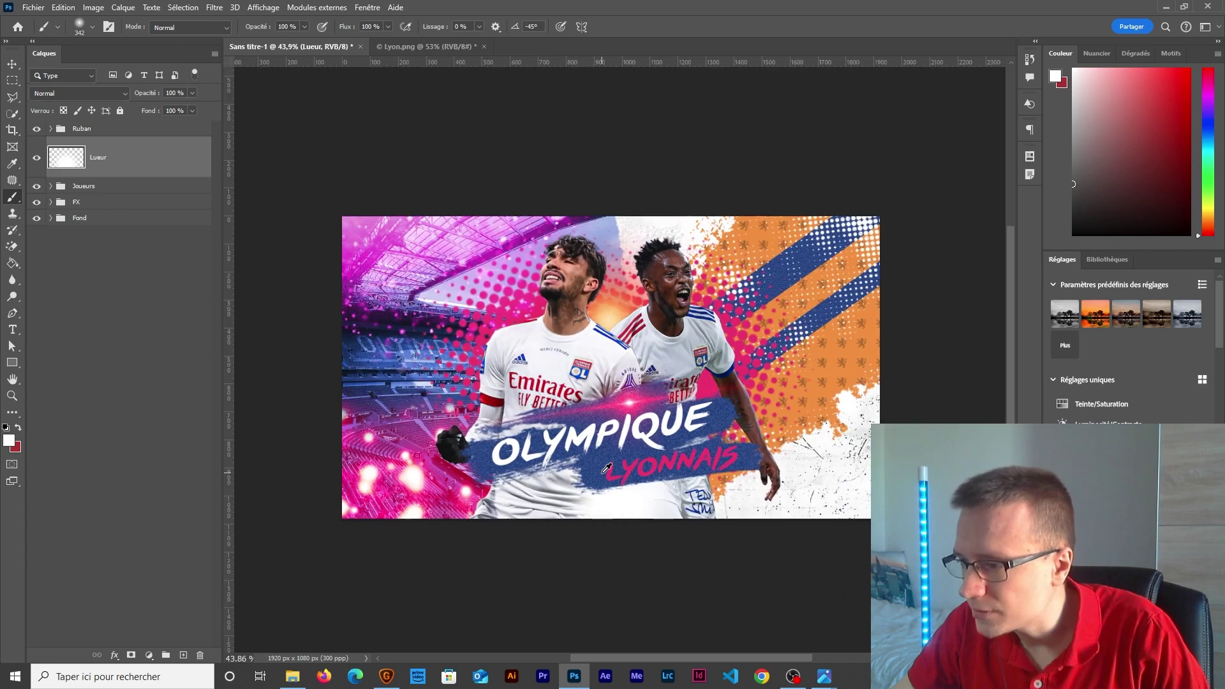
{"action": "scroll", "coordinate": [356, 298], "scroll_direction": "up", "scroll_amount": 1}
{"action": "key", "text": "ctrl+t"}
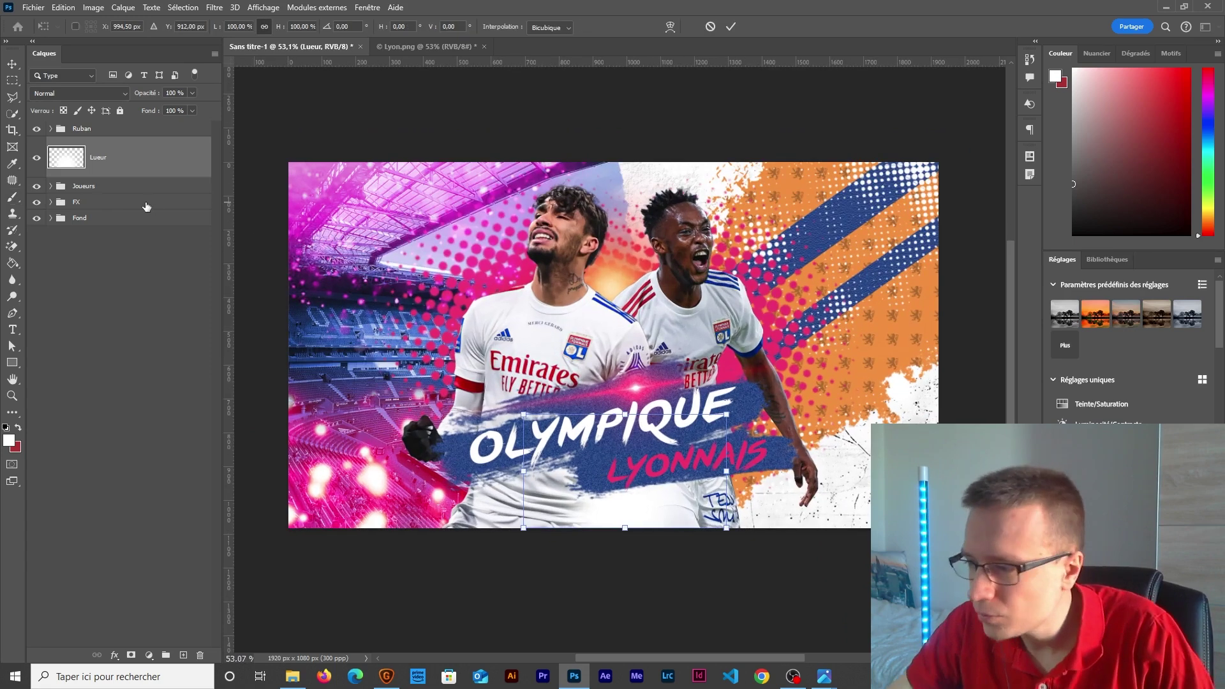
{"action": "mouse_move", "coordinate": [726, 475]}
{"action": "left_mouse_down"}
{"action": "mouse_move", "coordinate": [740, 455]}
{"action": "mouse_move", "coordinate": [710, 478]}
{"action": "left_mouse_up"}
{"action": "key", "text": "Return"}
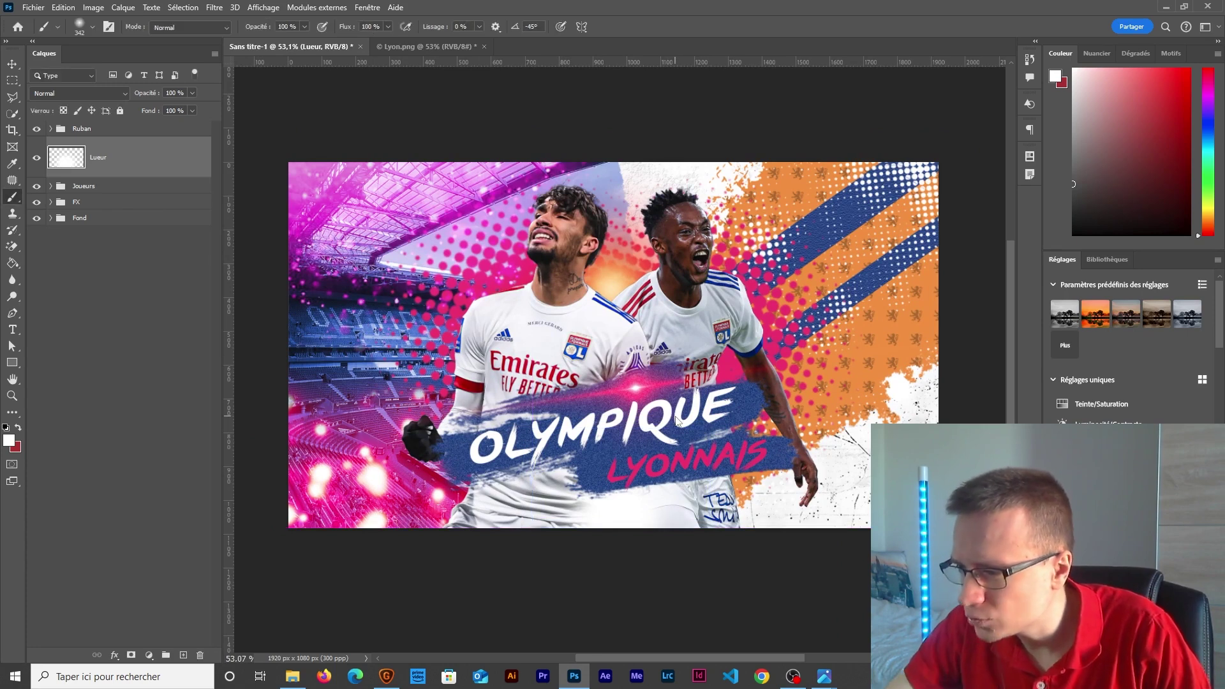
{"action": "left_click", "coordinate": [518, 101]}
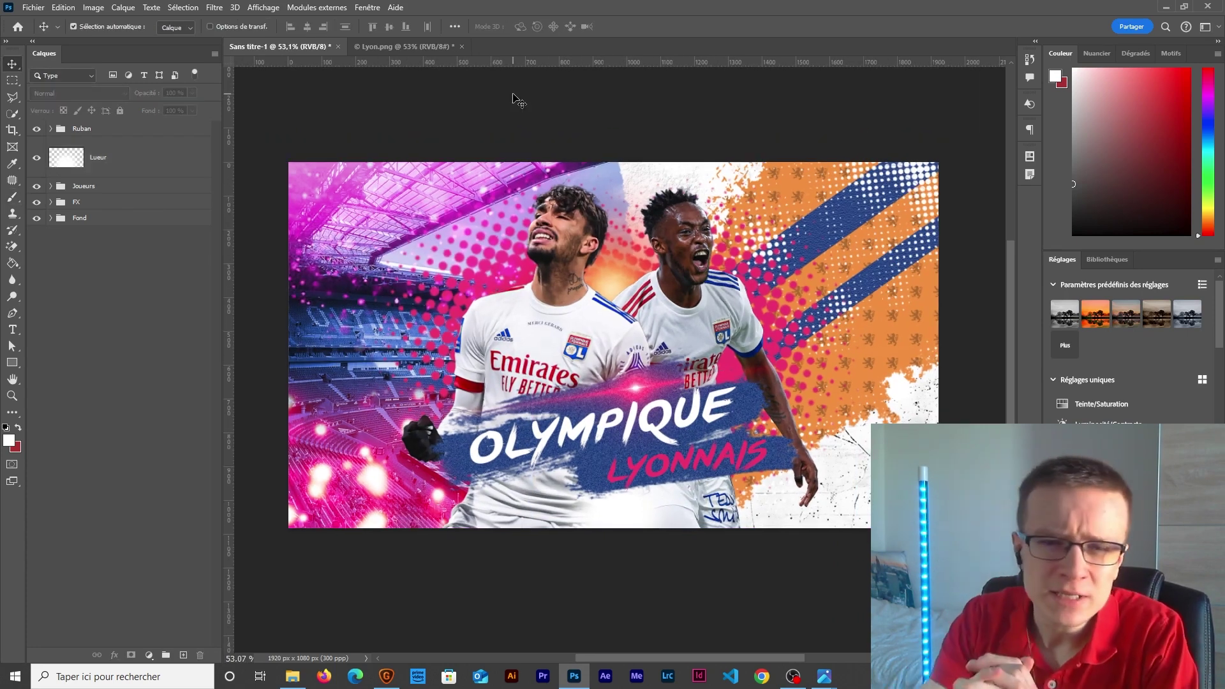
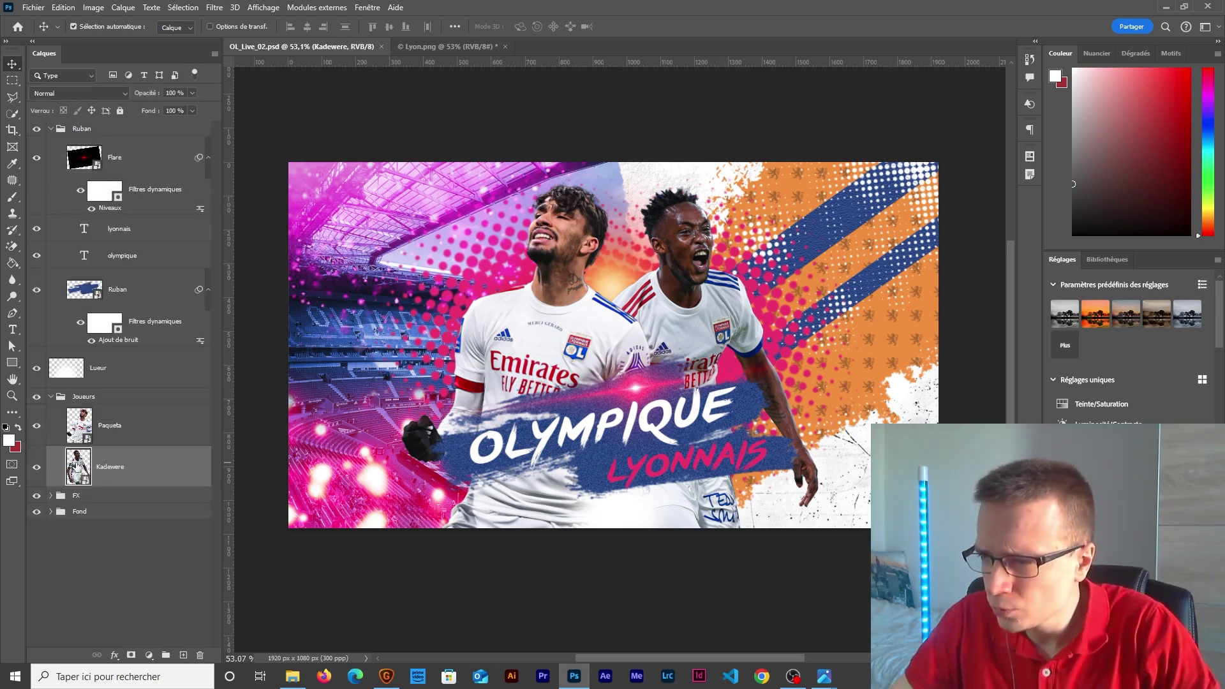
- Open the Kadewere smart object and add a bright green solid colour fill layer beneath Calque 0
{"action": "double_click", "coordinate": [76, 462]}
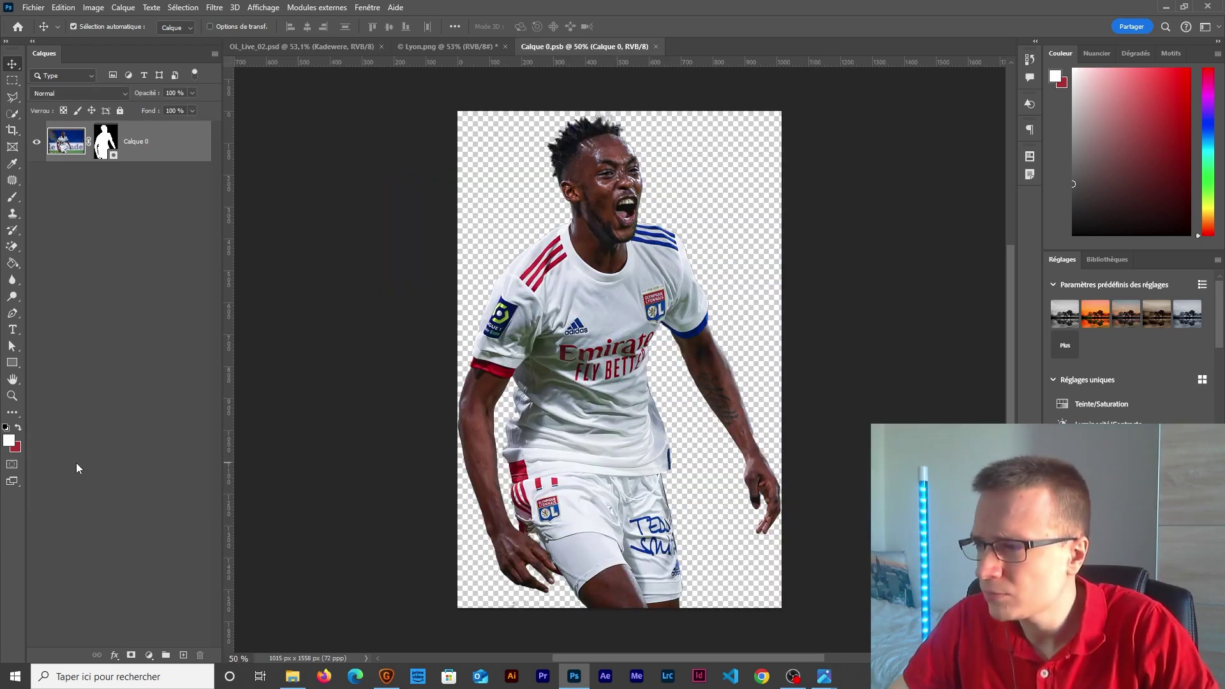
{"action": "left_click", "coordinate": [149, 655]}
{"action": "left_click", "coordinate": [180, 432]}
{"action": "left_click_drag", "start_coordinate": [391, 284], "coordinate": [398, 160]}
{"action": "left_click", "coordinate": [647, 143]}
{"action": "left_click_drag", "start_coordinate": [102, 141], "coordinate": [102, 192]}
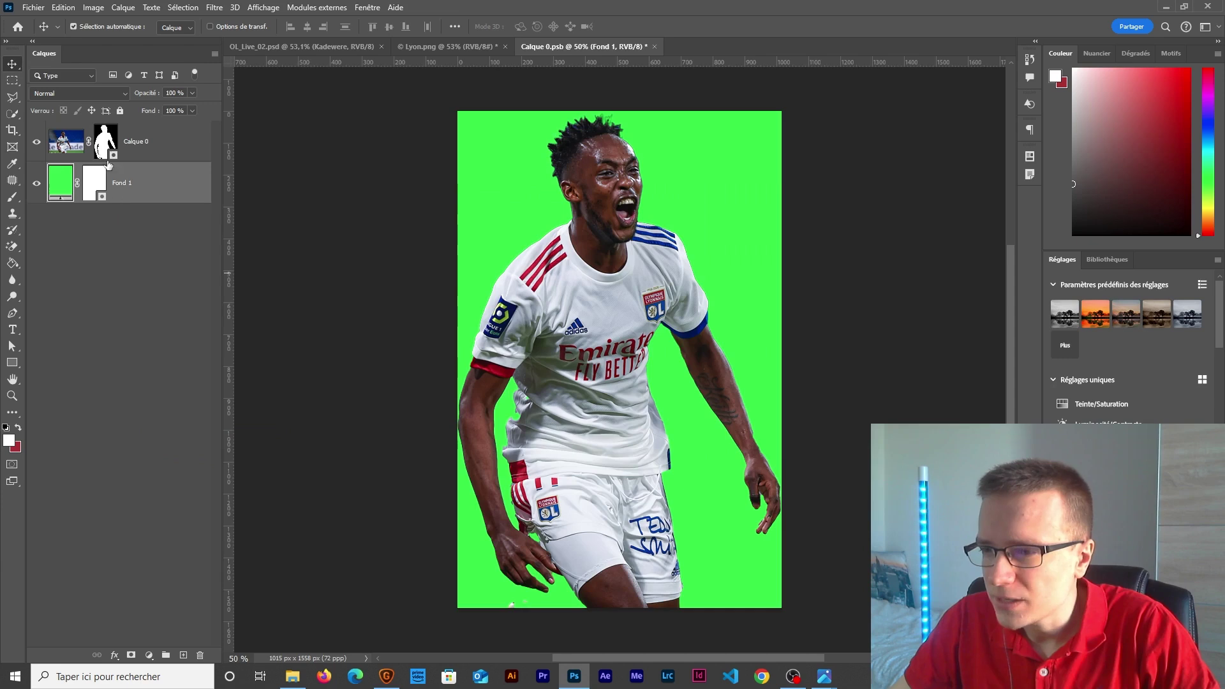
- Paint black on Calque 0's layer mask with a small brush in straight strokes along the blue-striped shoulder's upper edge by the neck
{"action": "left_click", "coordinate": [105, 141]}
{"action": "key", "text": "v"}
{"action": "scroll", "coordinate": [565, 485], "scroll_direction": "up", "scroll_amount": 5}
{"action": "left_click_drag", "start_coordinate": [566, 485], "coordinate": [511, 390]}
{"action": "scroll", "coordinate": [511, 389], "scroll_direction": "up", "scroll_amount": 5}
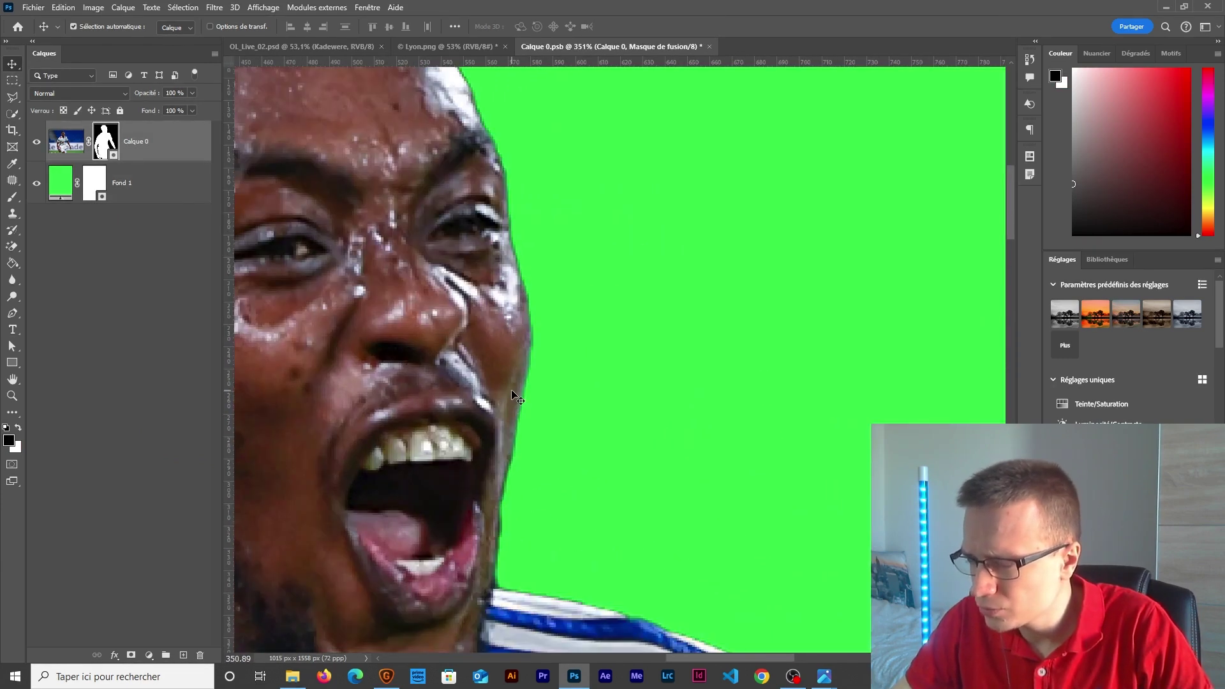
{"action": "scroll", "coordinate": [556, 330], "scroll_direction": "up", "scroll_amount": 5}
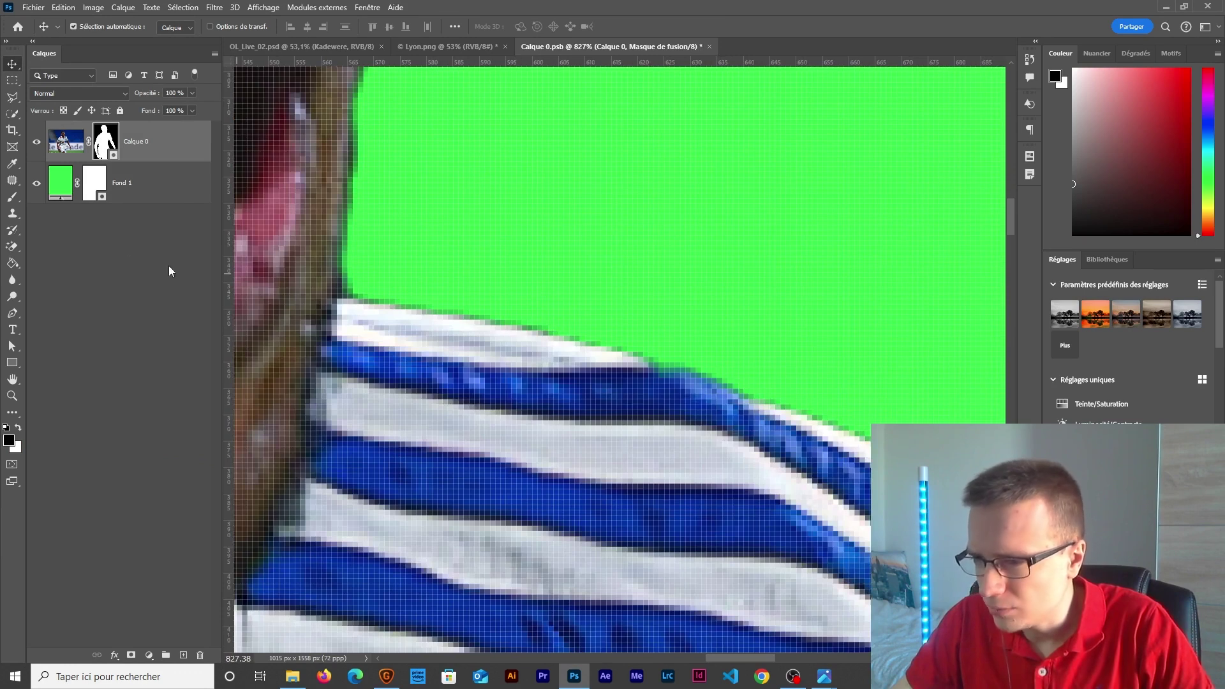
{"action": "left_click", "coordinate": [12, 197]}
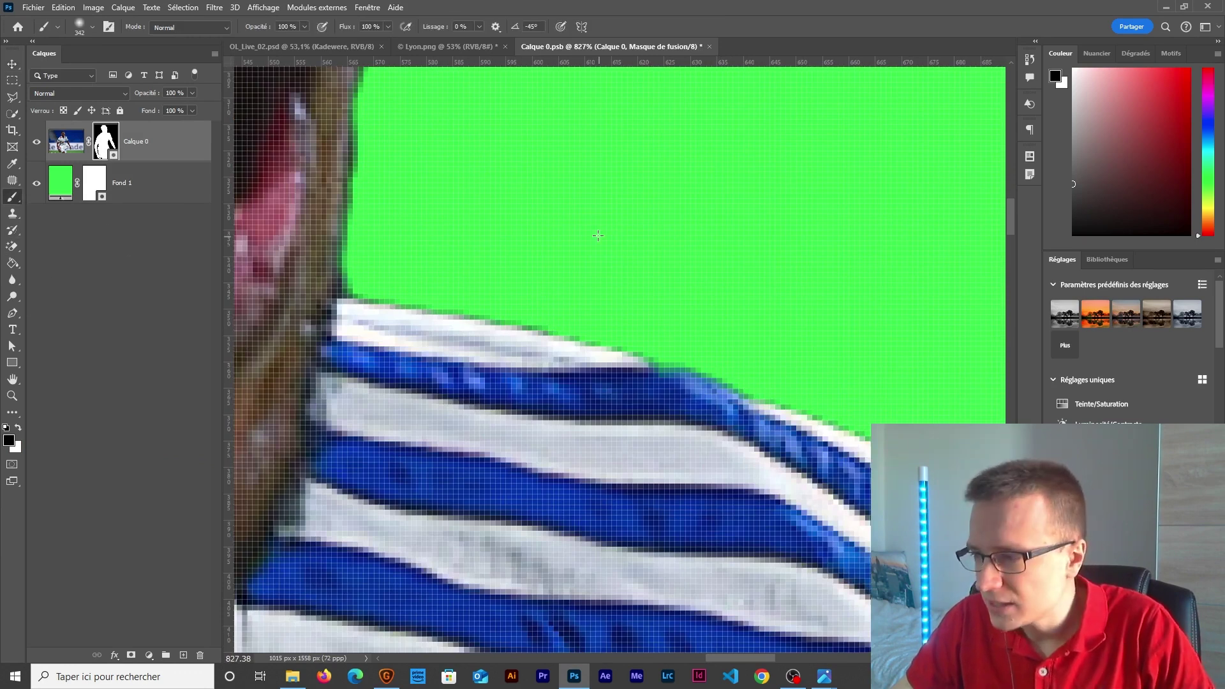
{"action": "right_click", "coordinate": [14, 197]}
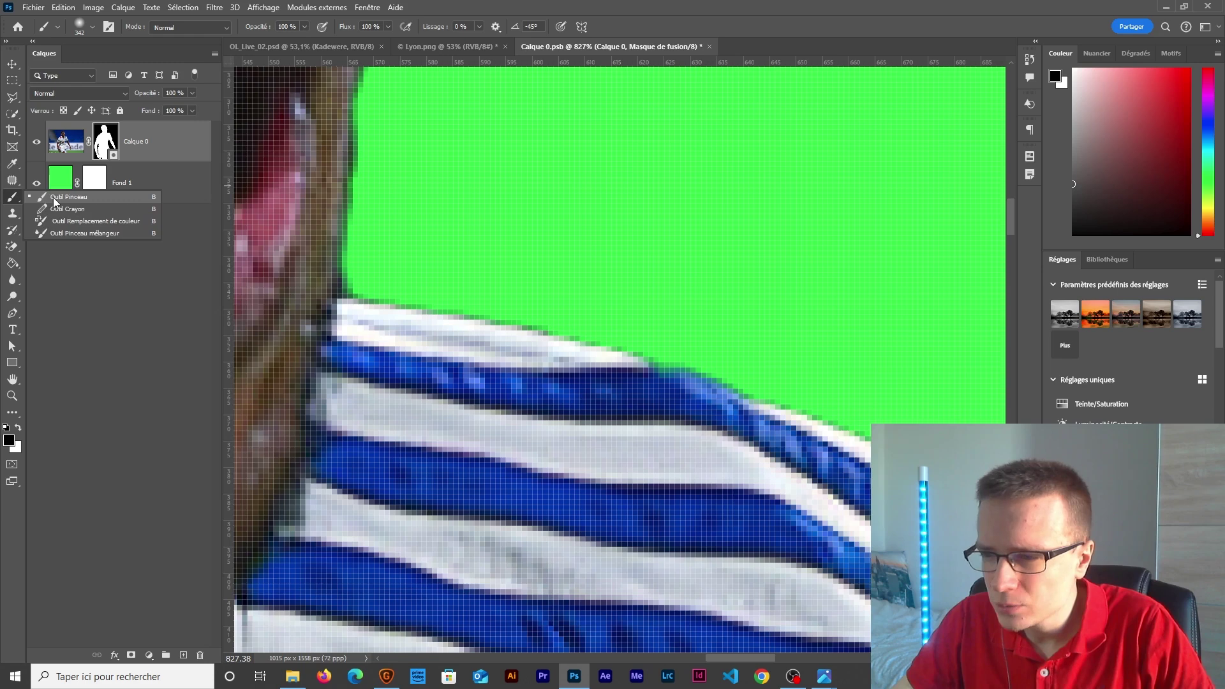
{"action": "left_click", "coordinate": [52, 197]}
{"action": "mouse_move", "coordinate": [608, 324]}
{"action": "left_mouse_down"}
{"action": "mouse_move", "coordinate": [331, 350]}
{"action": "mouse_move", "coordinate": [328, 328]}
{"action": "mouse_move", "coordinate": [559, 326]}
{"action": "left_mouse_up"}
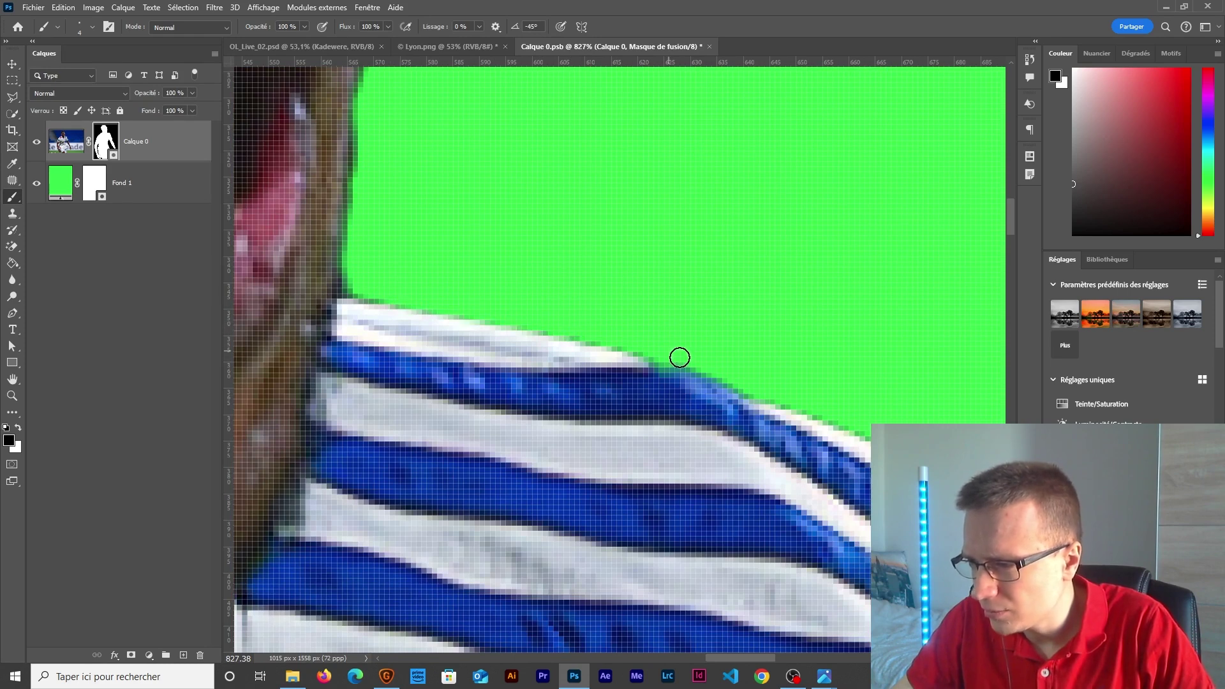
{"action": "left_click", "coordinate": [550, 332], "text": "shift"}
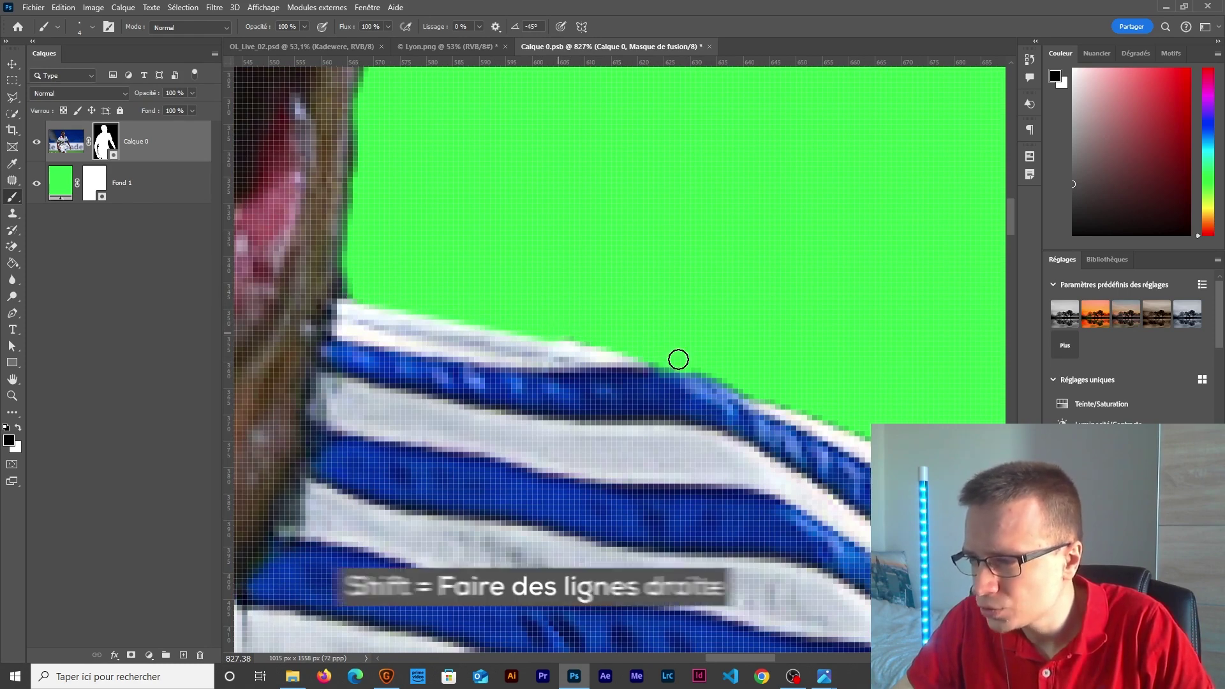
{"action": "left_click", "coordinate": [744, 383], "text": "shift"}
- Continue cleaning the mask with straight brush strokes farther along the shoulder's outer edge
{"action": "left_click_drag", "start_coordinate": [839, 559], "coordinate": [564, 403]}
{"action": "scroll", "coordinate": [565, 403], "scroll_direction": "down", "scroll_amount": 4}
{"action": "left_click_drag", "start_coordinate": [411, 317], "coordinate": [447, 319]}
{"action": "left_click", "coordinate": [546, 317], "text": "shift"}
- Try black and white brush strokes on the mask around the striped shoulder, undoing each test stroke
{"action": "mouse_move", "coordinate": [546, 317]}
{"action": "left_mouse_down"}
{"action": "mouse_move", "coordinate": [700, 298]}
{"action": "mouse_move", "coordinate": [618, 352]}
{"action": "mouse_move", "coordinate": [535, 306]}
{"action": "mouse_move", "coordinate": [496, 402]}
{"action": "left_mouse_up"}
{"action": "key", "text": "ctrl+z"}
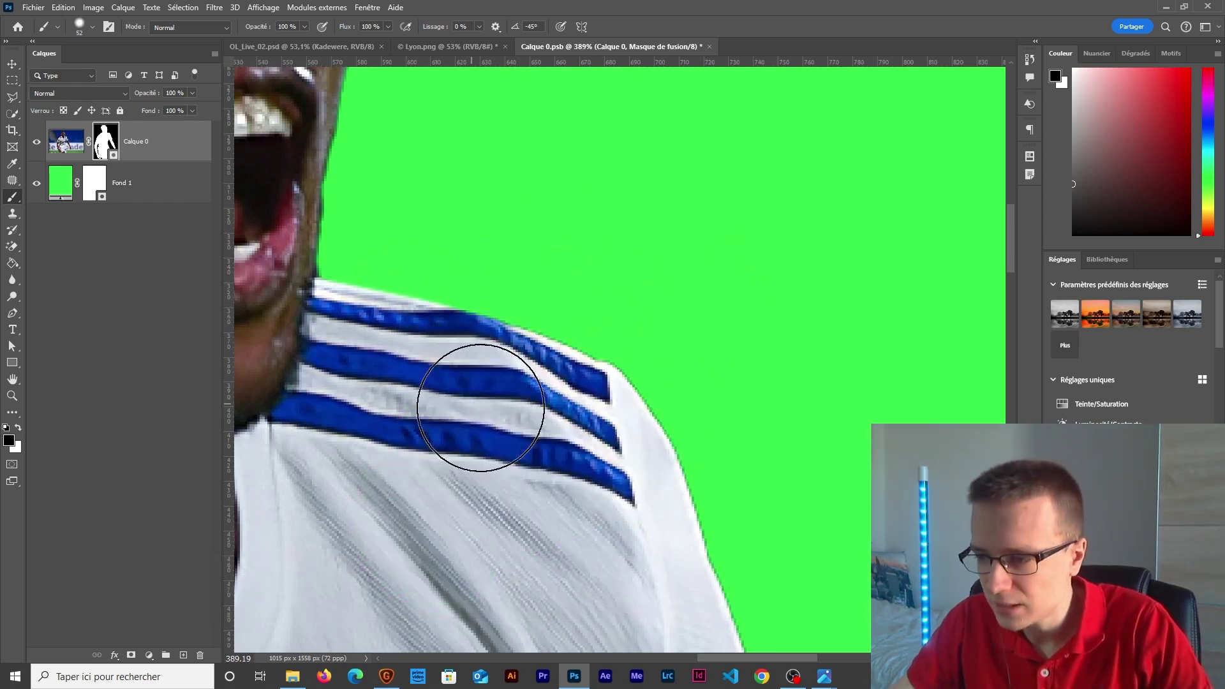
{"action": "key", "text": "x"}
{"action": "mouse_move", "coordinate": [447, 319]}
{"action": "left_mouse_down"}
{"action": "mouse_move", "coordinate": [711, 388]}
{"action": "mouse_move", "coordinate": [566, 282]}
{"action": "left_mouse_up"}
{"action": "key", "text": "ctrl+z"}
{"action": "mouse_move", "coordinate": [535, 331]}
{"action": "left_mouse_down"}
{"action": "mouse_move", "coordinate": [717, 473]}
{"action": "mouse_move", "coordinate": [558, 379]}
{"action": "mouse_move", "coordinate": [588, 411]}
{"action": "left_mouse_up"}
{"action": "key", "text": "ctrl+z"}
{"action": "key", "text": "x"}
{"action": "key", "text": "ctrl+z"}
- Paint black on Calque 0's layer mask with an 11 px brush along the striped shoulder's upper edge and down the outer sleeve
{"action": "scroll", "coordinate": [479, 314], "scroll_direction": "up", "scroll_amount": 3, "text": "alt"}
{"action": "scroll", "coordinate": [475, 312], "scroll_direction": "up", "scroll_amount": 1, "text": "alt"}
{"action": "left_click_drag", "start_coordinate": [534, 259], "coordinate": [508, 262]}
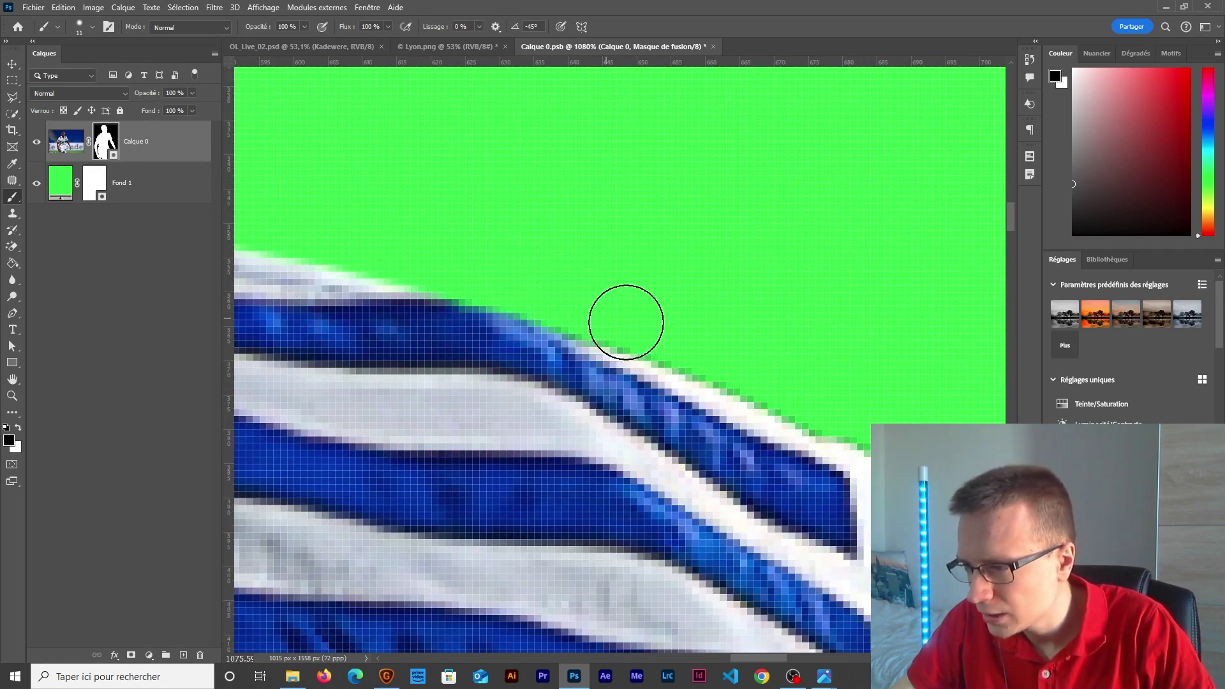
{"action": "mouse_move", "coordinate": [704, 360]}
{"action": "left_mouse_down"}
{"action": "mouse_move", "coordinate": [503, 194]}
{"action": "mouse_move", "coordinate": [395, 168]}
{"action": "left_mouse_up"}
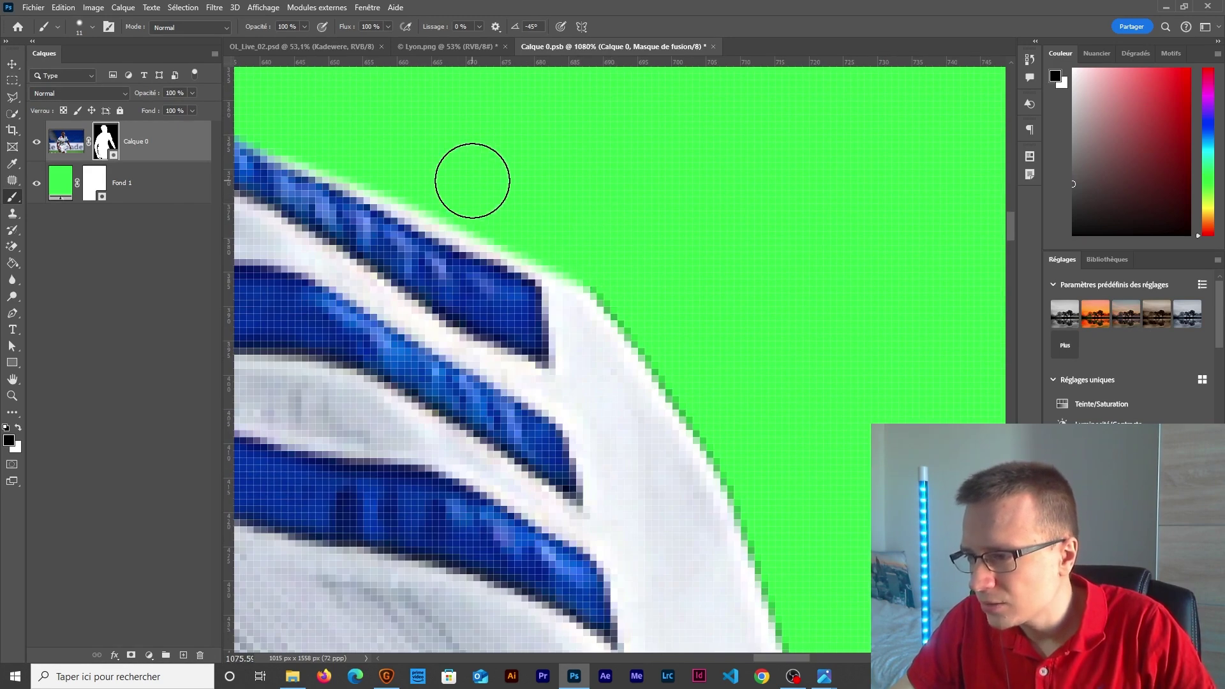
{"action": "left_click_drag", "start_coordinate": [681, 342], "coordinate": [466, 172]}
{"action": "scroll", "coordinate": [569, 361], "scroll_direction": "down", "scroll_amount": 4, "text": "alt"}
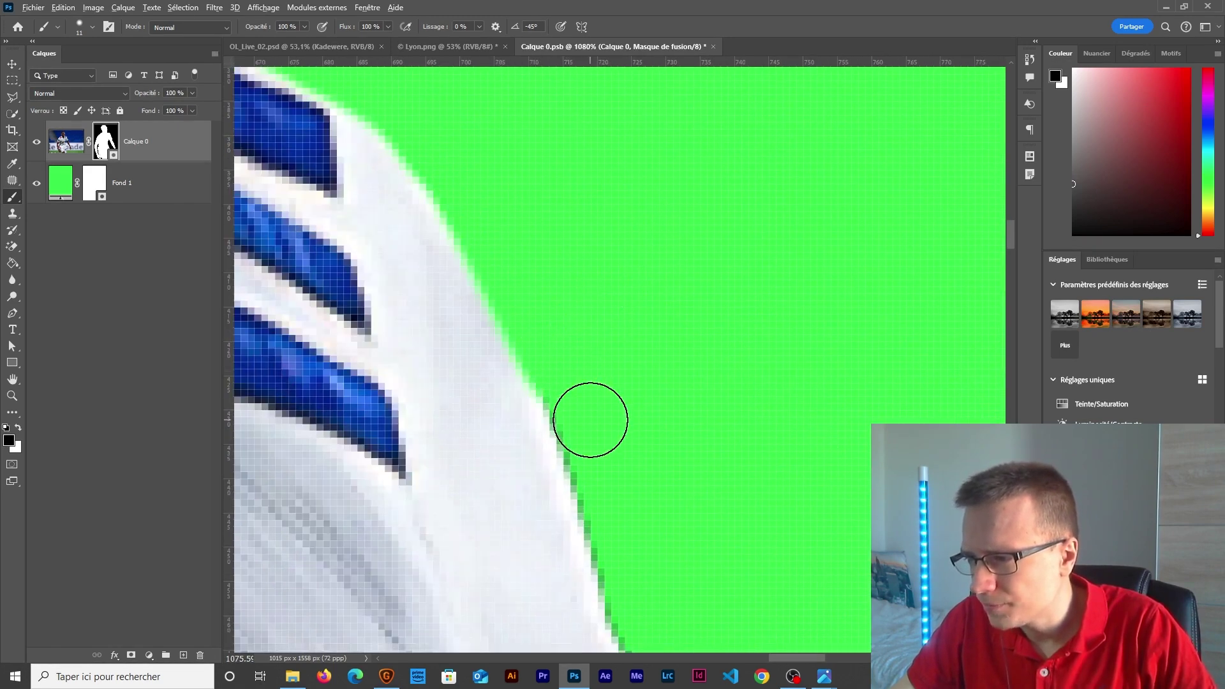
{"action": "left_click_drag", "start_coordinate": [448, 343], "coordinate": [486, 437]}
{"action": "left_click_drag", "start_coordinate": [499, 483], "coordinate": [505, 497]}
- Continue masking out the fringe along the lower sleeve, the blue cuff and the upper arm's outer edge
{"action": "scroll", "coordinate": [525, 402], "scroll_direction": "down", "scroll_amount": 5}
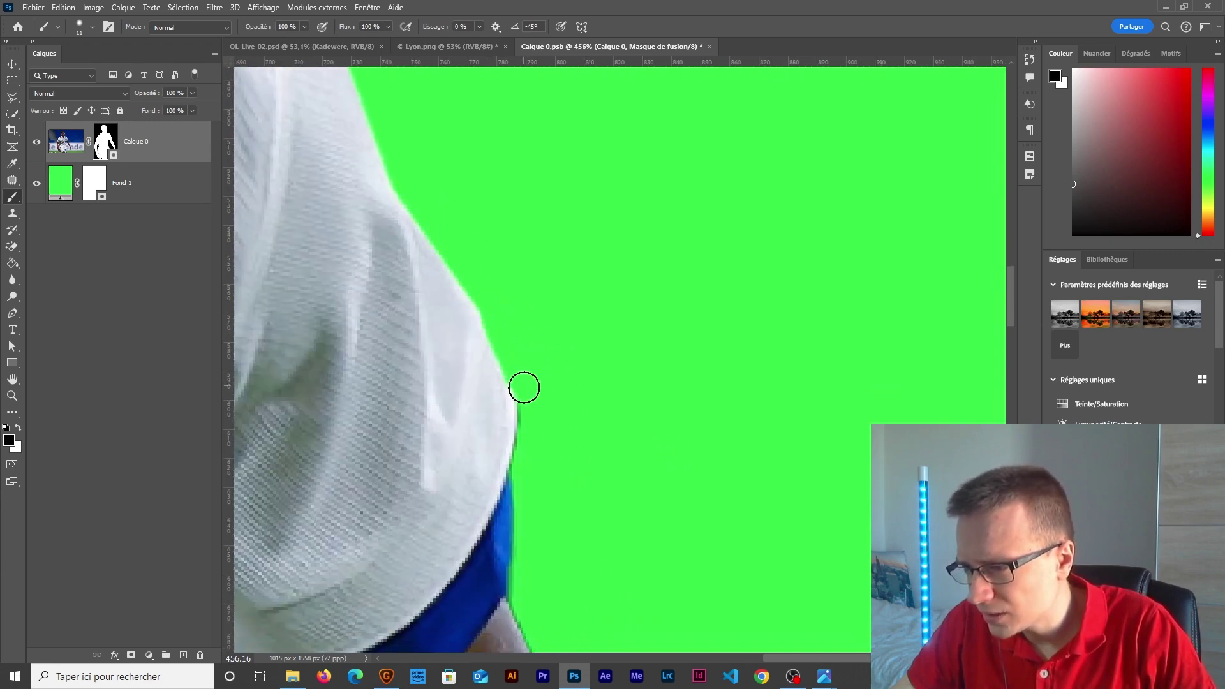
{"action": "left_click_drag", "start_coordinate": [527, 469], "coordinate": [444, 257]}
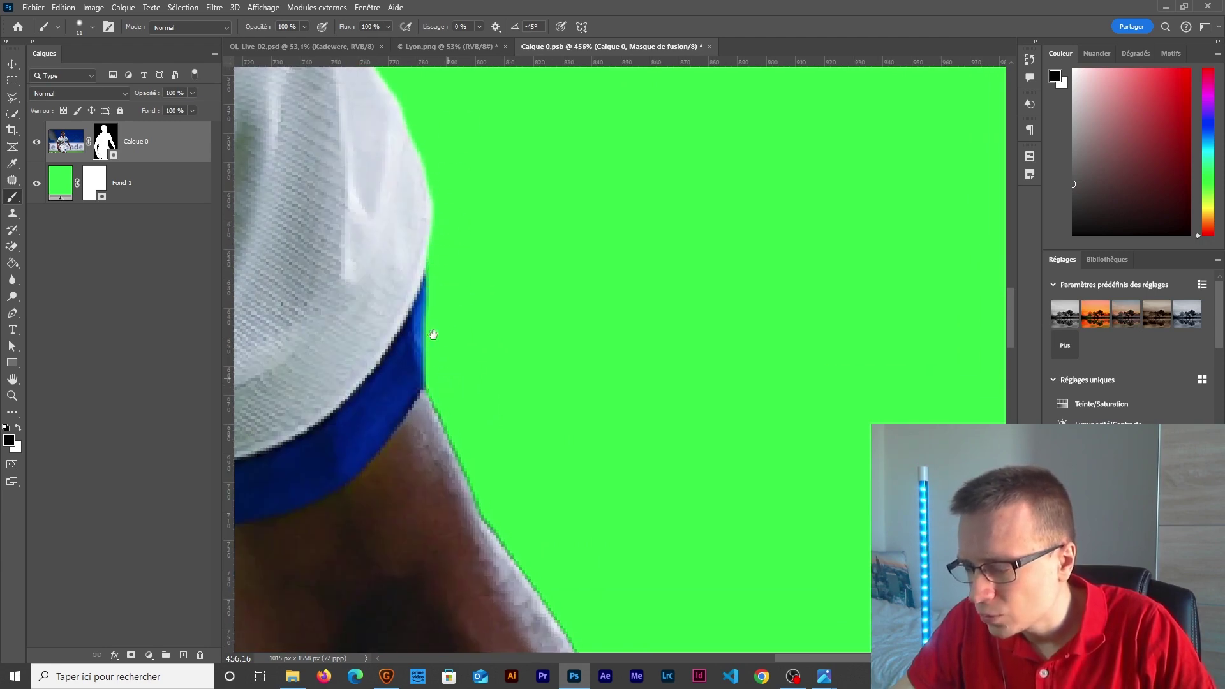
{"action": "left_click_drag", "start_coordinate": [434, 335], "coordinate": [316, 124]}
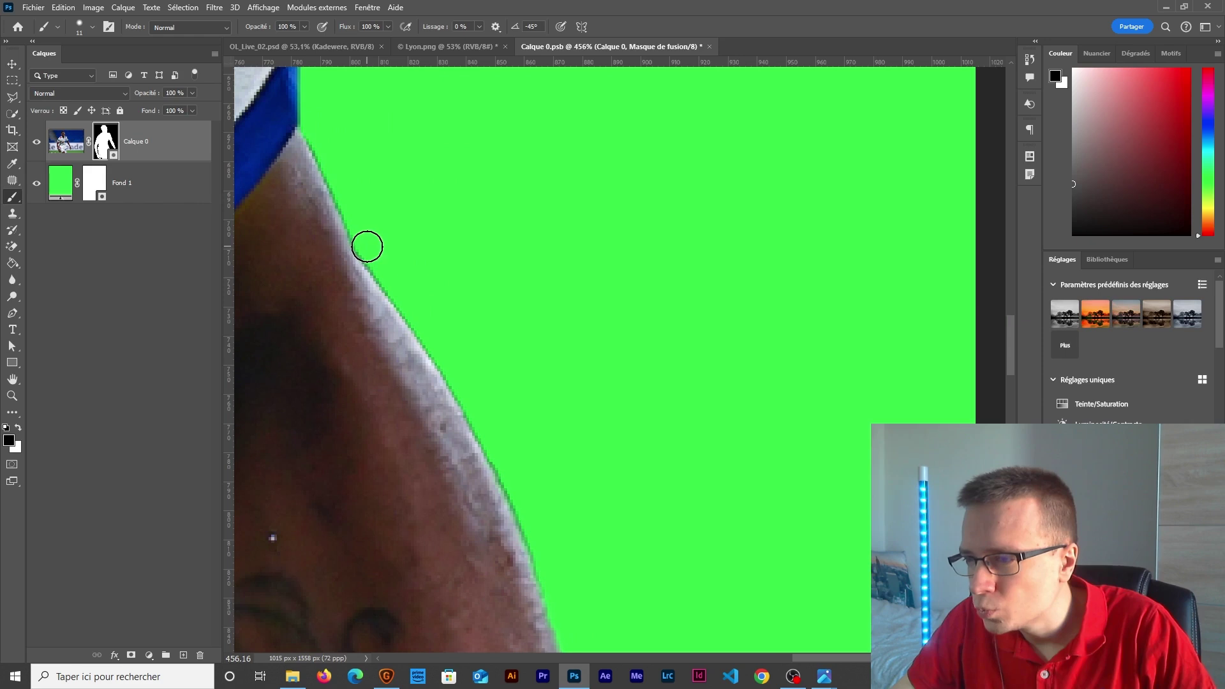
{"action": "scroll", "coordinate": [405, 197], "scroll_direction": "down", "scroll_amount": 2}
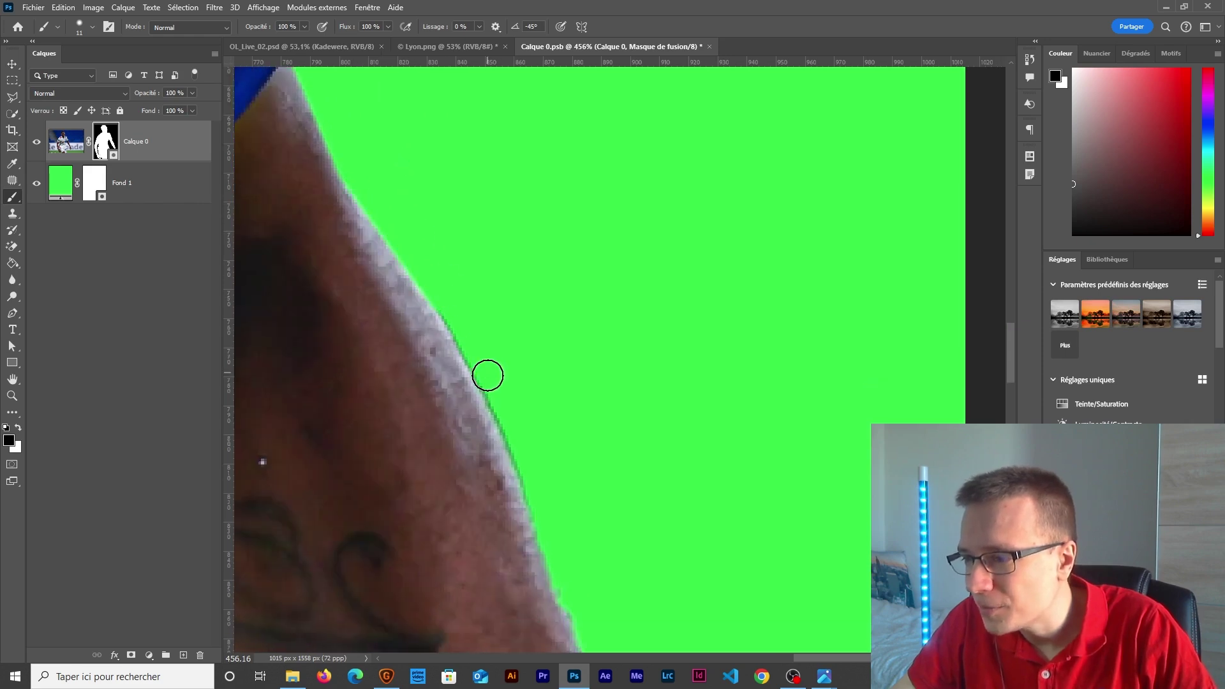
{"action": "left_click_drag", "start_coordinate": [518, 402], "coordinate": [440, 204]}
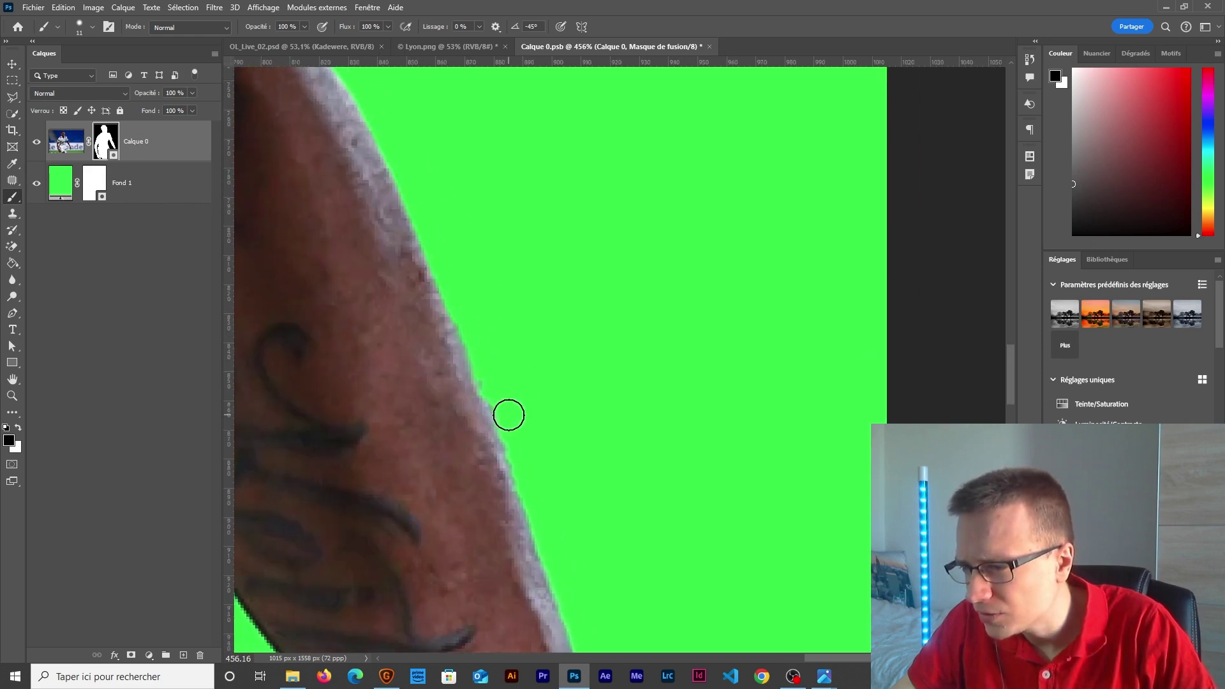
- Refine the mask along the outer edge of the tattooed forearm down to the wrist
{"action": "key", "text": "x"}
{"action": "scroll", "coordinate": [504, 418], "scroll_direction": "down", "scroll_amount": 1}
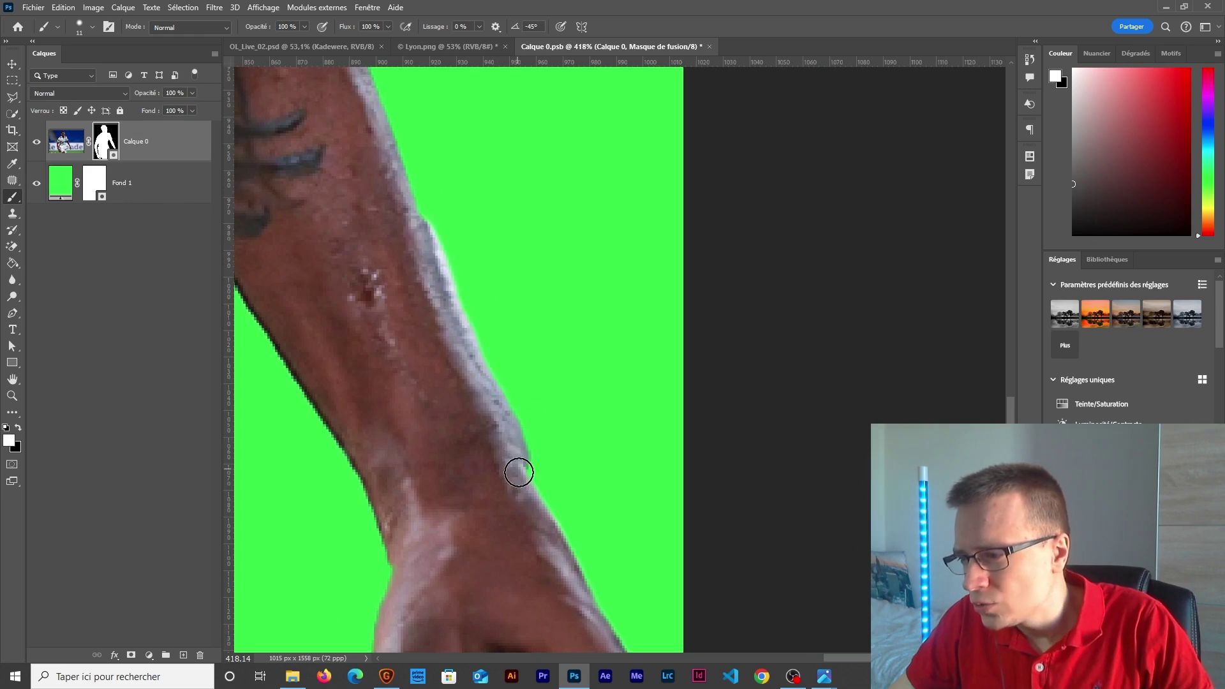
{"action": "scroll", "coordinate": [444, 289], "scroll_direction": "up", "scroll_amount": 2}
{"action": "key", "text": "x"}
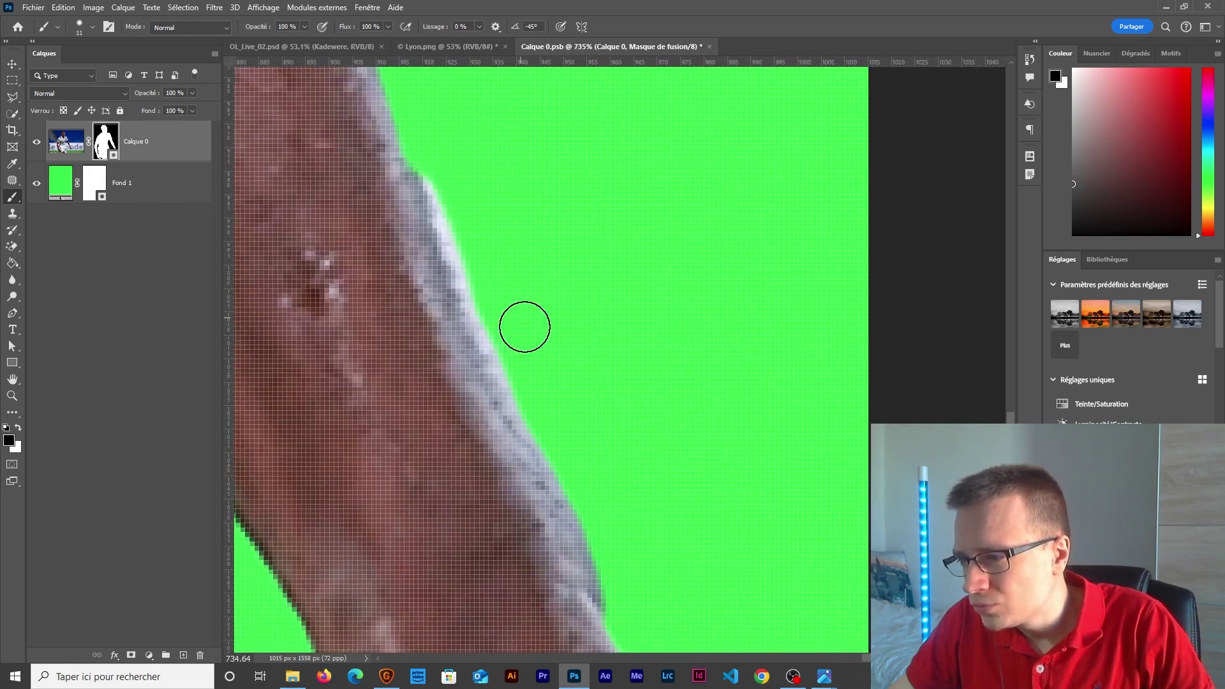
- Mask out the light background remnant between the fingers of the lowered hand with a 2 px black brush
{"action": "scroll", "coordinate": [518, 374], "scroll_direction": "down", "scroll_amount": 3}
{"action": "scroll", "coordinate": [435, 432], "scroll_direction": "up", "scroll_amount": 3}
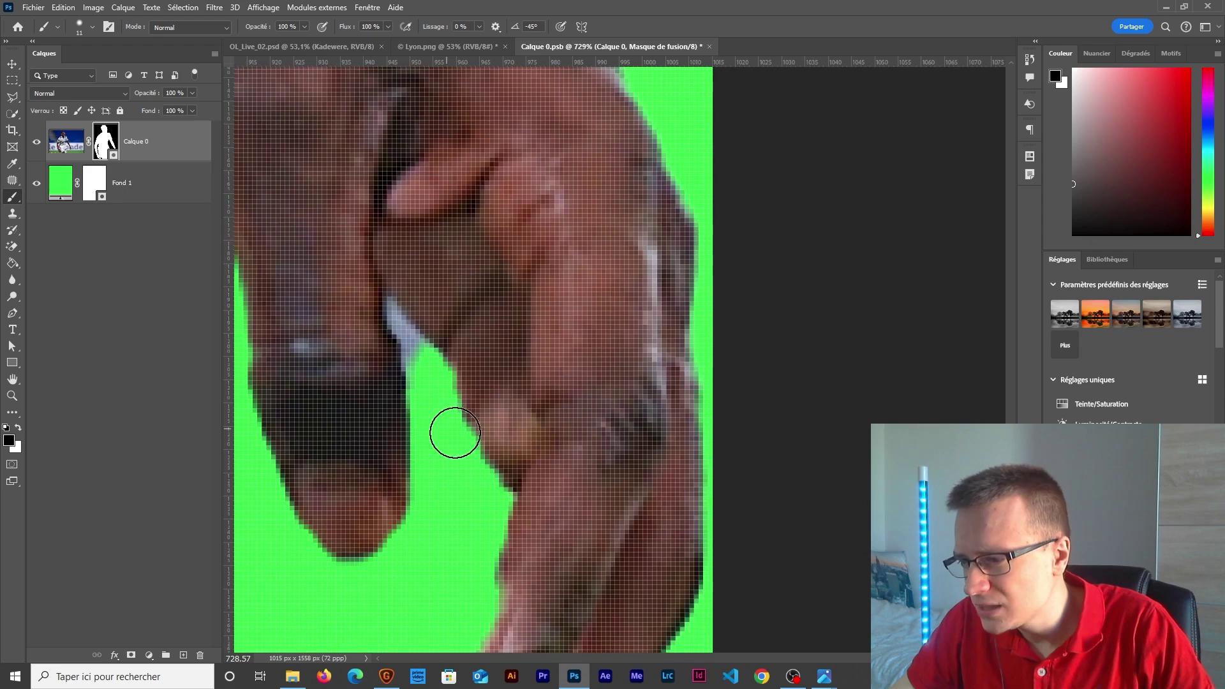
{"action": "left_click_drag", "start_coordinate": [451, 430], "coordinate": [466, 378]}
{"action": "scroll", "coordinate": [402, 340], "scroll_direction": "up", "scroll_amount": 3}
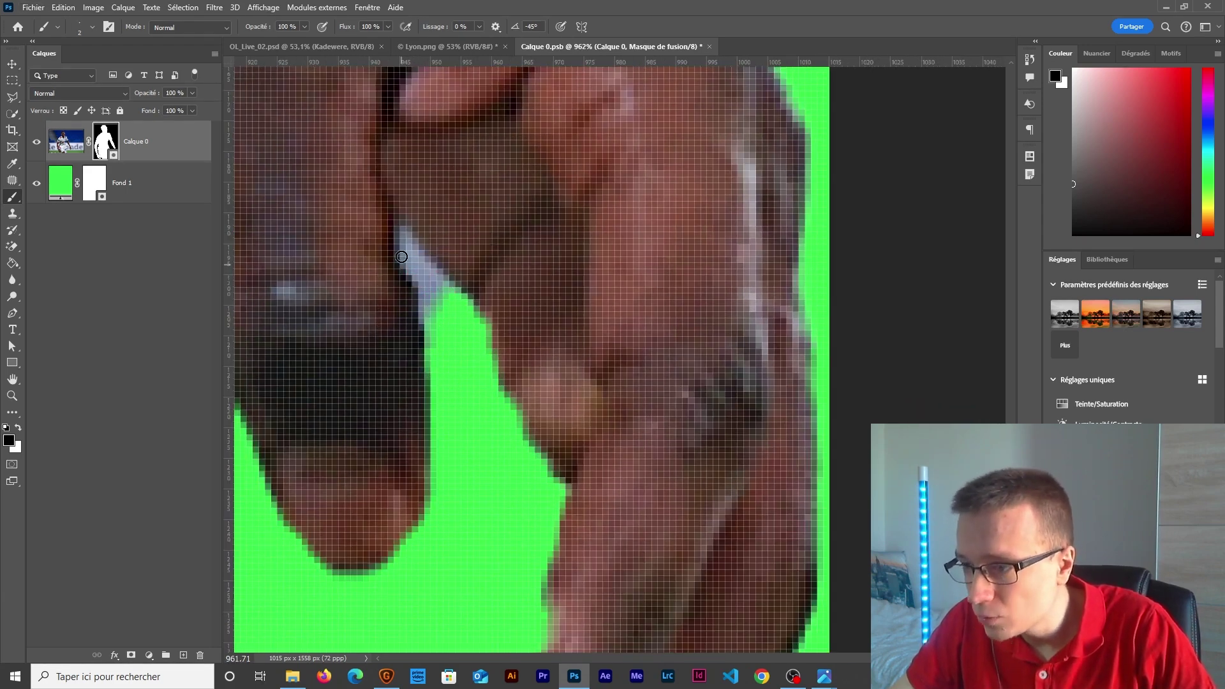
{"action": "scroll", "coordinate": [520, 432], "scroll_direction": "down", "scroll_amount": 10}
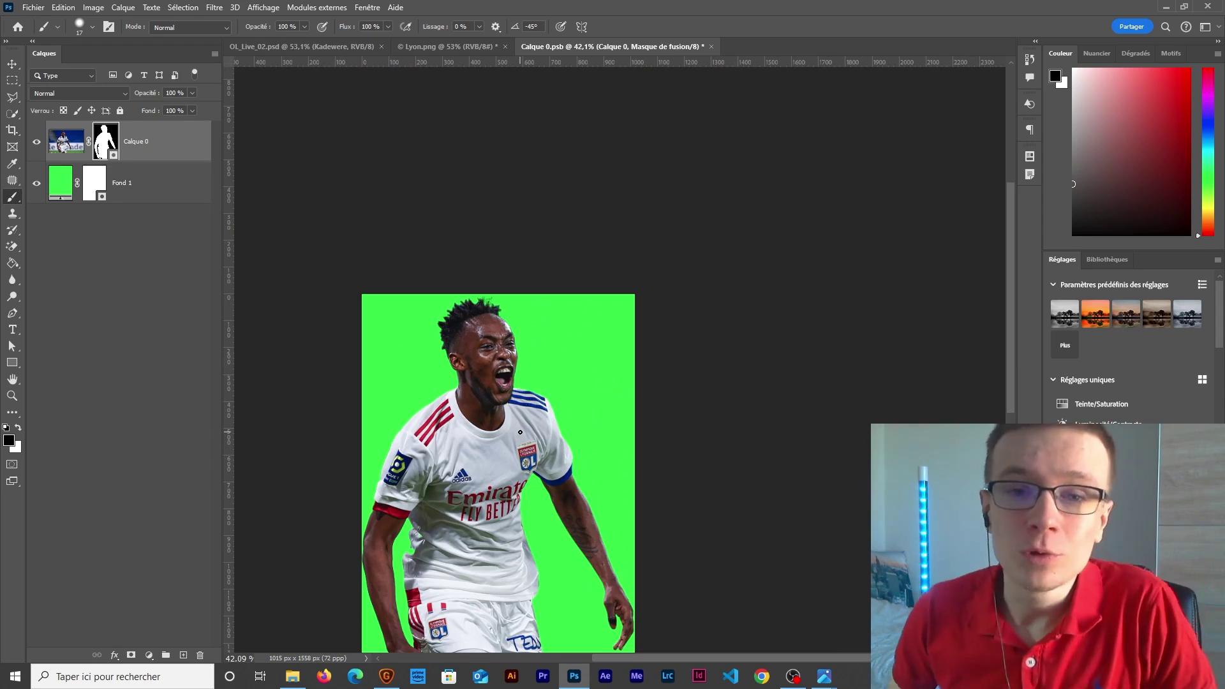
- Paint black on the mask with a 10 px brush along the forehead's outer edge, undoing a misplaced stroke
{"action": "scroll", "coordinate": [518, 388], "scroll_direction": "up", "scroll_amount": 5}
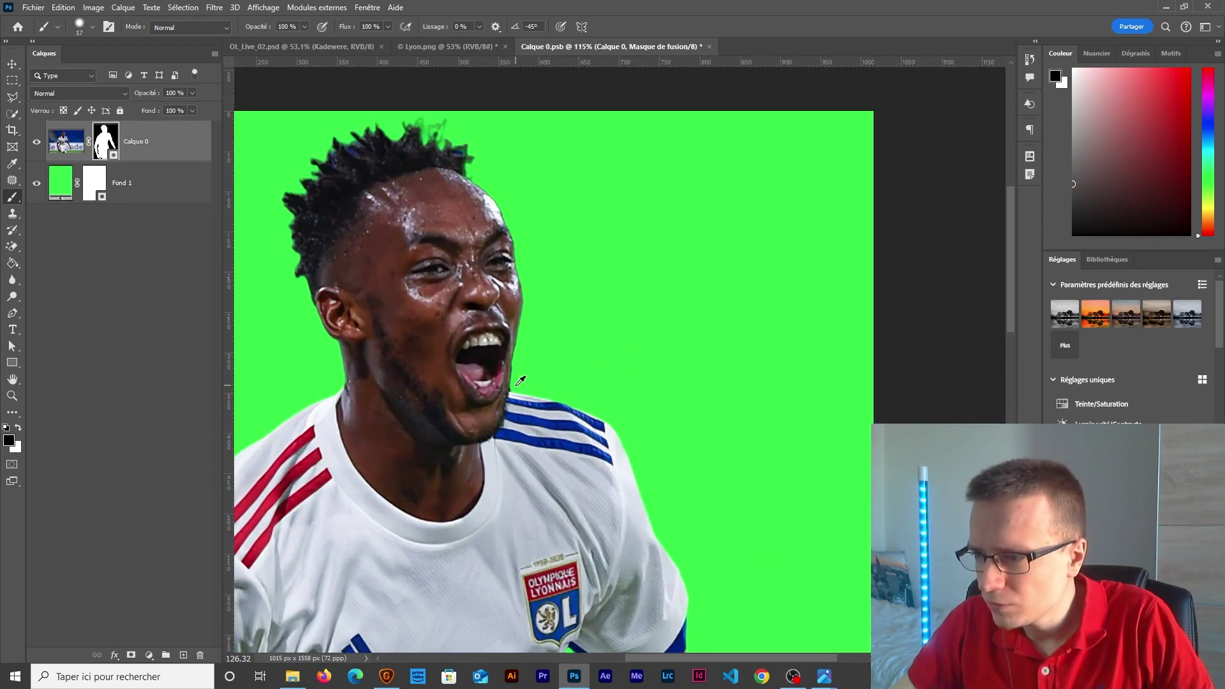
{"action": "scroll", "coordinate": [552, 332], "scroll_direction": "up", "scroll_amount": 3}
{"action": "scroll", "coordinate": [536, 383], "scroll_direction": "up", "scroll_amount": 5}
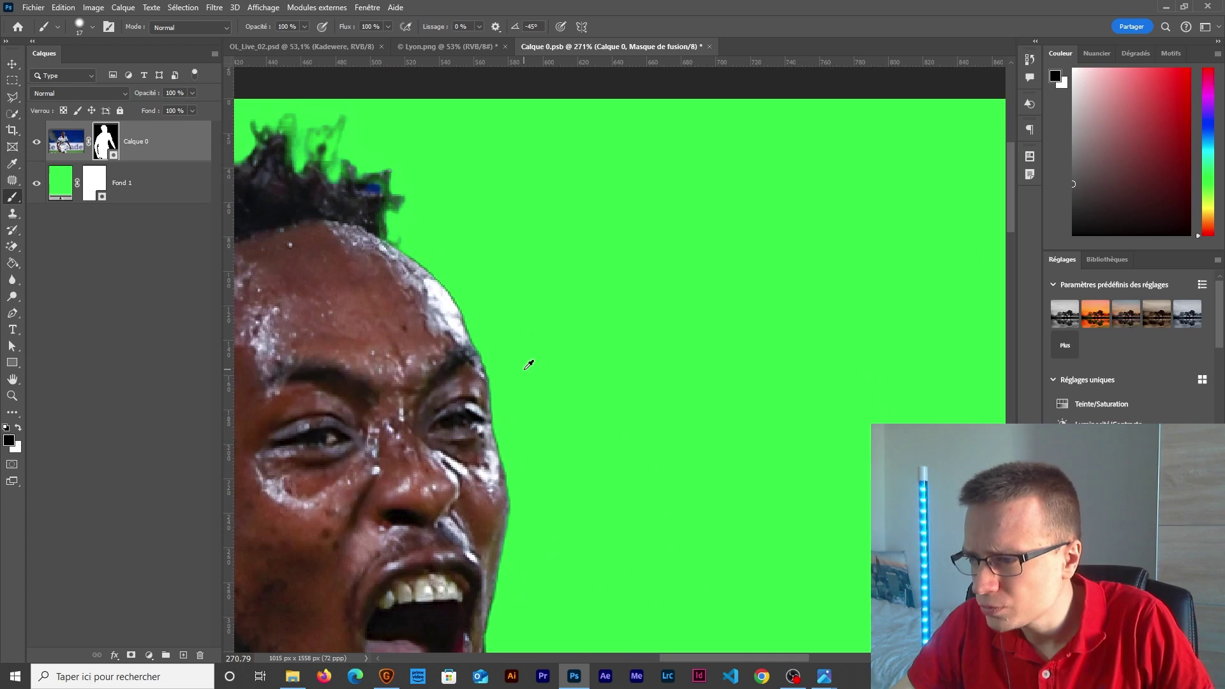
{"action": "scroll", "coordinate": [533, 309], "scroll_direction": "up", "scroll_amount": 4}
{"action": "right_click", "coordinate": [490, 270], "text": "alt"}
{"action": "left_click_drag", "start_coordinate": [490, 270], "coordinate": [484, 265]}
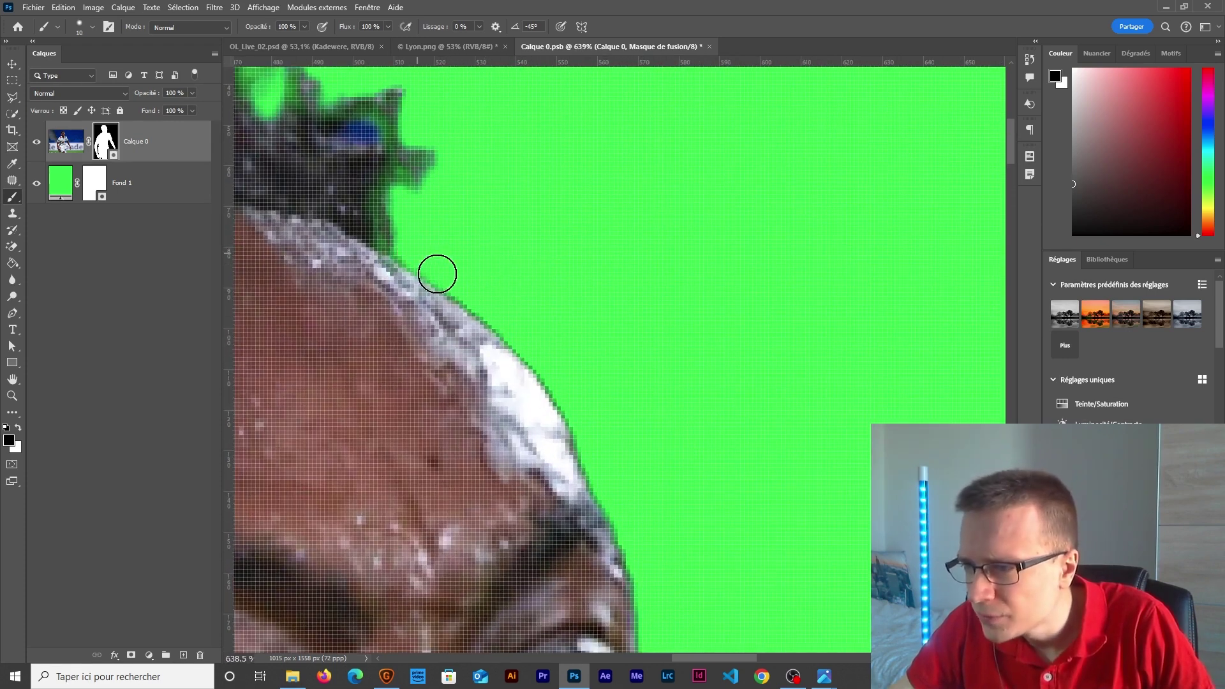
{"action": "left_click_drag", "start_coordinate": [551, 388], "coordinate": [595, 460]}
{"action": "key", "text": "ctrl+z"}
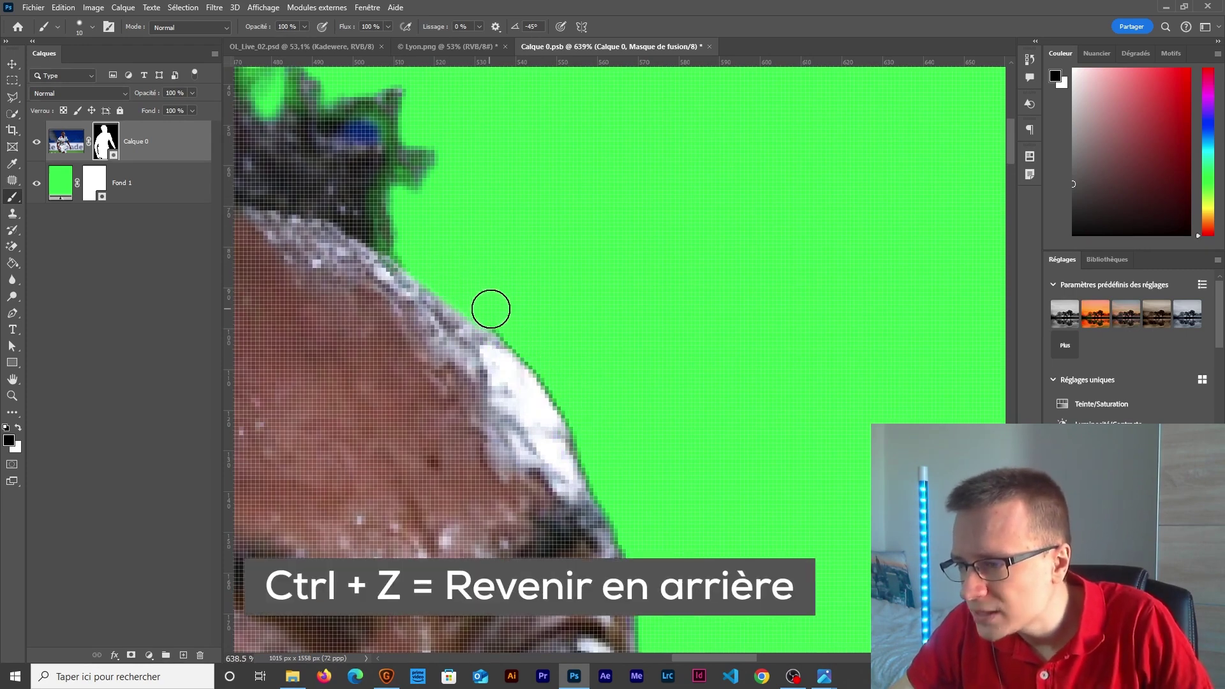
{"action": "left_click_drag", "start_coordinate": [562, 376], "coordinate": [492, 153]}
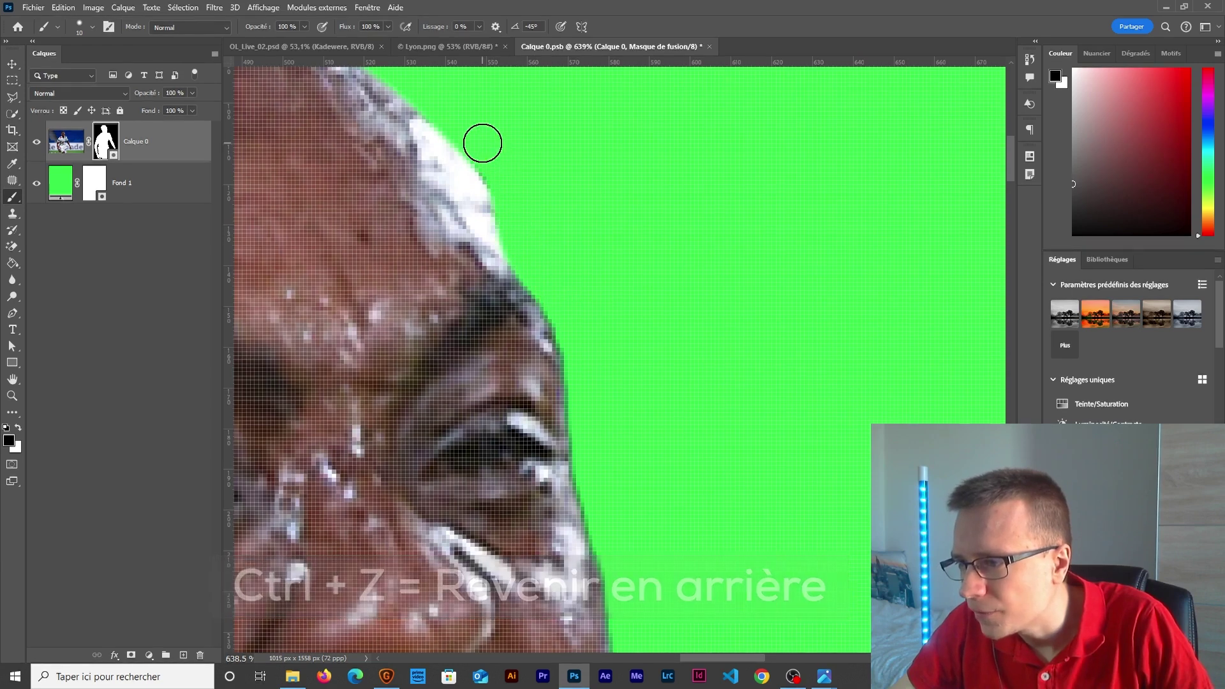
- Paint out the blue background patches beside the brow and along the neck below the ear on Calque 0's mask
{"action": "mouse_move", "coordinate": [504, 191]}
{"action": "left_mouse_down"}
{"action": "mouse_move", "coordinate": [539, 306]}
{"action": "mouse_move", "coordinate": [568, 348]}
{"action": "left_mouse_up"}
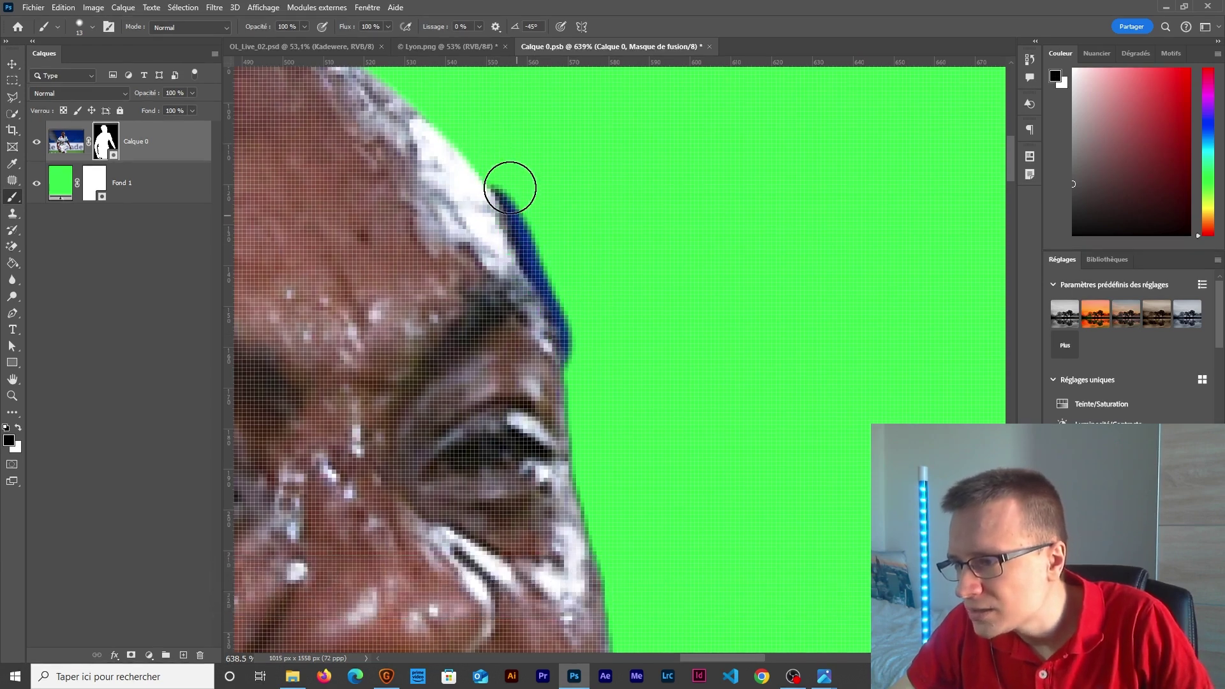
{"action": "mouse_move", "coordinate": [520, 189]}
{"action": "left_mouse_down"}
{"action": "mouse_move", "coordinate": [540, 260]}
{"action": "mouse_move", "coordinate": [606, 388]}
{"action": "mouse_move", "coordinate": [568, 171]}
{"action": "left_mouse_up"}
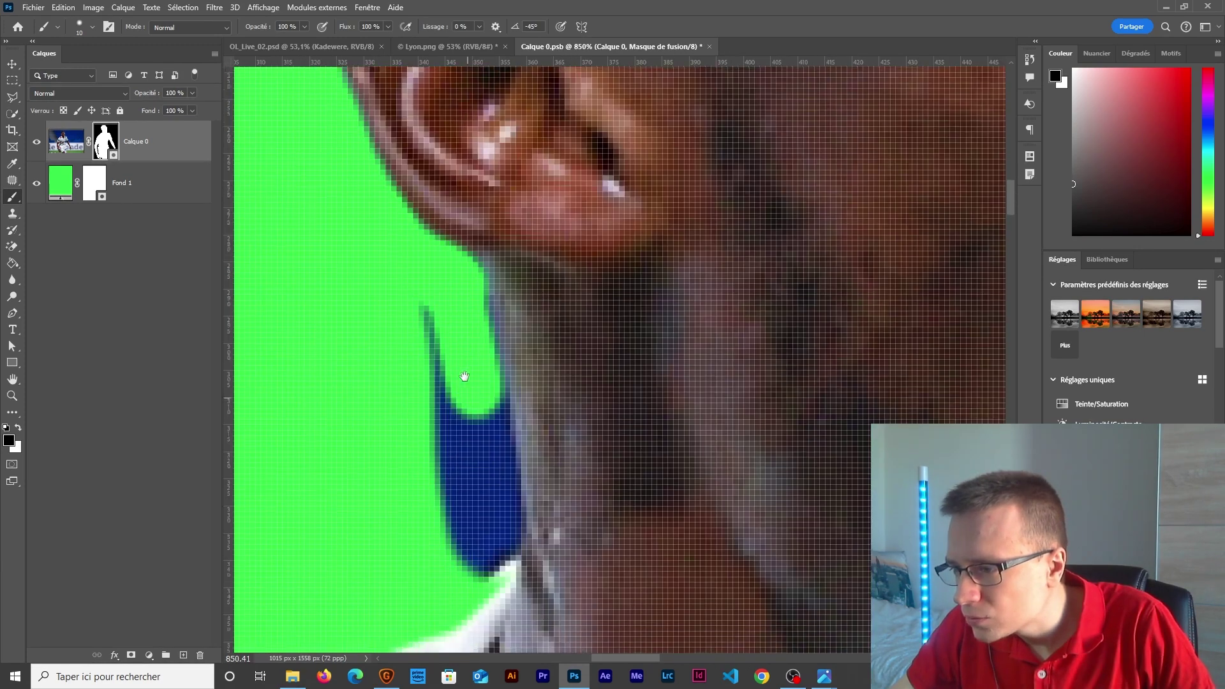
{"action": "scroll", "coordinate": [450, 213], "scroll_direction": "down", "scroll_amount": 2}
{"action": "left_click_drag", "start_coordinate": [472, 259], "coordinate": [472, 345]}
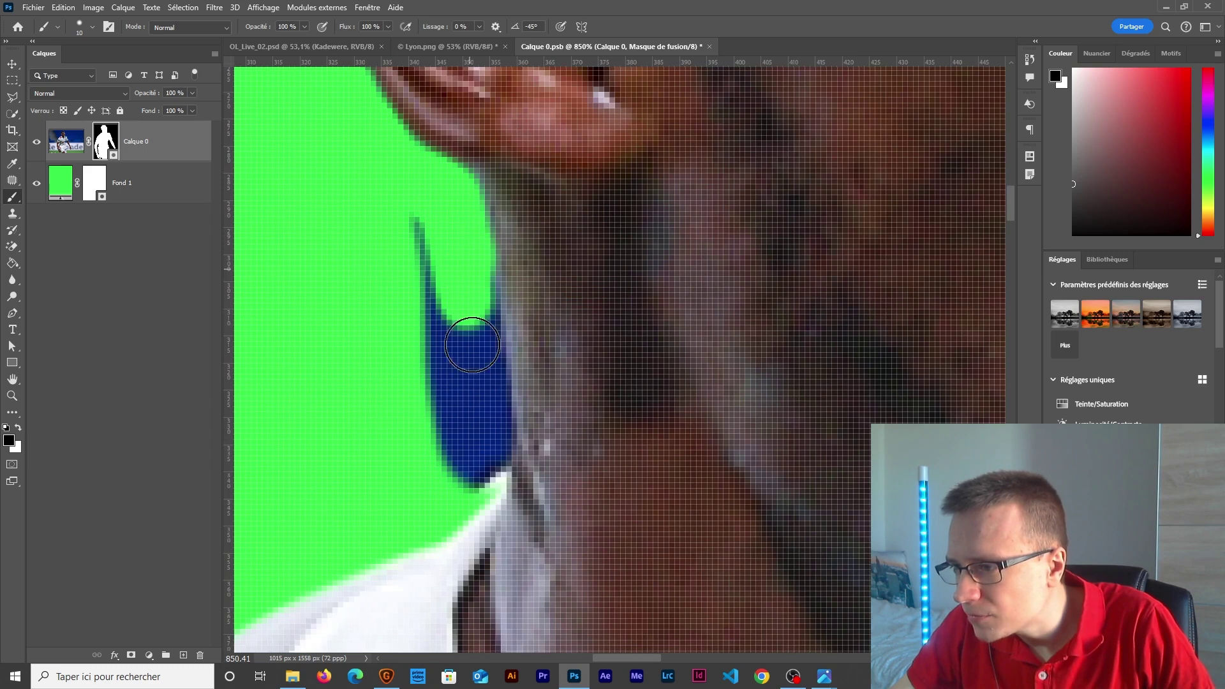
{"action": "mouse_move", "coordinate": [484, 406]}
{"action": "left_mouse_down"}
{"action": "mouse_move", "coordinate": [486, 453]}
{"action": "mouse_move", "coordinate": [465, 470]}
{"action": "left_mouse_up"}
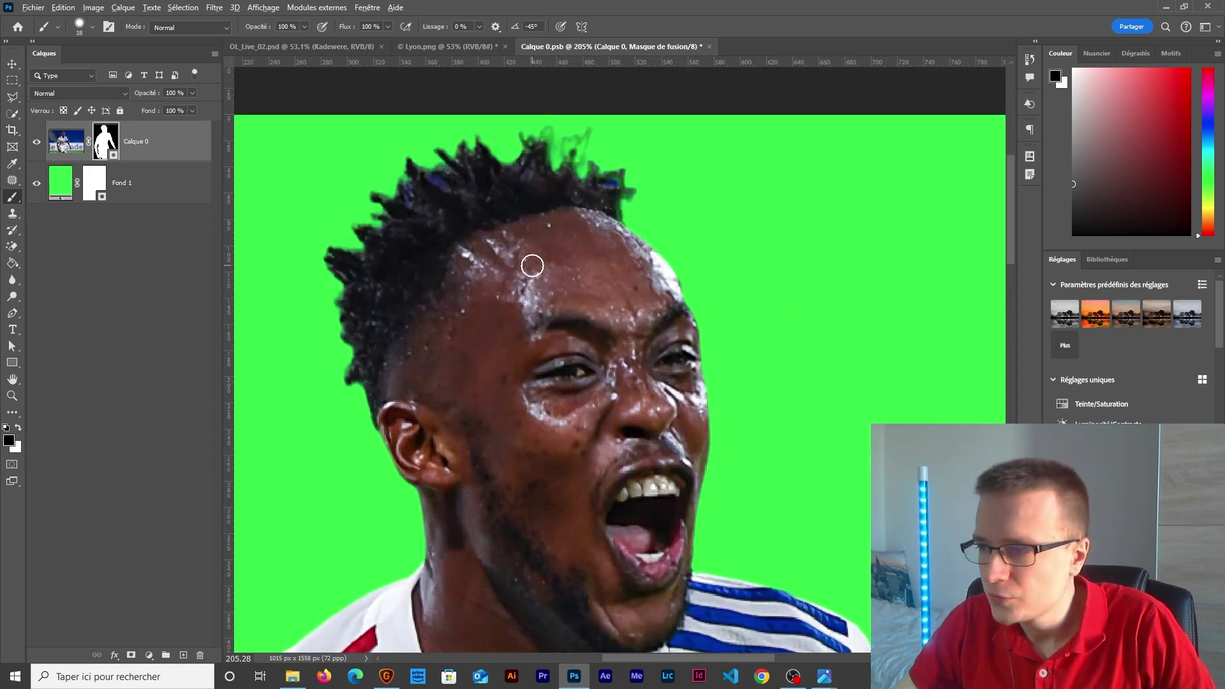
- Refine the spiky hair's edge in Select and Mask with the Refine Edge Brush, outputting the result to the layer mask
{"action": "scroll", "coordinate": [532, 265], "scroll_direction": "down", "scroll_amount": 3}
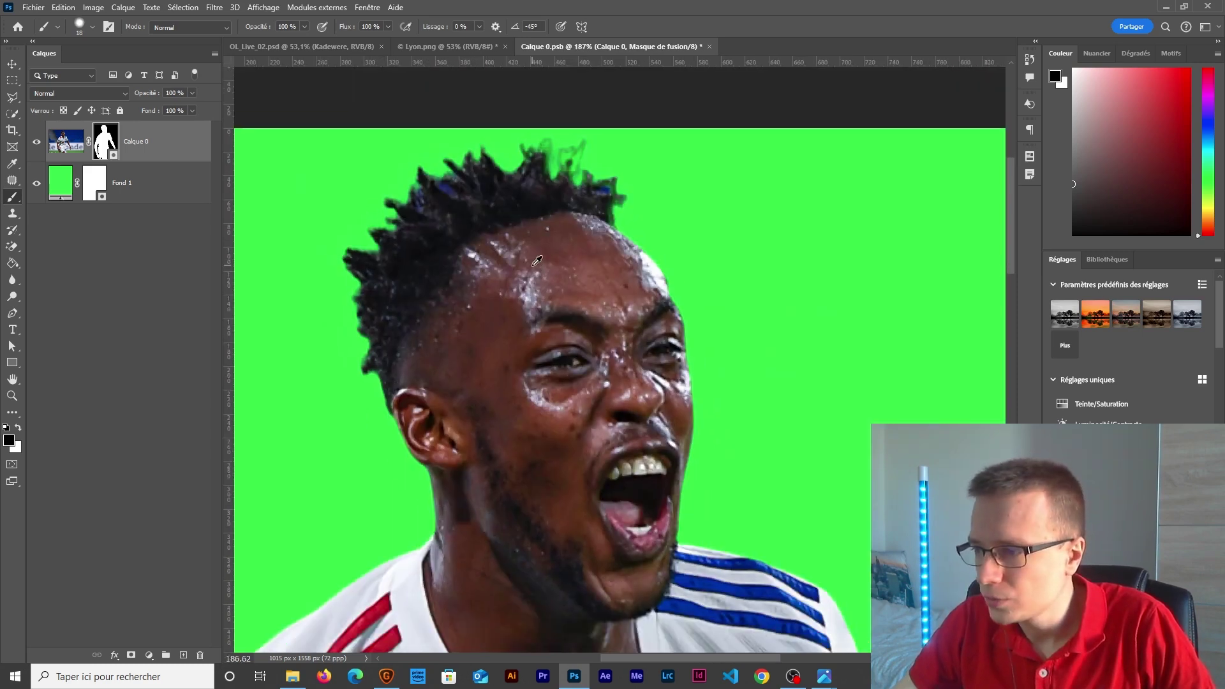
{"action": "scroll", "coordinate": [523, 264], "scroll_direction": "up", "scroll_amount": 3}
{"action": "left_click_drag", "start_coordinate": [523, 263], "coordinate": [548, 313]}
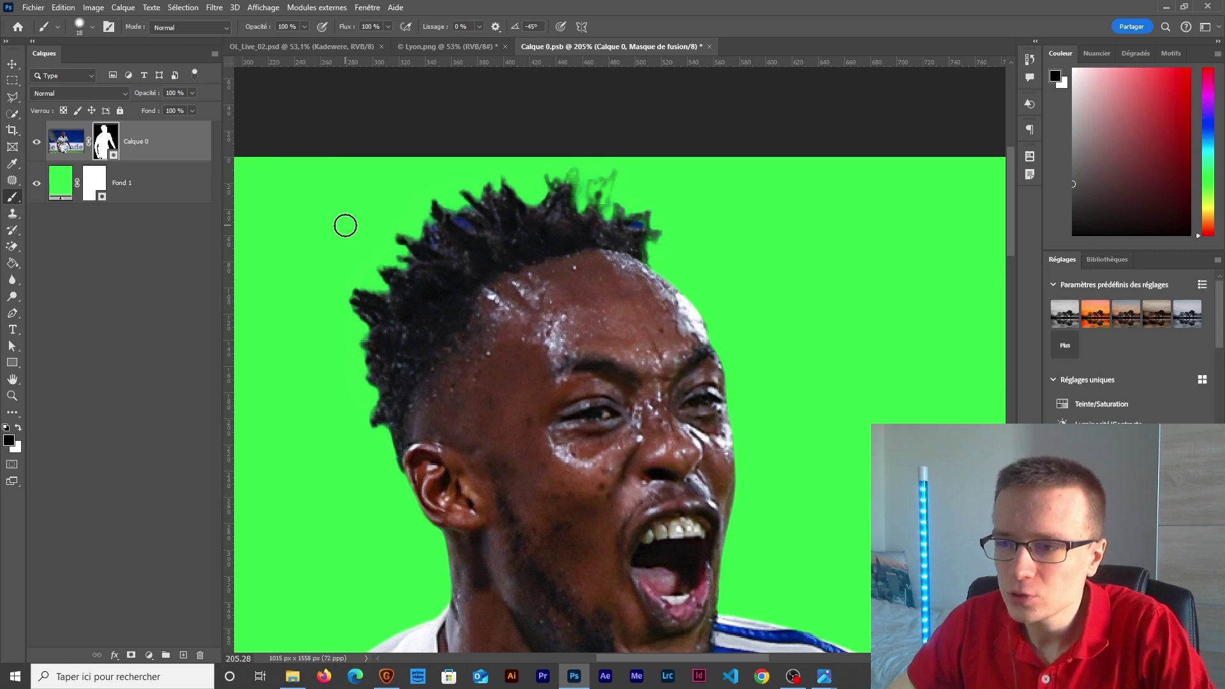
{"action": "double_click", "coordinate": [104, 145]}
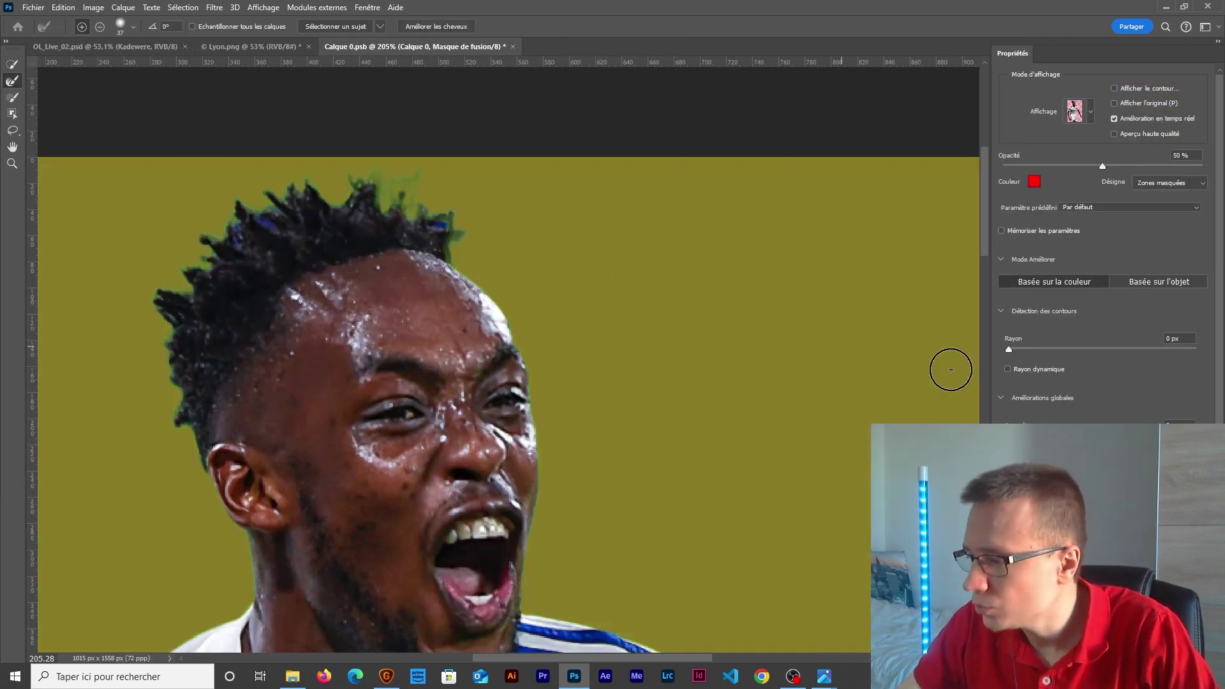
{"action": "left_click_drag", "start_coordinate": [941, 10], "coordinate": [394, 28]}
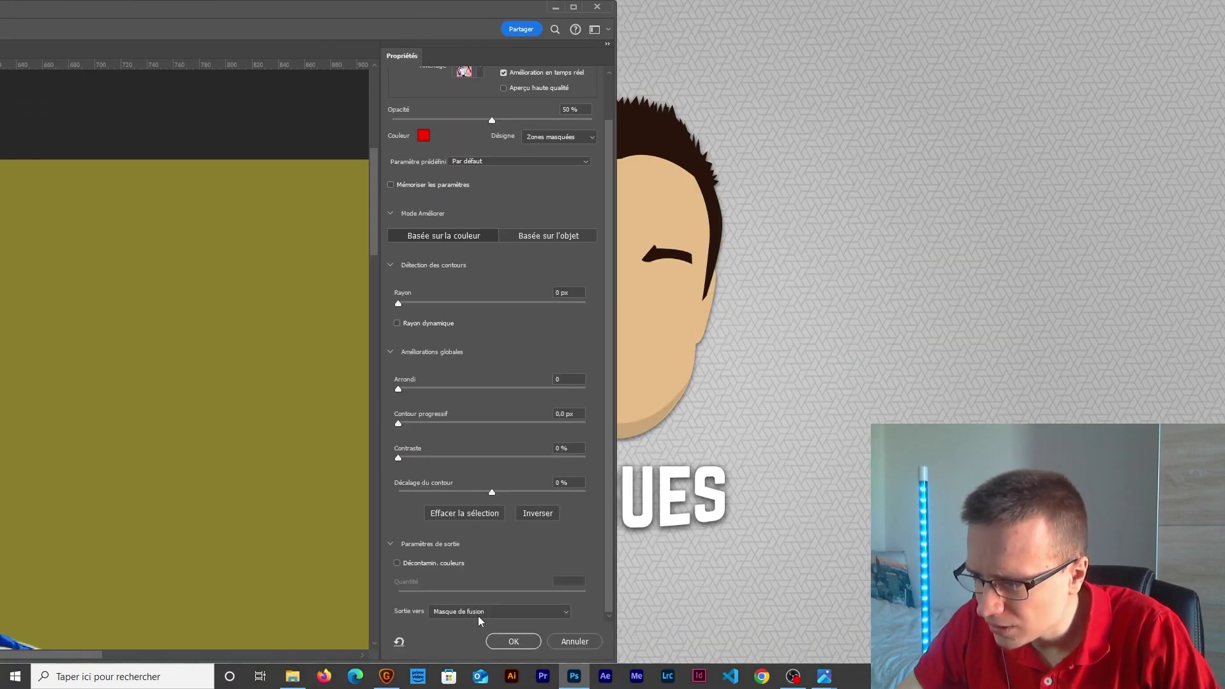
{"action": "double_click", "coordinate": [273, 6]}
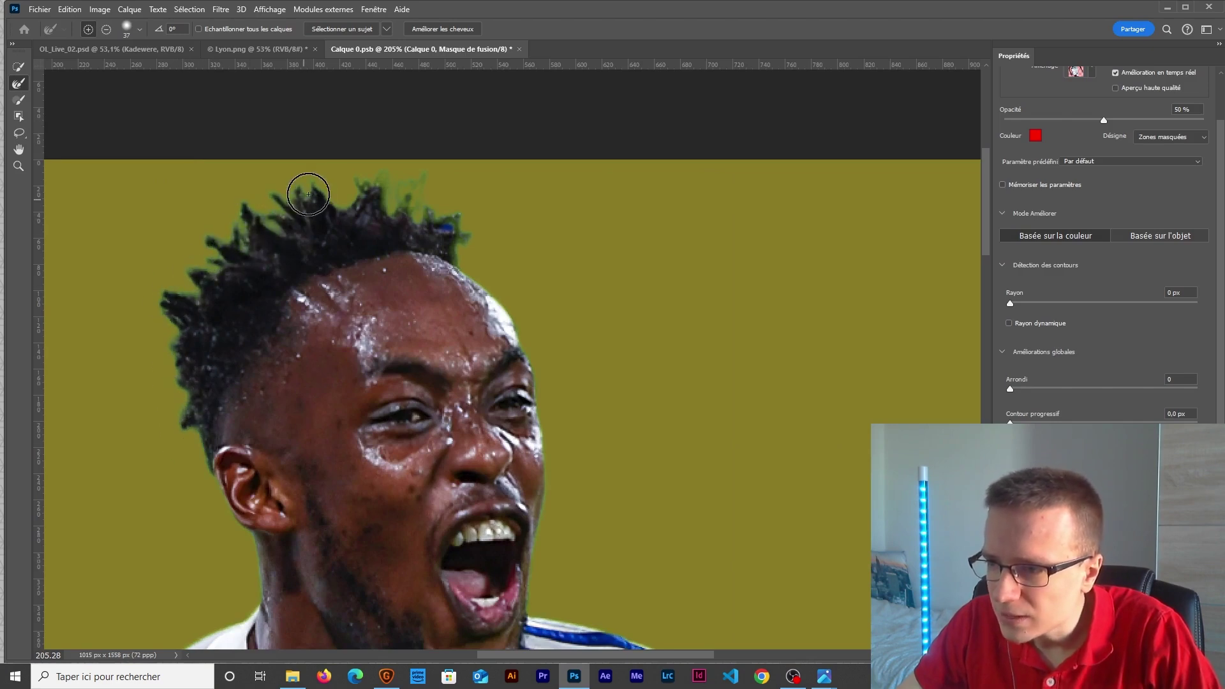
{"action": "mouse_move", "coordinate": [403, 196]}
{"action": "left_mouse_down"}
{"action": "mouse_move", "coordinate": [478, 243]}
{"action": "mouse_move", "coordinate": [457, 206]}
{"action": "mouse_move", "coordinate": [389, 180]}
{"action": "mouse_move", "coordinate": [357, 207]}
{"action": "mouse_move", "coordinate": [289, 178]}
{"action": "mouse_move", "coordinate": [381, 180]}
{"action": "left_mouse_up"}
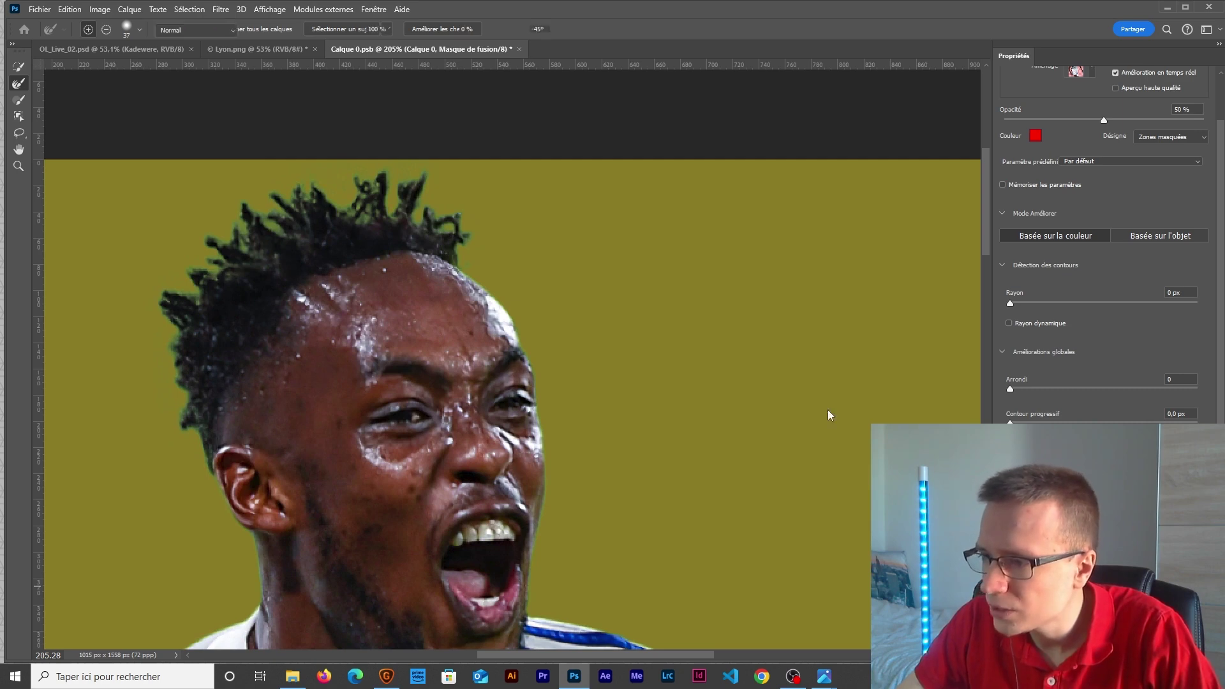
{"action": "key", "text": "Return"}
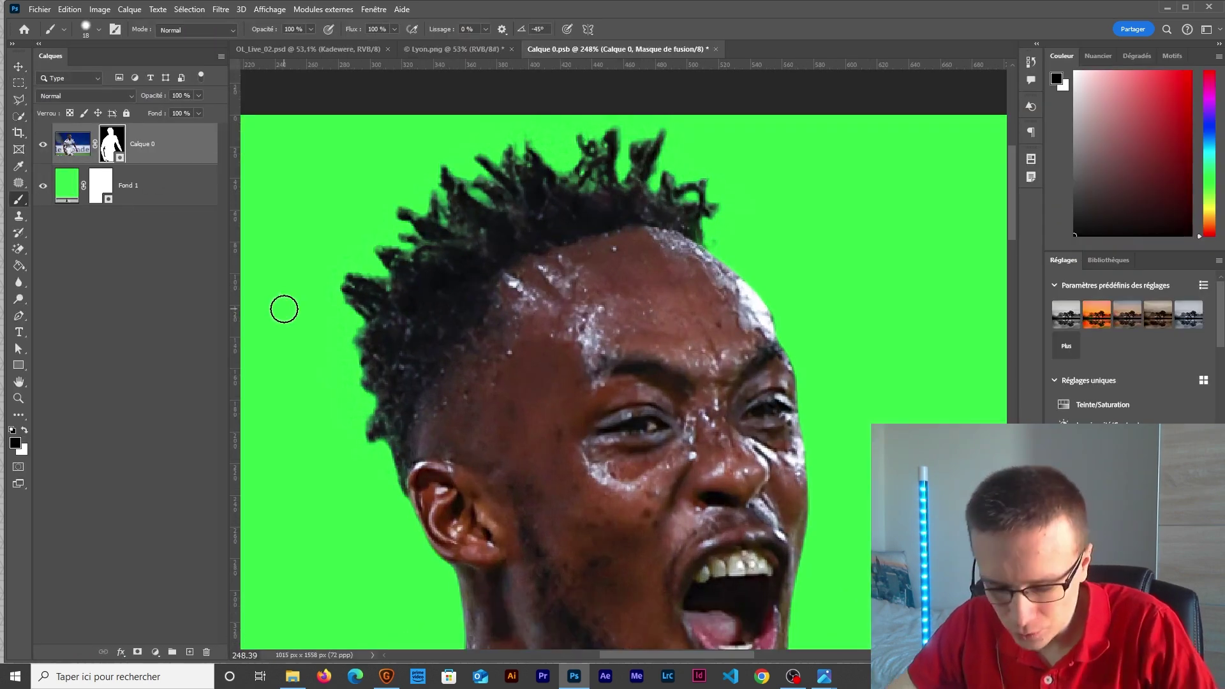
- Touch up the mask around the back and top of the hair with a 26 px black brush
{"action": "scroll", "coordinate": [360, 418], "scroll_direction": "up", "scroll_amount": 2}
{"action": "left_click_drag", "start_coordinate": [334, 429], "coordinate": [347, 429]}
{"action": "scroll", "coordinate": [357, 447], "scroll_direction": "up", "scroll_amount": 1}
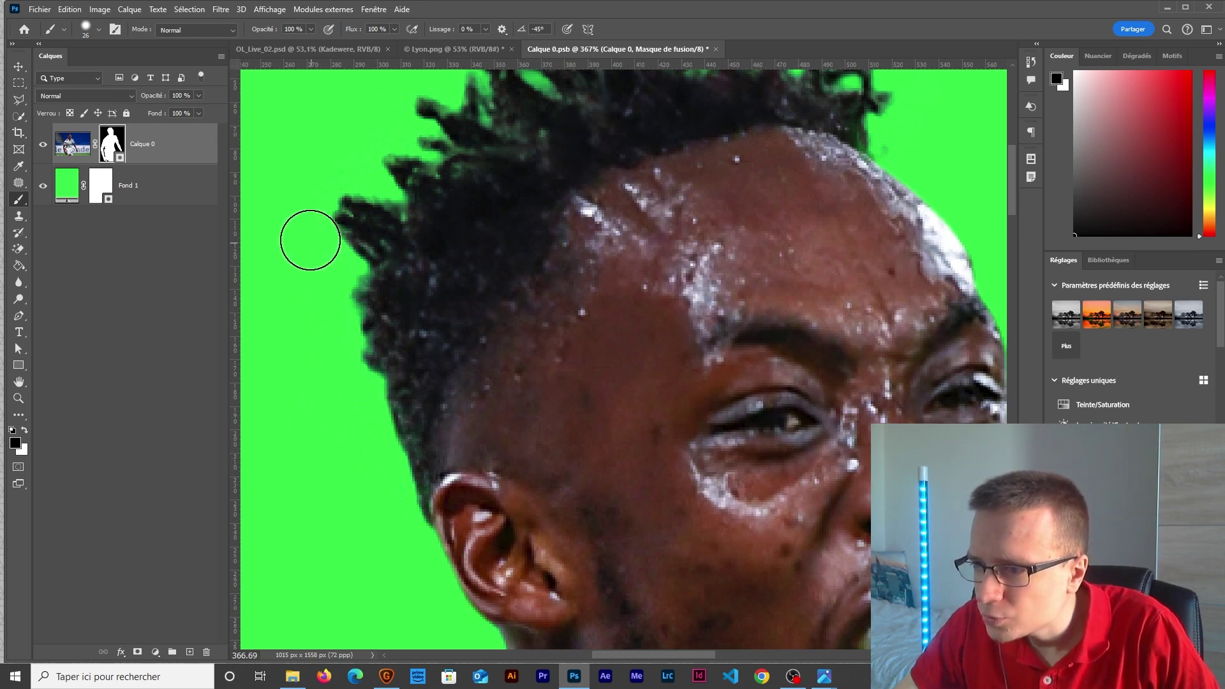
{"action": "scroll", "coordinate": [301, 197], "scroll_direction": "up", "scroll_amount": 3}
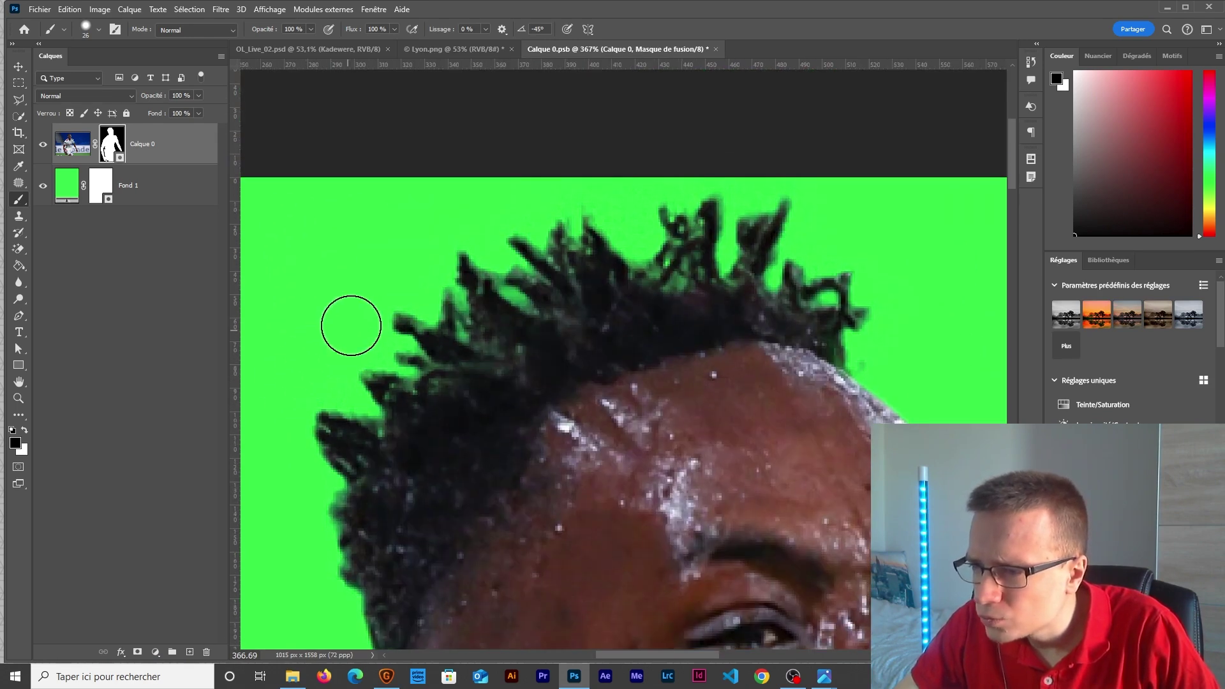
{"action": "key", "text": "x"}
{"action": "scroll", "coordinate": [538, 249], "scroll_direction": "down", "scroll_amount": 5}
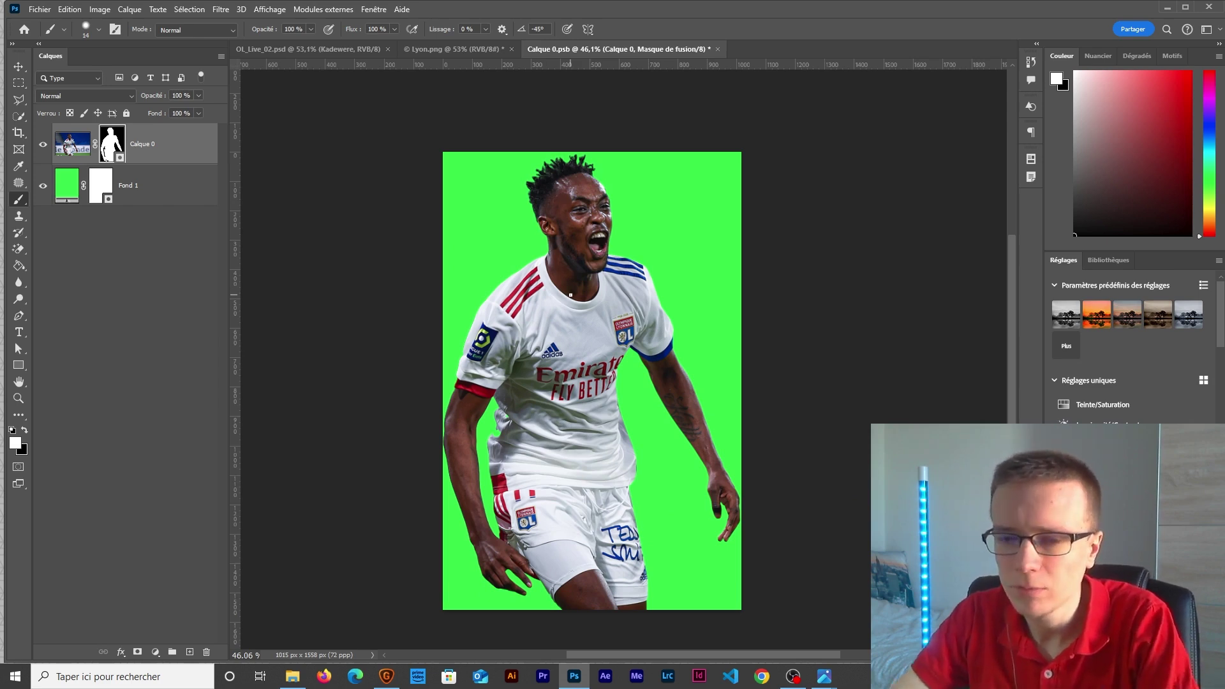
- Hide the green Fond 1 layer, then close Calque 0.psb and save its changes to the poster
{"action": "left_click", "coordinate": [44, 187]}
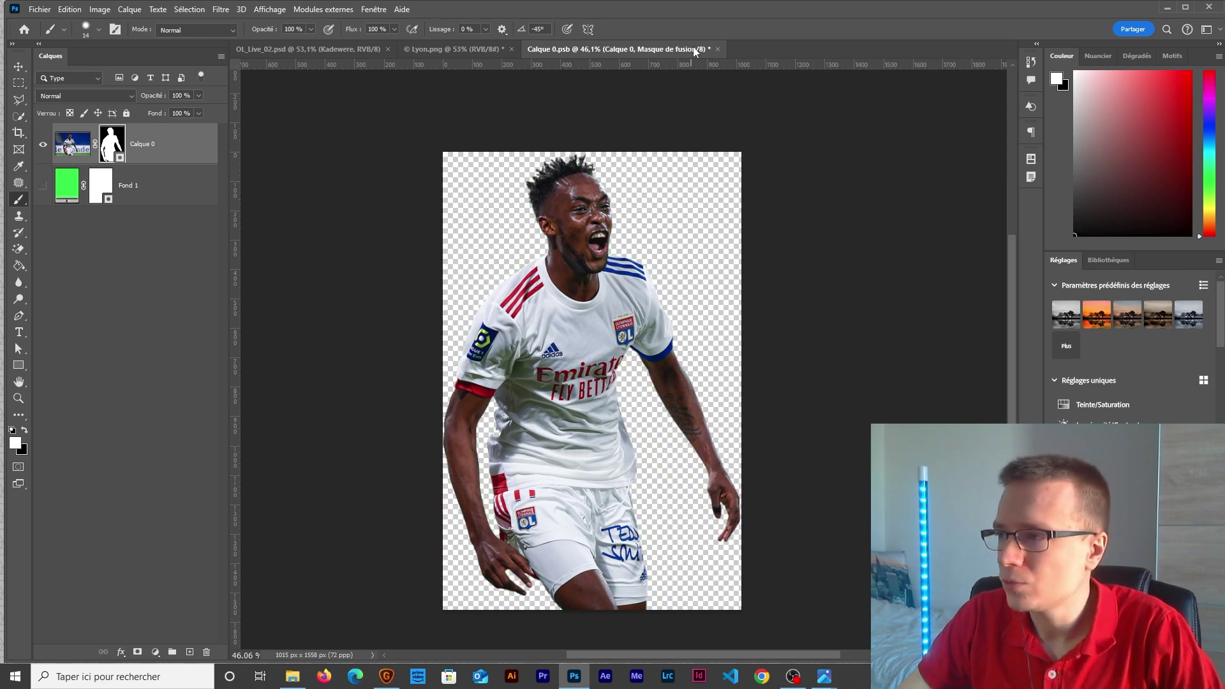
{"action": "left_click", "coordinate": [720, 48]}
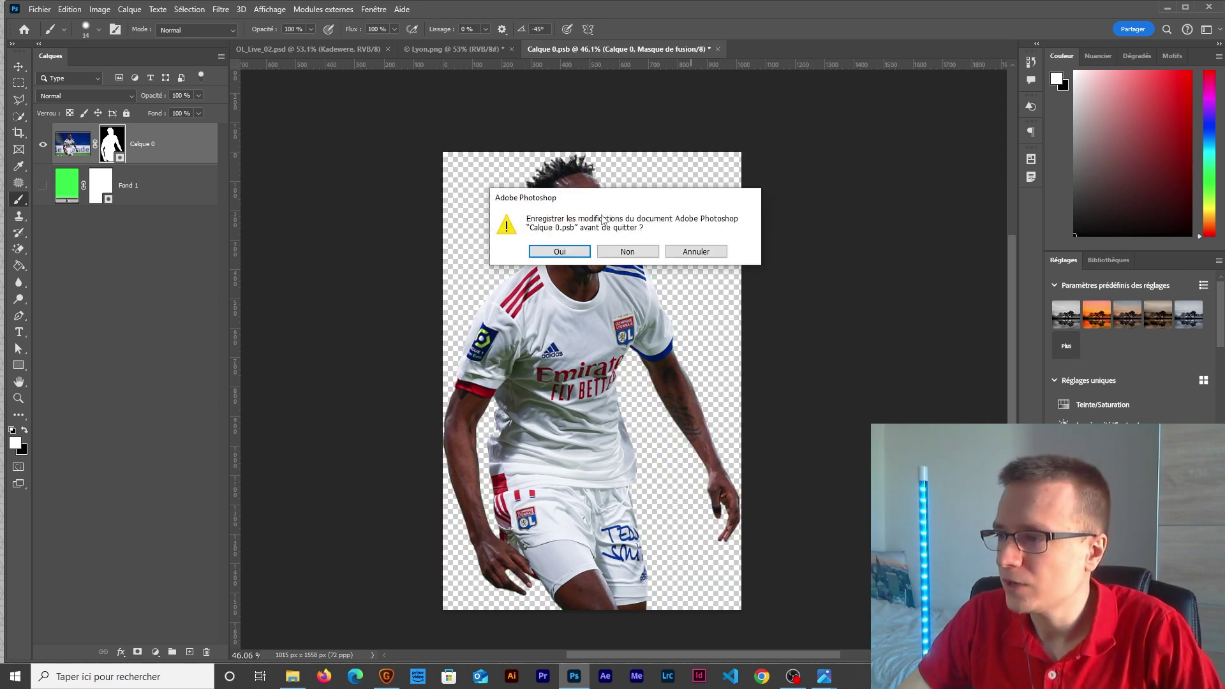
{"action": "left_click", "coordinate": [559, 252]}
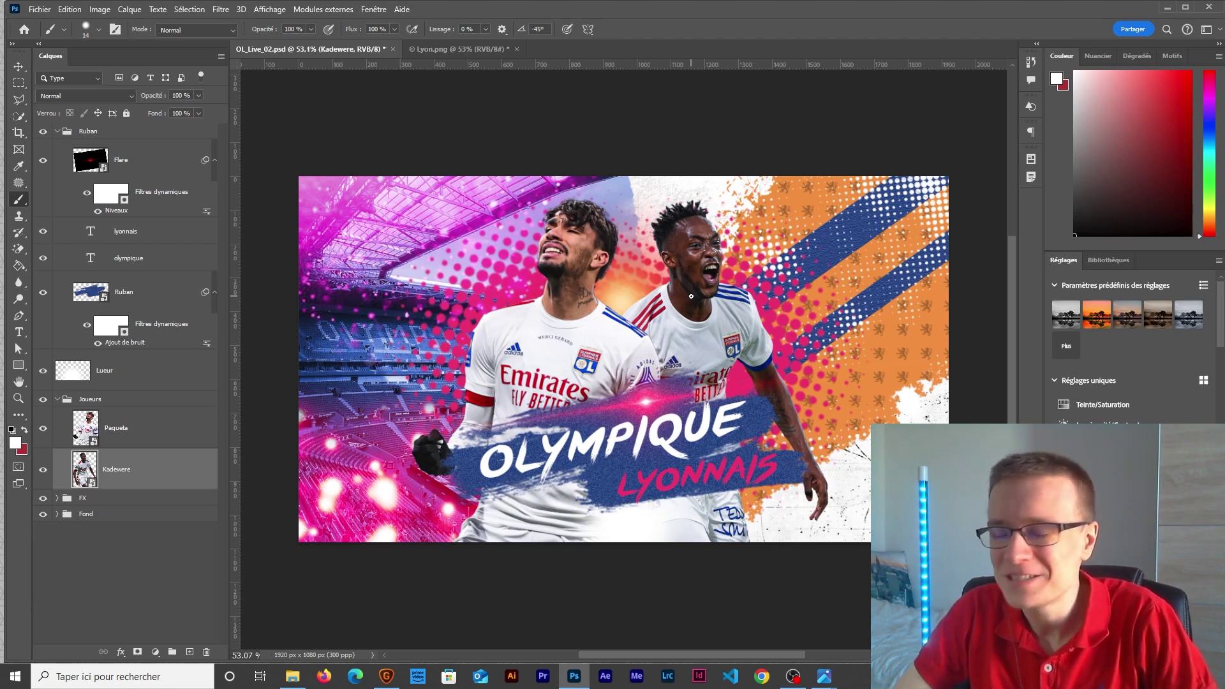
- Add an Exposure adjustment of +0,3 above the Paqueta layer and clip it to that layer
{"action": "key", "text": "alt+bracketright"}
{"action": "key", "text": "bracketright"}
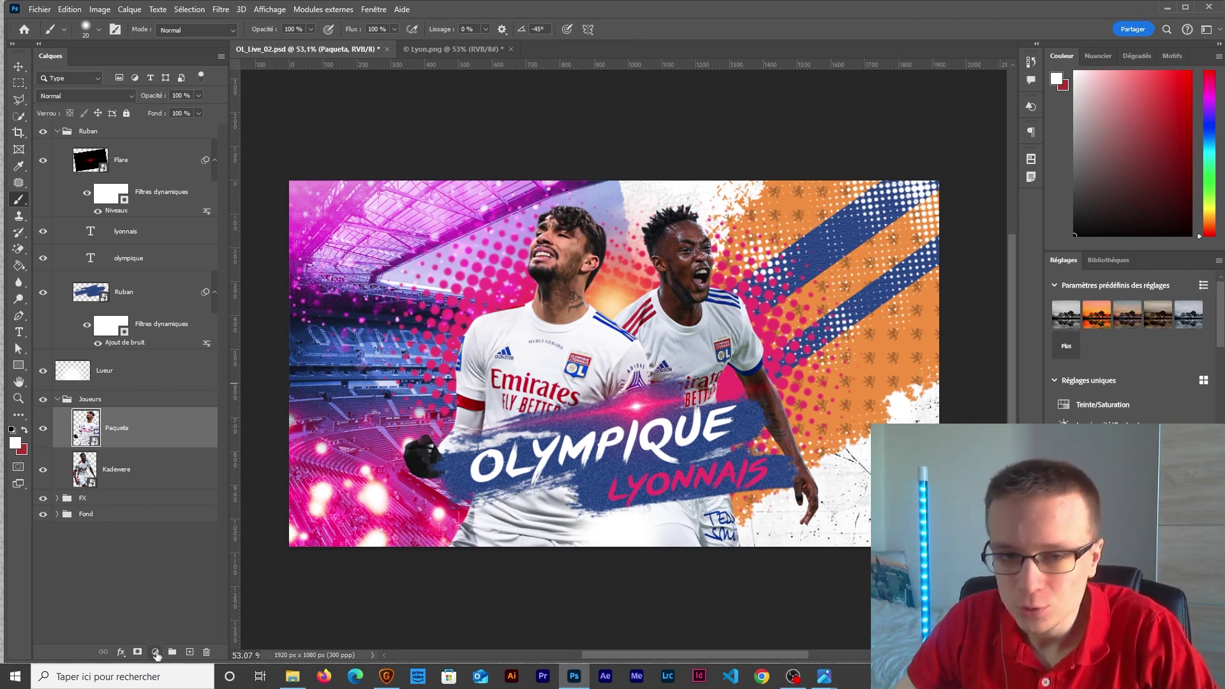
{"action": "left_click", "coordinate": [155, 652]}
{"action": "left_click", "coordinate": [185, 503]}
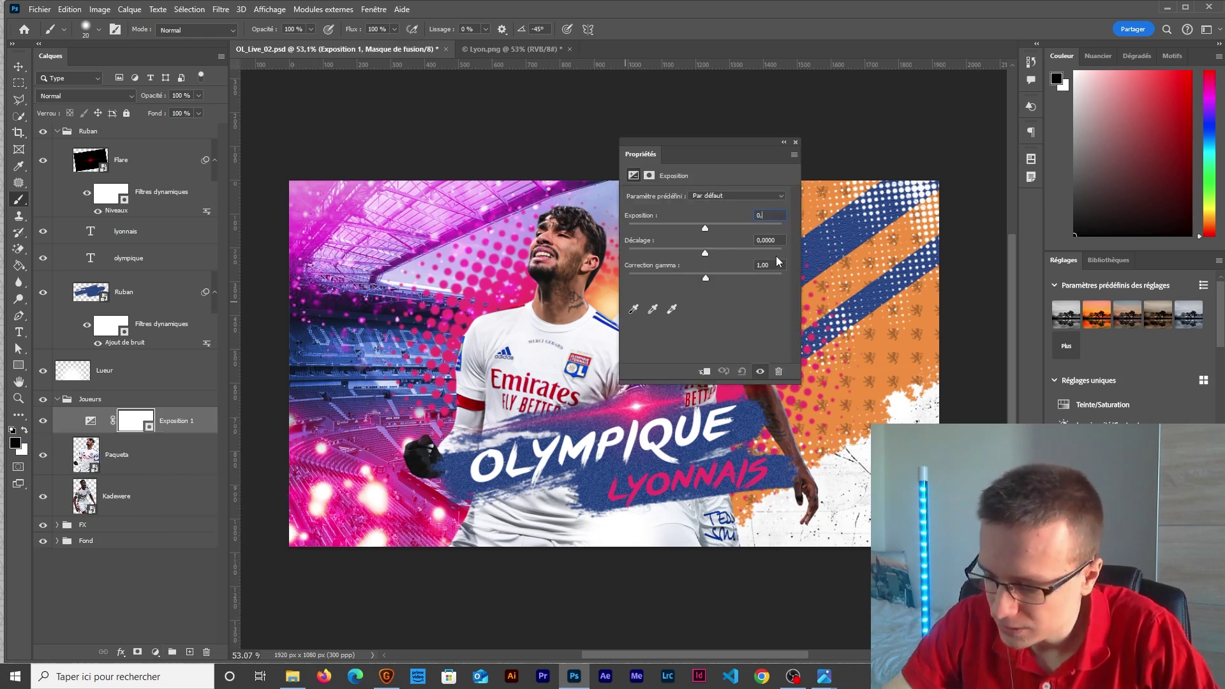
{"action": "key", "text": "BackSpace"}
{"action": "type", "text": "3"}
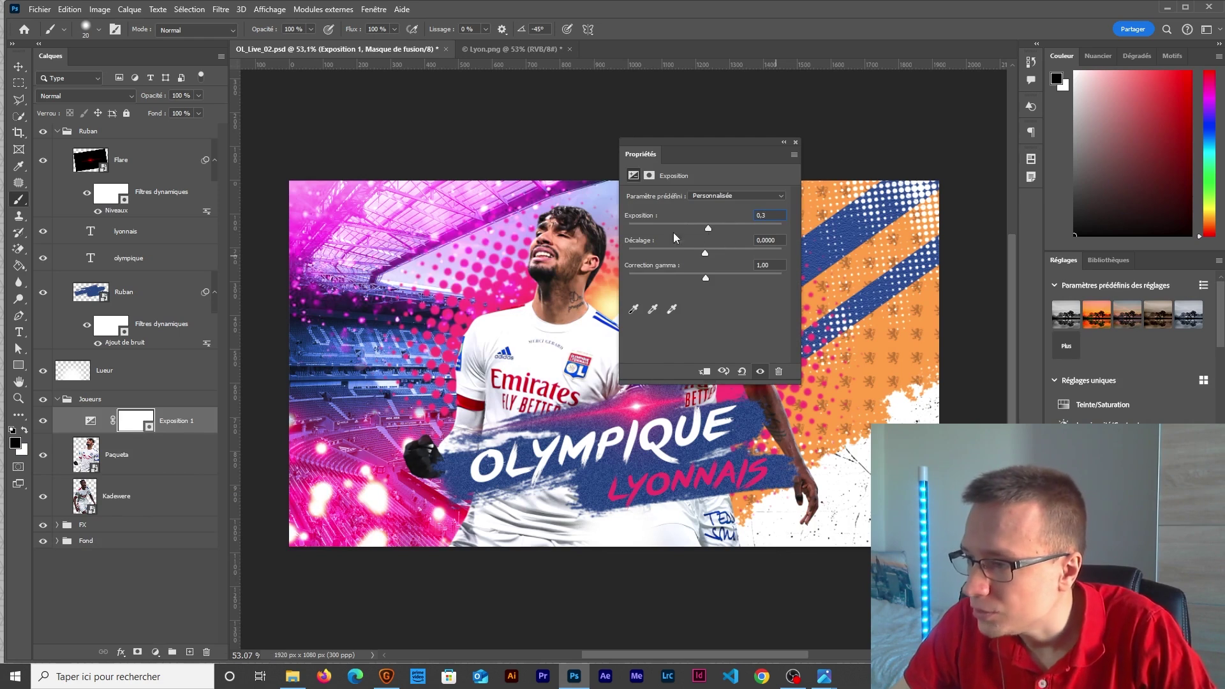
{"action": "right_click", "coordinate": [192, 423]}
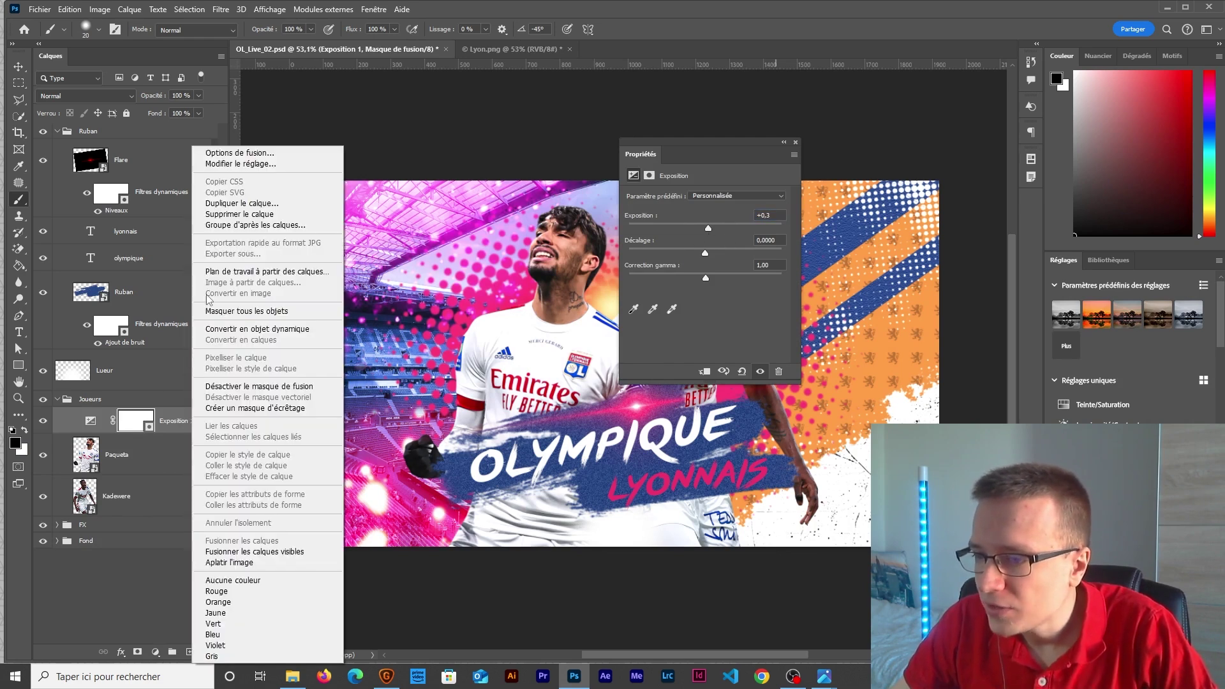
{"action": "left_click", "coordinate": [254, 407]}
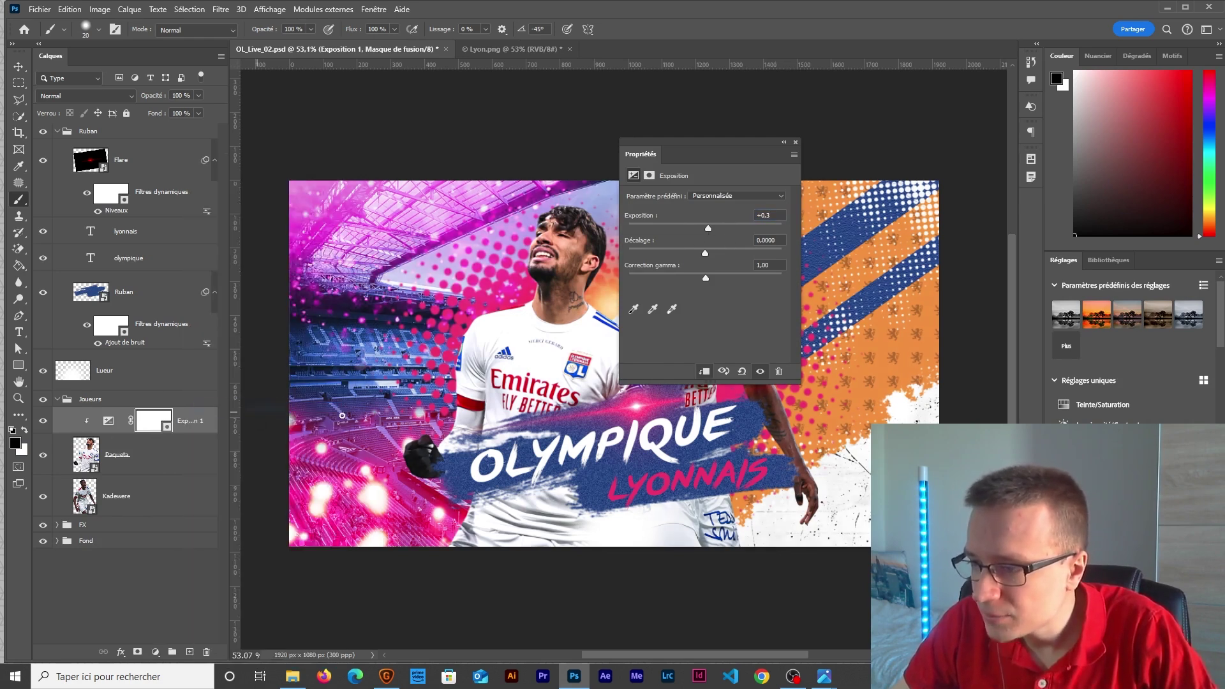
{"action": "left_click", "coordinate": [795, 142]}
- Invert the Exposition 1 mask and paint Paqueta's face back in with a 193 px white brush
{"action": "scroll", "coordinate": [612, 260], "scroll_direction": "up", "scroll_amount": 5}
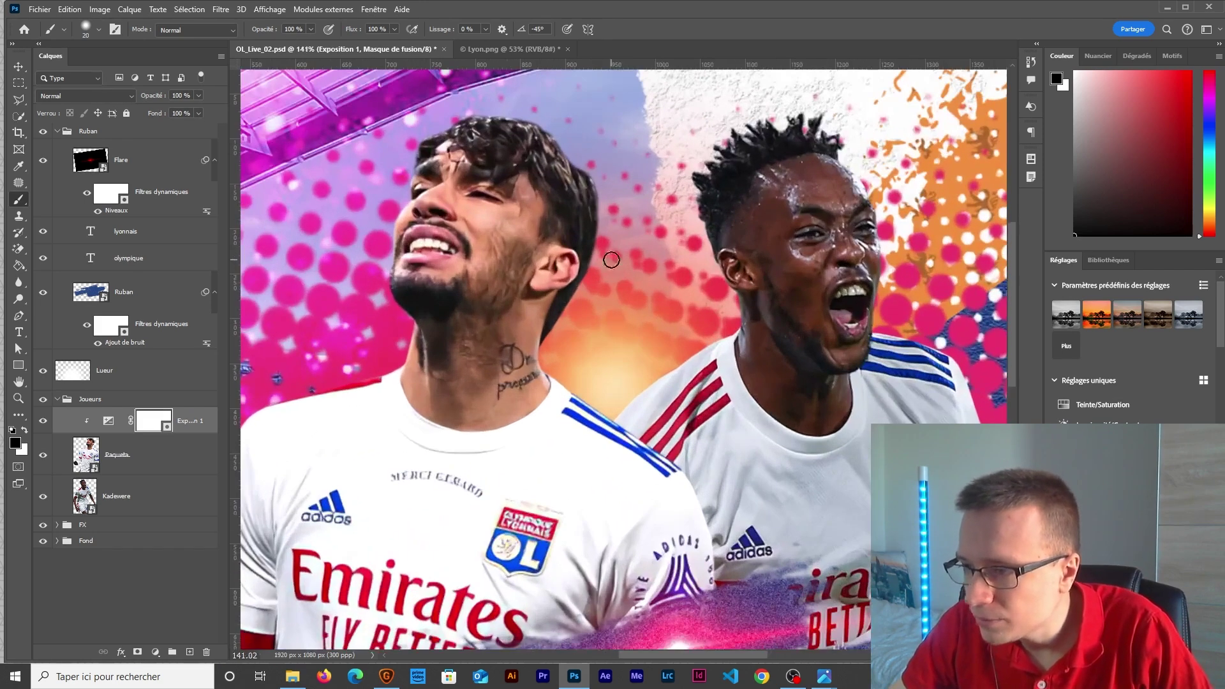
{"action": "key", "text": "ctrl+comma"}
{"action": "key", "text": "ctrl+comma"}
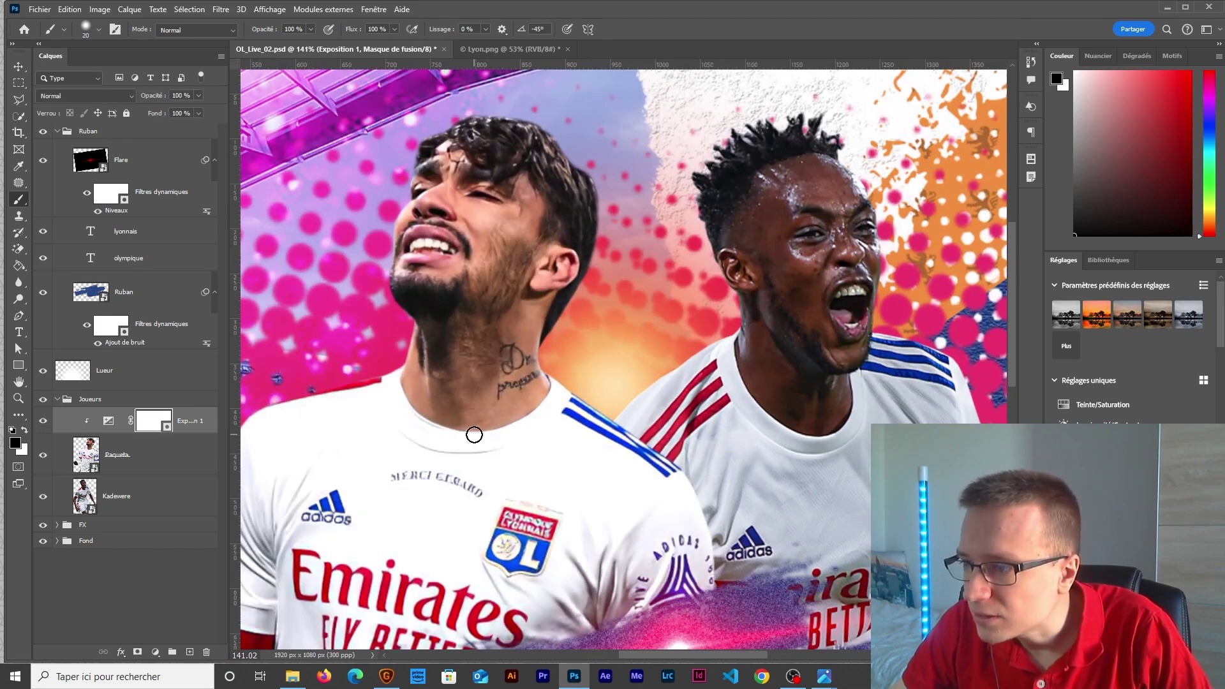
{"action": "scroll", "coordinate": [474, 435], "scroll_direction": "down", "scroll_amount": 3}
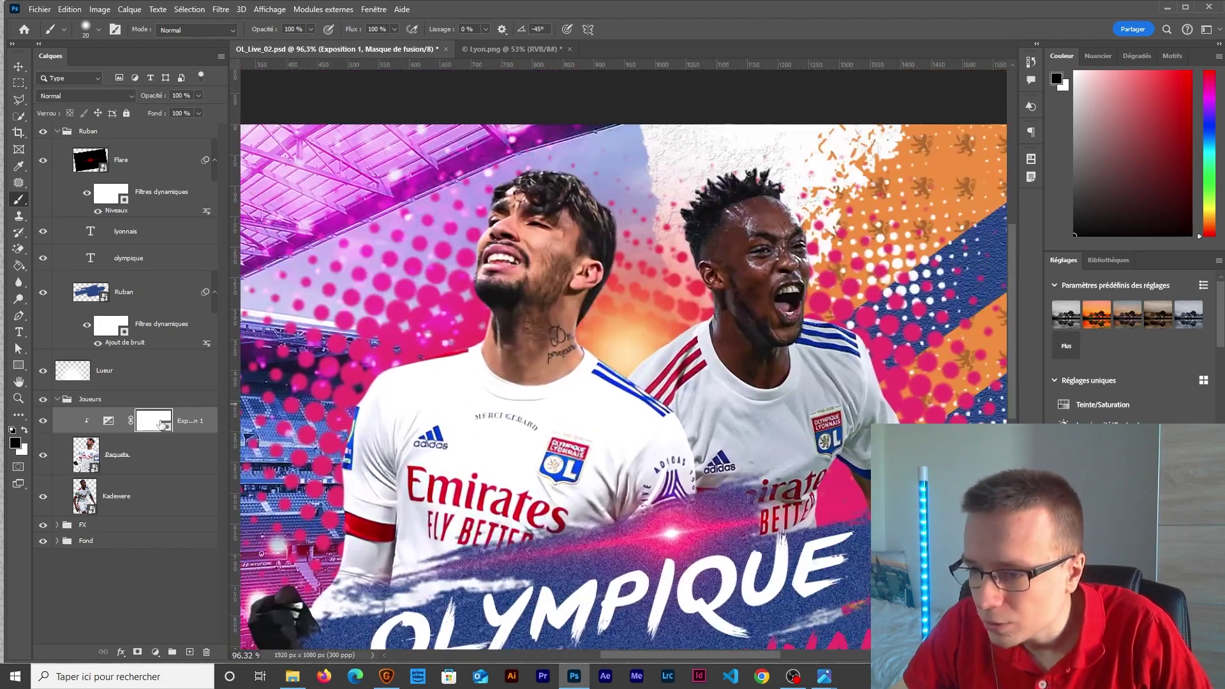
{"action": "key", "text": "ctrl+i"}
{"action": "mouse_move", "coordinate": [516, 337]}
{"action": "left_mouse_down"}
{"action": "mouse_move", "coordinate": [573, 331]}
{"action": "mouse_move", "coordinate": [561, 332]}
{"action": "left_mouse_up"}
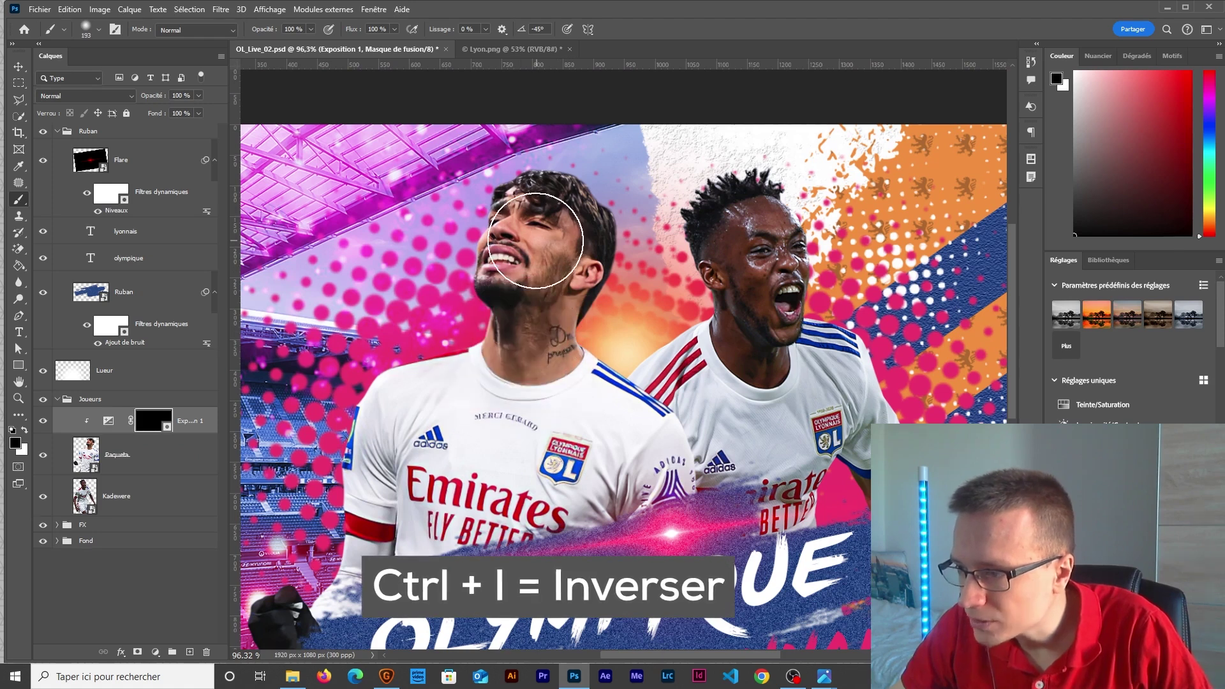
{"action": "key", "text": "x"}
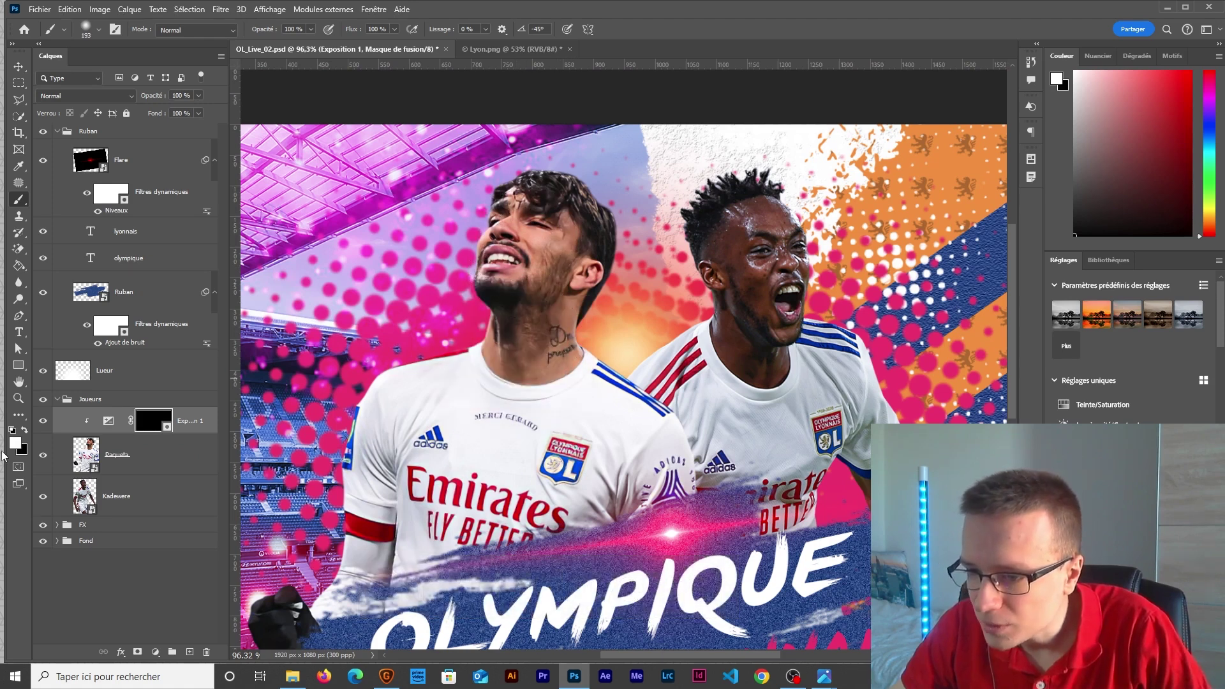
{"action": "mouse_move", "coordinate": [539, 242]}
{"action": "left_mouse_down"}
{"action": "mouse_move", "coordinate": [506, 266]}
{"action": "mouse_move", "coordinate": [558, 244]}
{"action": "mouse_move", "coordinate": [565, 225]}
{"action": "mouse_move", "coordinate": [530, 243]}
{"action": "left_mouse_up"}
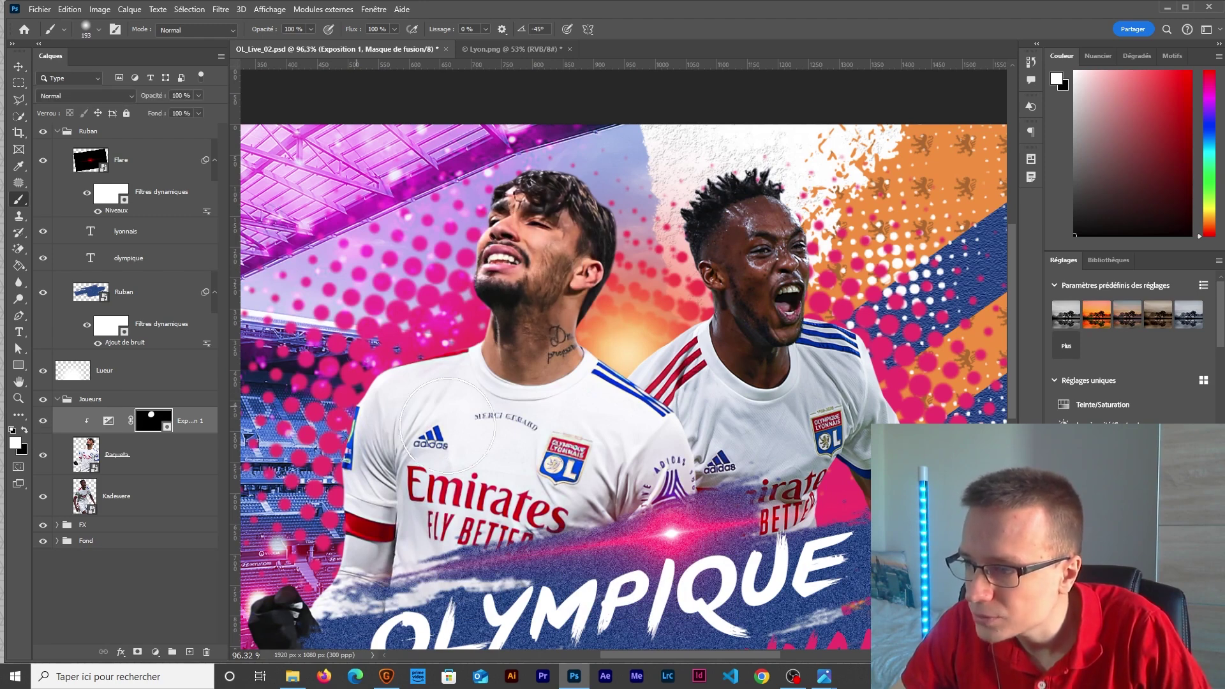
- Add an Exposure adjustment of 0,3 above the Kadewere layer and clip it to that layer
{"action": "scroll", "coordinate": [447, 425], "scroll_direction": "down", "scroll_amount": 3}
{"action": "left_click_drag", "start_coordinate": [557, 332], "coordinate": [548, 377]}
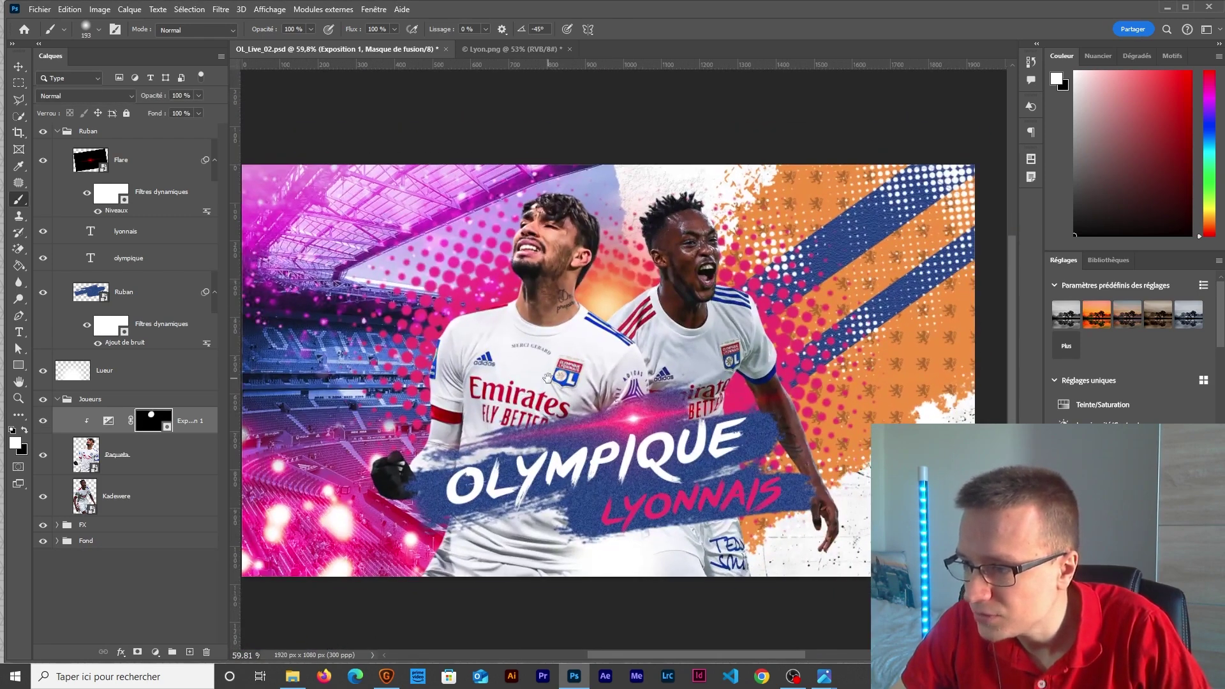
{"action": "left_click", "coordinate": [124, 502]}
{"action": "left_click", "coordinate": [155, 651]}
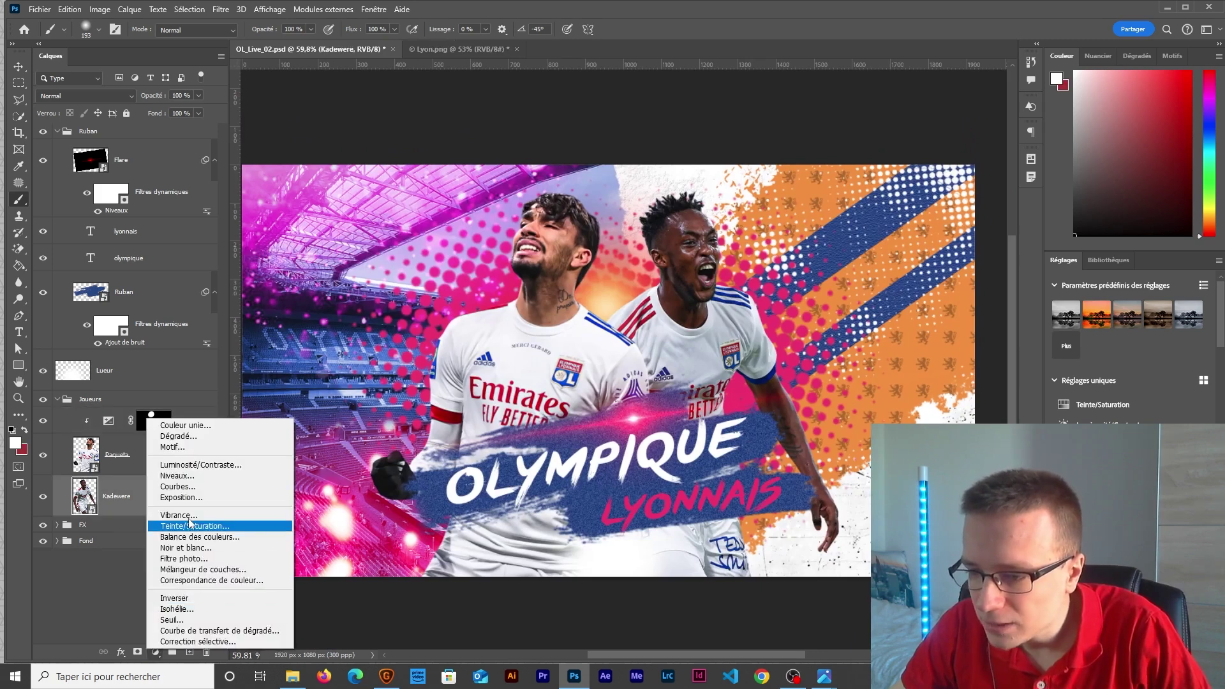
{"action": "left_click", "coordinate": [181, 497]}
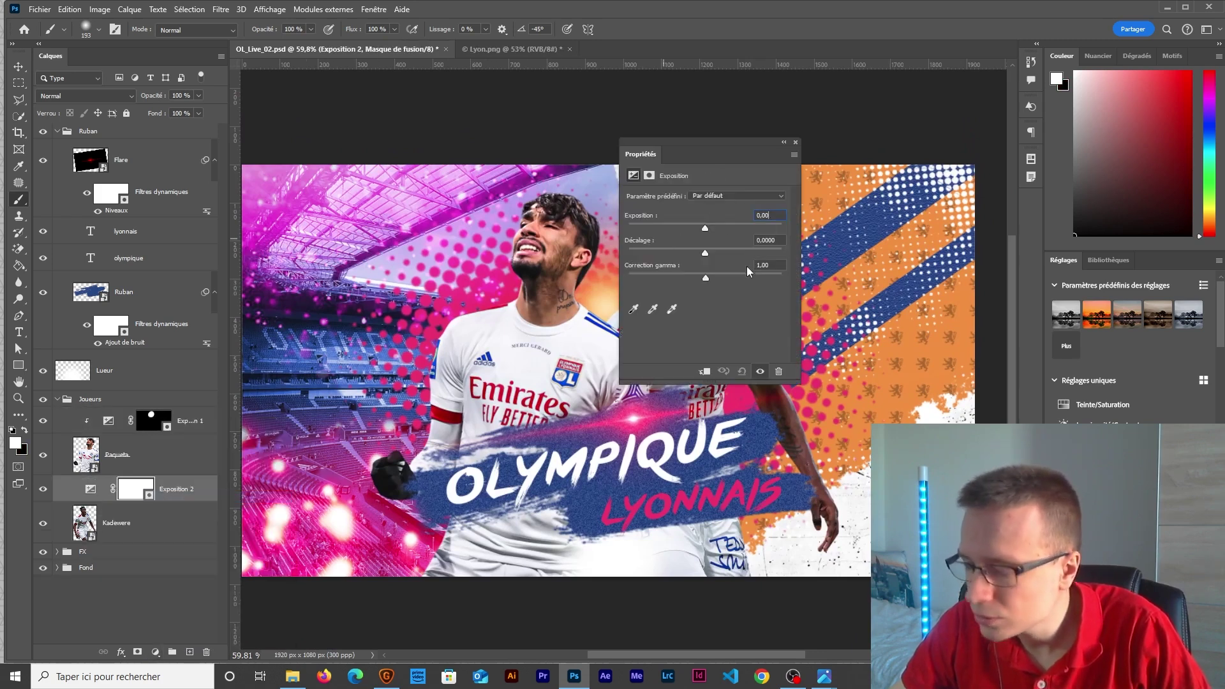
{"action": "type", "text": "0,3"}
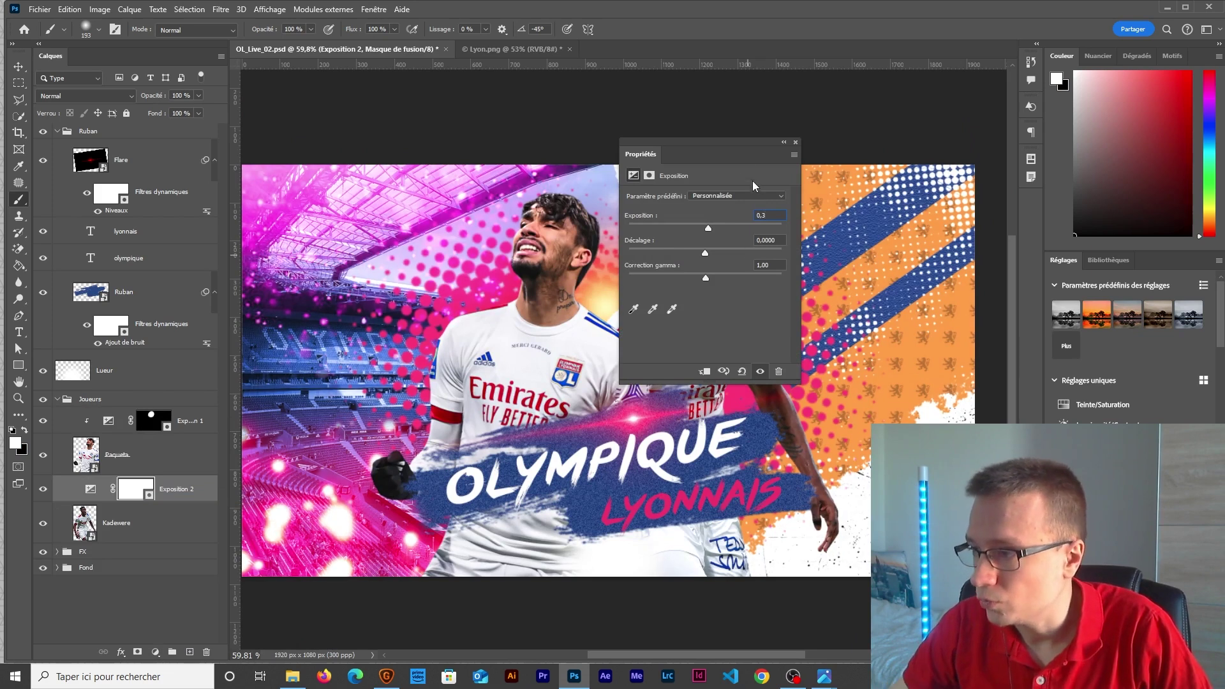
{"action": "left_click_drag", "start_coordinate": [723, 142], "coordinate": [311, 205]}
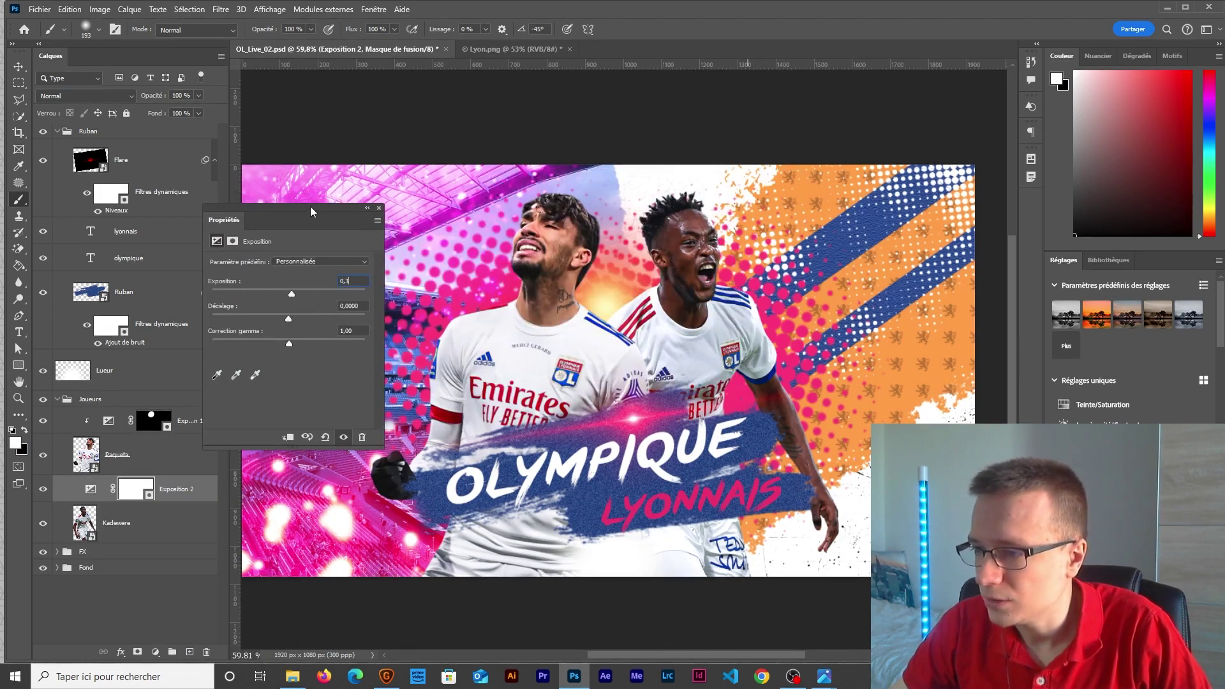
{"action": "left_click", "coordinate": [379, 208]}
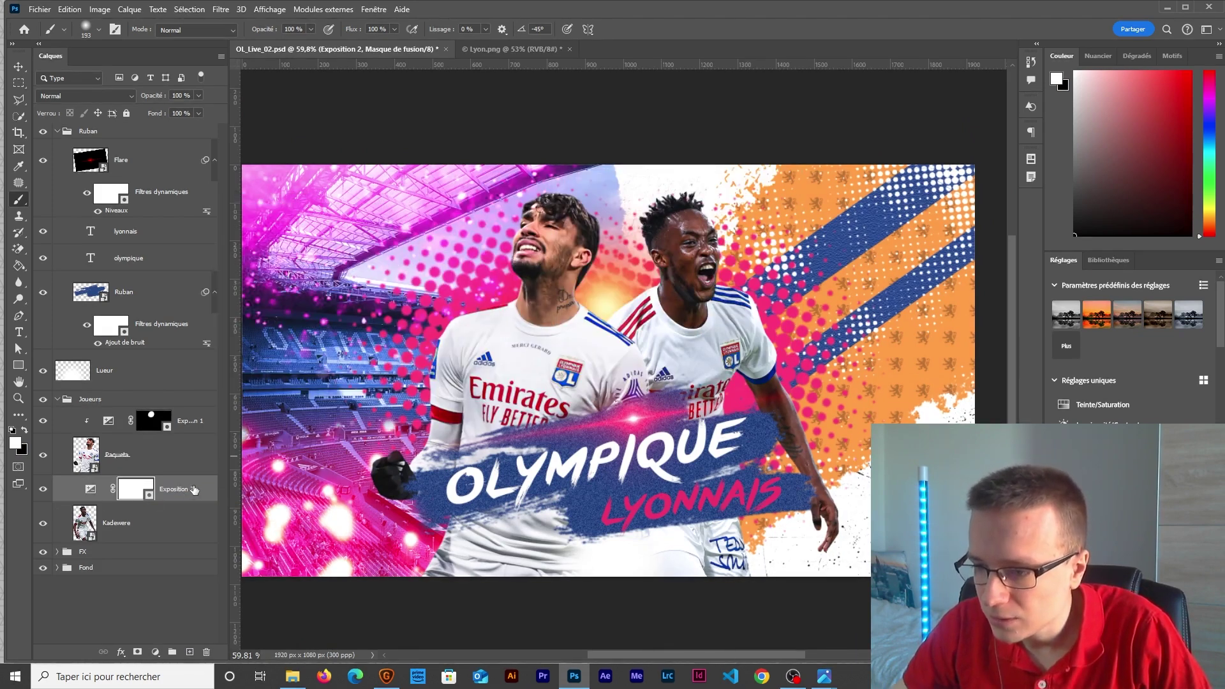
{"action": "right_click", "coordinate": [194, 490]}
{"action": "left_click", "coordinate": [261, 407]}
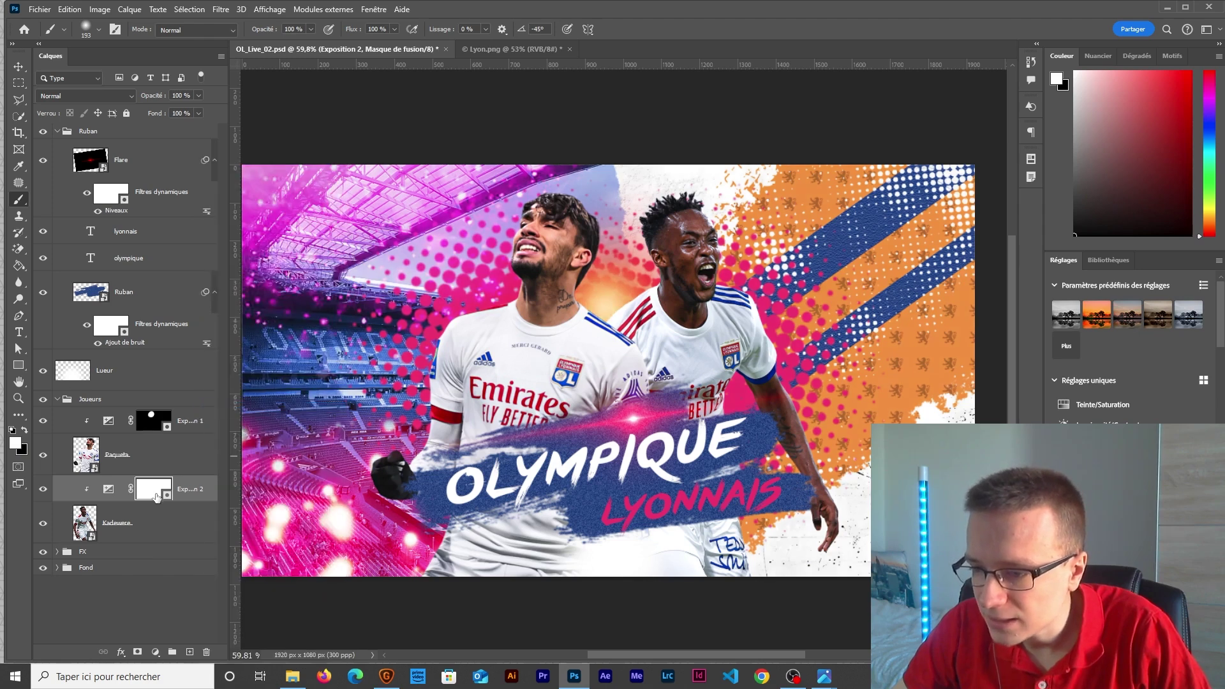
- Invert the Exposition 2 mask, reveal Kadewere's face with a 252 px white brush, and compare the image with and without the adjustment
{"action": "key", "text": "ctrl+i"}
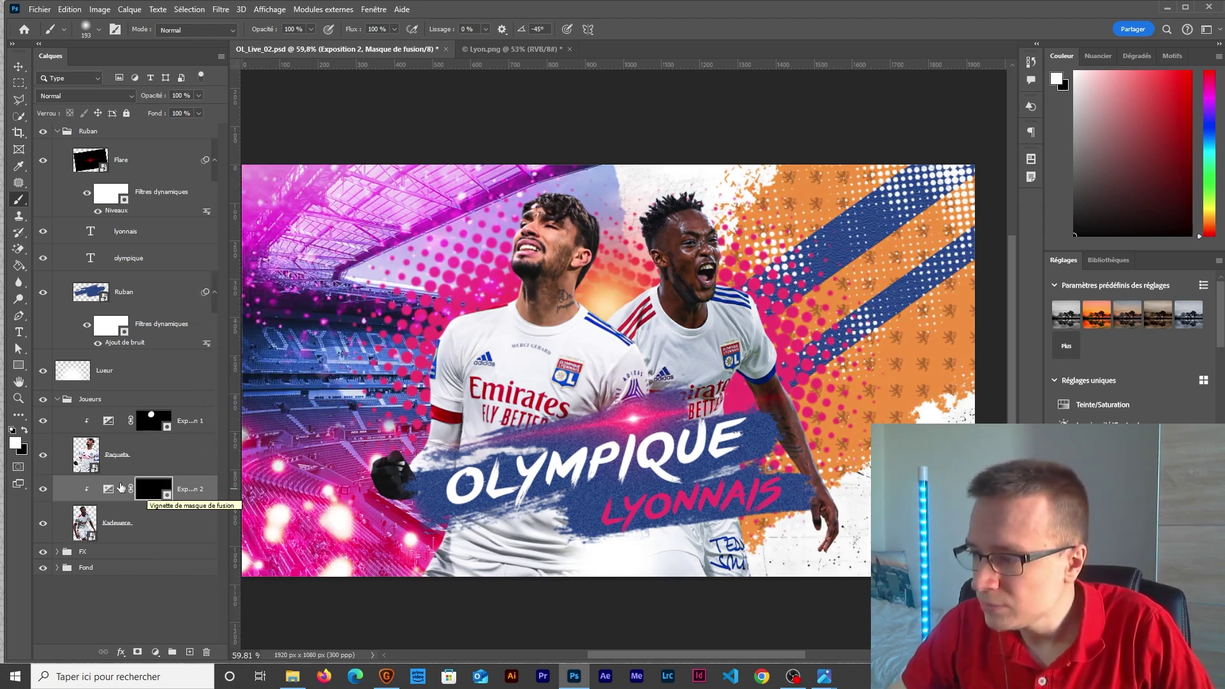
{"action": "left_click_drag", "start_coordinate": [538, 347], "coordinate": [577, 327]}
{"action": "left_click_drag", "start_coordinate": [692, 281], "coordinate": [703, 249]}
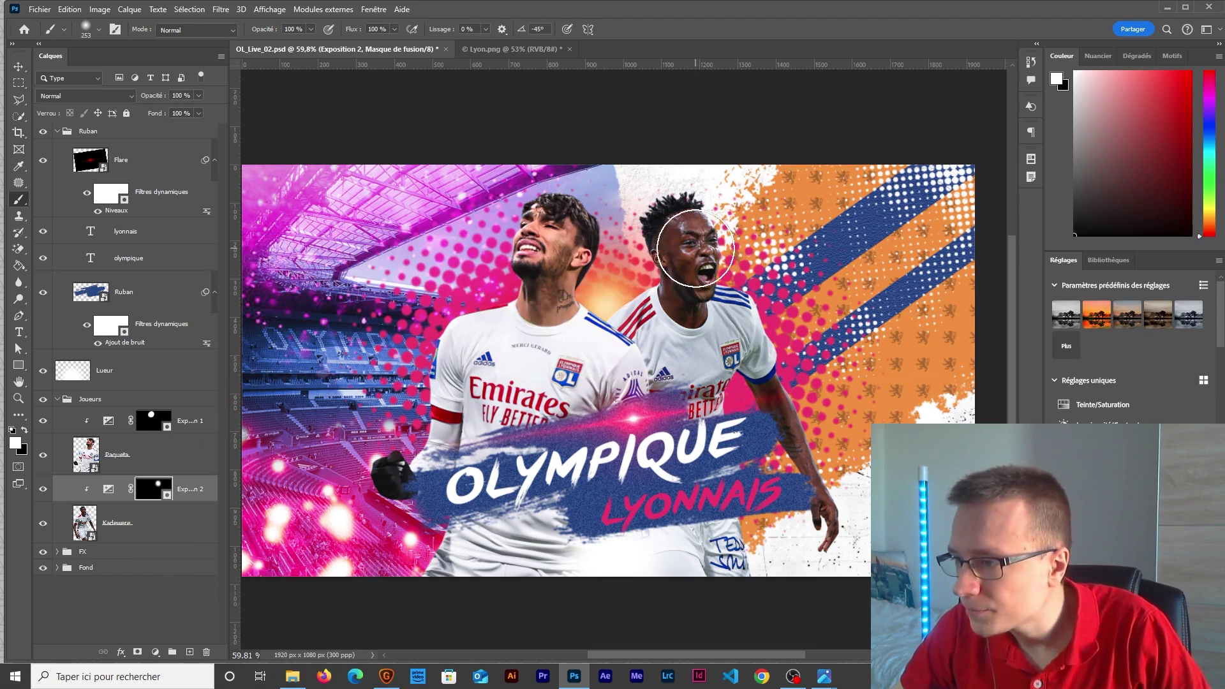
{"action": "left_click", "coordinate": [43, 490]}
{"action": "left_click", "coordinate": [44, 489]}
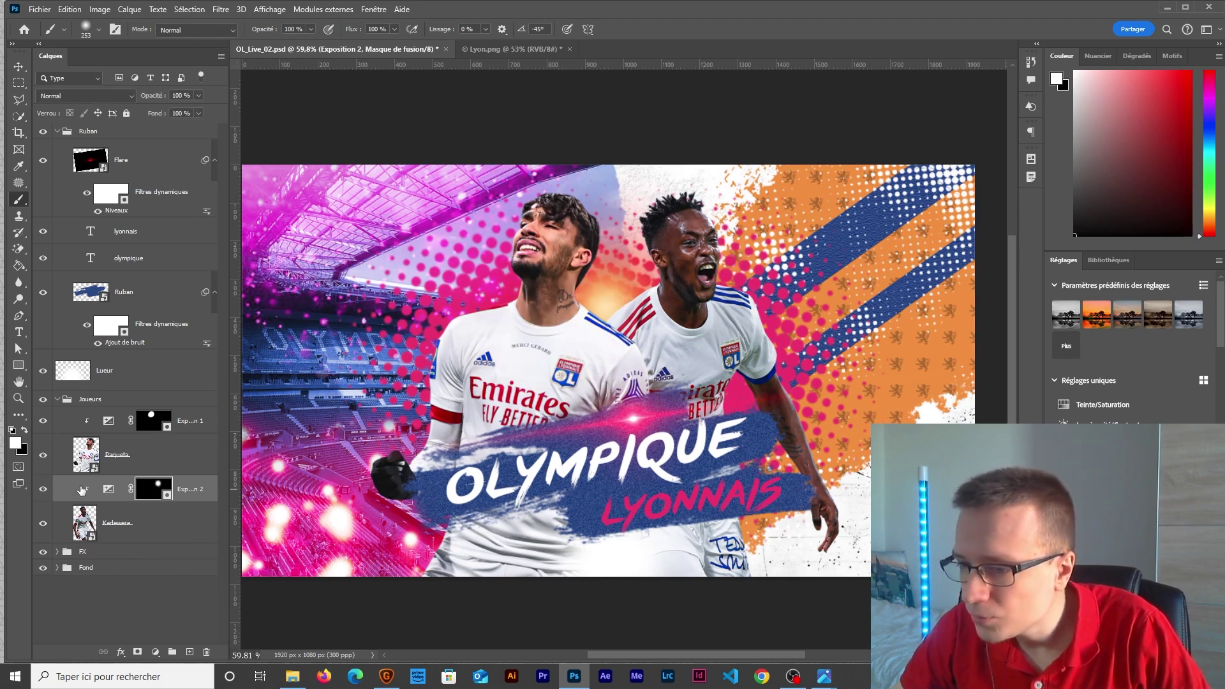
- Set the exposure of the Exposition 2 adjustment to +0,5
{"action": "double_click", "coordinate": [106, 492]}
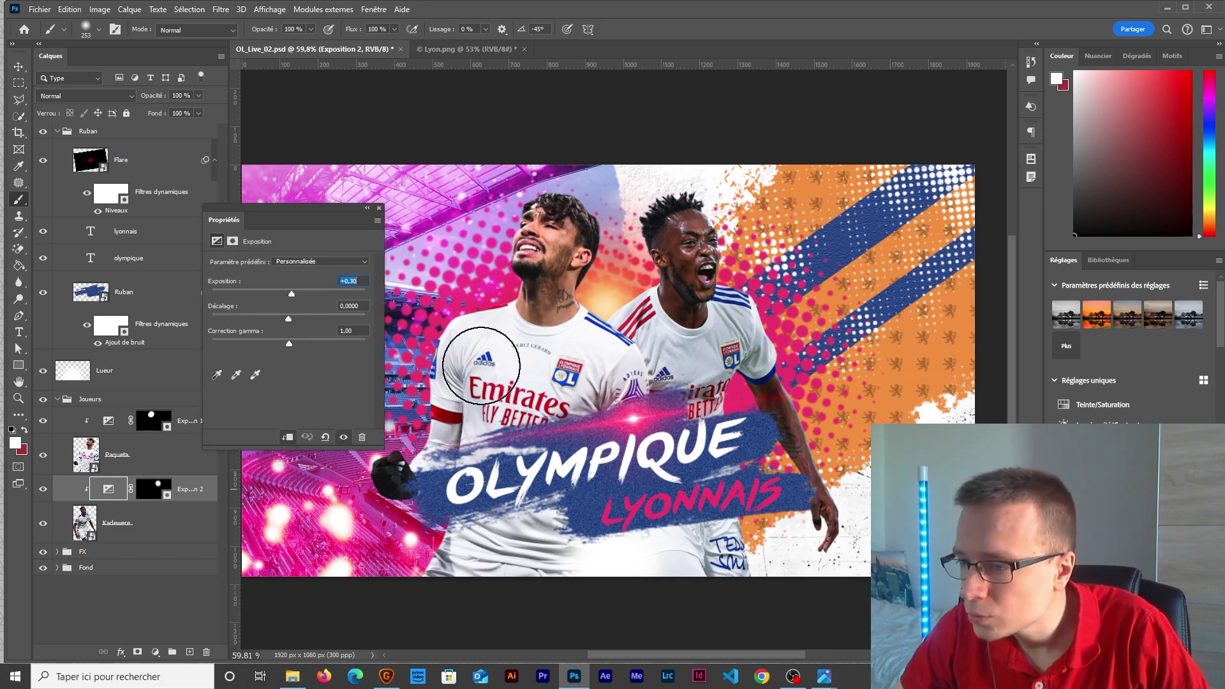
{"action": "type", "text": "+0,5"}
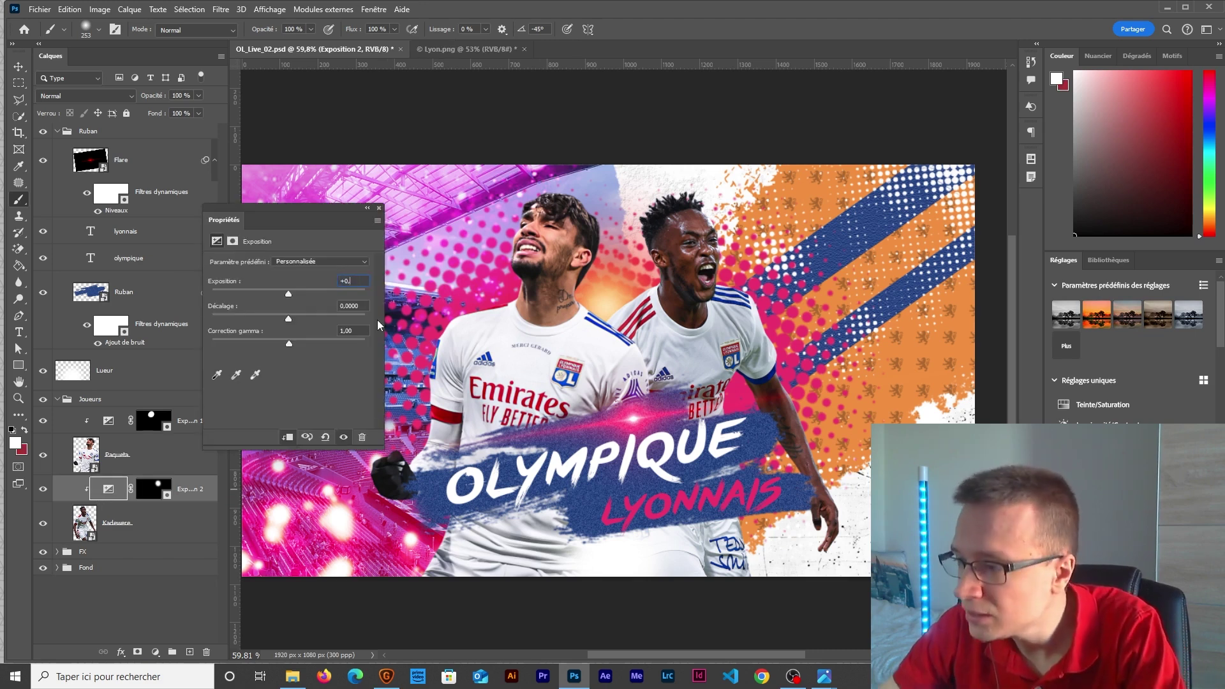
{"action": "left_click", "coordinate": [379, 208]}
- Apply a Camera Raw filter to the Kadewere layer that moderately lifts the shadows and sets the blacks to +21
{"action": "left_click", "coordinate": [121, 523]}
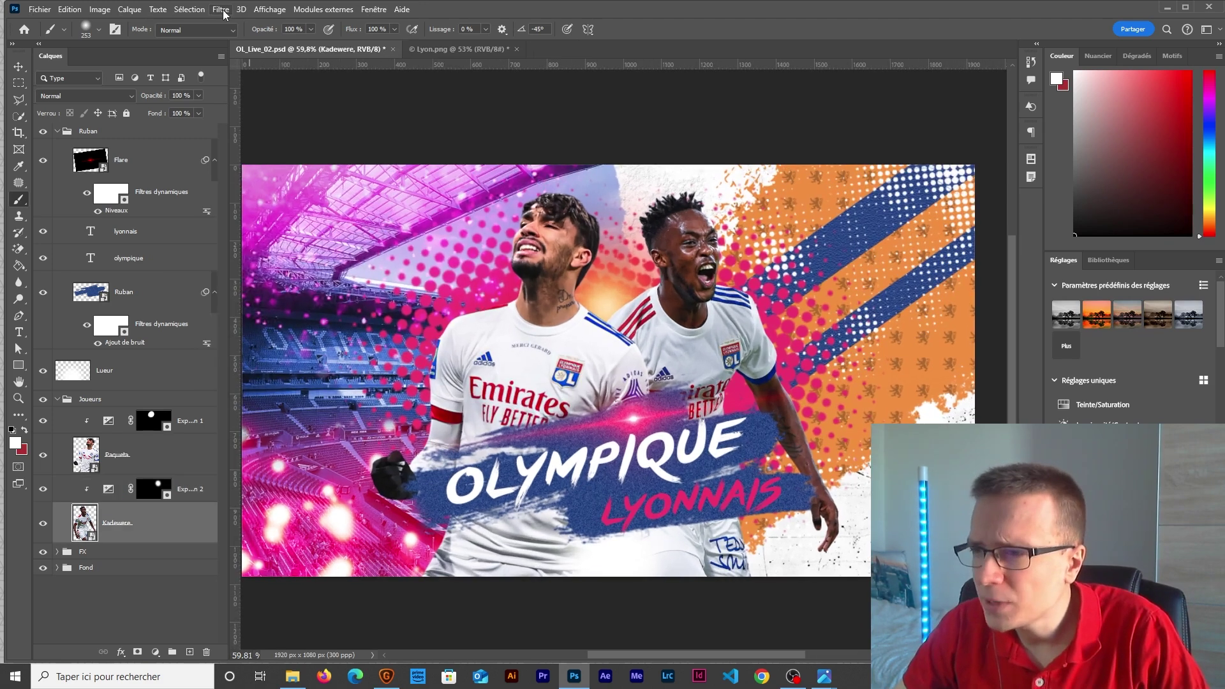
{"action": "left_click", "coordinate": [221, 9]}
{"action": "left_click", "coordinate": [250, 104]}
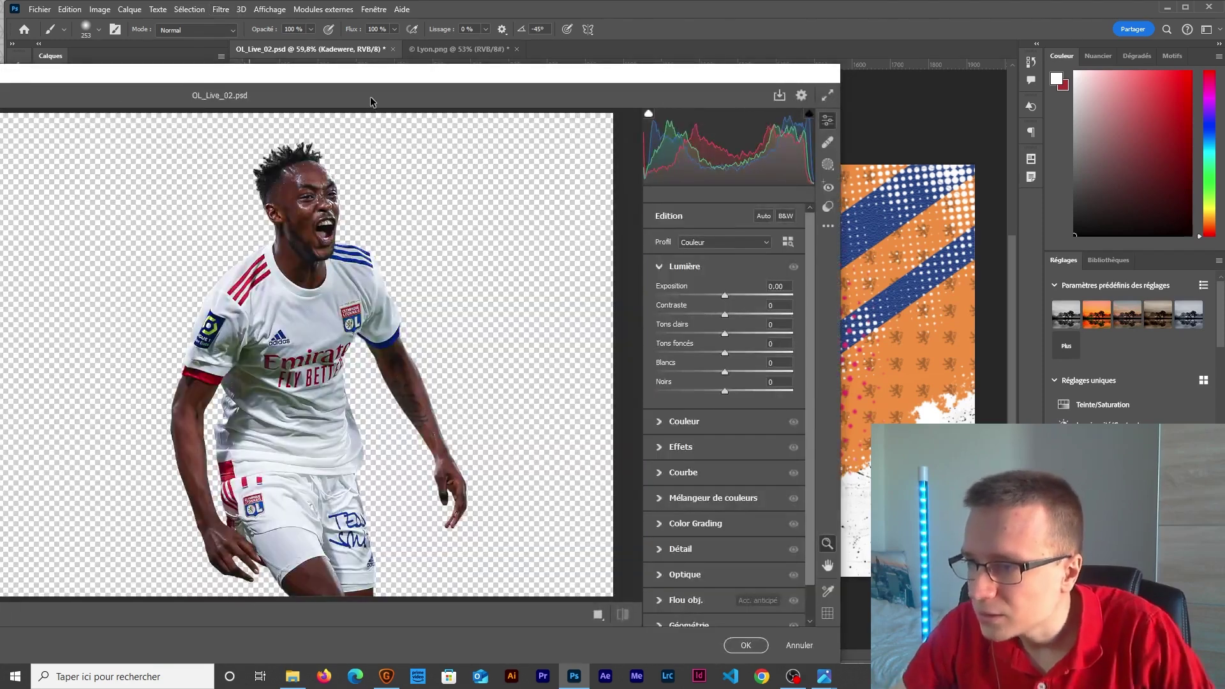
{"action": "left_click_drag", "start_coordinate": [760, 335], "coordinate": [784, 337]}
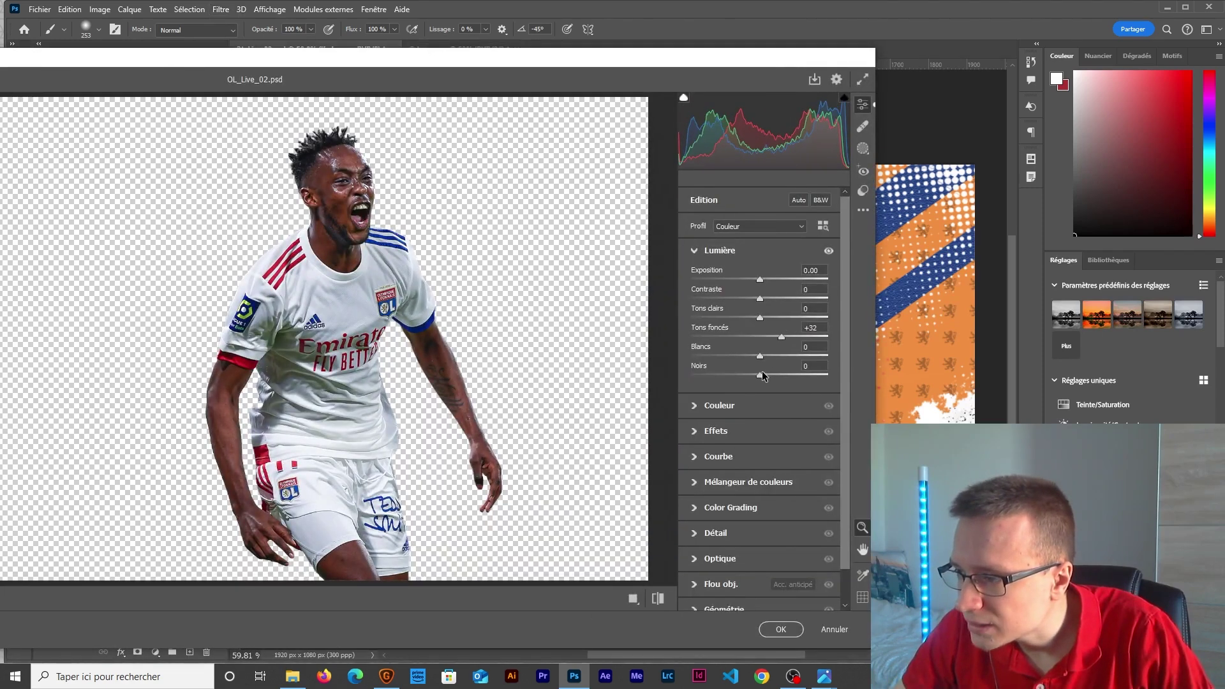
{"action": "left_click_drag", "start_coordinate": [761, 377], "coordinate": [775, 377]}
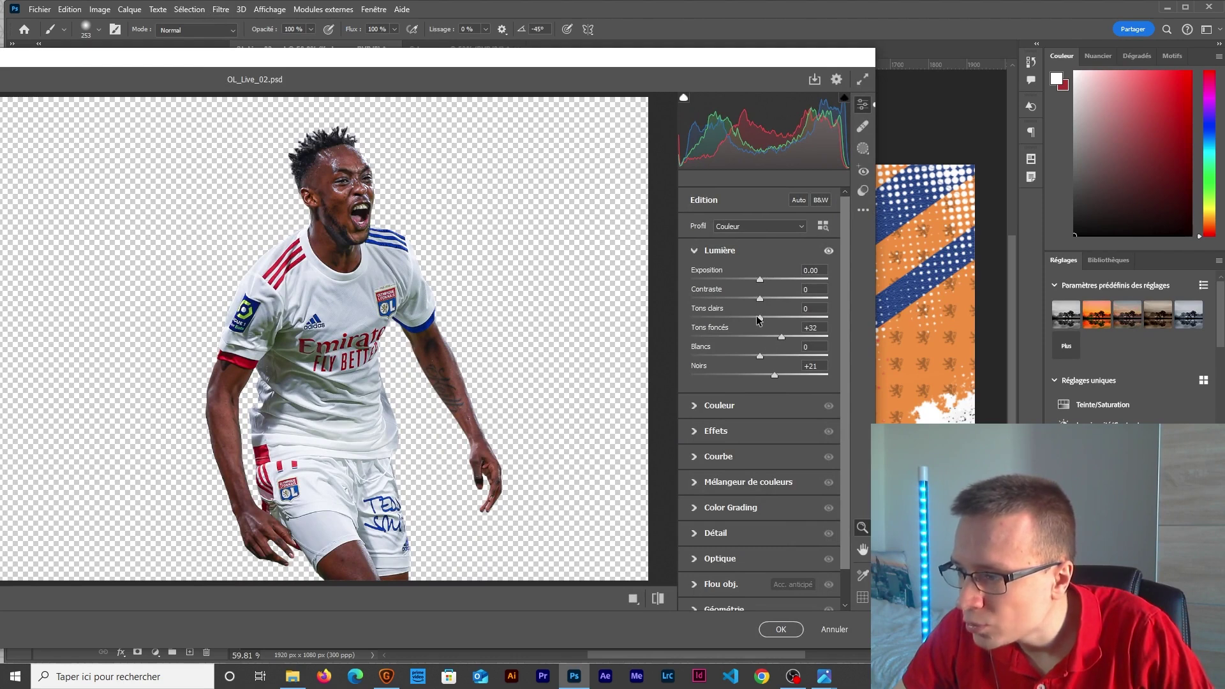
{"action": "left_click", "coordinate": [782, 629]}
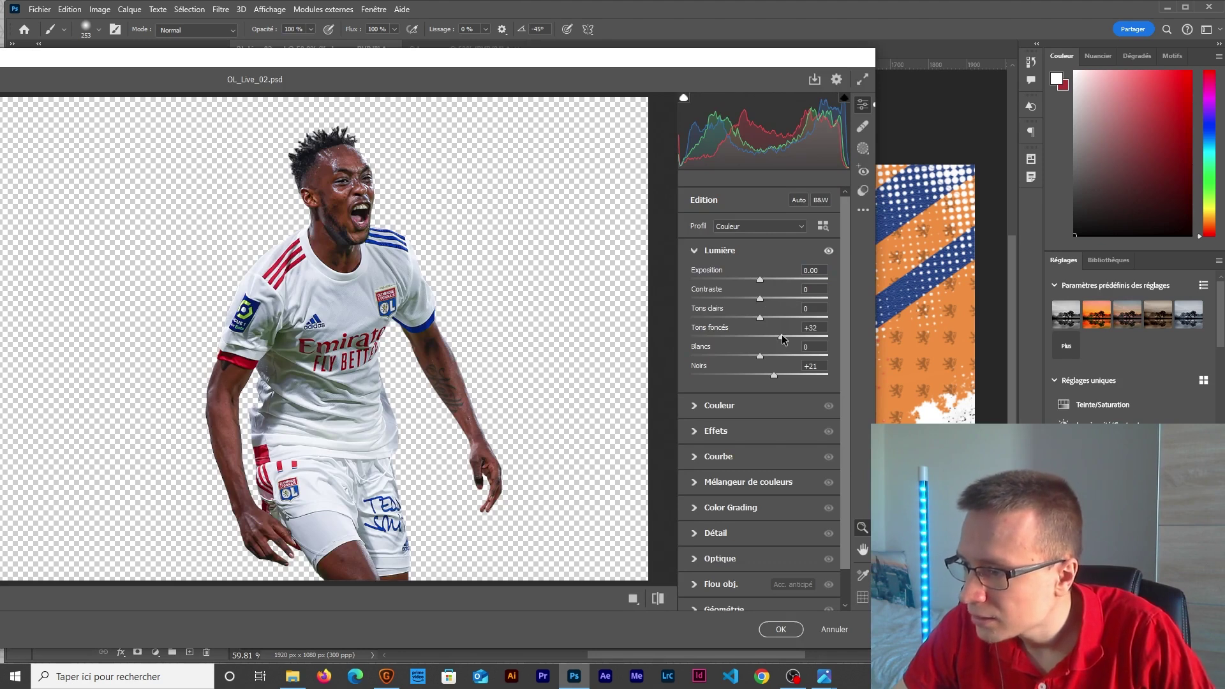
{"action": "left_click_drag", "start_coordinate": [784, 339], "coordinate": [774, 341]}
{"action": "left_click", "coordinate": [779, 628]}
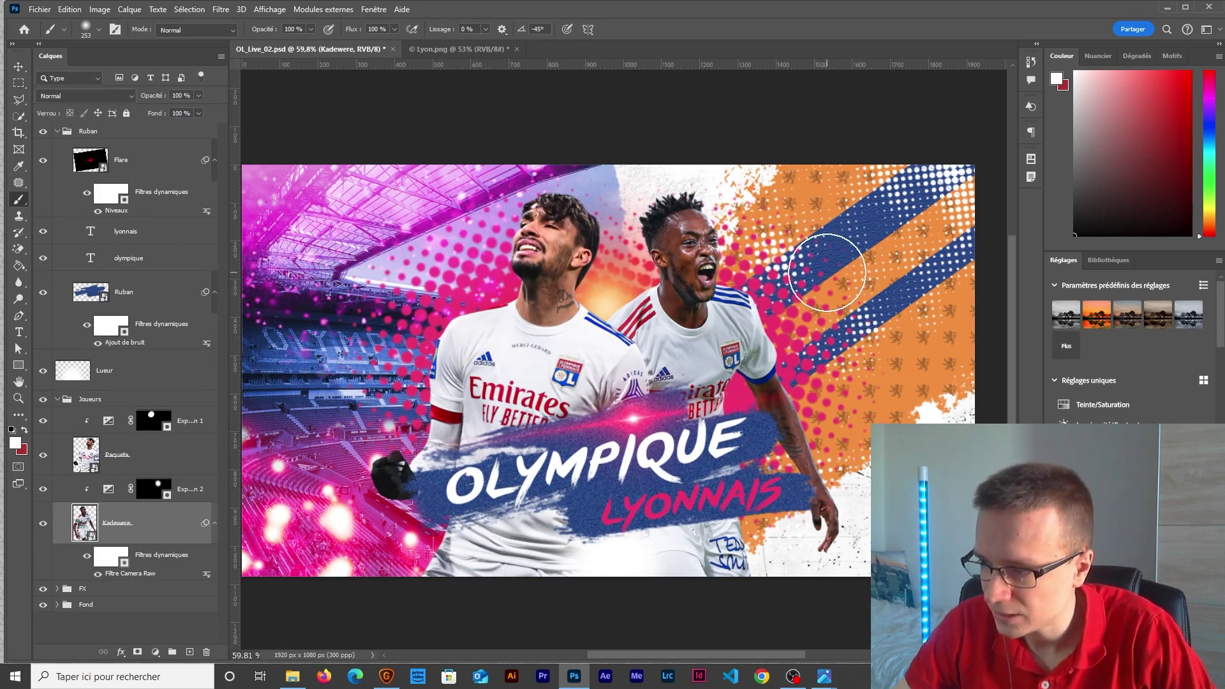
- Add a Selective Color adjustment above Paqueta, setting the reds to cyan +10, magenta +5, yellow -12 and black +8
{"action": "left_click", "coordinate": [128, 454]}
{"action": "left_click", "coordinate": [155, 652]}
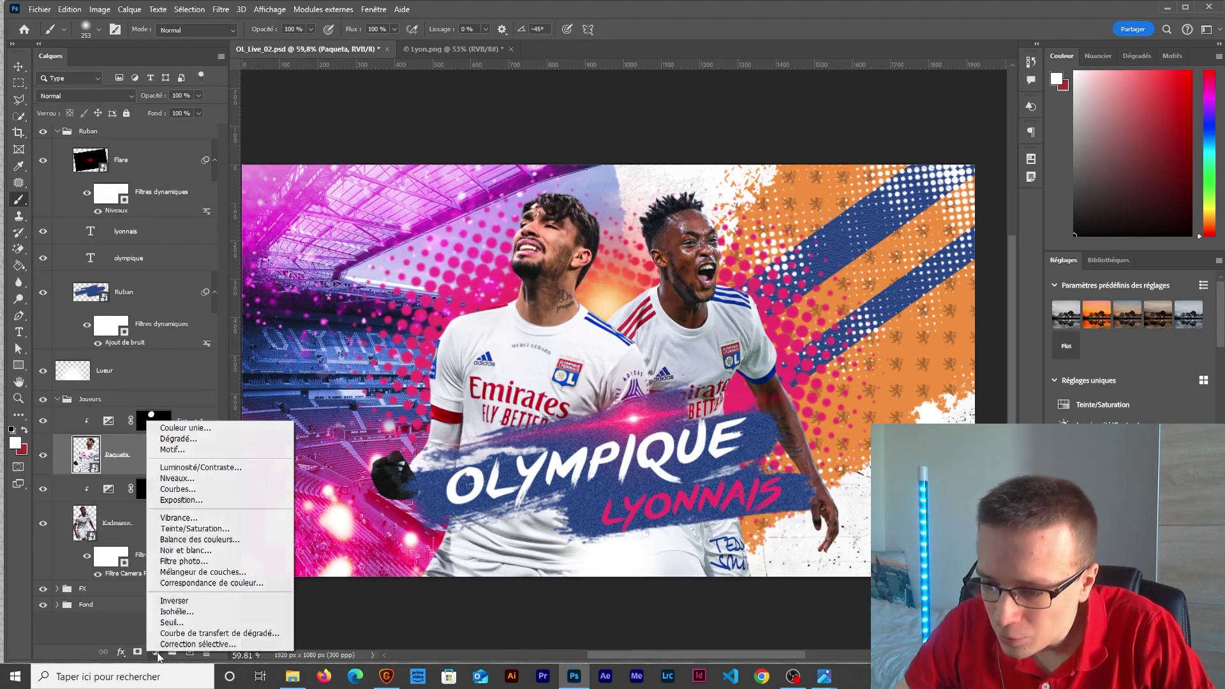
{"action": "left_click", "coordinate": [191, 644]}
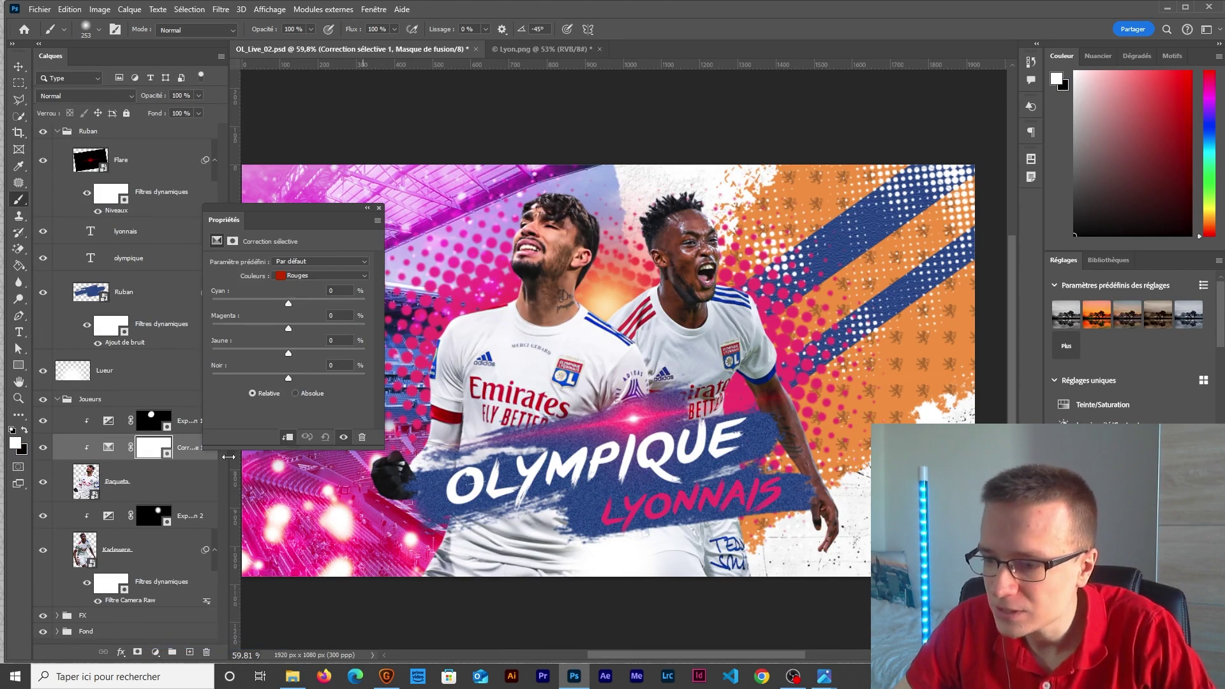
{"action": "left_click_drag", "start_coordinate": [305, 213], "coordinate": [864, 111]}
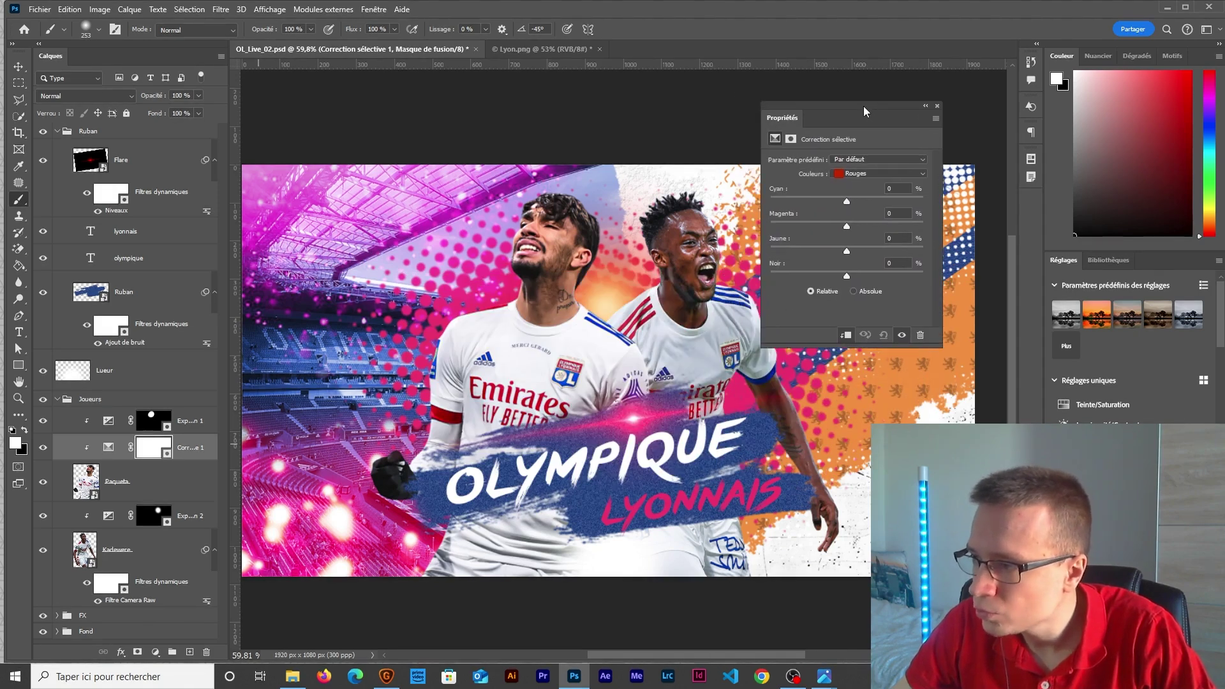
{"action": "left_click_drag", "start_coordinate": [846, 201], "coordinate": [838, 248]}
{"action": "left_click", "coordinate": [855, 198]}
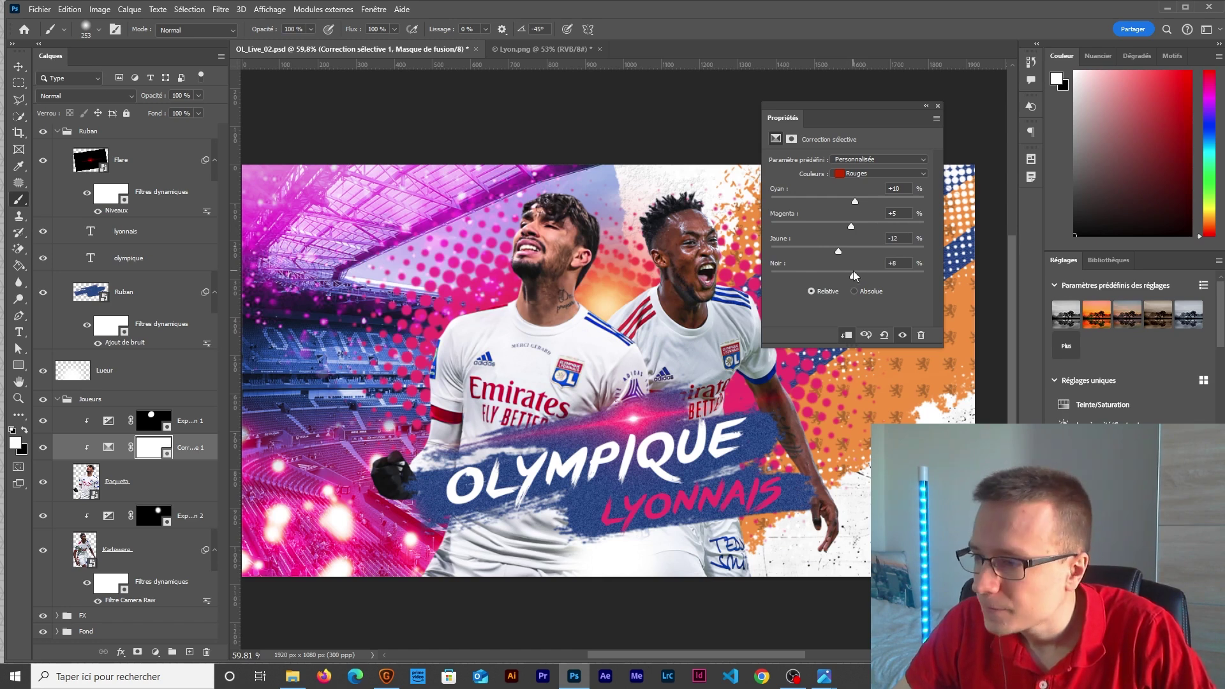
- Set the blues of Paqueta's Selective Color adjustment to cyan -7, magenta +28, yellow +5 and black -3, and compare with and without it
{"action": "left_click", "coordinate": [863, 176]}
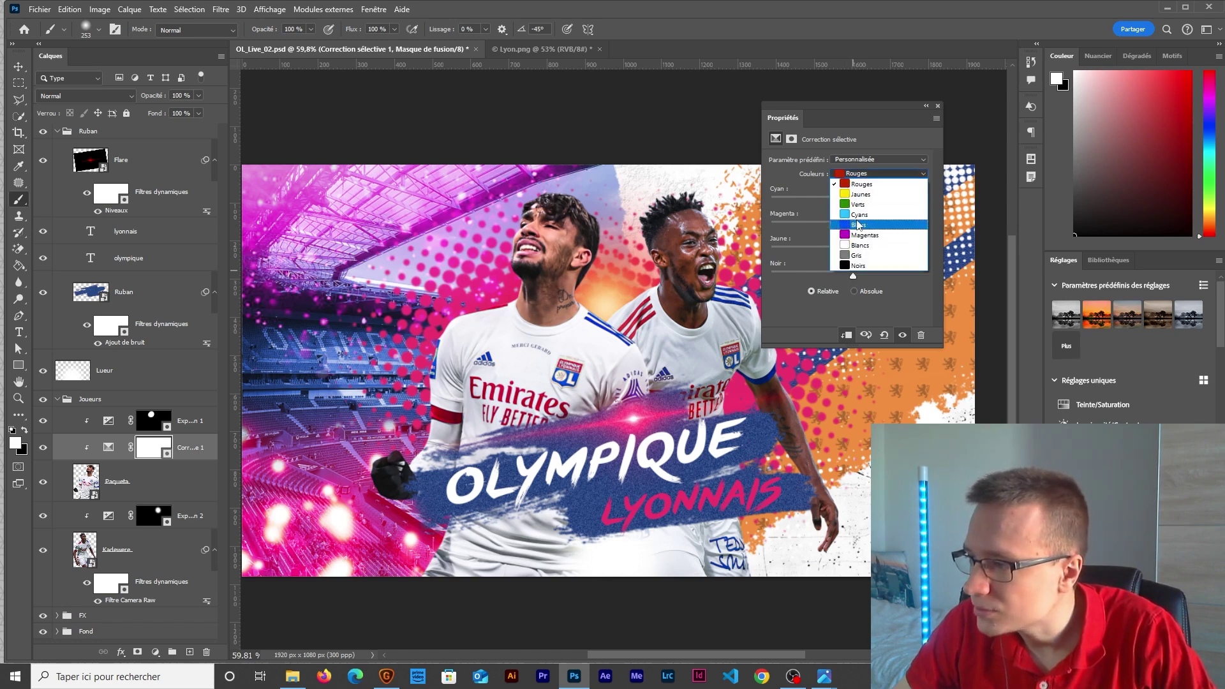
{"action": "left_click", "coordinate": [852, 224]}
{"action": "mouse_move", "coordinate": [844, 224]}
{"action": "left_mouse_down"}
{"action": "mouse_move", "coordinate": [868, 225]}
{"action": "mouse_move", "coordinate": [838, 202]}
{"action": "left_mouse_up"}
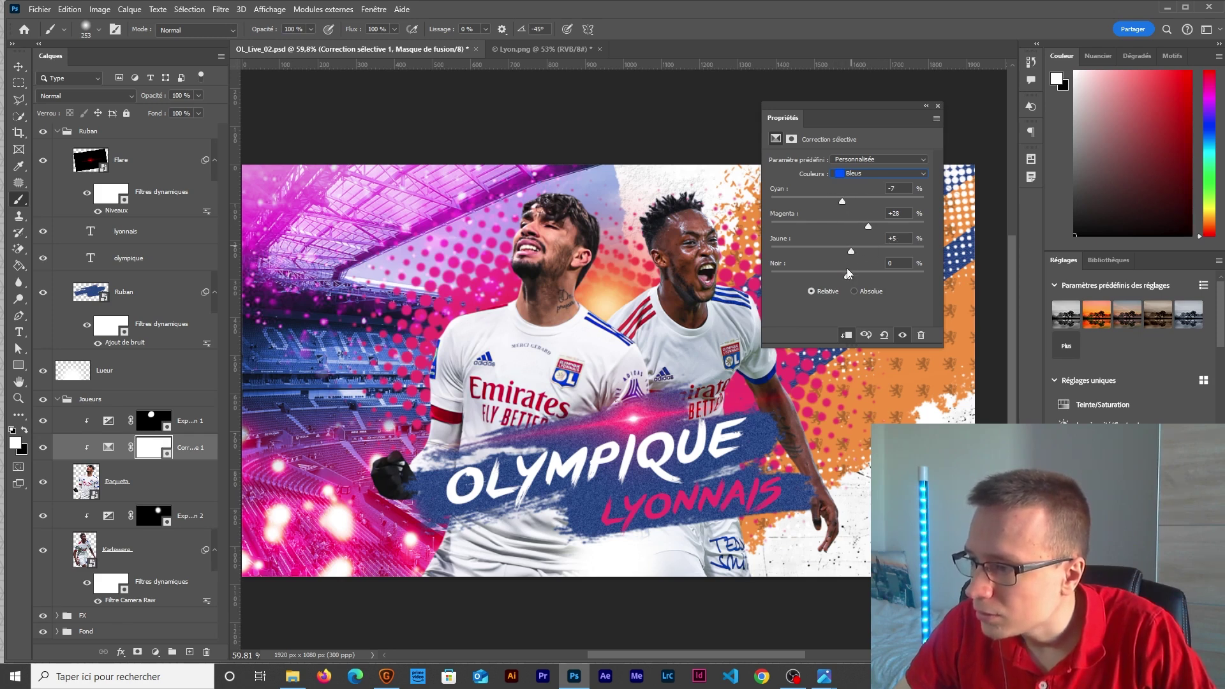
{"action": "left_click_drag", "start_coordinate": [847, 273], "coordinate": [845, 275]}
{"action": "left_click", "coordinate": [43, 450]}
{"action": "left_click", "coordinate": [44, 449]}
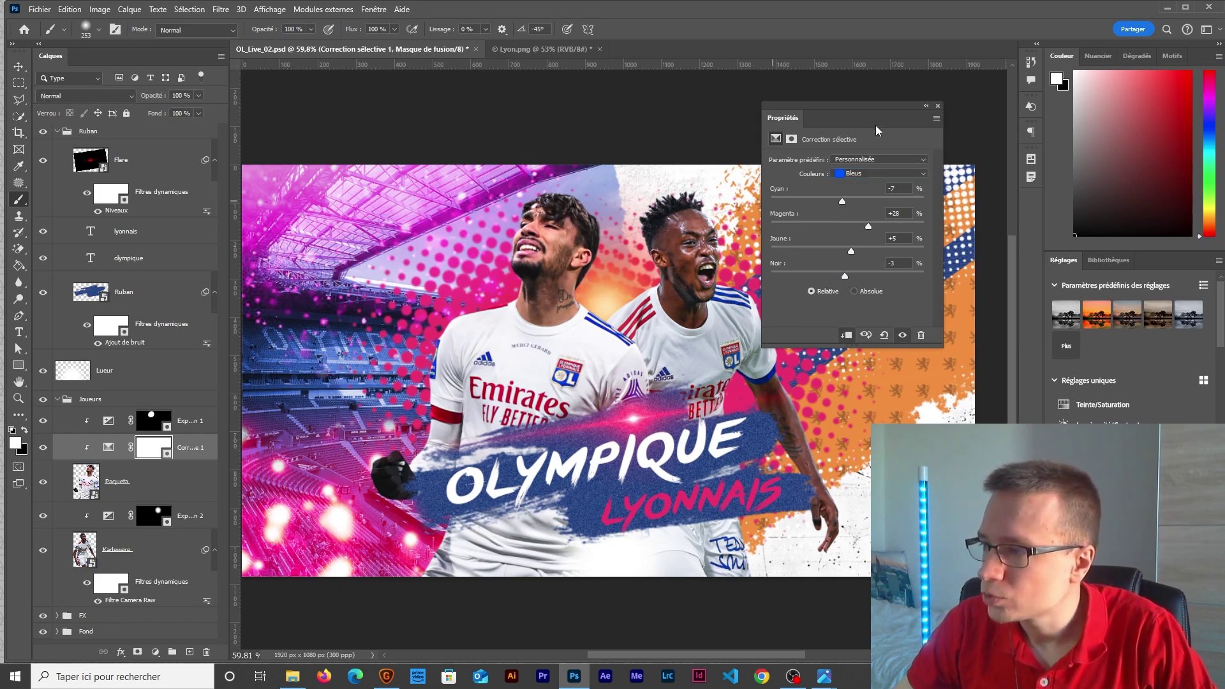
- Add a Selective Color adjustment clipped to the Kadewere layer, setting the reds to cyan +13, magenta +7, yellow -2 and black +8
{"action": "left_click_drag", "start_coordinate": [864, 102], "coordinate": [397, 247]}
{"action": "left_click", "coordinate": [127, 558]}
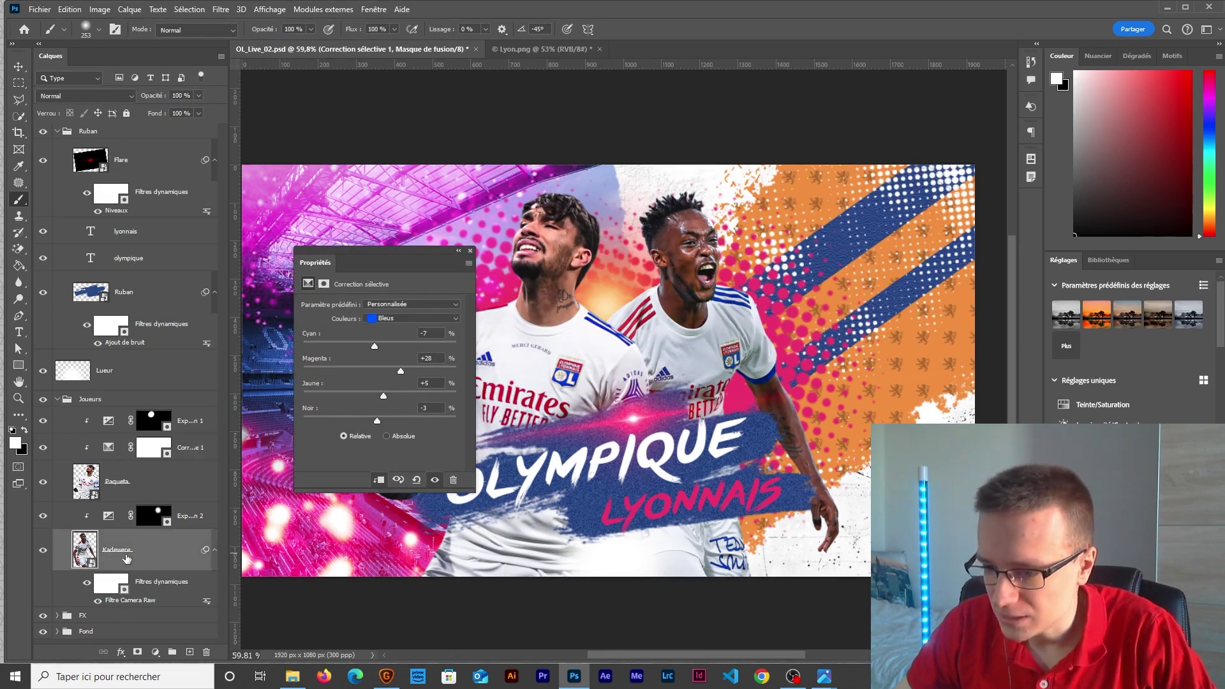
{"action": "left_click", "coordinate": [155, 651]}
{"action": "left_click", "coordinate": [182, 647]}
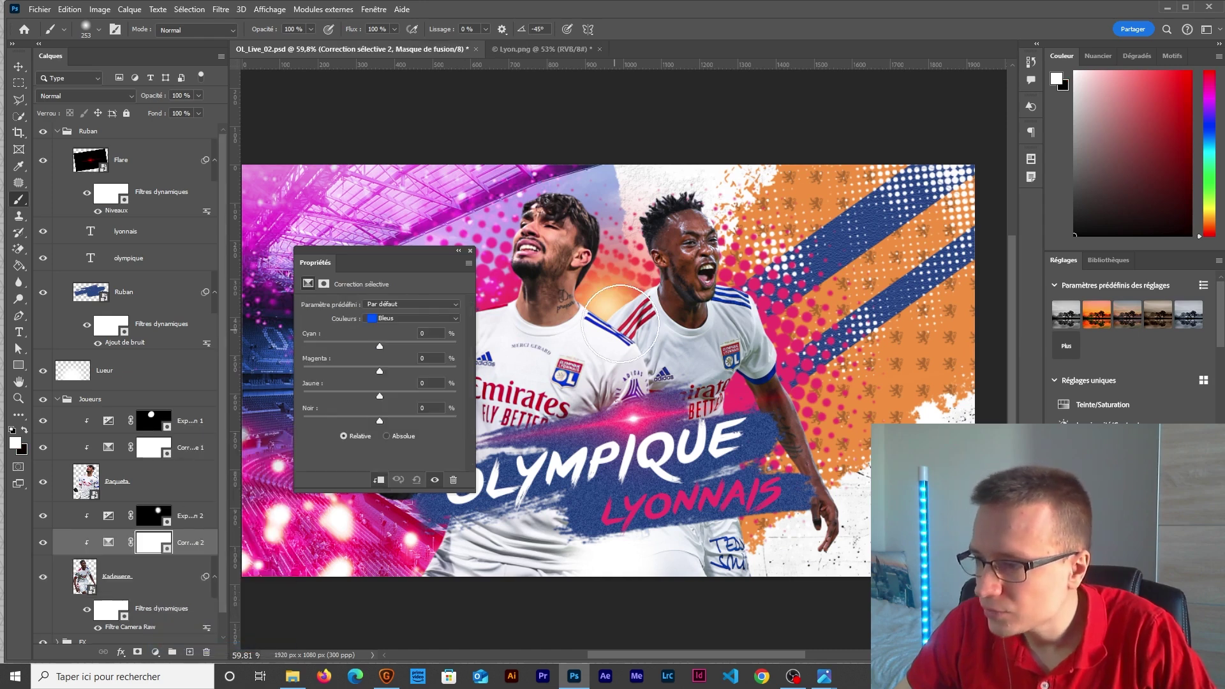
{"action": "left_click", "coordinate": [390, 319]}
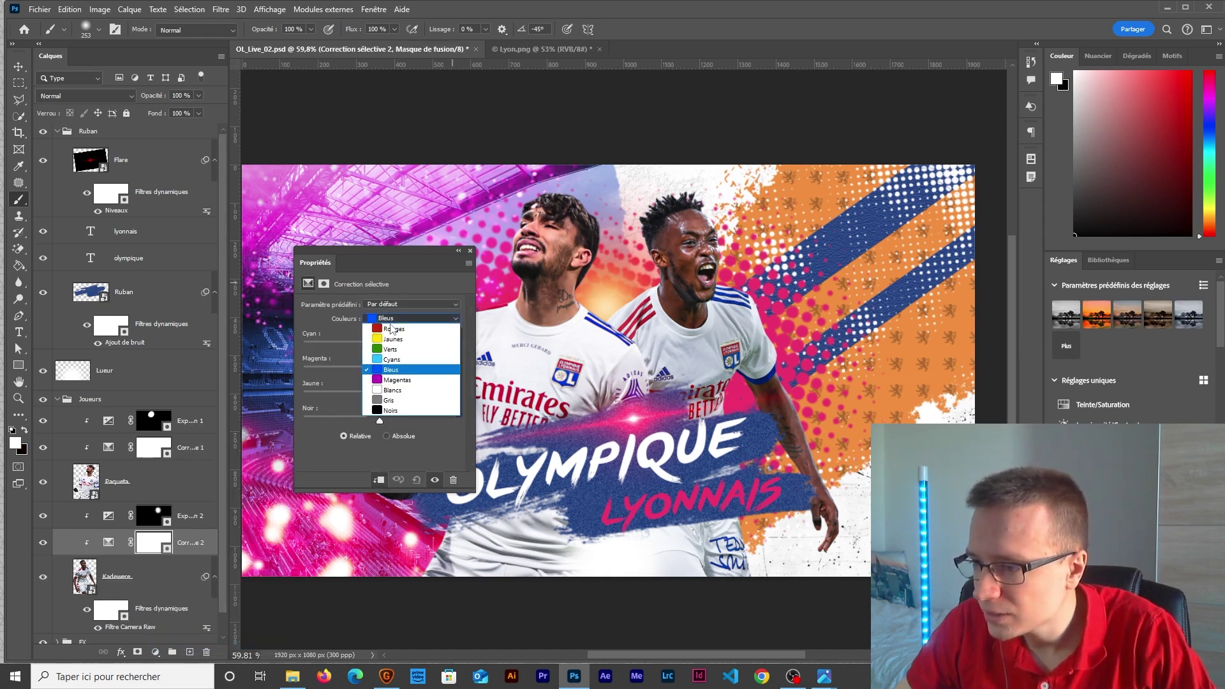
{"action": "left_click", "coordinate": [390, 250]}
{"action": "left_click_drag", "start_coordinate": [380, 346], "coordinate": [367, 396]}
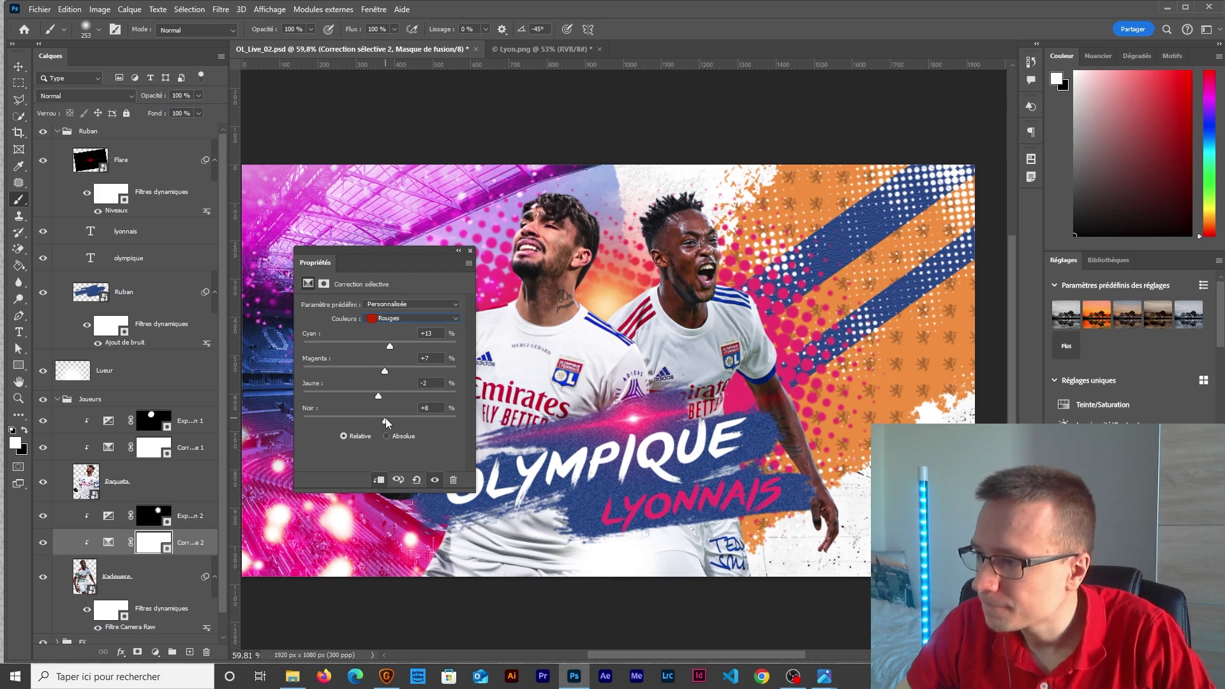
- Set the yellows of Kadewere's Selective Color adjustment to cyan +15, magenta -12, yellow +1 and black +11
{"action": "left_click", "coordinate": [391, 319]}
{"action": "left_click", "coordinate": [383, 340]}
{"action": "left_click_drag", "start_coordinate": [381, 345], "coordinate": [371, 372]}
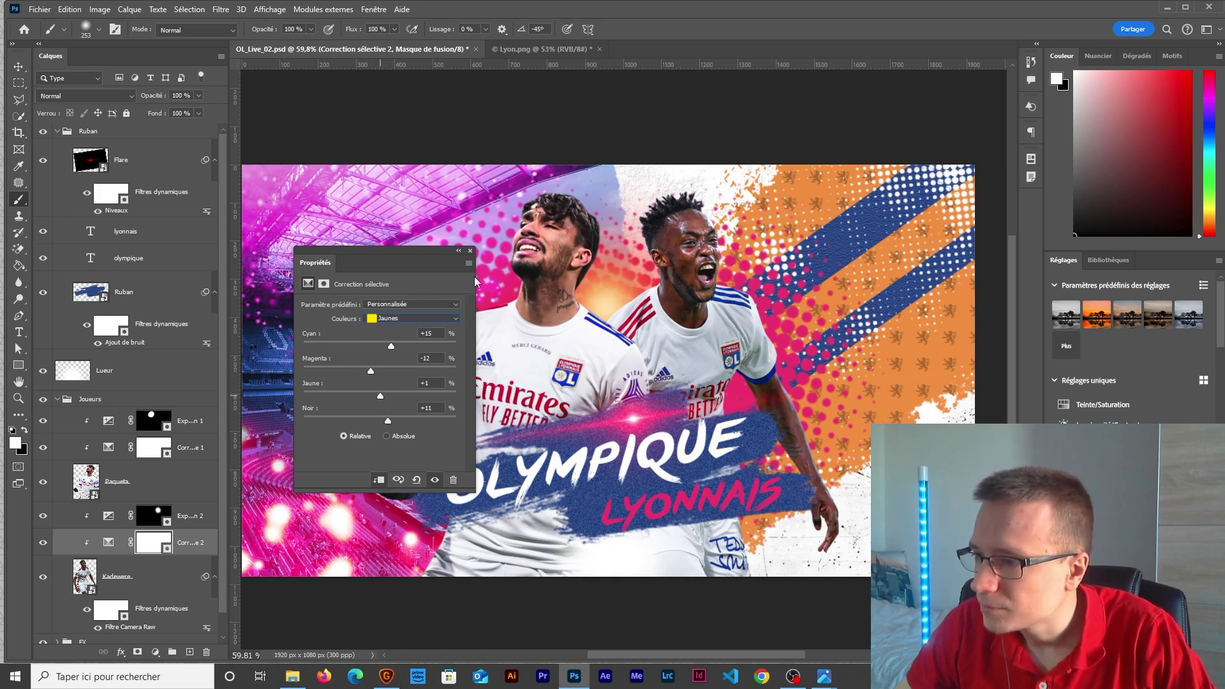
{"action": "left_click", "coordinate": [546, 428]}
{"action": "scroll", "coordinate": [546, 427], "scroll_direction": "down", "scroll_amount": 3}
{"action": "scroll", "coordinate": [547, 425], "scroll_direction": "up", "scroll_amount": 2}
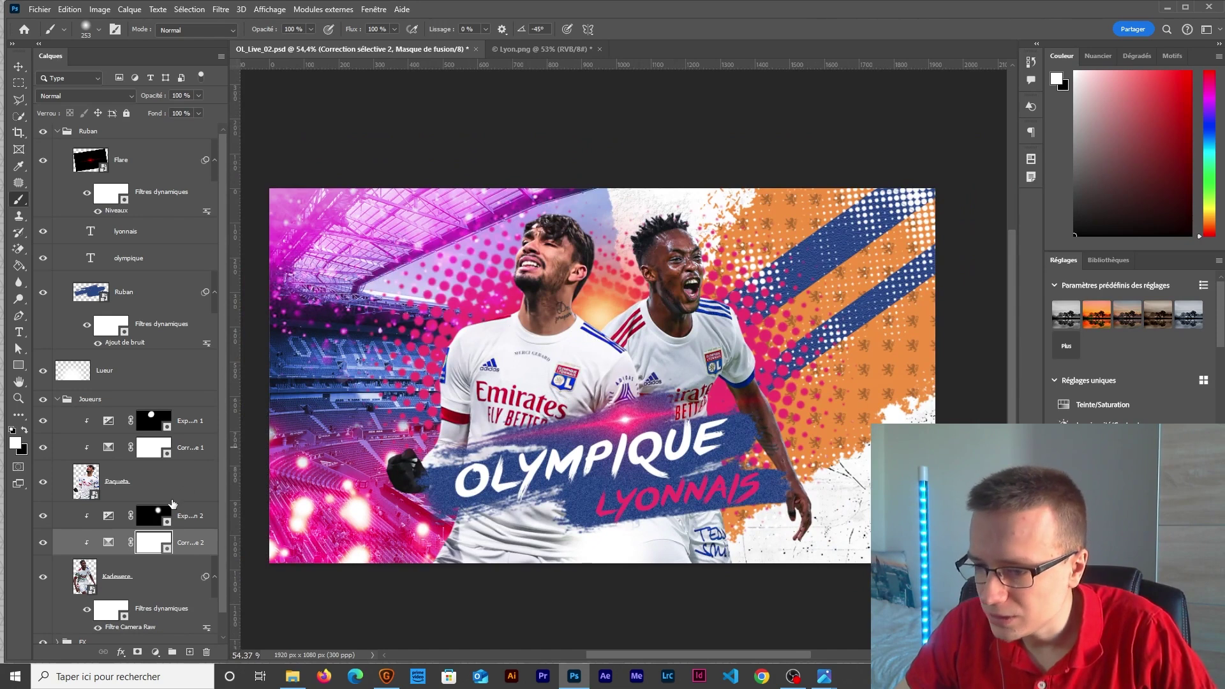
- Open the contents of the Paqueta smart object and add an empty layer above the player cutout
{"action": "left_click", "coordinate": [120, 493]}
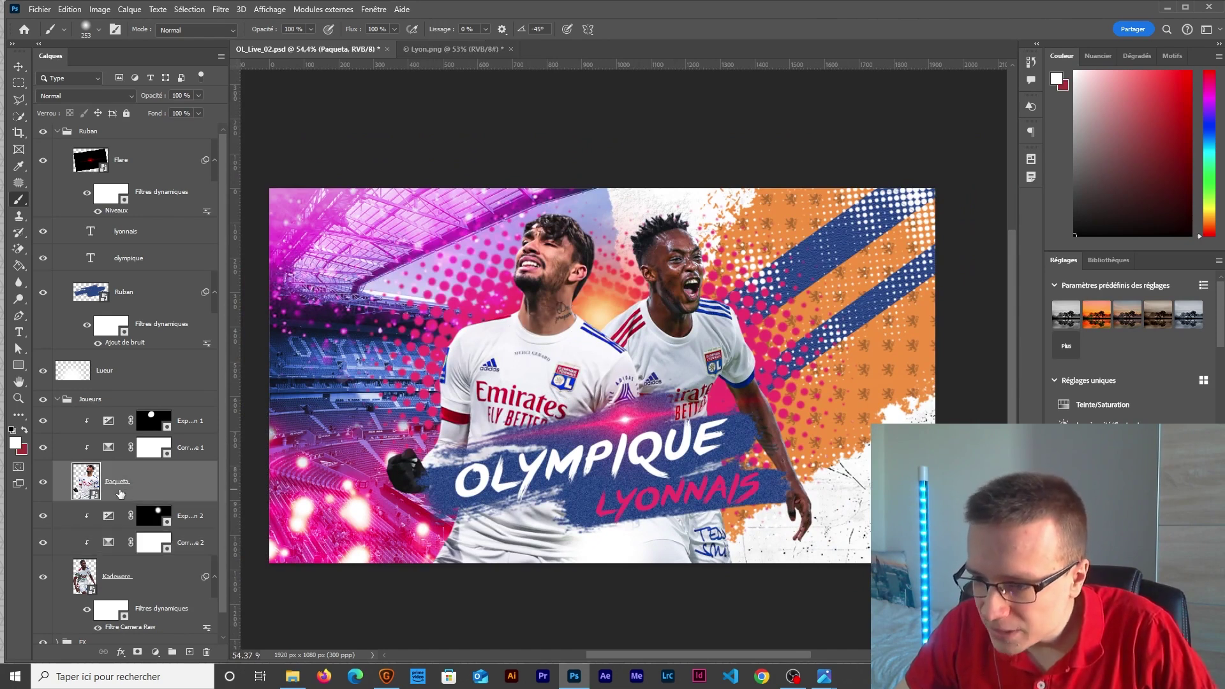
{"action": "double_click", "coordinate": [89, 491]}
{"action": "scroll", "coordinate": [549, 426], "scroll_direction": "up", "scroll_amount": 8}
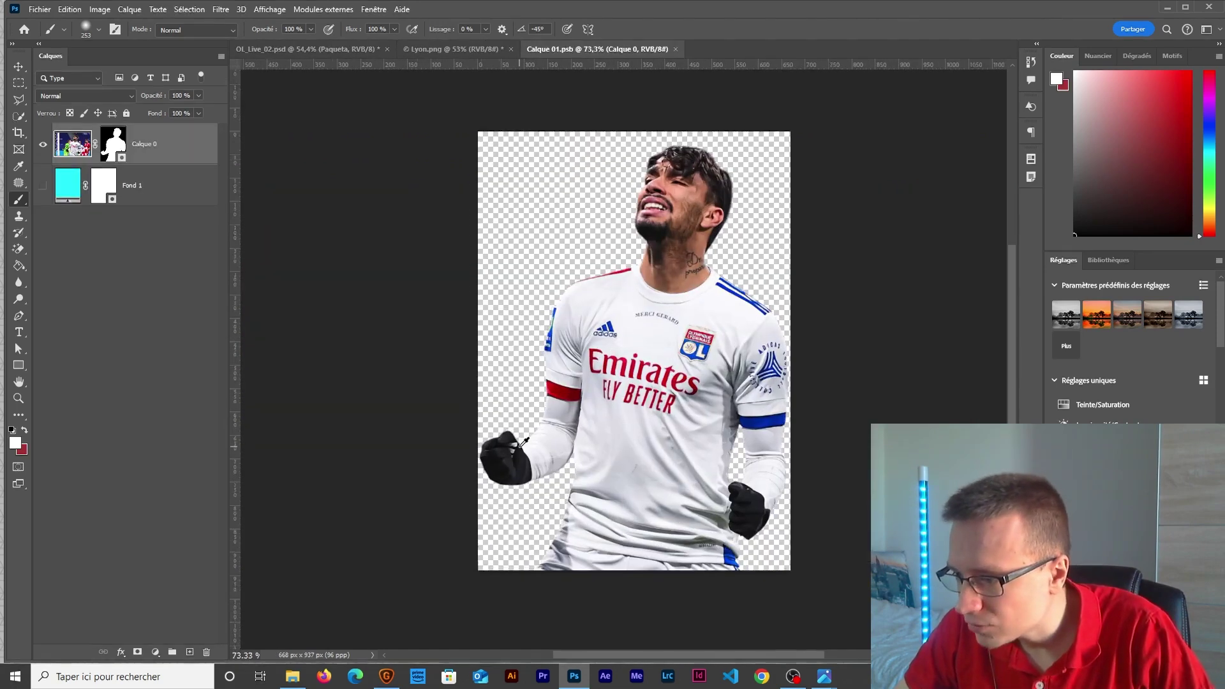
{"action": "scroll", "coordinate": [523, 448], "scroll_direction": "up", "scroll_amount": 5}
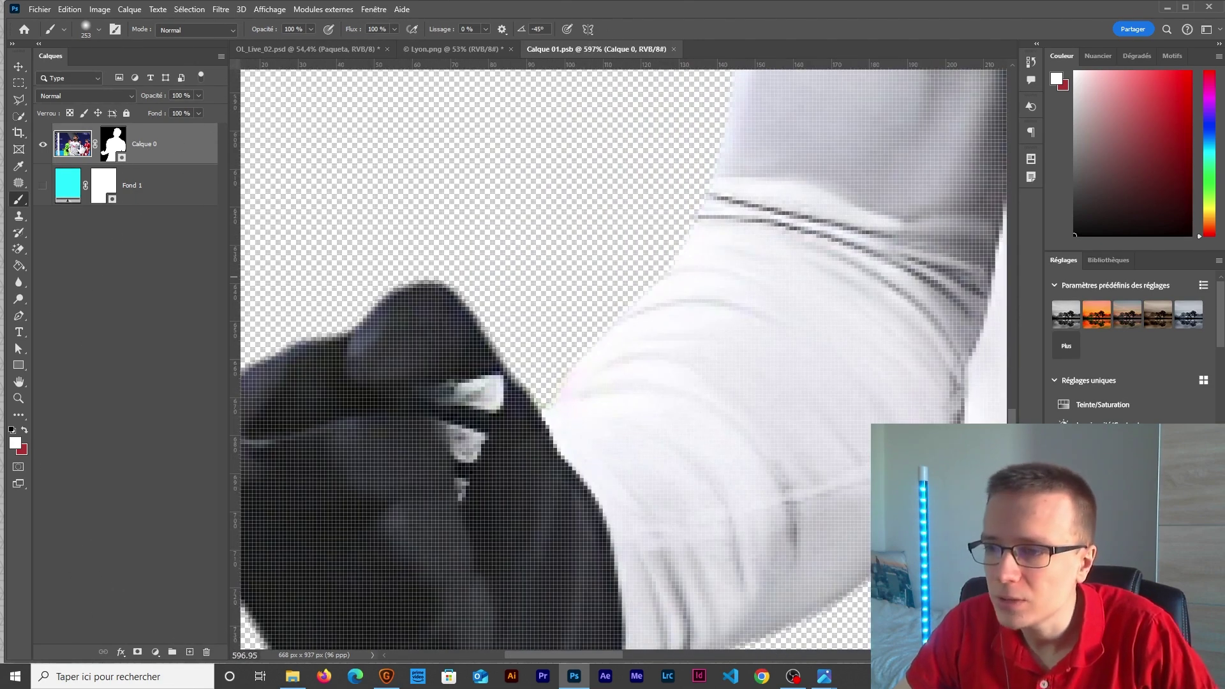
{"action": "left_click", "coordinate": [18, 67]}
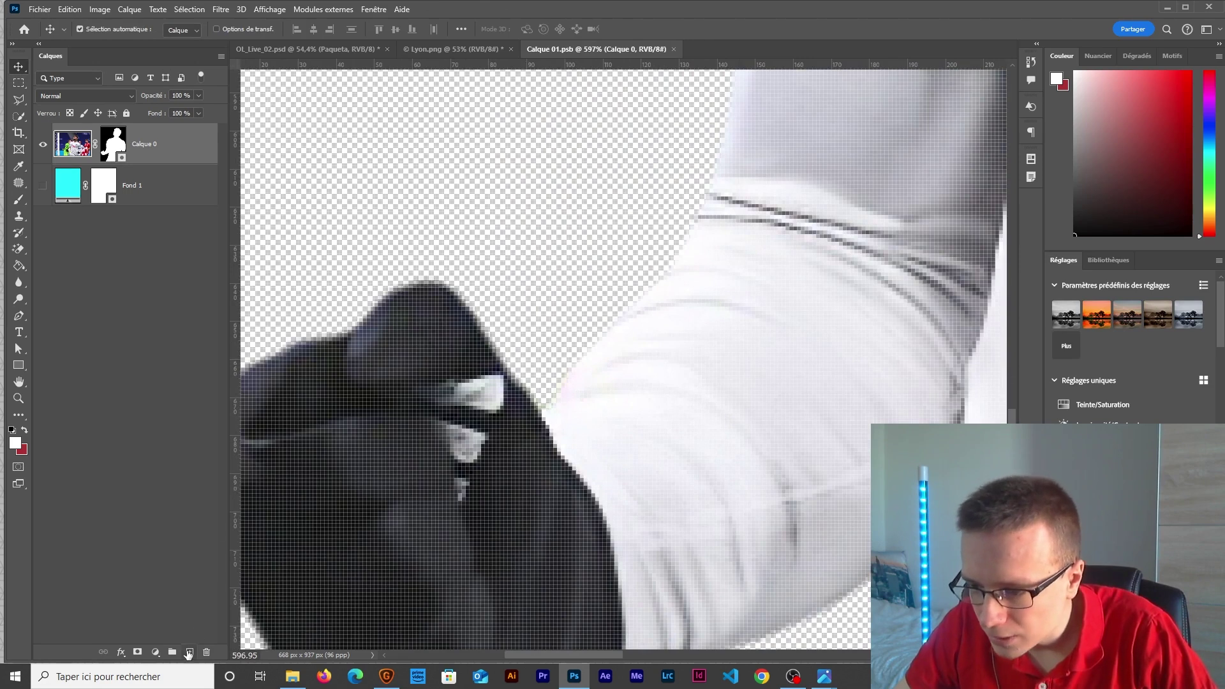
{"action": "left_click", "coordinate": [189, 653]}
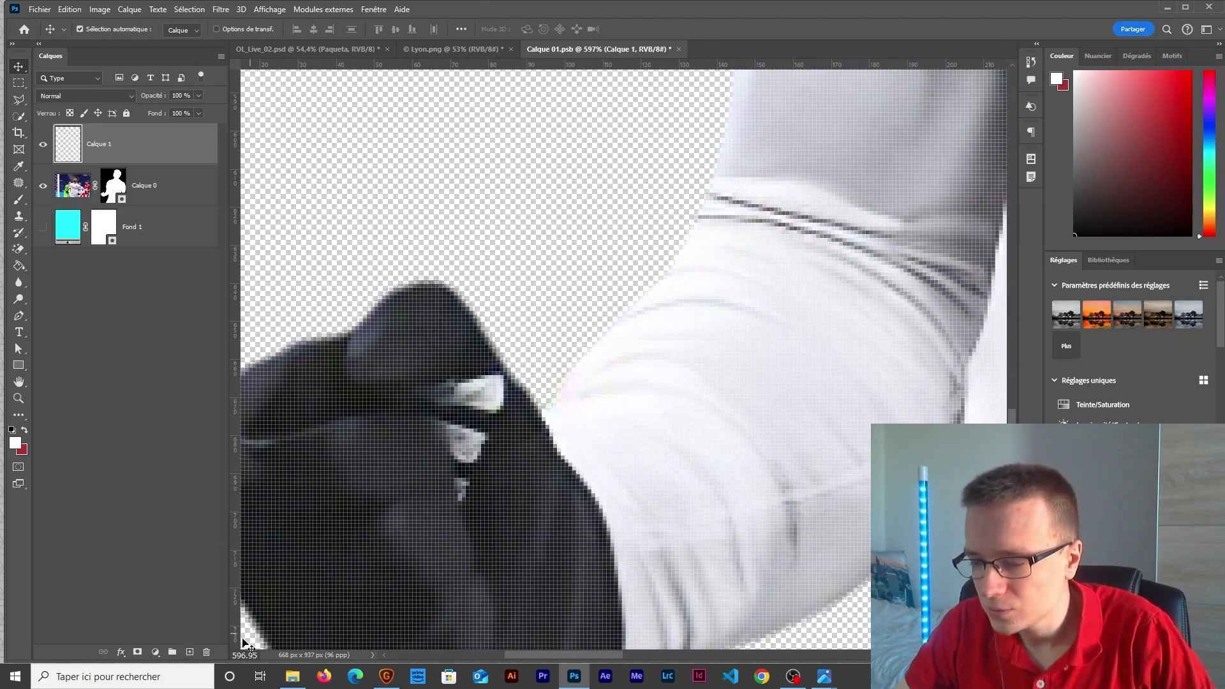
- Rename the new layer Cache and paint over the upper light patch on the black glove with a sampled dark glove colour
{"action": "key", "text": "i"}
{"action": "left_click", "coordinate": [520, 474]}
{"action": "key", "text": "b"}
{"action": "scroll", "coordinate": [472, 376], "scroll_direction": "up", "scroll_amount": 3}
{"action": "mouse_move", "coordinate": [409, 377]}
{"action": "left_mouse_down"}
{"action": "mouse_move", "coordinate": [610, 351]}
{"action": "mouse_move", "coordinate": [511, 353]}
{"action": "mouse_move", "coordinate": [527, 421]}
{"action": "mouse_move", "coordinate": [517, 374]}
{"action": "mouse_move", "coordinate": [488, 373]}
{"action": "left_mouse_up"}
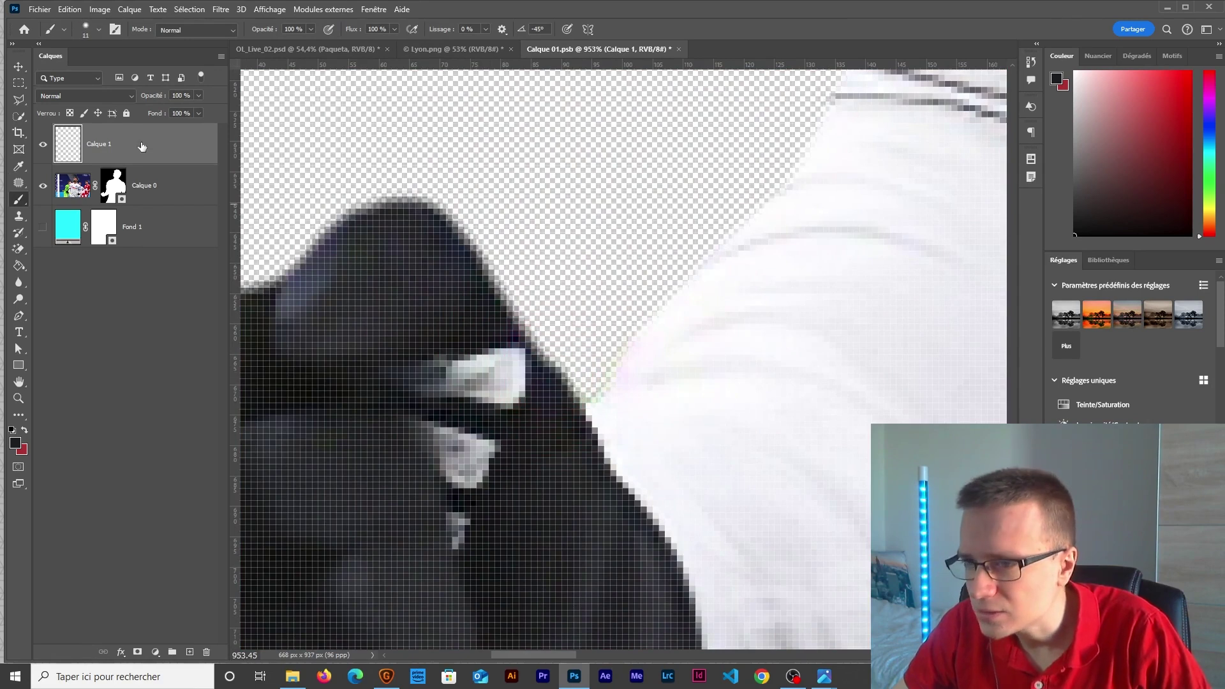
{"action": "type", "text": "Cache"}
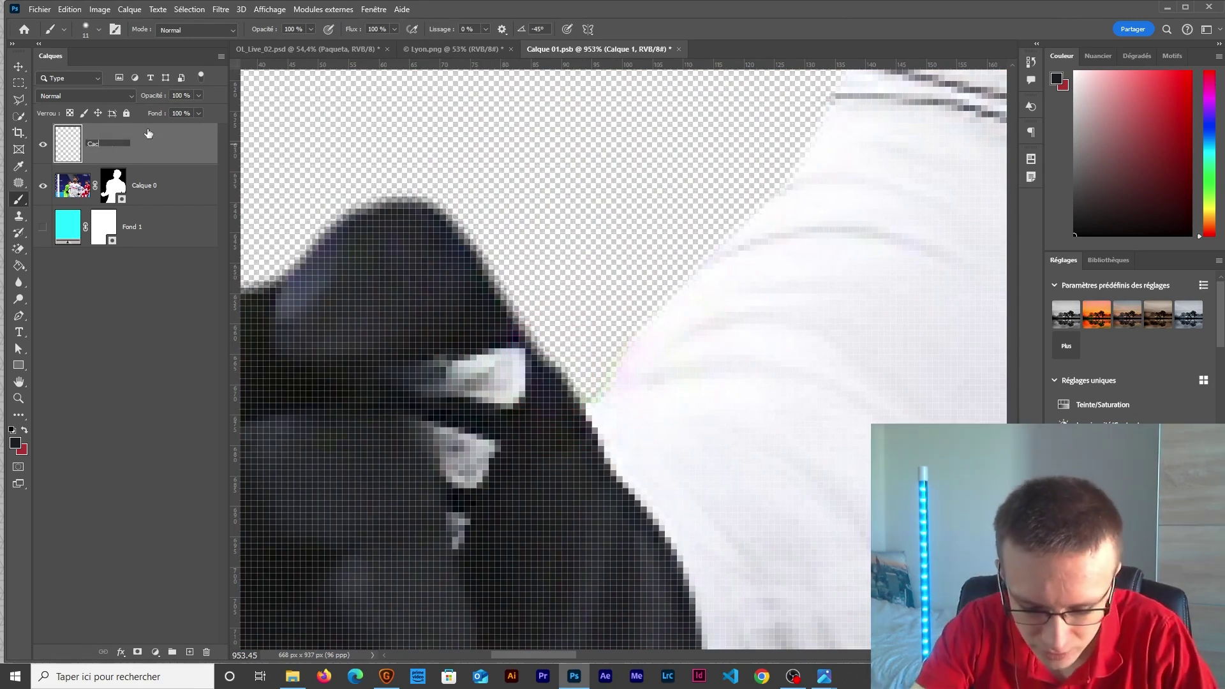
{"action": "key", "text": "Return"}
{"action": "mouse_move", "coordinate": [449, 393]}
{"action": "left_mouse_down"}
{"action": "mouse_move", "coordinate": [451, 368]}
{"action": "mouse_move", "coordinate": [453, 394]}
{"action": "mouse_move", "coordinate": [490, 356]}
{"action": "mouse_move", "coordinate": [507, 401]}
{"action": "left_mouse_up"}
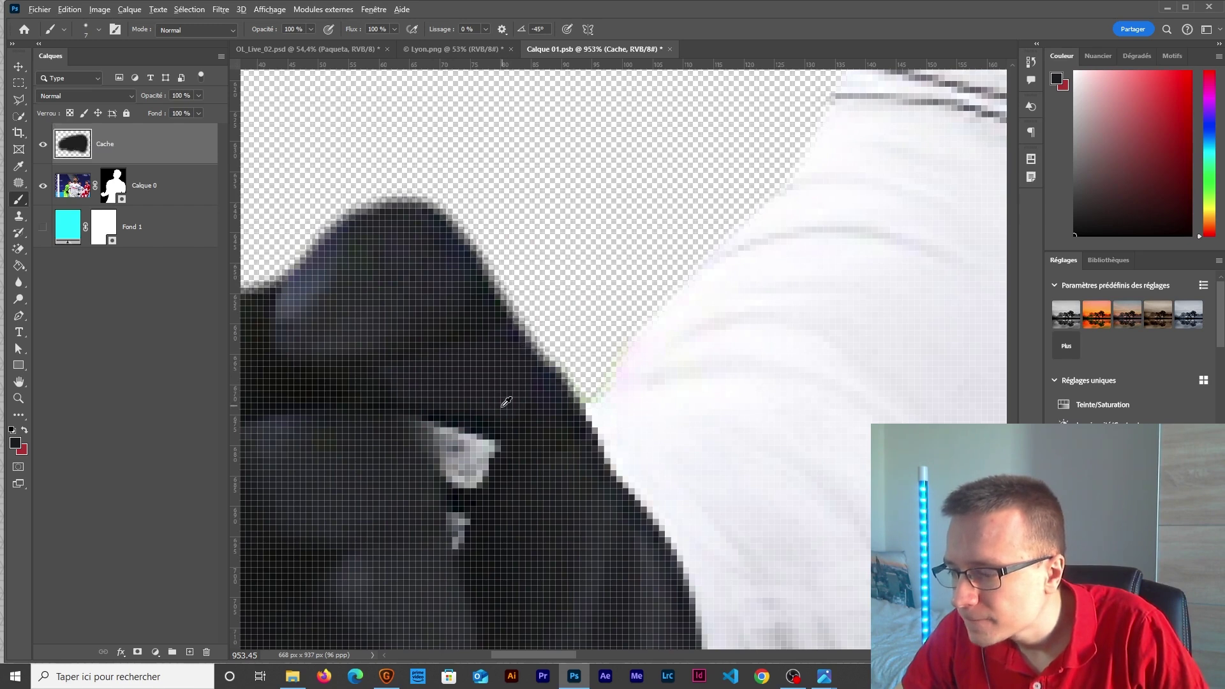
- Paint over the two remaining light patches between the glove's fingers, save the smart object and return to the poster
{"action": "scroll", "coordinate": [511, 383], "scroll_direction": "down", "scroll_amount": 5}
{"action": "scroll", "coordinate": [512, 427], "scroll_direction": "up", "scroll_amount": 5}
{"action": "scroll", "coordinate": [512, 427], "scroll_direction": "down", "scroll_amount": 1}
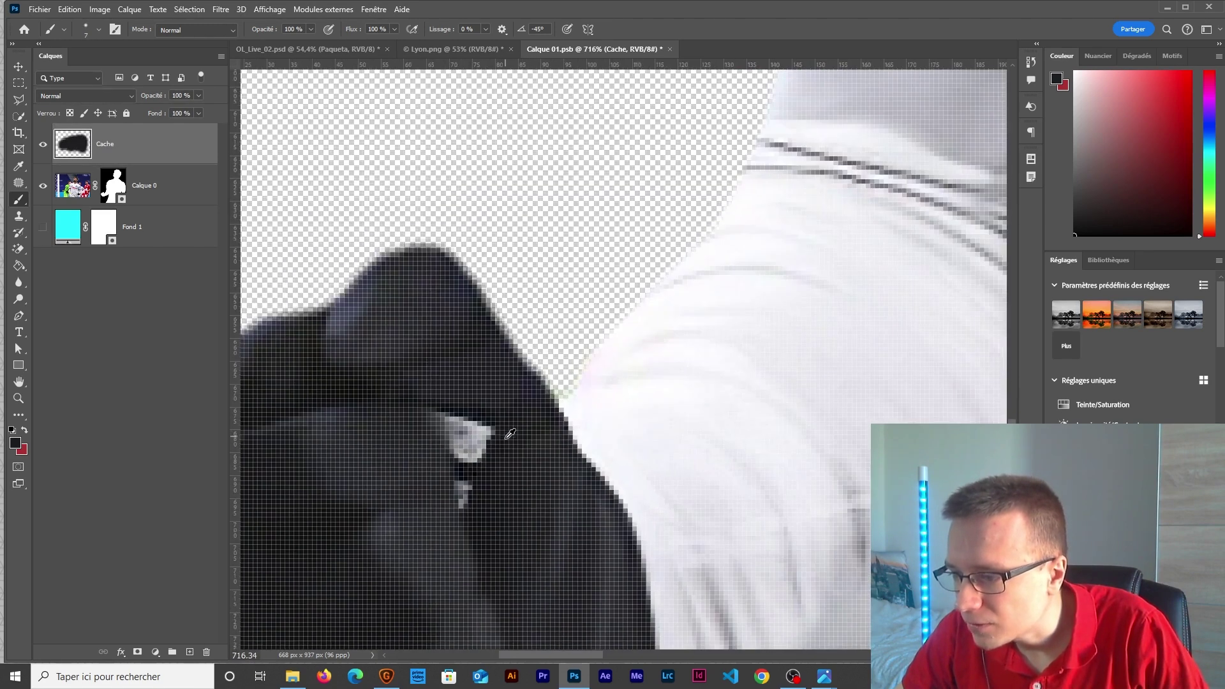
{"action": "left_click_drag", "start_coordinate": [469, 462], "coordinate": [485, 428]}
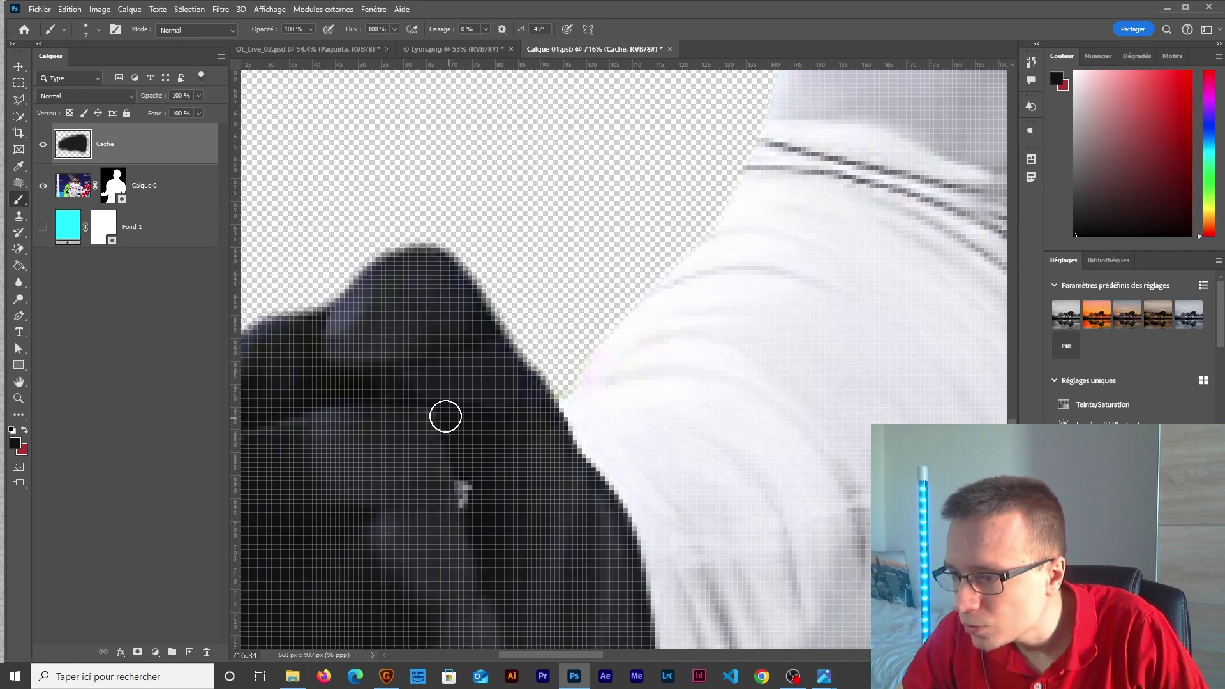
{"action": "scroll", "coordinate": [473, 472], "scroll_direction": "down", "scroll_amount": 3}
{"action": "scroll", "coordinate": [490, 485], "scroll_direction": "up", "scroll_amount": 3}
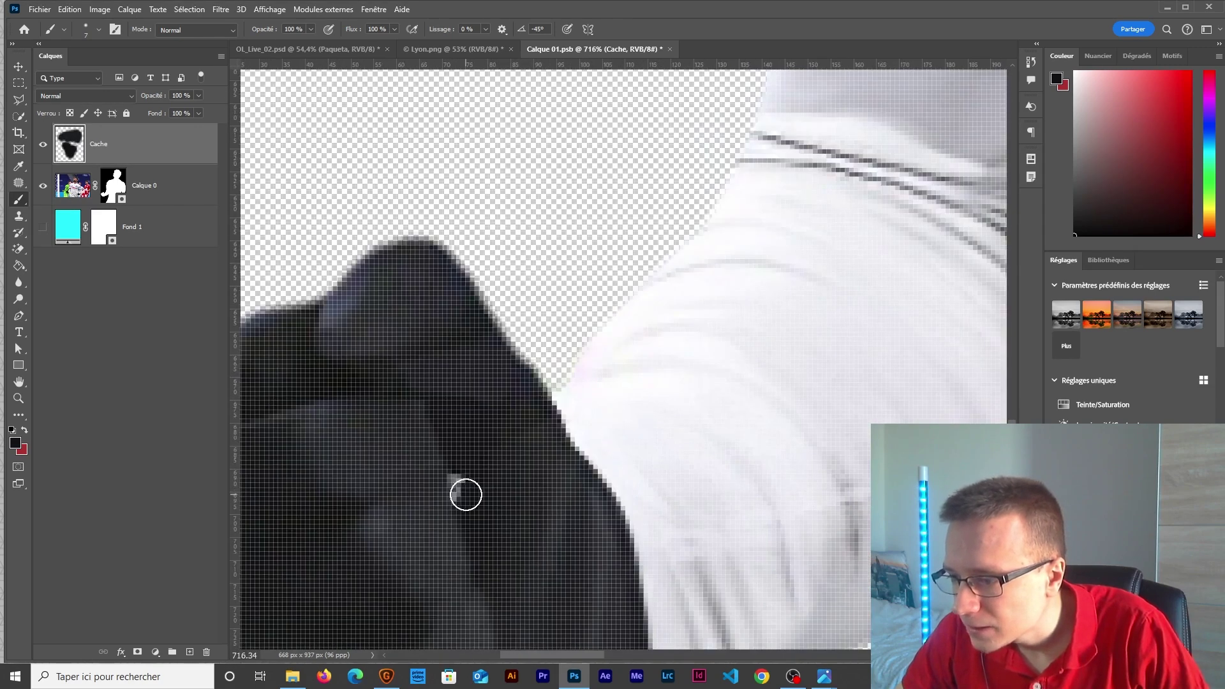
{"action": "left_click_drag", "start_coordinate": [465, 497], "coordinate": [495, 498]}
{"action": "scroll", "coordinate": [498, 496], "scroll_direction": "down", "scroll_amount": 4}
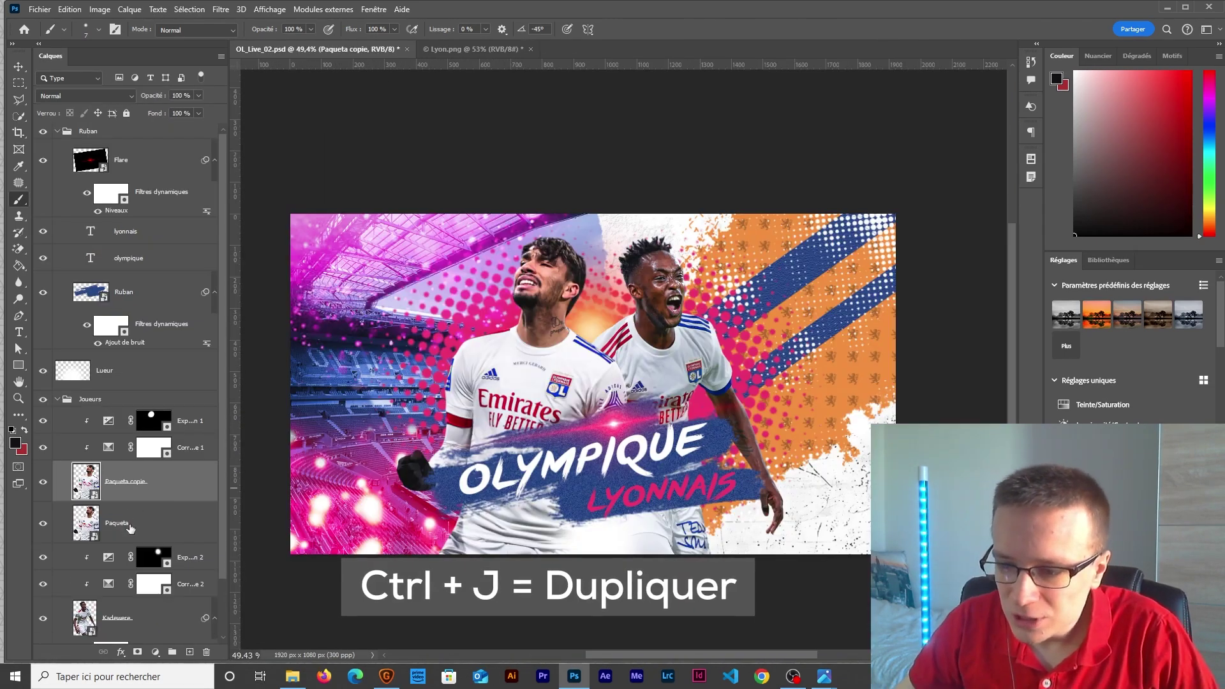
- Duplicate the Paqueta layer and rename the lower of the two layers OMBRE
{"action": "double_click", "coordinate": [121, 523]}
{"action": "type", "text": "OMBRE"}
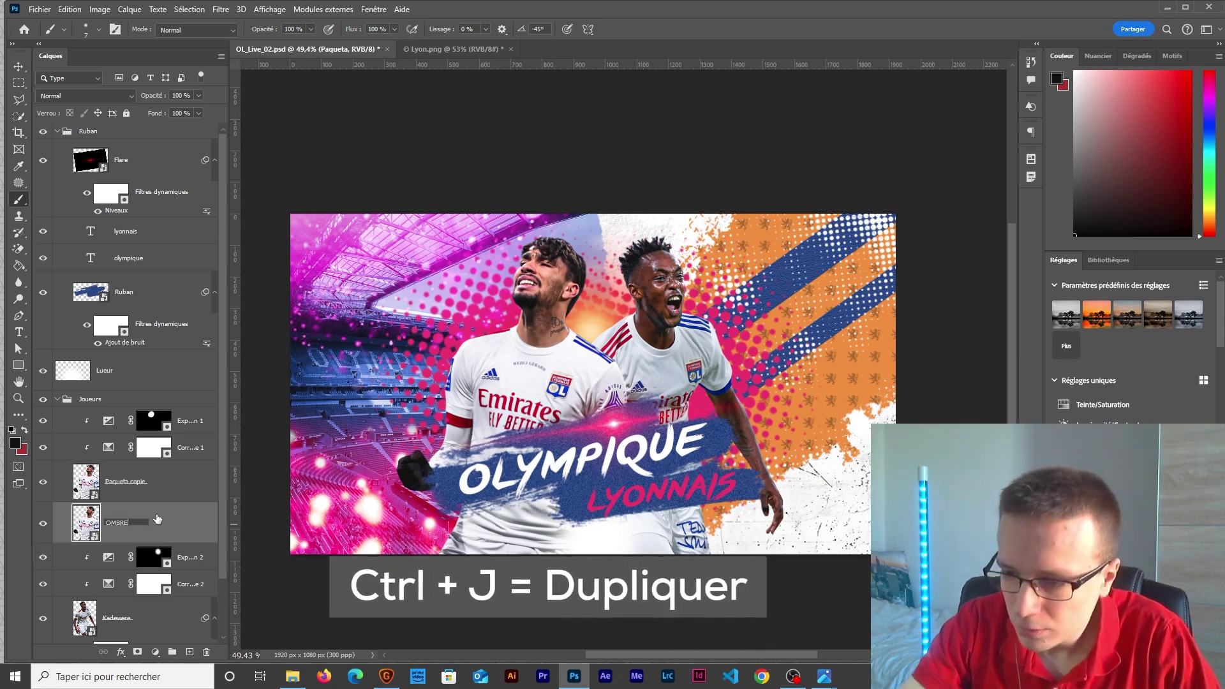
{"action": "key", "text": "Return"}
- Shift the OMBRE layer about 10 px to the right with Free Transform
{"action": "key", "text": "ctrl+t"}
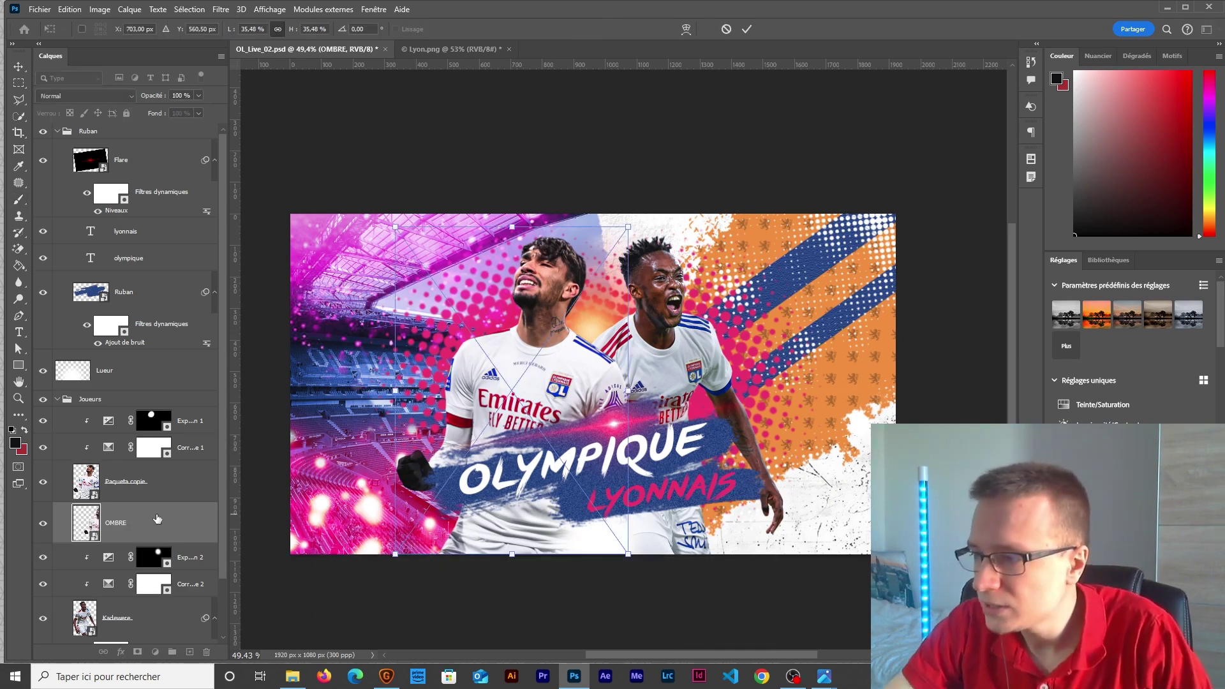
{"action": "key", "text": "Right"}
{"action": "key", "text": "Right"}
{"action": "key", "text": "Right"}
{"action": "key", "text": "Right"}
{"action": "key", "text": "Right"}
{"action": "key", "text": "Right"}
{"action": "key", "text": "Right"}
{"action": "key", "text": "Right"}
{"action": "key", "text": "Right"}
{"action": "key", "text": "Right"}
{"action": "key", "text": "Right"}
{"action": "key", "text": "Right"}
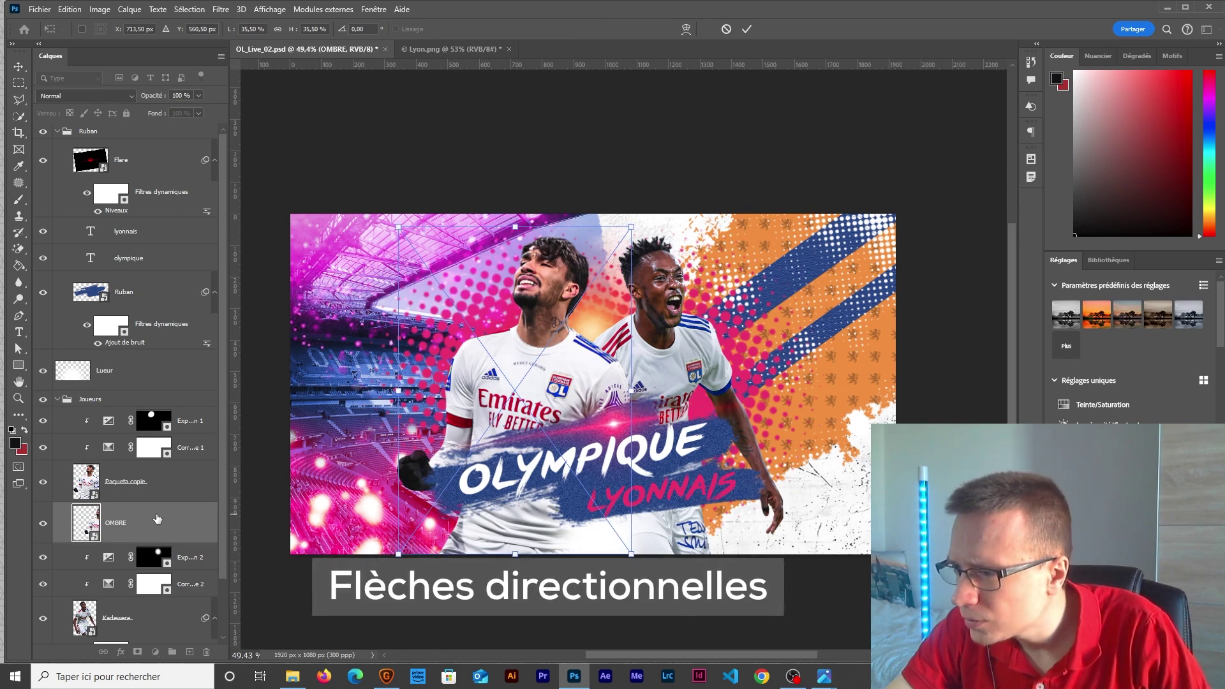
{"action": "key", "text": "Return"}
- Apply a Color Overlay layer style in black #000000 to the OMBRE layer
{"action": "key", "text": "b"}
{"action": "scroll", "coordinate": [581, 331], "scroll_direction": "up", "scroll_amount": 3}
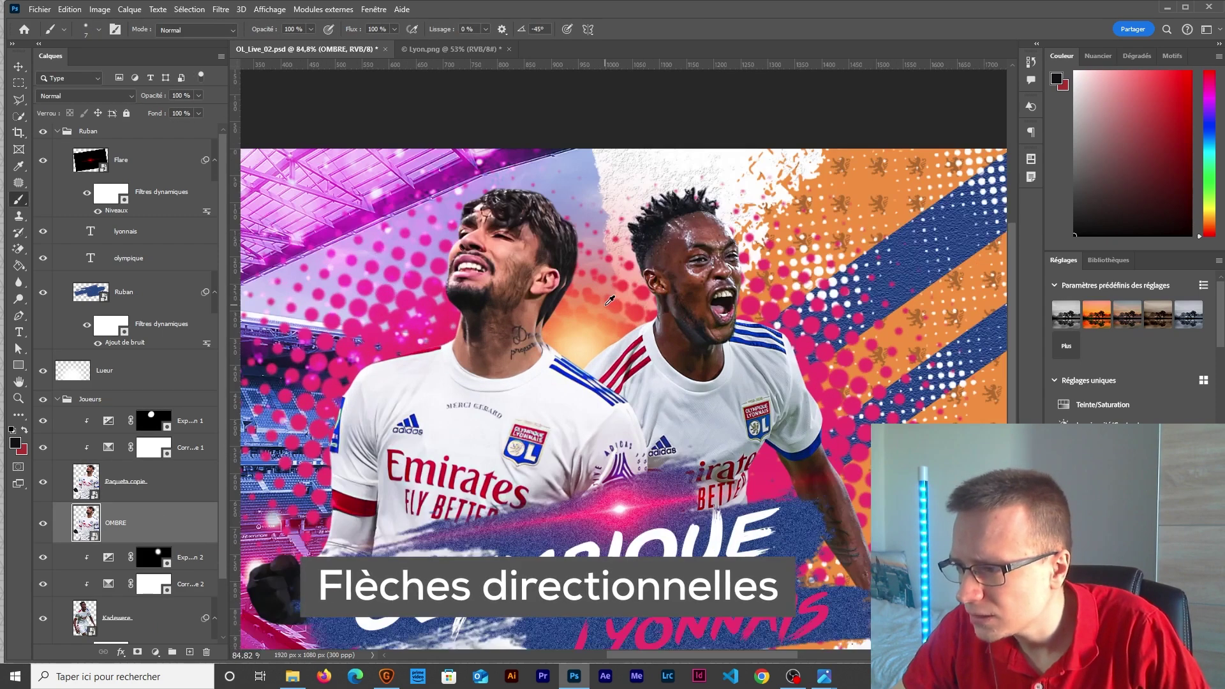
{"action": "scroll", "coordinate": [581, 332], "scroll_direction": "up", "scroll_amount": 2}
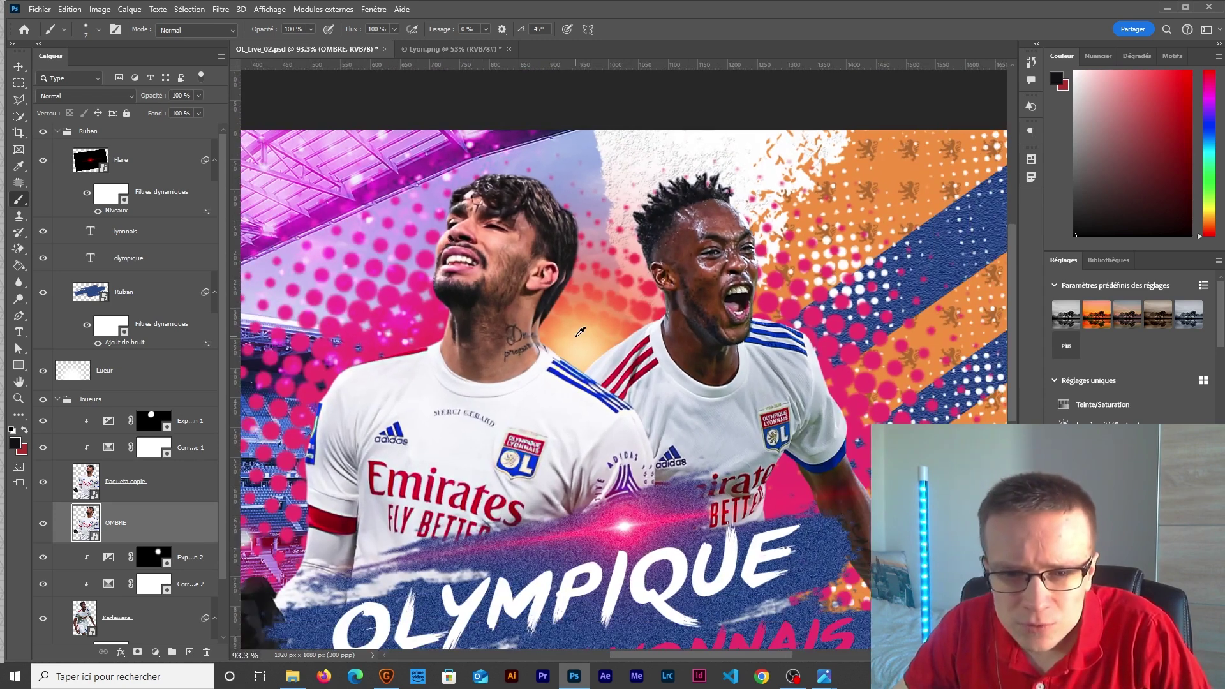
{"action": "scroll", "coordinate": [581, 332], "scroll_direction": "down", "scroll_amount": 2}
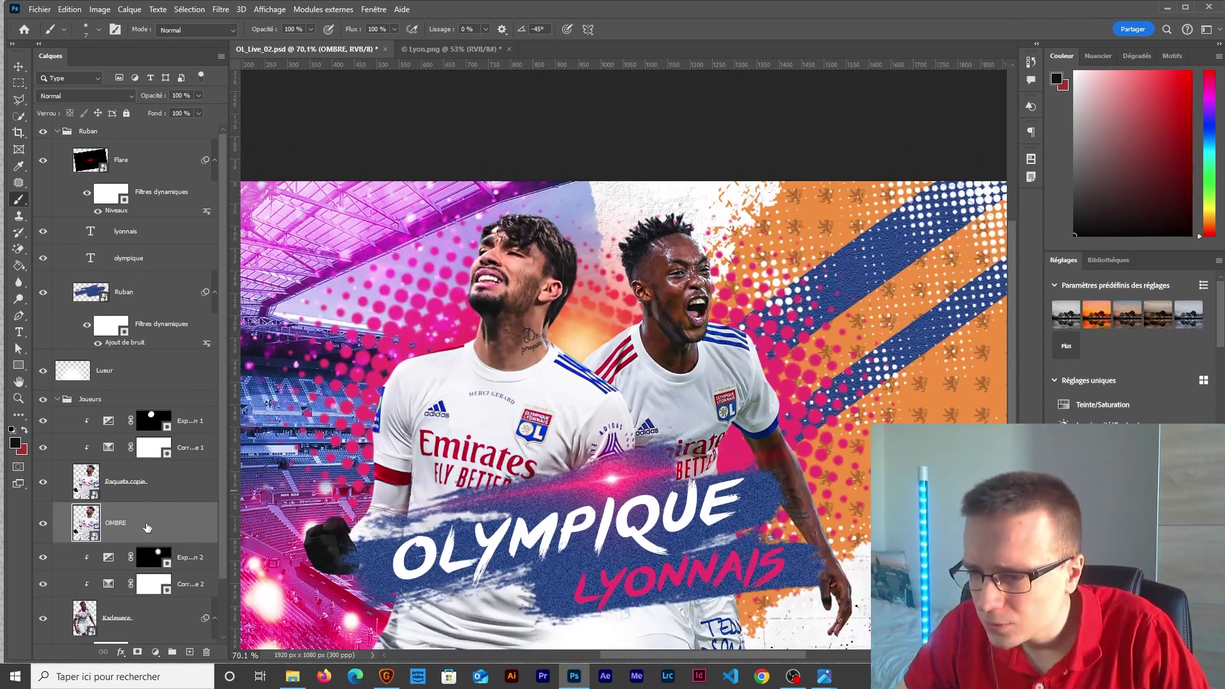
{"action": "right_click", "coordinate": [147, 527]}
{"action": "left_click", "coordinate": [179, 138]}
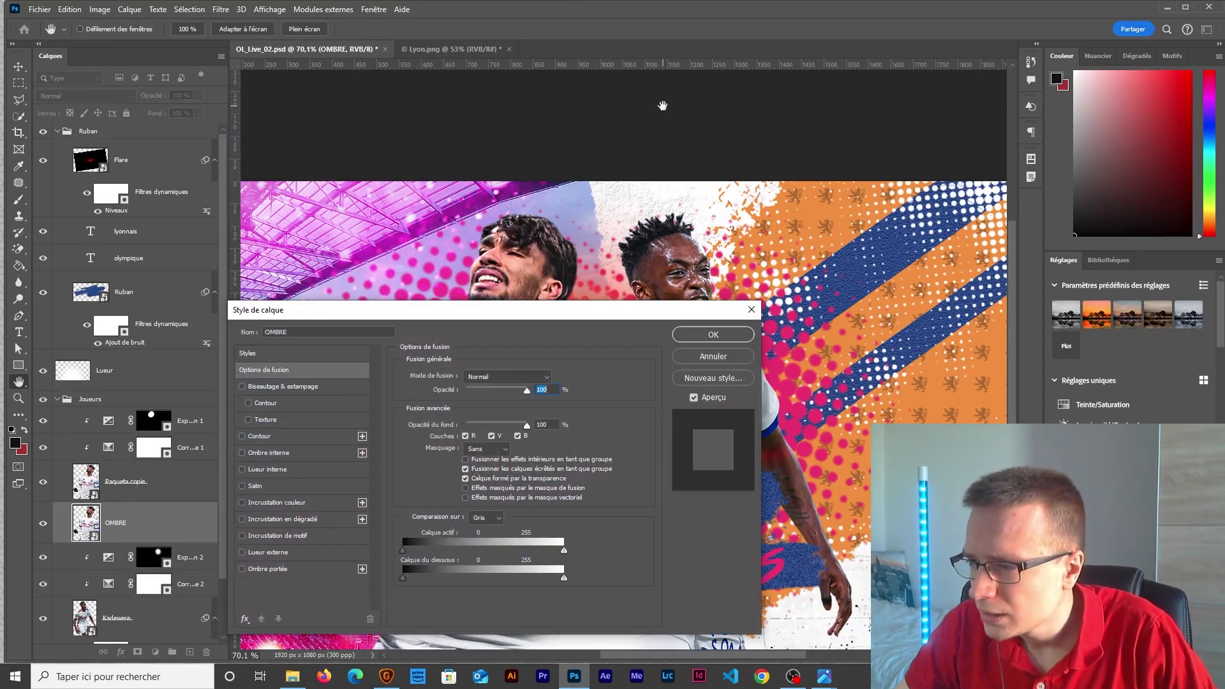
{"action": "left_click", "coordinate": [276, 503]}
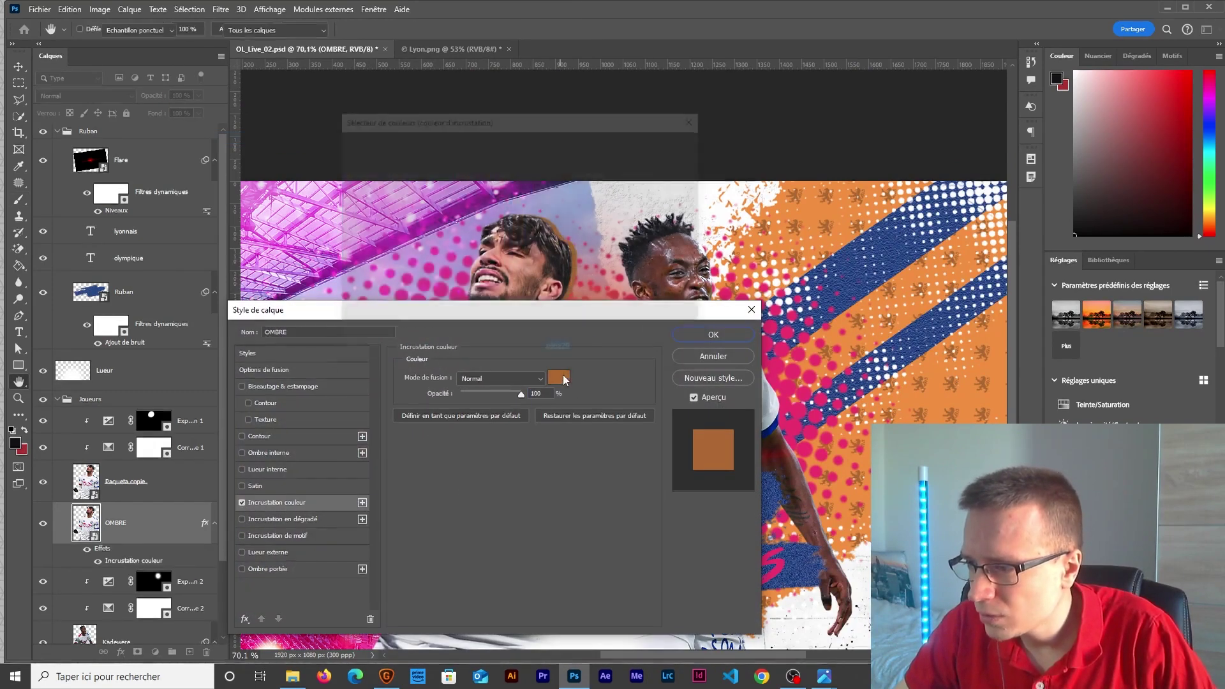
{"action": "left_click", "coordinate": [559, 377]}
{"action": "type", "text": "000000"}
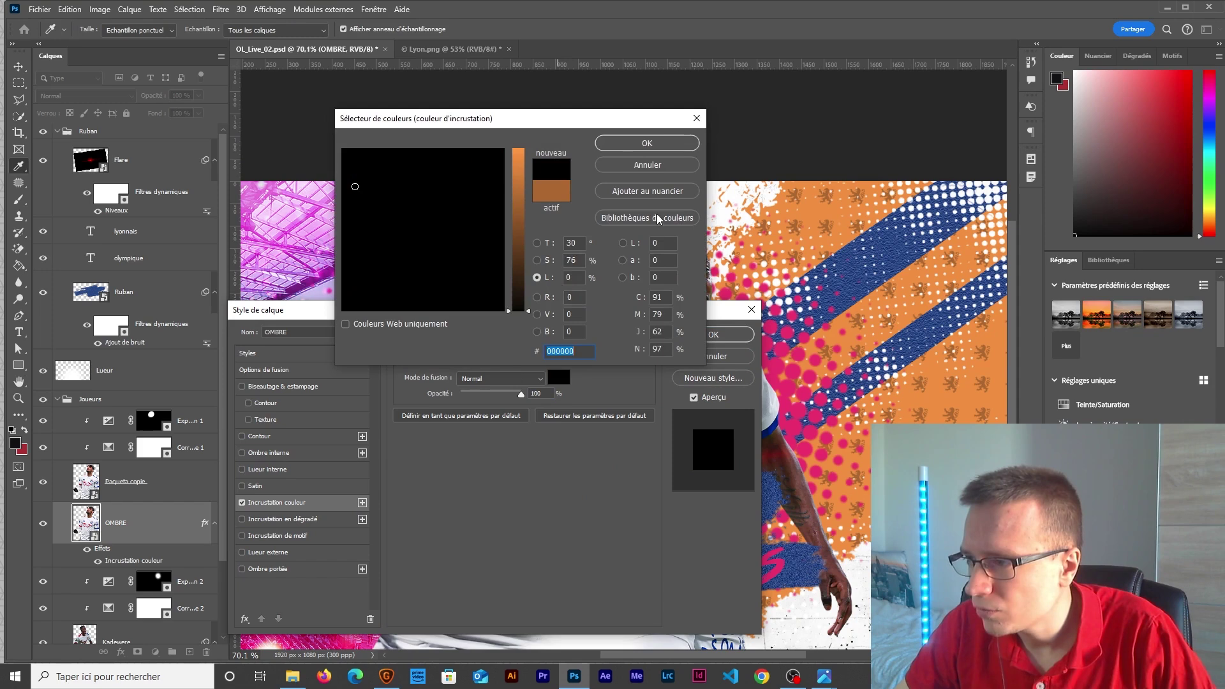
{"action": "key", "text": "Return"}
{"action": "left_click", "coordinate": [714, 334]}
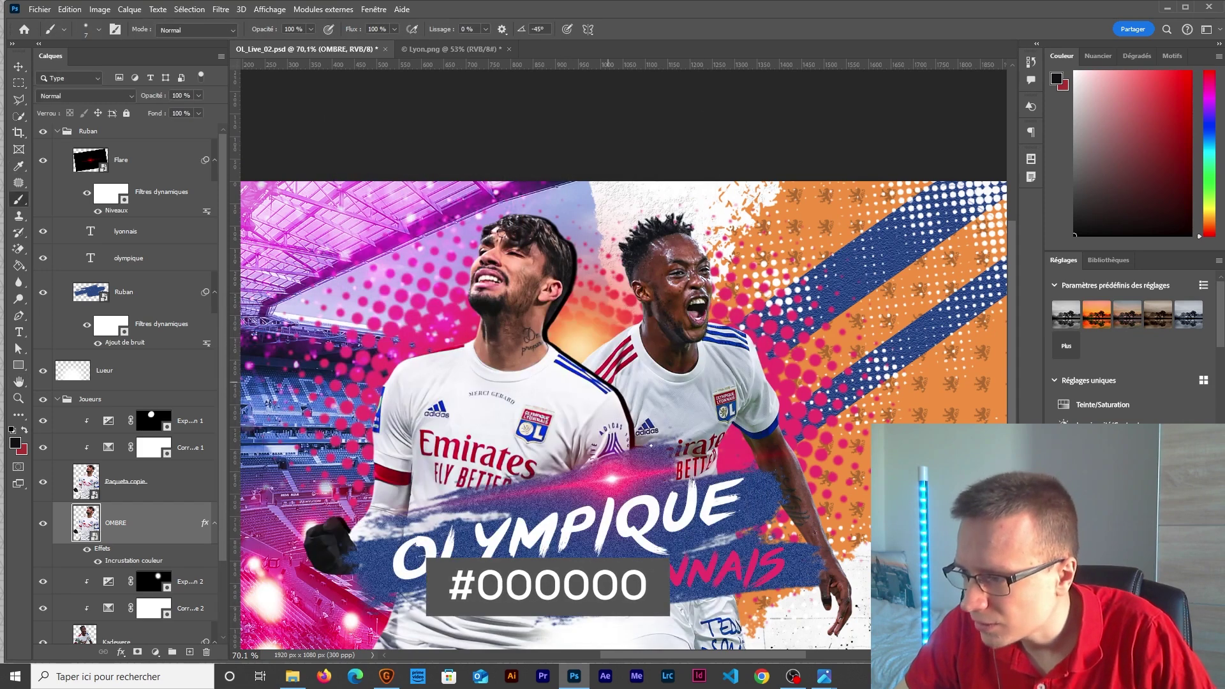
- Apply a 15 px Gaussian Blur to the OMBRE layer and lower its opacity to 50%
{"action": "left_click", "coordinate": [221, 9]}
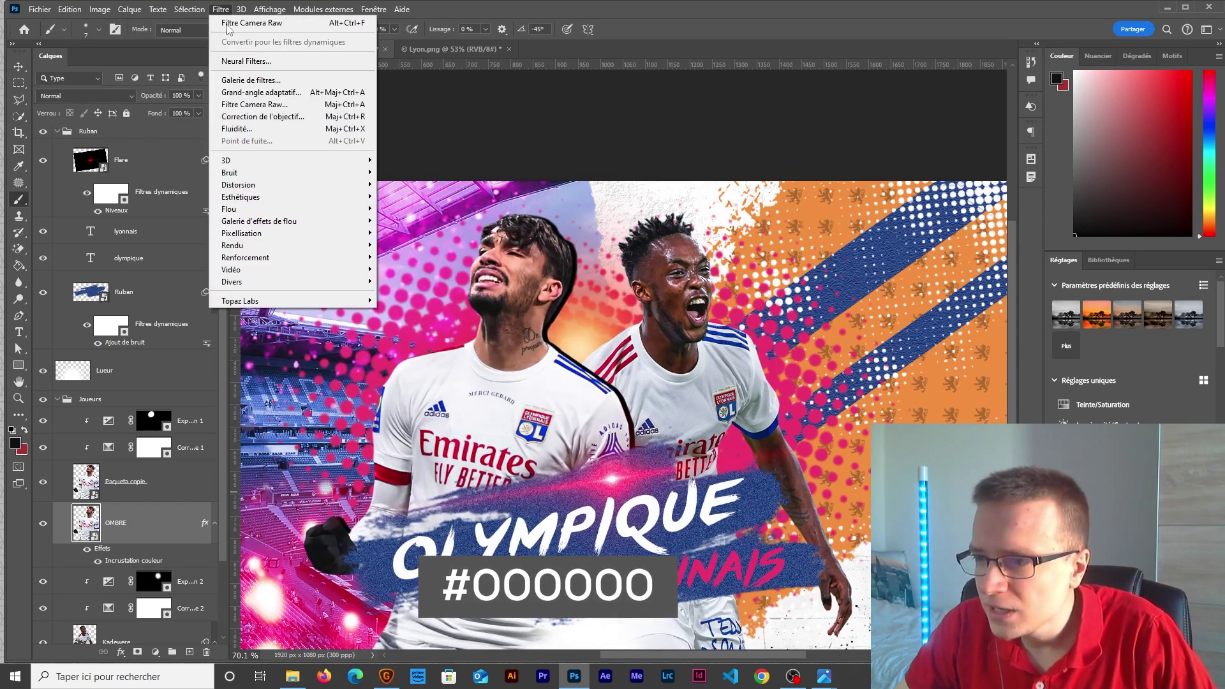
{"action": "mouse_move", "coordinate": [230, 208]}
{"action": "left_click", "coordinate": [412, 268]}
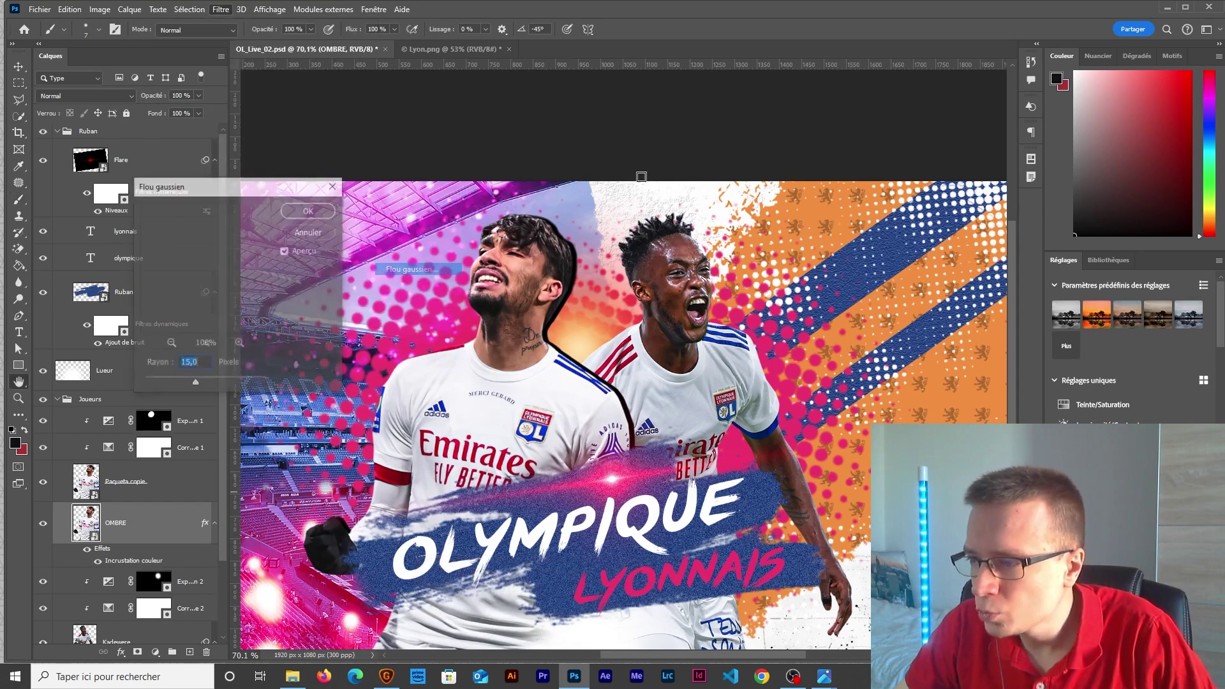
{"action": "left_click", "coordinate": [309, 210]}
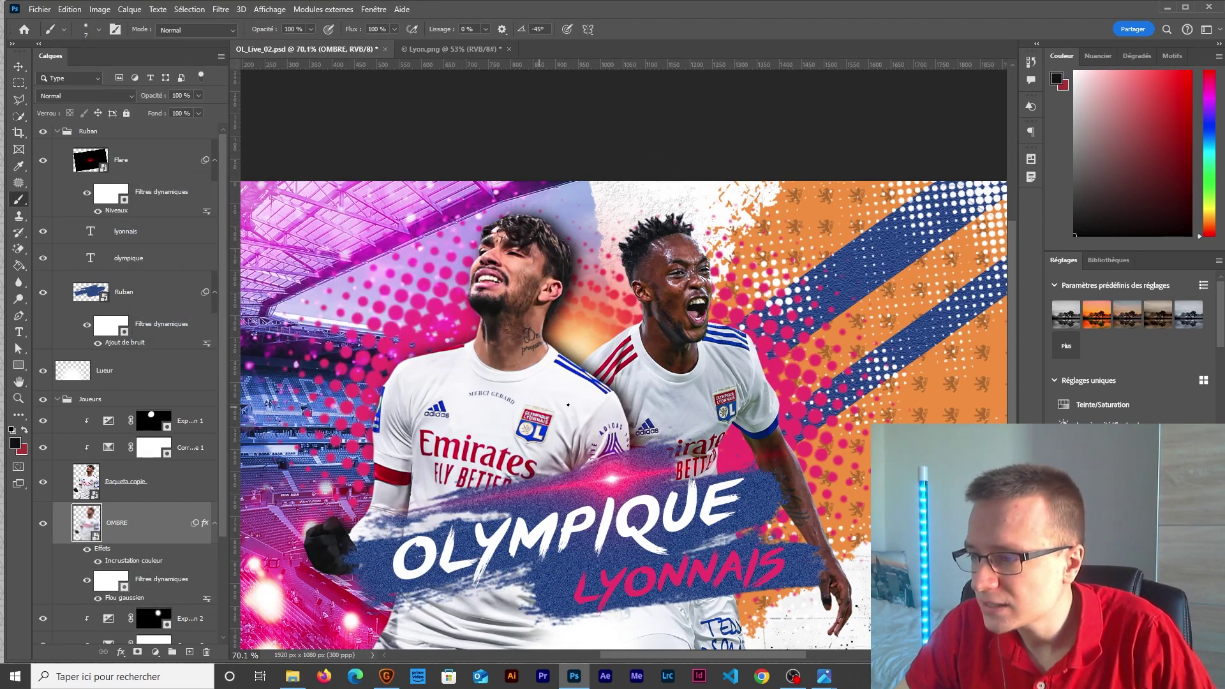
{"action": "left_click", "coordinate": [178, 95]}
{"action": "type", "text": "50"}
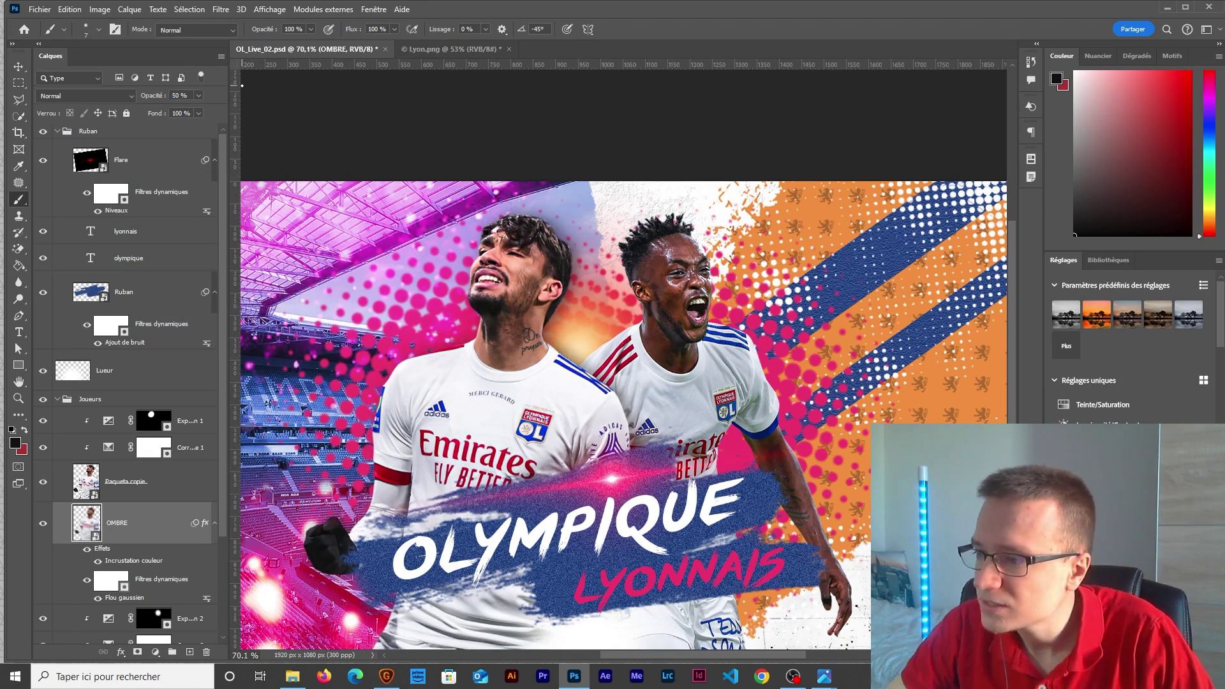
- Compare the poster with and without the blurred shadow behind Paqueta
{"action": "scroll", "coordinate": [676, 420], "scroll_direction": "down", "scroll_amount": 1}
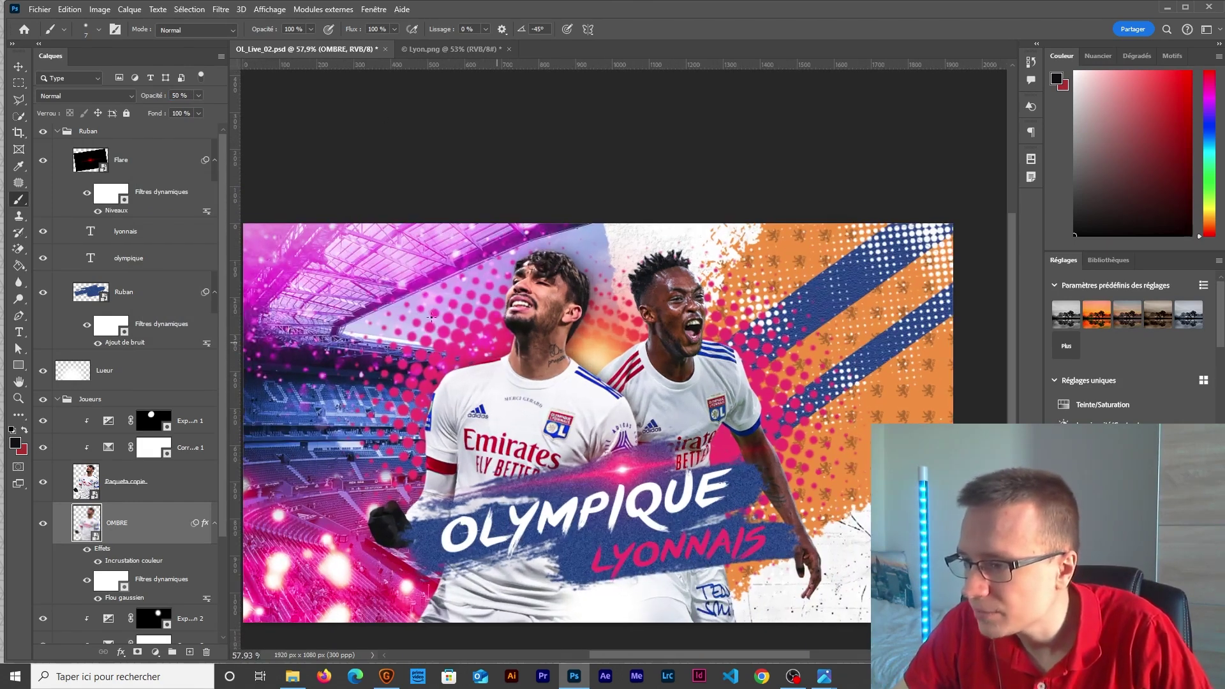
{"action": "left_click", "coordinate": [23, 67]}
{"action": "left_click", "coordinate": [44, 524]}
{"action": "left_click", "coordinate": [43, 524]}
{"action": "scroll", "coordinate": [599, 468], "scroll_direction": "down", "scroll_amount": 1}
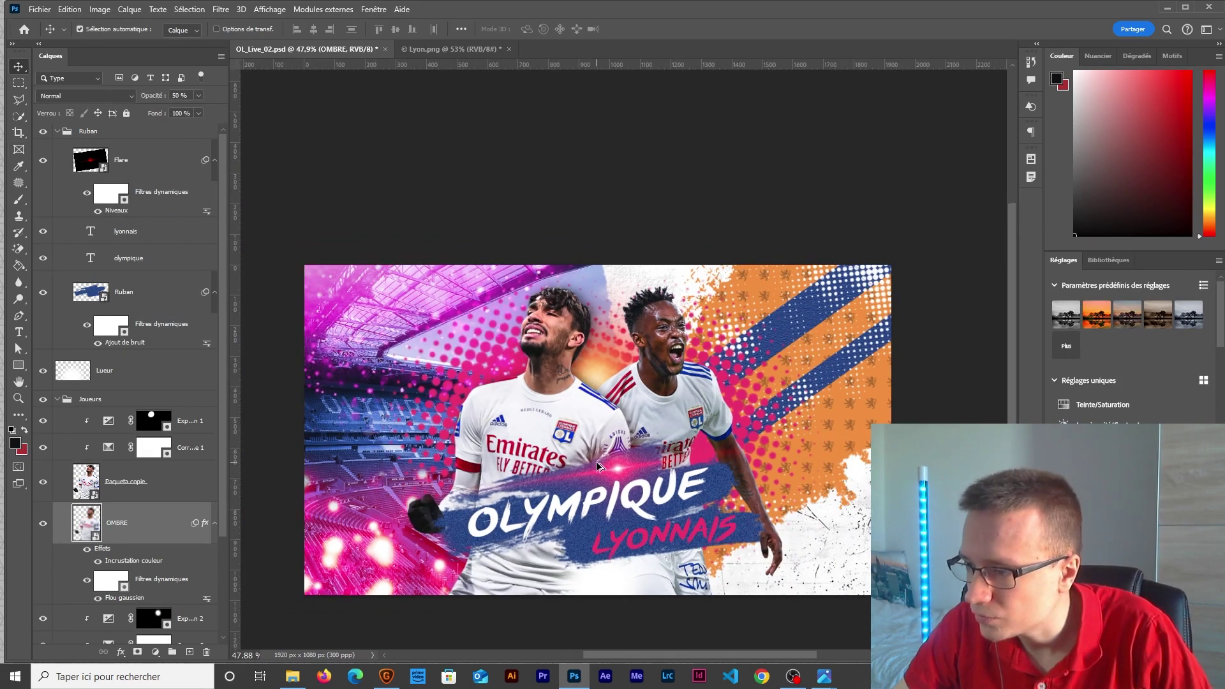
{"action": "scroll", "coordinate": [599, 468], "scroll_direction": "up", "scroll_amount": 1}
- Duplicate the Kadewere layer and rename the lower of the two layers OMBRE
{"action": "scroll", "coordinate": [188, 564], "scroll_direction": "down", "scroll_amount": 2}
{"action": "left_click", "coordinate": [128, 560]}
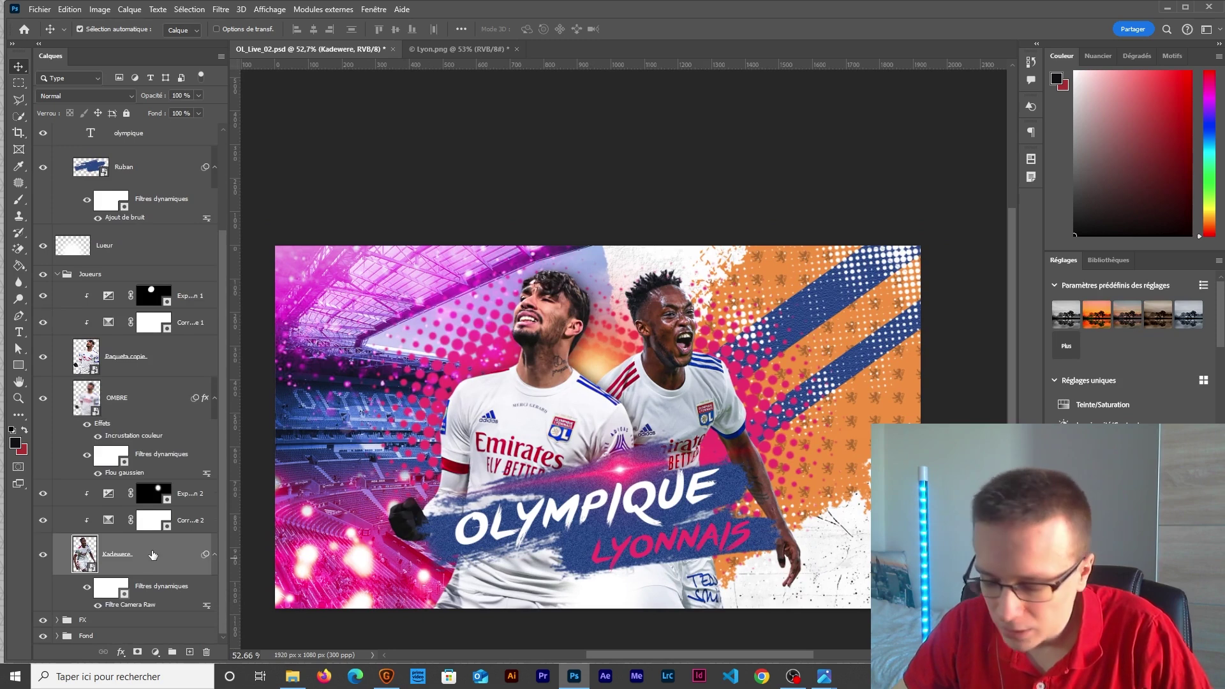
{"action": "key", "text": "ctrl+j"}
{"action": "scroll", "coordinate": [153, 558], "scroll_direction": "down", "scroll_amount": 1}
{"action": "double_click", "coordinate": [147, 584]}
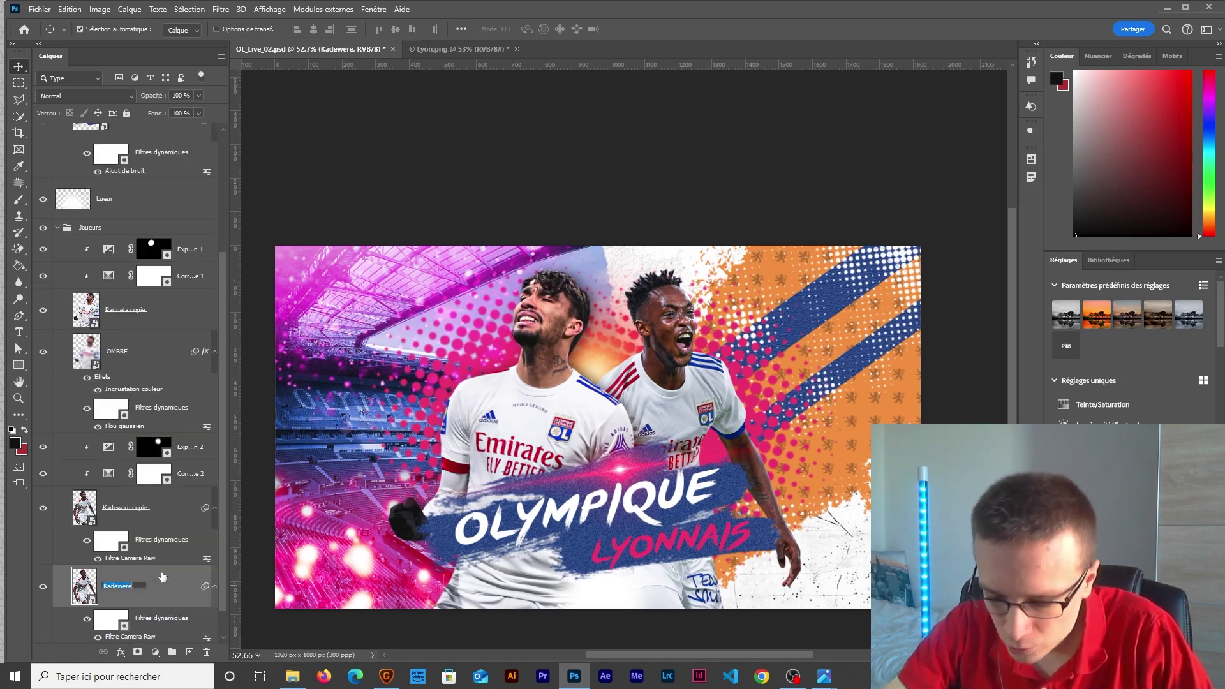
{"action": "key", "text": "Return"}
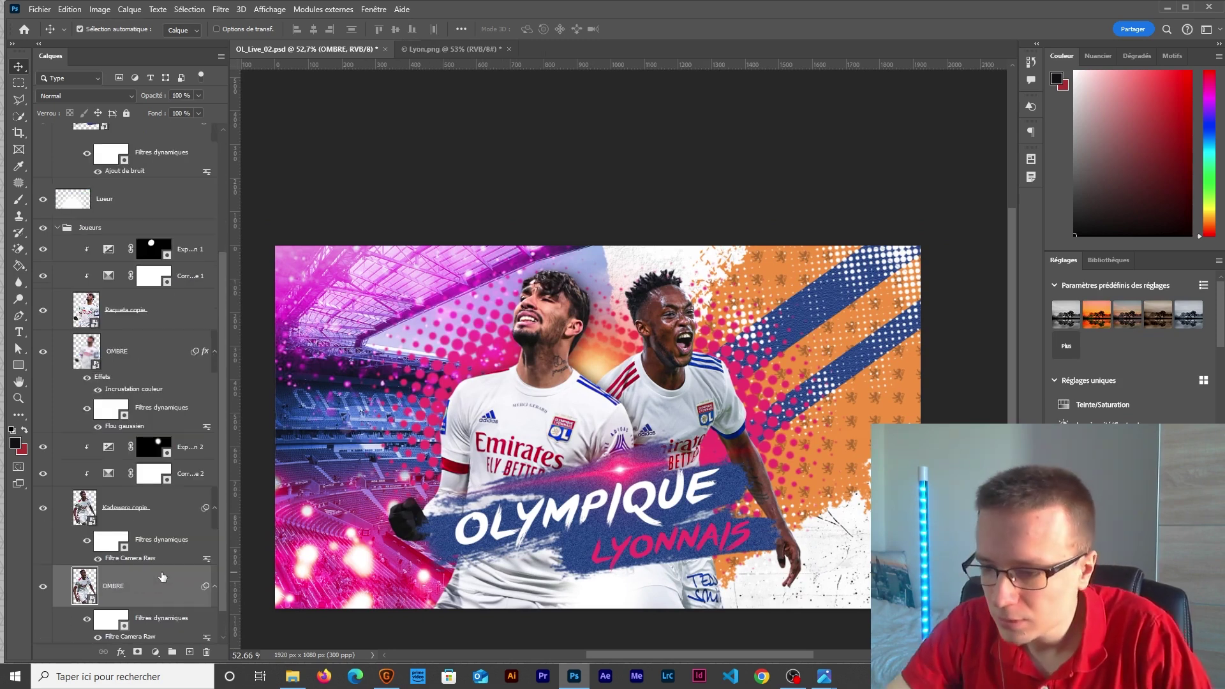
- Apply a Color Overlay layer style in black #000000 to Kadewere's OMBRE layer
{"action": "right_click", "coordinate": [163, 577]}
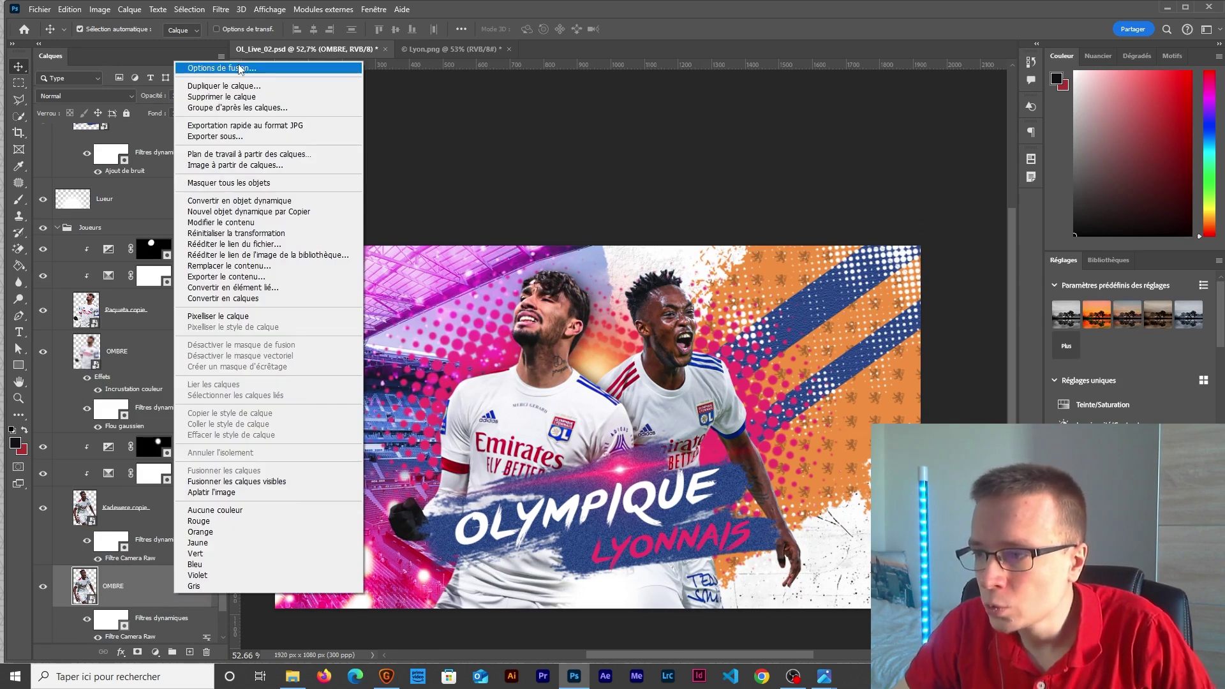
{"action": "key", "text": "Escape"}
{"action": "left_click", "coordinate": [329, 476]}
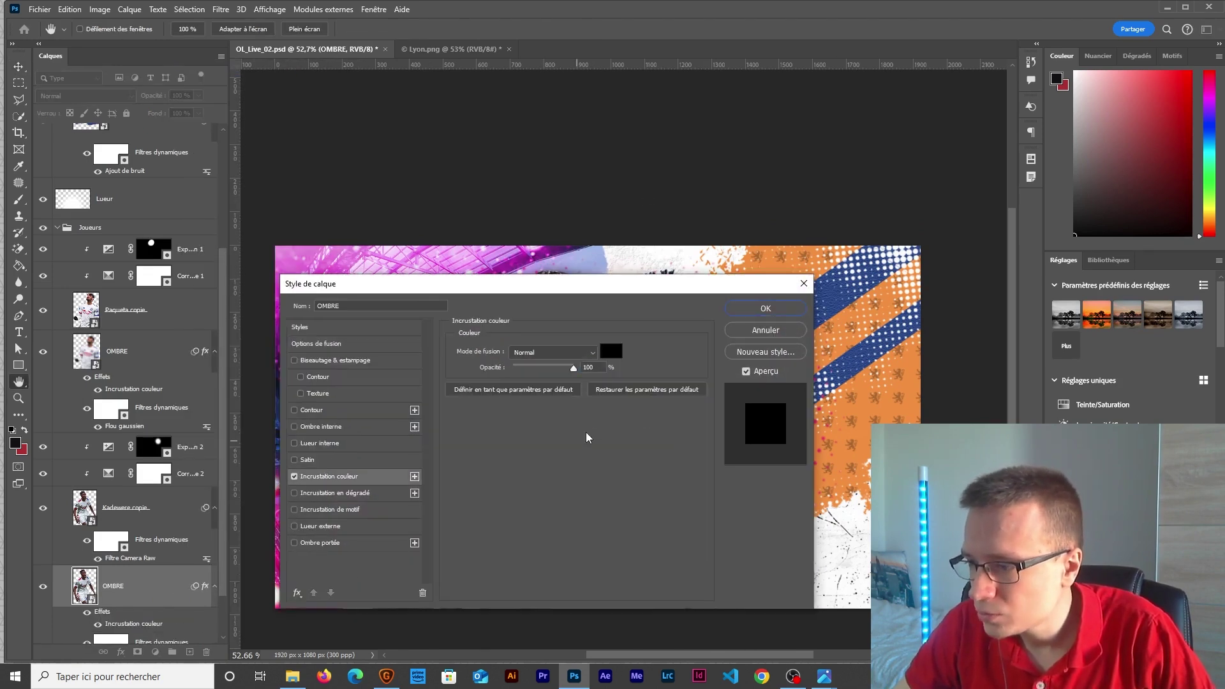
{"action": "left_click", "coordinate": [611, 351]}
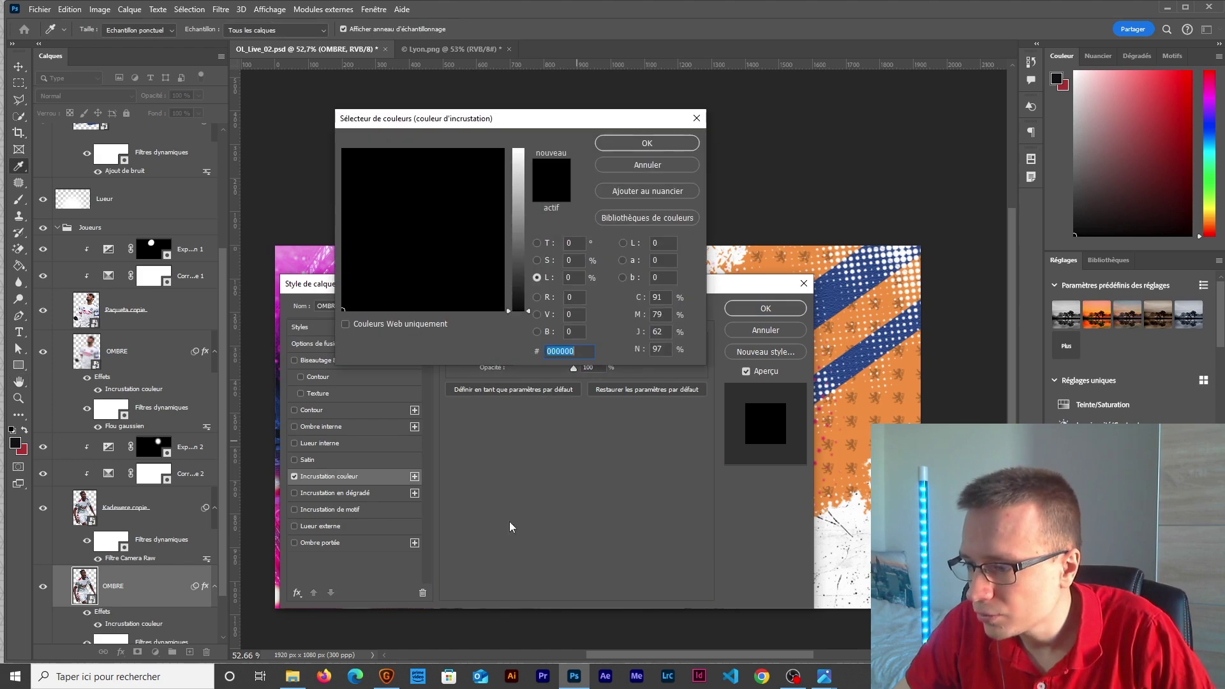
{"action": "left_click", "coordinate": [647, 143]}
{"action": "left_click", "coordinate": [765, 309]}
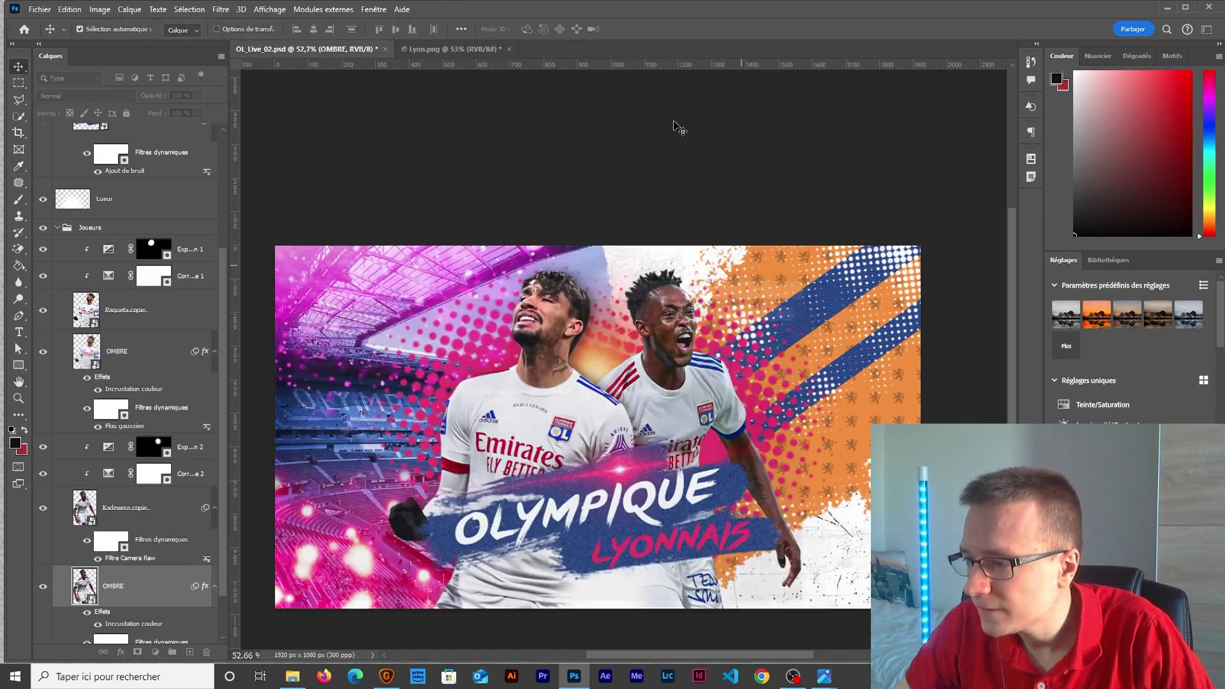
- Shift Kadewere's OMBRE layer about 10 px to the right with Free Transform
{"action": "key", "text": "ctrl+t"}
{"action": "key", "text": "Return"}
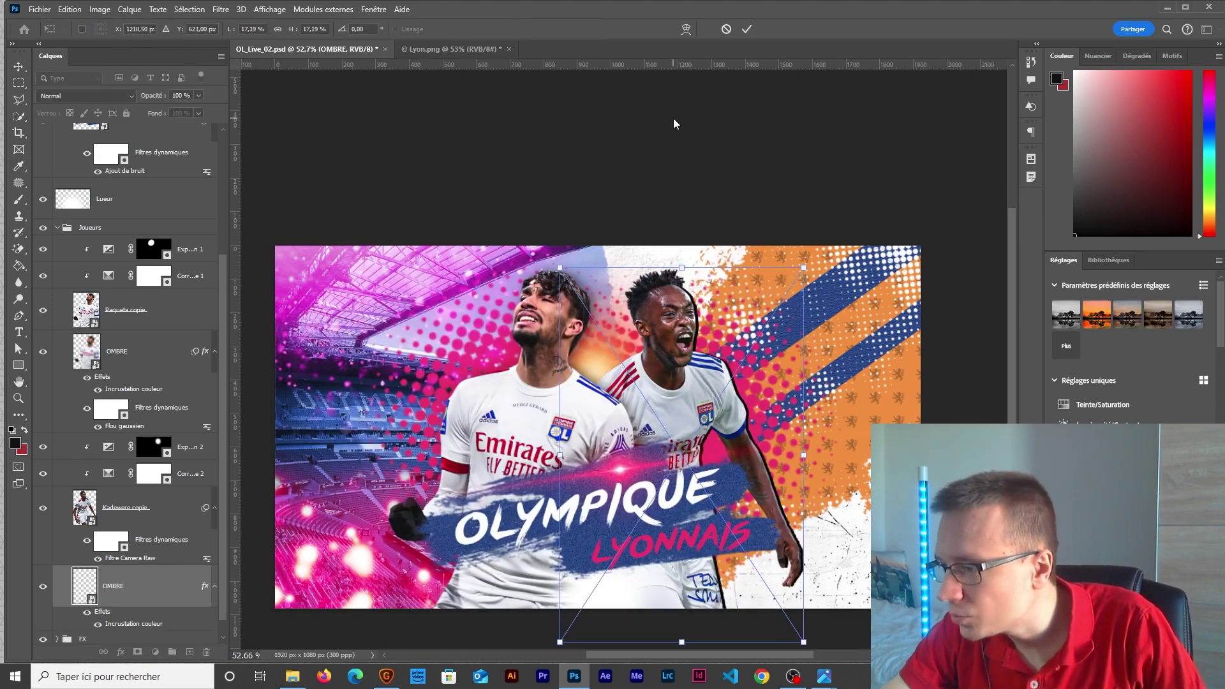
{"action": "key", "text": "Return"}
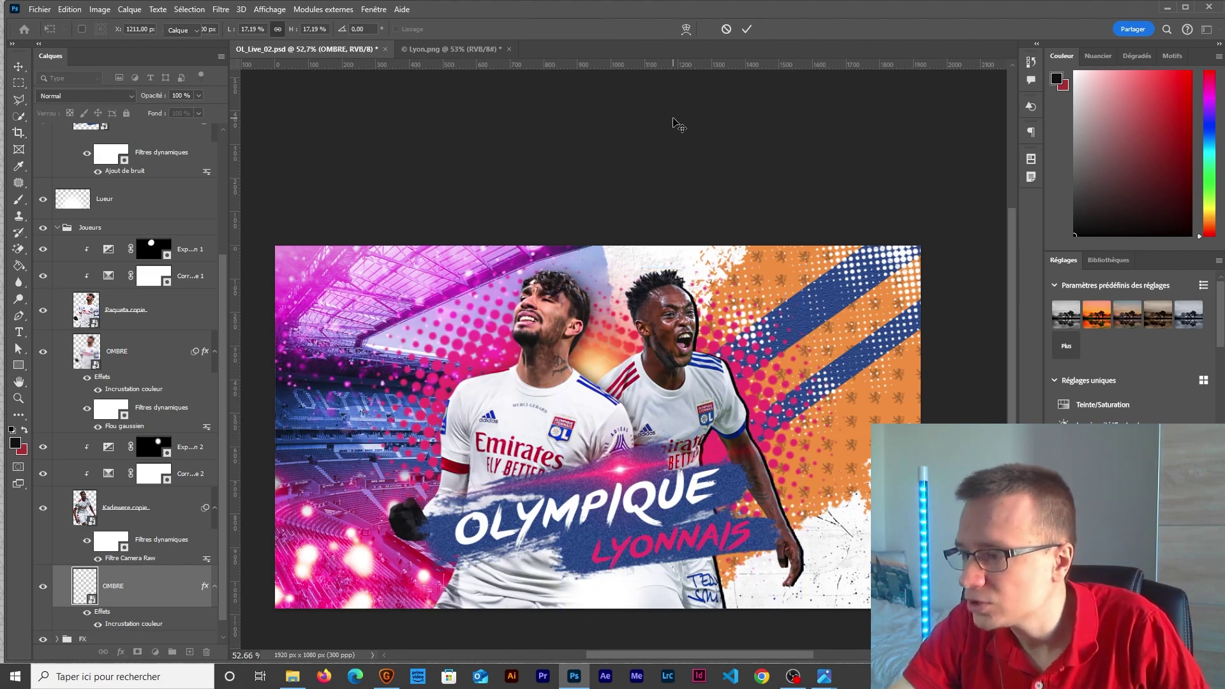
- Apply a 15 px Gaussian Blur to Kadewere's OMBRE layer and lower its opacity to 50%
{"action": "left_click", "coordinate": [223, 14]}
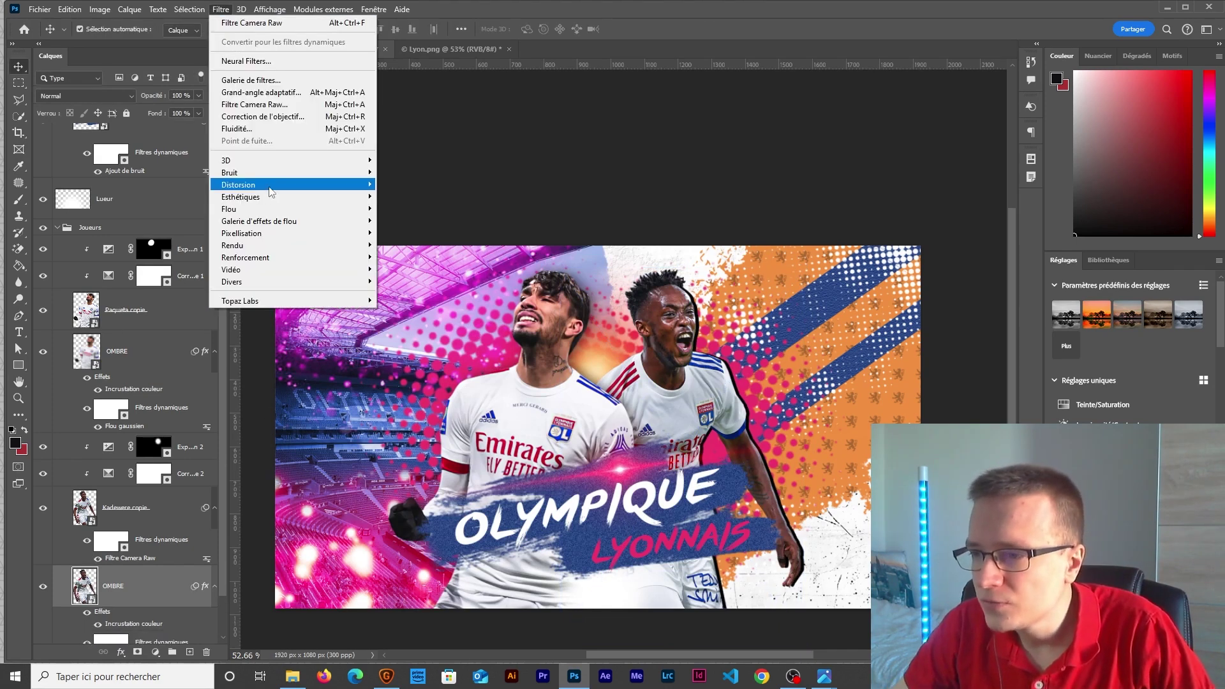
{"action": "mouse_move", "coordinate": [254, 211]}
{"action": "left_click", "coordinate": [425, 269]}
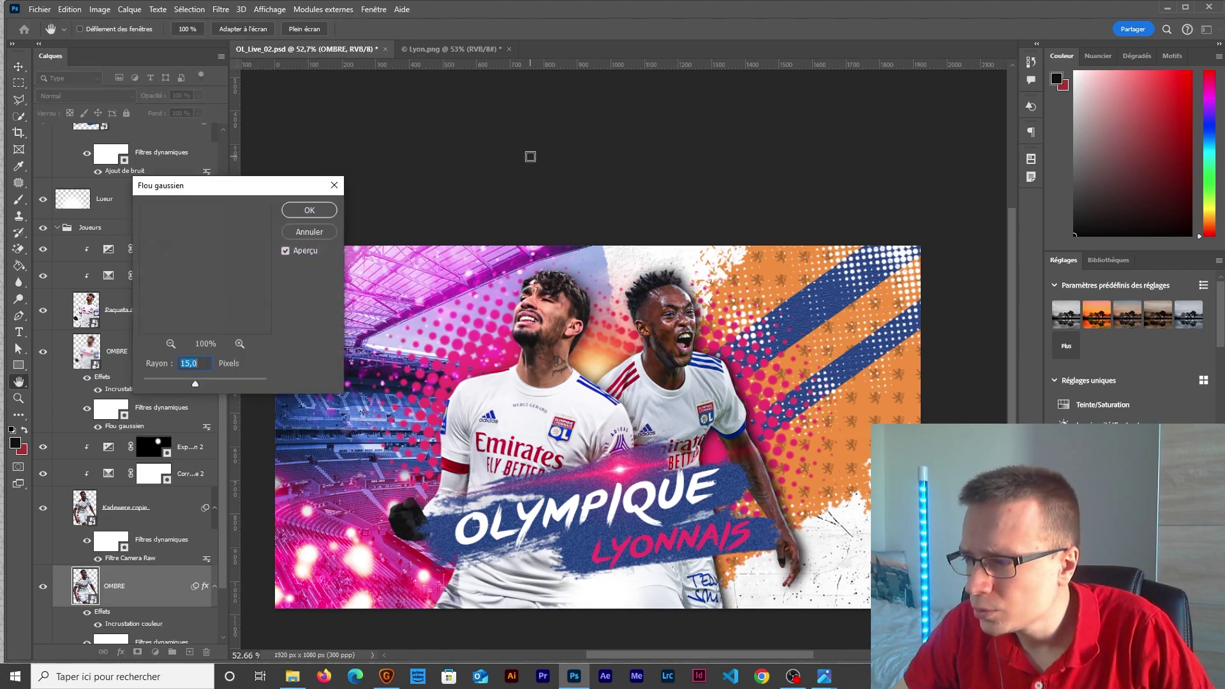
{"action": "left_click", "coordinate": [310, 213]}
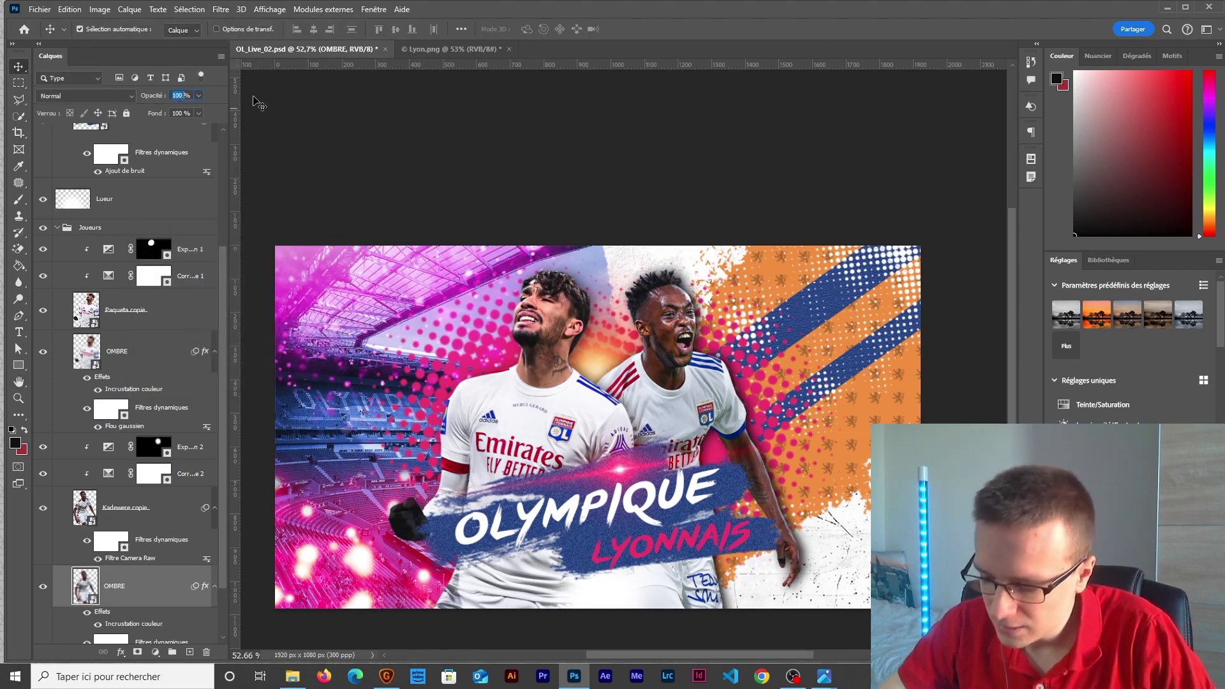
{"action": "type", "text": "50"}
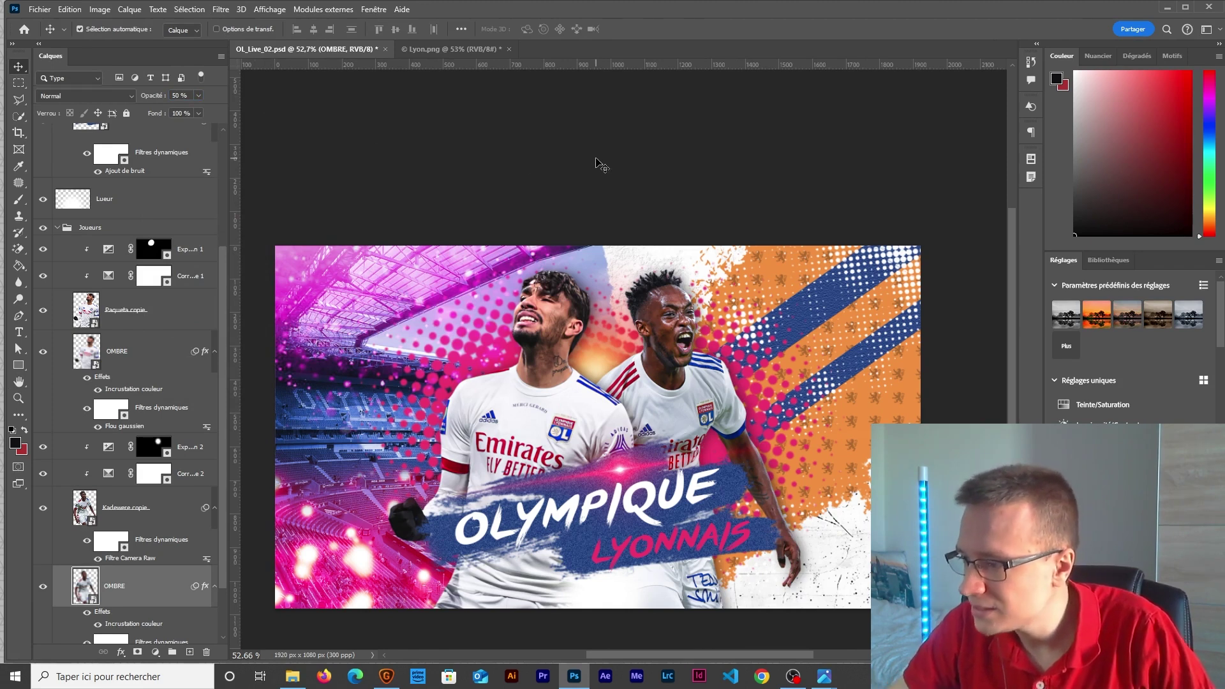
{"action": "scroll", "coordinate": [680, 458], "scroll_direction": "up", "scroll_amount": 1}
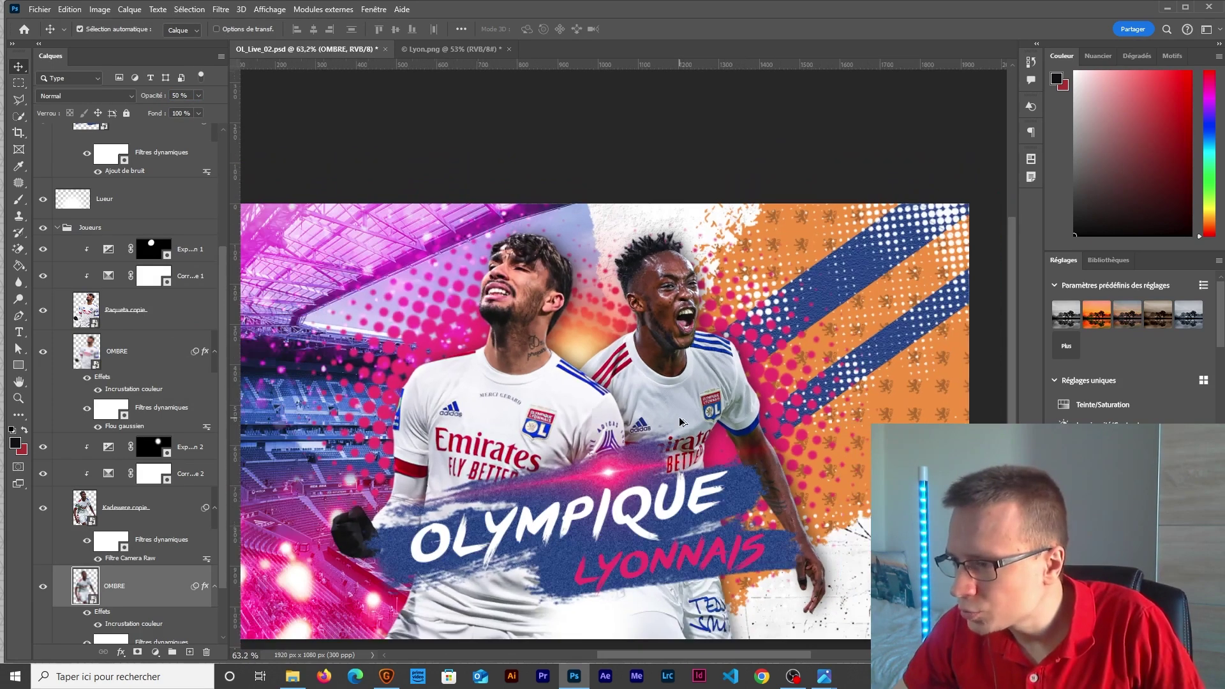
- Add a Hue/Saturation adjustment clipped to the Kadewere copie layer and lower the Cyans saturation to the minimum
{"action": "left_click", "coordinate": [730, 397]}
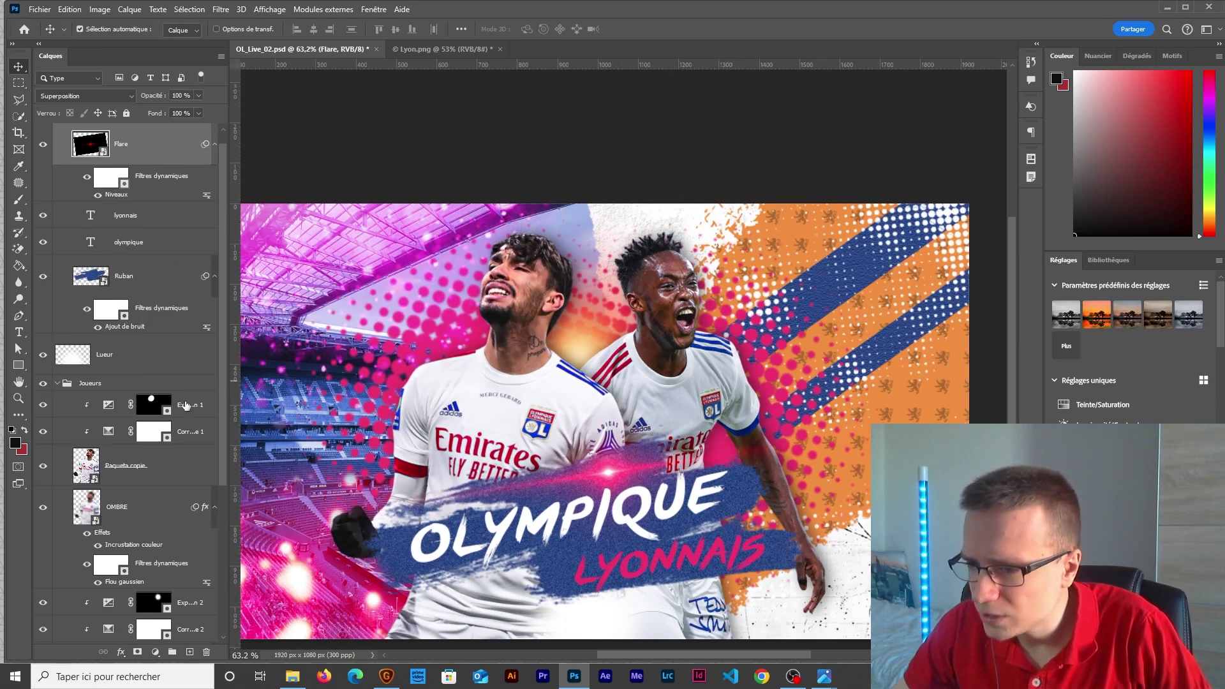
{"action": "scroll", "coordinate": [186, 406], "scroll_direction": "down", "scroll_amount": 5}
{"action": "left_click", "coordinate": [359, 475]}
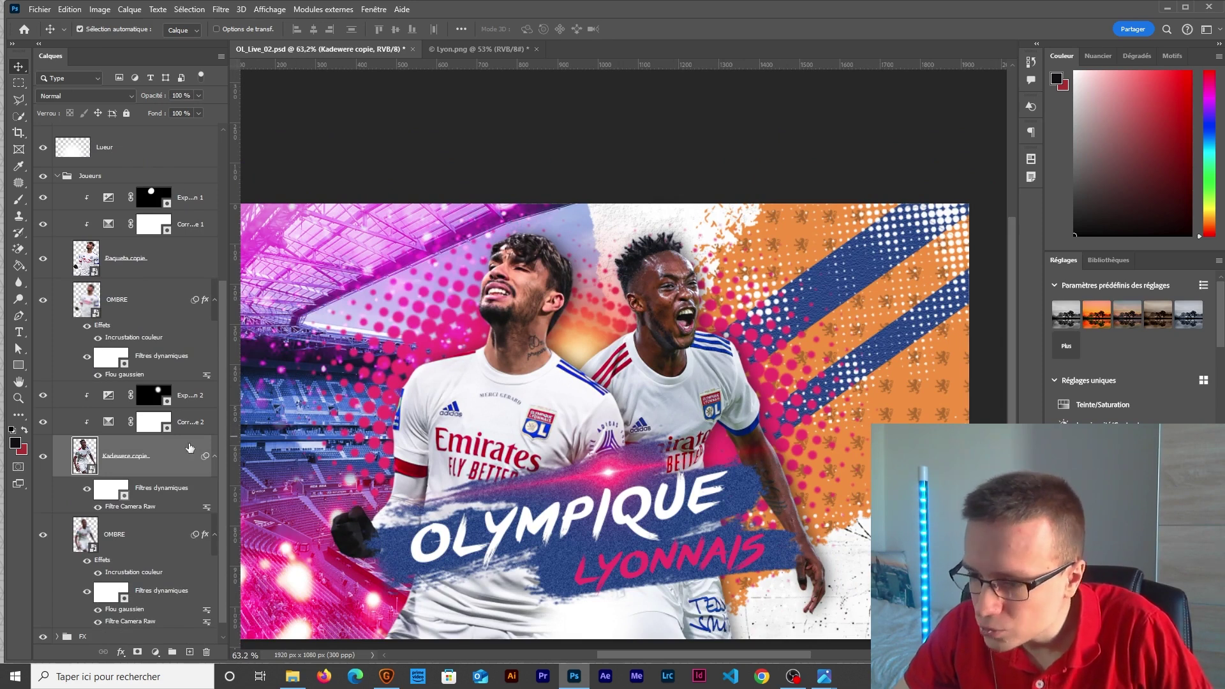
{"action": "left_click", "coordinate": [155, 652]}
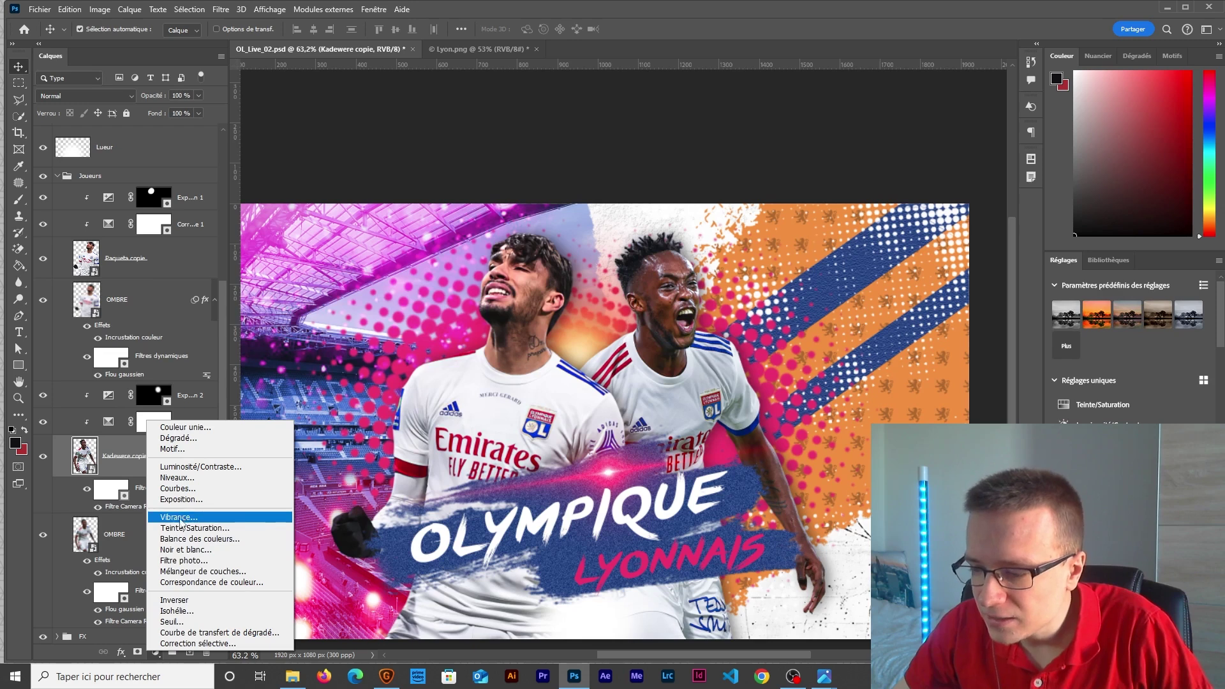
{"action": "left_click", "coordinate": [194, 528]}
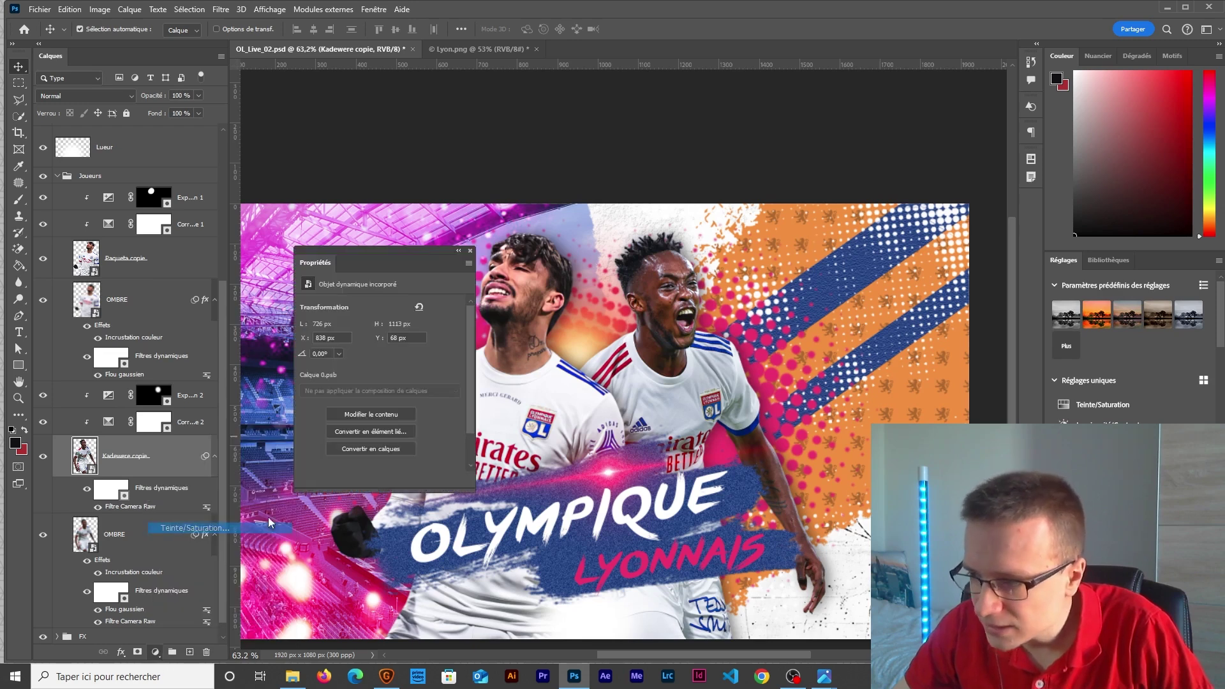
{"action": "left_click", "coordinate": [368, 324]}
{"action": "left_click", "coordinate": [381, 376]}
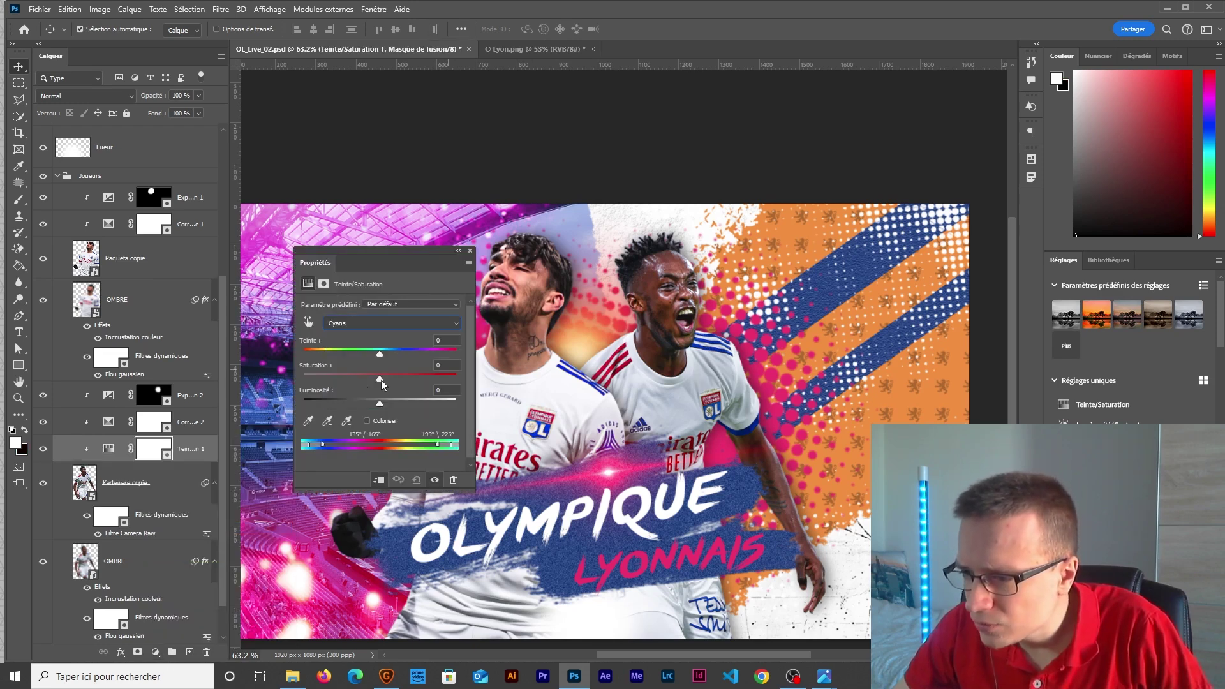
{"action": "left_click_drag", "start_coordinate": [380, 378], "coordinate": [300, 376]}
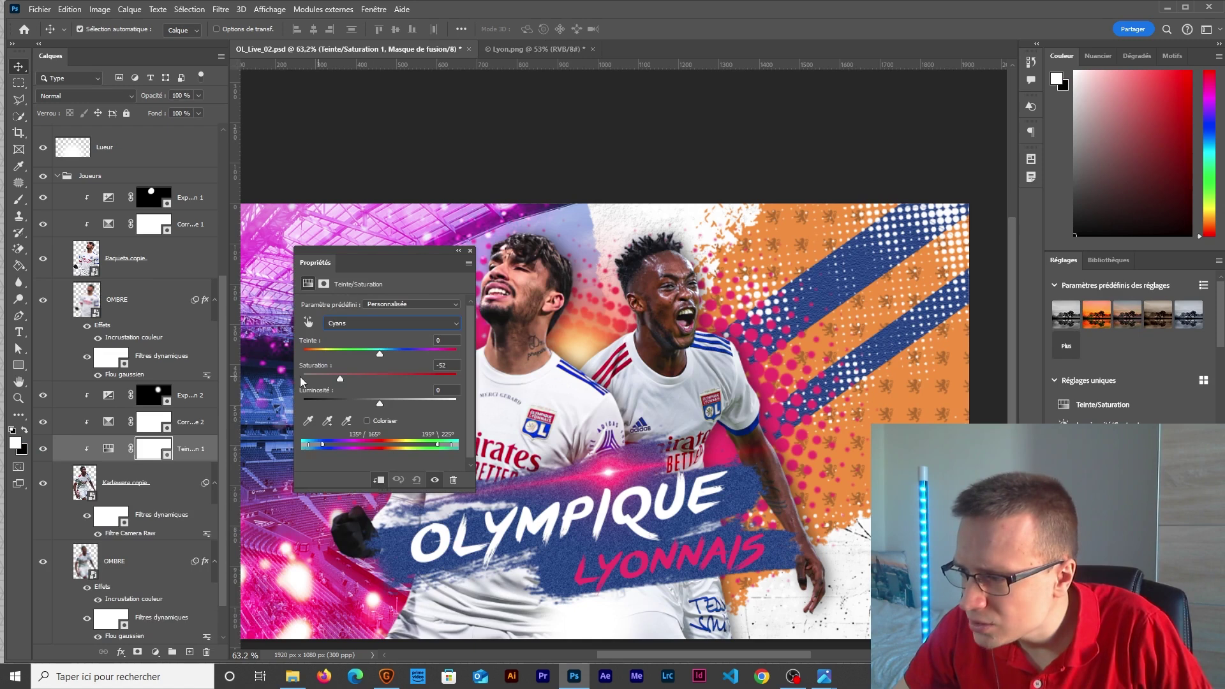
- Set the Blues saturation to -100 in the same adjustment and compare Kadewere's shirt with and without it
{"action": "left_click", "coordinate": [364, 327]}
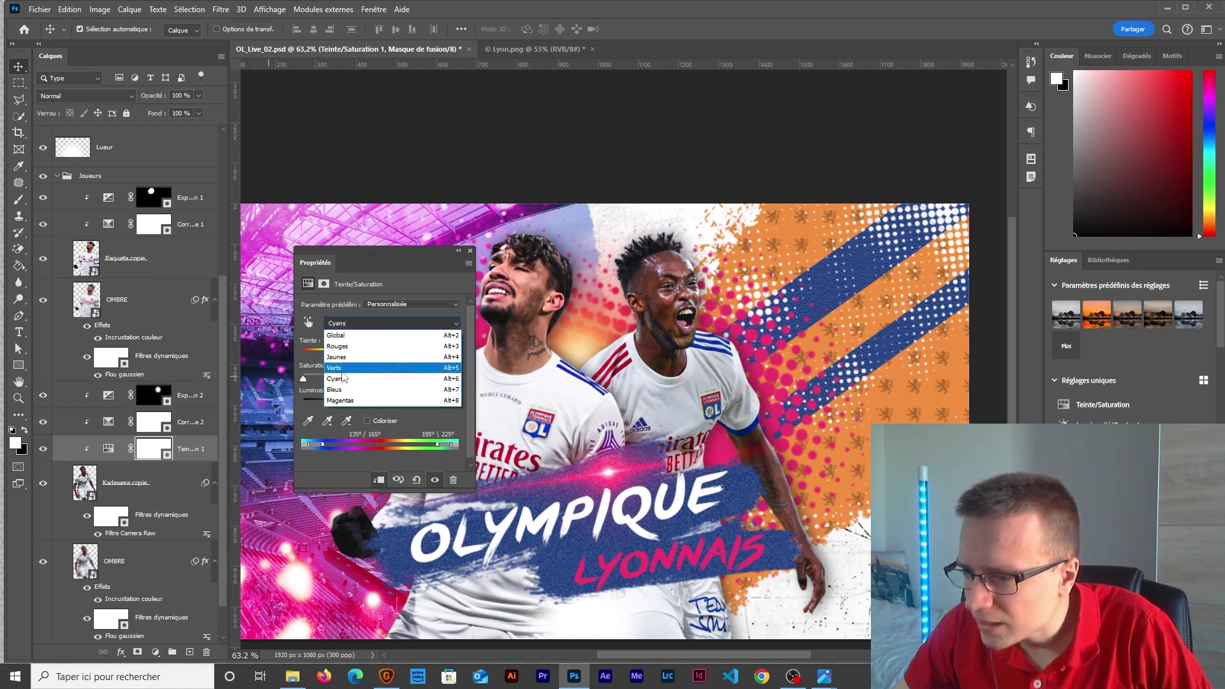
{"action": "left_click", "coordinate": [345, 389]}
{"action": "left_click_drag", "start_coordinate": [310, 376], "coordinate": [117, 381]}
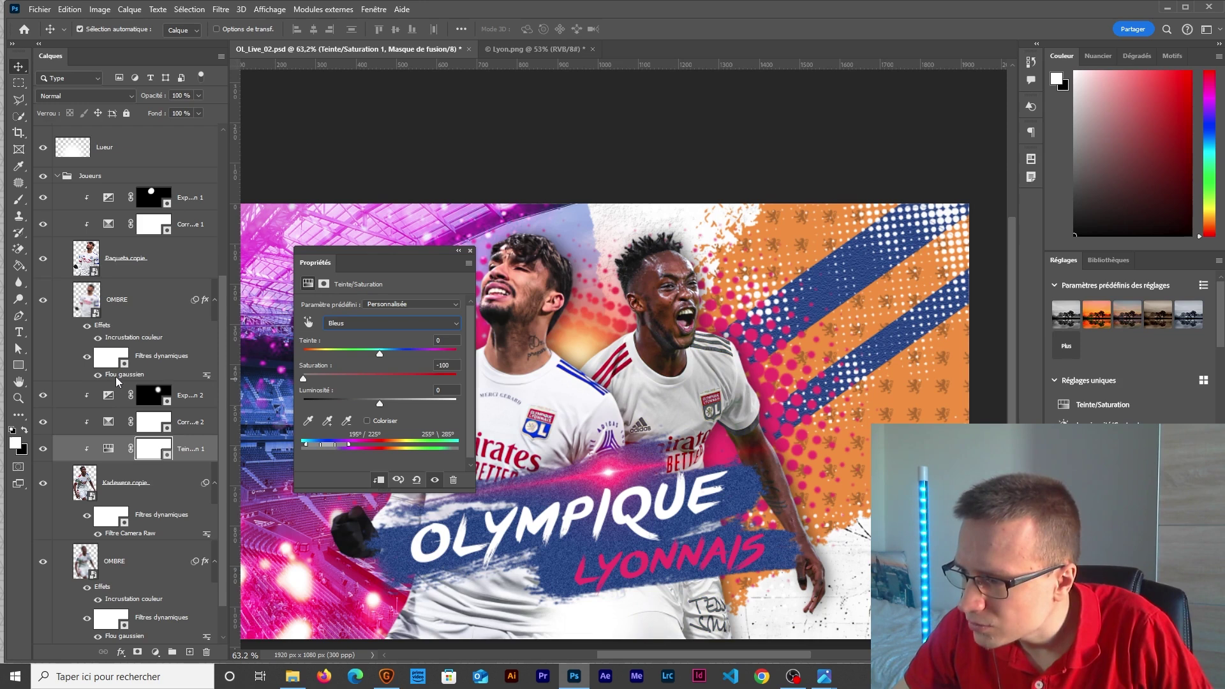
{"action": "left_click", "coordinate": [470, 252]}
{"action": "left_click", "coordinate": [44, 449]}
{"action": "left_click", "coordinate": [43, 450]}
{"action": "left_click", "coordinate": [44, 450]}
{"action": "left_click", "coordinate": [44, 450]}
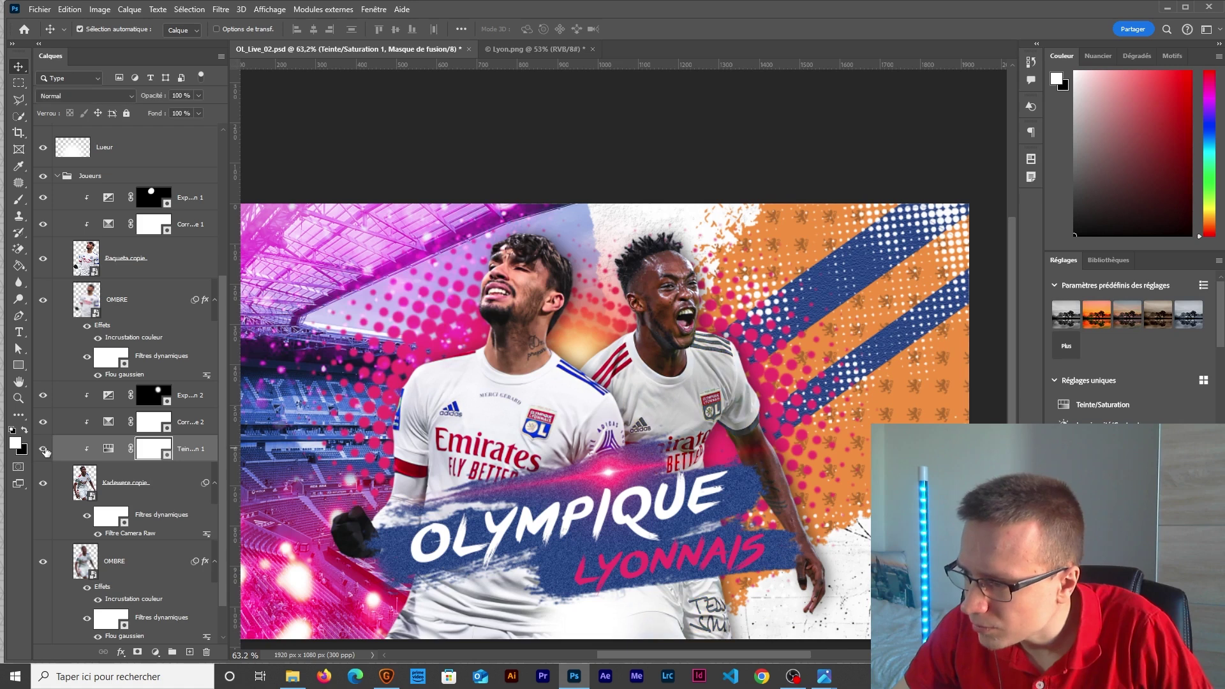
- Invert the Hue/Saturation mask and brush white over the white fabric of Kadewere's shirt, avoiding the coloured details
{"action": "scroll", "coordinate": [699, 426], "scroll_direction": "up", "scroll_amount": 5}
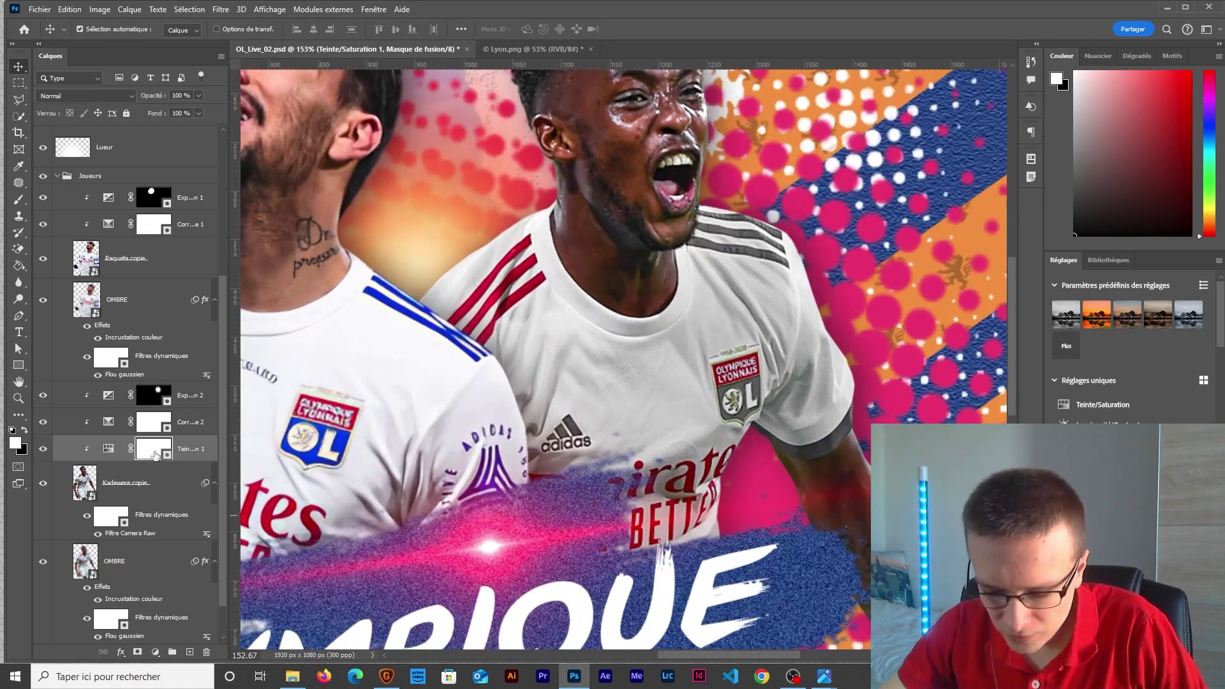
{"action": "key", "text": "b"}
{"action": "scroll", "coordinate": [608, 409], "scroll_direction": "up", "scroll_amount": 2}
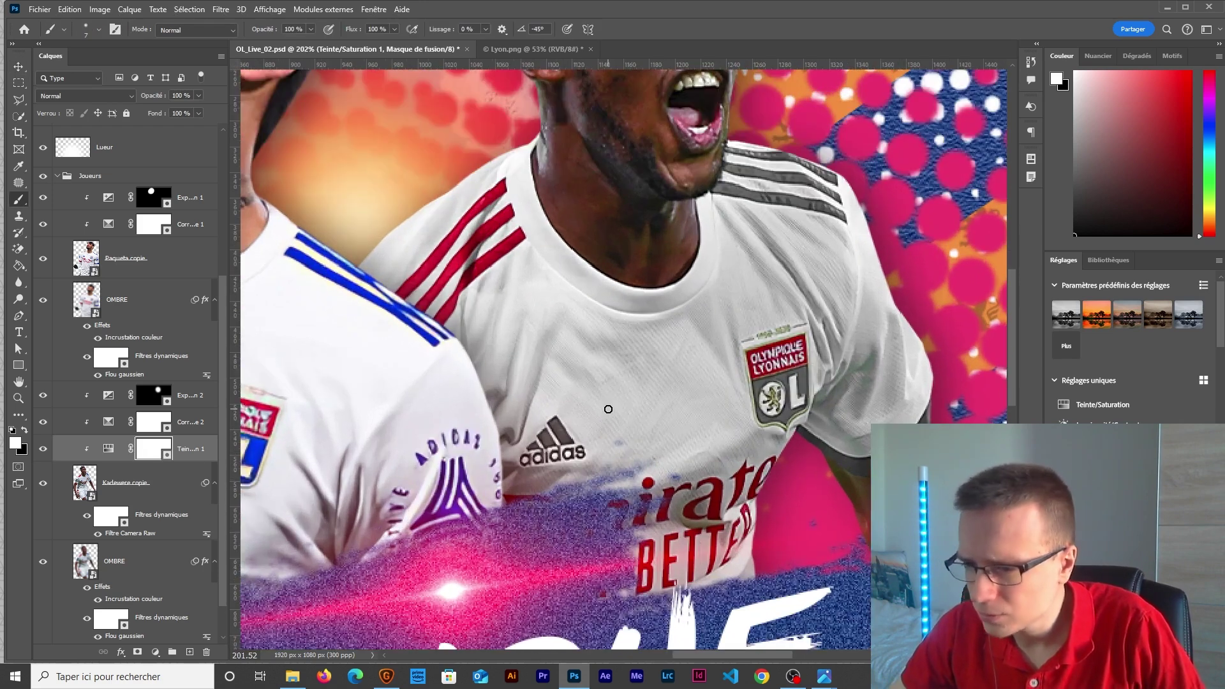
{"action": "key", "text": "ctrl+i"}
{"action": "left_click_drag", "start_coordinate": [571, 336], "coordinate": [615, 331]}
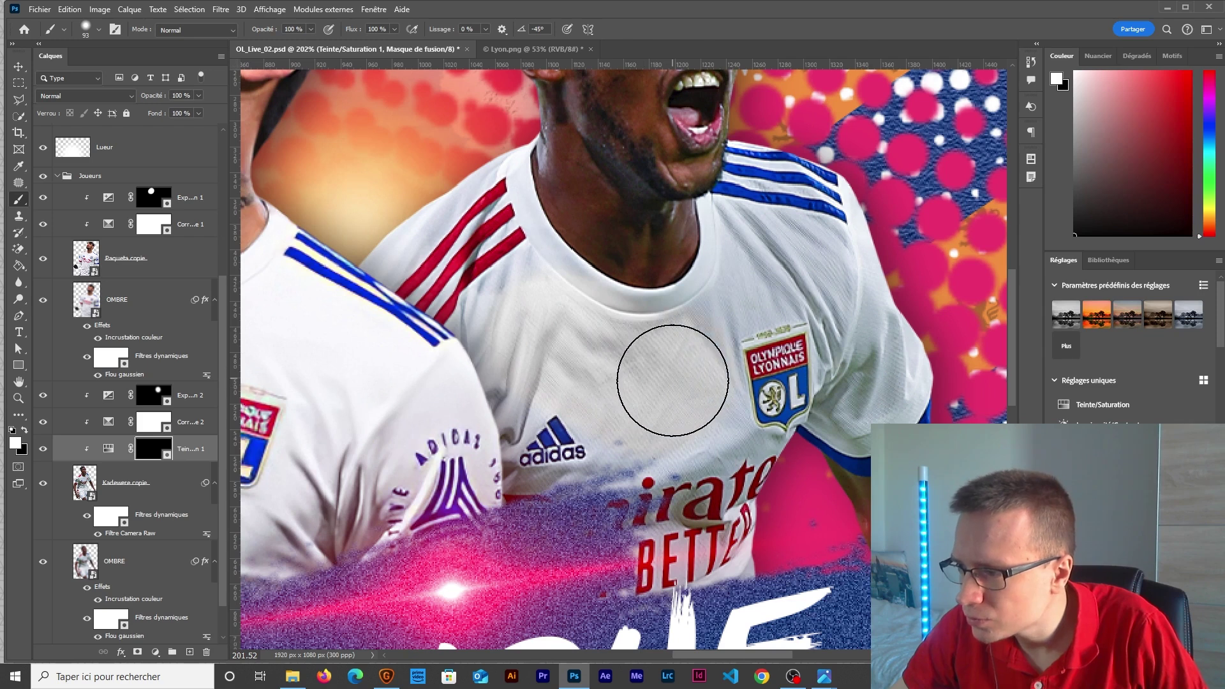
{"action": "mouse_move", "coordinate": [670, 327]}
{"action": "left_mouse_down"}
{"action": "mouse_move", "coordinate": [683, 333]}
{"action": "mouse_move", "coordinate": [753, 246]}
{"action": "left_mouse_up"}
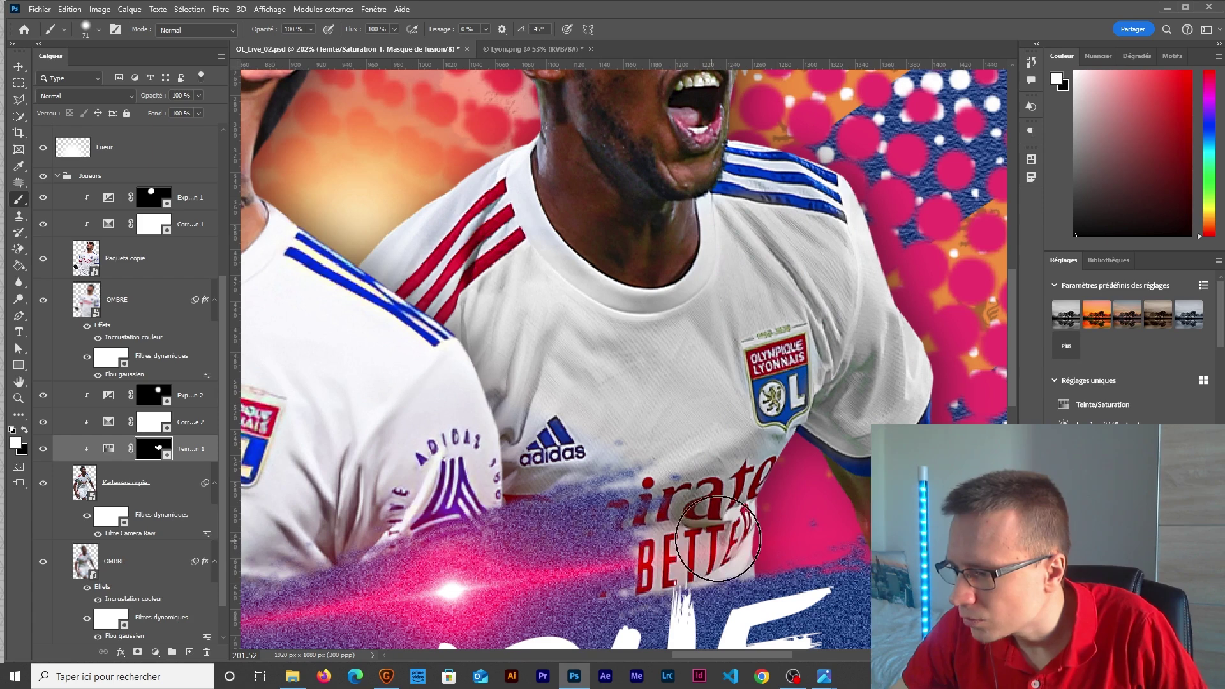
- Refine the Hue/Saturation mask around the shoulder, brushing black over the three blue stripes to restore their colour
{"action": "scroll", "coordinate": [625, 377], "scroll_direction": "up", "scroll_amount": 3, "text": "alt"}
{"action": "scroll", "coordinate": [624, 377], "scroll_direction": "up", "scroll_amount": 1}
{"action": "left_click_drag", "start_coordinate": [588, 301], "coordinate": [578, 281]}
{"action": "key", "text": "x"}
{"action": "left_click_drag", "start_coordinate": [459, 274], "coordinate": [737, 338]}
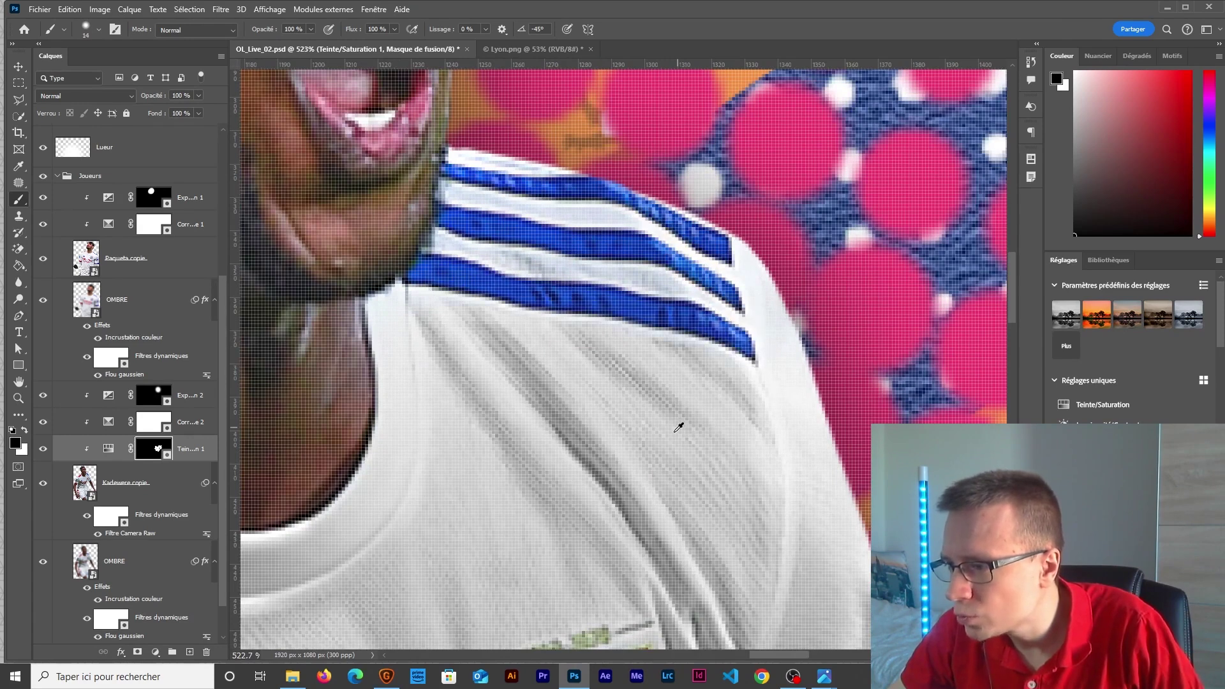
{"action": "key", "text": "ctrl+0"}
- Enlarge the brush to 70 px and add an Exposure adjustment of 0,5 clipped to the Kadewere copie layer
{"action": "key", "text": "bracketright"}
{"action": "key", "text": "bracketright"}
{"action": "key", "text": "bracketright"}
{"action": "key", "text": "bracketright"}
{"action": "key", "text": "bracketright"}
{"action": "key", "text": "bracketright"}
{"action": "left_click", "coordinate": [127, 483]}
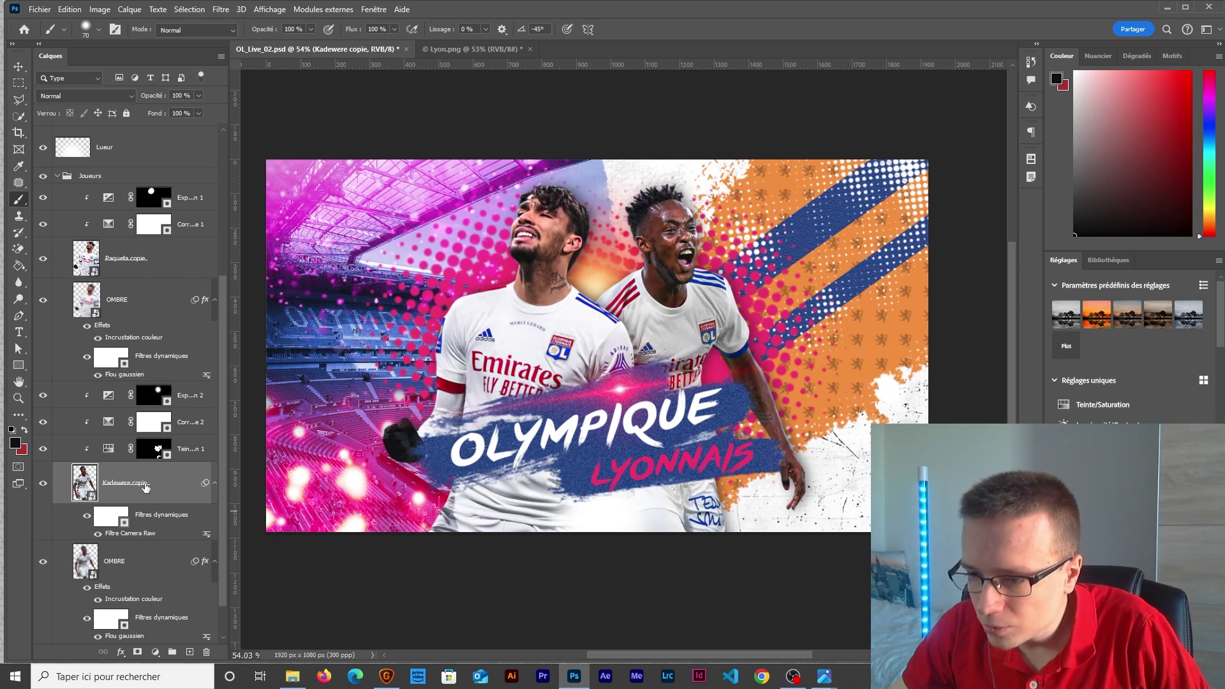
{"action": "left_click", "coordinate": [155, 651]}
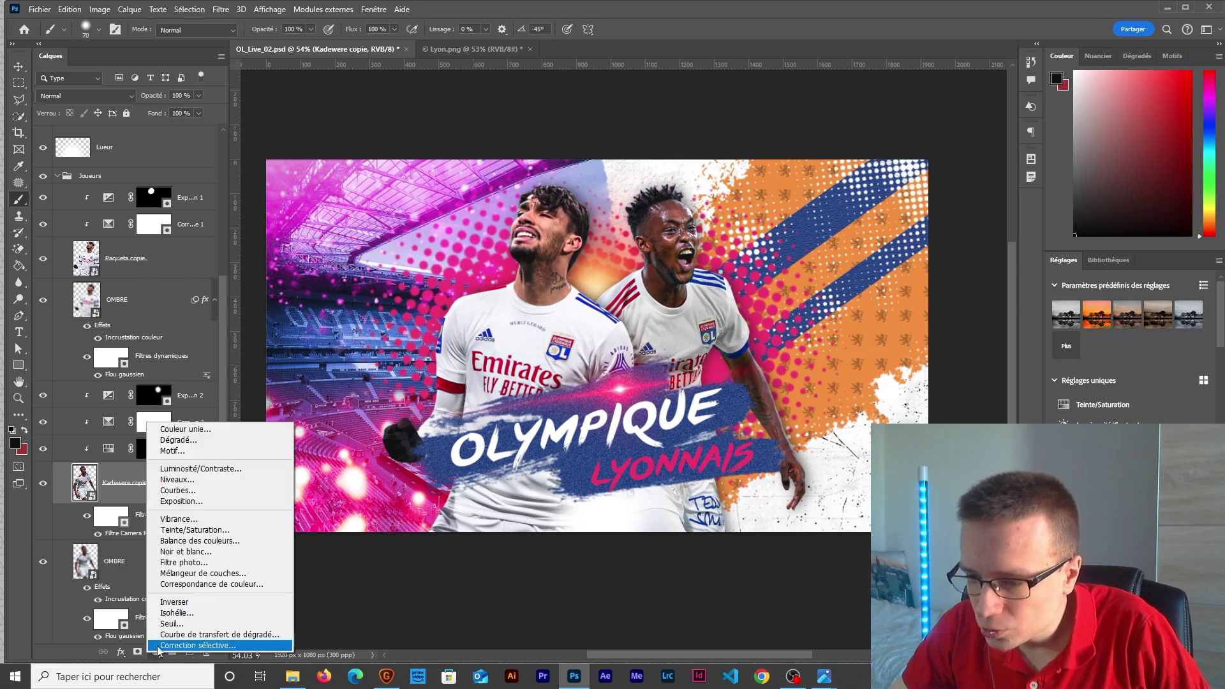
{"action": "left_click", "coordinate": [192, 503]}
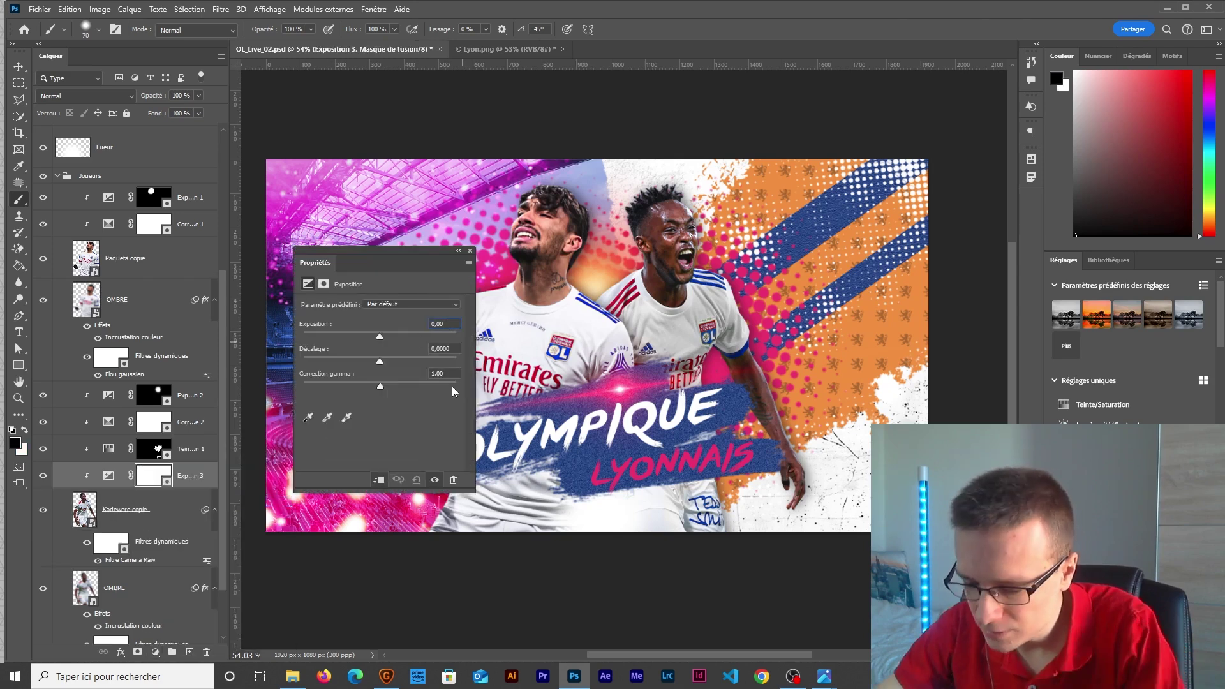
{"action": "type", "text": "0,5"}
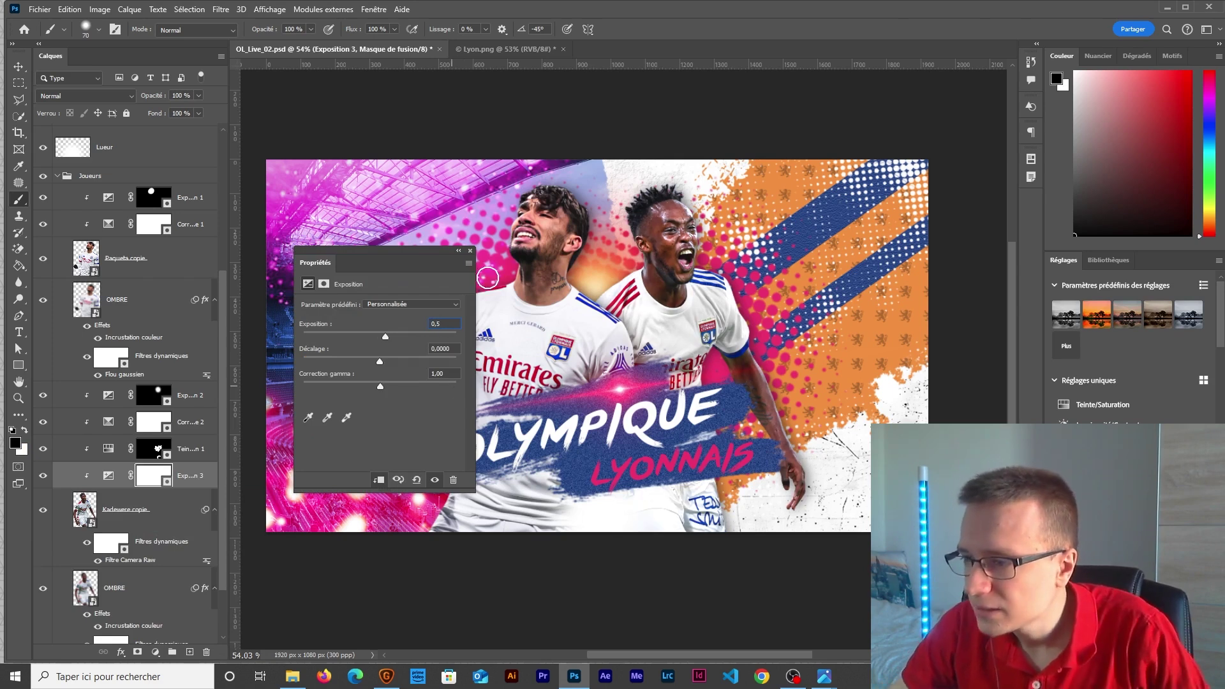
{"action": "left_click", "coordinate": [471, 250]}
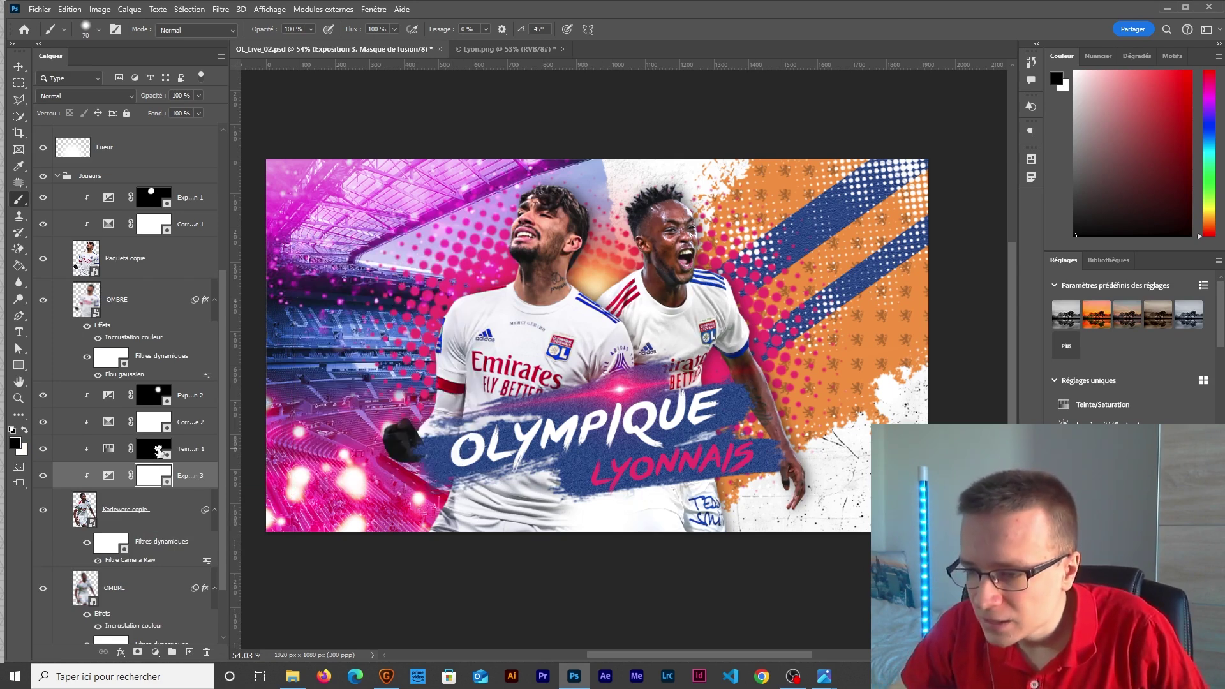
- Copy the Hue/Saturation mask onto the new Exposure adjustment, replacing its mask, and compare Kadewere's shirt with and without the exposure
{"action": "left_click", "coordinate": [159, 452]}
{"action": "left_click_drag", "start_coordinate": [159, 452], "coordinate": [153, 475]}
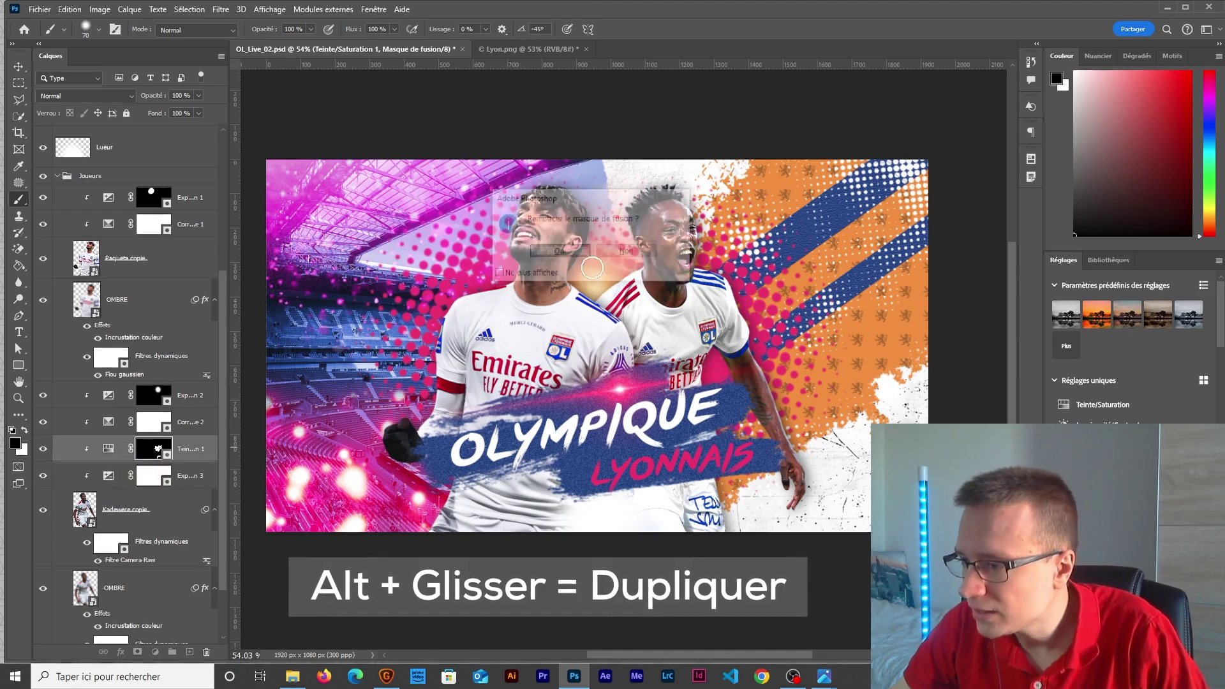
{"action": "key", "text": "Return"}
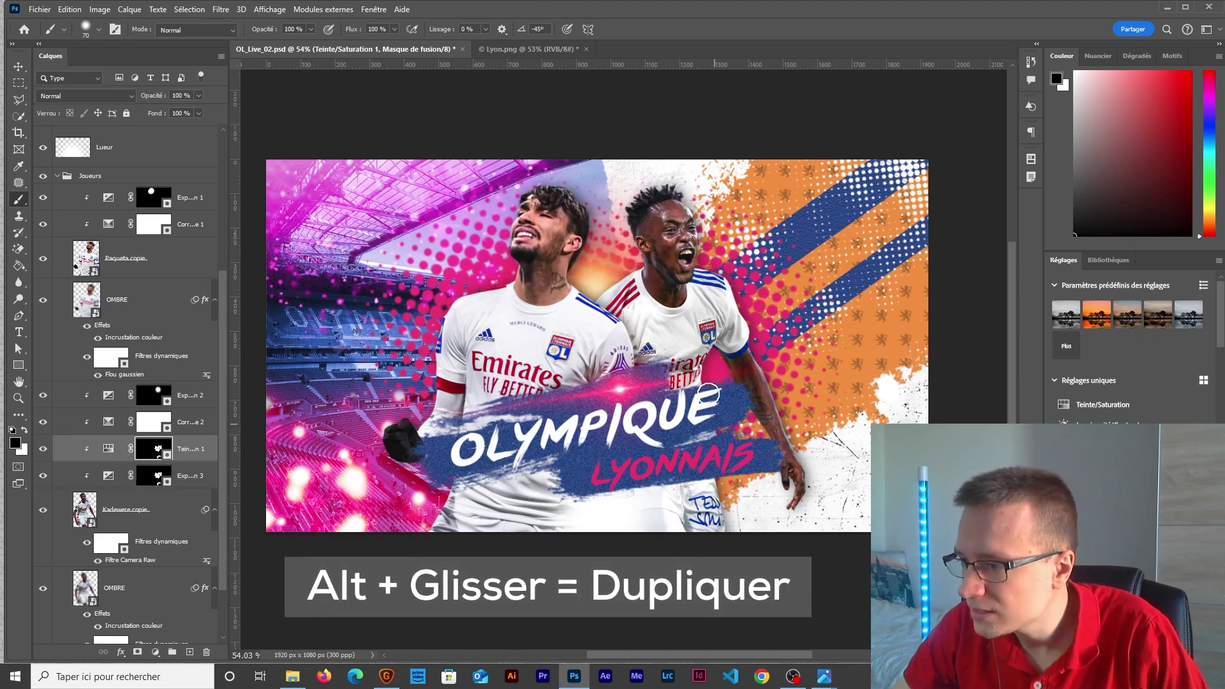
{"action": "left_click", "coordinate": [42, 476]}
{"action": "left_click", "coordinate": [43, 476]}
{"action": "left_click", "coordinate": [43, 476]}
{"action": "left_click", "coordinate": [43, 476]}
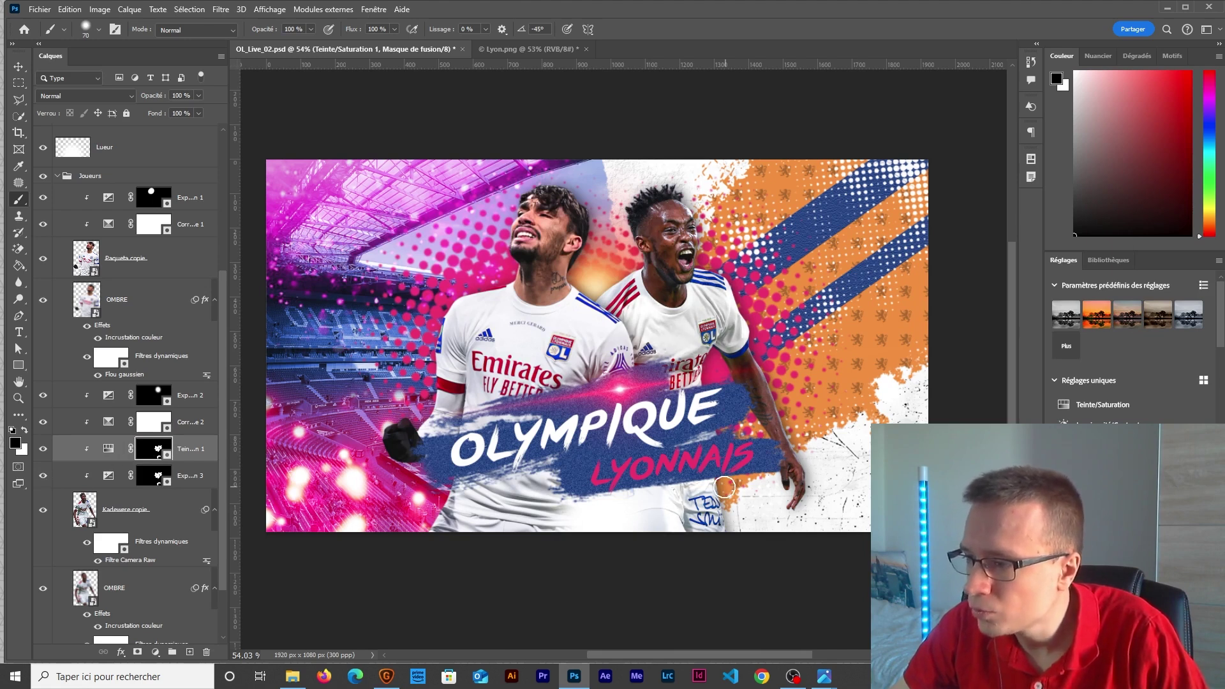
- Brush white on the Hue/Saturation mask over Kadewere's shoulder beside the red stripes and recheck the exposure's effect
{"action": "scroll", "coordinate": [614, 348], "scroll_direction": "up", "scroll_amount": 5}
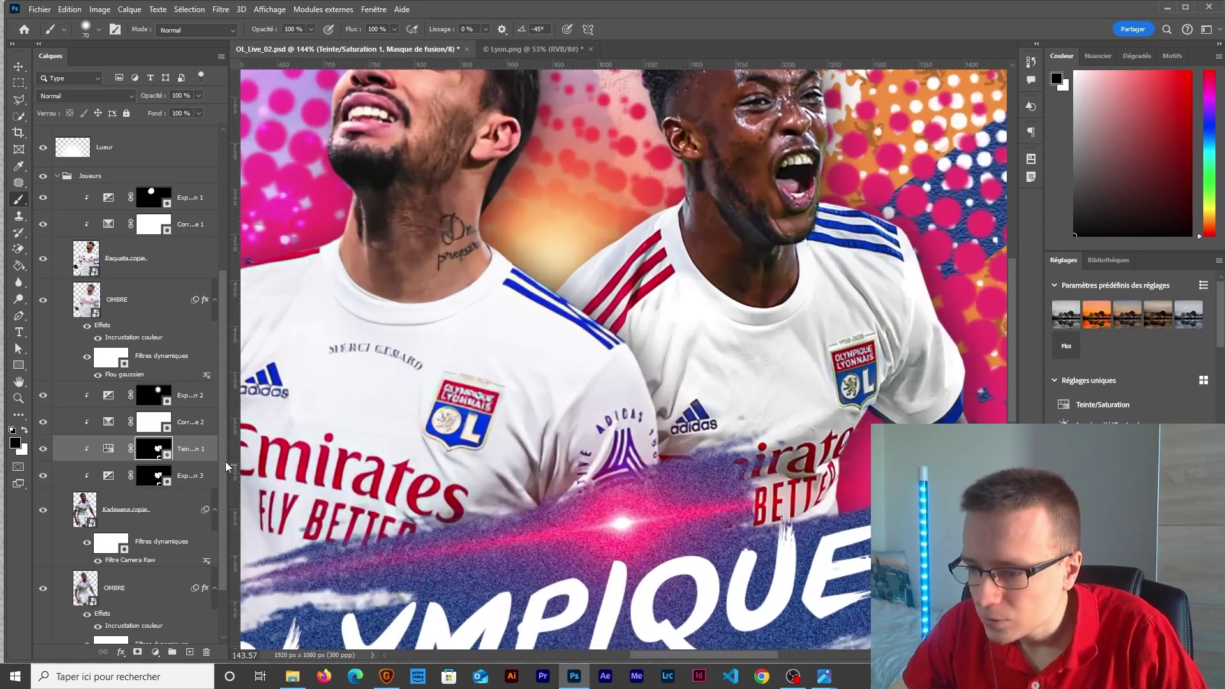
{"action": "key", "text": "x"}
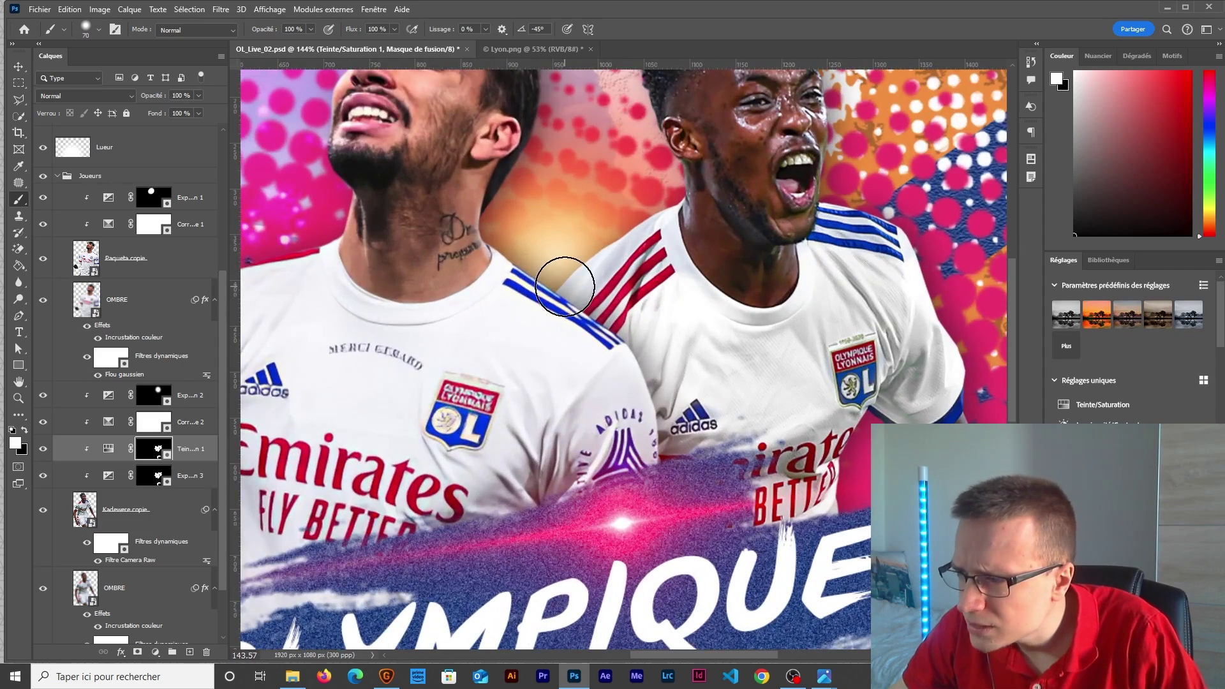
{"action": "scroll", "coordinate": [582, 384], "scroll_direction": "down", "scroll_amount": 4}
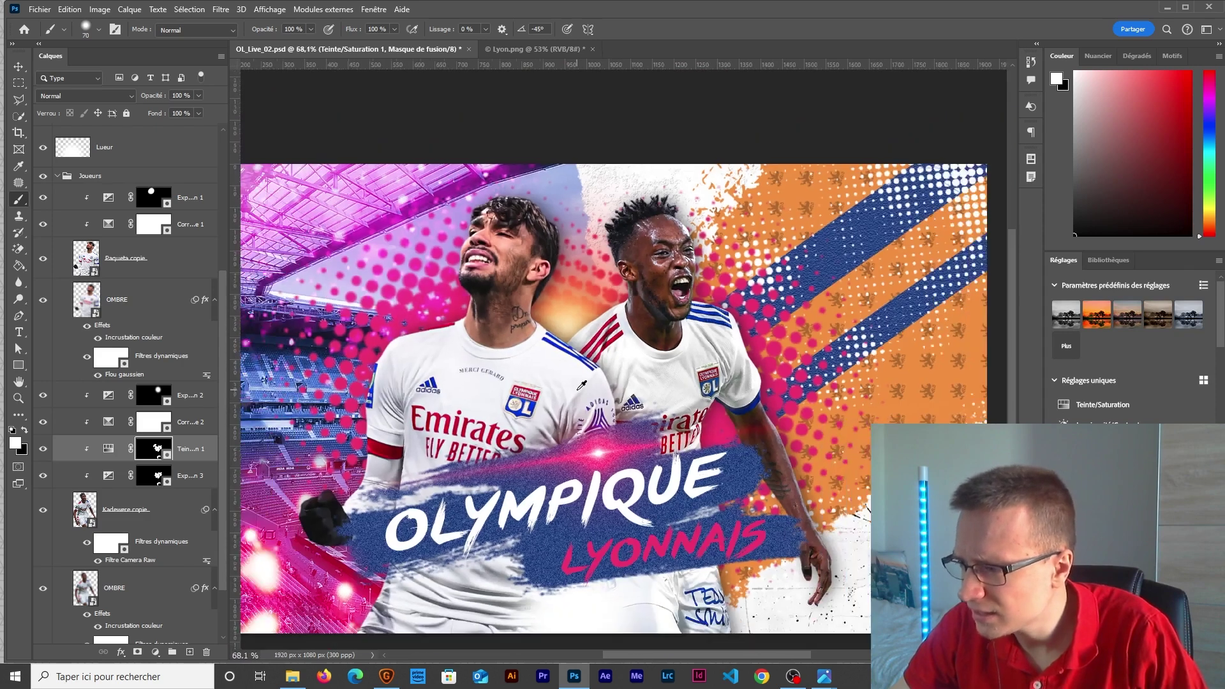
{"action": "scroll", "coordinate": [582, 385], "scroll_direction": "down", "scroll_amount": 2}
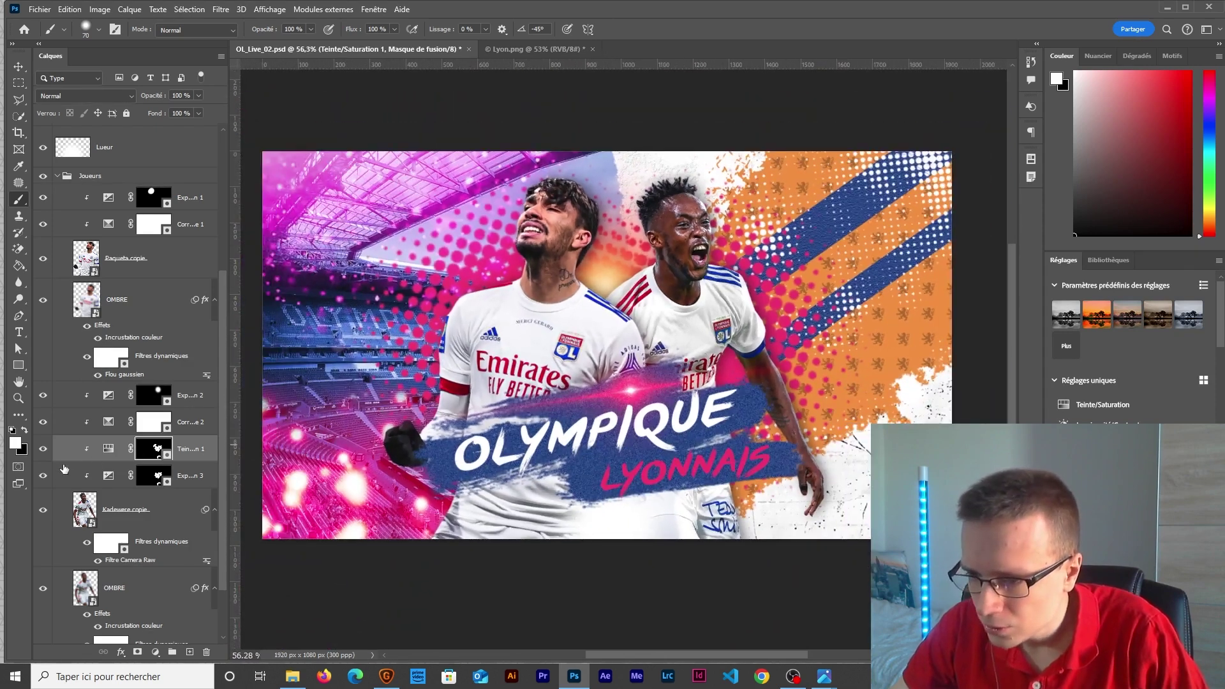
{"action": "left_click", "coordinate": [42, 476]}
{"action": "left_click", "coordinate": [43, 476]}
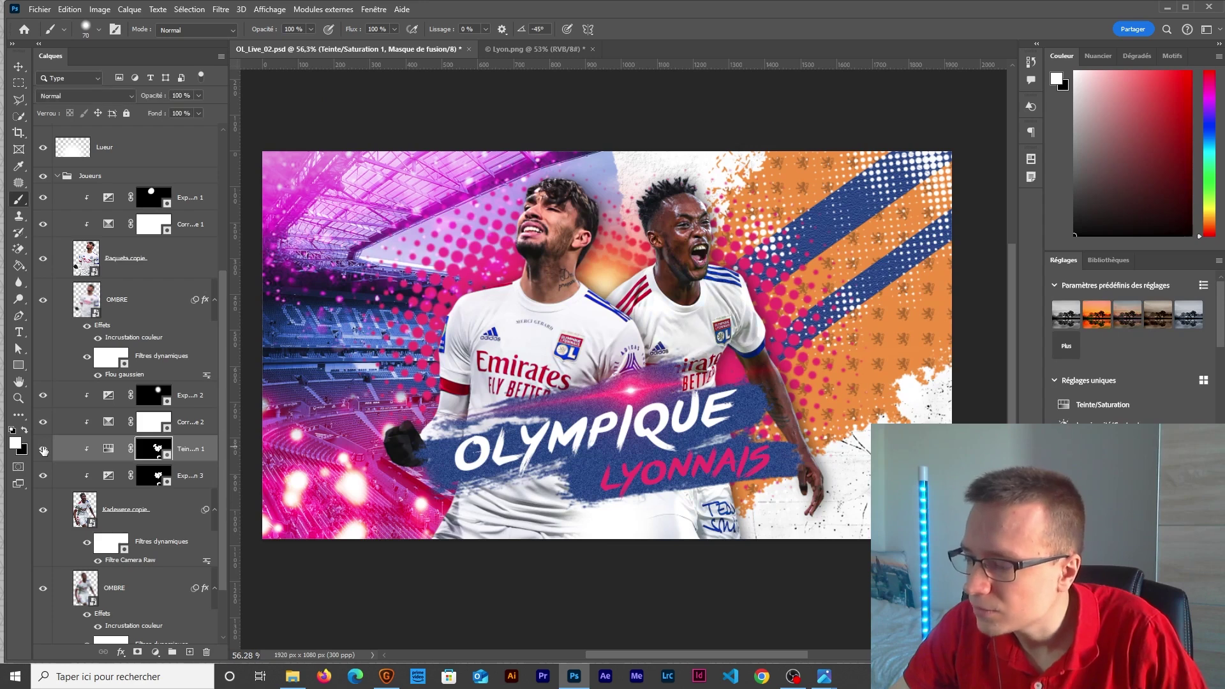
{"action": "left_click", "coordinate": [43, 476]}
{"action": "left_click", "coordinate": [43, 477]}
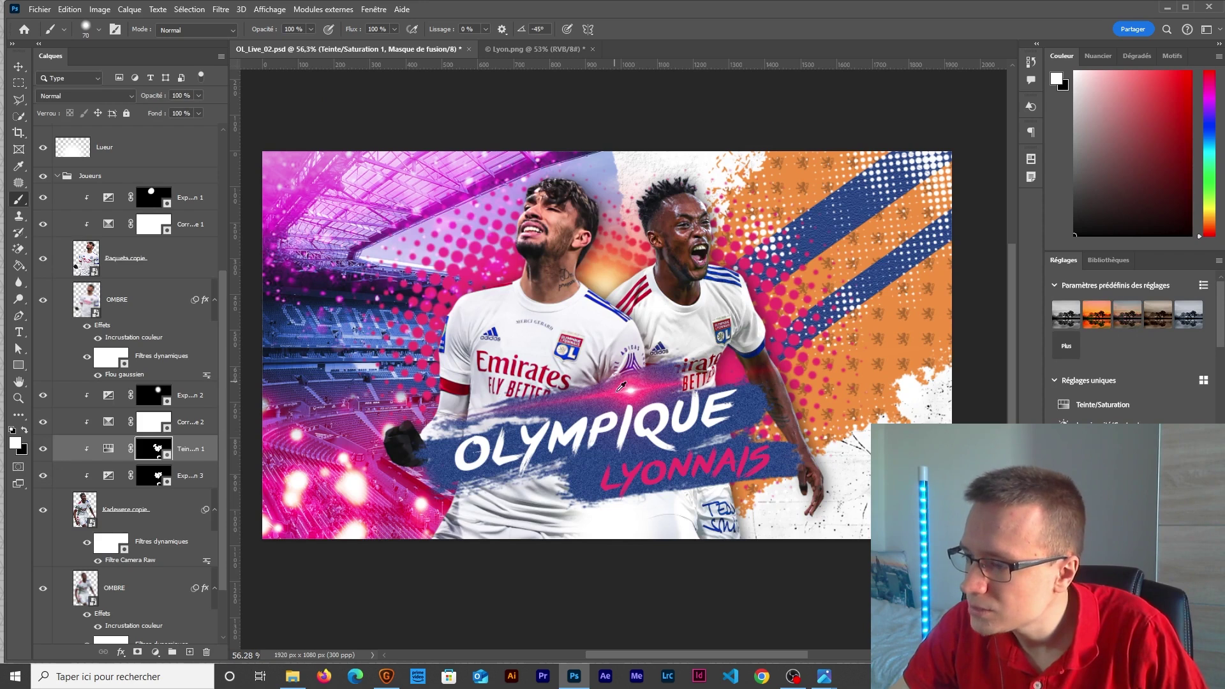
- Collapse the Joueurs and Ruban groups and compare the poster with and without the Lueur layer
{"action": "key", "text": "ctrl+0"}
{"action": "left_click", "coordinate": [58, 175]}
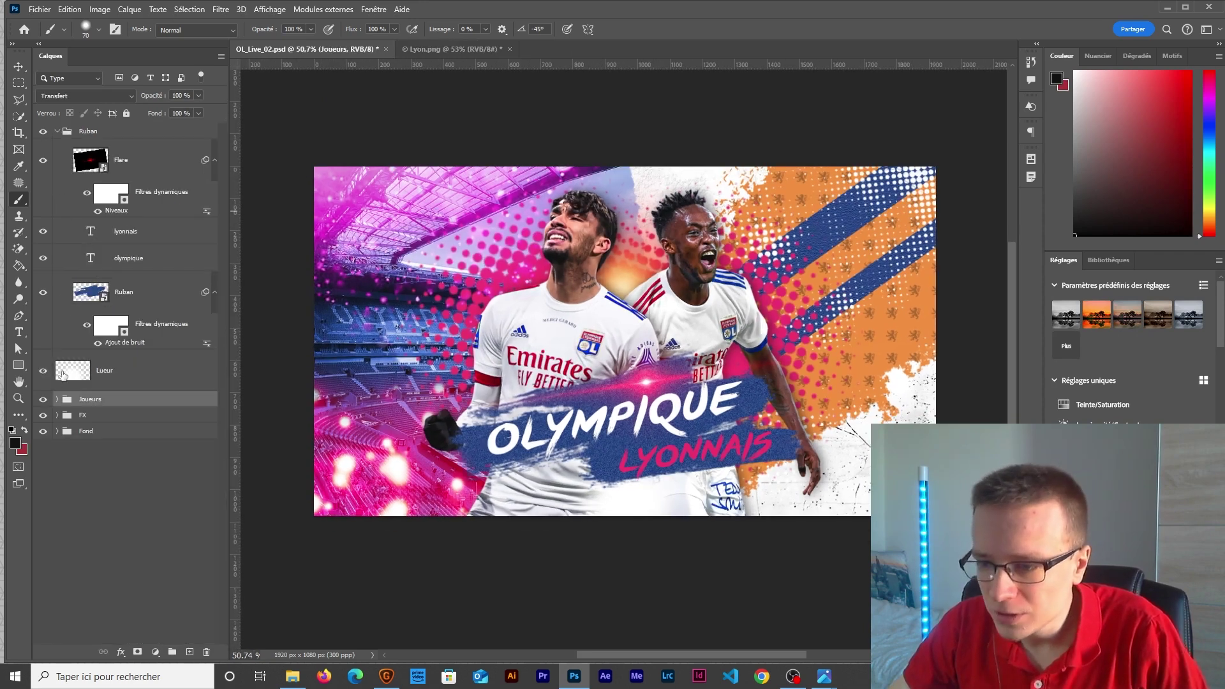
{"action": "left_click", "coordinate": [57, 131]}
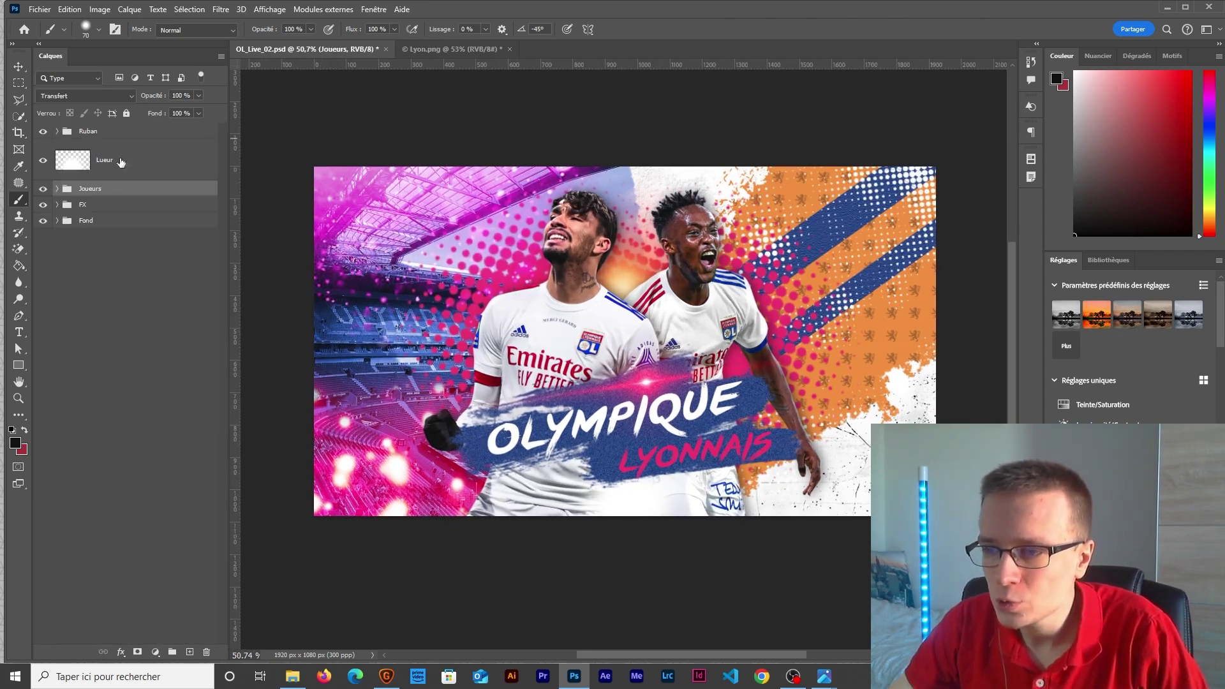
{"action": "left_click", "coordinate": [93, 135]}
{"action": "left_click", "coordinate": [43, 161]}
{"action": "left_click", "coordinate": [43, 161]}
{"action": "left_click", "coordinate": [44, 161]}
{"action": "left_click", "coordinate": [43, 161]}
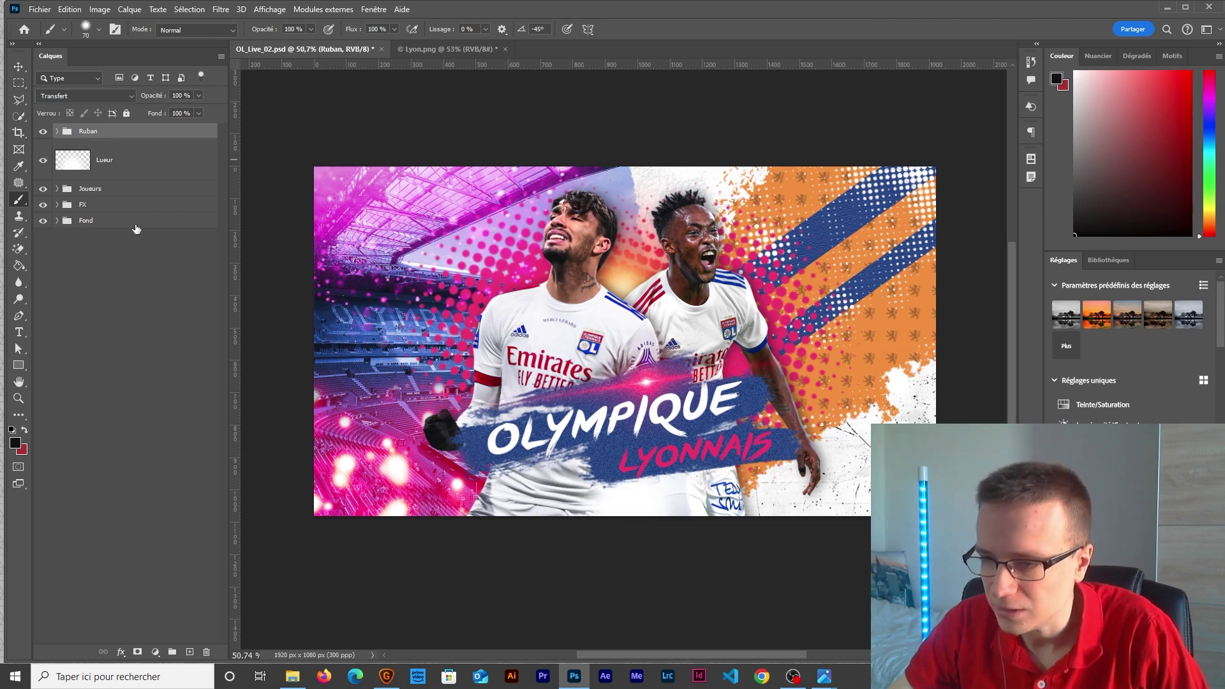
- Convert all layers and groups, from Fond up to Ruban, into one smart object named Montage
{"action": "left_click", "coordinate": [93, 222]}
{"action": "left_click", "coordinate": [116, 134], "text": "shift"}
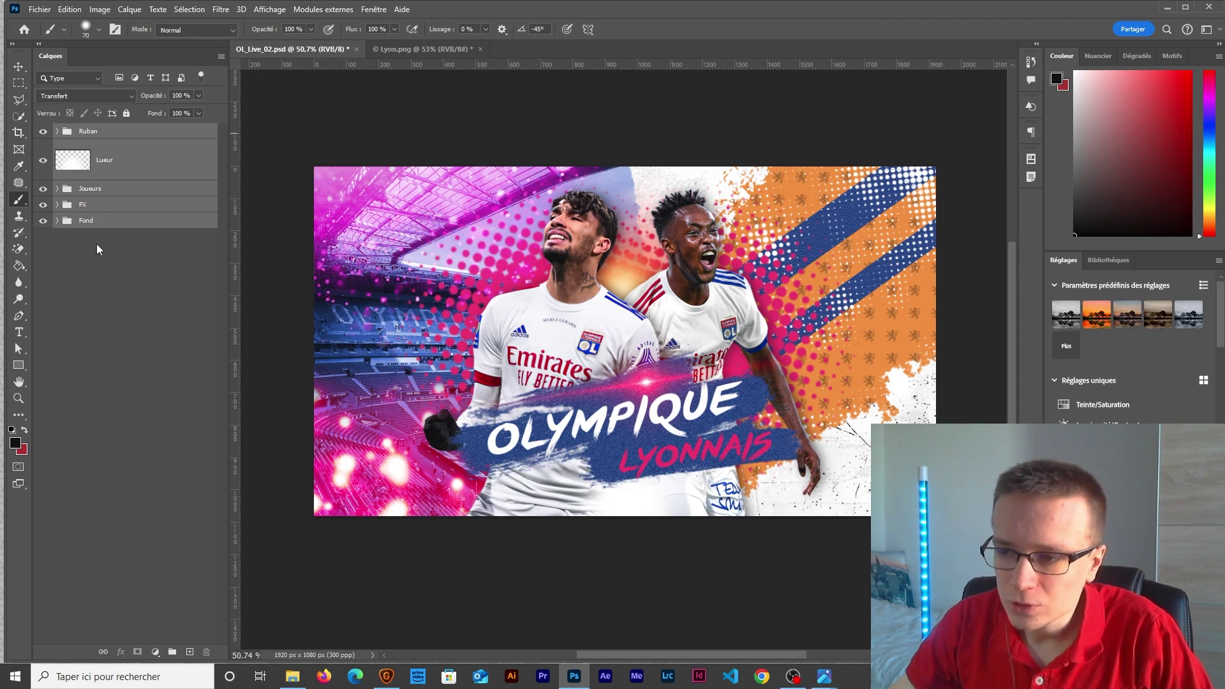
{"action": "right_click", "coordinate": [131, 164]}
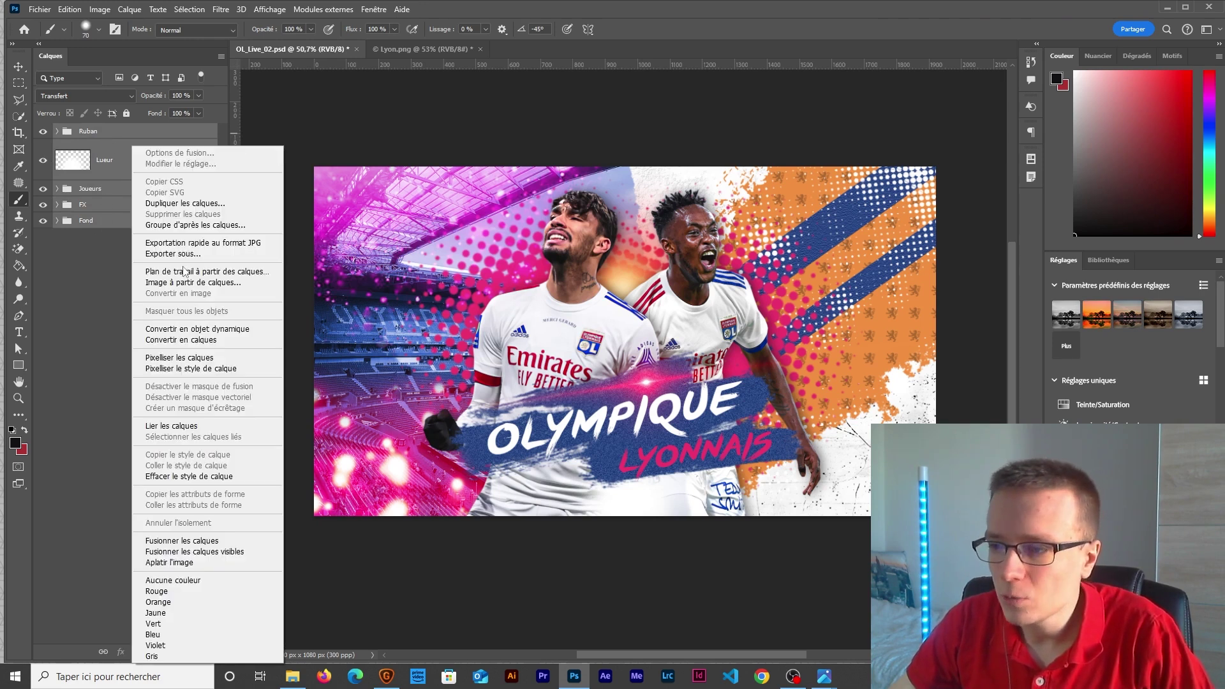
{"action": "left_click", "coordinate": [185, 332]}
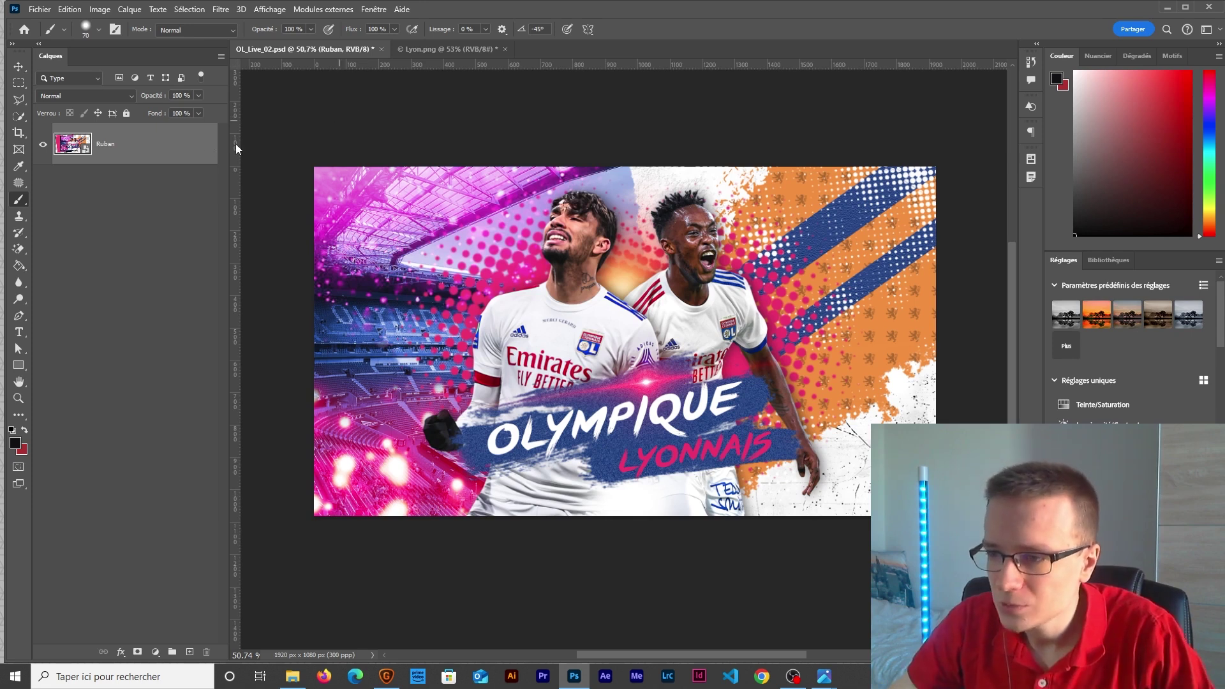
{"action": "type", "text": "Montage"}
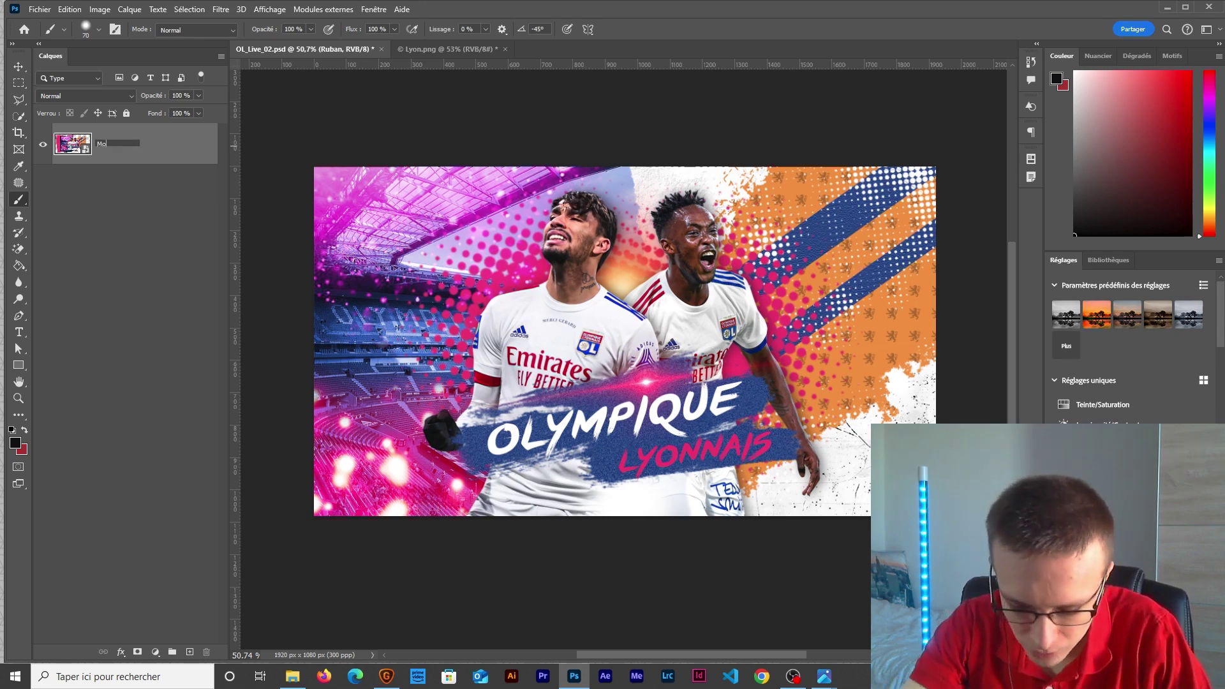
{"action": "key", "text": "Return"}
- Open the Montage smart object's contents and crop away the overflow around the poster, leaving about 1974 x 1080 px
{"action": "double_click", "coordinate": [72, 144]}
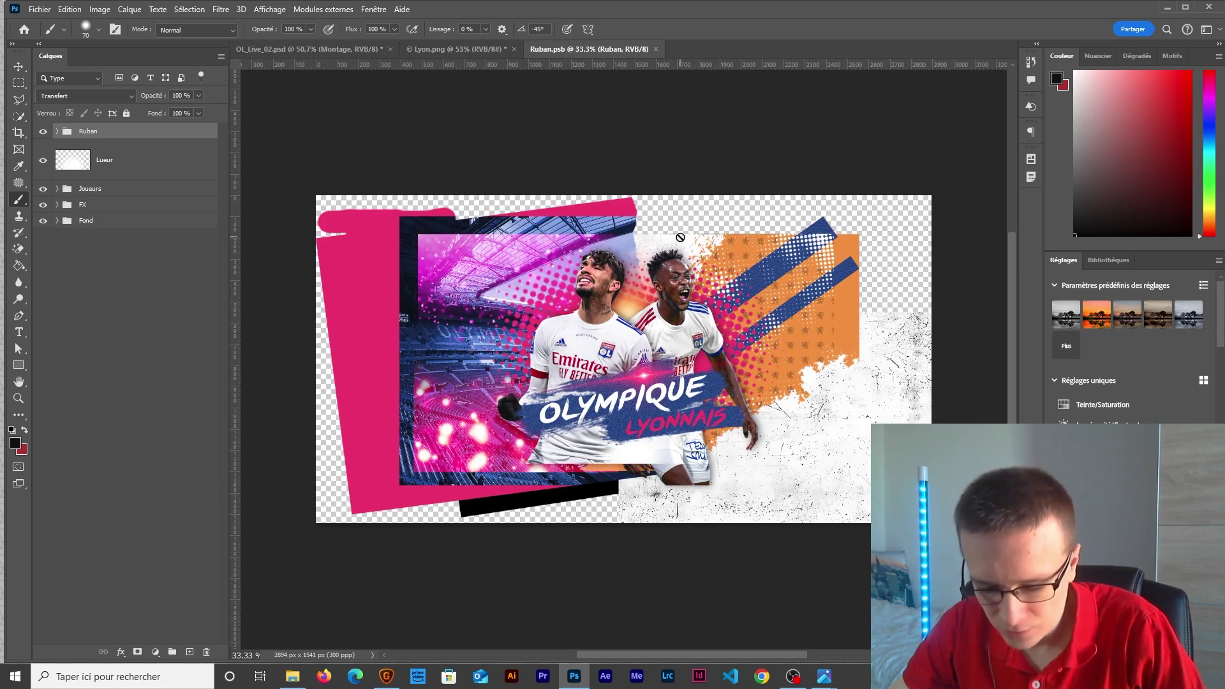
{"action": "key", "text": "c"}
{"action": "left_click_drag", "start_coordinate": [624, 523], "coordinate": [638, 499]}
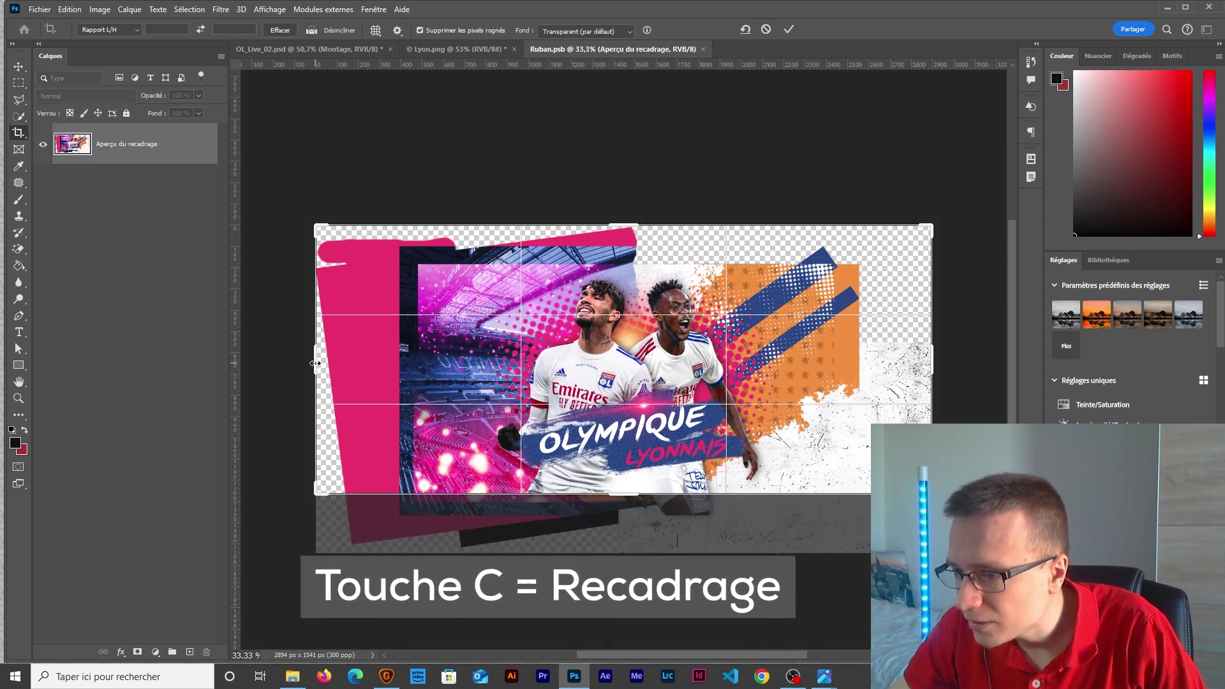
{"action": "left_click_drag", "start_coordinate": [315, 363], "coordinate": [417, 363]}
{"action": "left_click_drag", "start_coordinate": [630, 225], "coordinate": [631, 264]}
{"action": "left_click_drag", "start_coordinate": [887, 368], "coordinate": [791, 363]}
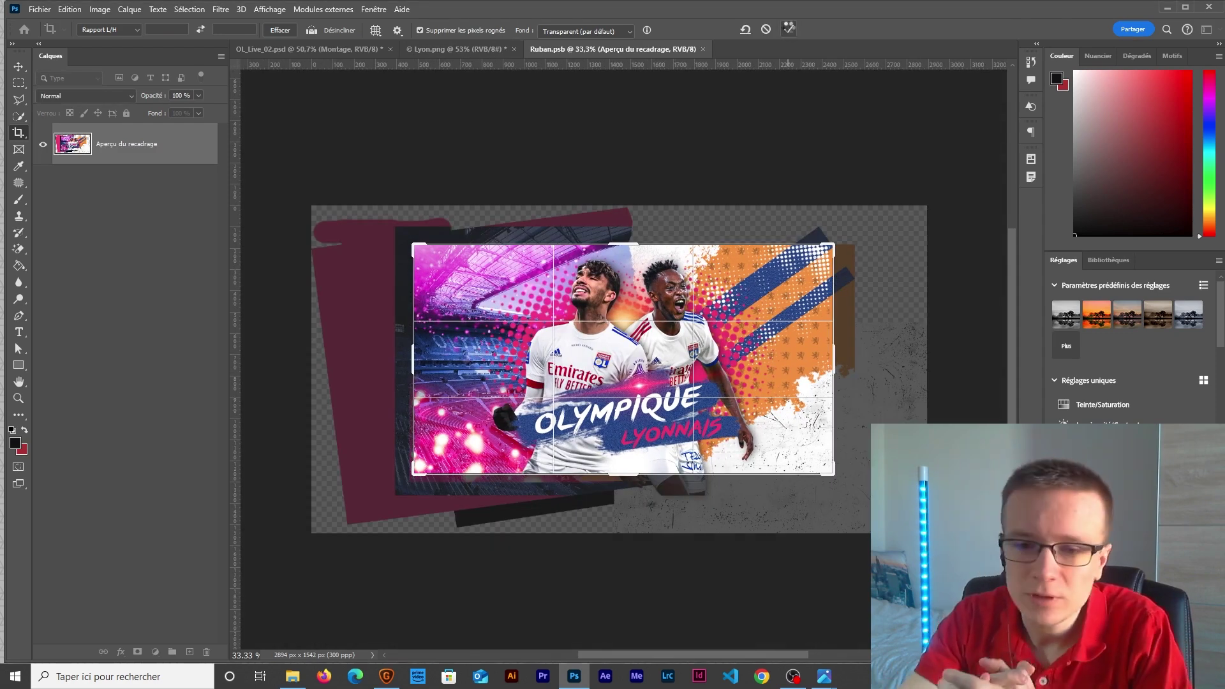
{"action": "left_click", "coordinate": [789, 28]}
- Save and close the cropped smart object contents and return to the OL_Live_02.psd poster
{"action": "key", "text": "ctrl+s"}
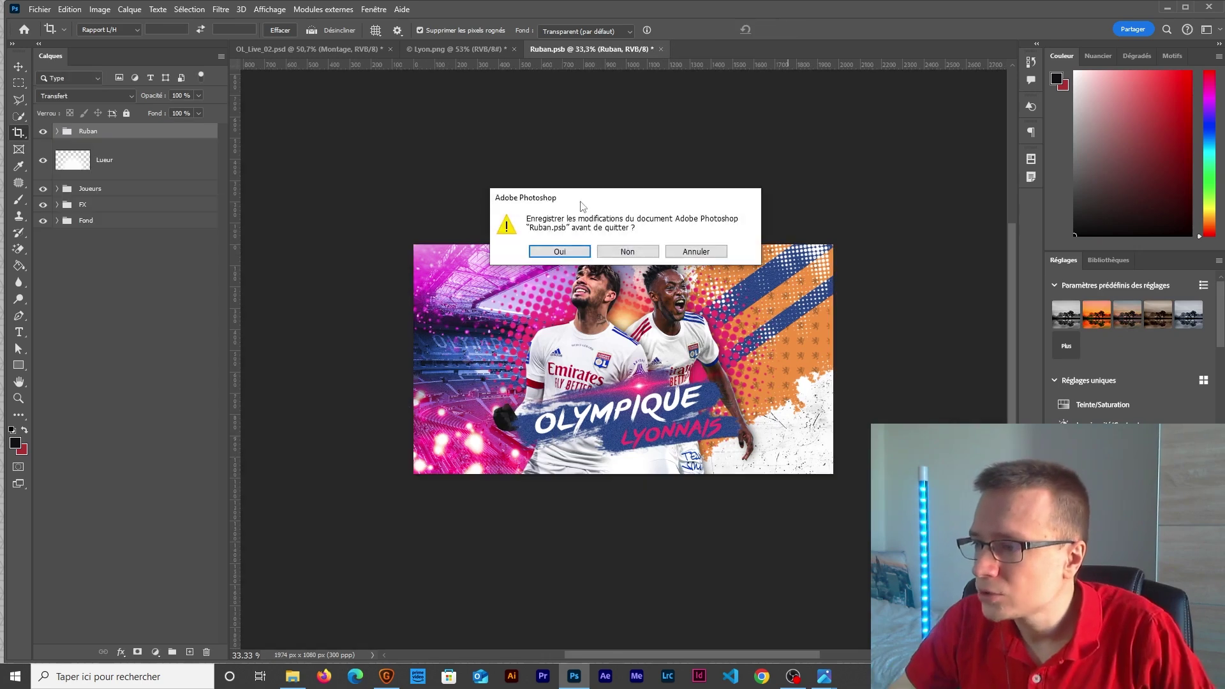
{"action": "left_click", "coordinate": [559, 249]}
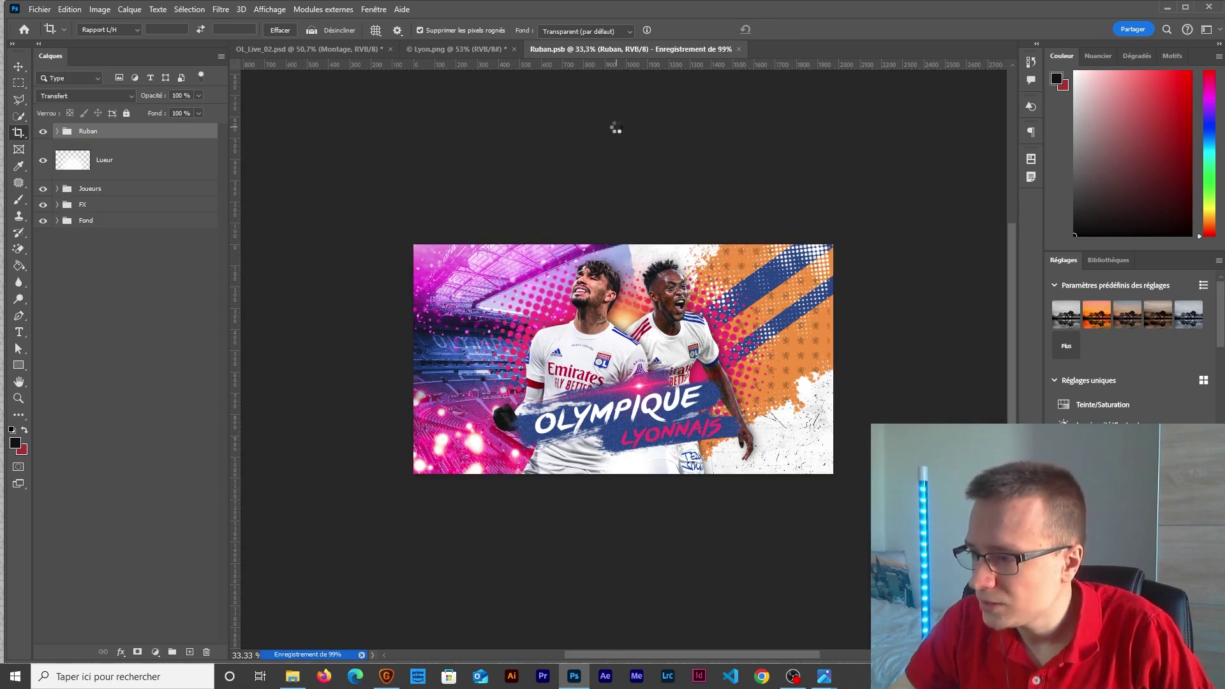
{"action": "key", "text": "ctrl+w"}
{"action": "key", "text": "Return"}
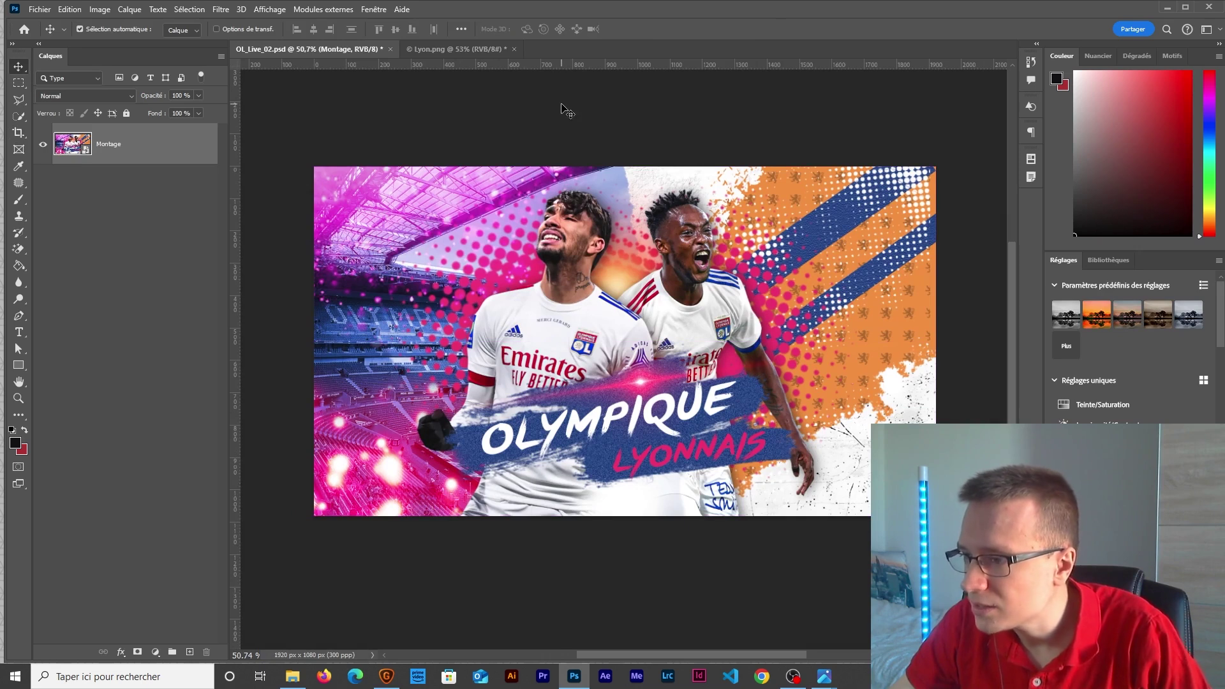
{"action": "key", "text": "v"}
{"action": "key", "text": "ctrl+0"}
{"action": "key", "text": "ctrl+minus"}
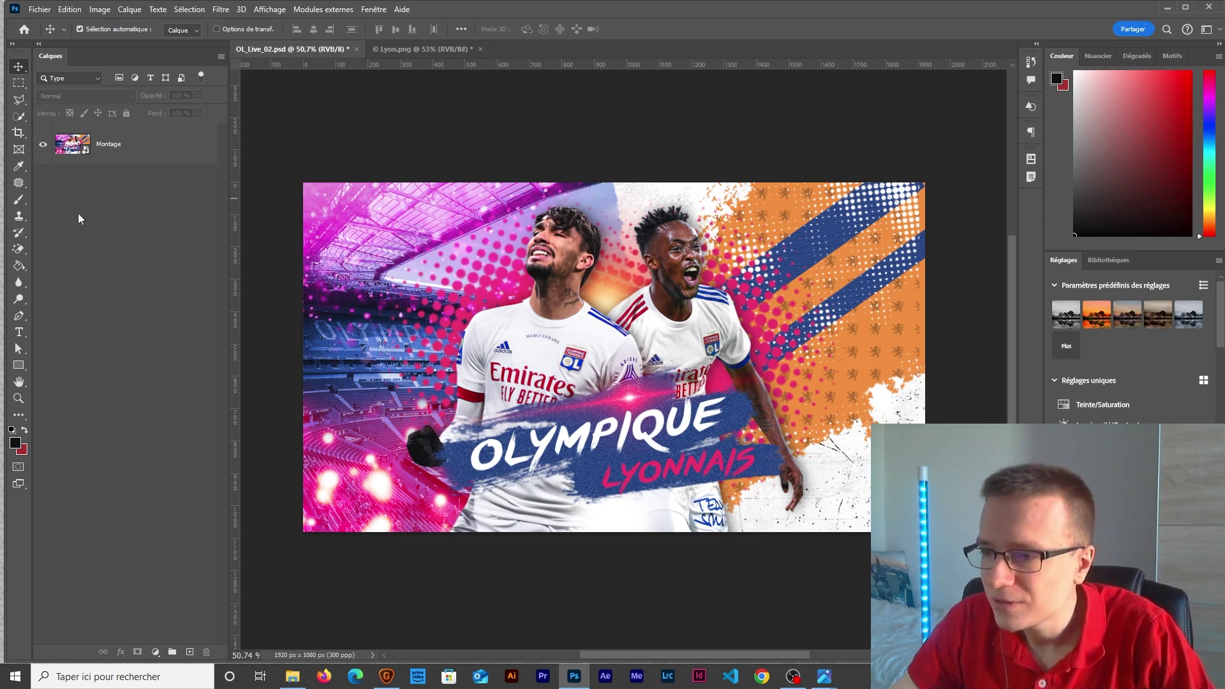
- Add a Hue/Saturation adjustment above the Montage layer with the saturation set to 10
{"action": "left_click", "coordinate": [108, 144]}
{"action": "left_click", "coordinate": [155, 652]}
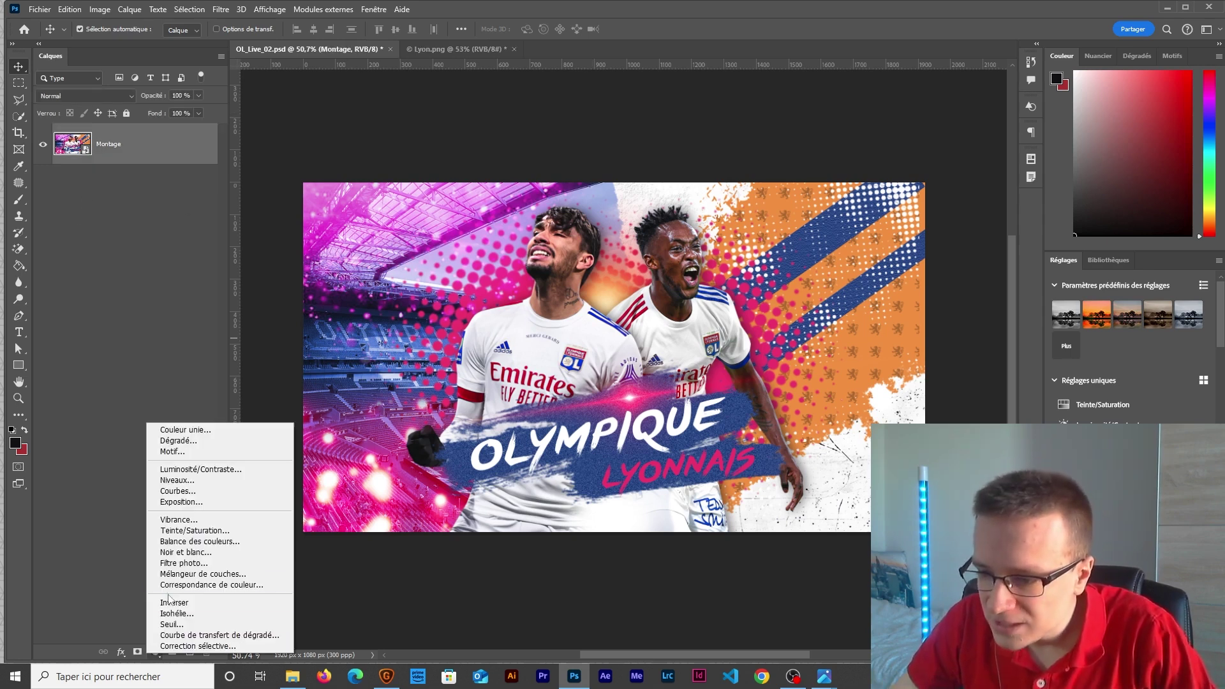
{"action": "left_click", "coordinate": [185, 532]}
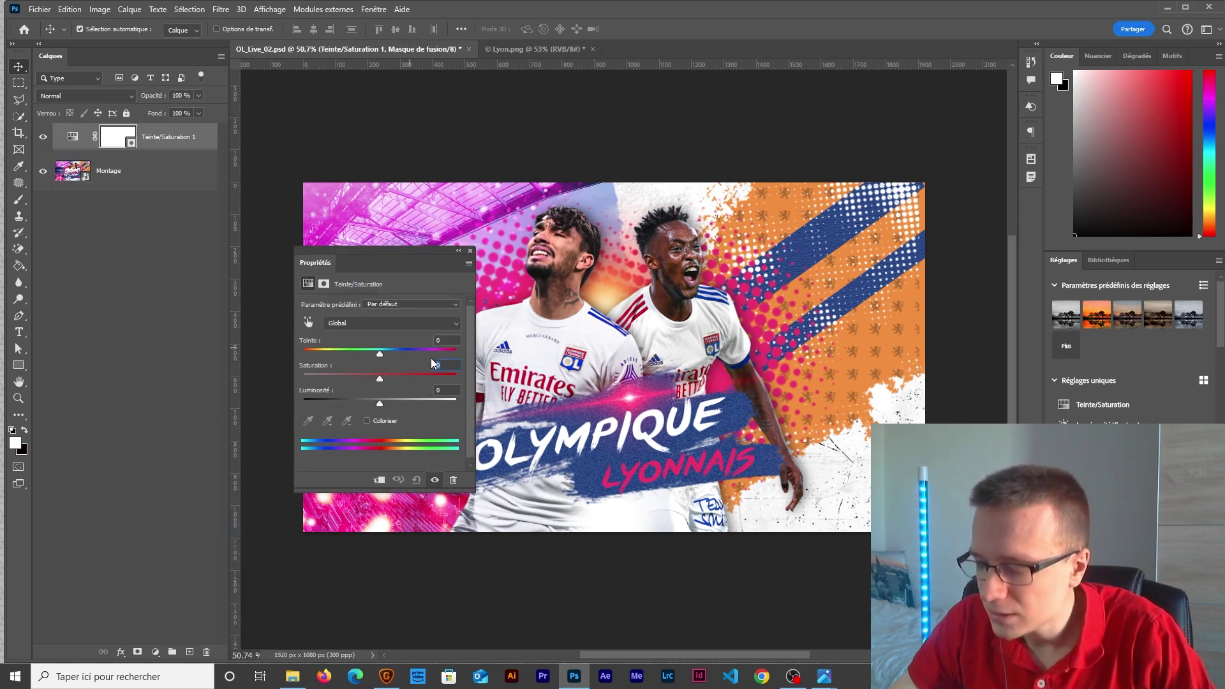
{"action": "type", "text": "10"}
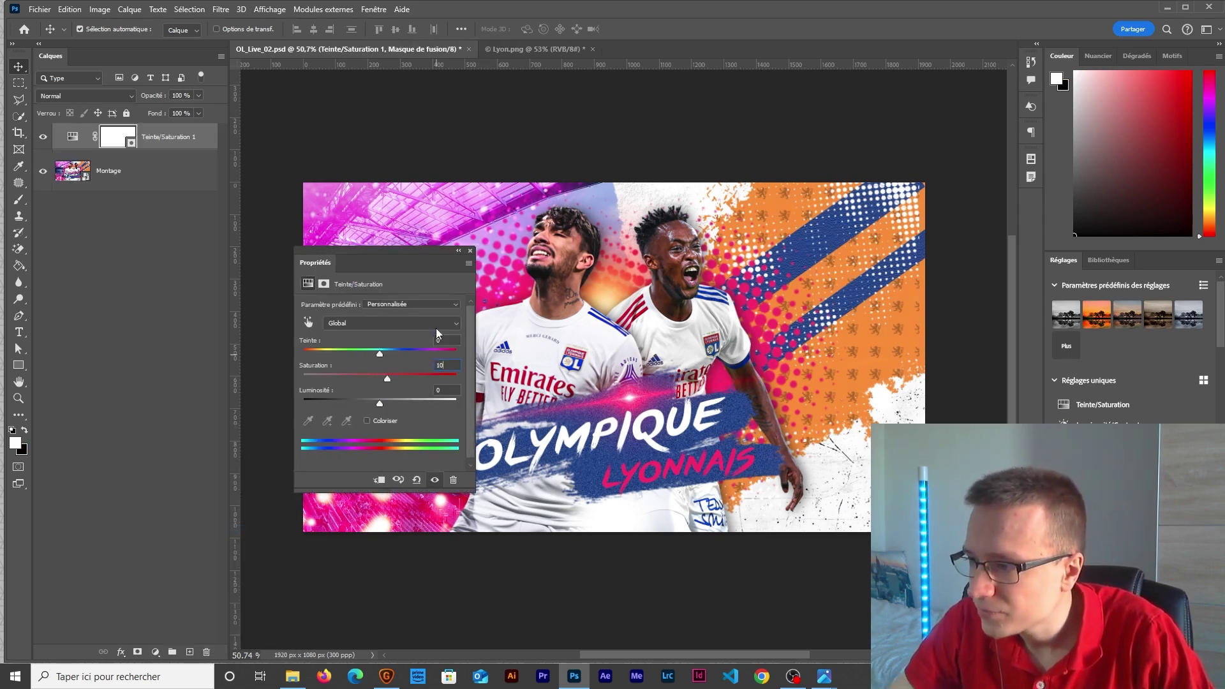
{"action": "left_click", "coordinate": [470, 250]}
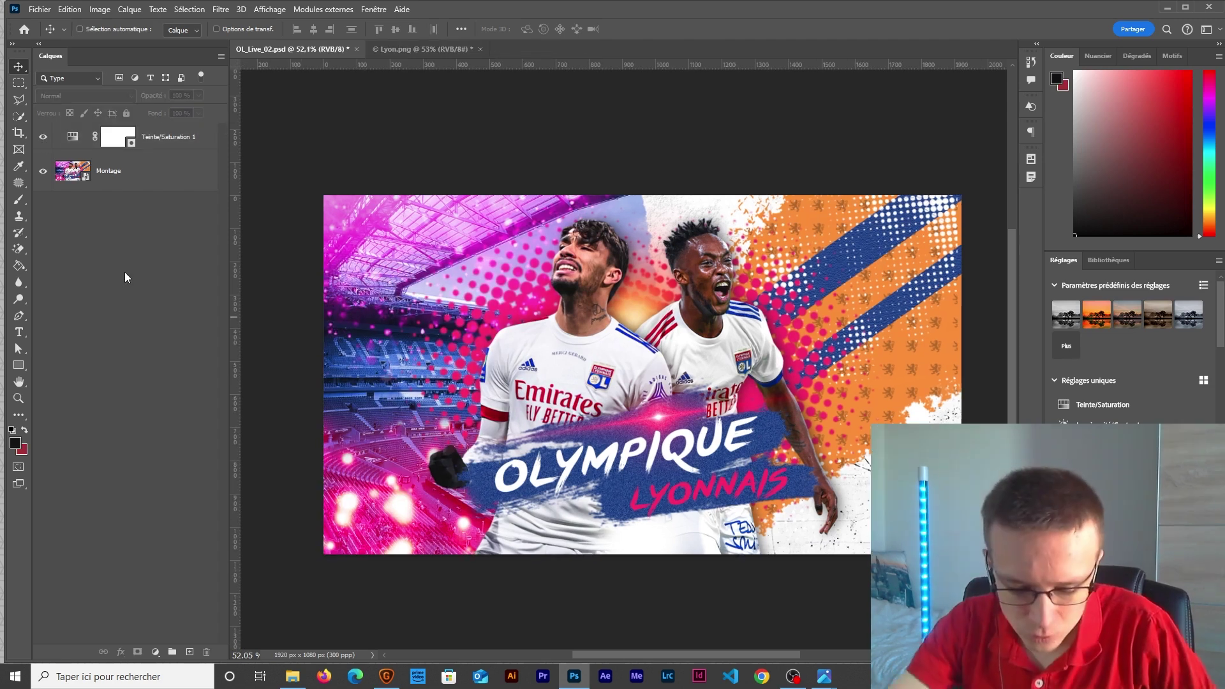
- Stamp all visible layers into a new layer above the adjustment and name it RGB
{"action": "key", "text": "ctrl+alt+shift+e"}
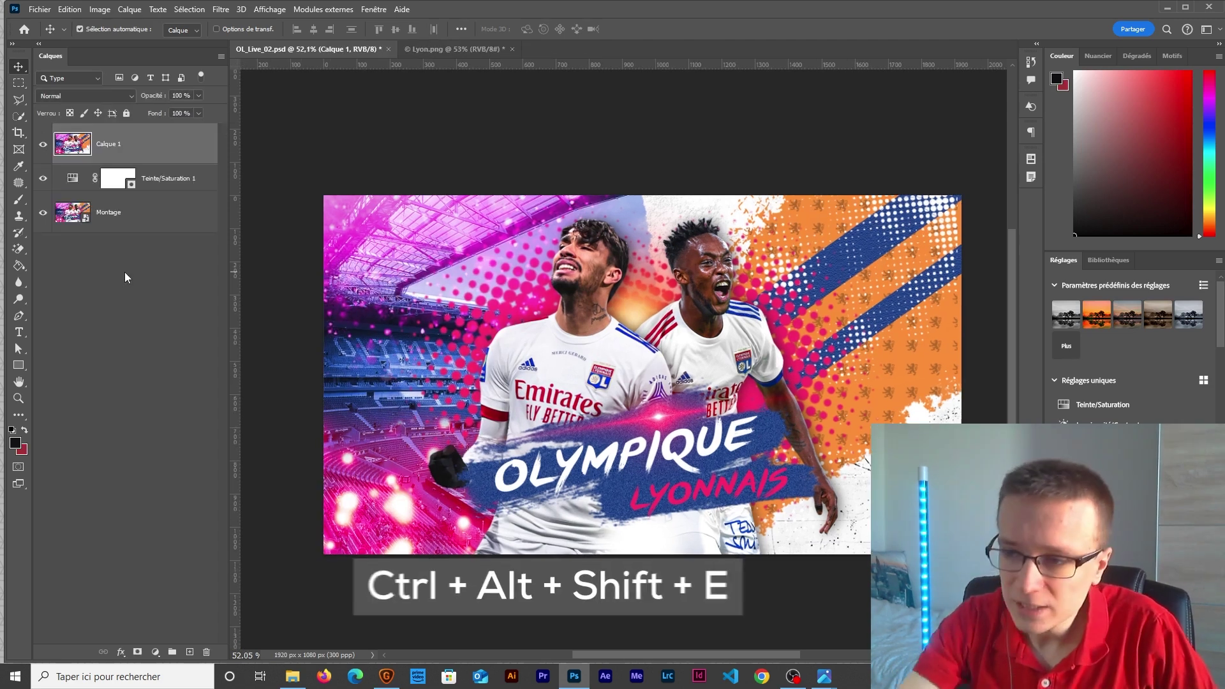
{"action": "double_click", "coordinate": [109, 144]}
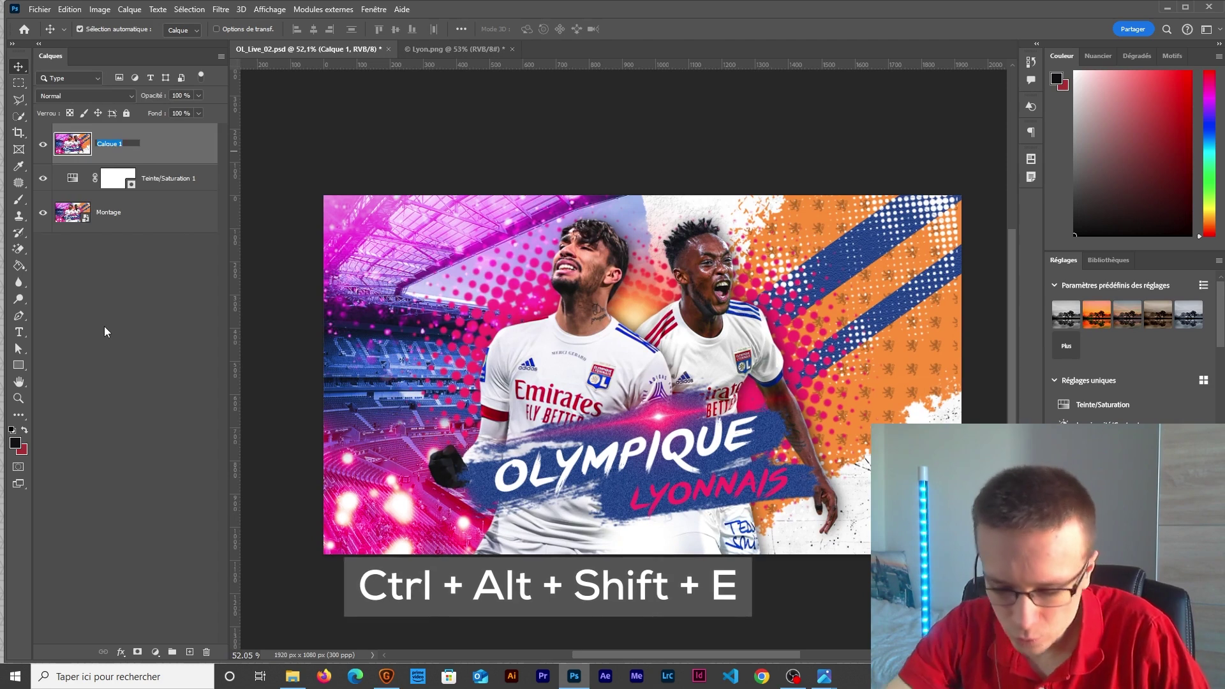
{"action": "type", "text": "RGB"}
{"action": "key", "text": "Return"}
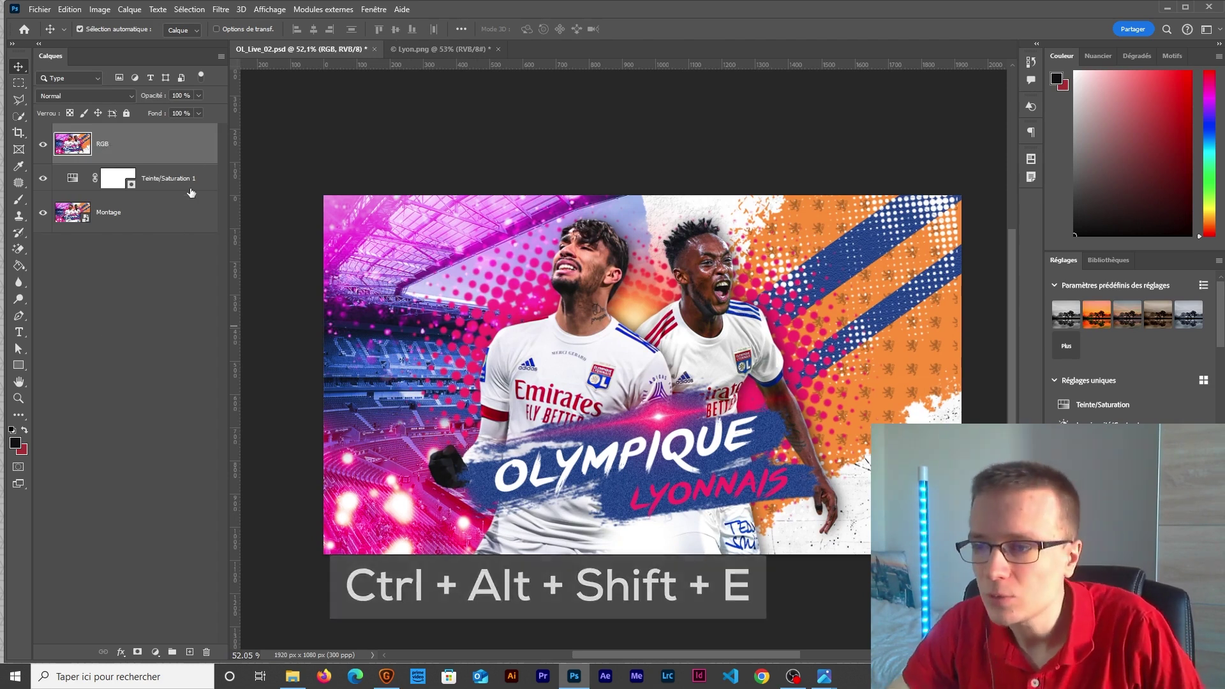
- Convert the RGB layer to a smart object, then open its contents to check them and close them again
{"action": "right_click", "coordinate": [137, 146]}
{"action": "left_click", "coordinate": [205, 329]}
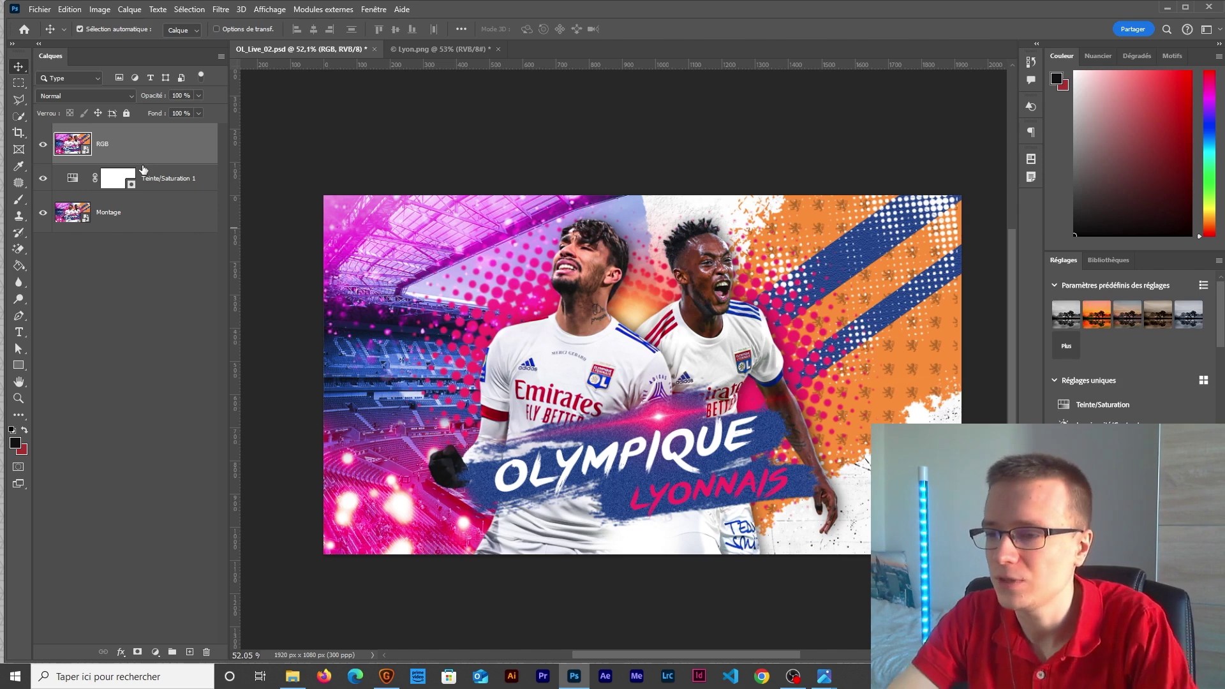
{"action": "double_click", "coordinate": [80, 146]}
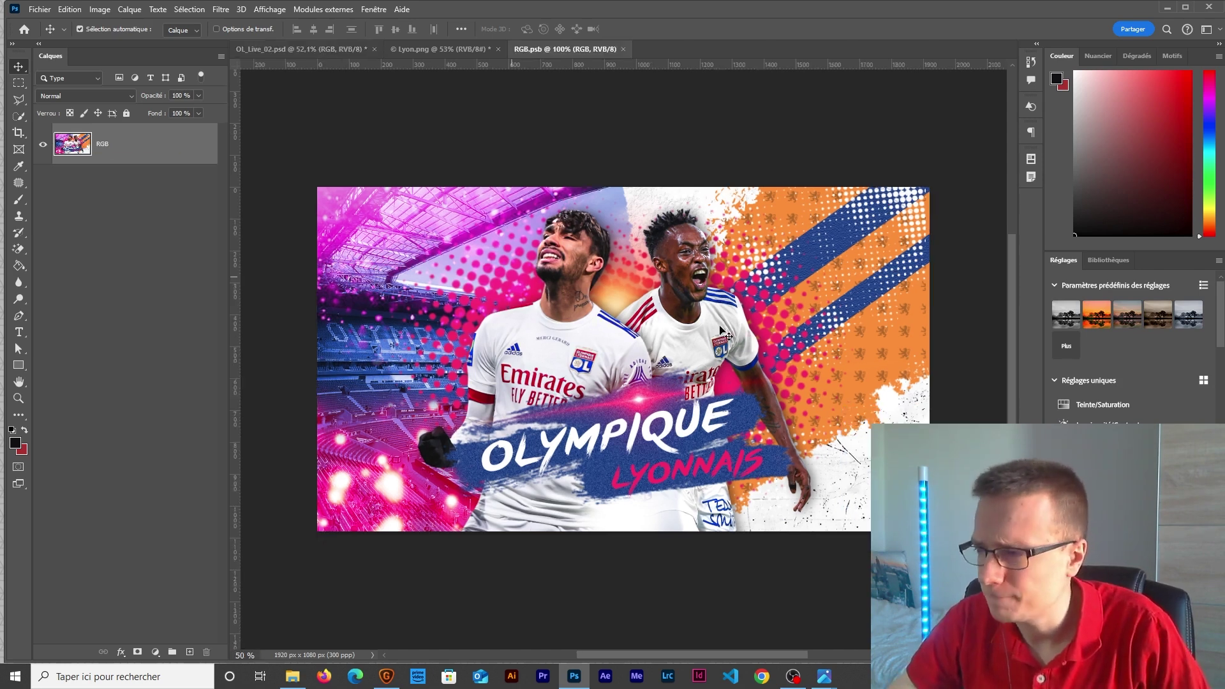
{"action": "left_click", "coordinate": [619, 49]}
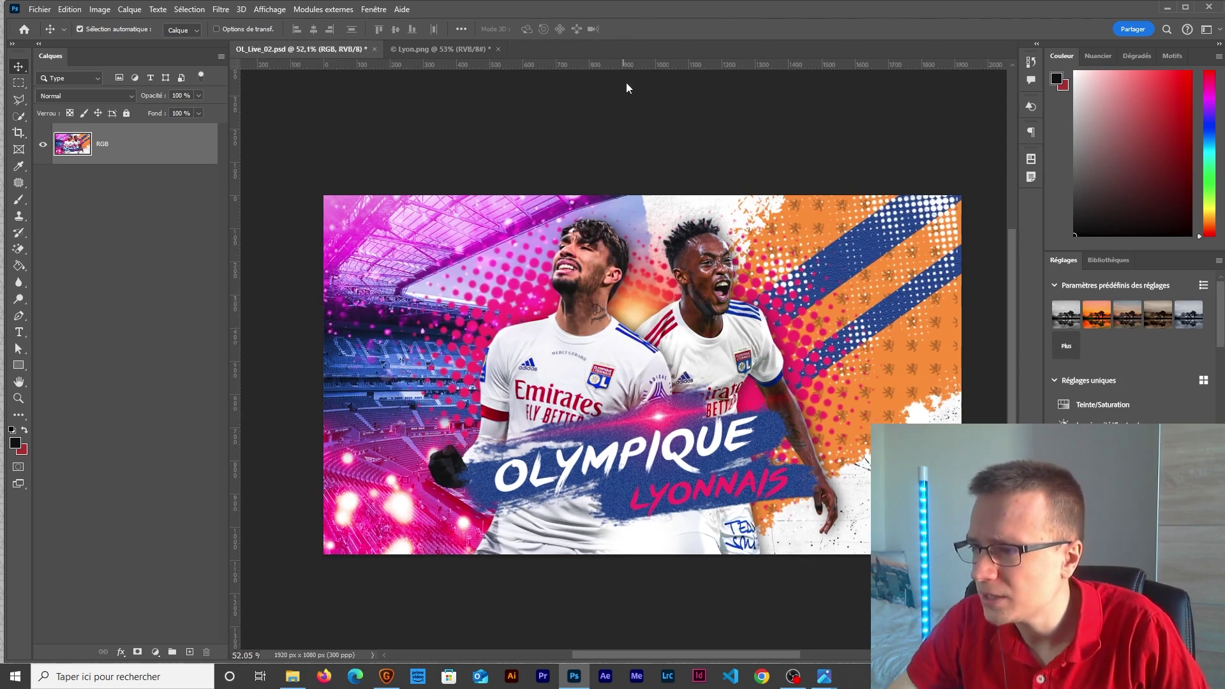
- Exclude the red channel (R) from the RGB layer in its advanced blending options
{"action": "right_click", "coordinate": [123, 146]}
{"action": "left_click", "coordinate": [159, 140]}
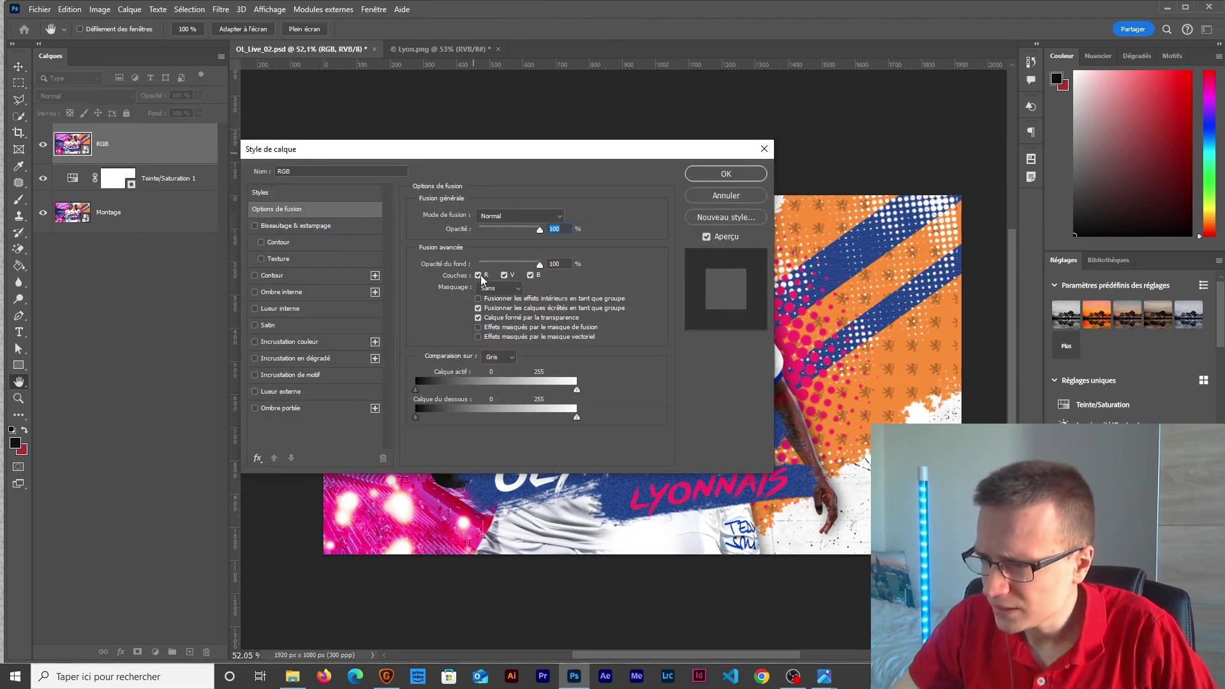
{"action": "left_click", "coordinate": [479, 275]}
{"action": "left_click", "coordinate": [723, 175]}
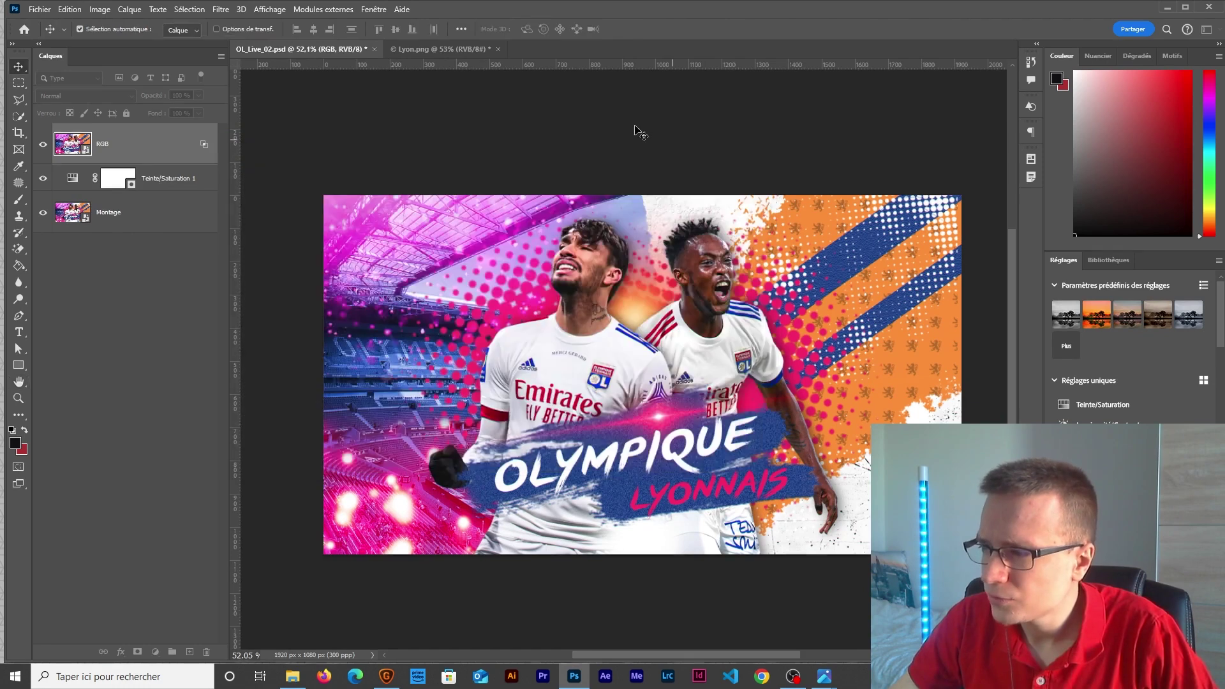
- Shift the RGB layer about 4 px to the right and check the colour fringing with the layer hidden
{"action": "key", "text": "ctrl+t"}
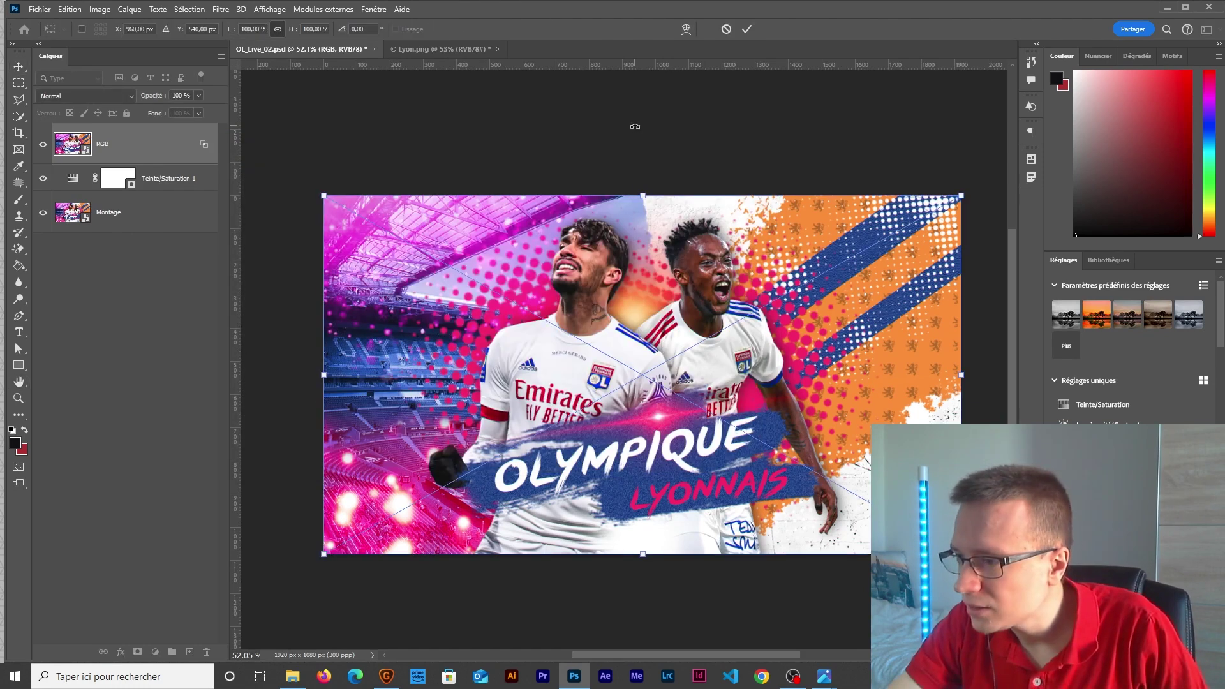
{"action": "key", "text": "Right"}
{"action": "key", "text": "Right"}
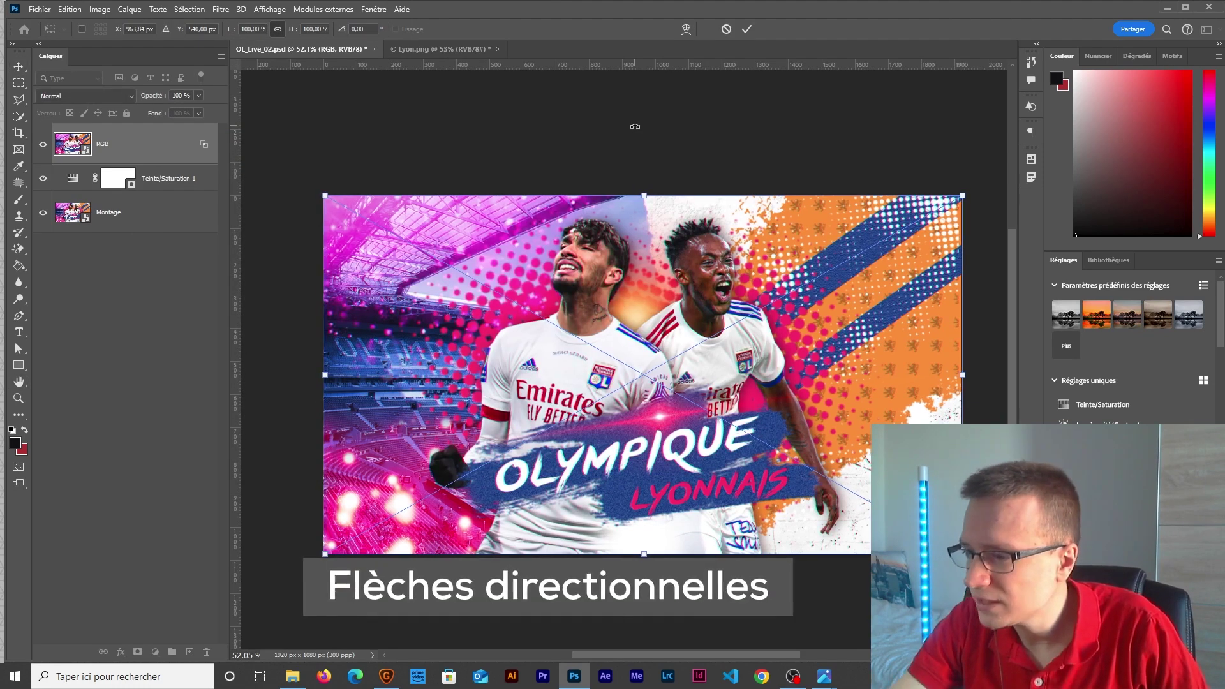
{"action": "key", "text": "Return"}
{"action": "scroll", "coordinate": [600, 298], "scroll_direction": "up", "scroll_amount": 3}
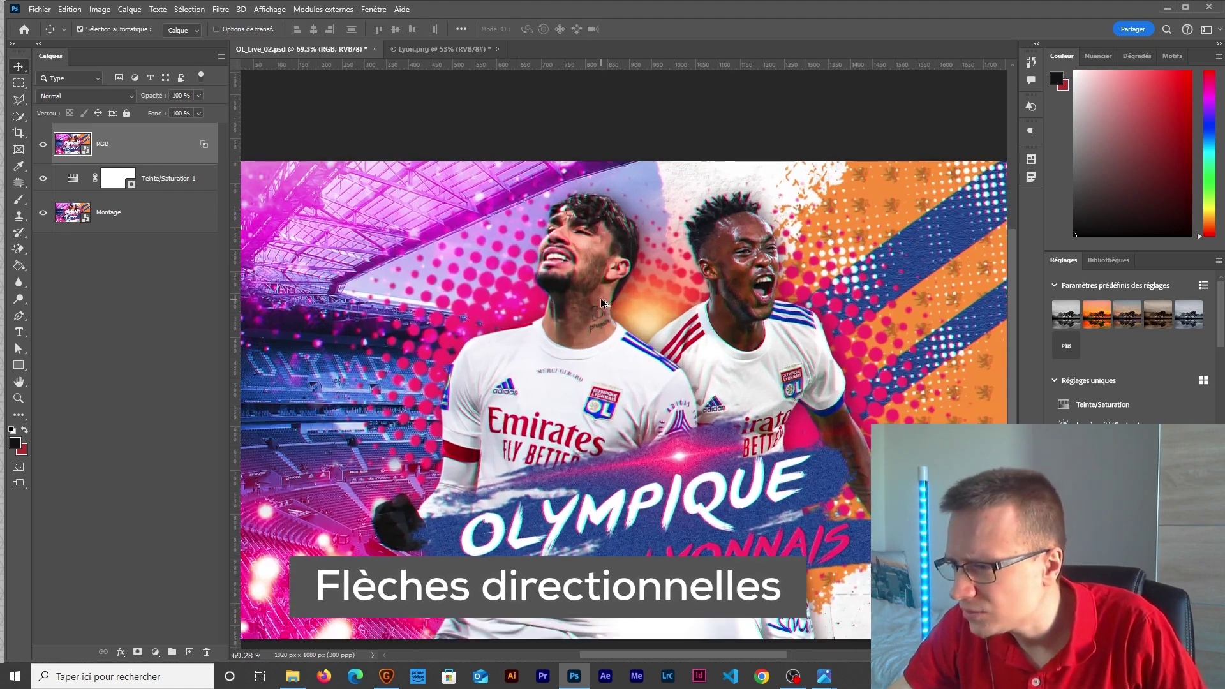
{"action": "scroll", "coordinate": [601, 302], "scroll_direction": "up", "scroll_amount": 4}
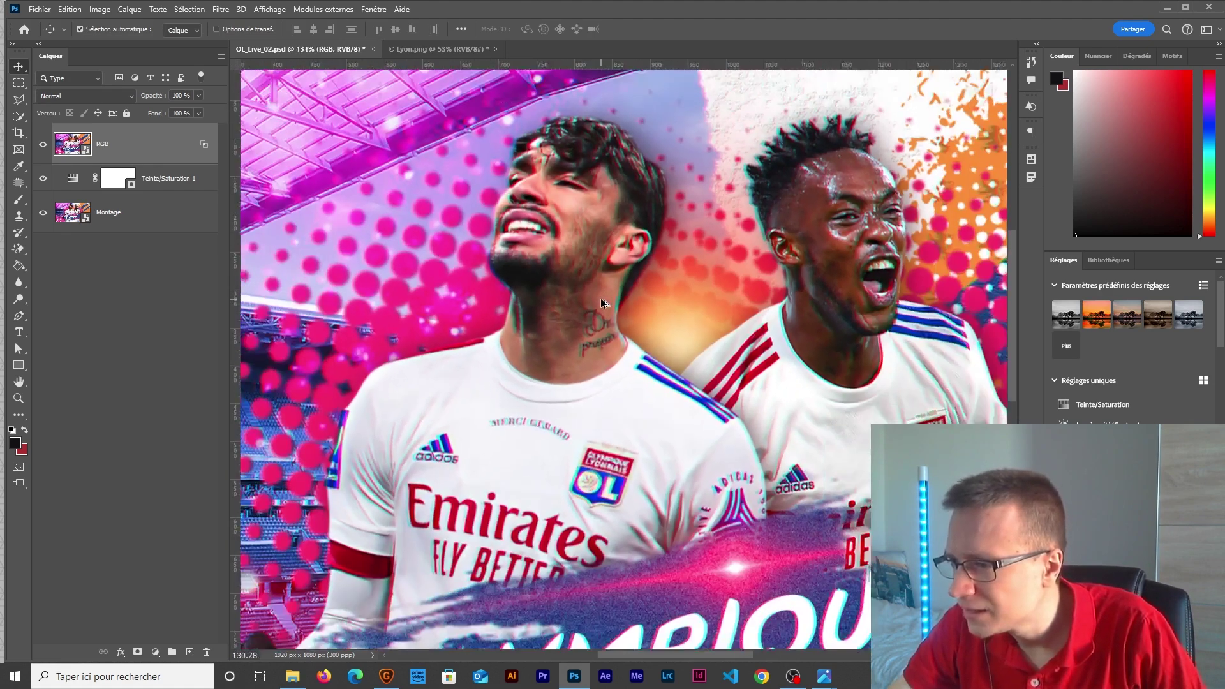
{"action": "scroll", "coordinate": [601, 303], "scroll_direction": "down", "scroll_amount": 2}
{"action": "left_click", "coordinate": [45, 148]}
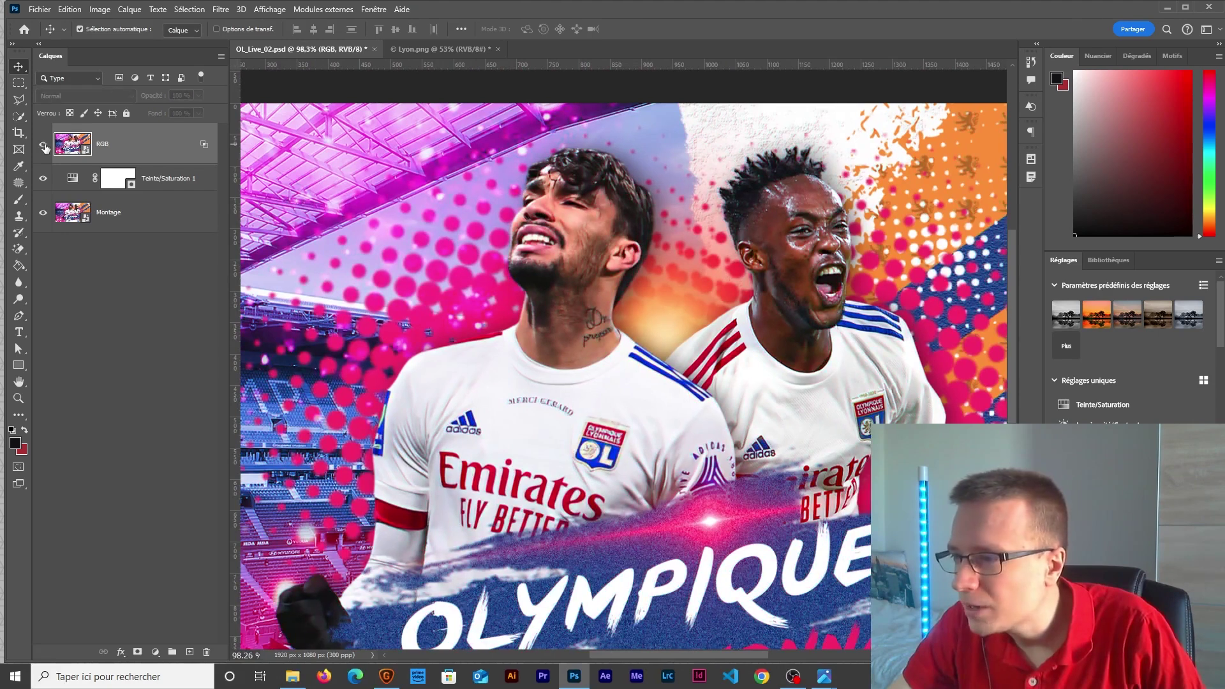
- Add a layer mask to the RGB layer and paint it black over both players' faces and the OLYMPIQUE LYONNAIS title
{"action": "key", "text": "b"}
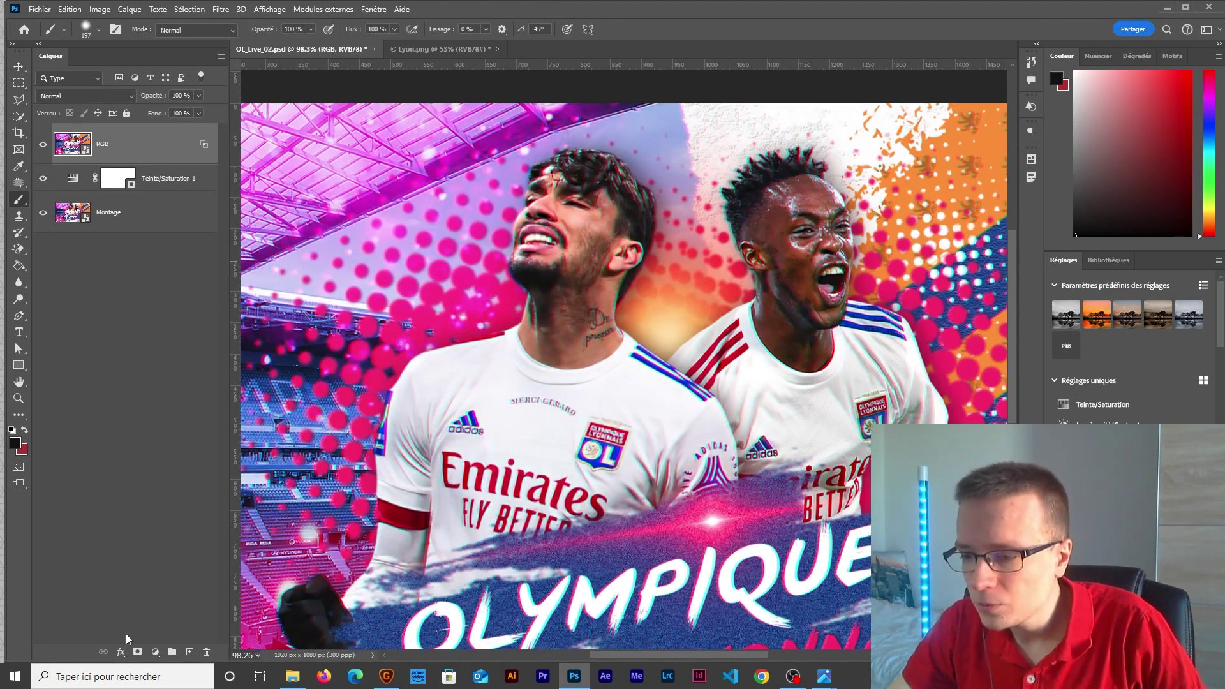
{"action": "left_click", "coordinate": [137, 652]}
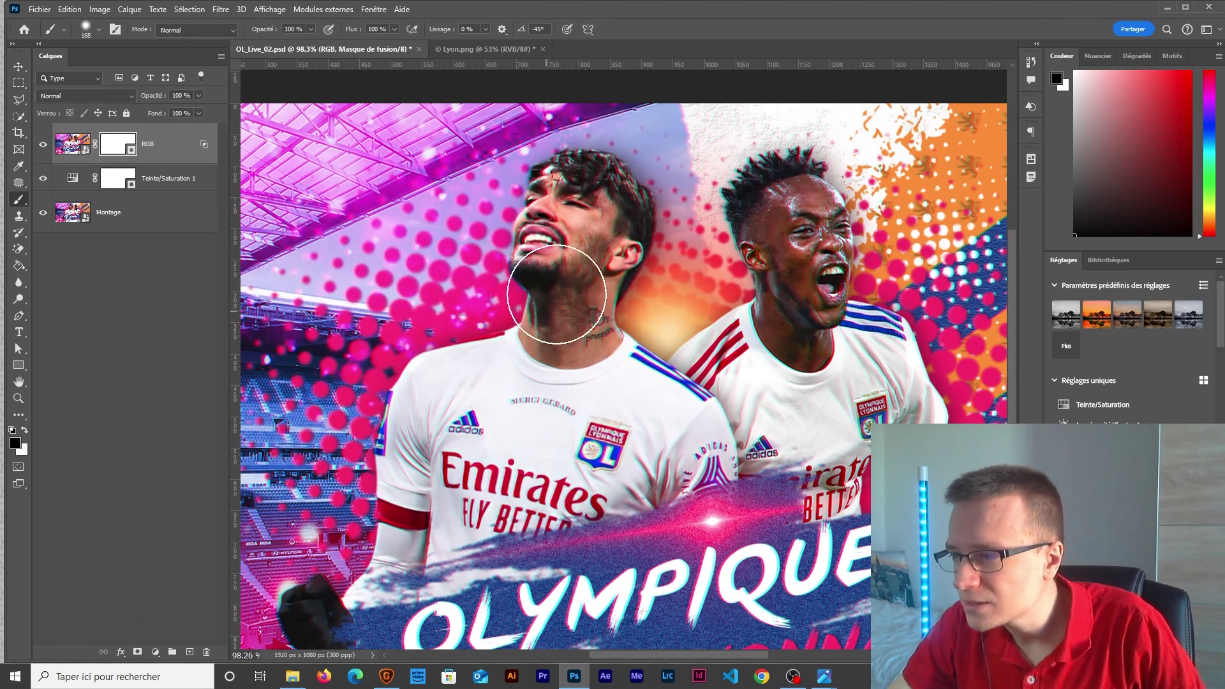
{"action": "left_click", "coordinate": [577, 197]}
{"action": "scroll", "coordinate": [541, 383], "scroll_direction": "down", "scroll_amount": 1}
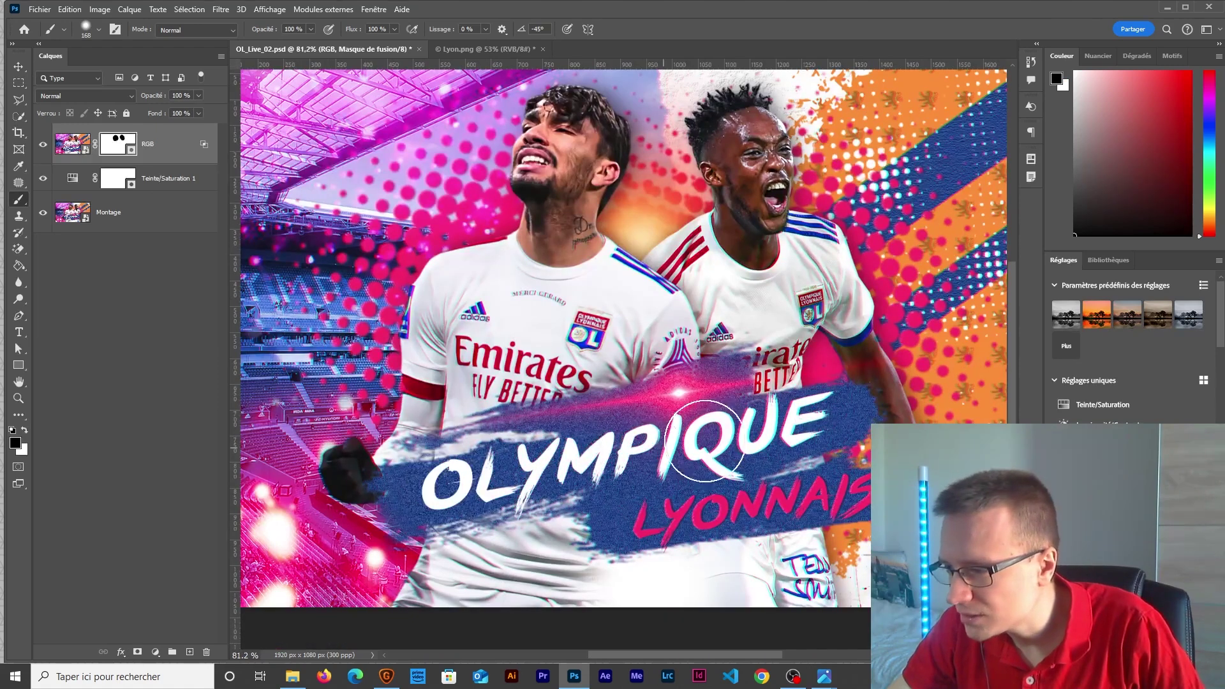
{"action": "mouse_move", "coordinate": [637, 511]}
{"action": "left_mouse_down"}
{"action": "mouse_move", "coordinate": [853, 495]}
{"action": "mouse_move", "coordinate": [709, 495]}
{"action": "left_mouse_up"}
{"action": "scroll", "coordinate": [715, 488], "scroll_direction": "down", "scroll_amount": 2}
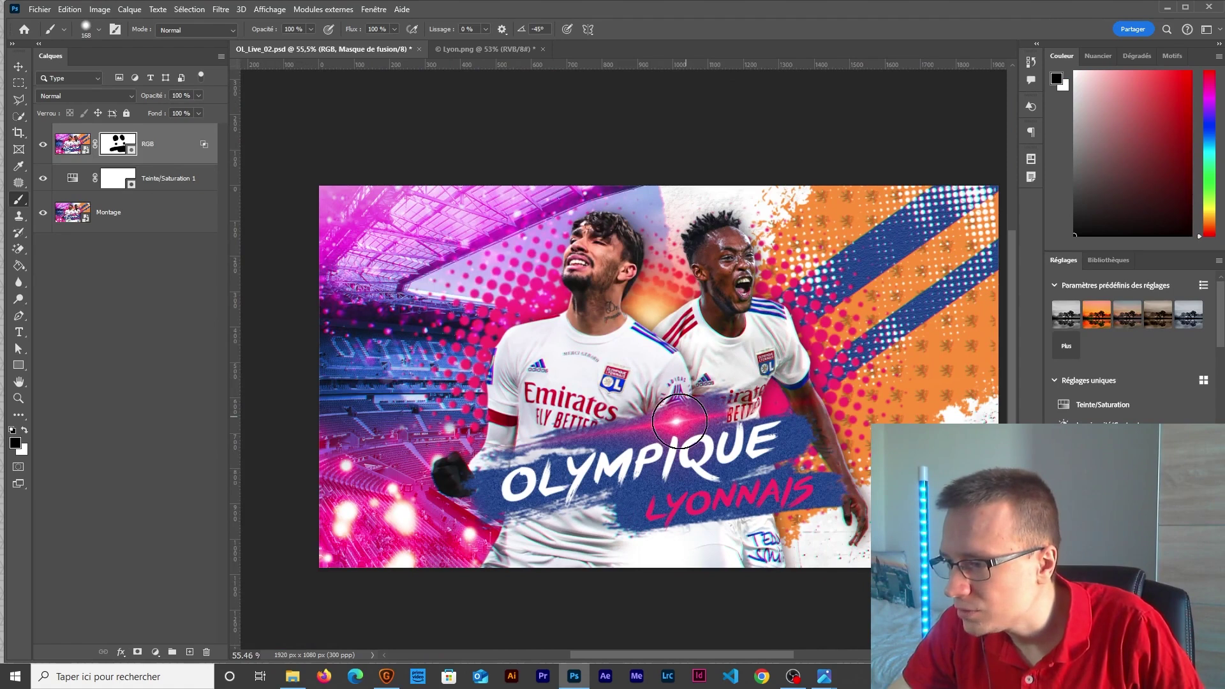
- Compare the poster with and without the RGB layer, examining the masked channel split close up and as a whole
{"action": "scroll", "coordinate": [685, 416], "scroll_direction": "down", "scroll_amount": 1}
{"action": "scroll", "coordinate": [684, 416], "scroll_direction": "up", "scroll_amount": 2}
{"action": "scroll", "coordinate": [685, 416], "scroll_direction": "down", "scroll_amount": 1}
{"action": "left_click", "coordinate": [44, 145]}
{"action": "left_click", "coordinate": [44, 145]}
{"action": "scroll", "coordinate": [717, 436], "scroll_direction": "up", "scroll_amount": 2}
{"action": "scroll", "coordinate": [716, 436], "scroll_direction": "down", "scroll_amount": 2}
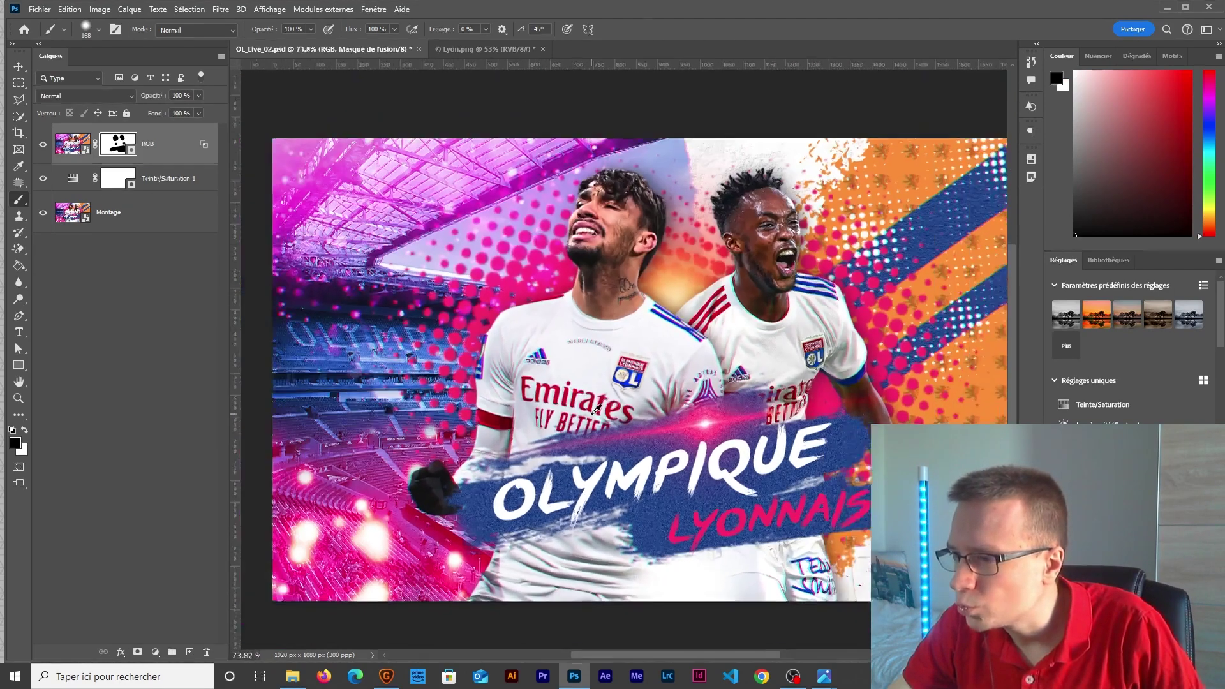
{"action": "scroll", "coordinate": [716, 435], "scroll_direction": "down", "scroll_amount": 1}
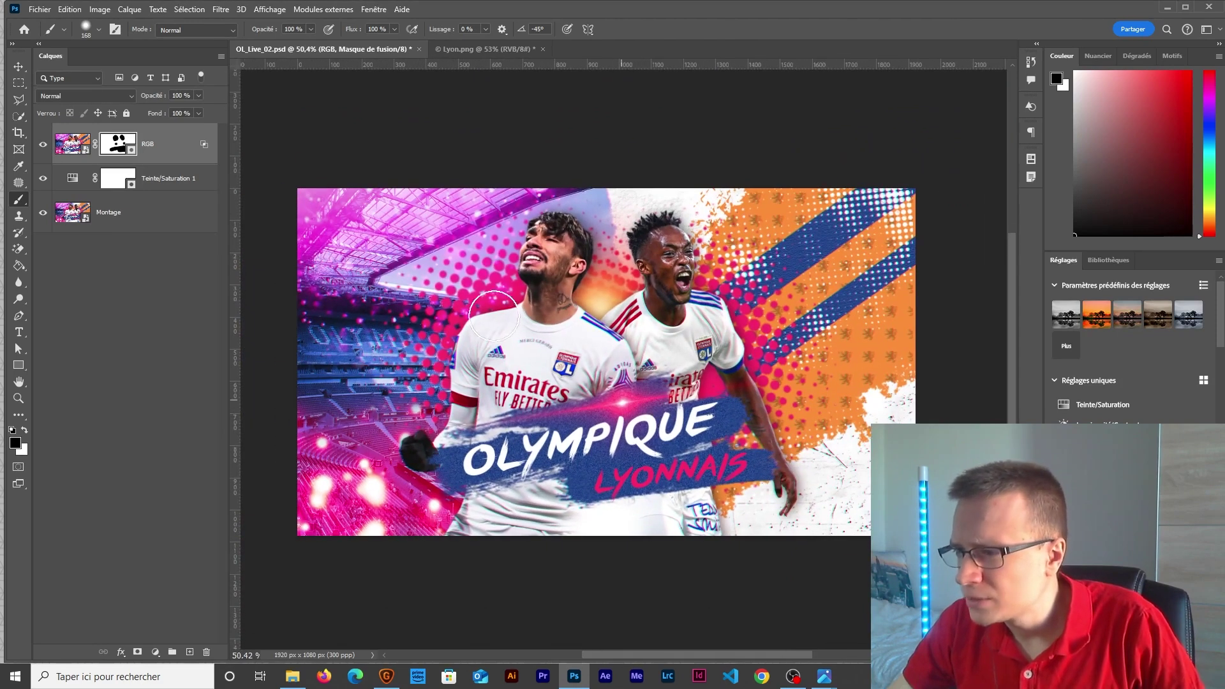
- Stamp all visible layers into a new top layer, name it Raw and convert it to a smart object
{"action": "left_click", "coordinate": [17, 67]}
{"action": "left_click", "coordinate": [409, 140]}
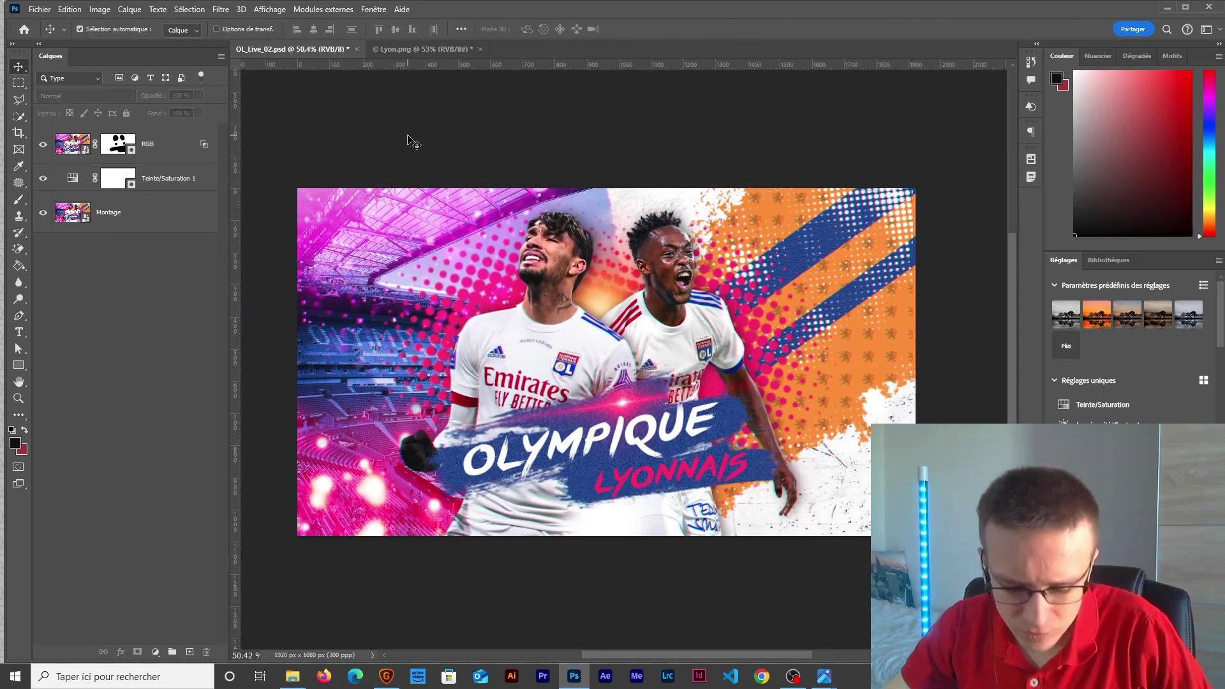
{"action": "key", "text": "ctrl+alt+shift+e"}
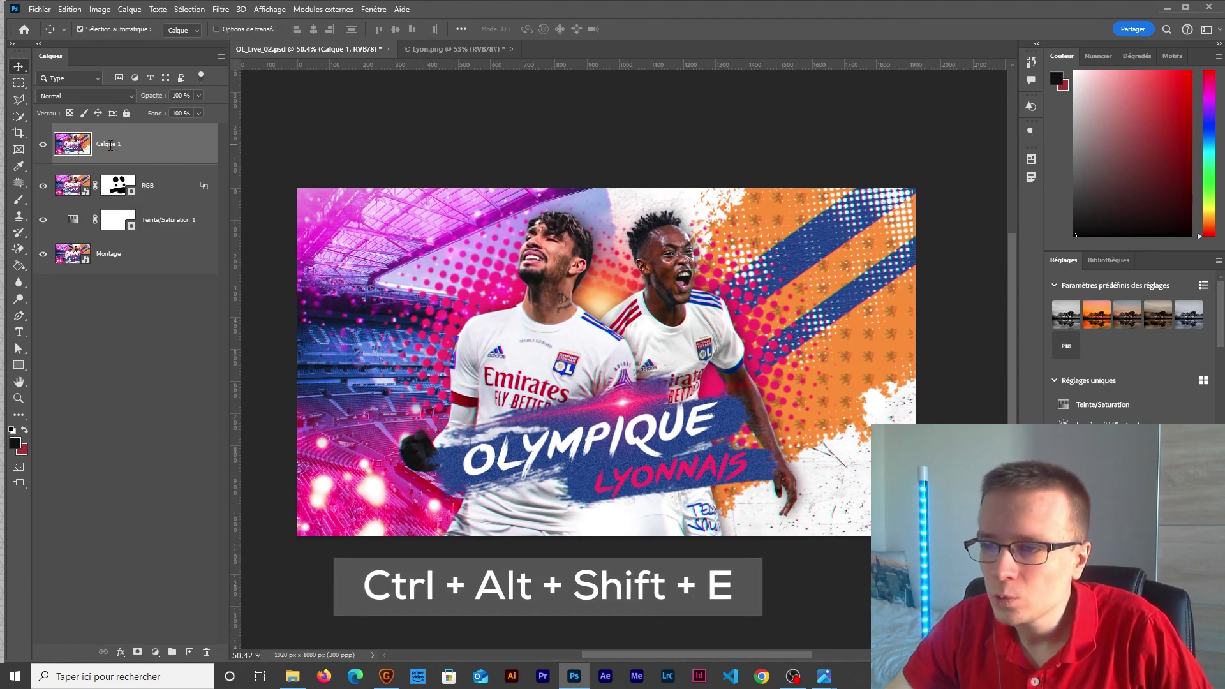
{"action": "double_click", "coordinate": [156, 141]}
{"action": "type", "text": "Raw"}
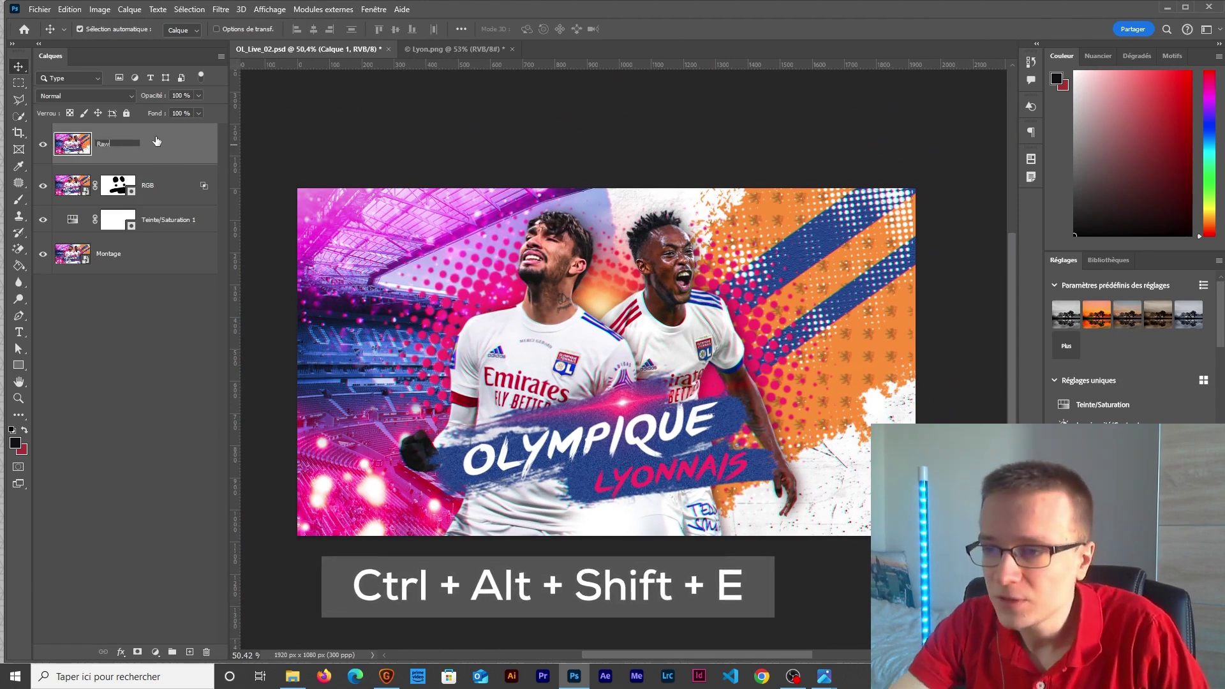
{"action": "key", "text": "Return"}
{"action": "right_click", "coordinate": [156, 141]}
{"action": "left_click", "coordinate": [202, 319]}
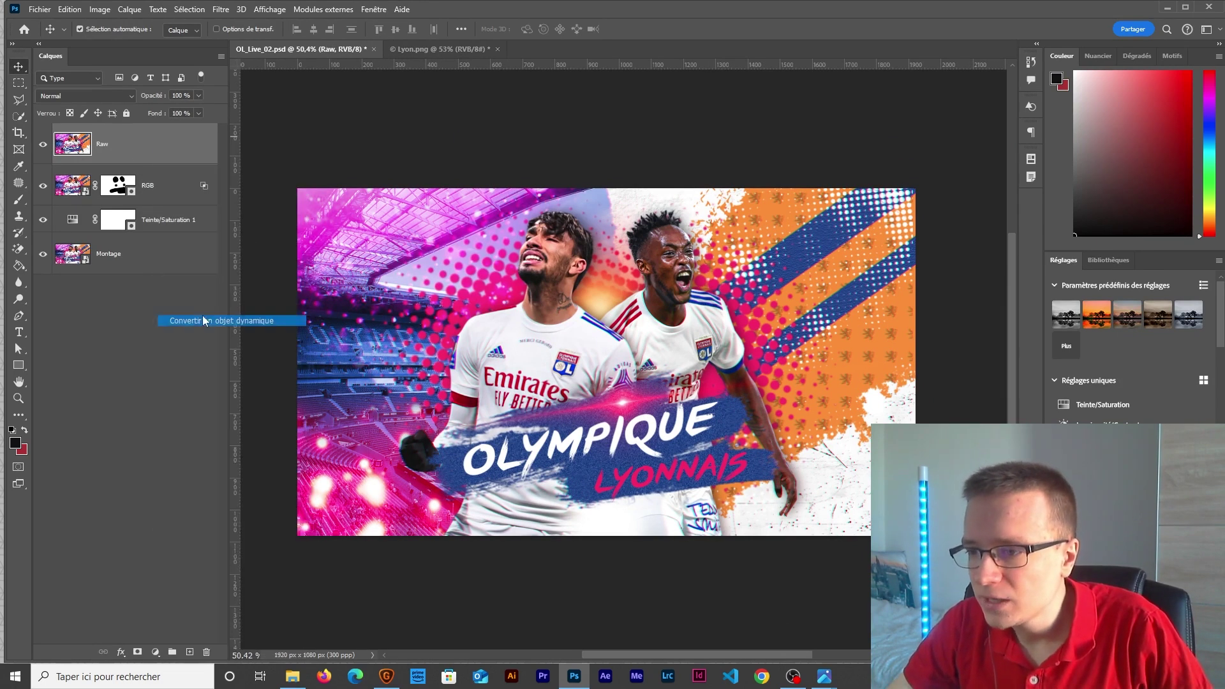
- Start a Camera Raw filter on the Raw layer and set Textures to +20 and Clarté to +29 in its effects
{"action": "left_click", "coordinate": [222, 10]}
{"action": "left_click", "coordinate": [250, 107]}
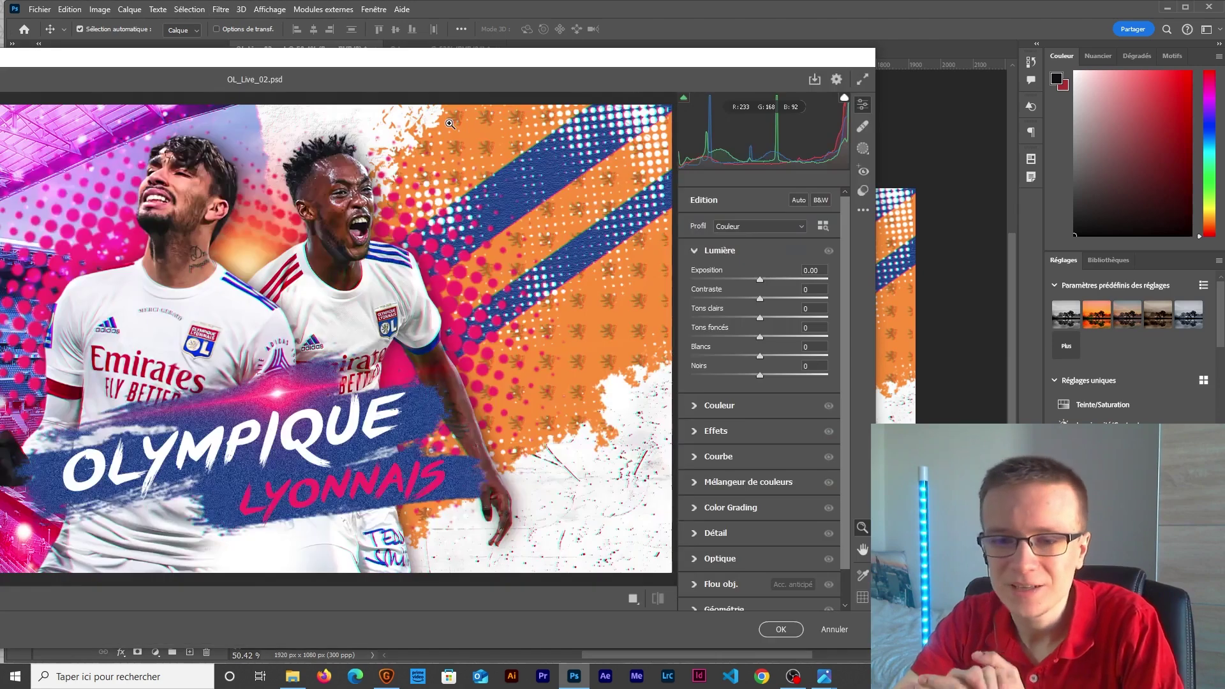
{"action": "left_click", "coordinate": [716, 430]}
{"action": "mouse_move", "coordinate": [761, 350]}
{"action": "left_mouse_down"}
{"action": "mouse_move", "coordinate": [779, 351]}
{"action": "mouse_move", "coordinate": [775, 330]}
{"action": "left_mouse_up"}
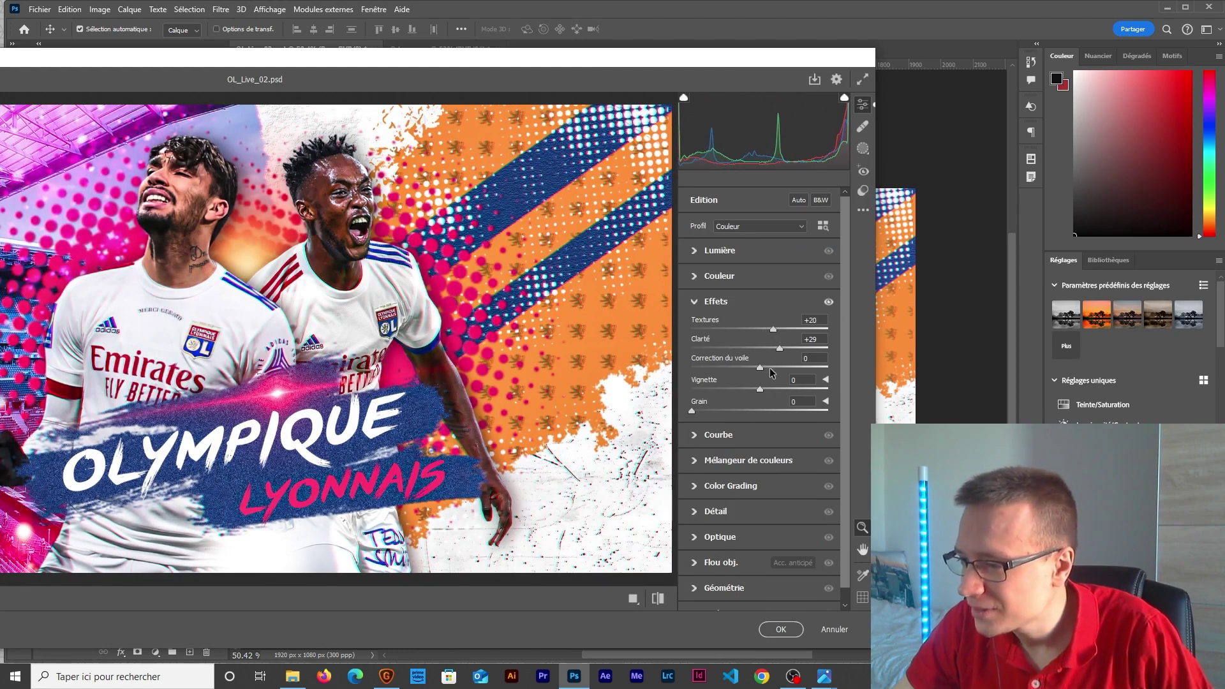
- Raise the shadows (Tons foncés) to +11 in the Camera Raw filter and apply the filter to the Raw layer
{"action": "left_click", "coordinate": [716, 511]}
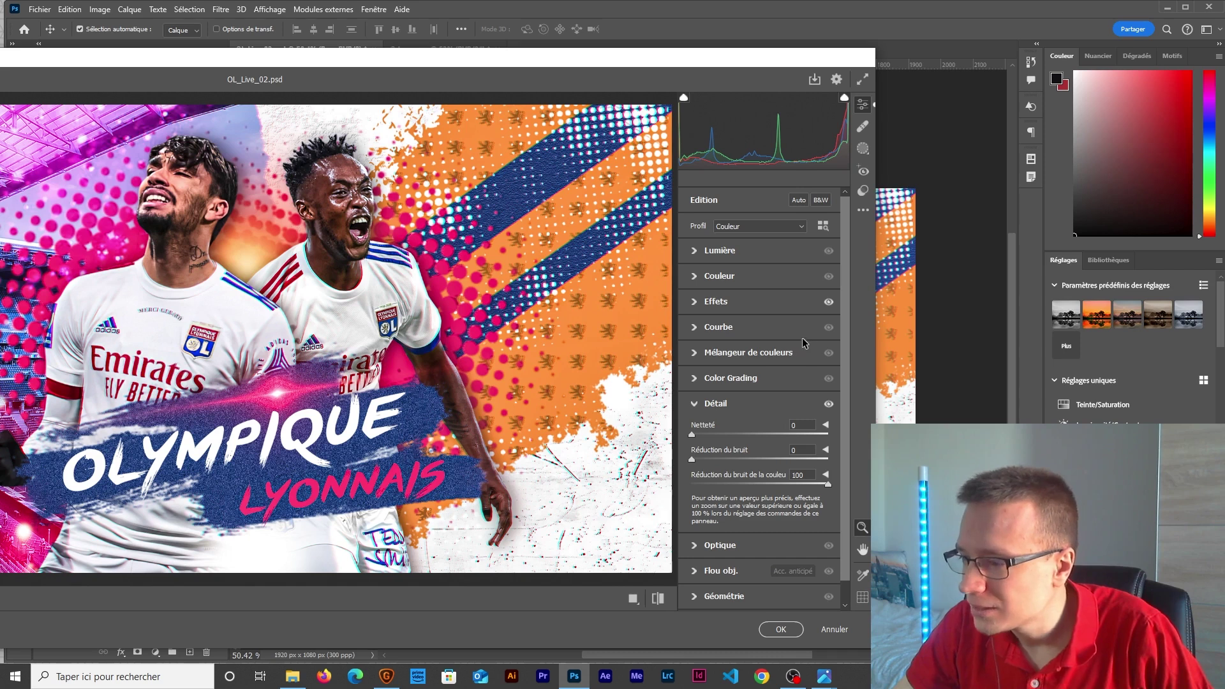
{"action": "left_click", "coordinate": [721, 251]}
{"action": "mouse_move", "coordinate": [762, 338]}
{"action": "left_mouse_down"}
{"action": "mouse_move", "coordinate": [779, 339]}
{"action": "mouse_move", "coordinate": [768, 340]}
{"action": "left_mouse_up"}
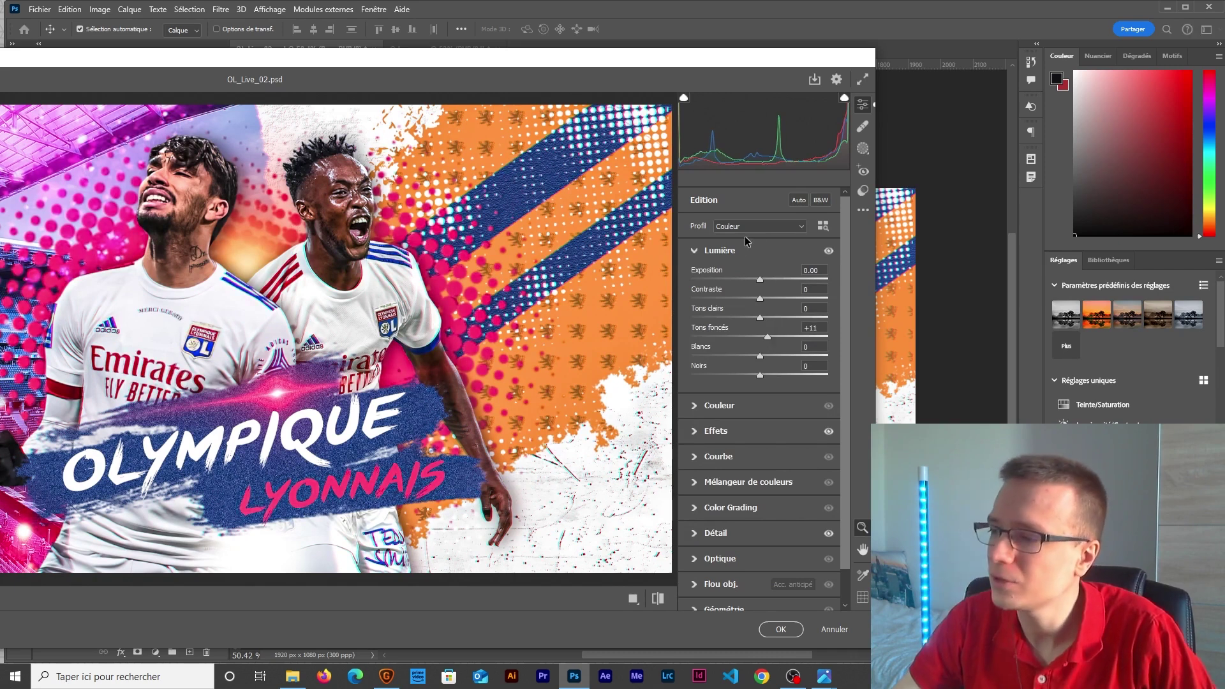
{"action": "left_click", "coordinate": [781, 630]}
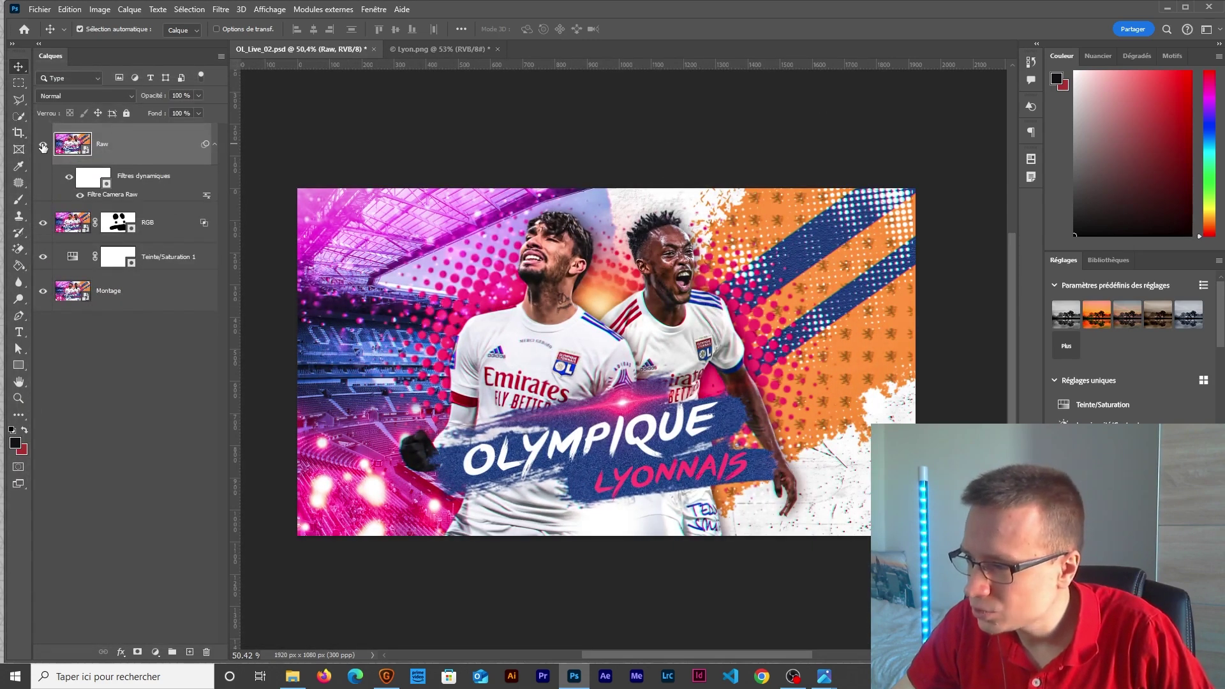
{"action": "left_click", "coordinate": [580, 124]}
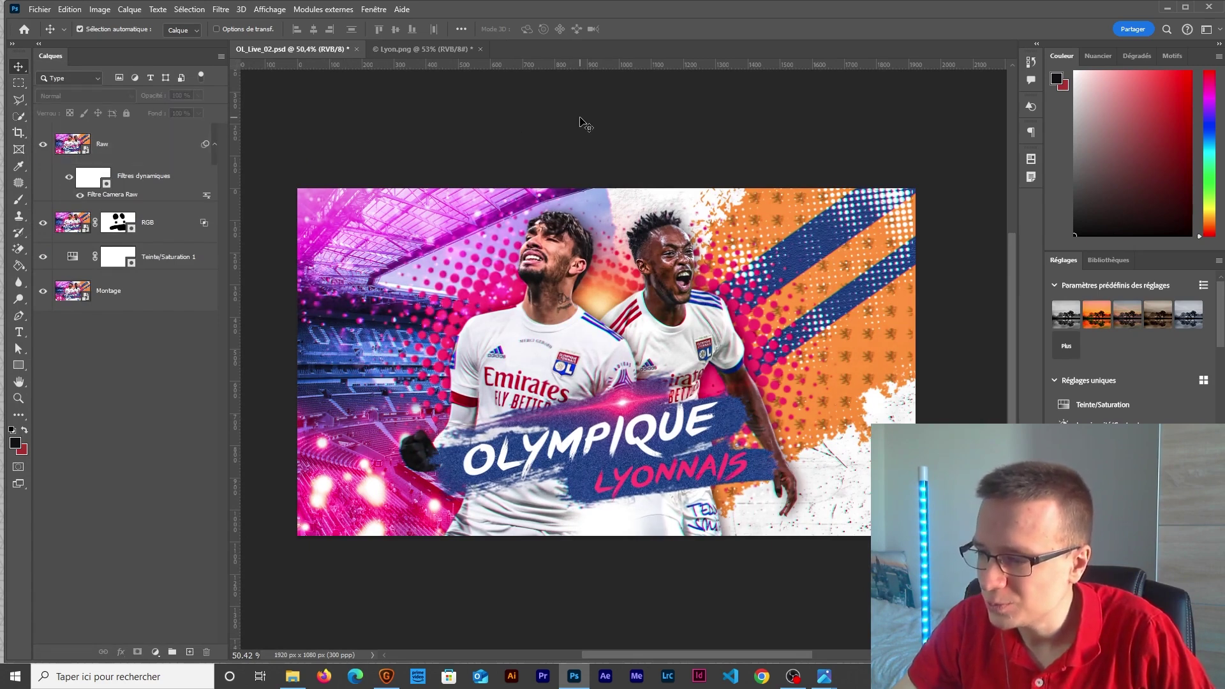
- Add a Color Lookup (Correspondance de couleur) adjustment above the Raw layer using the 3Strip.look 3D LUT
{"action": "left_click", "coordinate": [170, 202]}
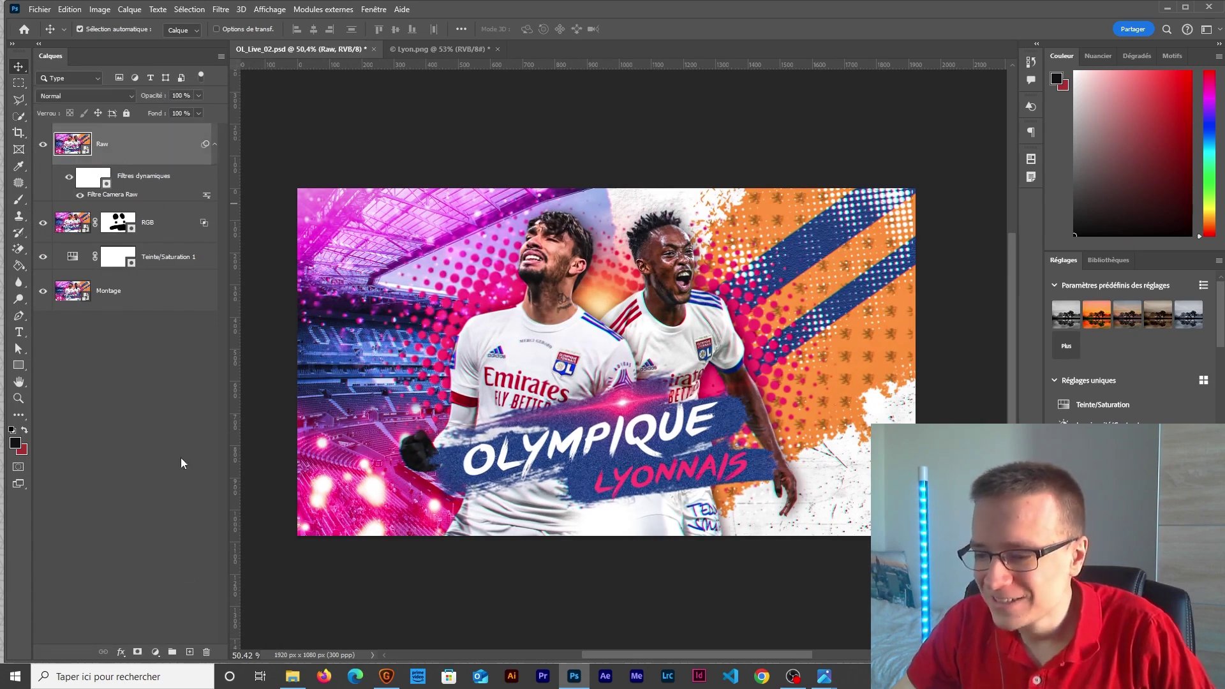
{"action": "left_click", "coordinate": [156, 653]}
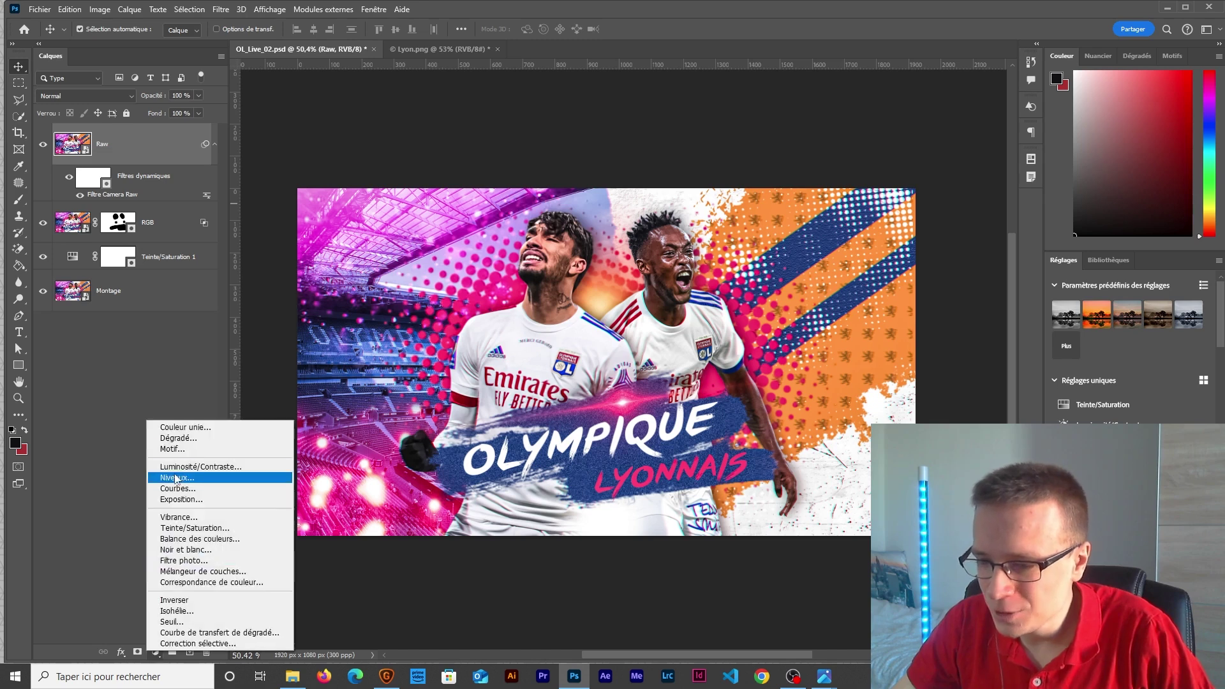
{"action": "left_click", "coordinate": [194, 582]}
{"action": "left_click", "coordinate": [409, 305]}
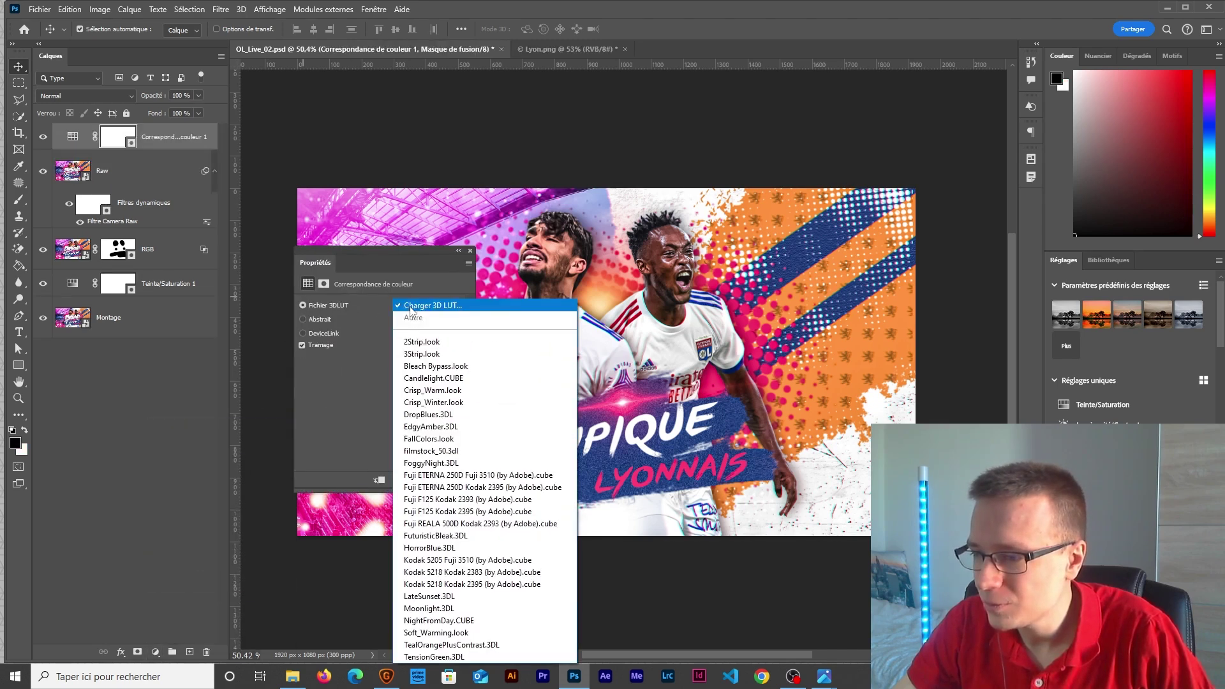
{"action": "left_click", "coordinate": [421, 354]}
- Try the 2Strip.look LUT on the Color Lookup adjustment, moving its properties away from the poster
{"action": "left_click", "coordinate": [426, 308]}
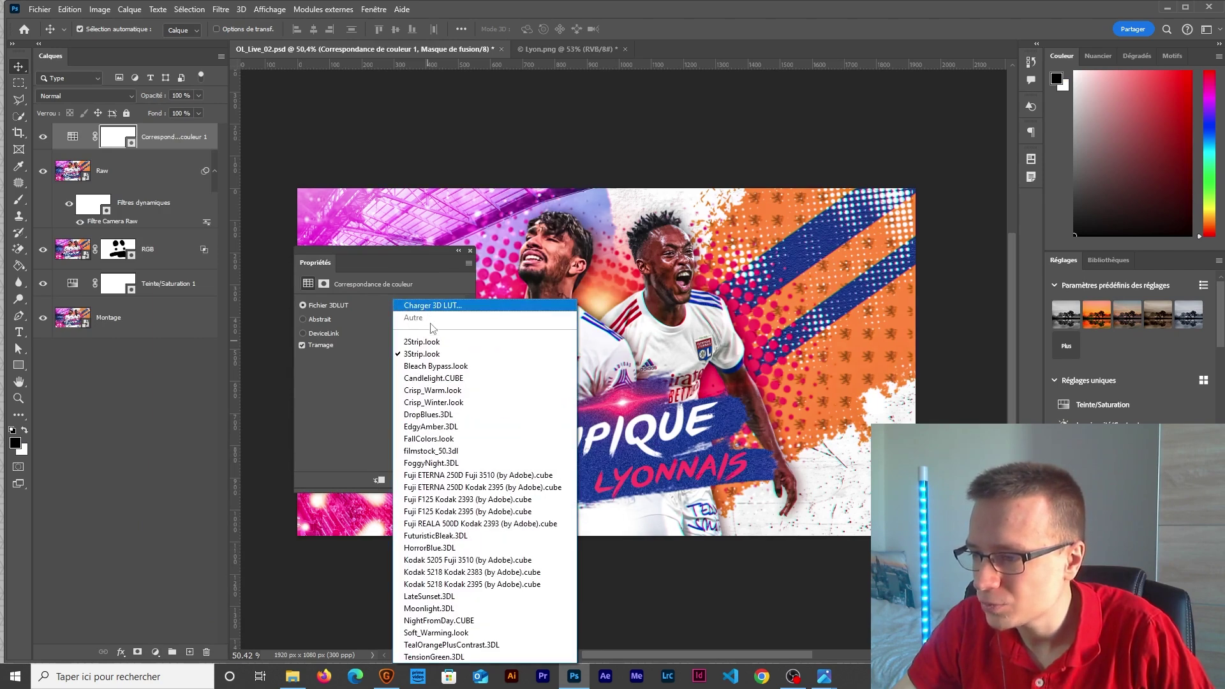
{"action": "left_click", "coordinate": [426, 350]}
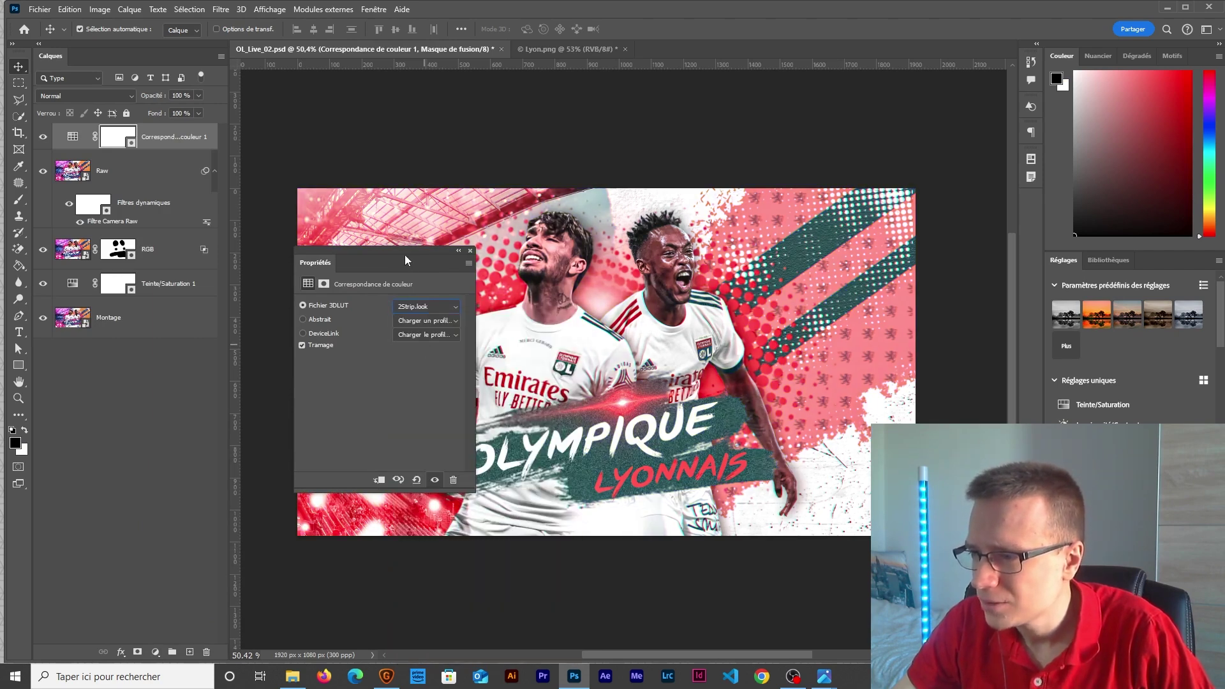
{"action": "left_click_drag", "start_coordinate": [365, 254], "coordinate": [128, 399]}
- Set the Color Lookup adjustment's LUT back to 3Strip.look and close its properties
{"action": "left_click", "coordinate": [179, 450]}
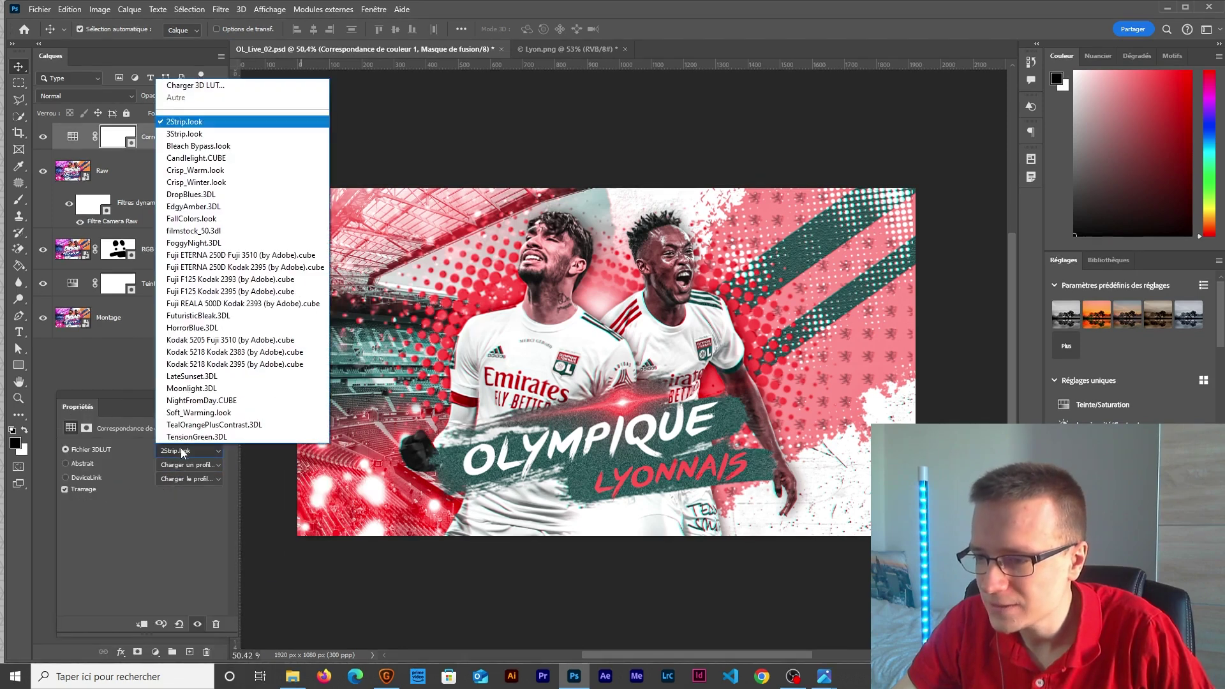
{"action": "left_click", "coordinate": [192, 136]}
{"action": "left_click", "coordinate": [233, 395]}
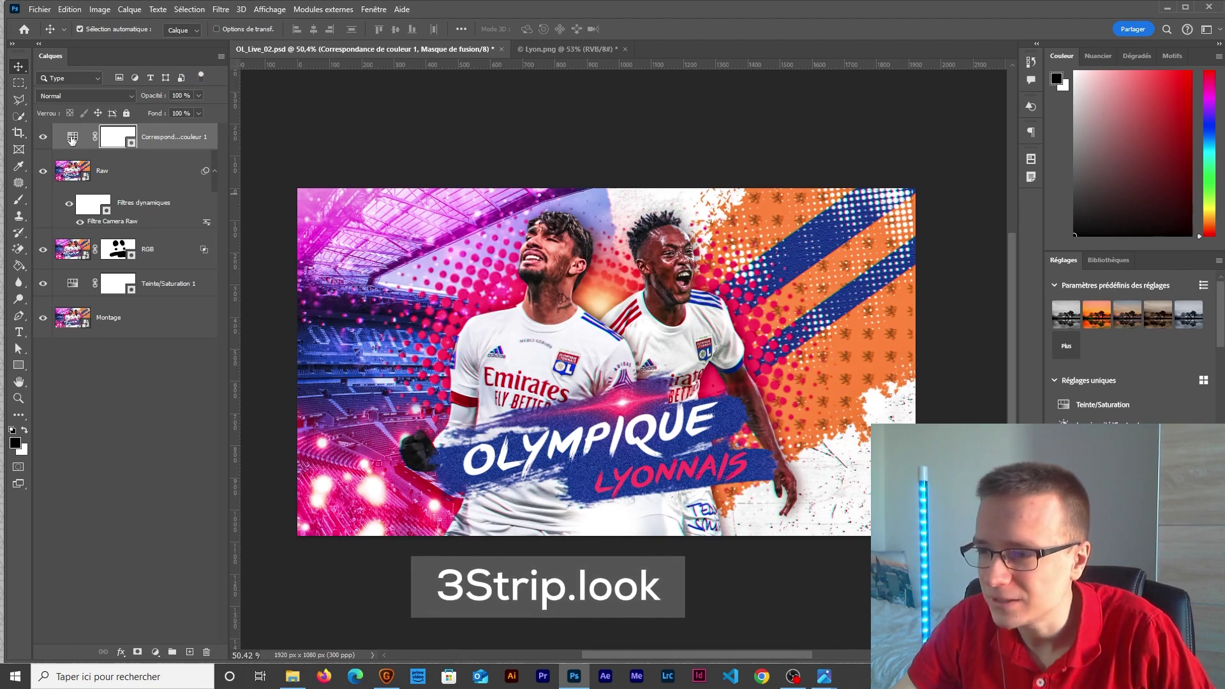
- Lower the Color Lookup adjustment layer's opacity to 50 %
{"action": "key", "text": "ctrl+2"}
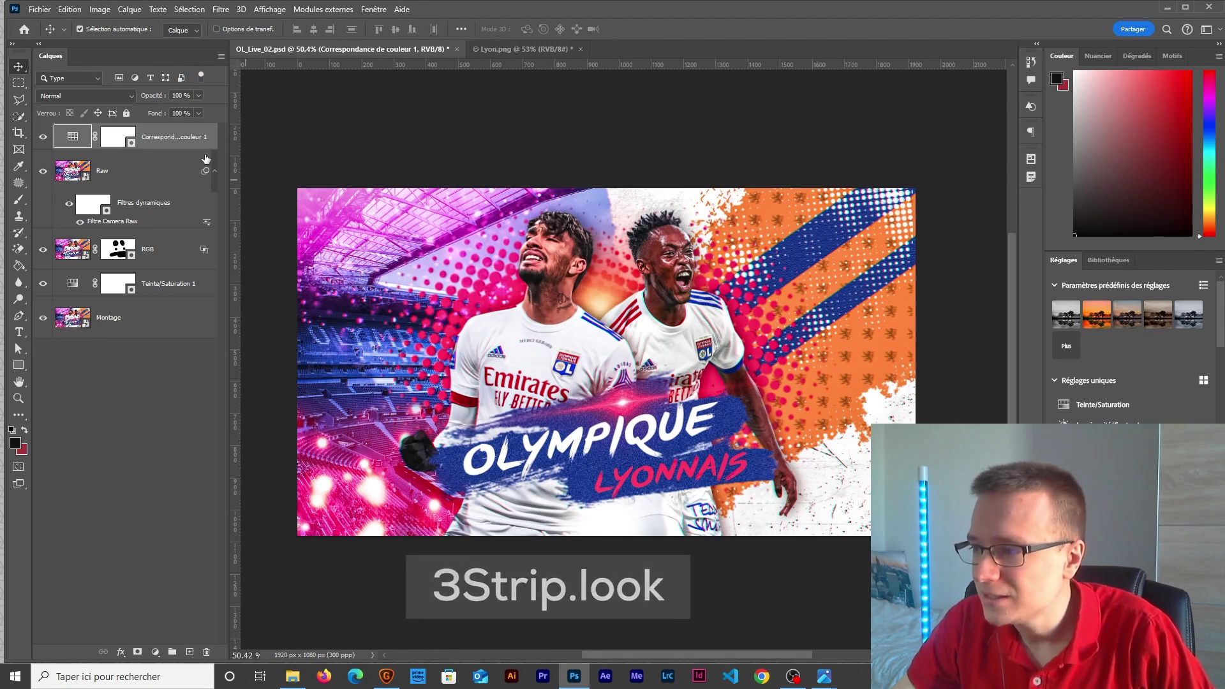
{"action": "double_click", "coordinate": [178, 96]}
{"action": "type", "text": "50"}
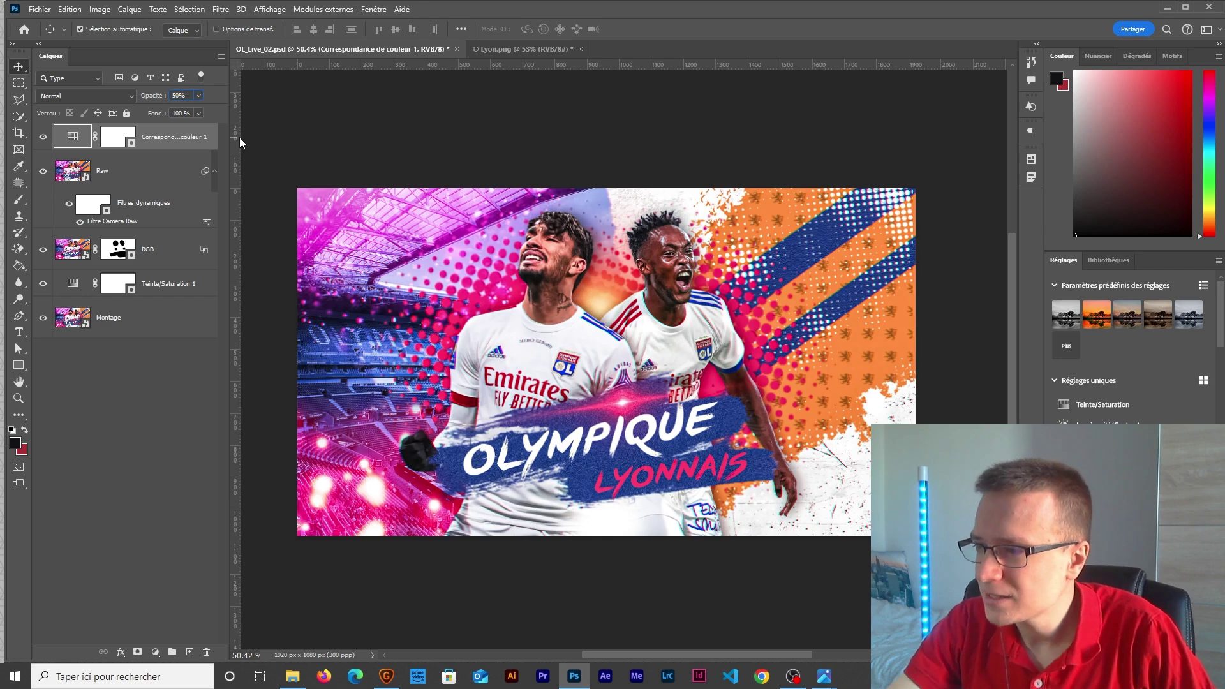
{"action": "key", "text": "Return"}
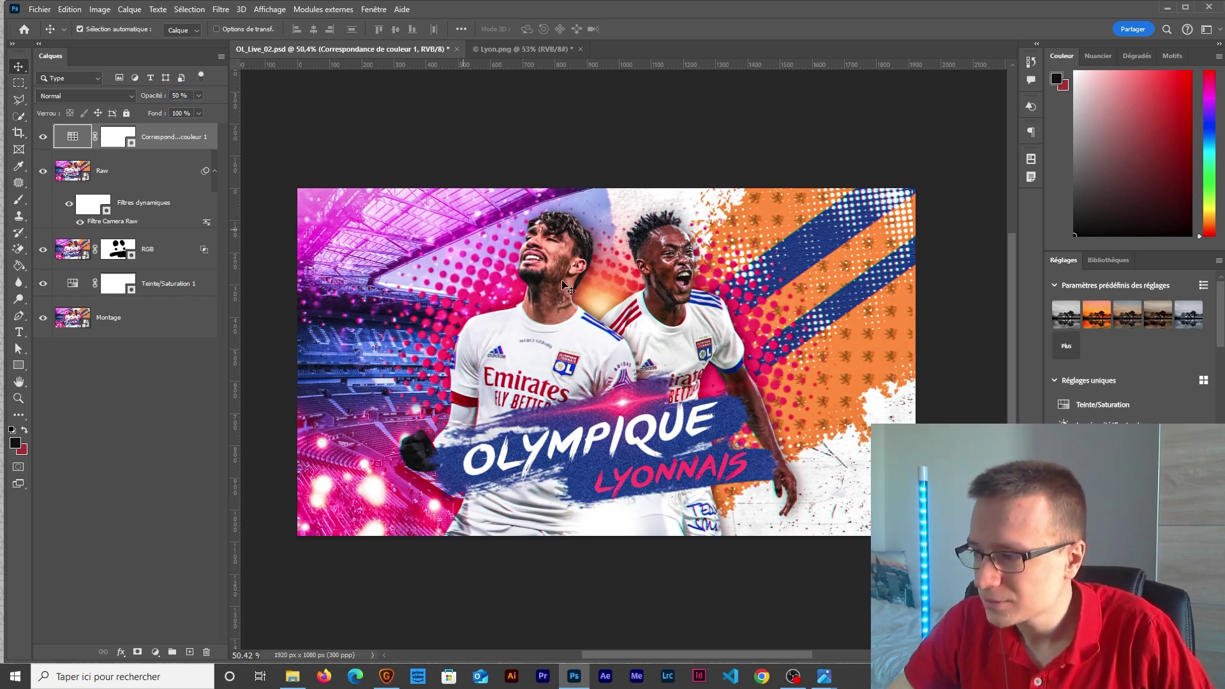
- Paint the Color Lookup adjustment's mask over both players' faces with a soft brush in grey 565656
{"action": "left_click", "coordinate": [12, 431]}
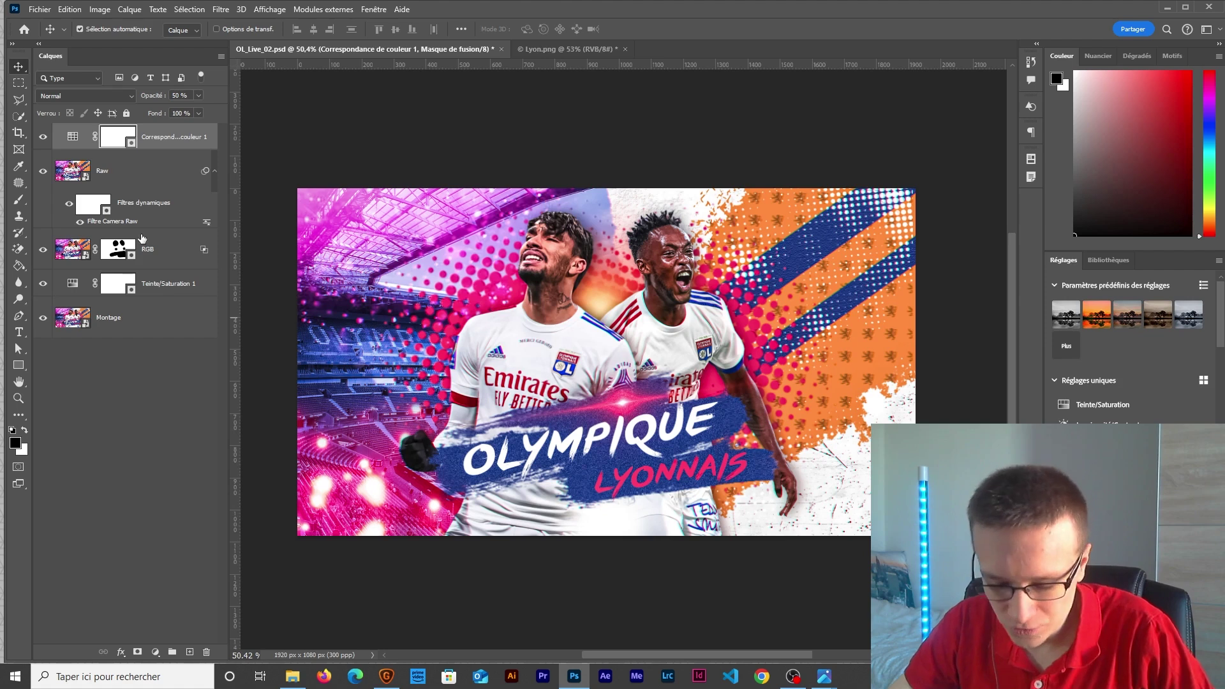
{"action": "key", "text": "b"}
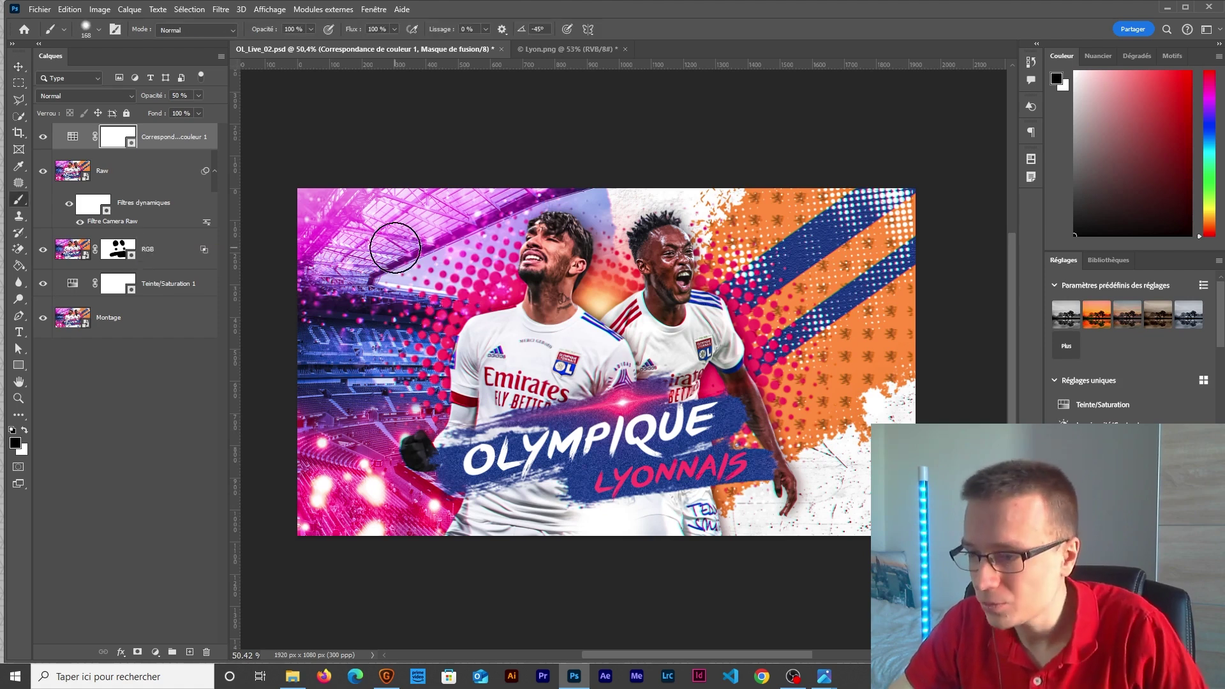
{"action": "left_click", "coordinate": [15, 445]}
{"action": "left_click_drag", "start_coordinate": [526, 276], "coordinate": [519, 259]}
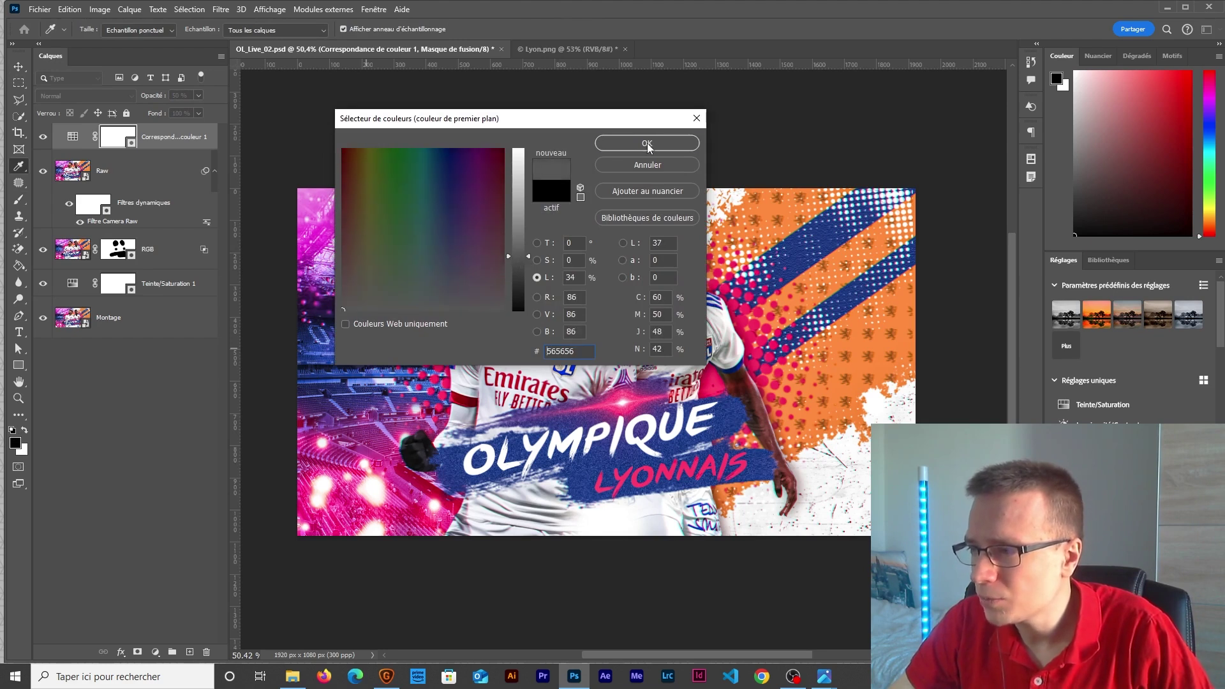
{"action": "left_click", "coordinate": [647, 143]}
{"action": "mouse_move", "coordinate": [555, 271]}
{"action": "left_mouse_down"}
{"action": "mouse_move", "coordinate": [552, 280]}
{"action": "mouse_move", "coordinate": [555, 268]}
{"action": "left_mouse_up"}
{"action": "left_click_drag", "start_coordinate": [667, 256], "coordinate": [671, 258]}
{"action": "scroll", "coordinate": [555, 233], "scroll_direction": "up", "scroll_amount": 4}
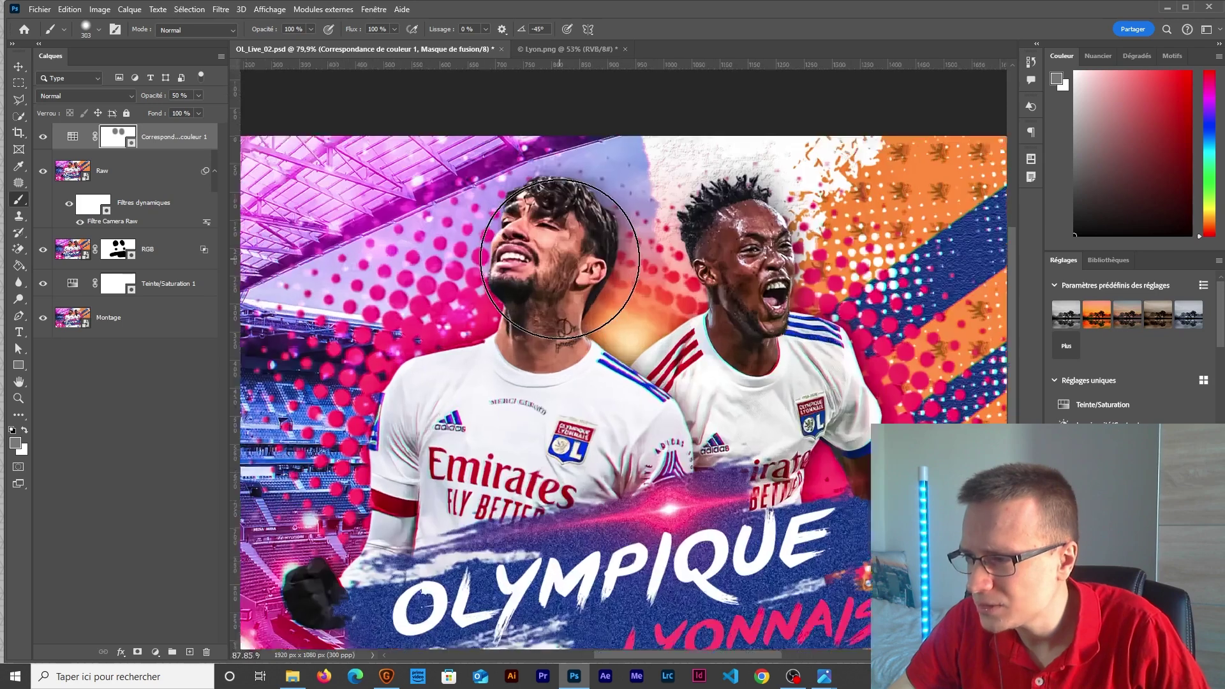
{"action": "left_click", "coordinate": [119, 142], "text": "alt"}
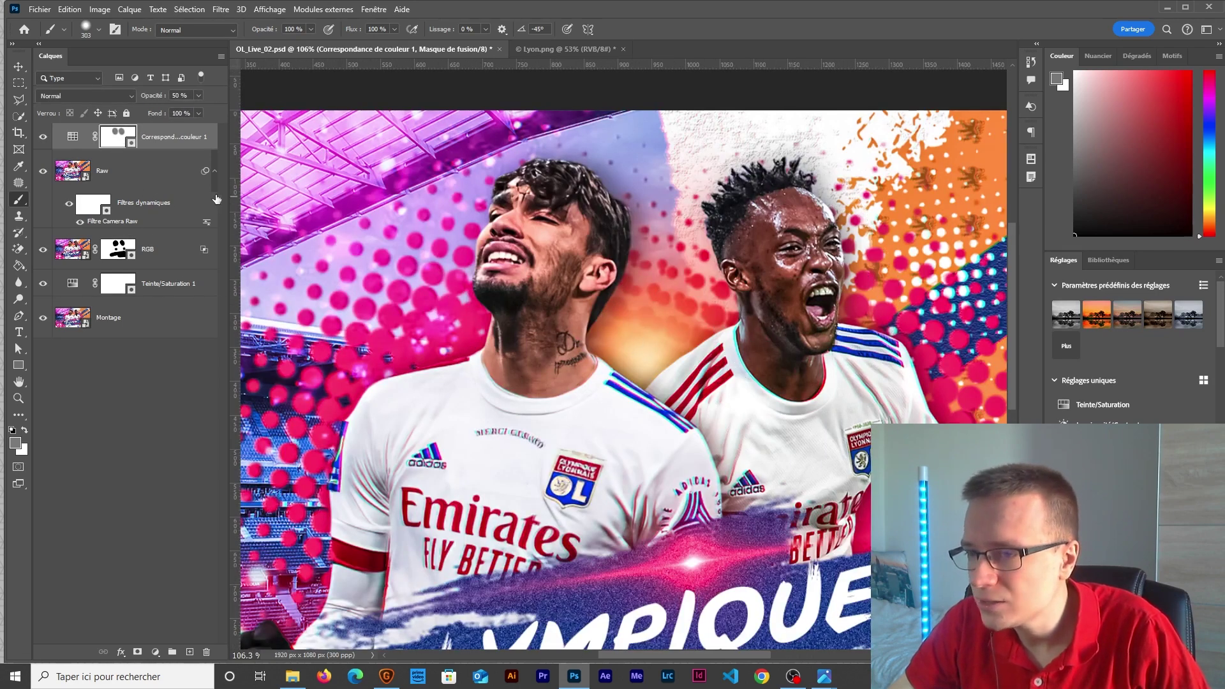
{"action": "scroll", "coordinate": [711, 343], "scroll_direction": "down", "scroll_amount": 2}
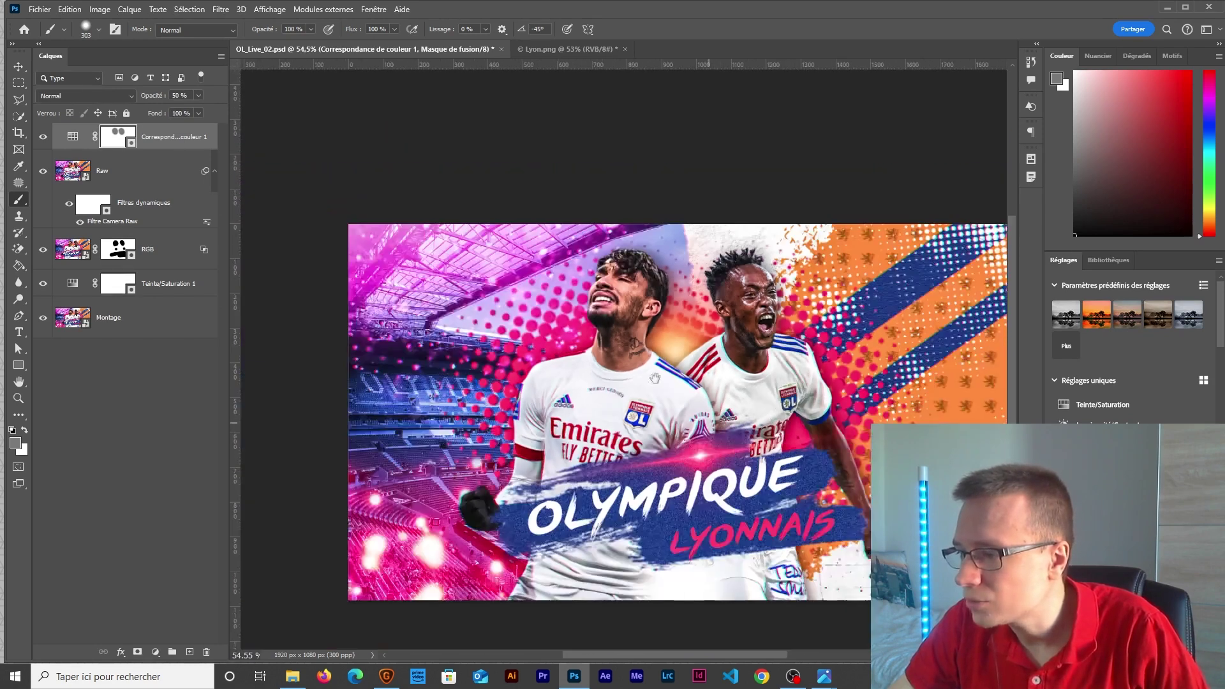
{"action": "scroll", "coordinate": [639, 424], "scroll_direction": "down", "scroll_amount": 1}
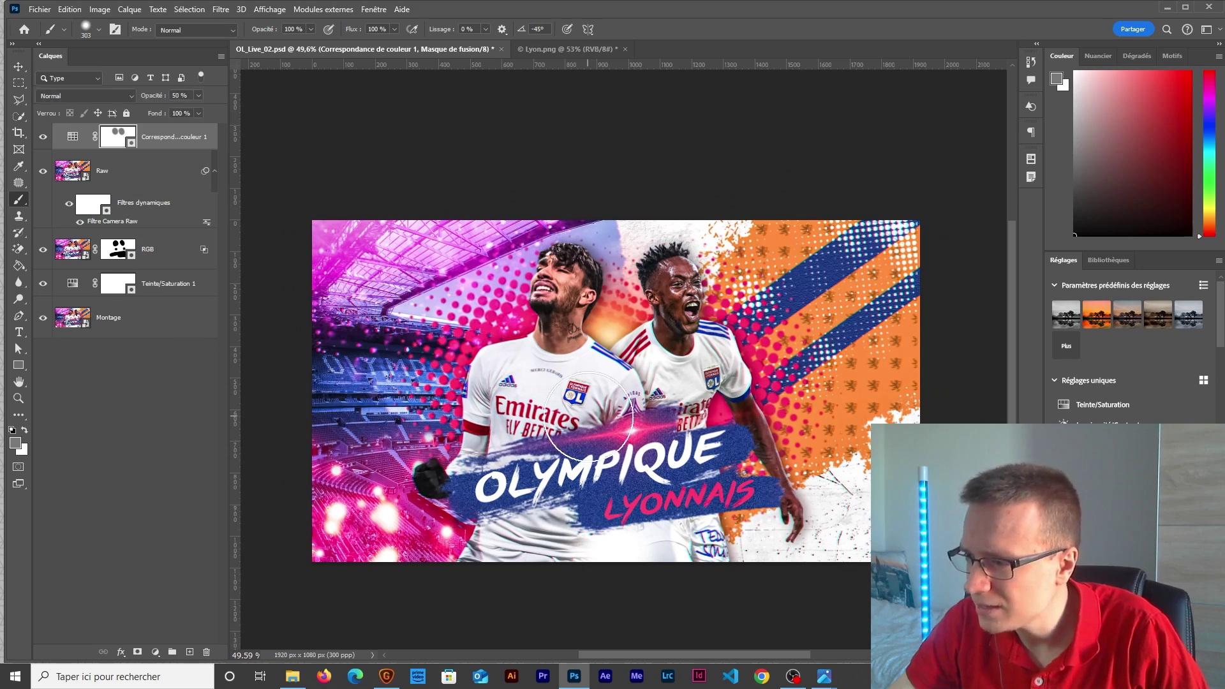
- Add a new empty layer named Vignette at the top of the layer stack
{"action": "left_click", "coordinate": [151, 511]}
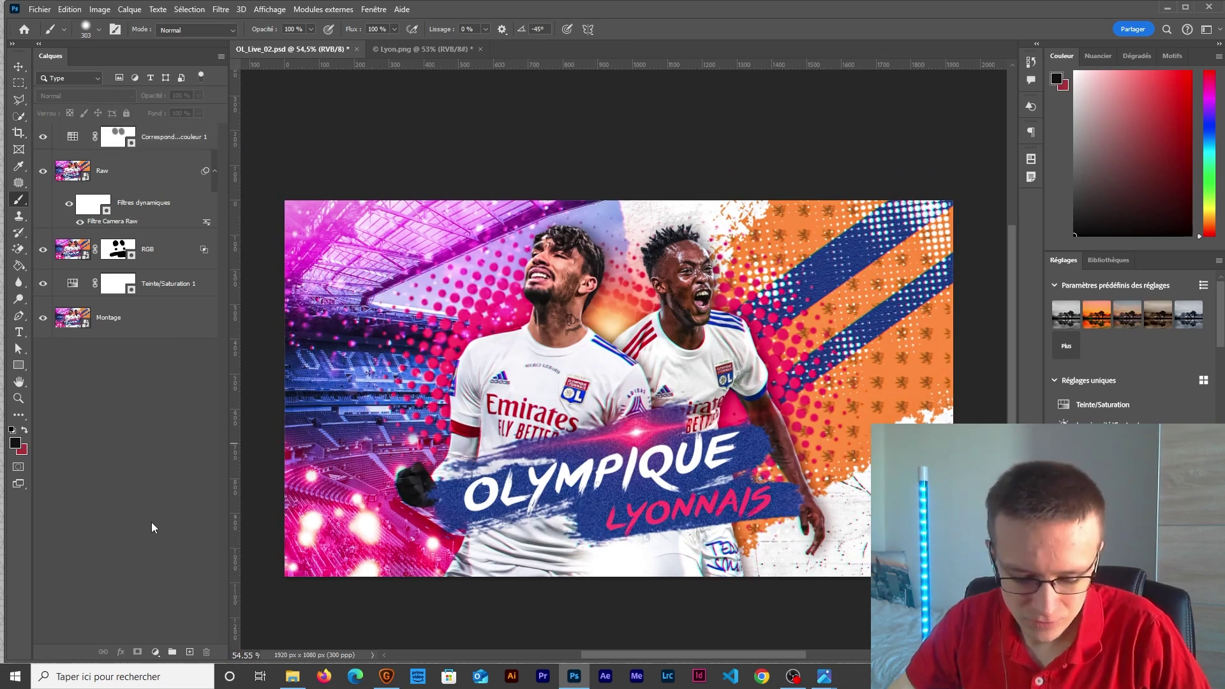
{"action": "left_click", "coordinate": [189, 651]}
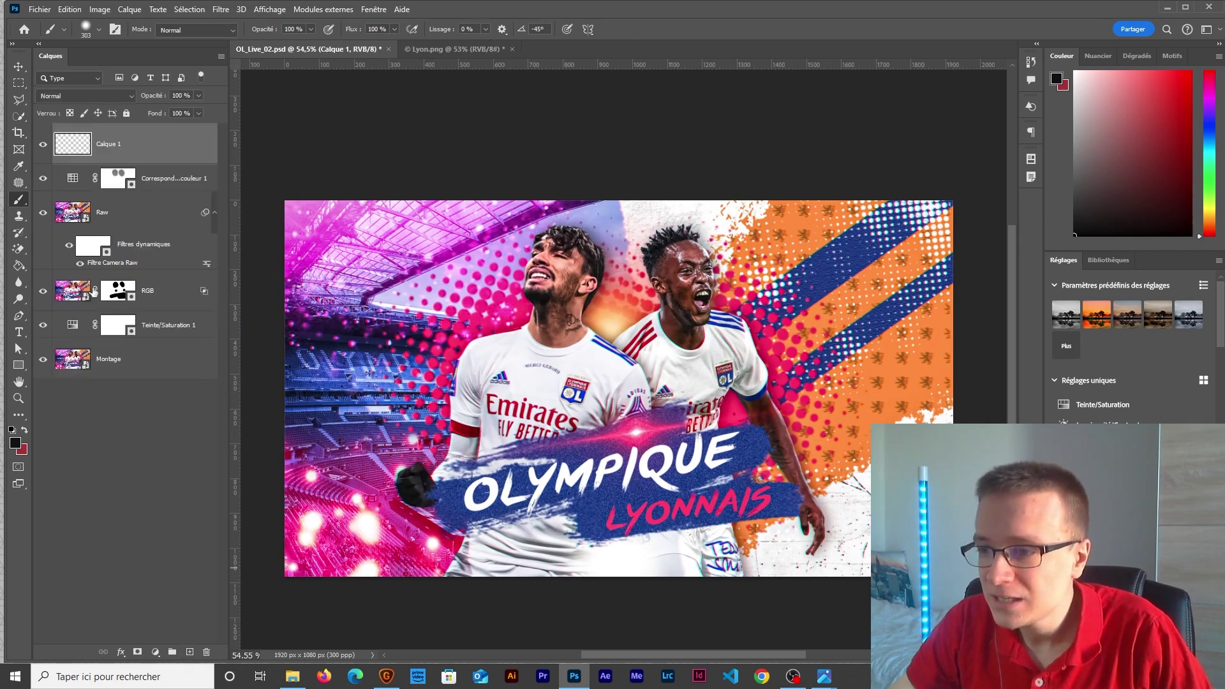
{"action": "type", "text": "Vign"}
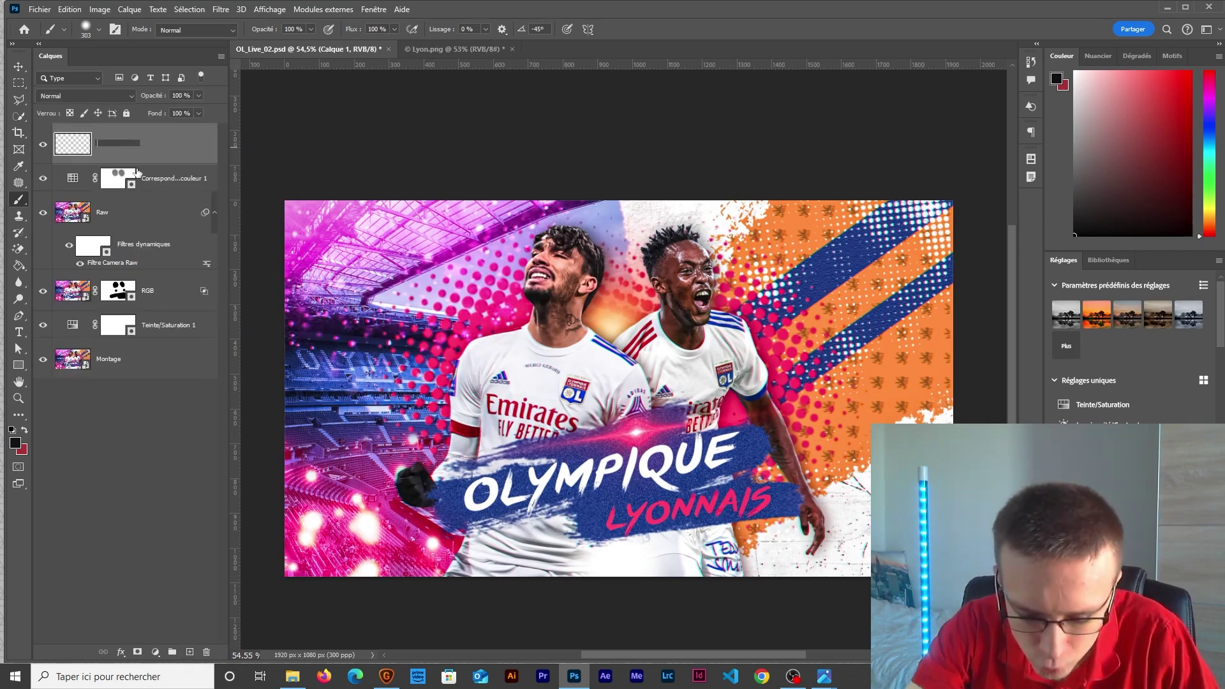
{"action": "type", "text": "ette"}
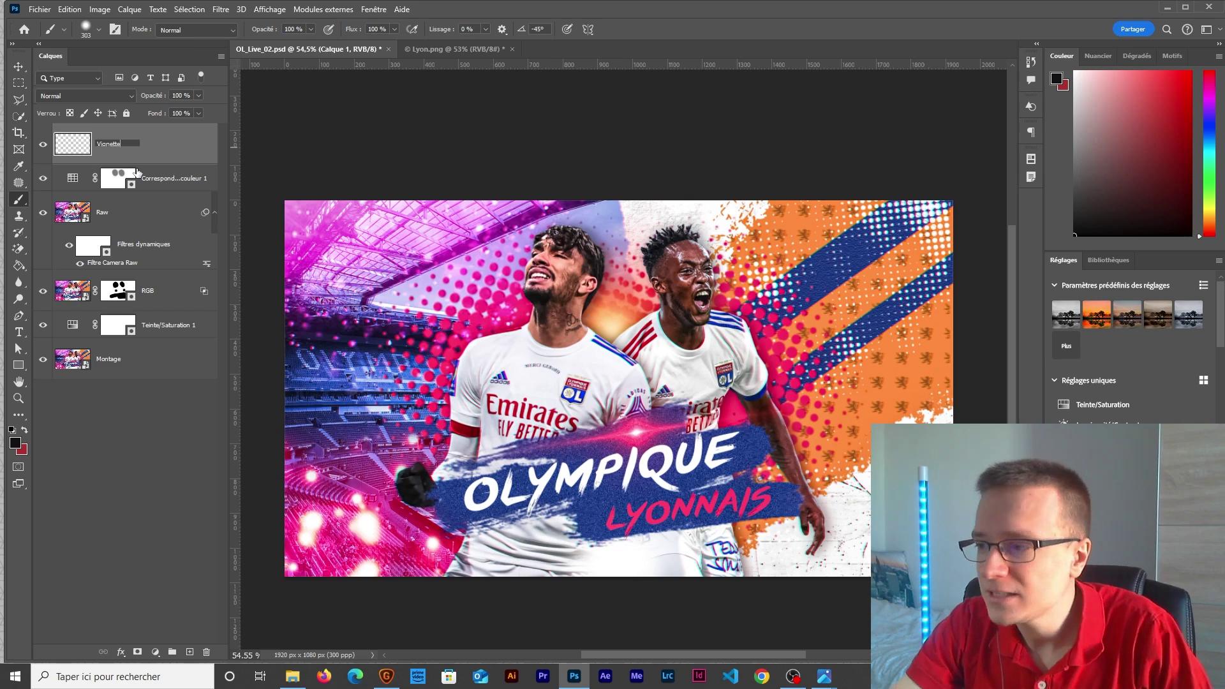
{"action": "key", "text": "Return"}
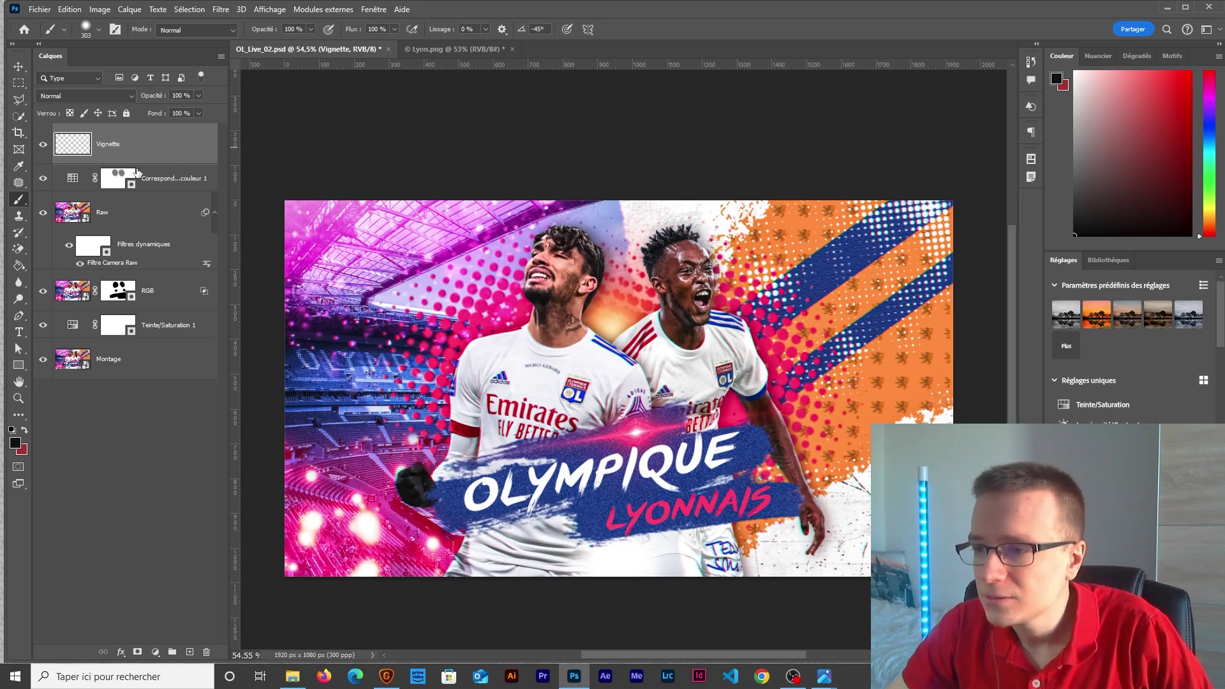
- Fill the Vignette layer with 50% gris and set its blend mode to Incrustation
{"action": "left_click", "coordinate": [70, 9]}
{"action": "left_click", "coordinate": [76, 209]}
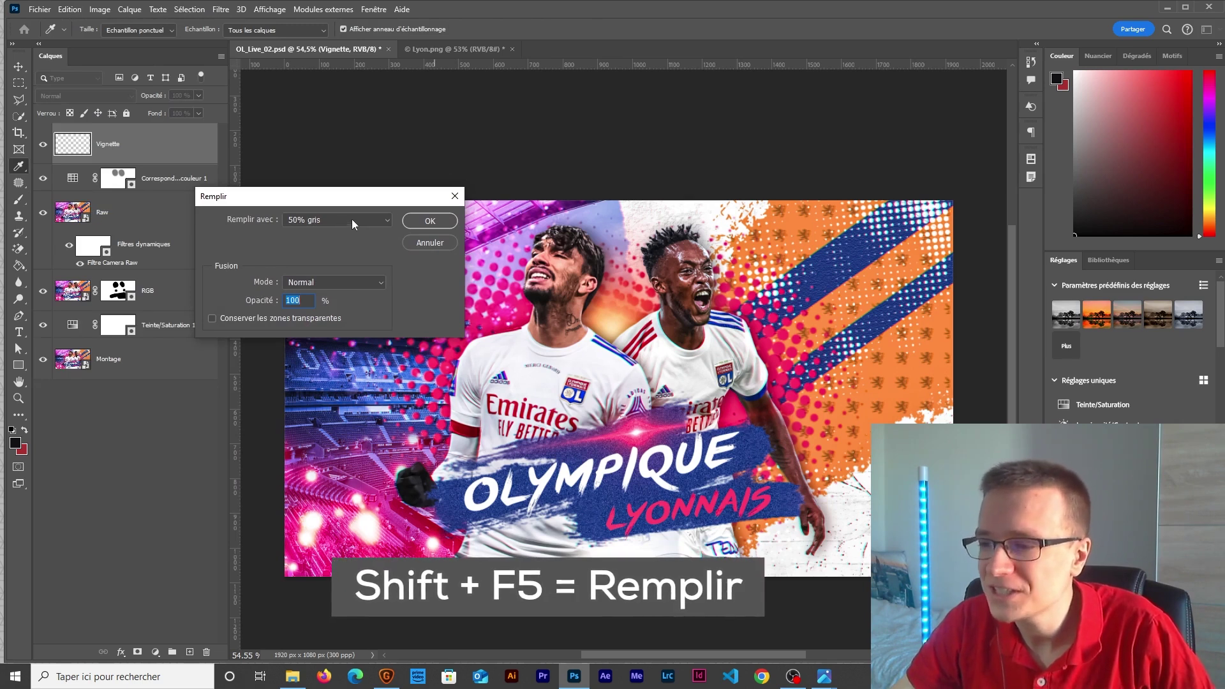
{"action": "left_click", "coordinate": [432, 219]}
{"action": "key", "text": "b"}
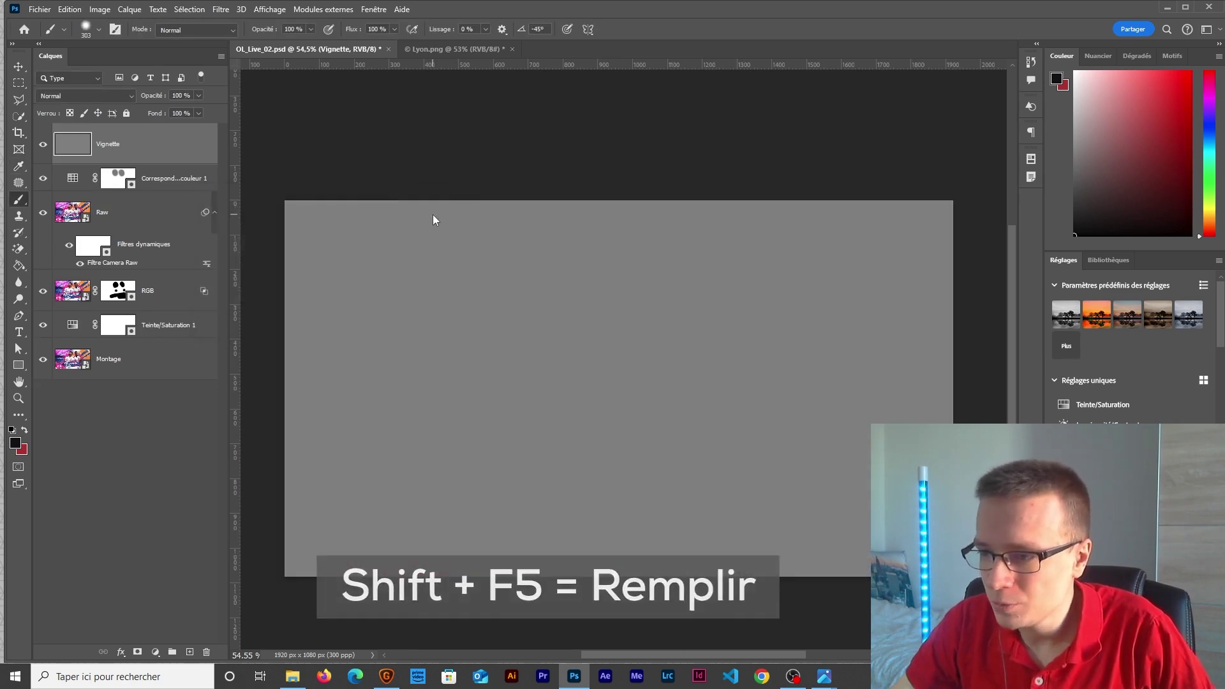
{"action": "left_click", "coordinate": [60, 95]}
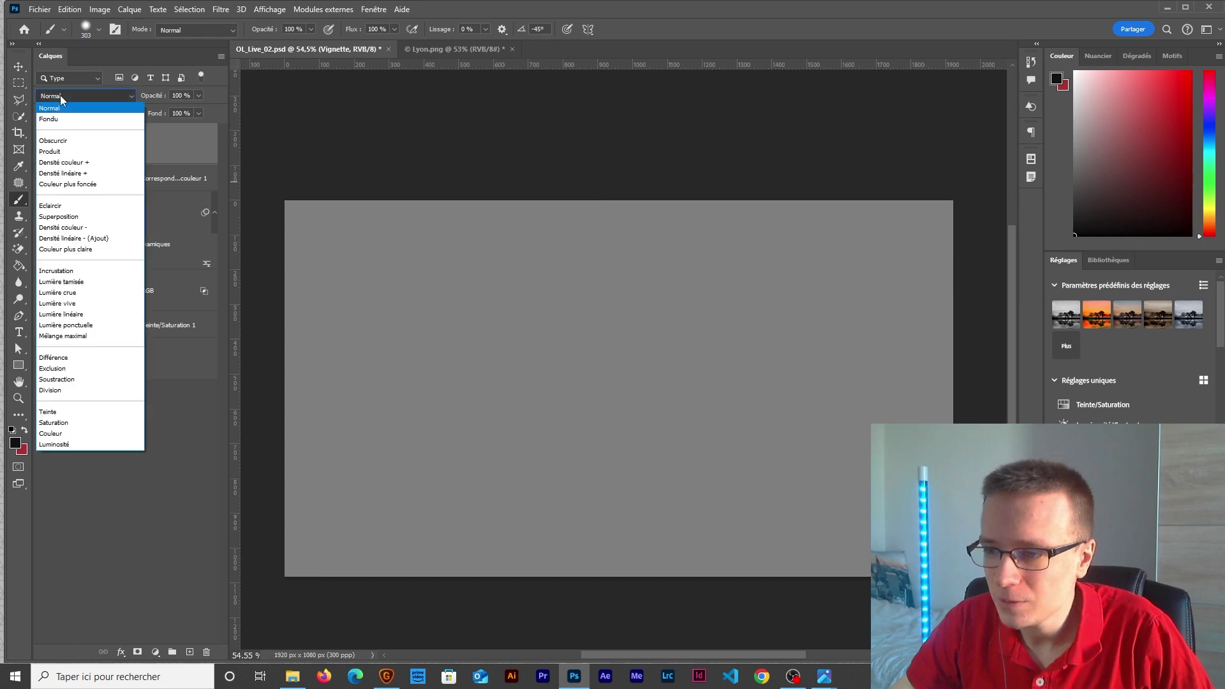
{"action": "left_click", "coordinate": [73, 276]}
- Convert the Vignette layer to a smart object and apply a Camera Raw filter with an optical vignette of +100
{"action": "right_click", "coordinate": [141, 155]}
{"action": "left_click", "coordinate": [179, 328]}
{"action": "left_click", "coordinate": [220, 9]}
{"action": "left_click", "coordinate": [344, 126]}
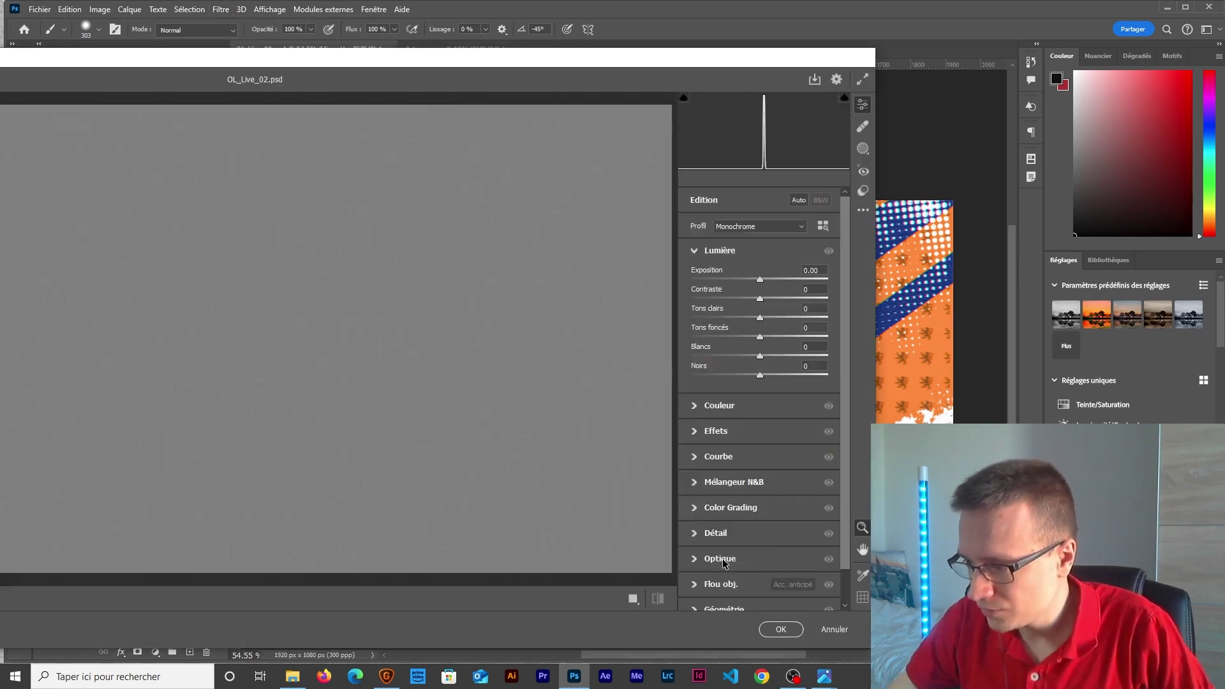
{"action": "left_click", "coordinate": [721, 559]}
{"action": "left_click_drag", "start_coordinate": [763, 485], "coordinate": [828, 485]}
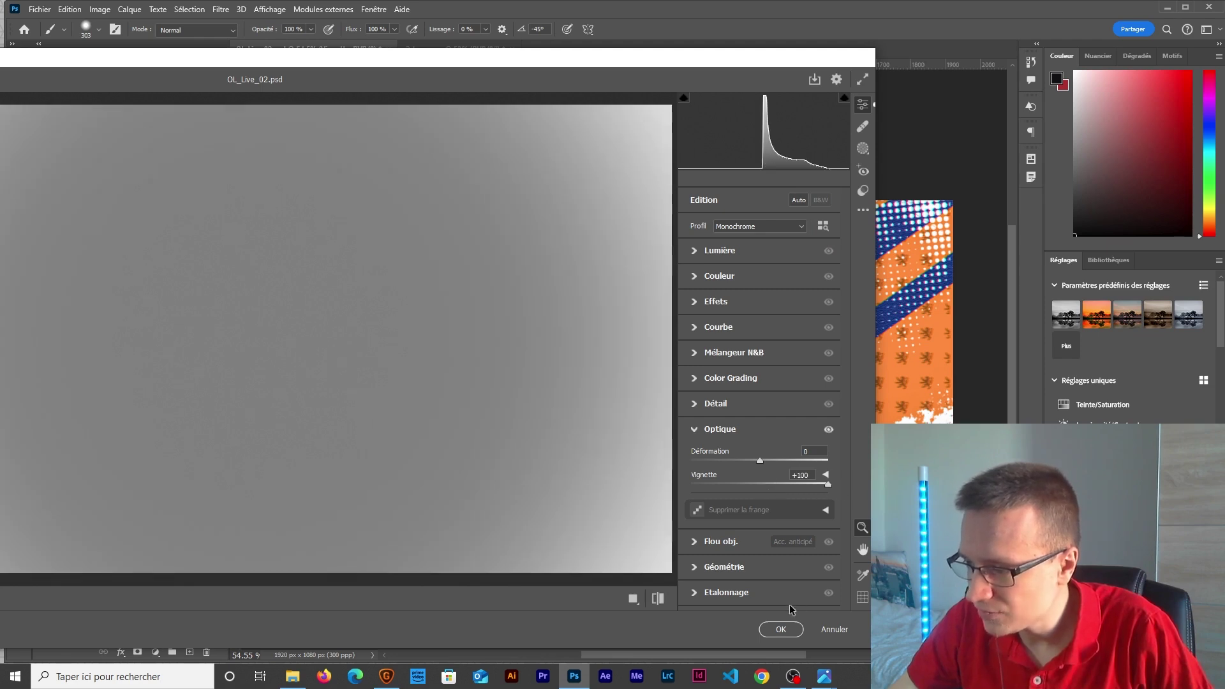
{"action": "left_click", "coordinate": [781, 629]}
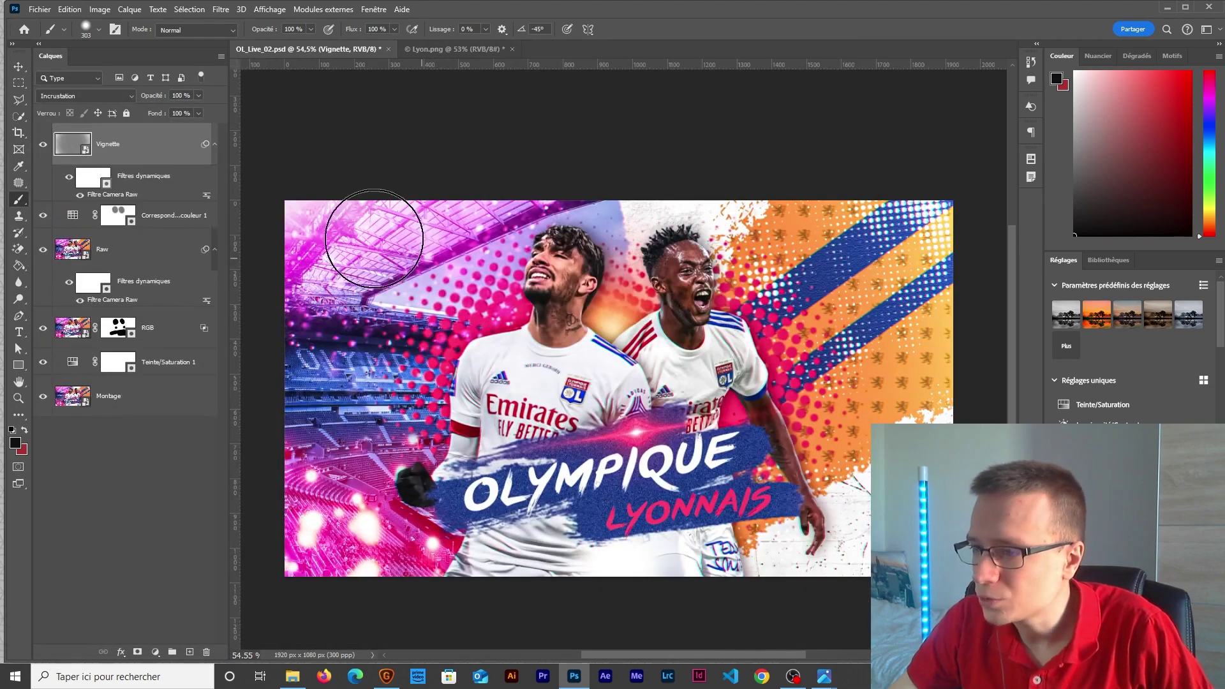
- Try the Vignette layer at 50 % opacity and compare the poster with and without it
{"action": "double_click", "coordinate": [177, 95]}
{"action": "type", "text": "50"}
{"action": "key", "text": "Return"}
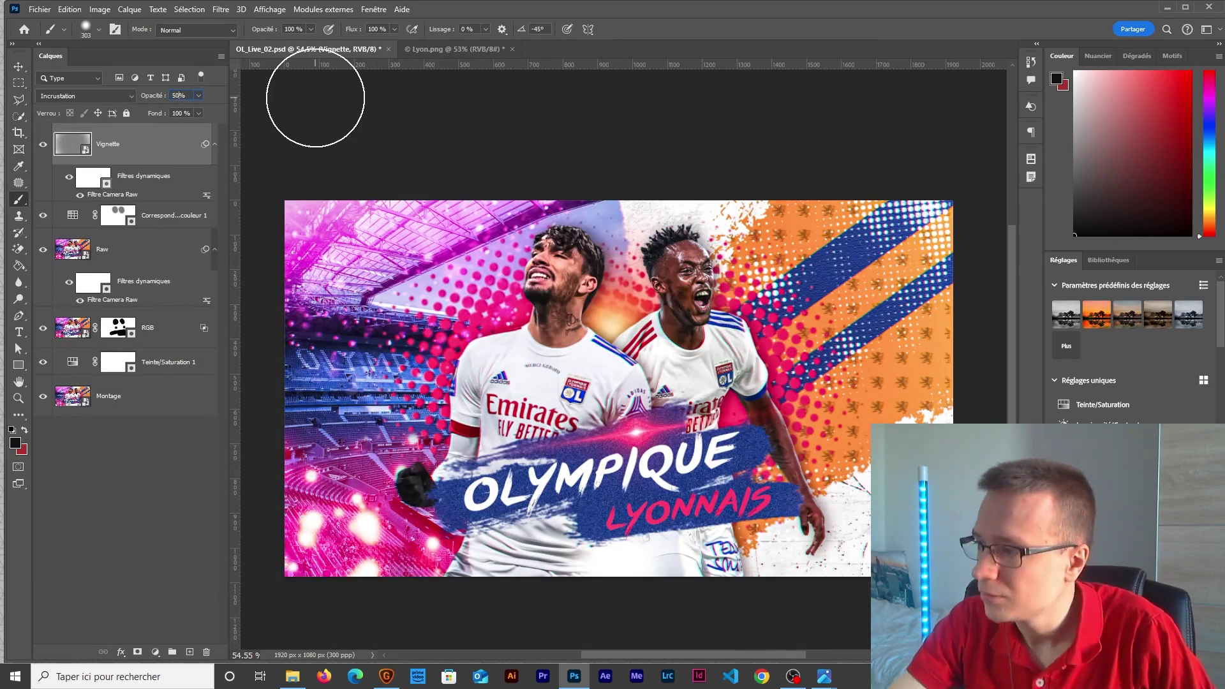
{"action": "left_click", "coordinate": [44, 146]}
{"action": "left_click", "coordinate": [43, 147]}
{"action": "left_click", "coordinate": [44, 147]}
{"action": "left_click", "coordinate": [43, 146]}
{"action": "scroll", "coordinate": [550, 433], "scroll_direction": "down", "scroll_amount": 2}
{"action": "scroll", "coordinate": [550, 433], "scroll_direction": "up", "scroll_amount": 1}
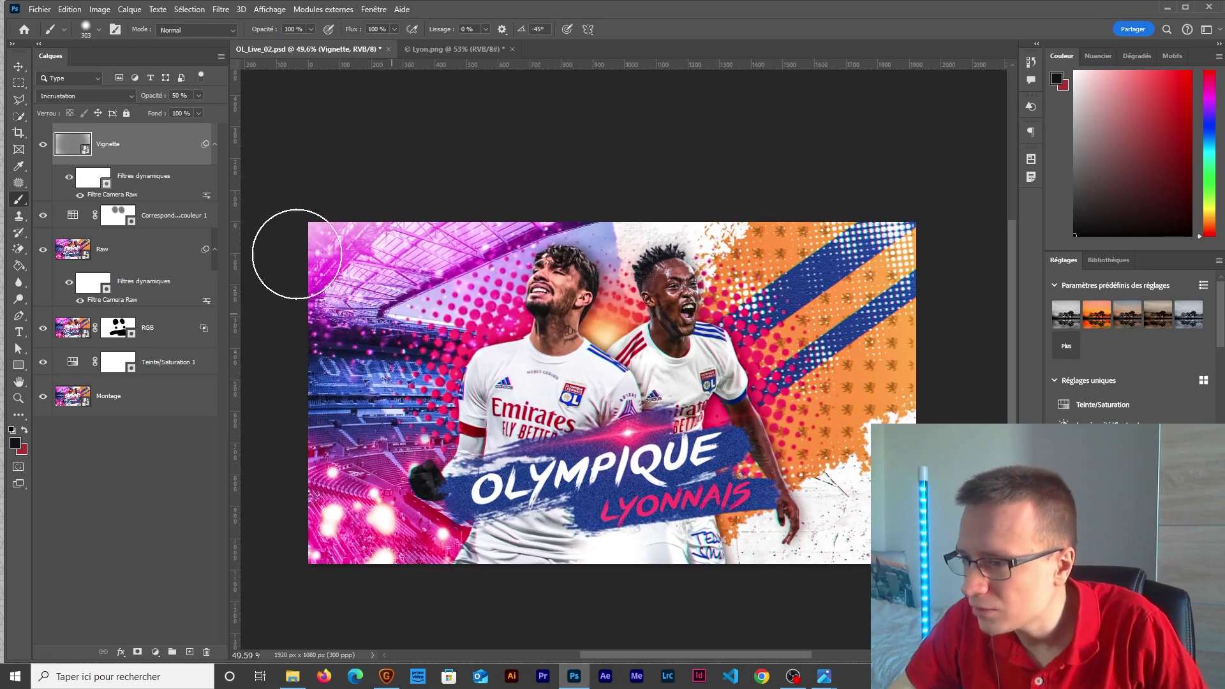
- Set the Vignette layer's opacity to 30 % and switch to the Dodge tool
{"action": "type", "text": "30"}
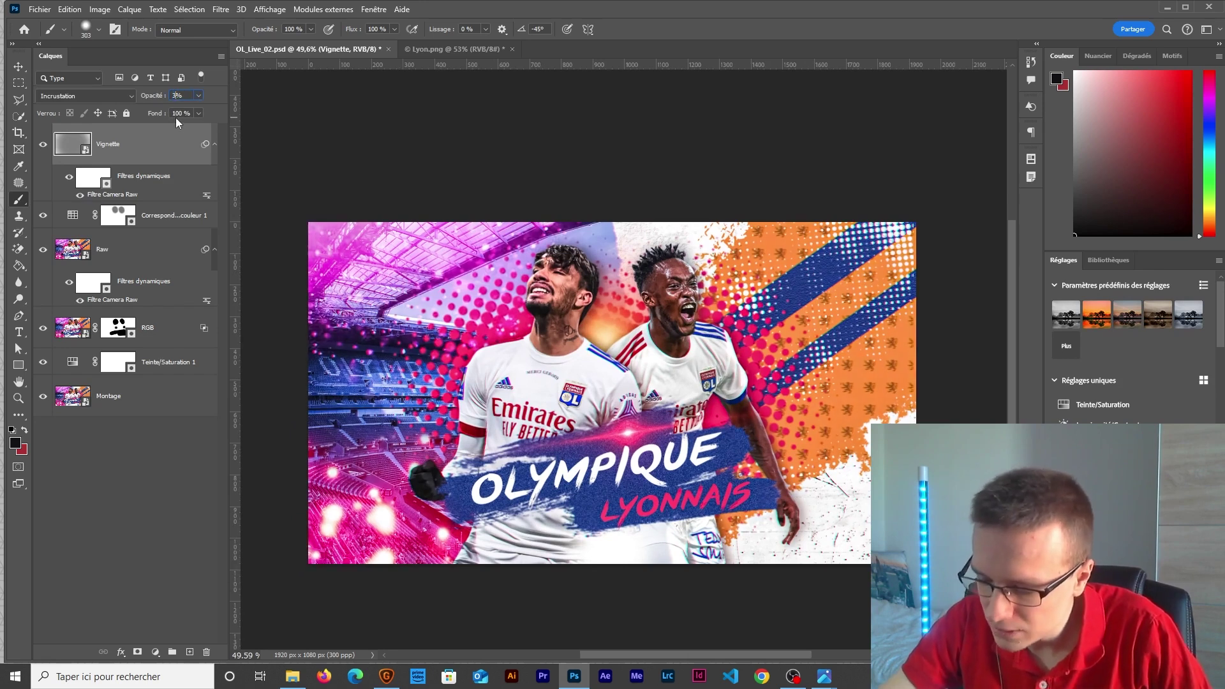
{"action": "key", "text": "Return"}
{"action": "key", "text": "o"}
{"action": "scroll", "coordinate": [549, 433], "scroll_direction": "up", "scroll_amount": 12}
{"action": "scroll", "coordinate": [549, 432], "scroll_direction": "down", "scroll_amount": 10}
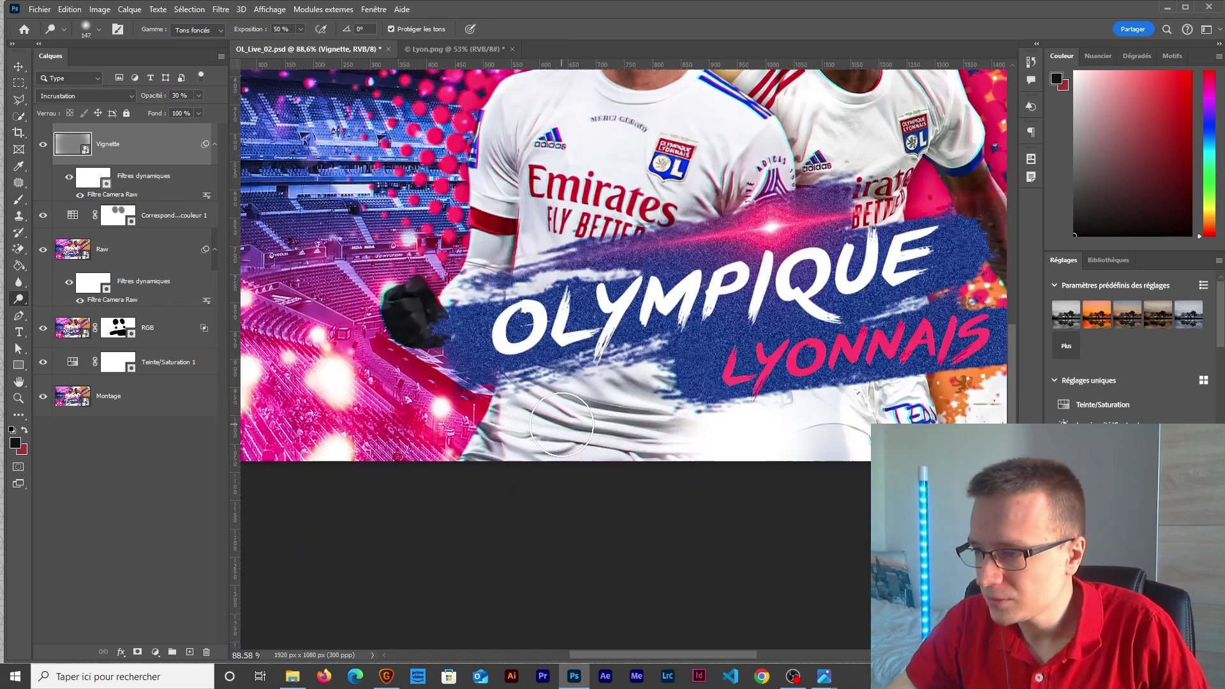
{"action": "scroll", "coordinate": [607, 442], "scroll_direction": "up", "scroll_amount": 2}
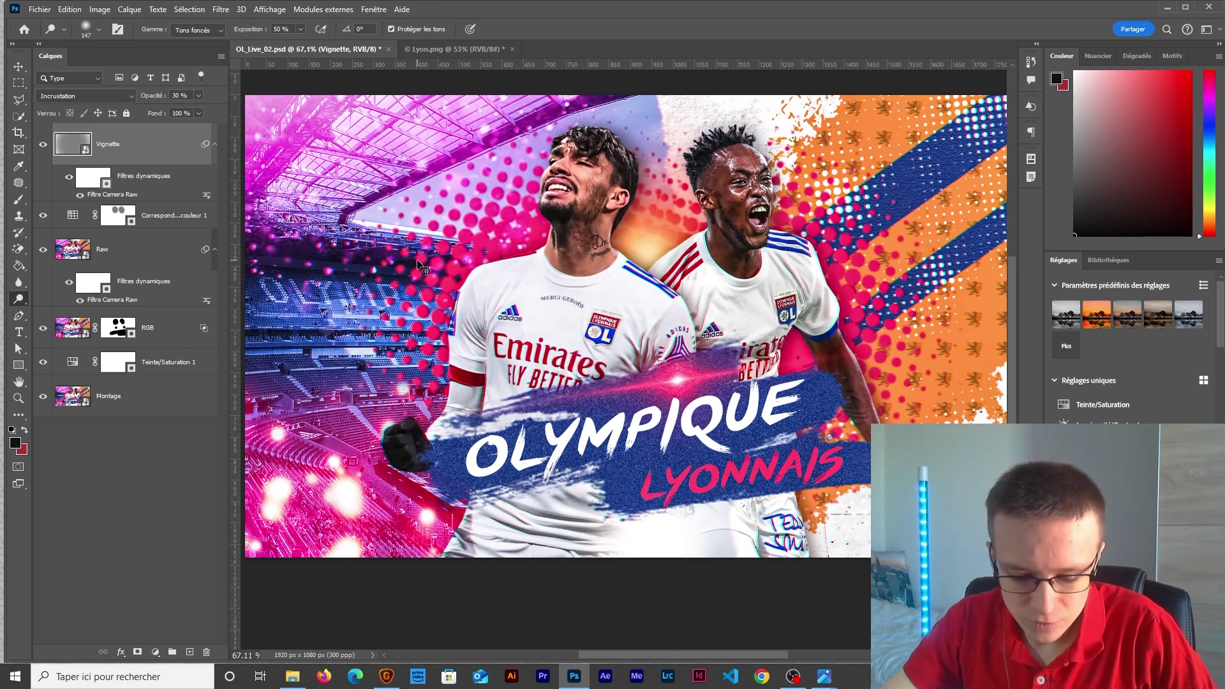
- Stamp all visible layers into a new merged layer named Final
{"action": "key", "text": "ctrl+shift+alt+e"}
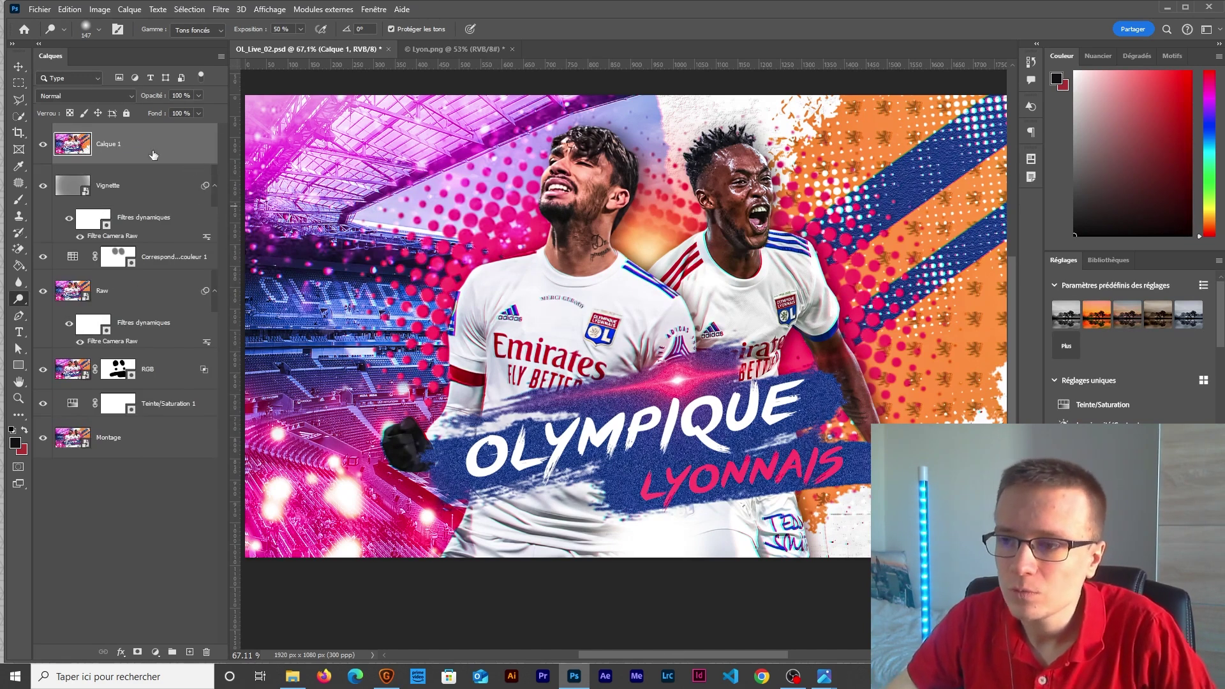
{"action": "type", "text": "Final"}
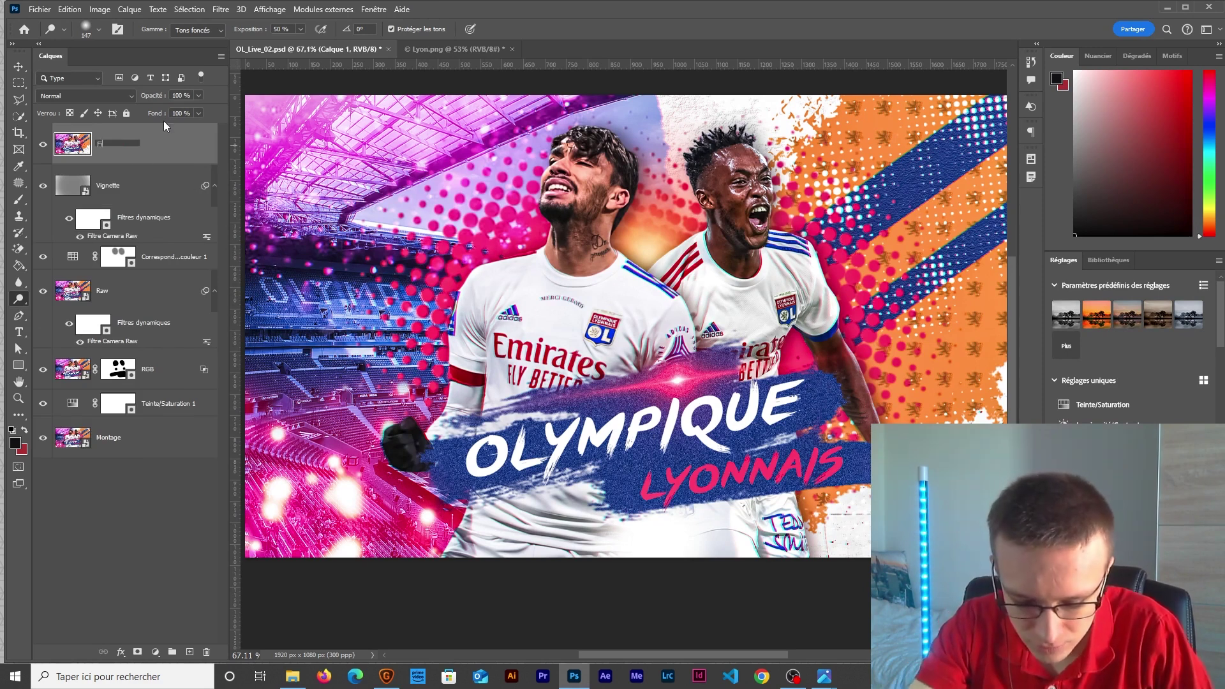
{"action": "key", "text": "Return"}
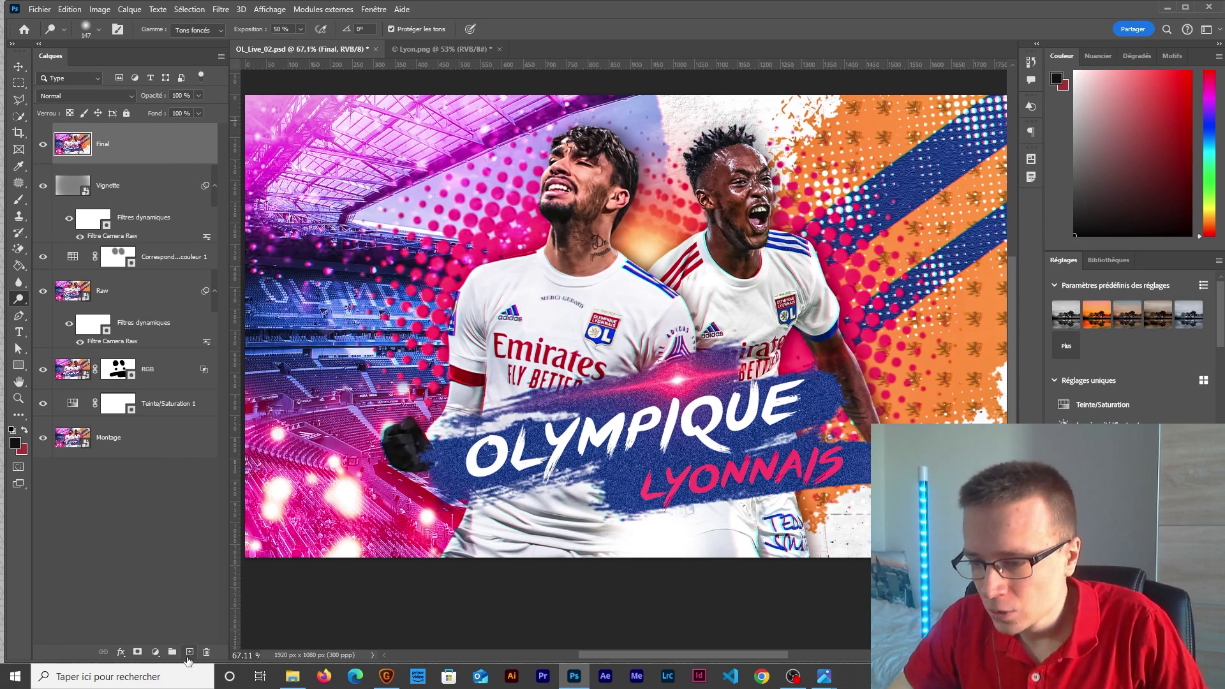
- Add a layer above Final, fill it with 50% gris and set its blend mode to Incrustation
{"action": "left_click", "coordinate": [190, 651]}
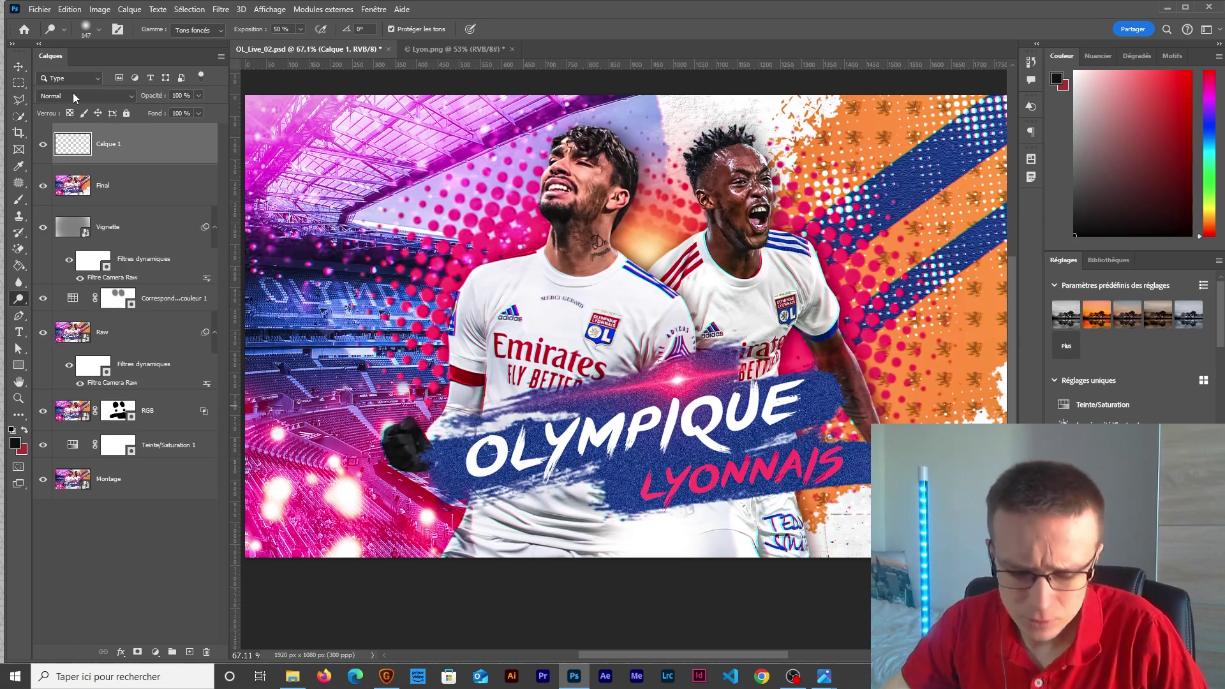
{"action": "key", "text": "shift+F5"}
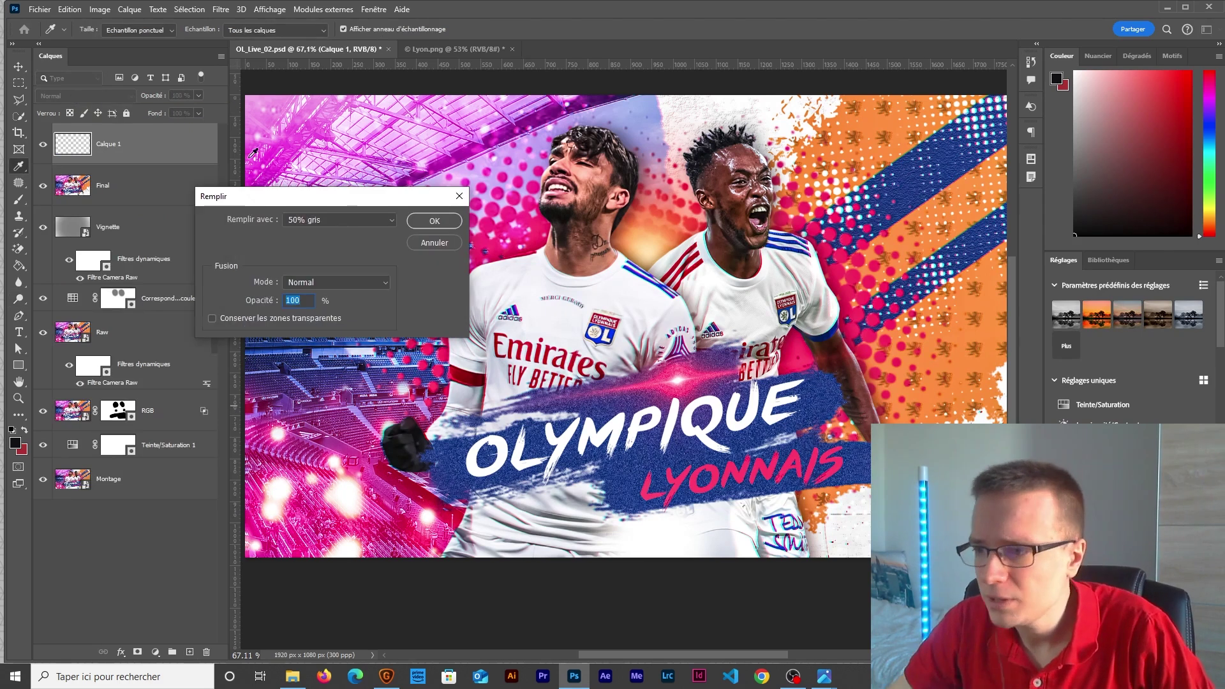
{"action": "left_click", "coordinate": [435, 221]}
{"action": "key", "text": "o"}
{"action": "left_click", "coordinate": [57, 96]}
{"action": "left_click", "coordinate": [68, 258]}
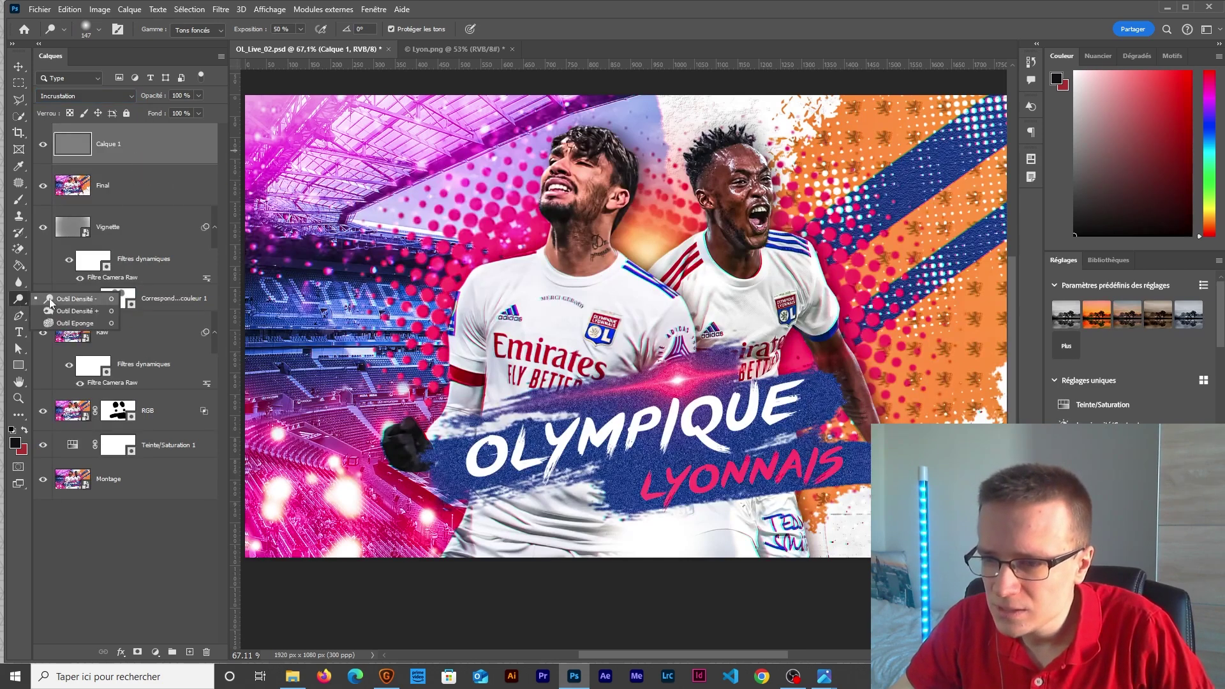
- Dodge the folds of the front player's shorts on the gray layer, using Tons foncés at 50 % exposure
{"action": "left_click", "coordinate": [68, 300]}
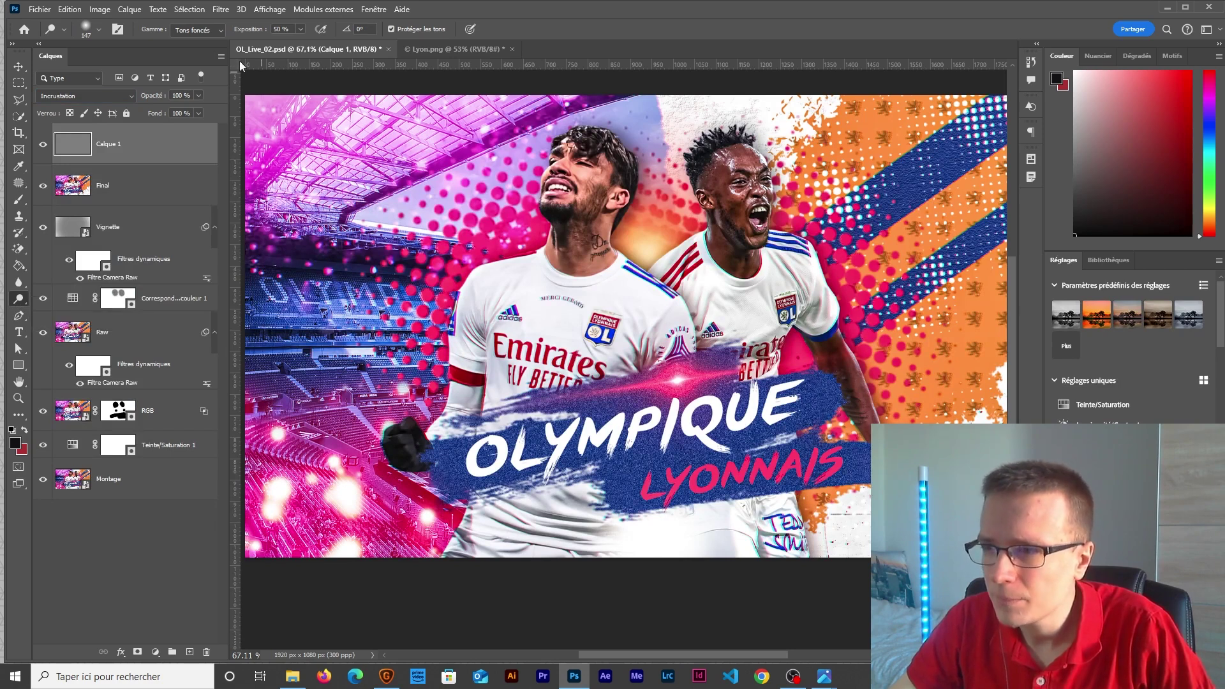
{"action": "scroll", "coordinate": [548, 517], "scroll_direction": "up", "scroll_amount": 5}
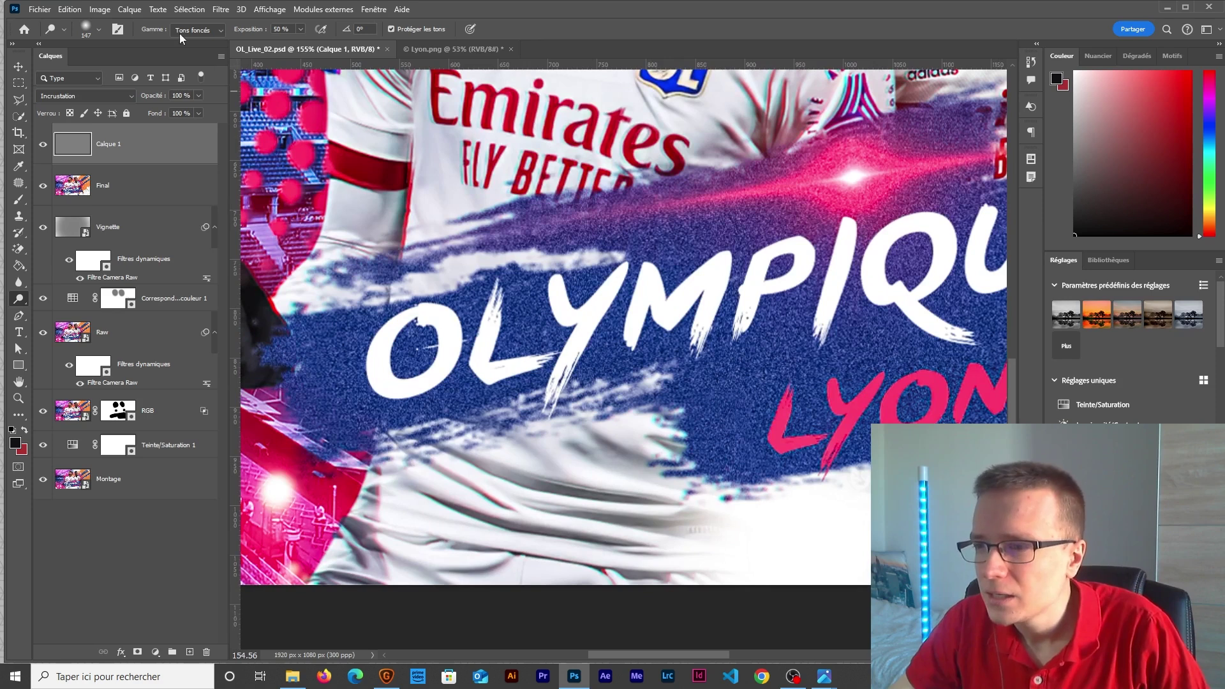
{"action": "left_click_drag", "start_coordinate": [439, 414], "coordinate": [408, 416]}
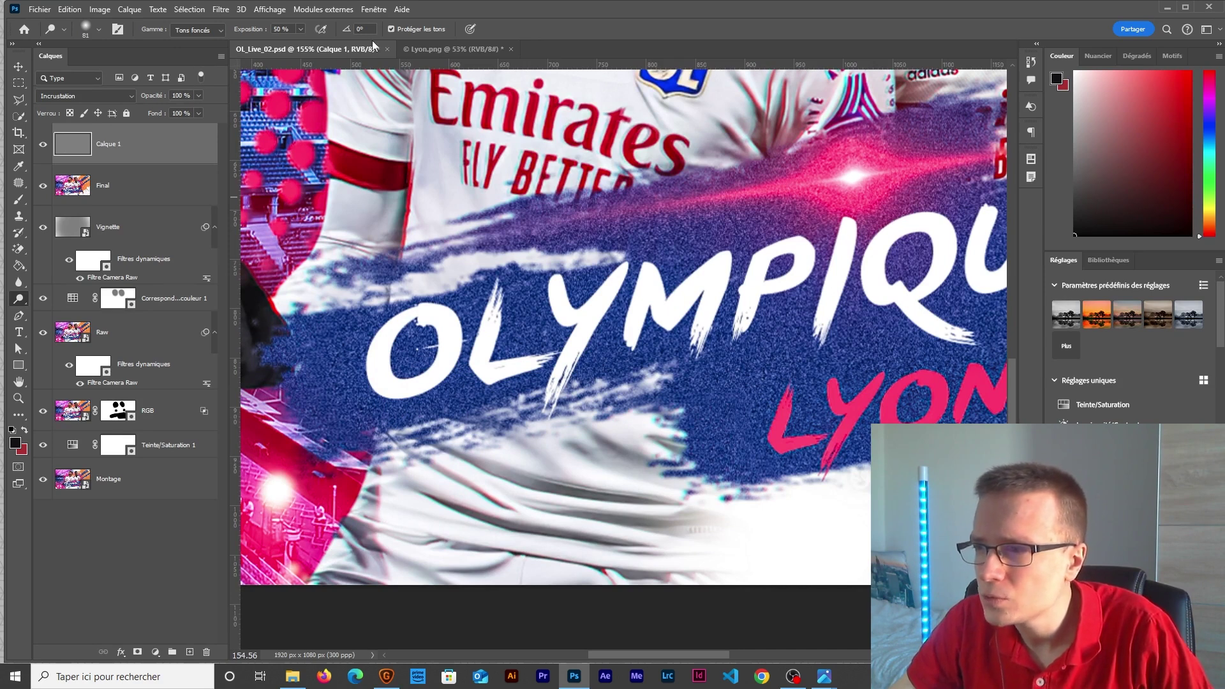
{"action": "left_click_drag", "start_coordinate": [422, 418], "coordinate": [446, 425]}
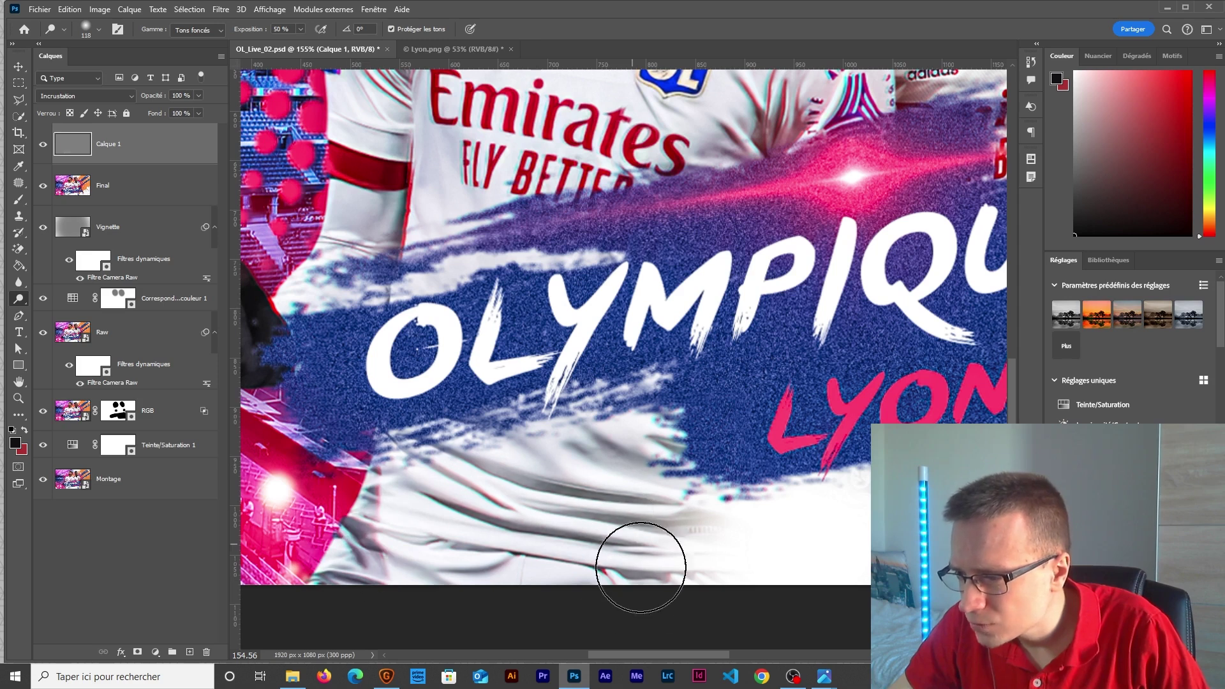
{"action": "left_click", "coordinate": [43, 145], "text": "alt"}
{"action": "left_click", "coordinate": [43, 146], "text": "alt"}
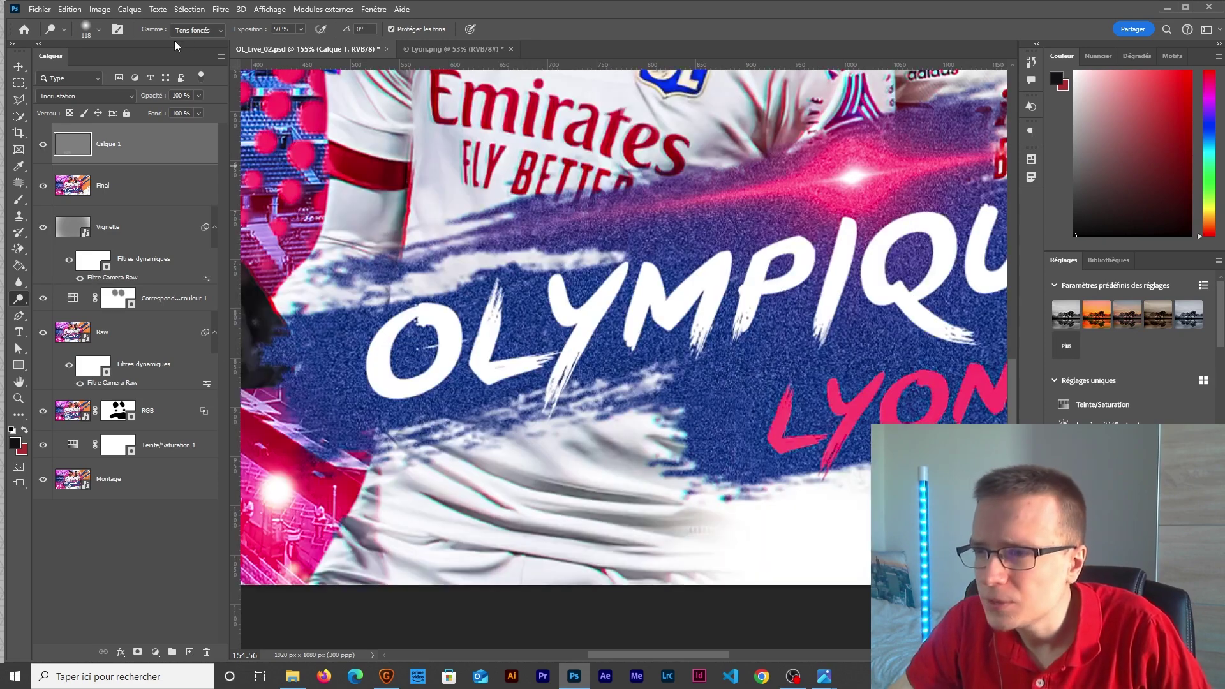
- Switch the Dodge range to Tons moyens and brighten the lower folds of the front player's shorts
{"action": "left_click_drag", "start_coordinate": [575, 490], "coordinate": [501, 391]}
{"action": "key", "text": "alt+shift+m"}
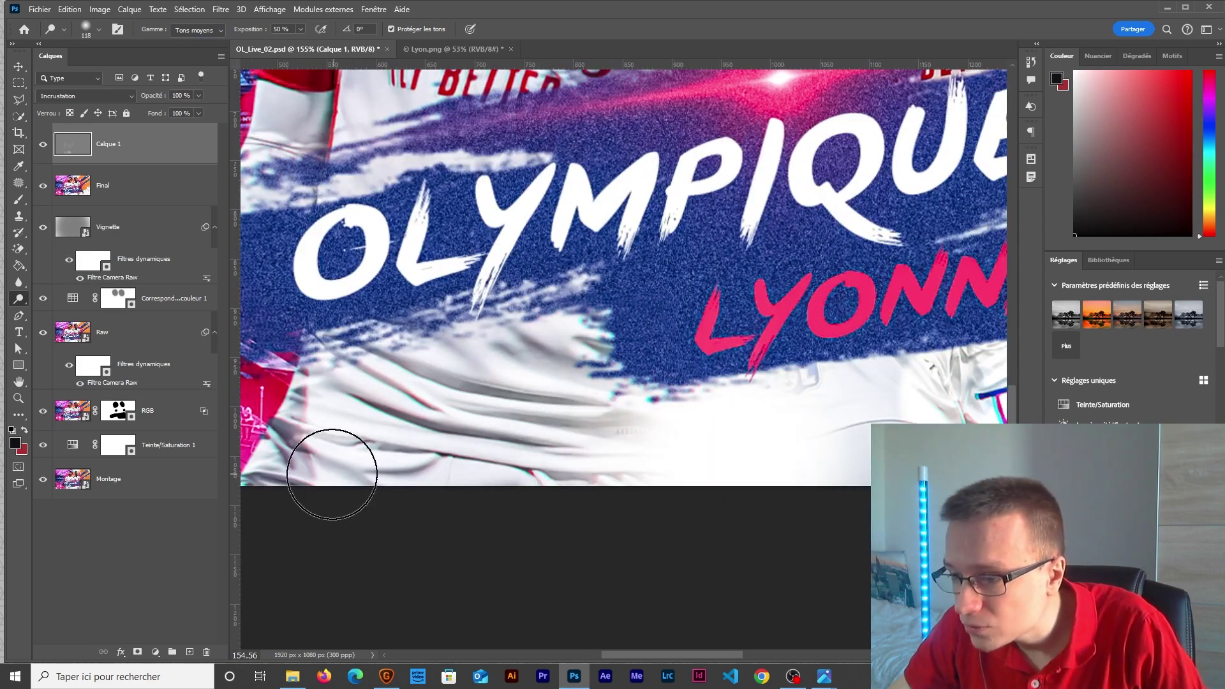
{"action": "mouse_move", "coordinate": [287, 470]}
{"action": "left_mouse_down"}
{"action": "mouse_move", "coordinate": [343, 493]}
{"action": "mouse_move", "coordinate": [383, 416]}
{"action": "mouse_move", "coordinate": [519, 451]}
{"action": "mouse_move", "coordinate": [451, 411]}
{"action": "mouse_move", "coordinate": [561, 424]}
{"action": "mouse_move", "coordinate": [549, 465]}
{"action": "mouse_move", "coordinate": [572, 487]}
{"action": "mouse_move", "coordinate": [428, 449]}
{"action": "left_mouse_up"}
{"action": "scroll", "coordinate": [428, 450], "scroll_direction": "down", "scroll_amount": 3}
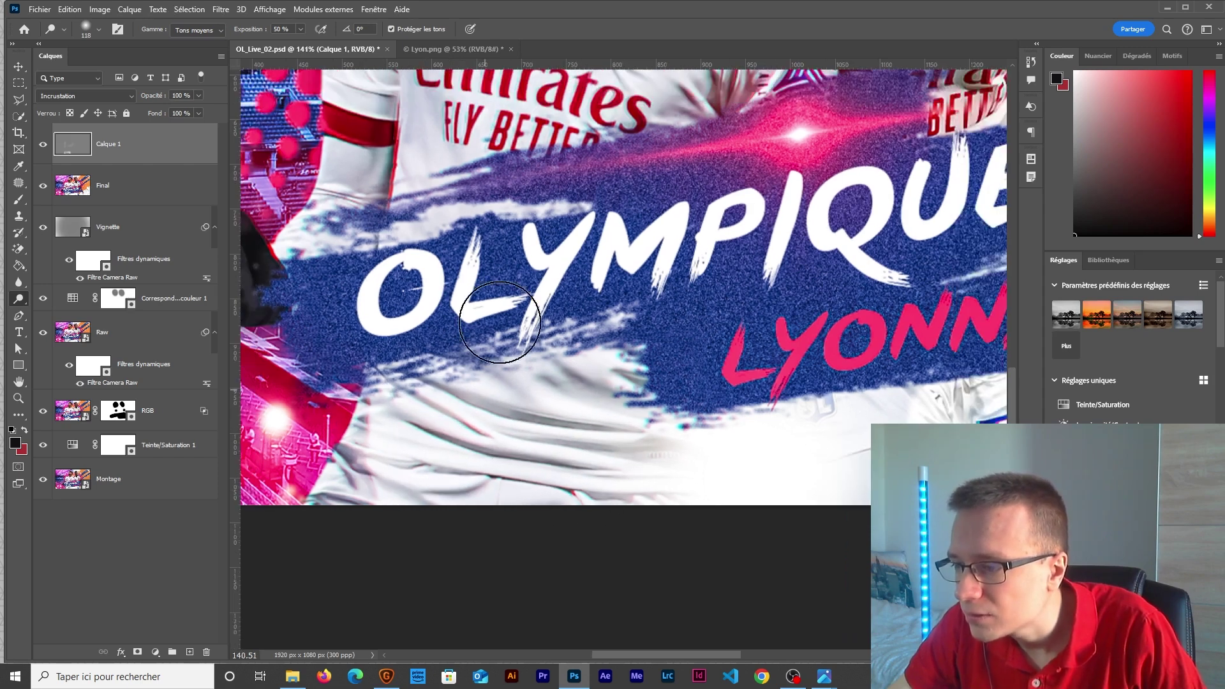
- Dodge the highlights of both players' jerseys on the gray layer with the Tons moyens range
{"action": "scroll", "coordinate": [382, 274], "scroll_direction": "up", "scroll_amount": 3}
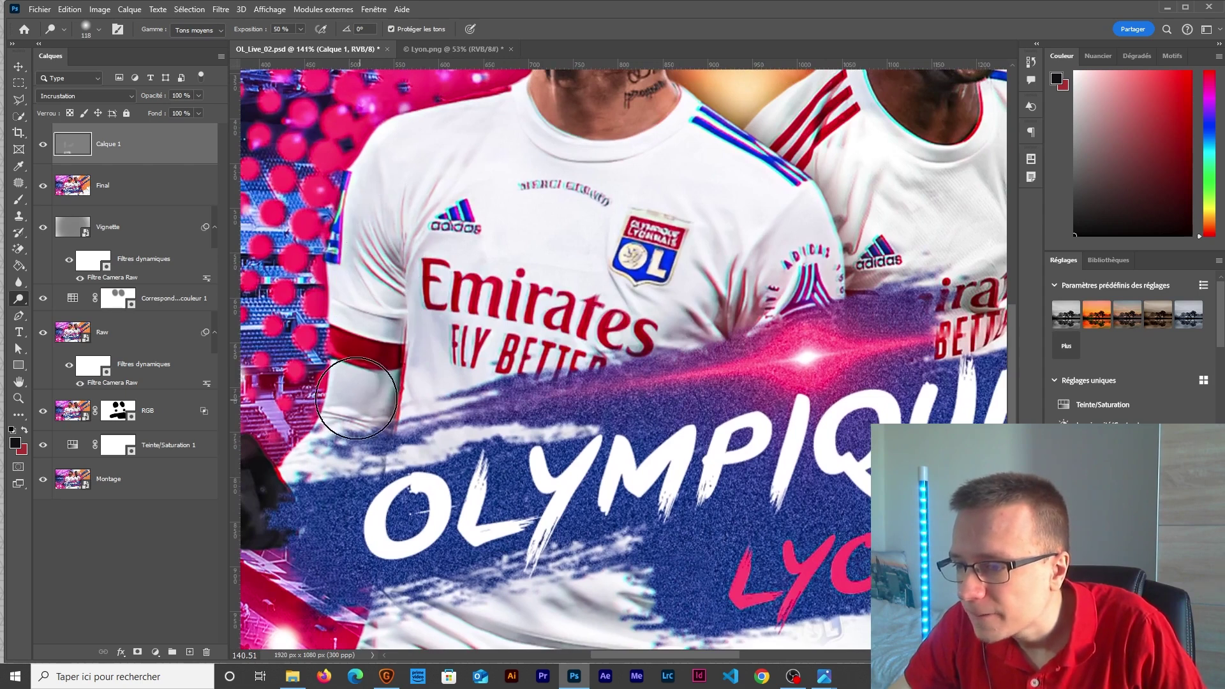
{"action": "scroll", "coordinate": [614, 354], "scroll_direction": "down", "scroll_amount": 1}
{"action": "scroll", "coordinate": [481, 378], "scroll_direction": "right", "scroll_amount": 5}
{"action": "mouse_move", "coordinate": [481, 379]}
{"action": "left_mouse_down"}
{"action": "mouse_move", "coordinate": [523, 383]}
{"action": "mouse_move", "coordinate": [500, 470]}
{"action": "mouse_move", "coordinate": [547, 465]}
{"action": "mouse_move", "coordinate": [480, 396]}
{"action": "mouse_move", "coordinate": [523, 384]}
{"action": "mouse_move", "coordinate": [550, 472]}
{"action": "mouse_move", "coordinate": [506, 456]}
{"action": "mouse_move", "coordinate": [569, 547]}
{"action": "left_mouse_up"}
{"action": "scroll", "coordinate": [569, 547], "scroll_direction": "up", "scroll_amount": 6}
{"action": "scroll", "coordinate": [613, 485], "scroll_direction": "left", "scroll_amount": 1}
{"action": "mouse_move", "coordinate": [655, 428]}
{"action": "left_mouse_down"}
{"action": "mouse_move", "coordinate": [618, 365]}
{"action": "mouse_move", "coordinate": [548, 464]}
{"action": "mouse_move", "coordinate": [497, 464]}
{"action": "mouse_move", "coordinate": [492, 416]}
{"action": "mouse_move", "coordinate": [549, 402]}
{"action": "mouse_move", "coordinate": [662, 456]}
{"action": "mouse_move", "coordinate": [547, 486]}
{"action": "mouse_move", "coordinate": [592, 476]}
{"action": "mouse_move", "coordinate": [407, 366]}
{"action": "mouse_move", "coordinate": [404, 346]}
{"action": "mouse_move", "coordinate": [429, 322]}
{"action": "left_mouse_up"}
{"action": "left_click_drag", "start_coordinate": [602, 334], "coordinate": [621, 320]}
{"action": "key", "text": "ctrl+0"}
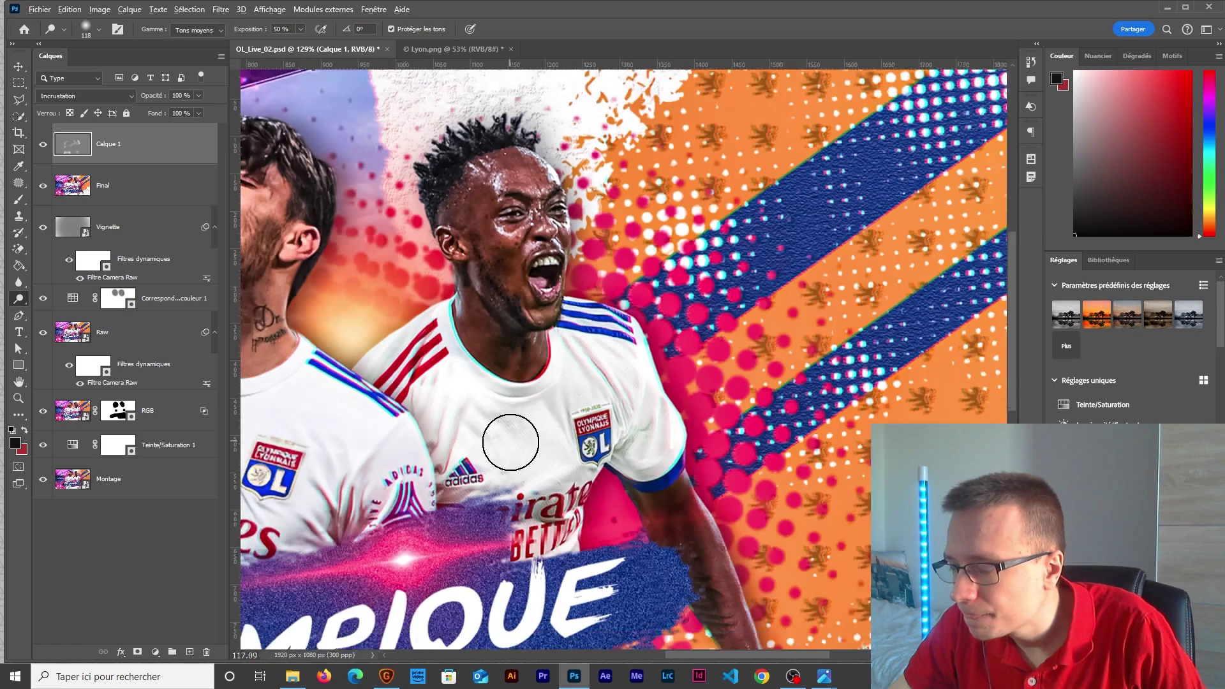
- Compare the whole poster with and without the dodged gray layer
{"action": "left_click", "coordinate": [43, 147]}
{"action": "left_click", "coordinate": [42, 149]}
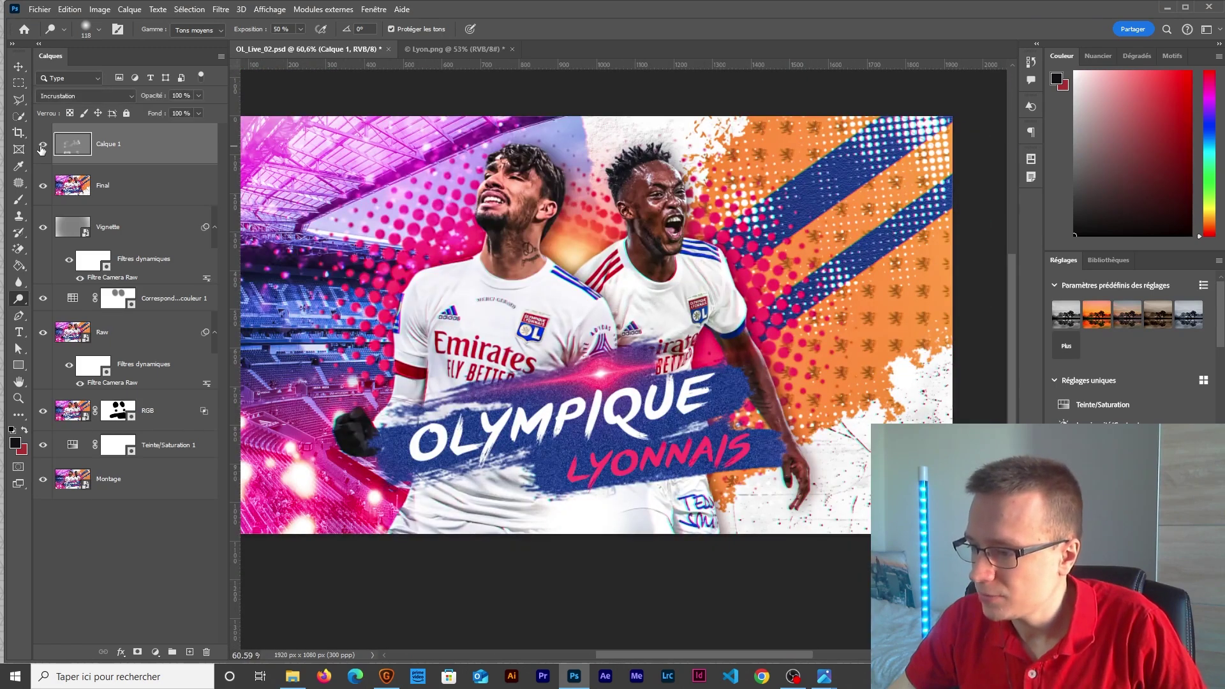
{"action": "left_click_drag", "start_coordinate": [493, 264], "coordinate": [527, 332]}
{"action": "left_click", "coordinate": [42, 148]}
{"action": "left_click", "coordinate": [42, 148]}
{"action": "scroll", "coordinate": [559, 421], "scroll_direction": "down", "scroll_amount": 2}
{"action": "key", "text": "ctrl+z"}
{"action": "key", "text": "ctrl+shift+z"}
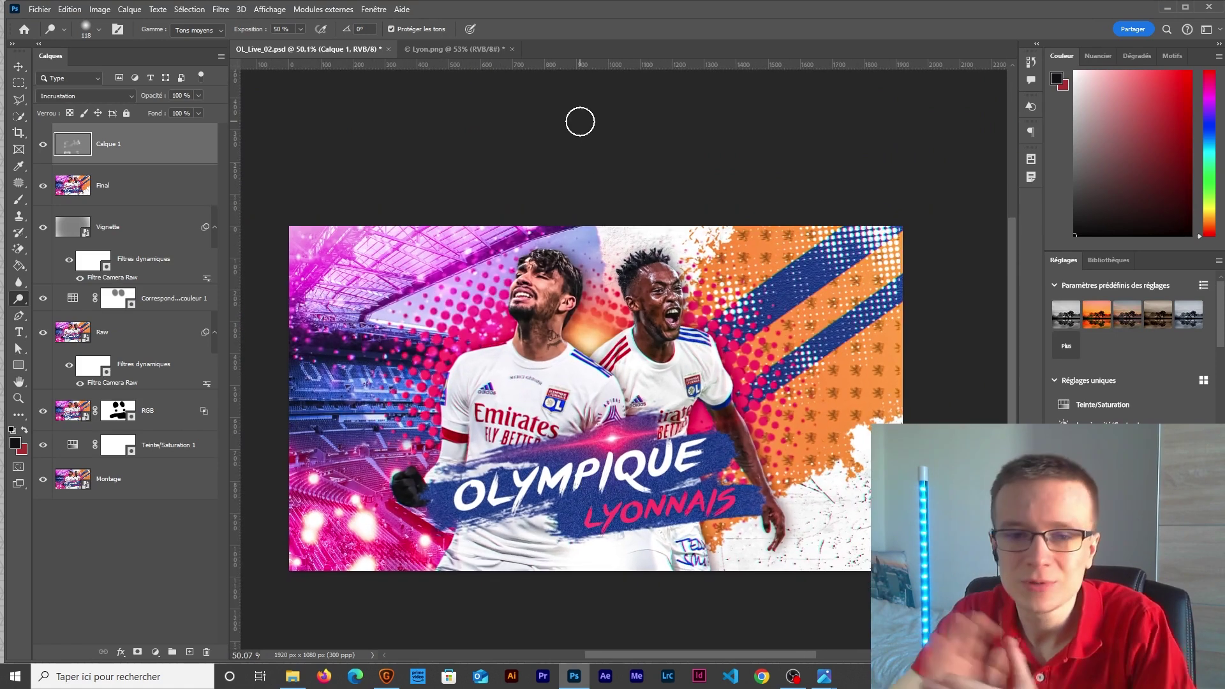
- Rename the dodged gray layer Light, lower its opacity to 70 %, compare the poster with and without it and deselect it
{"action": "double_click", "coordinate": [110, 143]}
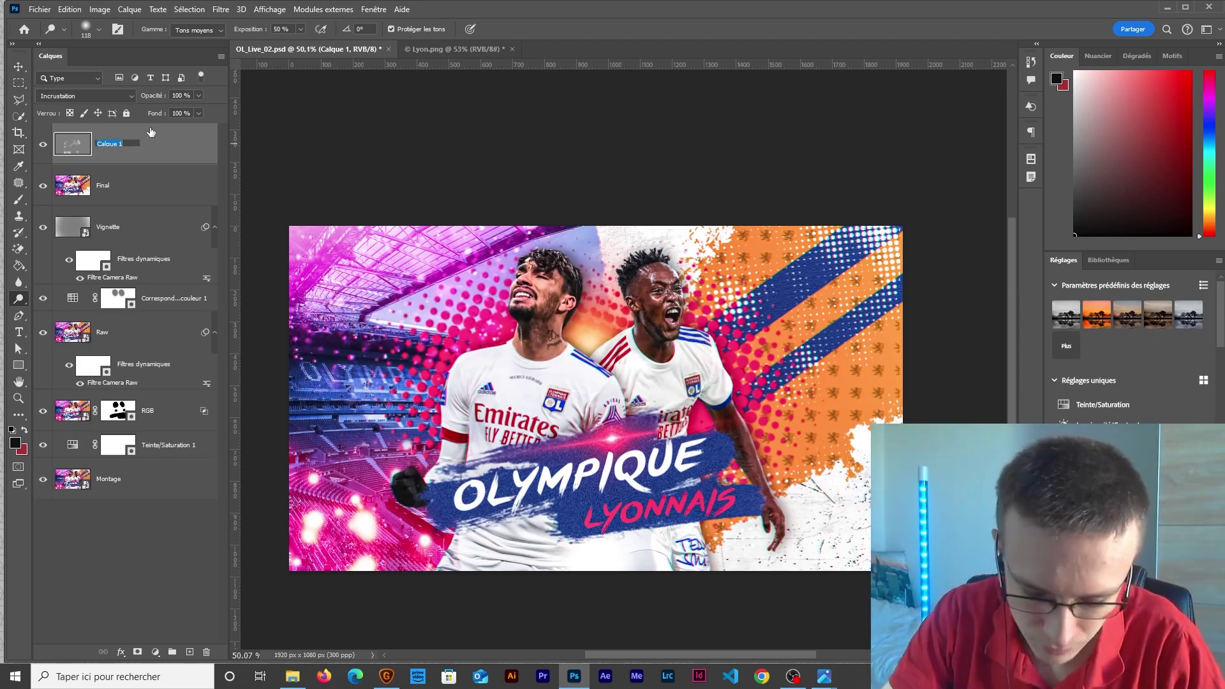
{"action": "key", "text": "Return"}
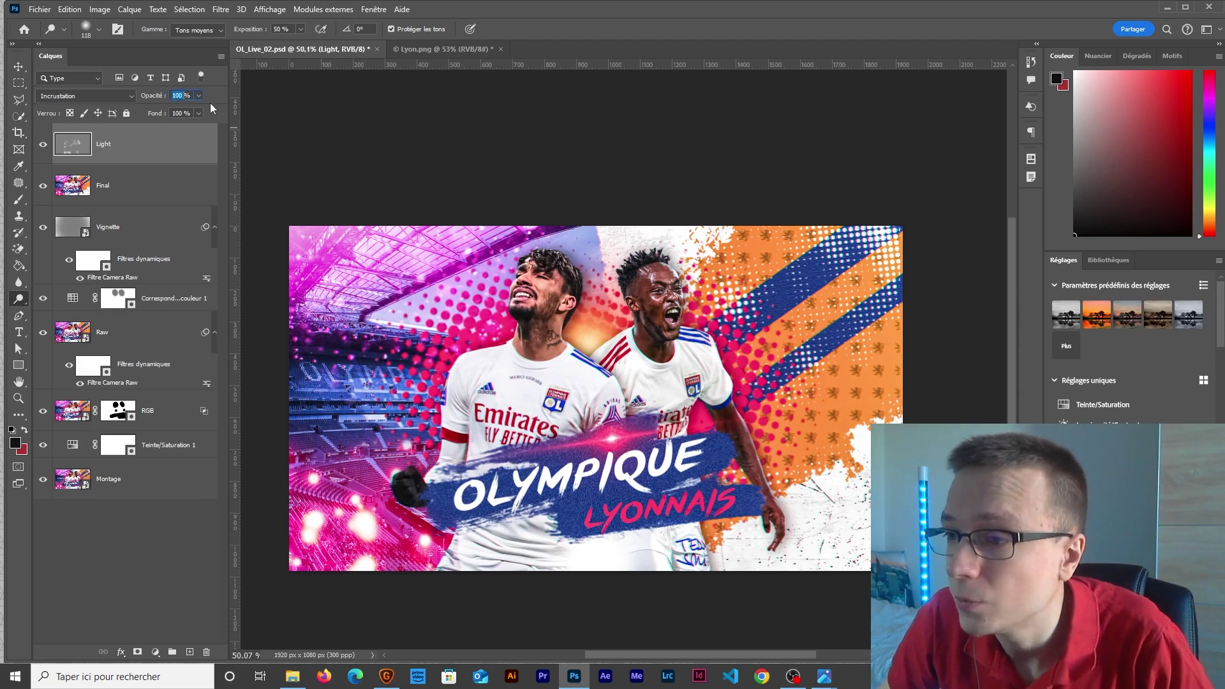
{"action": "type", "text": "70"}
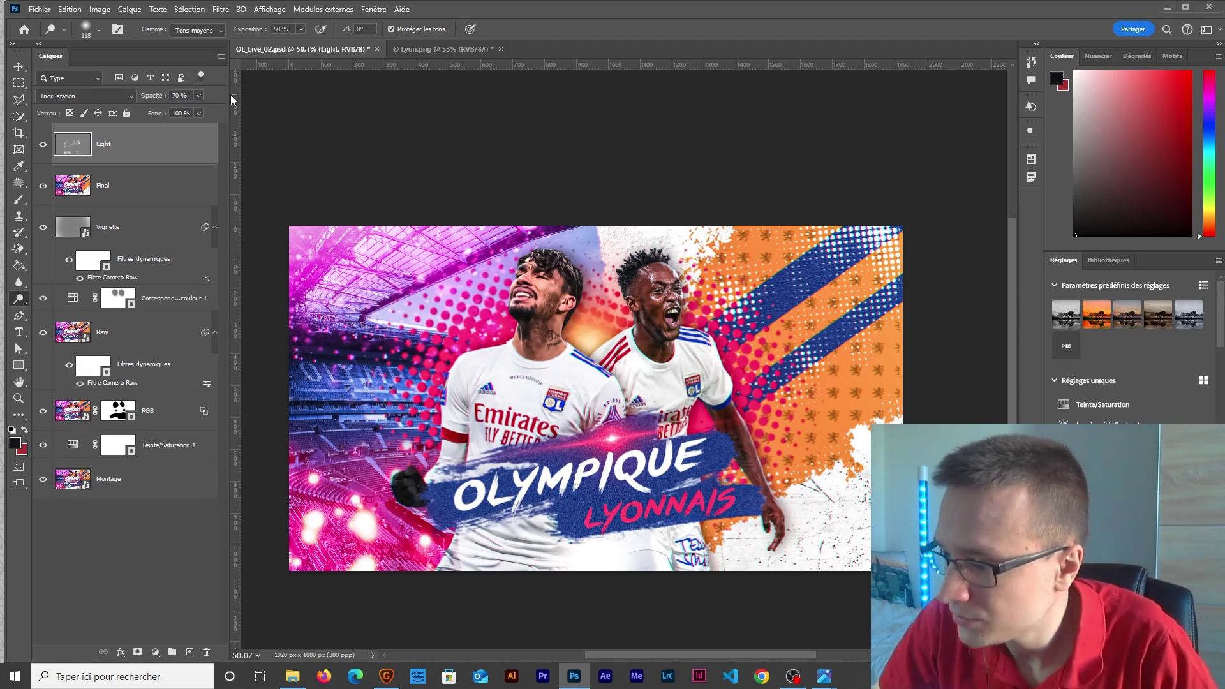
{"action": "left_click", "coordinate": [43, 145]}
{"action": "left_click", "coordinate": [43, 145]}
{"action": "left_click", "coordinate": [44, 147]}
{"action": "left_click", "coordinate": [43, 147]}
{"action": "key", "text": "v"}
{"action": "left_click", "coordinate": [418, 125]}
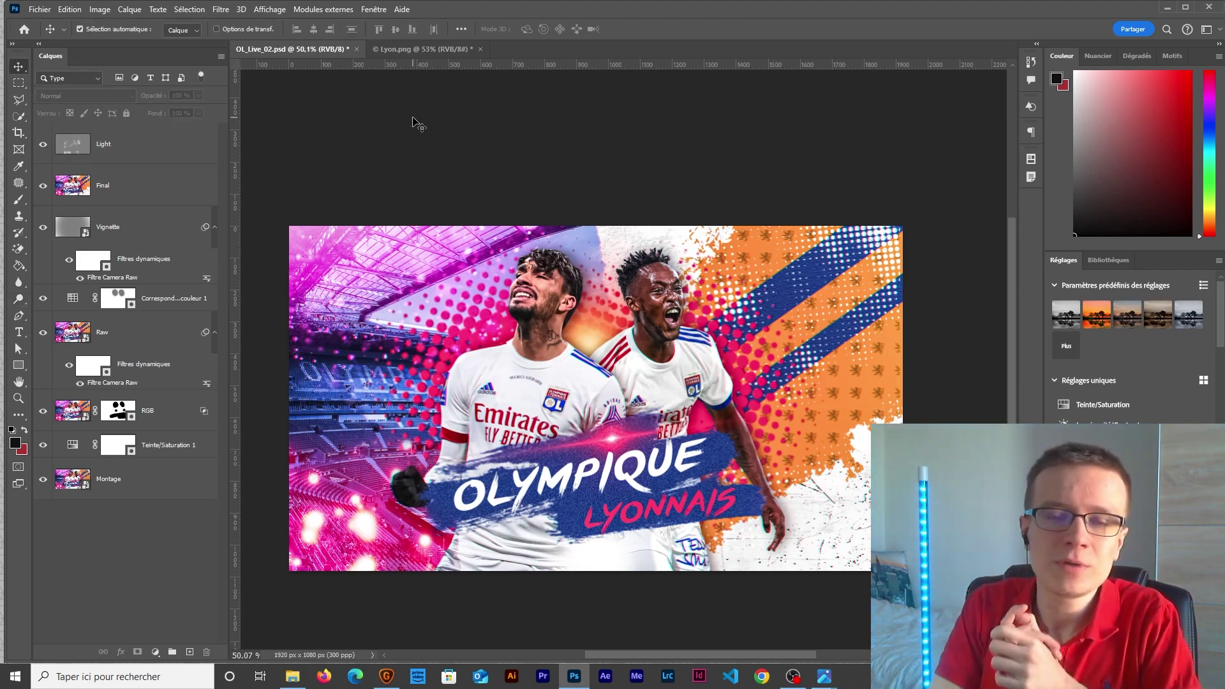